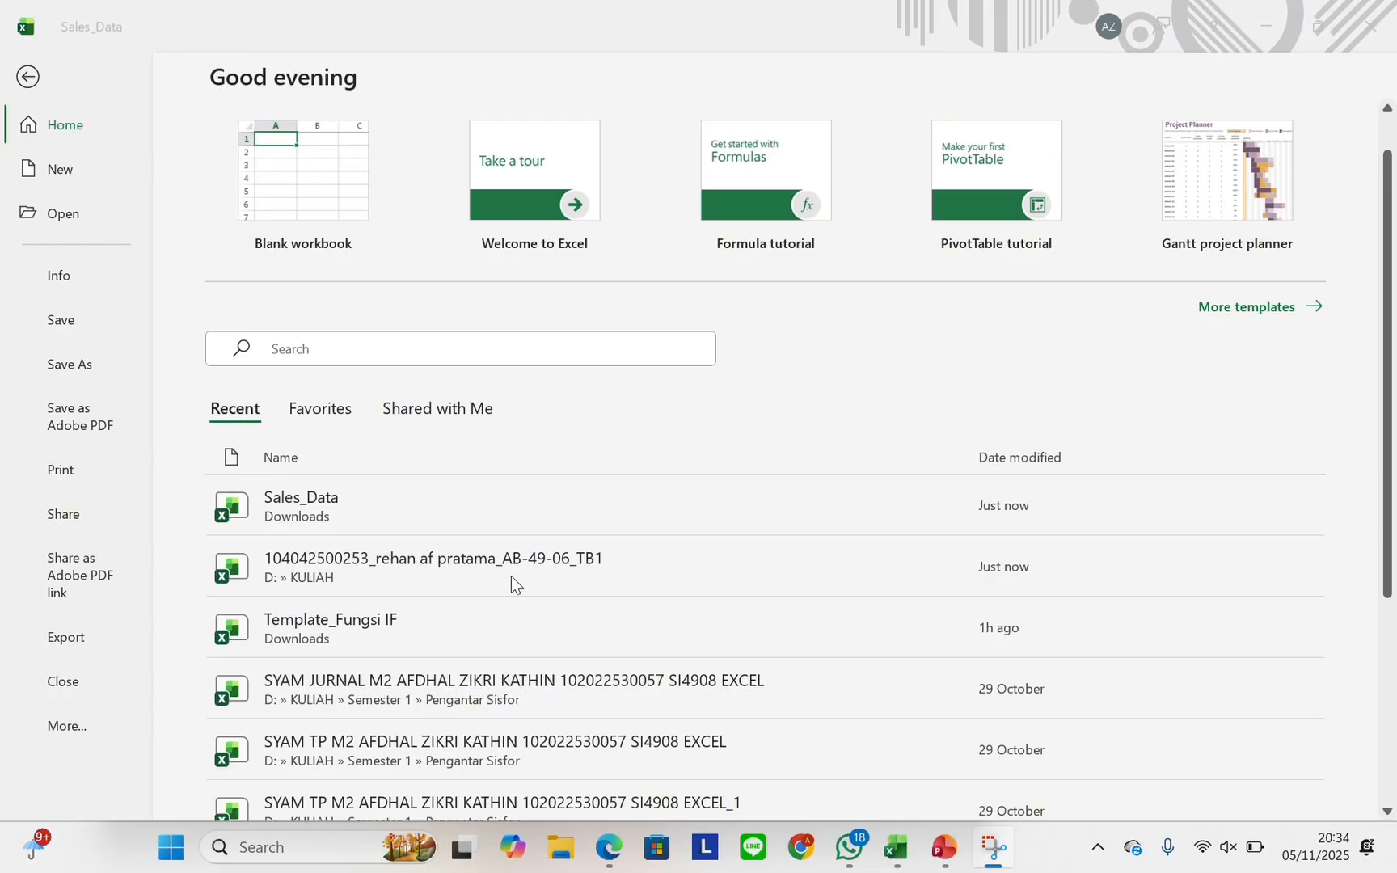
# Open the Template_Fungsi IF workbook from the Recent list and select cell A2 below the headers
pyautogui.click(411, 620)
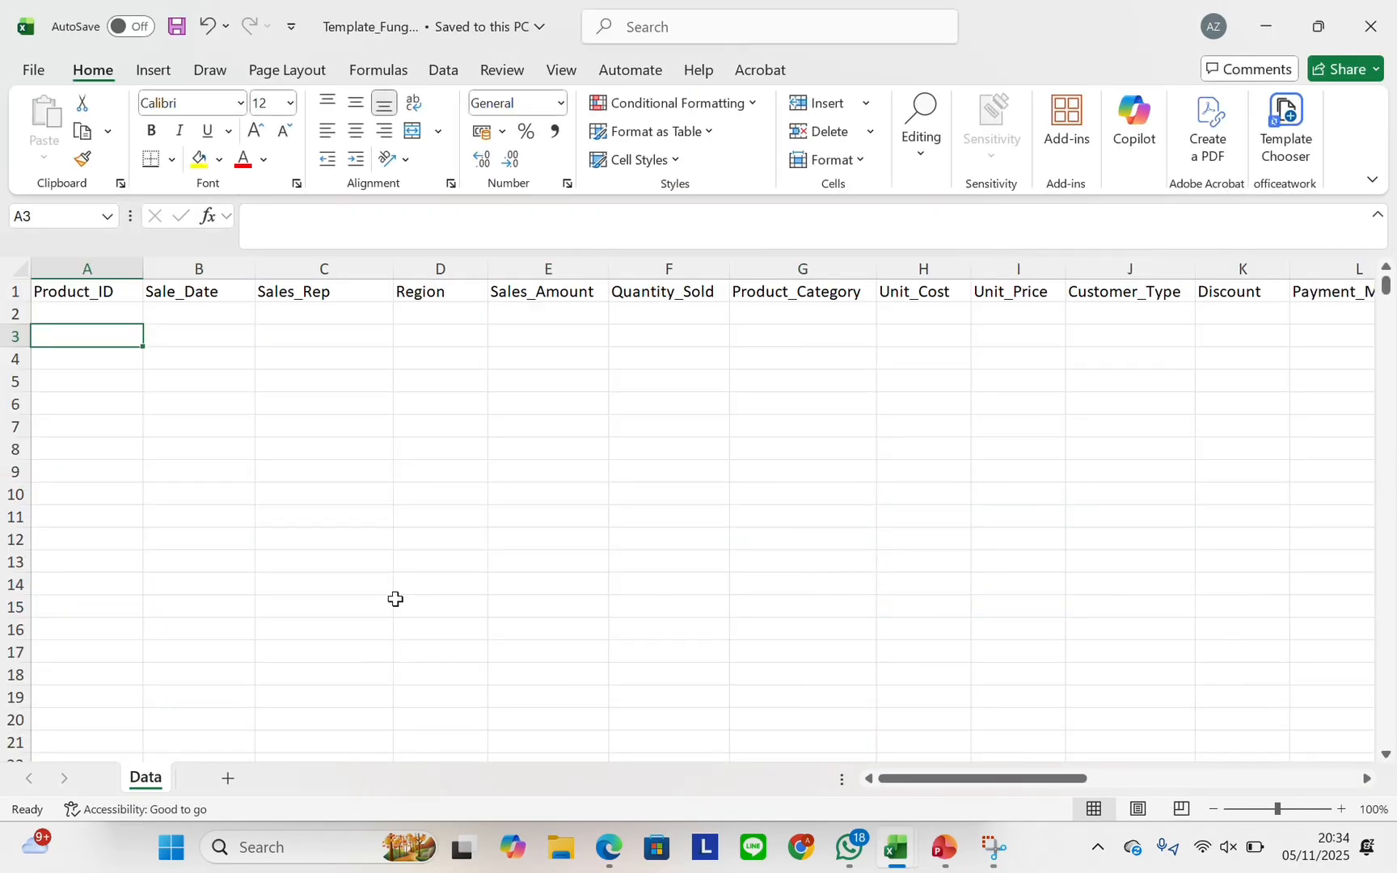
pyautogui.click(103, 307)
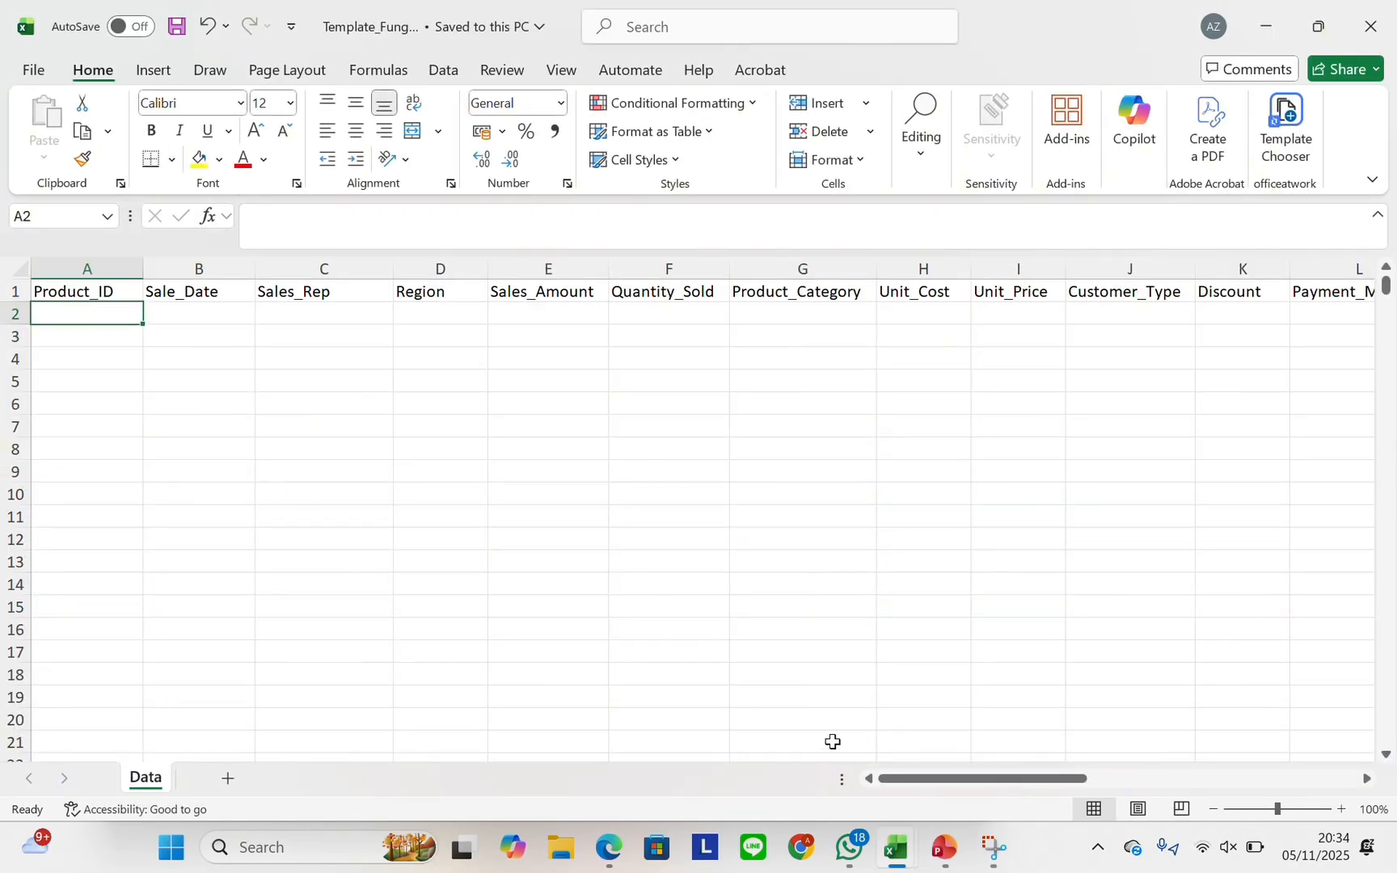
pyautogui.moveTo(907, 849)
pyautogui.moveTo(1049, 745)
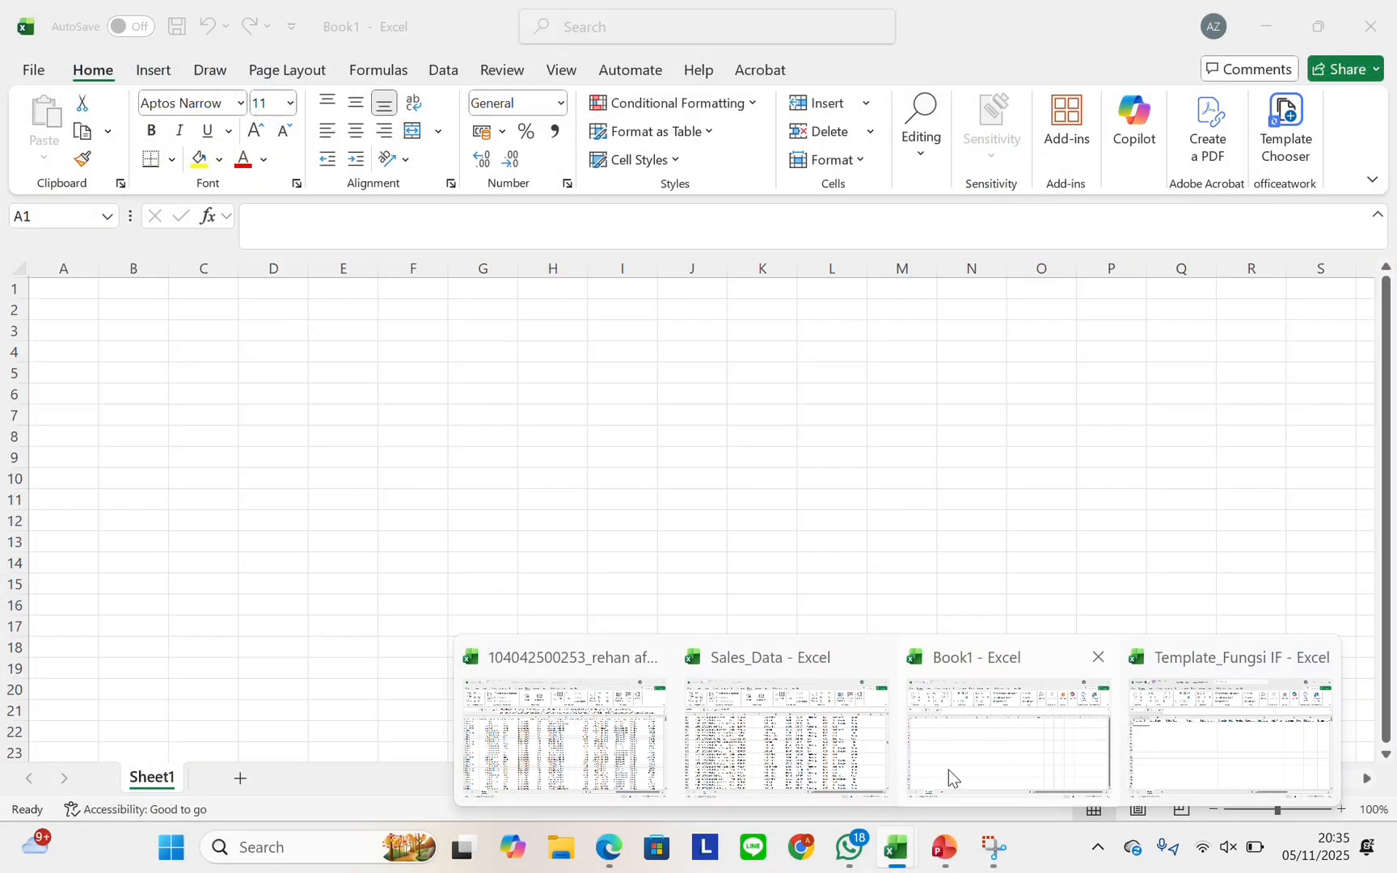
pyautogui.moveTo(763, 751)
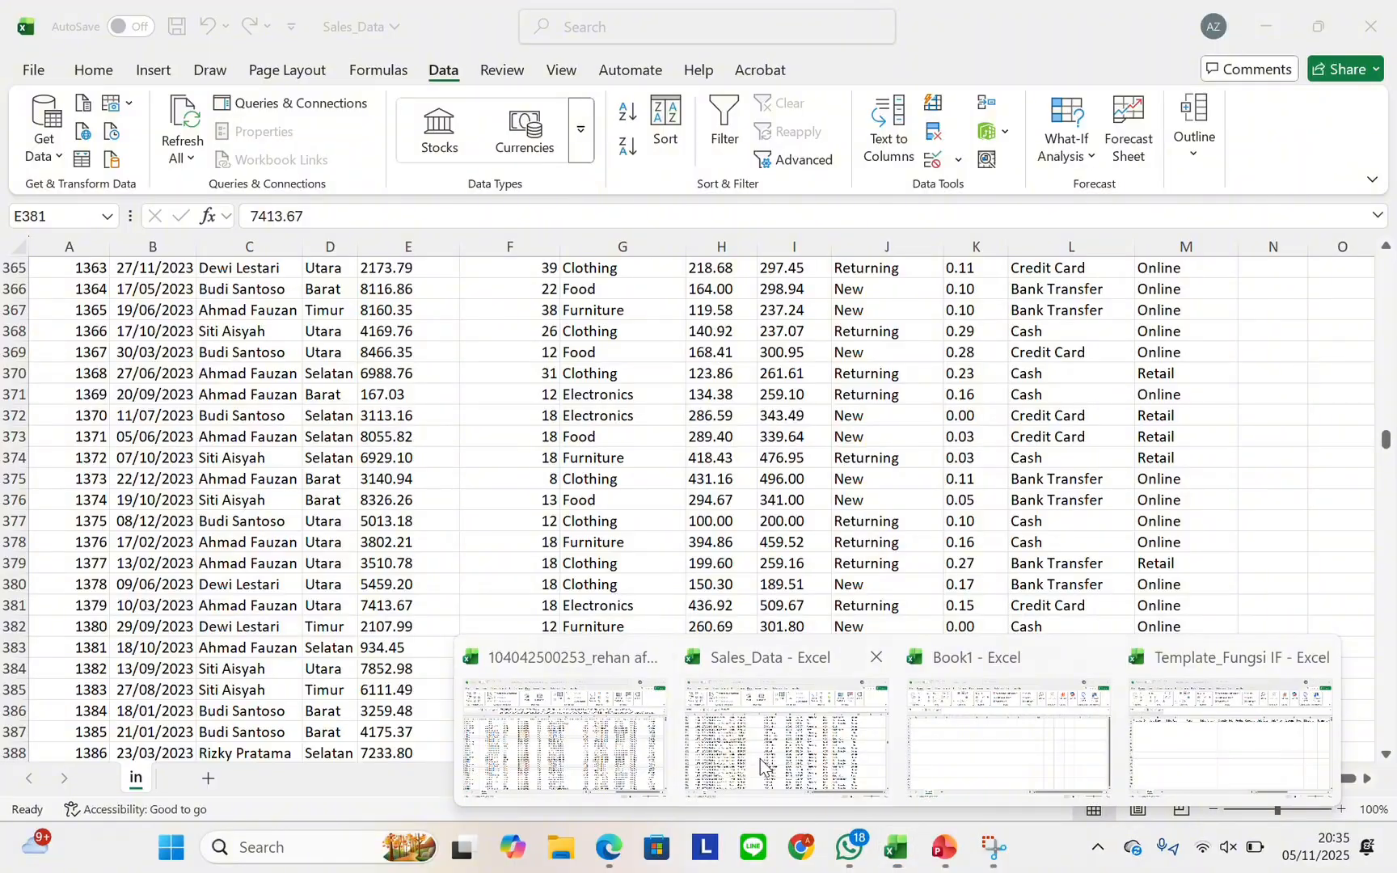
# Copy the Sales_Data records A2:M1001 and paste them at A2 of the Template_Fungsi IF Data sheet
pyautogui.click(763, 764)
pyautogui.scroll(20, 673, 574)
pyautogui.scroll(20, 667, 564)
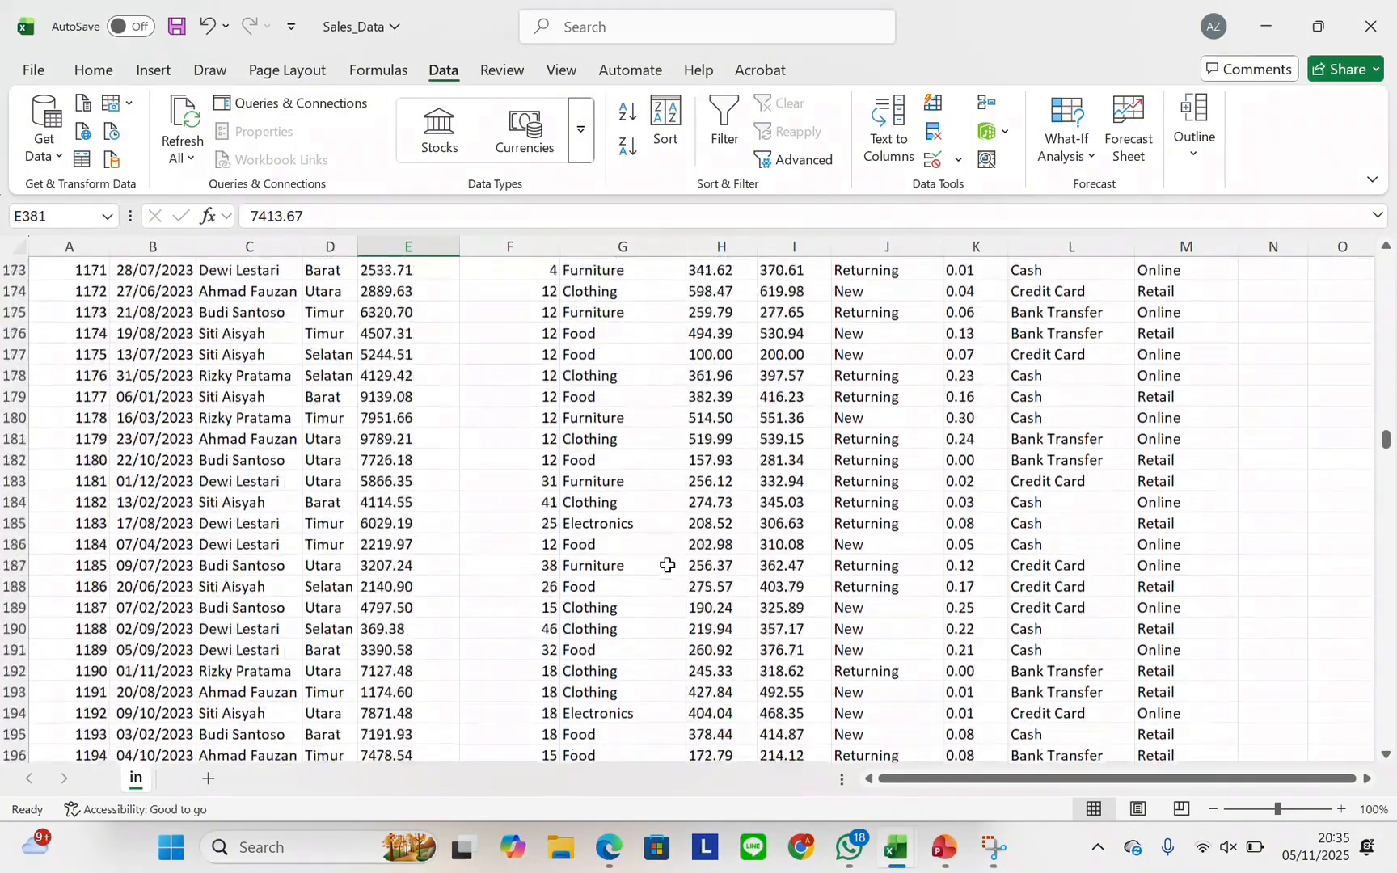
pyautogui.scroll(8, 486, 465)
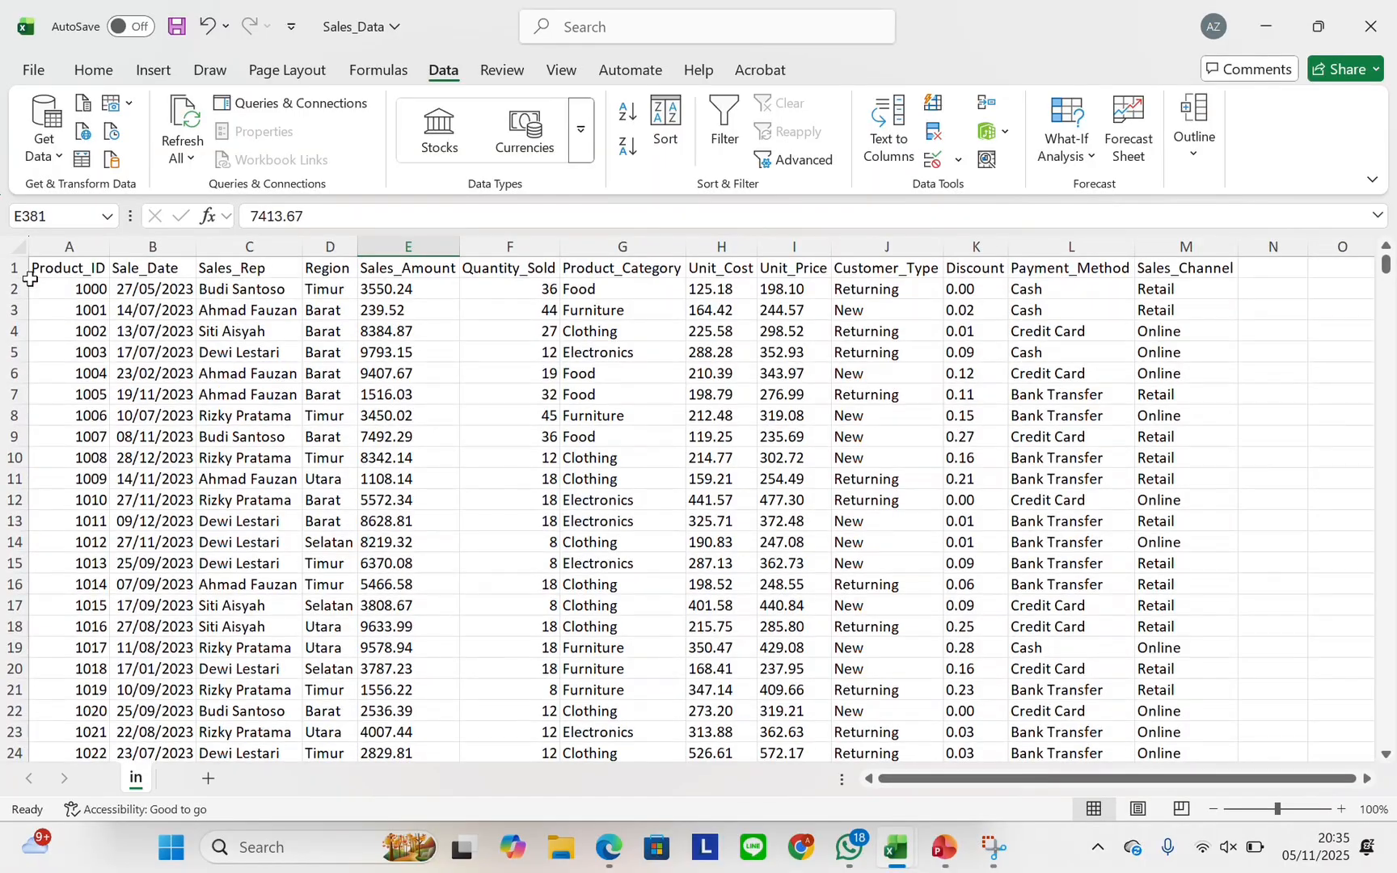
pyautogui.moveTo(32, 283); pyautogui.dragTo(1211, 716)
pyautogui.hotkey('ctrl', 'c')
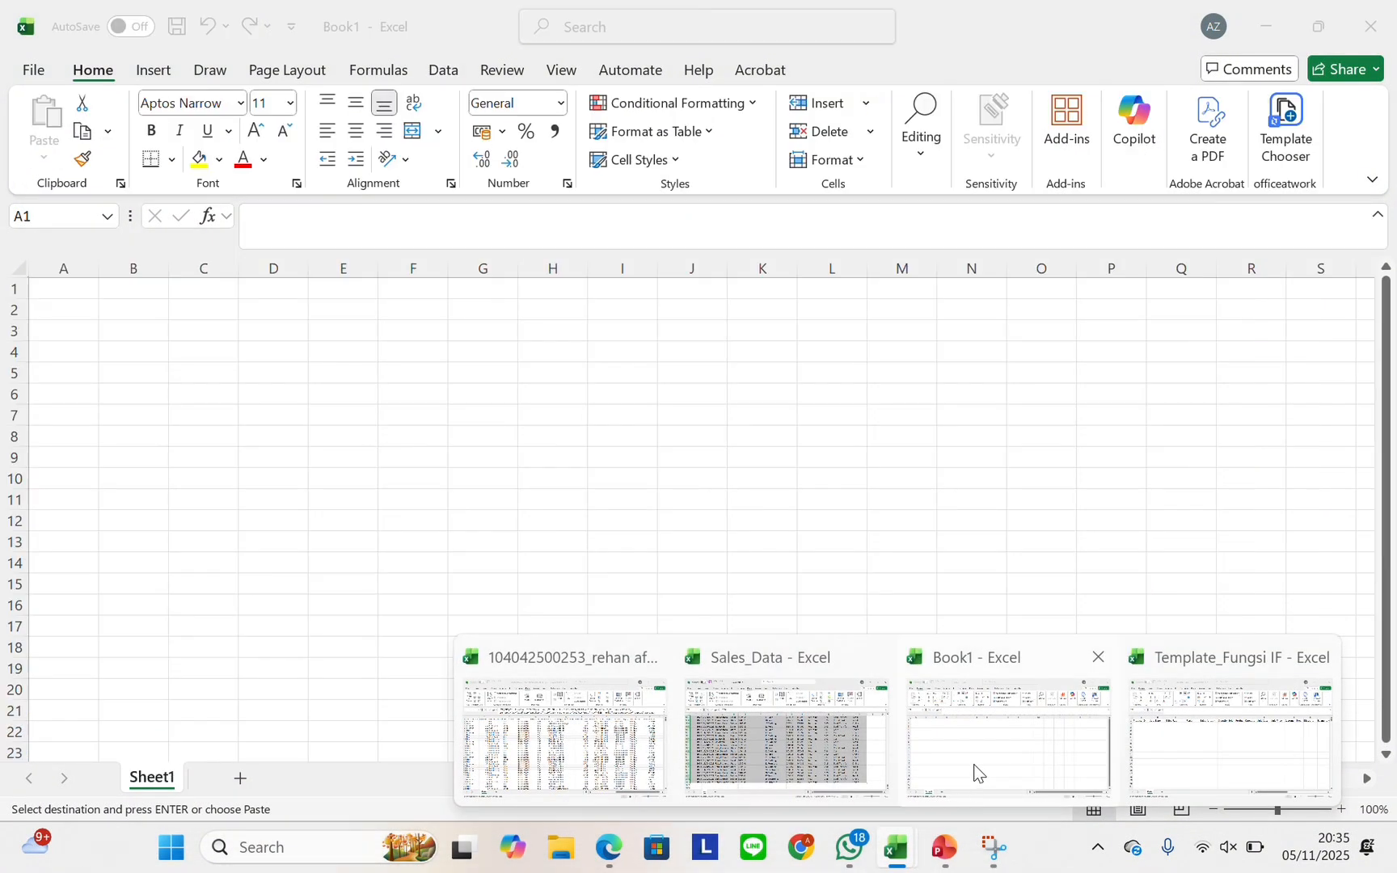
pyautogui.click(1180, 725)
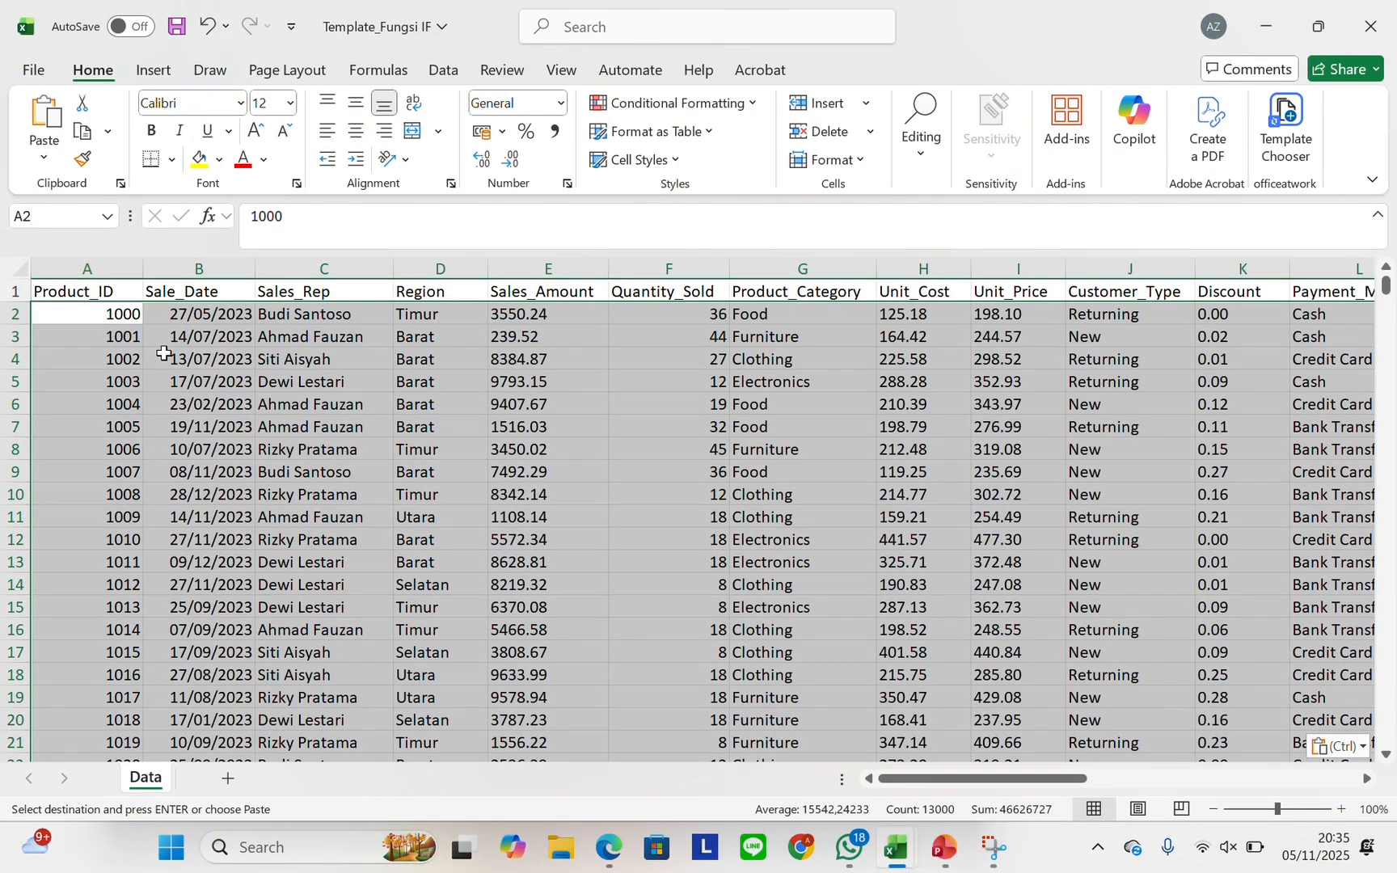
pyautogui.click(319, 384)
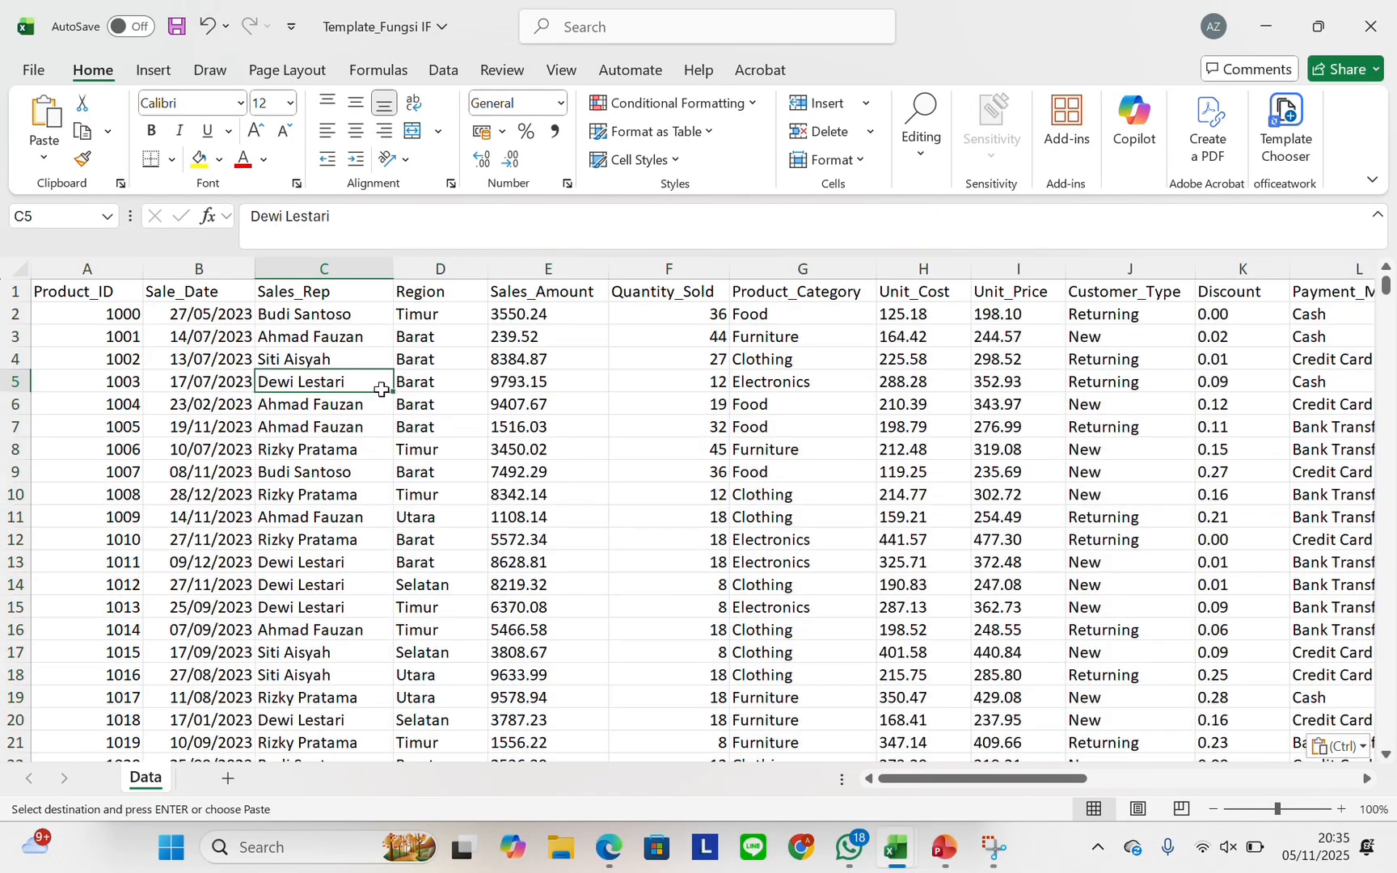
# Replace every '.' with ',' in the Sales_Amount and Unit_Cost columns
pyautogui.click(496, 314)
pyautogui.click(539, 270)
pyautogui.hotkey('ctrl', 'h')
pyautogui.click(149, 572)
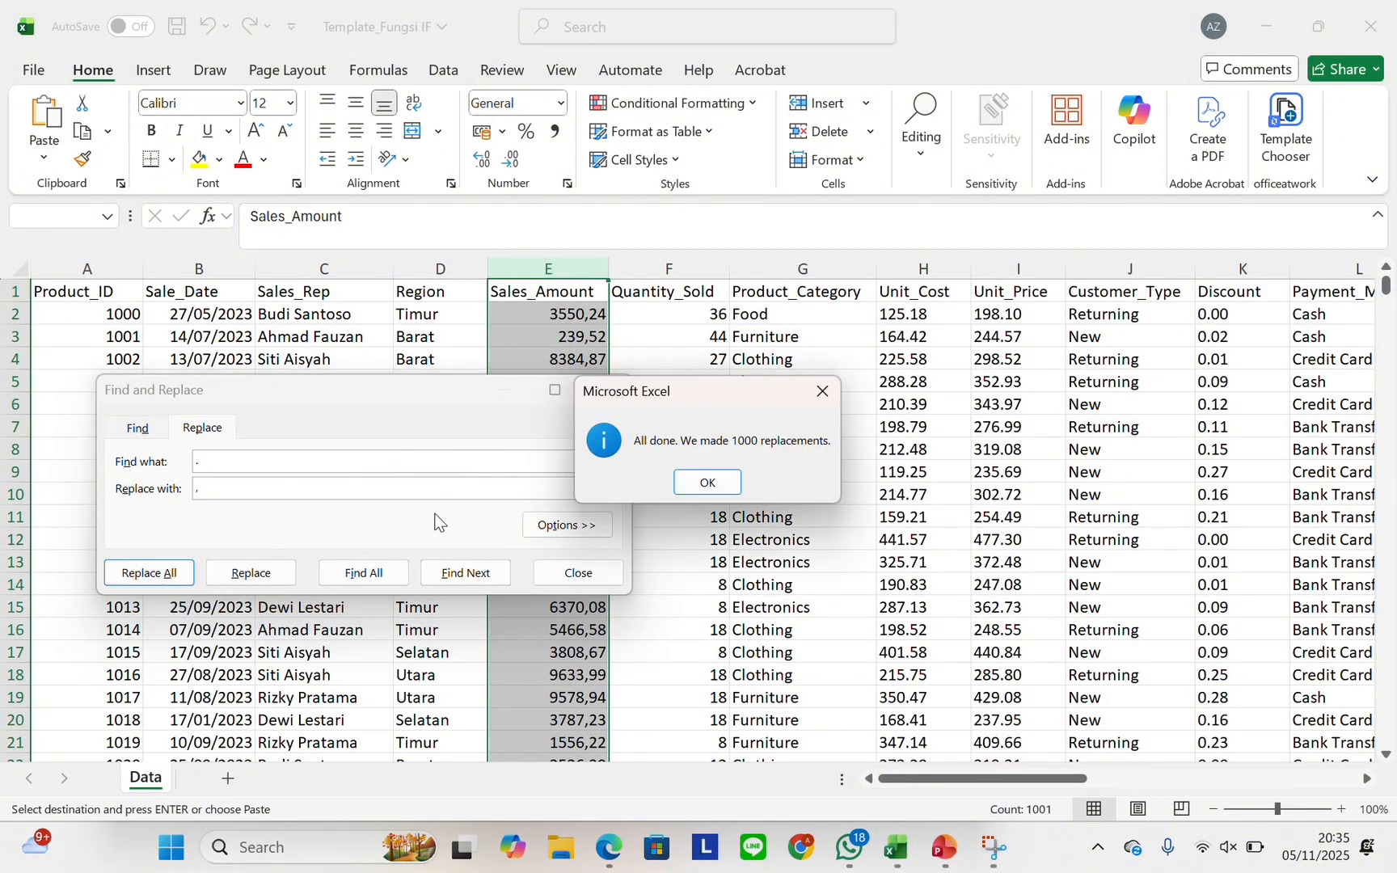
pyautogui.click(705, 482)
pyautogui.click(605, 396)
pyautogui.hscroll(3, 771, 353)
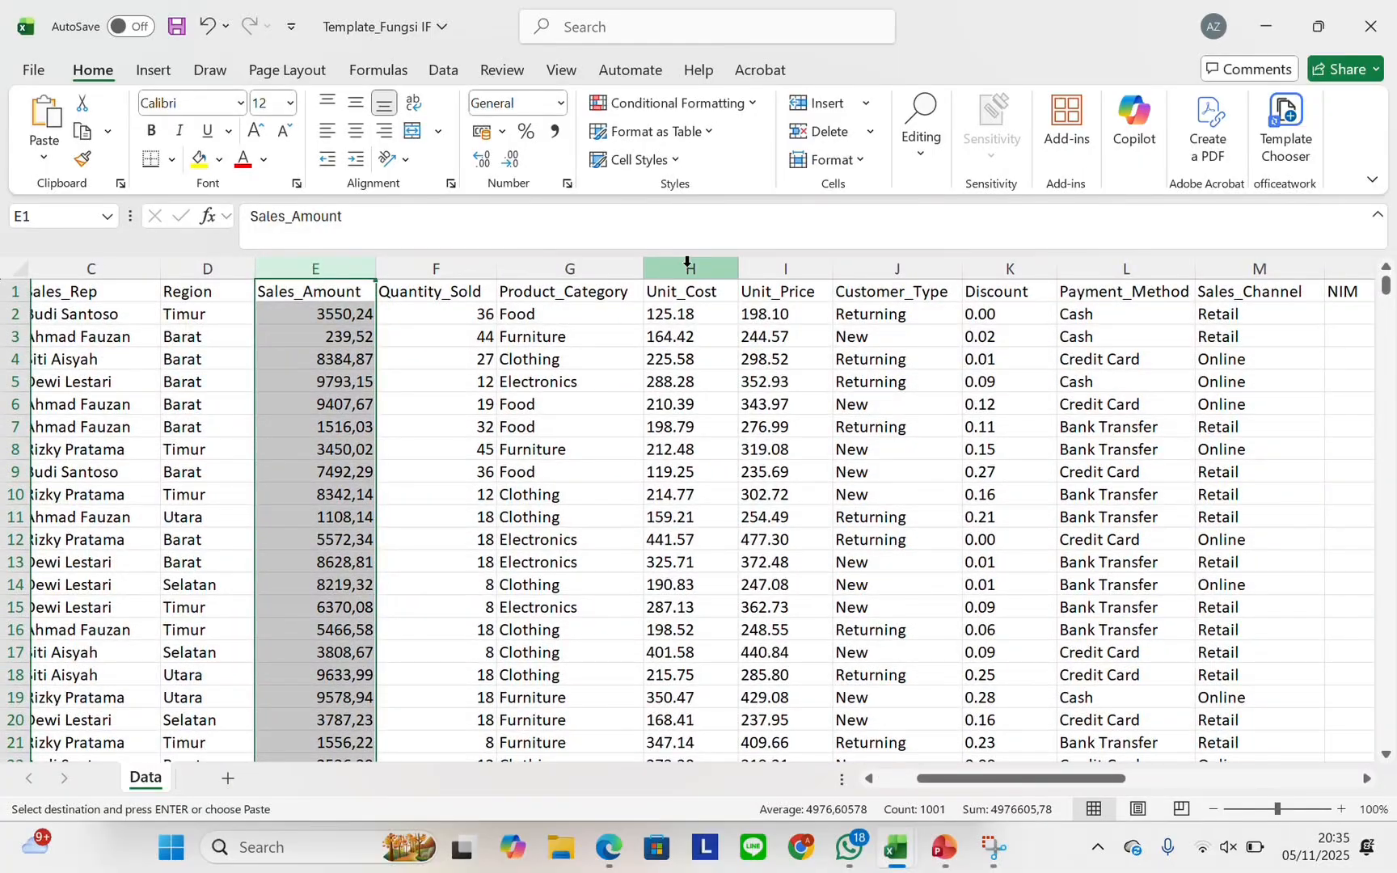
pyautogui.click(686, 267)
pyautogui.hotkey('ctrl', 'h')
pyautogui.click(147, 593)
pyautogui.click(705, 480)
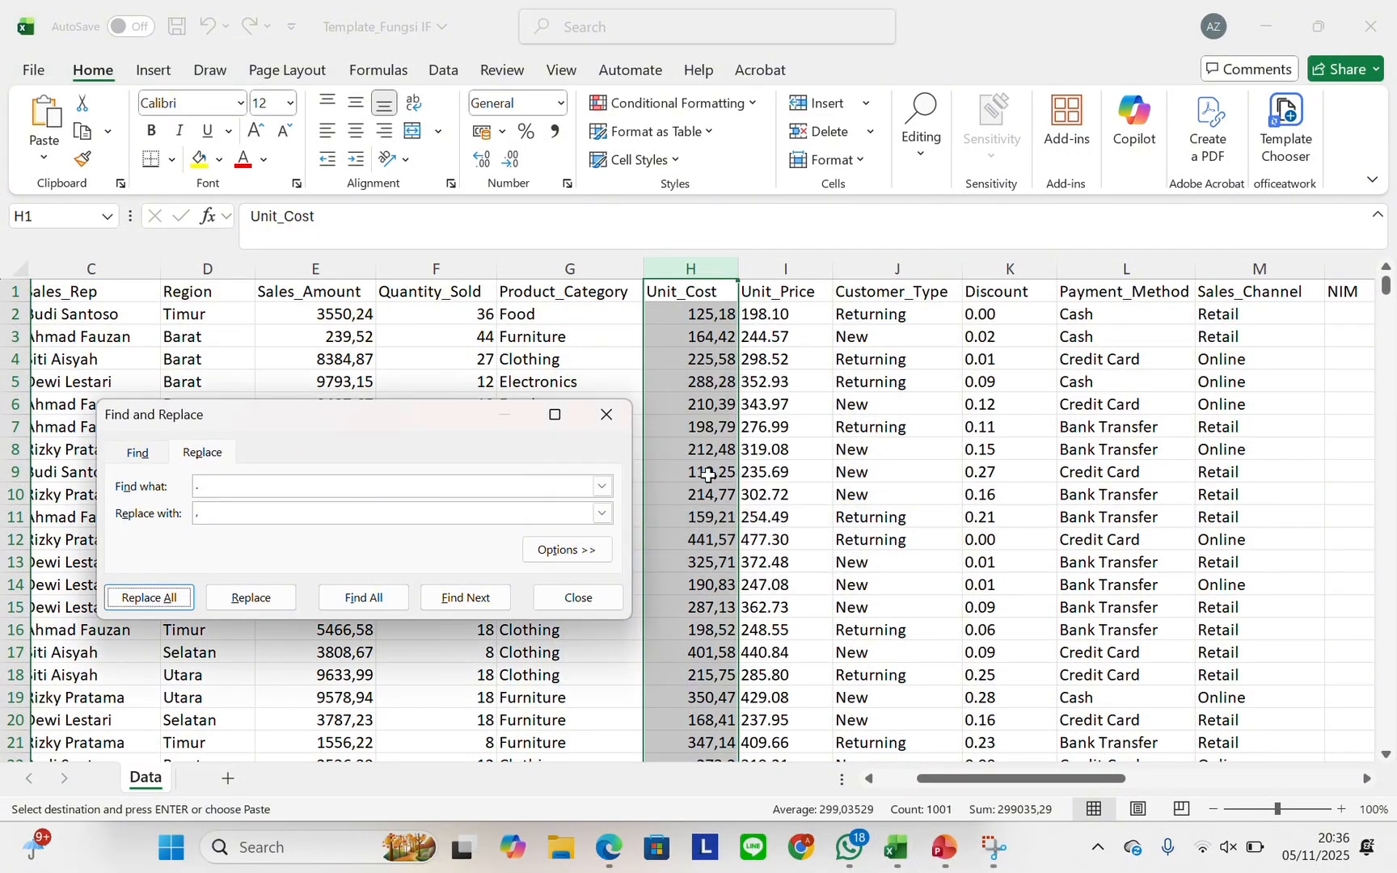
pyautogui.click(603, 414)
# Replace every '.' with ',' in the Unit_Price and Discount columns
pyautogui.click(786, 269)
pyautogui.hotkey('ctrl', 'h')
pyautogui.click(148, 622)
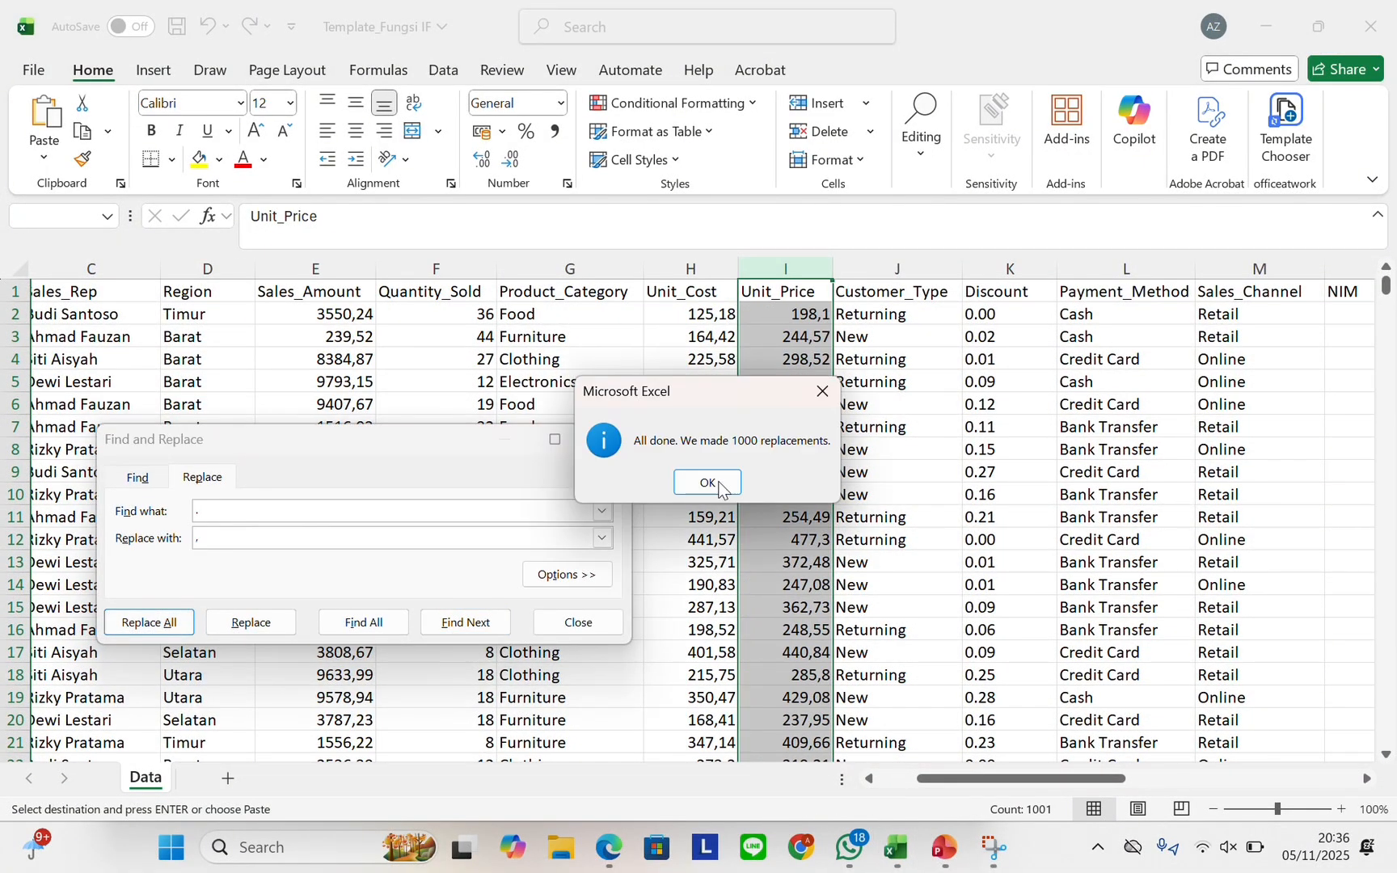
pyautogui.click(705, 482)
pyautogui.click(605, 441)
pyautogui.click(1009, 269)
pyautogui.hotkey('ctrl', 'h')
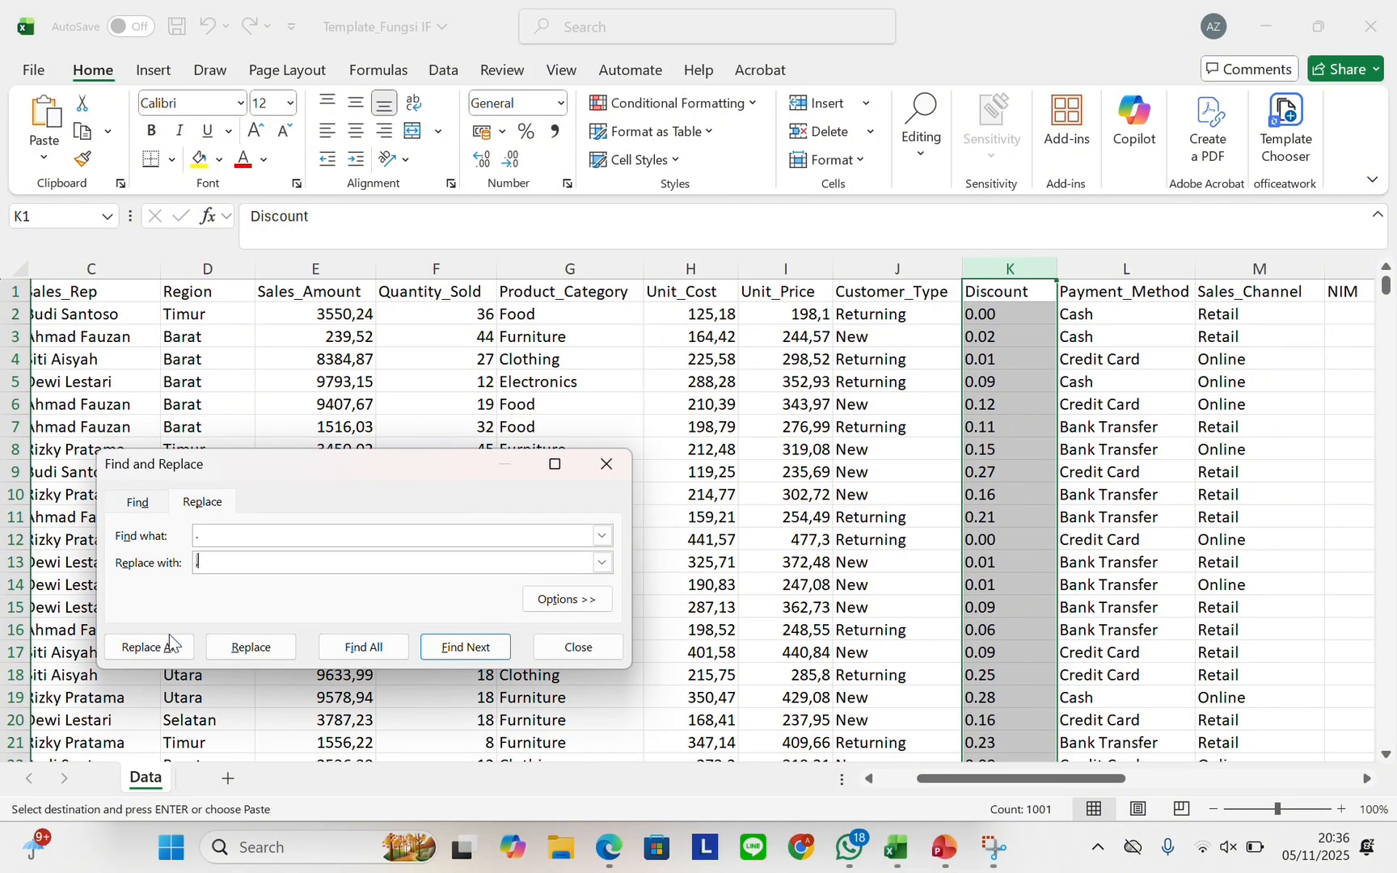
pyautogui.click(149, 647)
pyautogui.click(708, 482)
pyautogui.click(605, 465)
pyautogui.hscroll(3, 1003, 293)
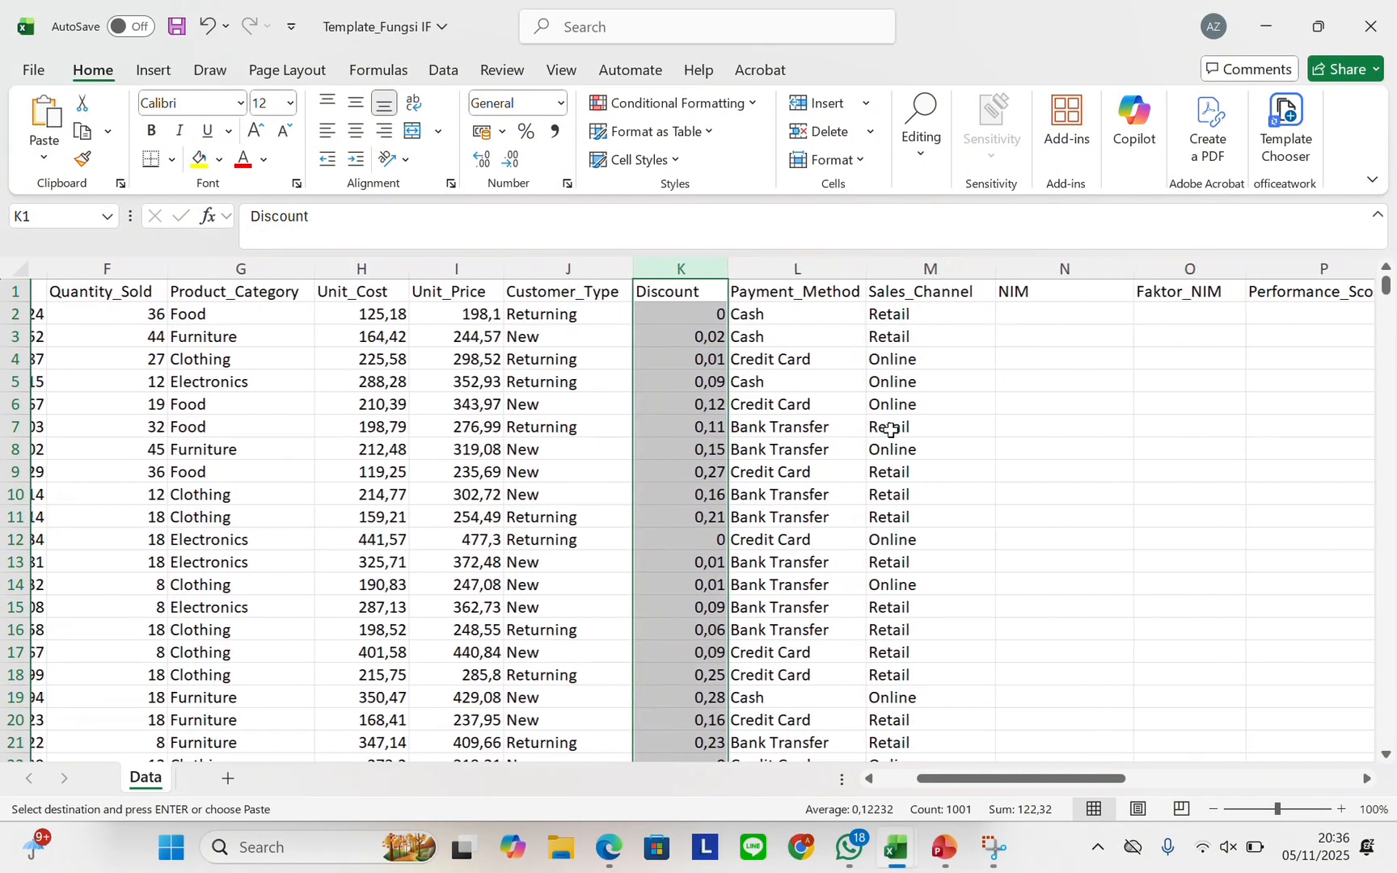
# Enter the student ID number in N2 and fill it down the NIM column
pyautogui.click(1011, 315)
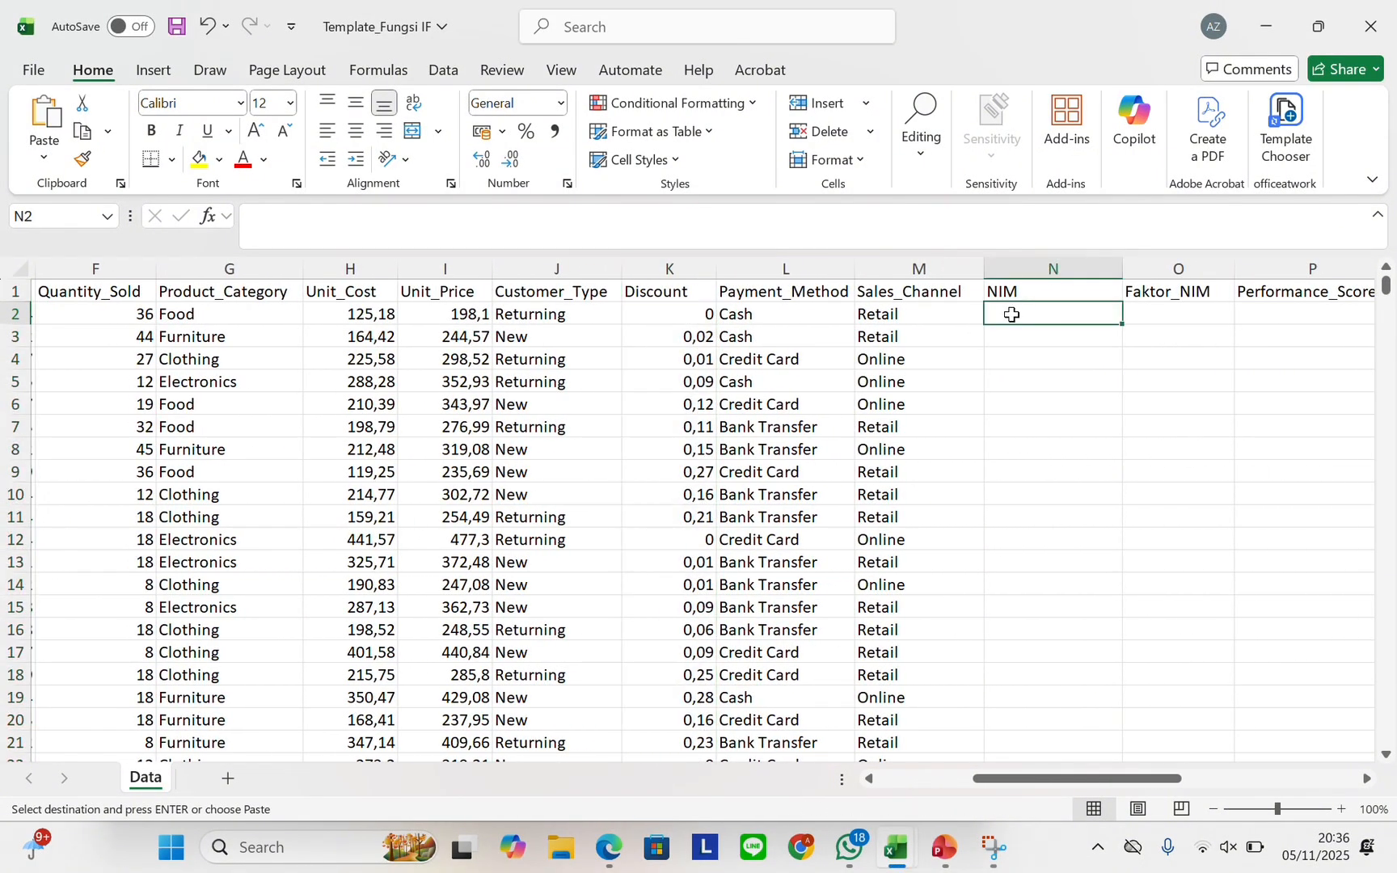
pyautogui.hscroll(1, 864, 411)
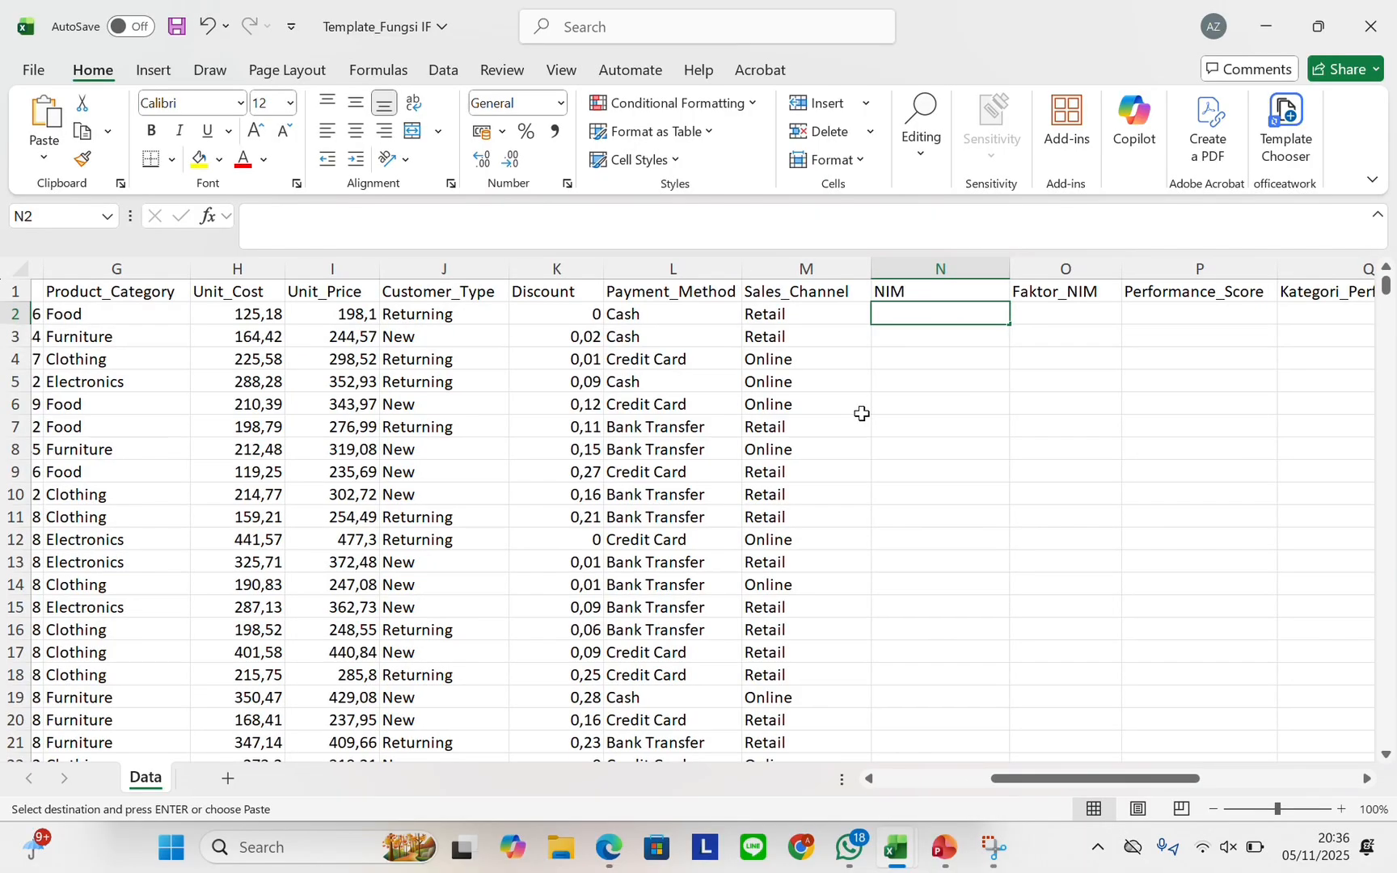
pyautogui.write('1040')
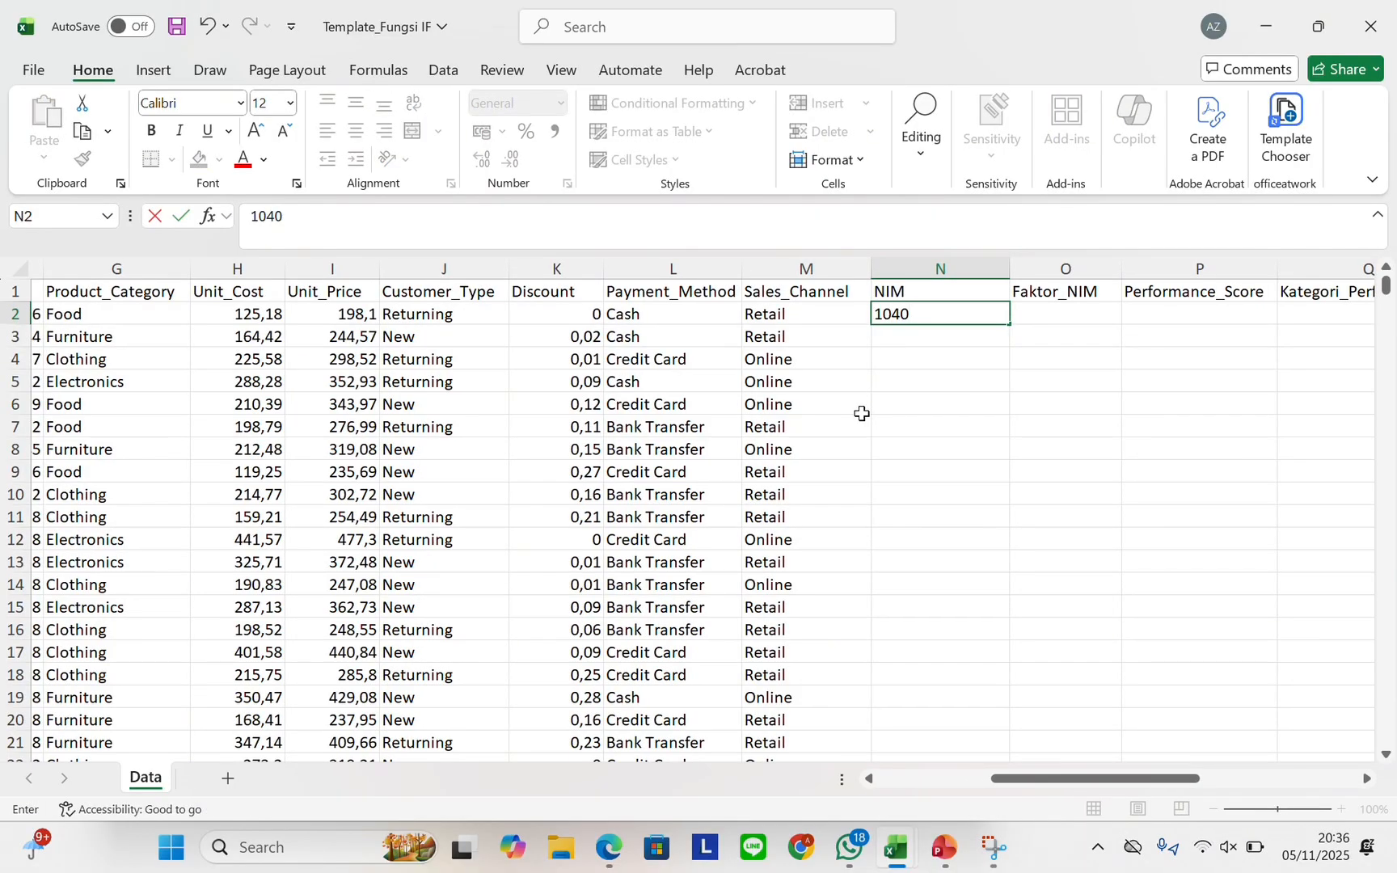
pyautogui.write('42500253')
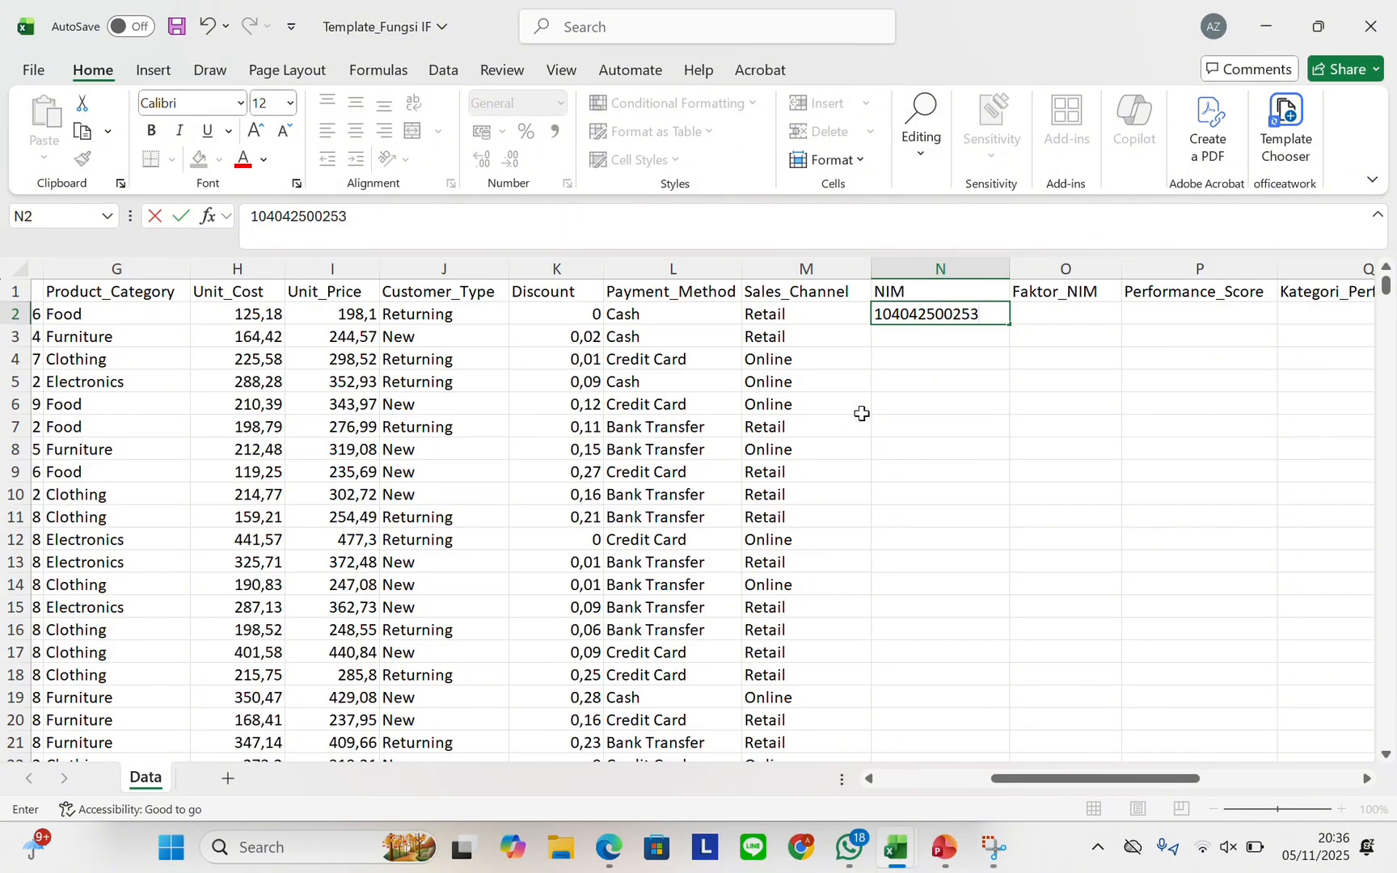
pyautogui.doubleClick(1008, 330)
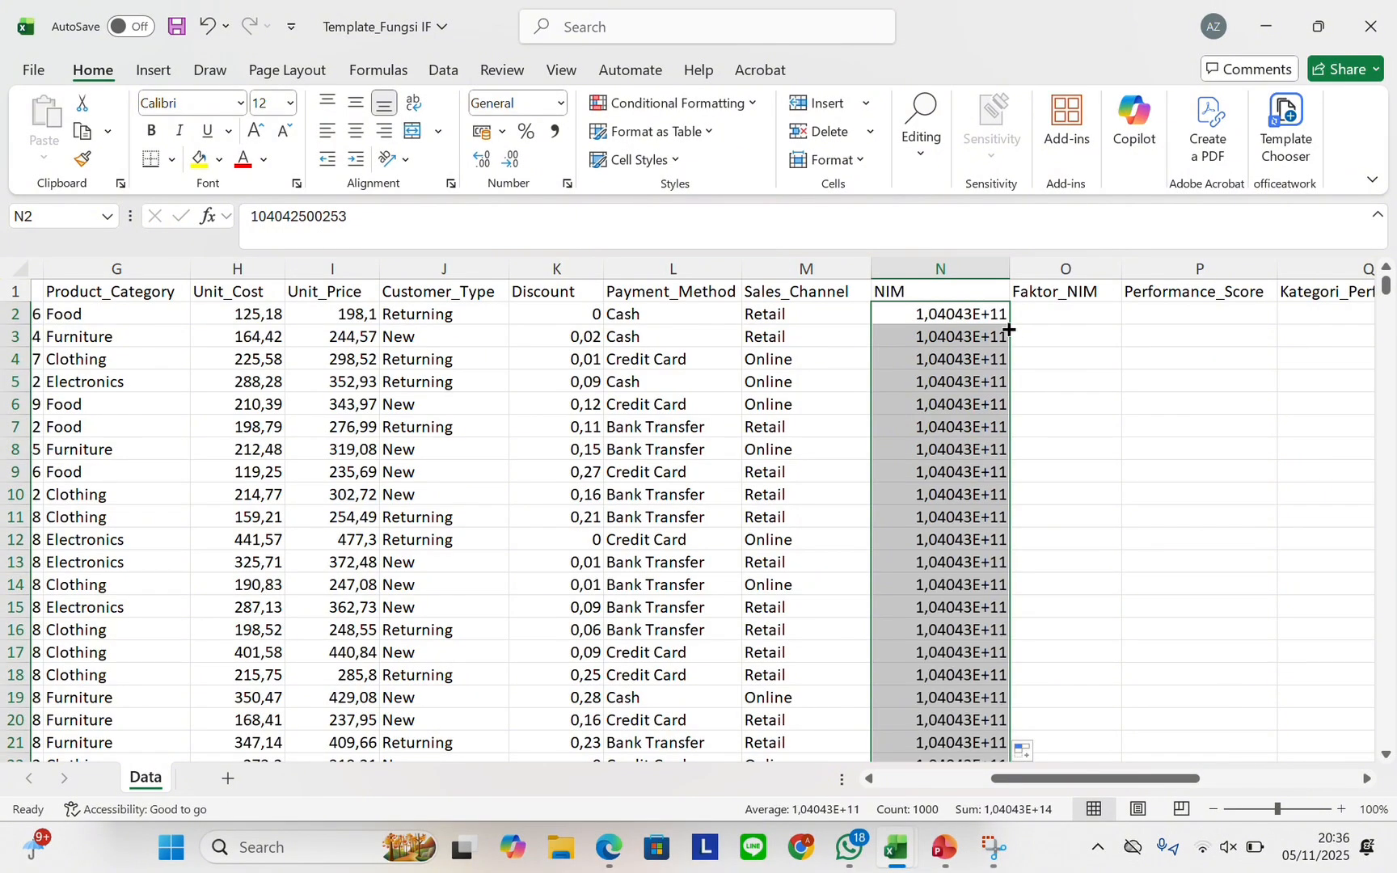
pyautogui.hscroll(2, 1008, 332)
pyautogui.hscroll(2, 1009, 330)
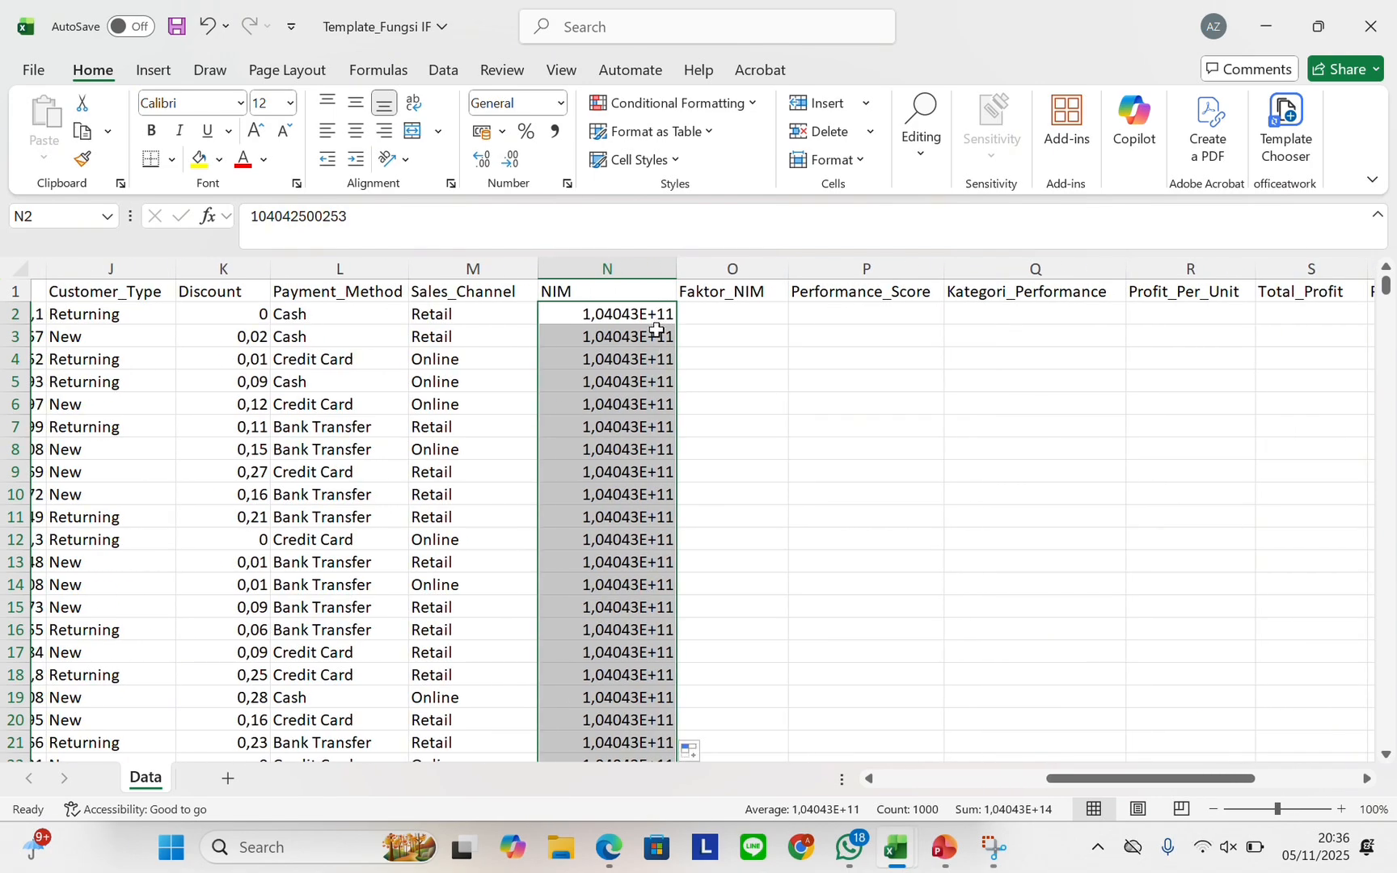
# Format the NIM column as Number with 0 decimal places
pyautogui.rightClick(657, 328)
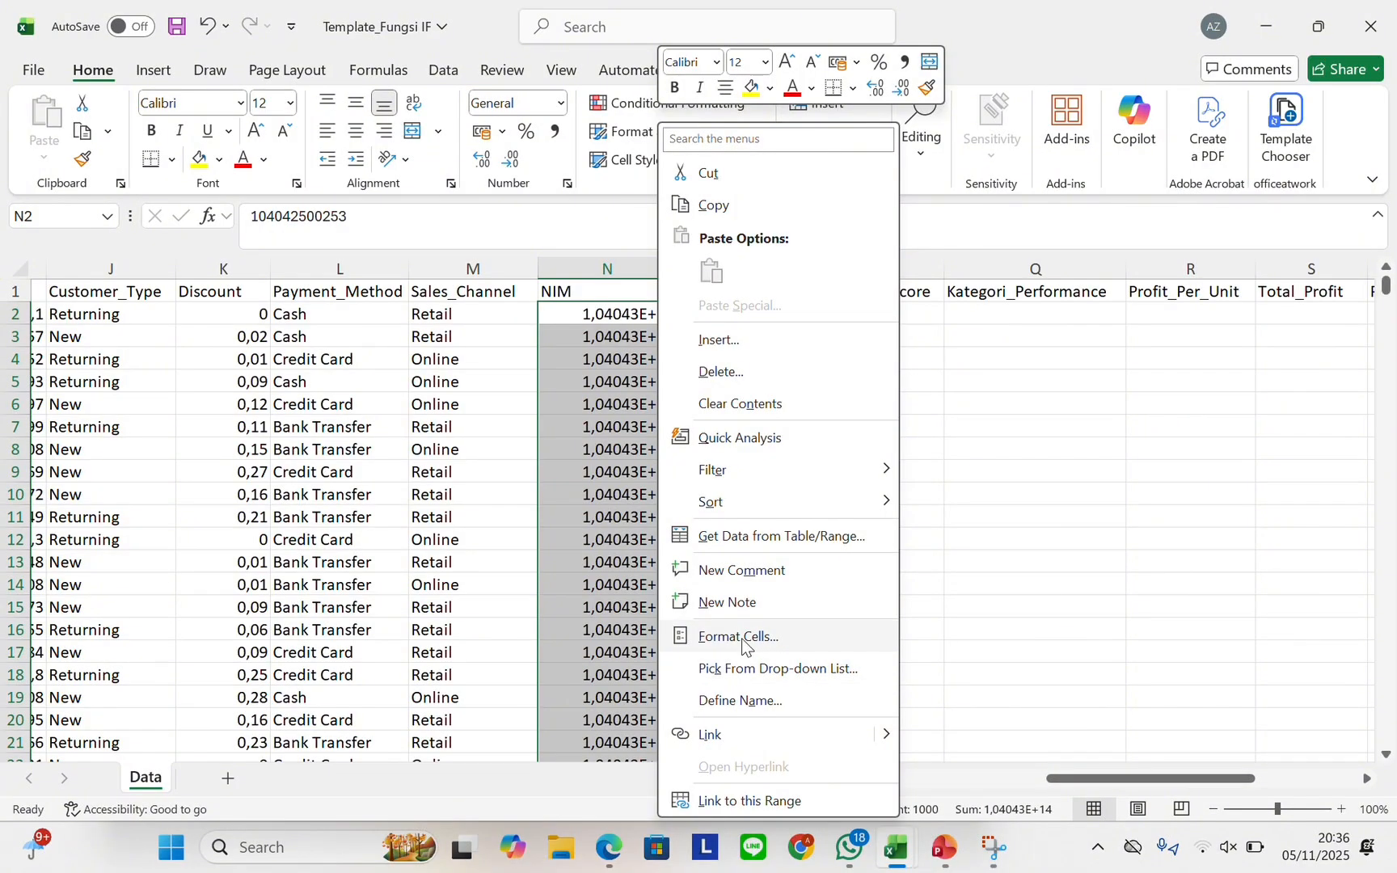
pyautogui.click(736, 637)
pyautogui.click(499, 373)
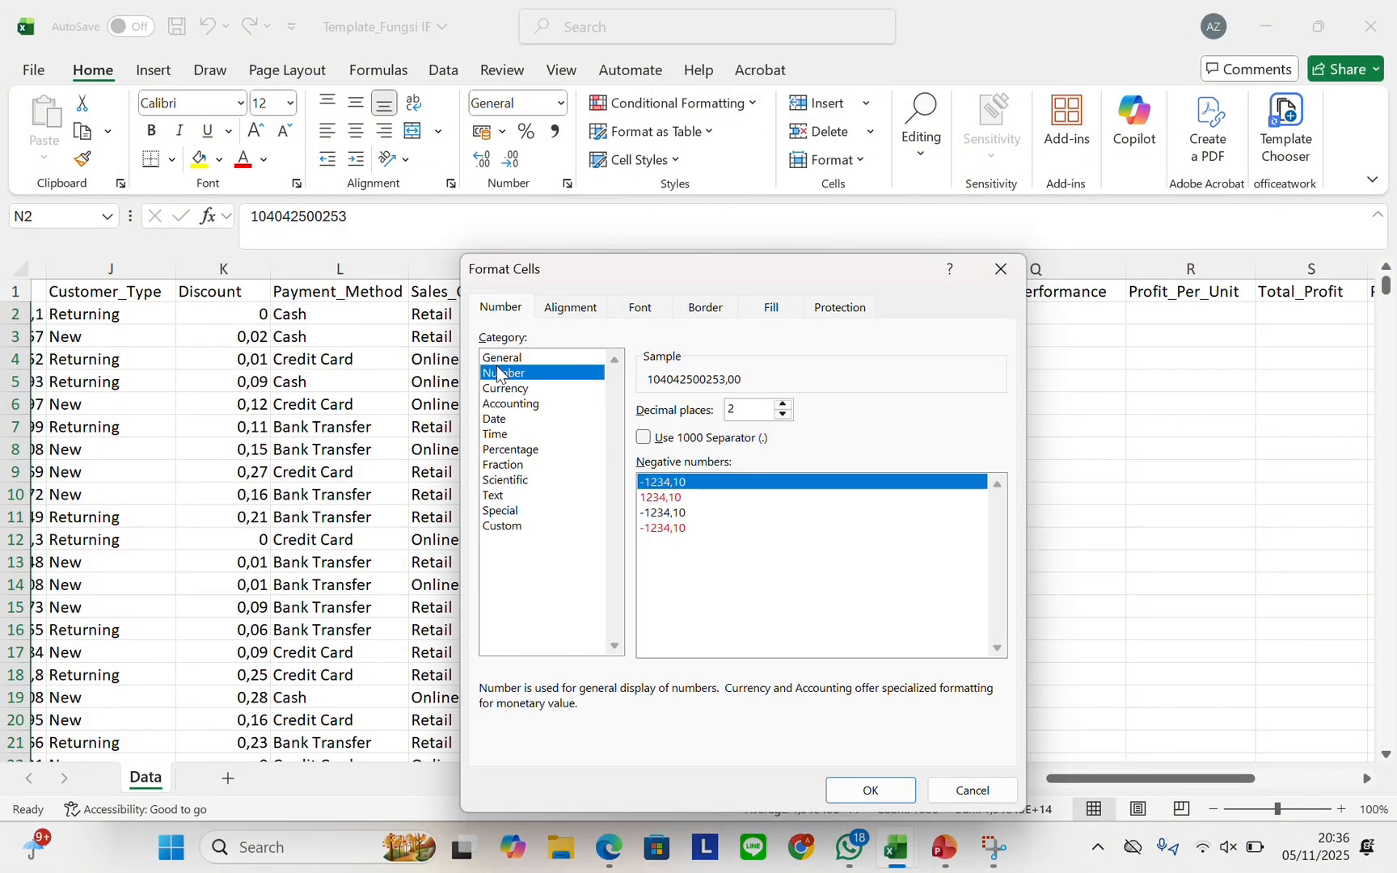
pyautogui.click(783, 415)
pyautogui.click(783, 415)
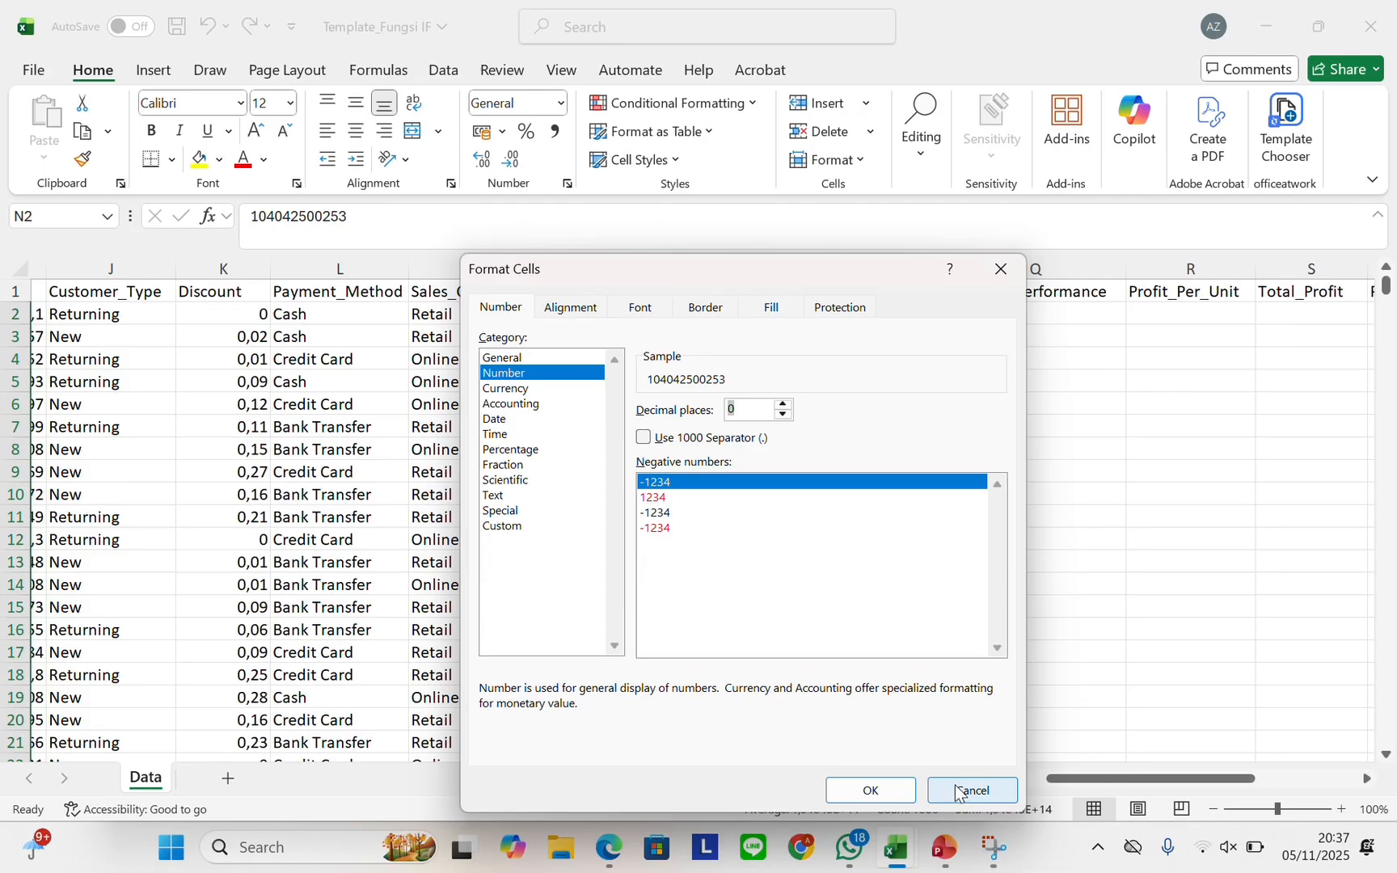
pyautogui.click(906, 788)
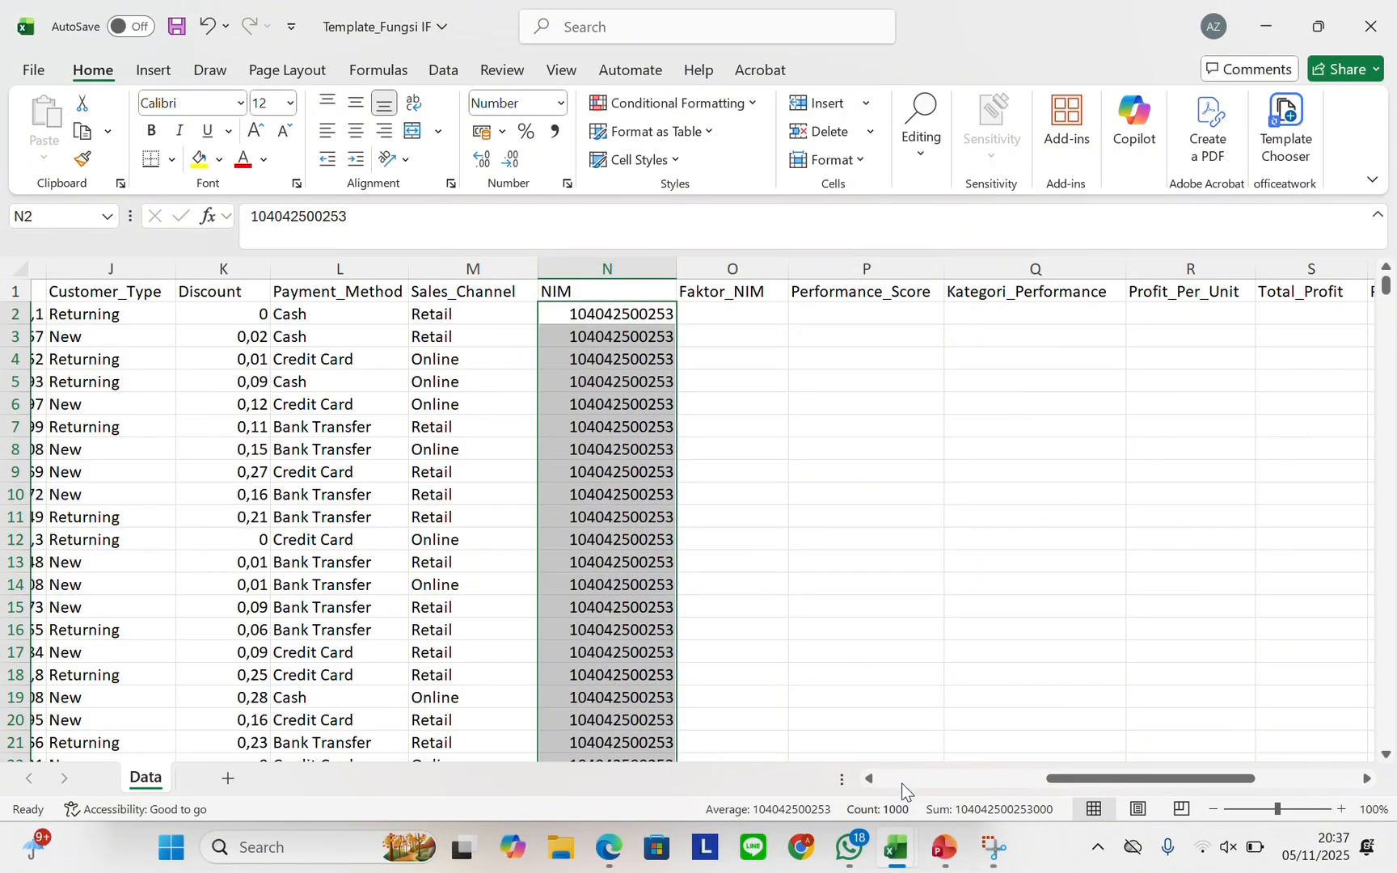
pyautogui.click(742, 313)
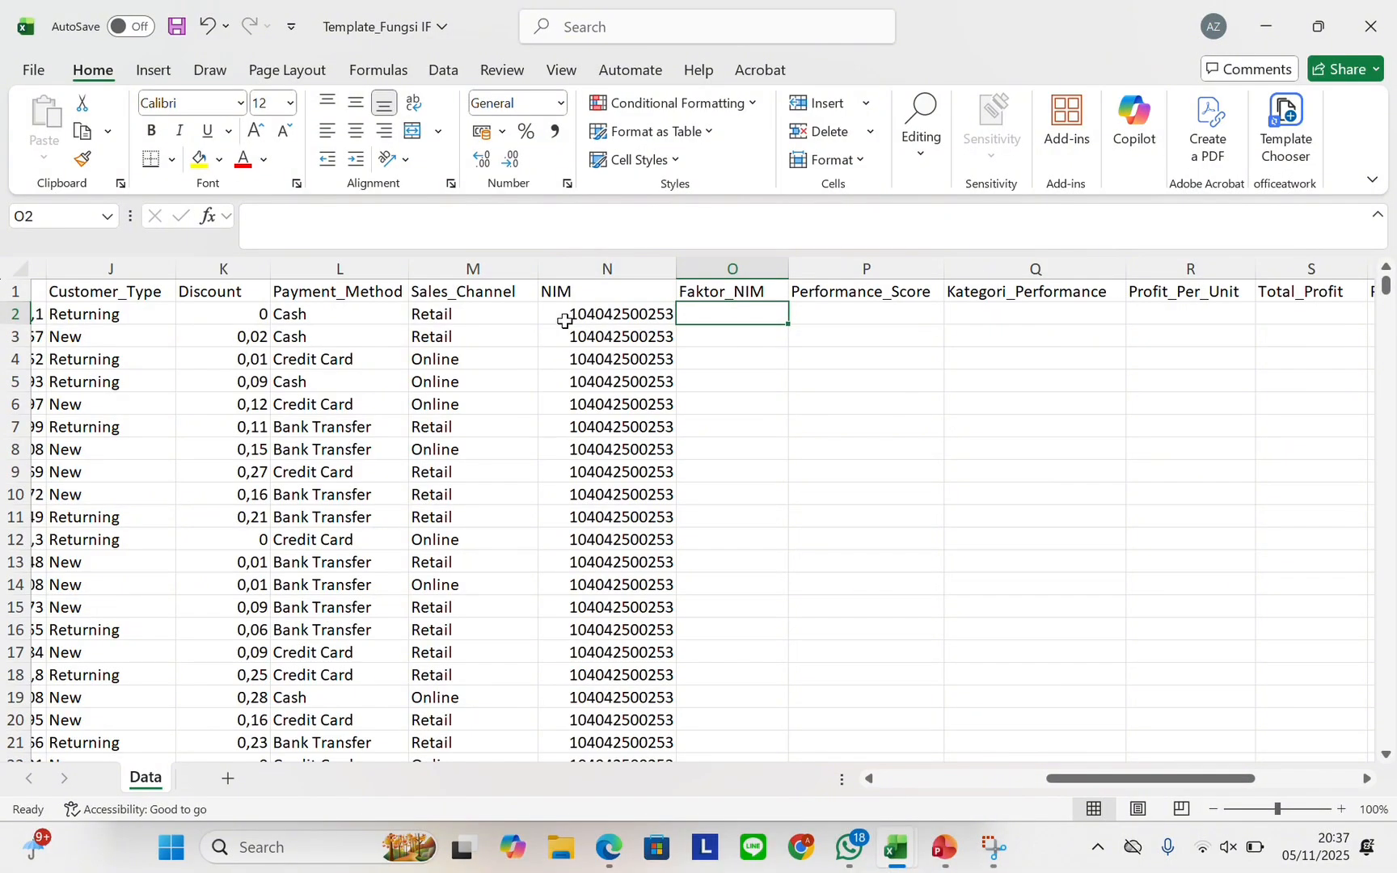
# Enter =253/100 in O2 and fill it down Faktor_NIM so every row shows 2,53
pyautogui.write('=')
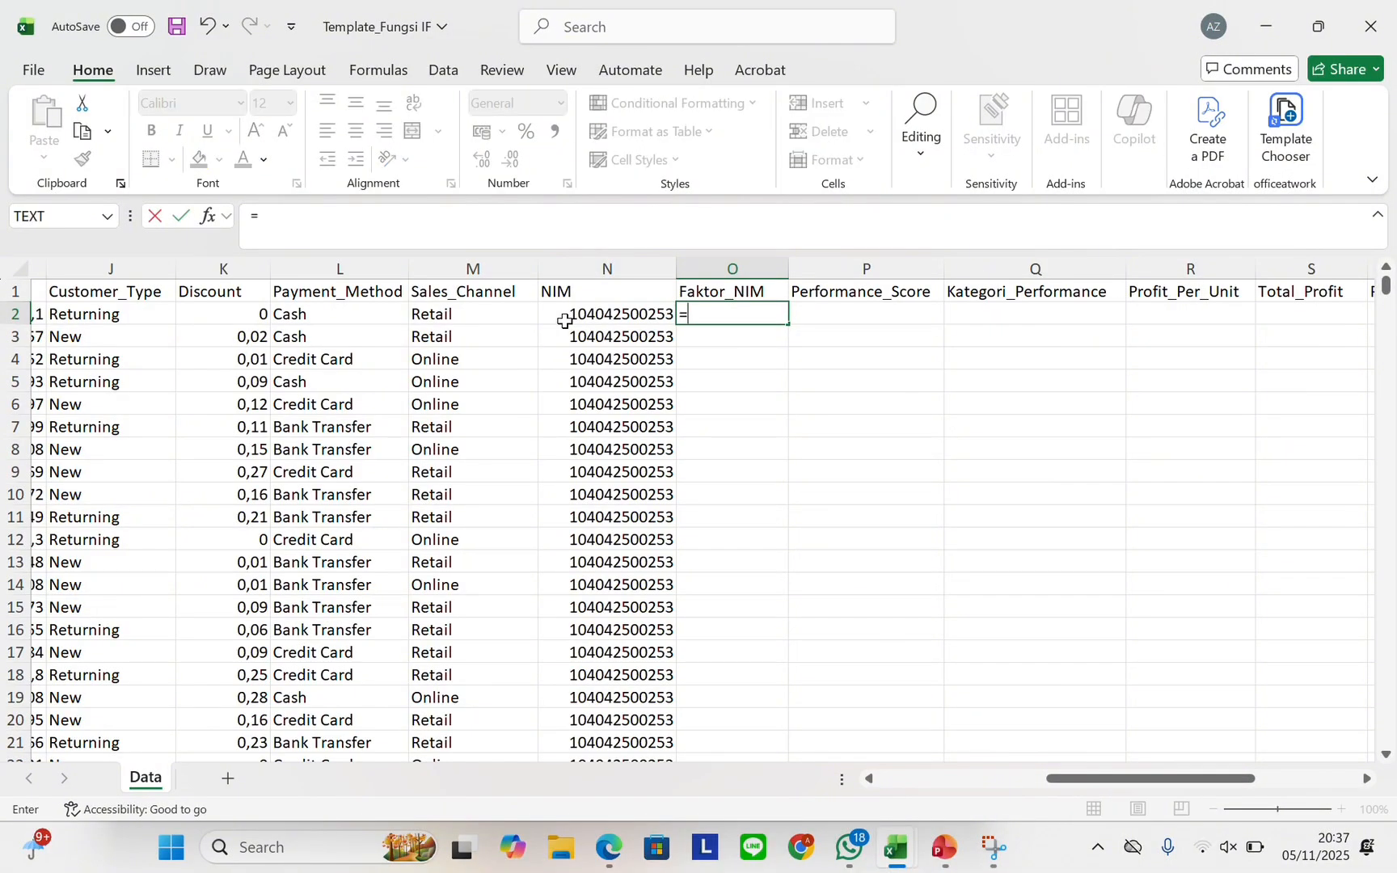
pyautogui.write('253/100')
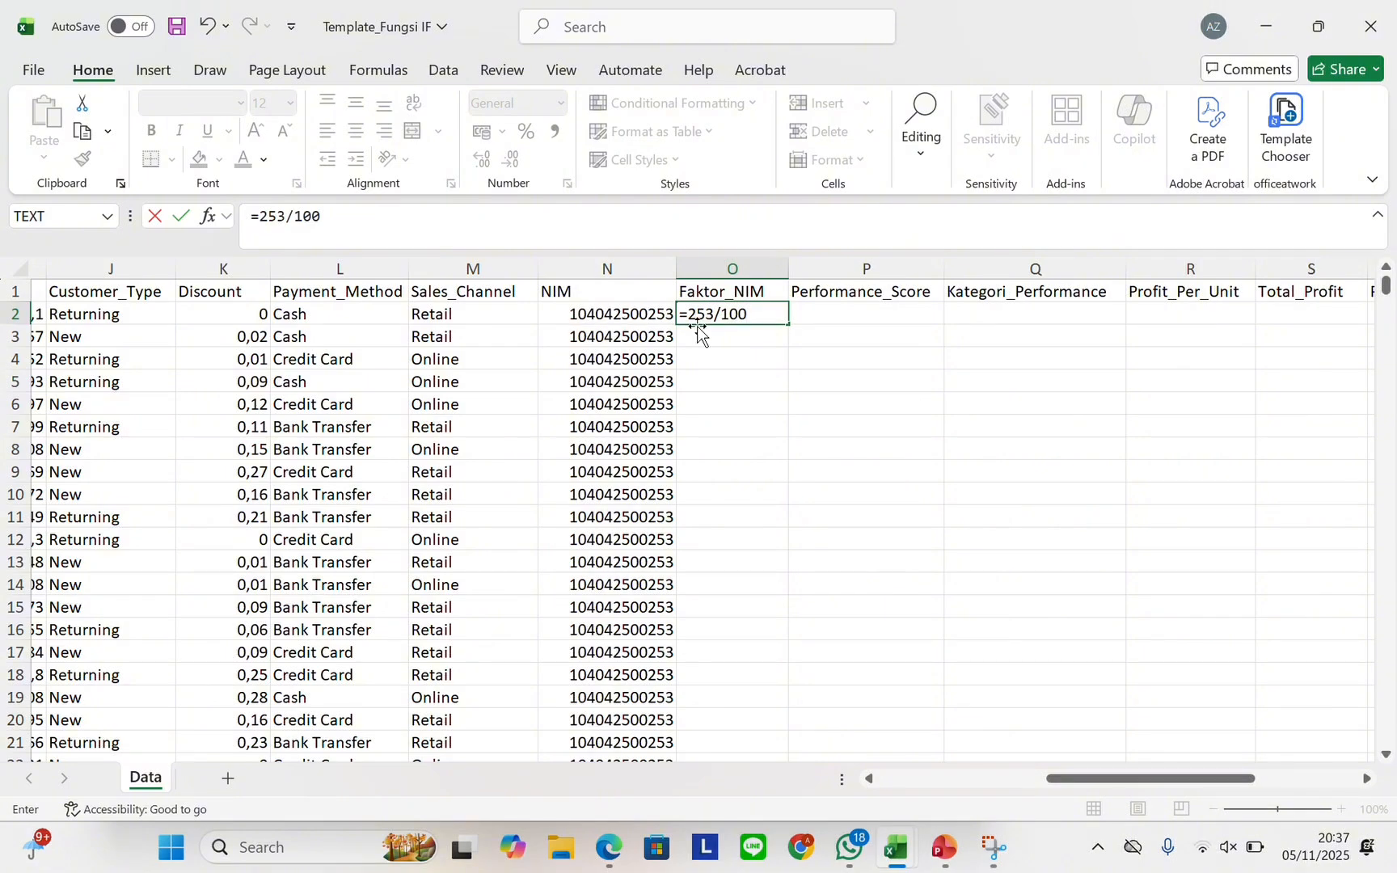
pyautogui.press('Return')
pyautogui.moveTo(712, 317); pyautogui.dragTo(792, 322)
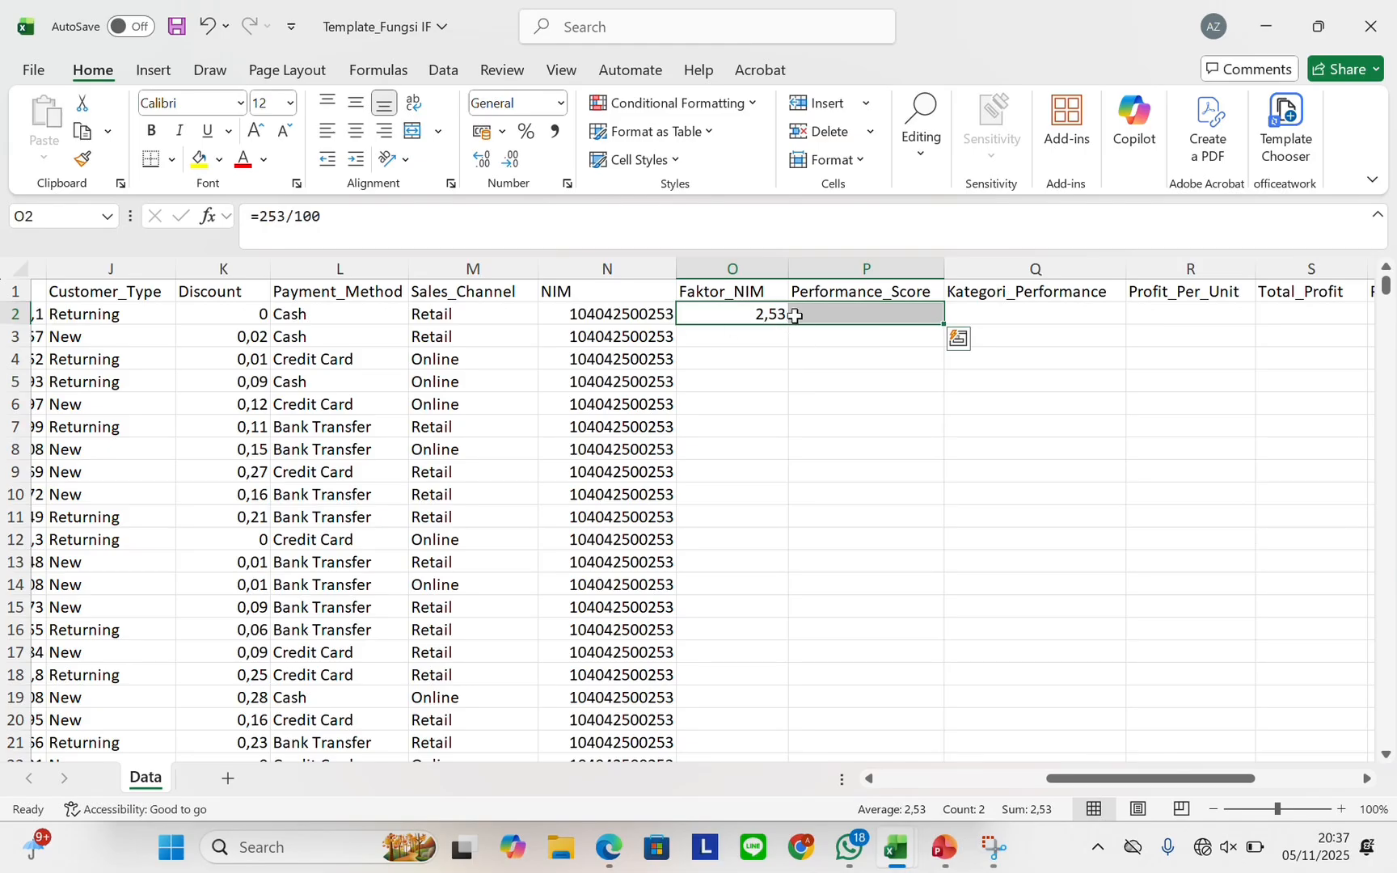
pyautogui.click(783, 313)
pyautogui.doubleClick(785, 320)
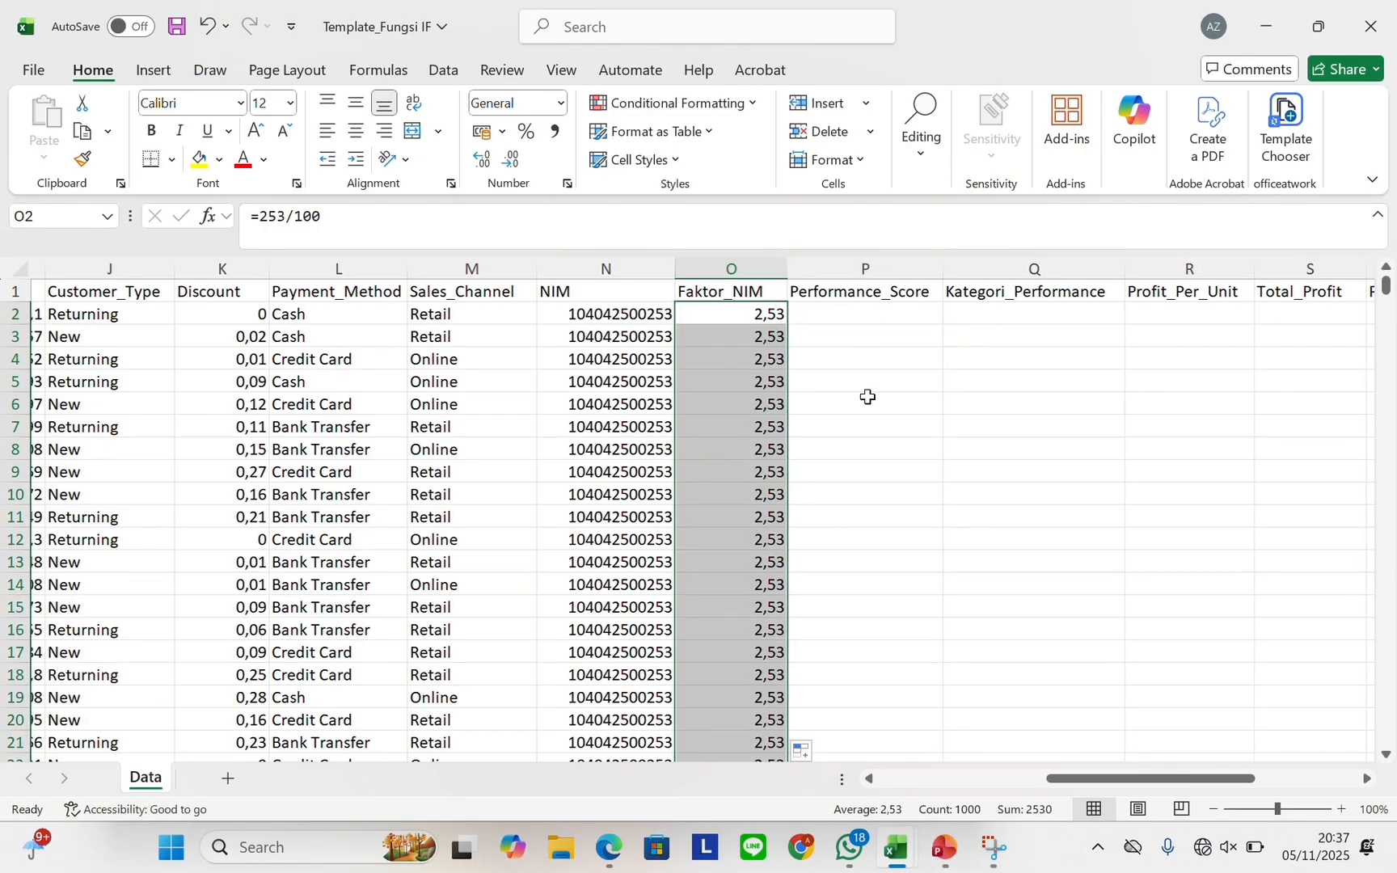
pyautogui.hscroll(1, 798, 374)
pyautogui.click(800, 311)
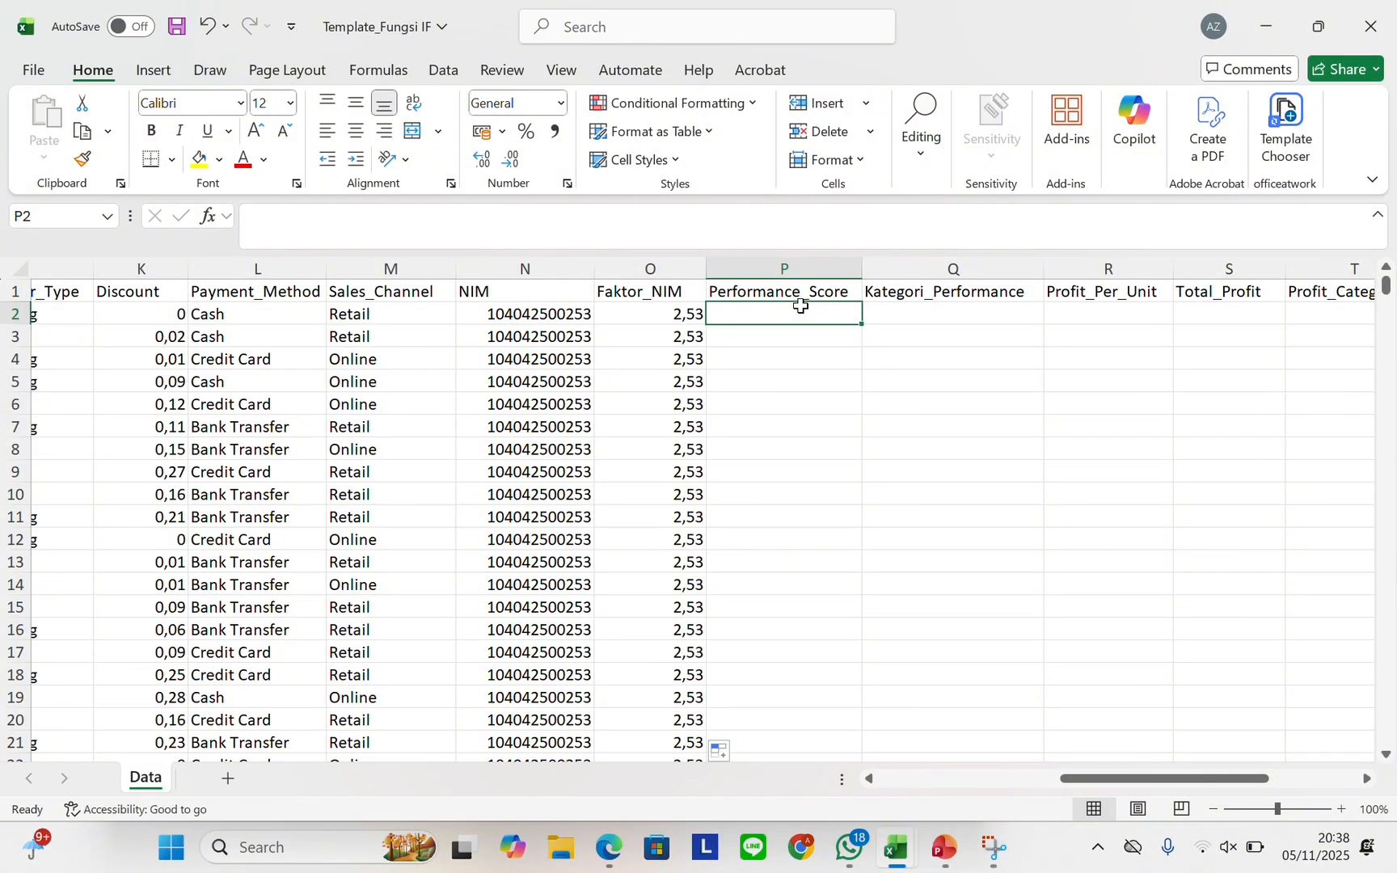
# Enter =E2*O2 in P2, multiplying Sales_Amount by Faktor_NIM
pyautogui.hscroll(-2, 664, 355)
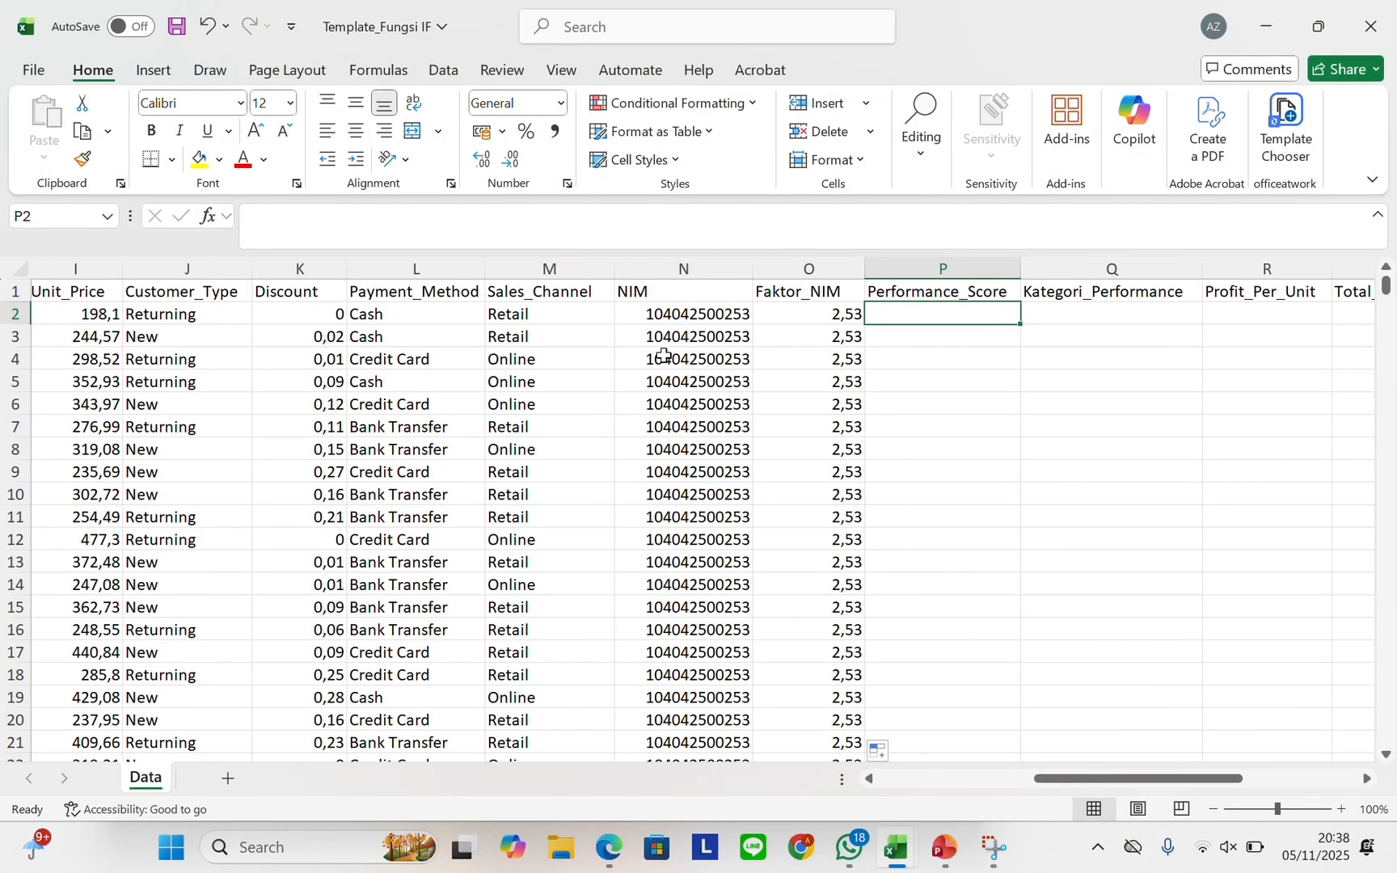
pyautogui.write('=')
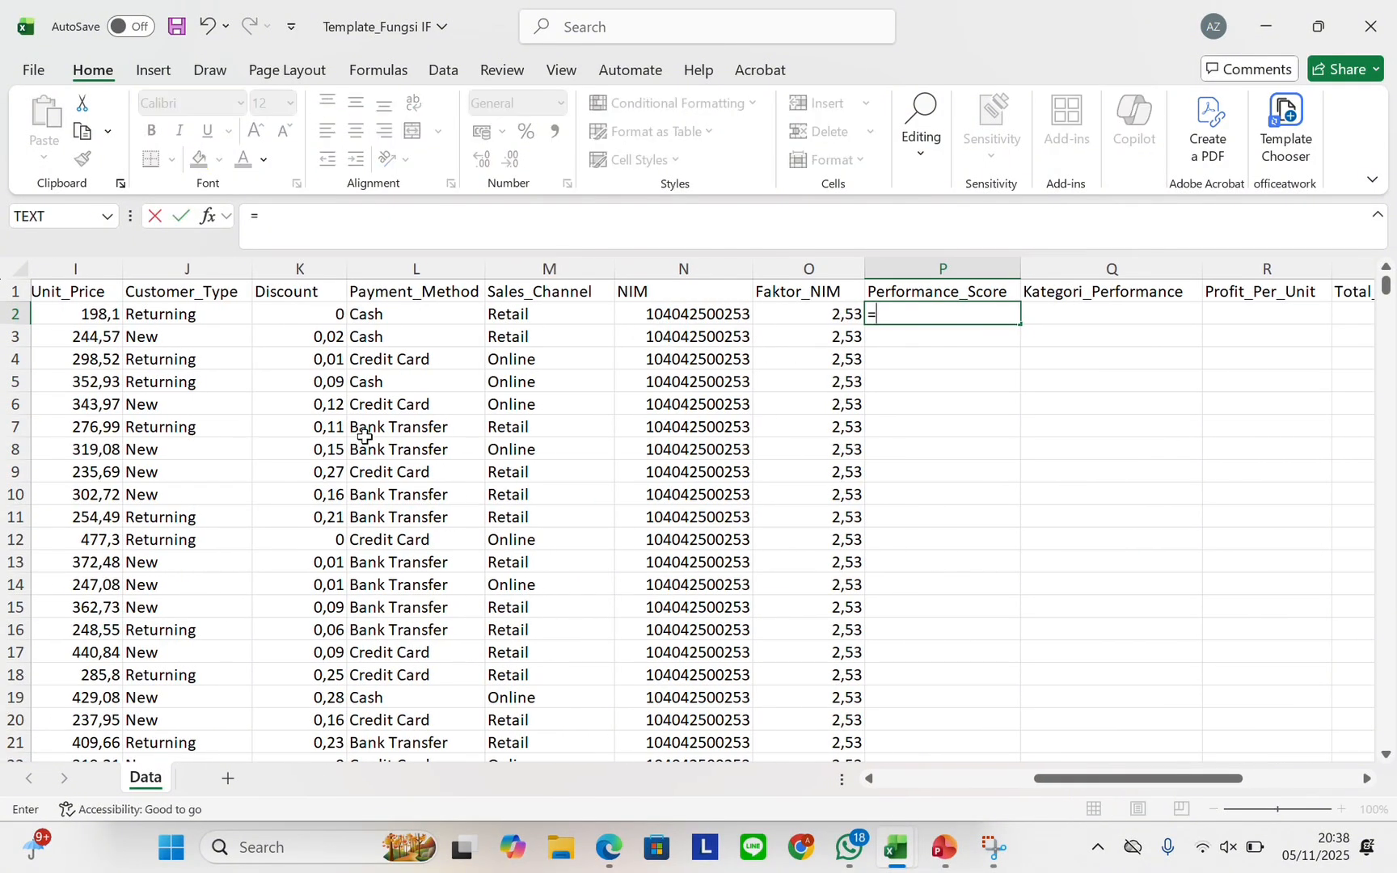
pyautogui.hscroll(-3, 380, 410)
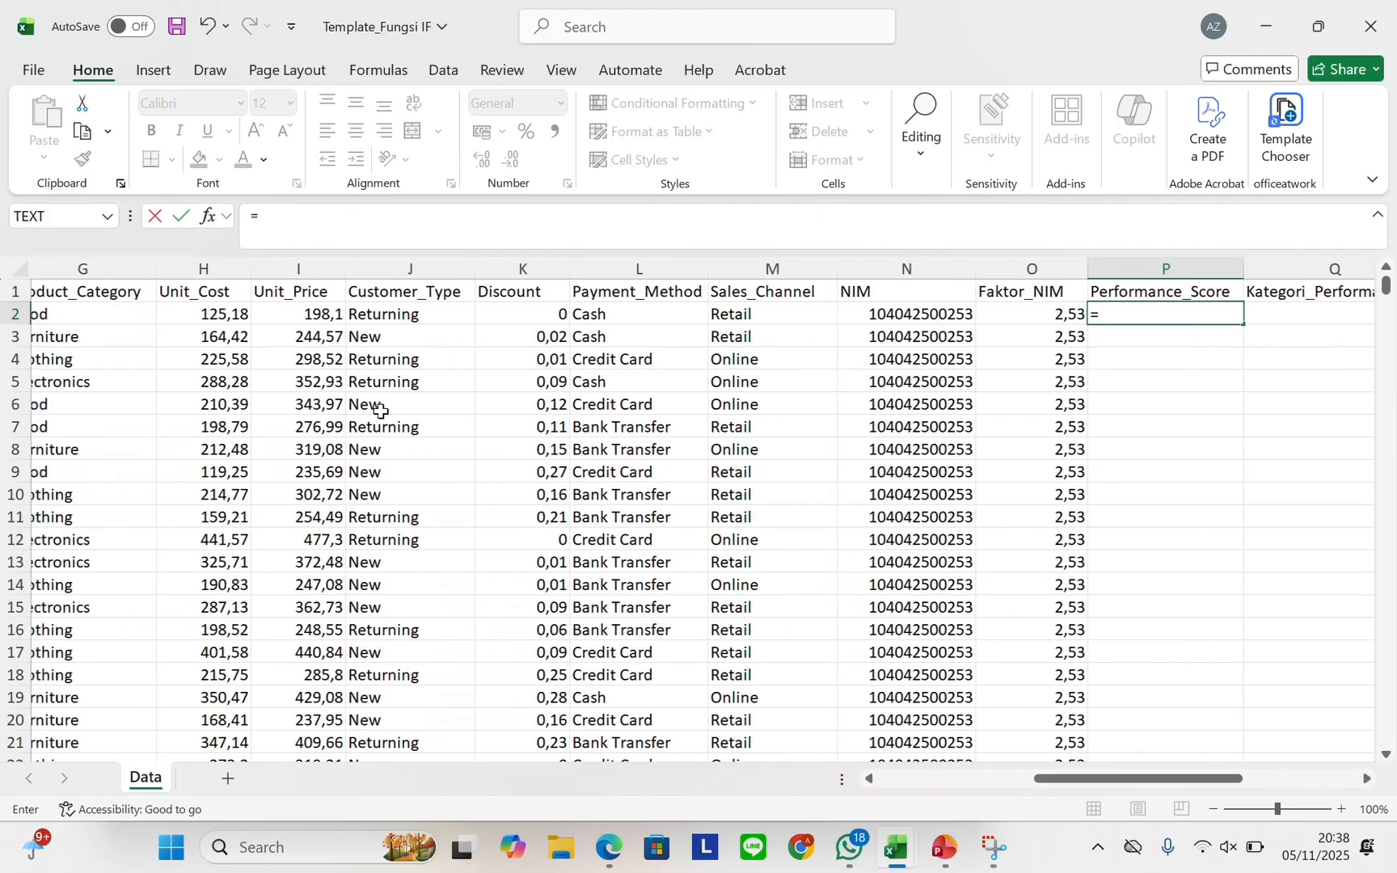
pyautogui.hscroll(-3, 379, 411)
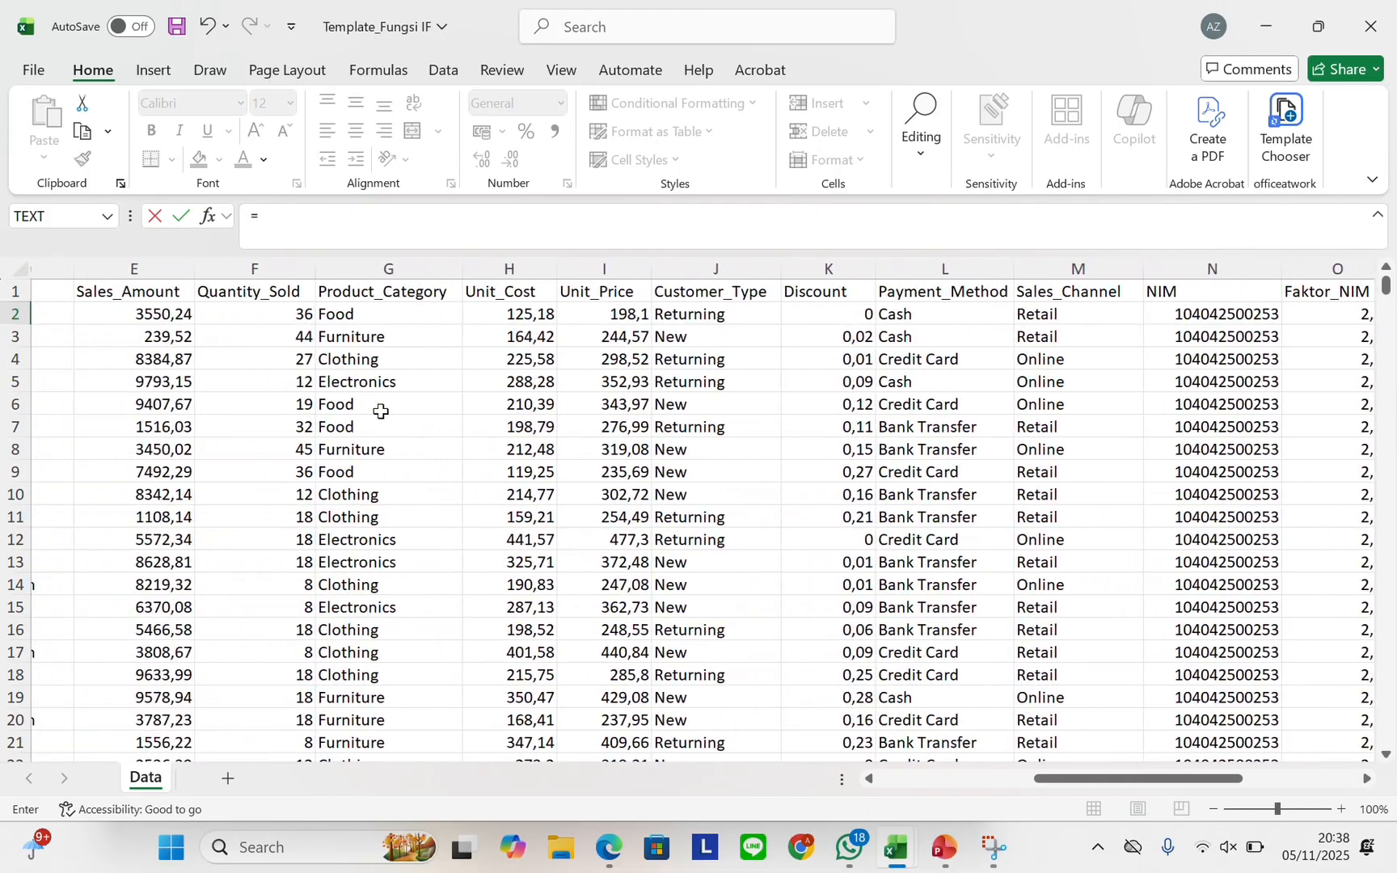
pyautogui.hscroll(5, 379, 411)
pyautogui.hscroll(1, 380, 411)
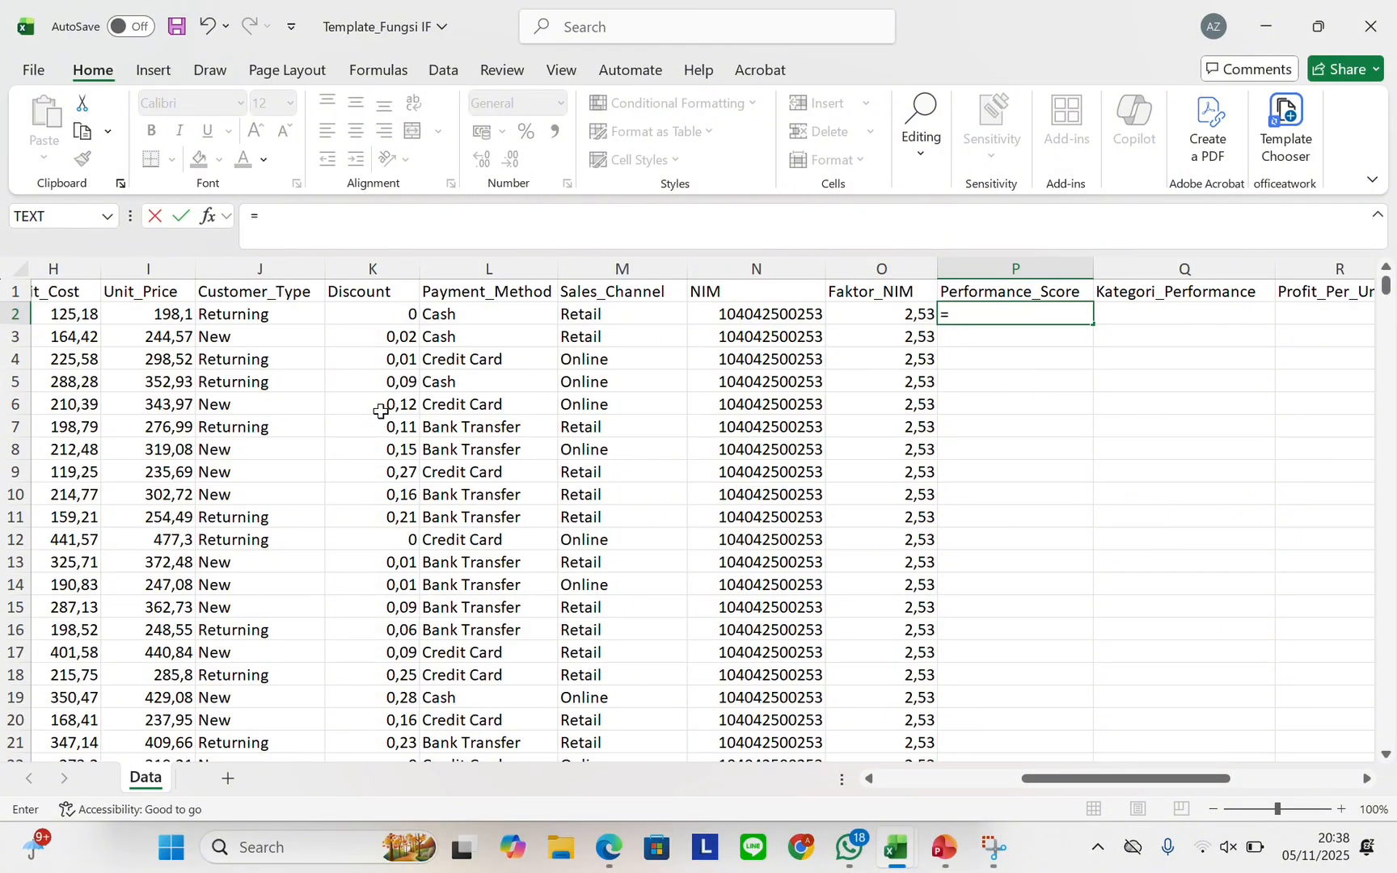
pyautogui.hscroll(-7, 380, 410)
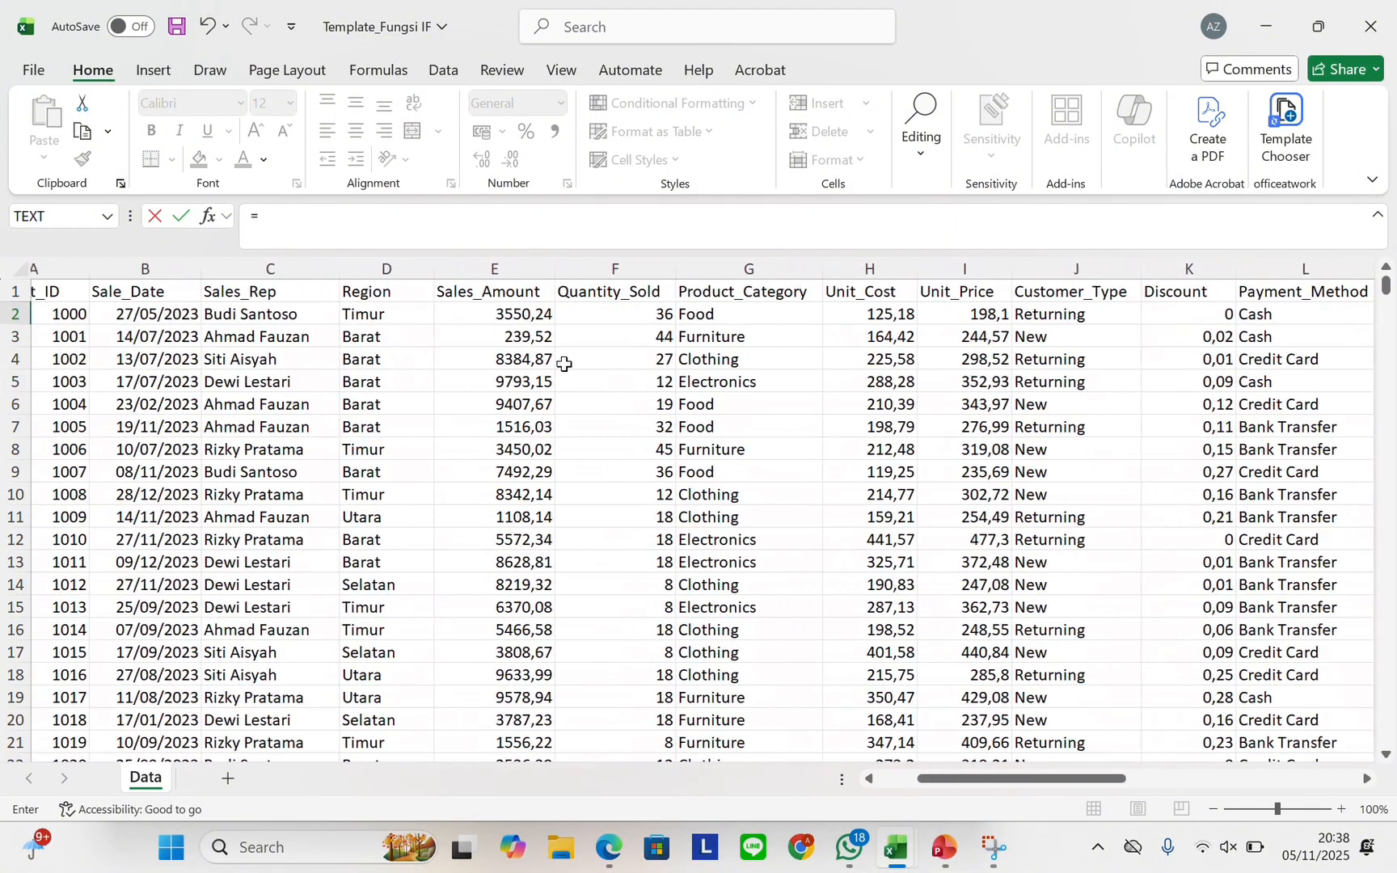
pyautogui.click(514, 313)
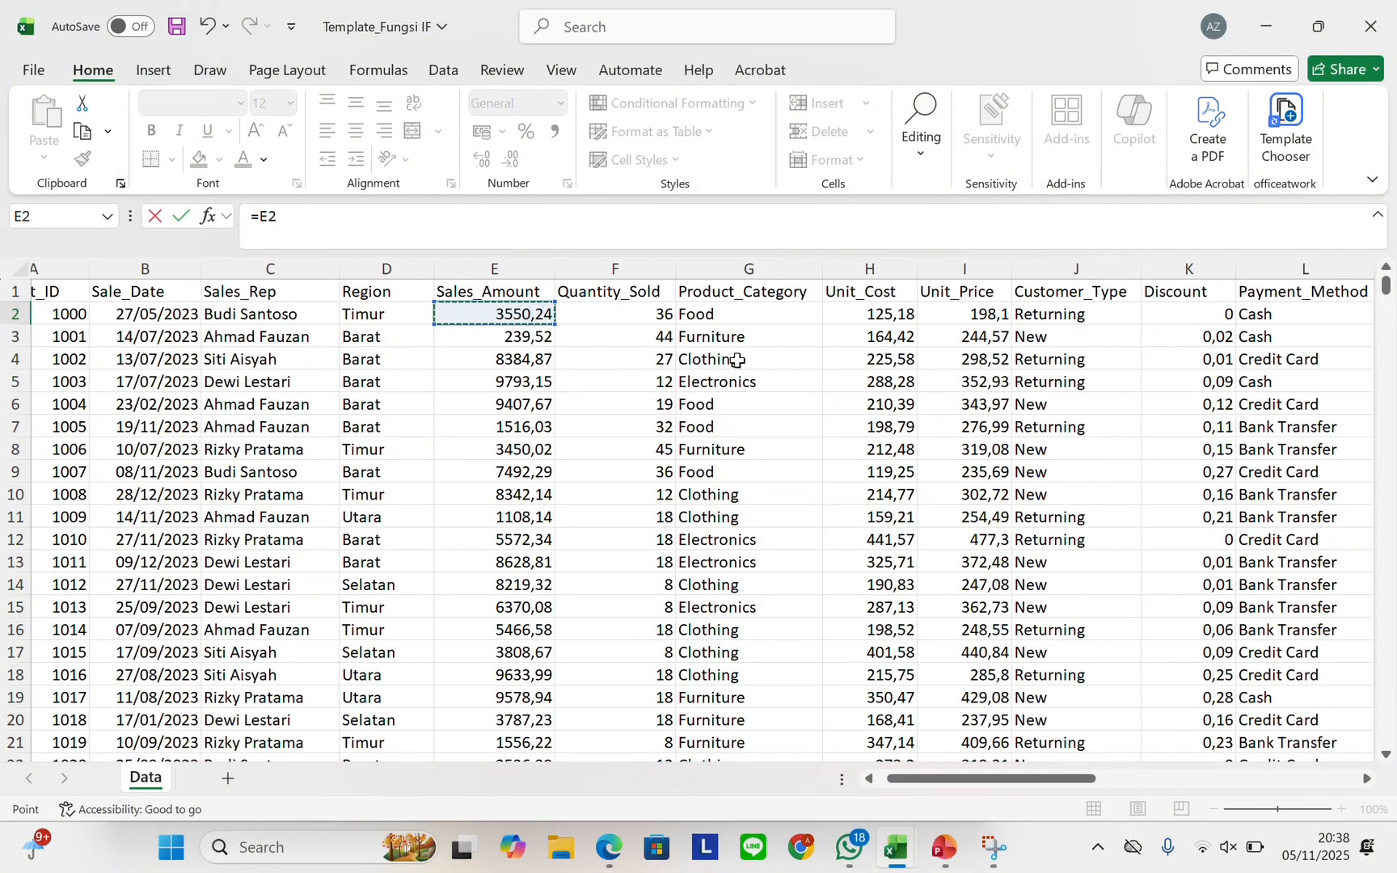
pyautogui.hscroll(3, 751, 364)
pyautogui.hscroll(5, 750, 364)
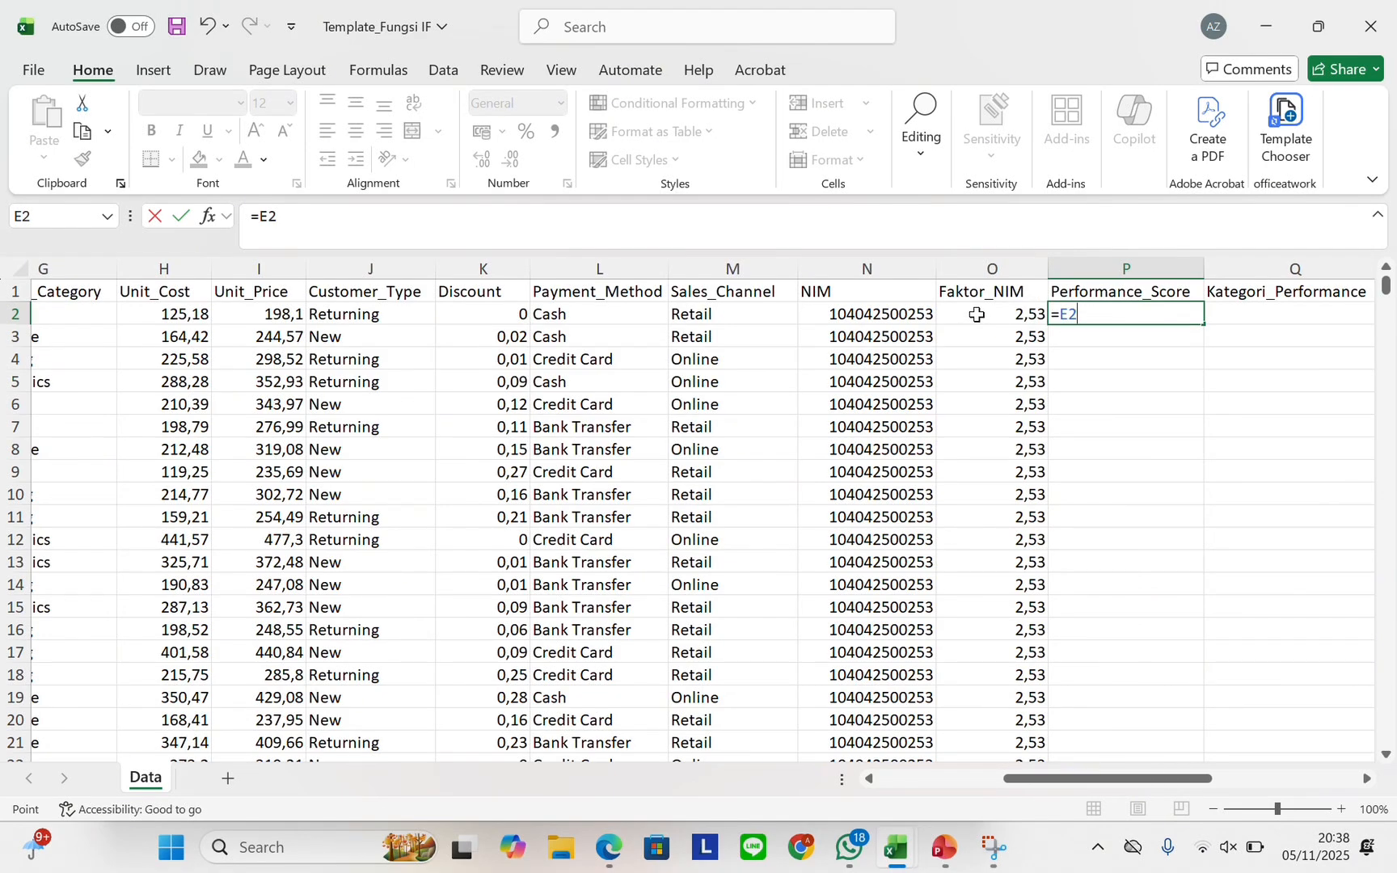
pyautogui.write('*')
pyautogui.click(977, 315)
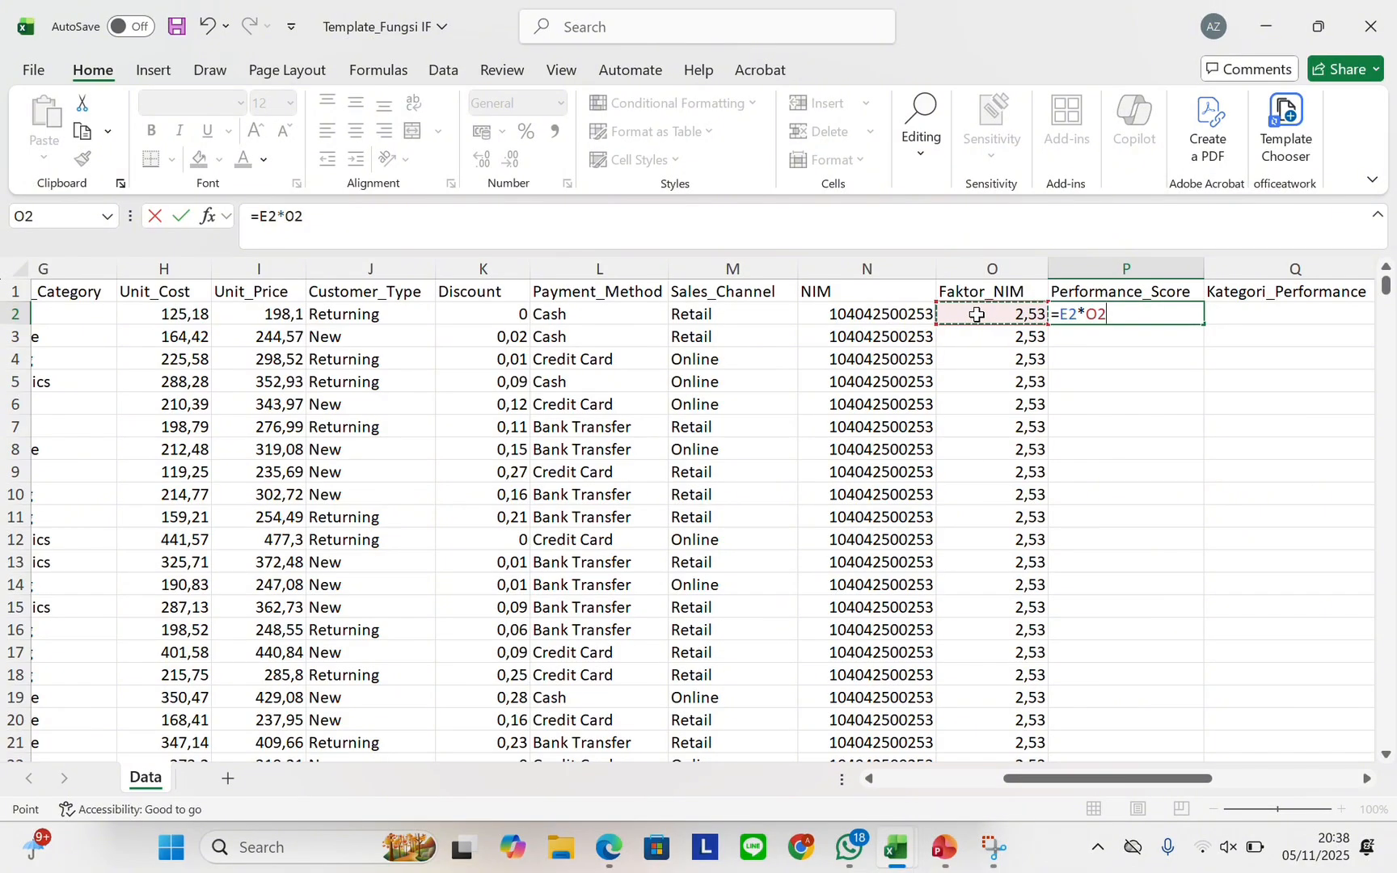
pyautogui.press('Return')
# Fill the Performance_Score formula down all 1000 rows
pyautogui.click(1178, 316)
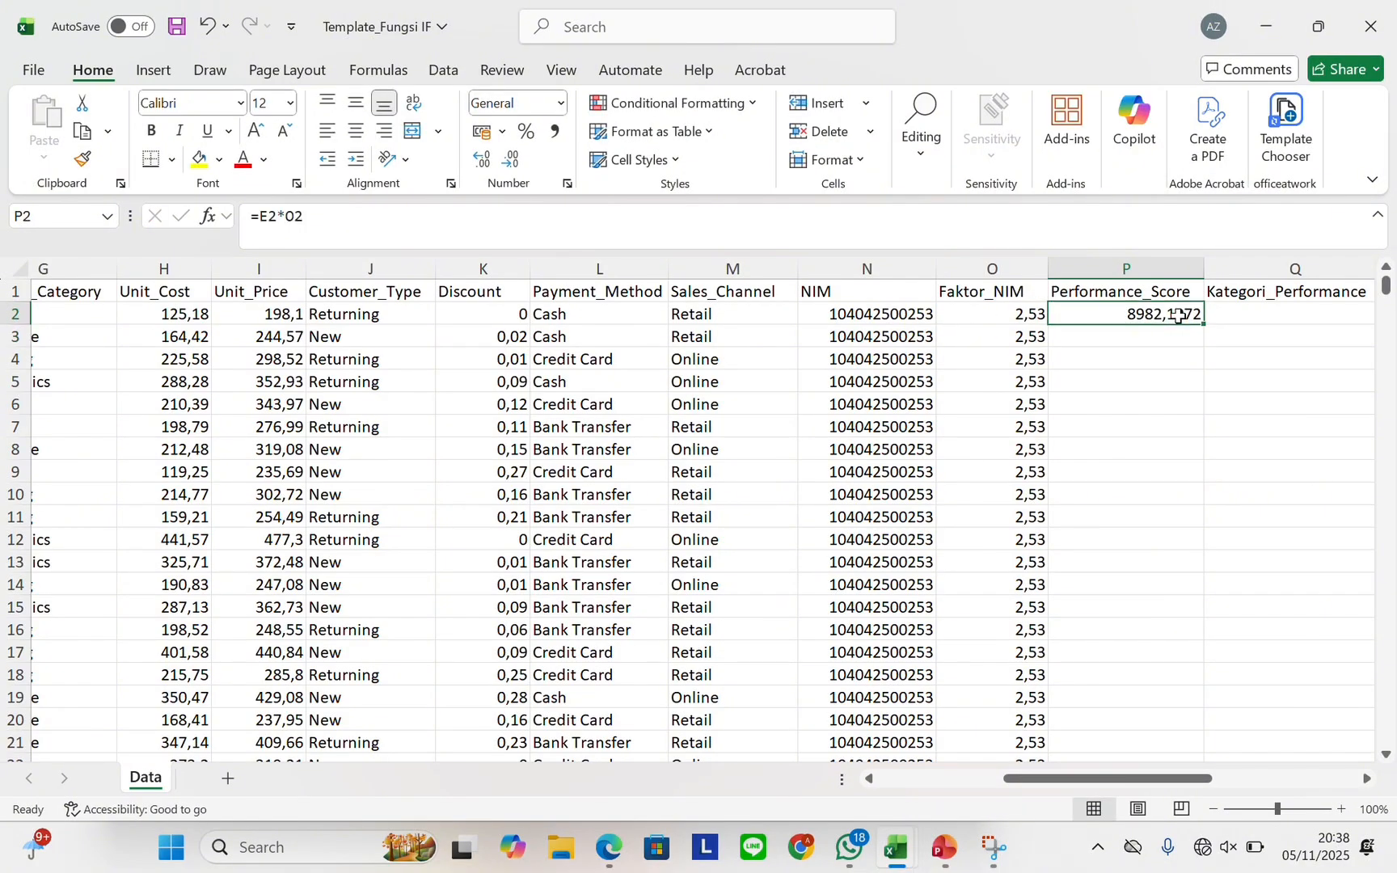
pyautogui.doubleClick(1203, 324)
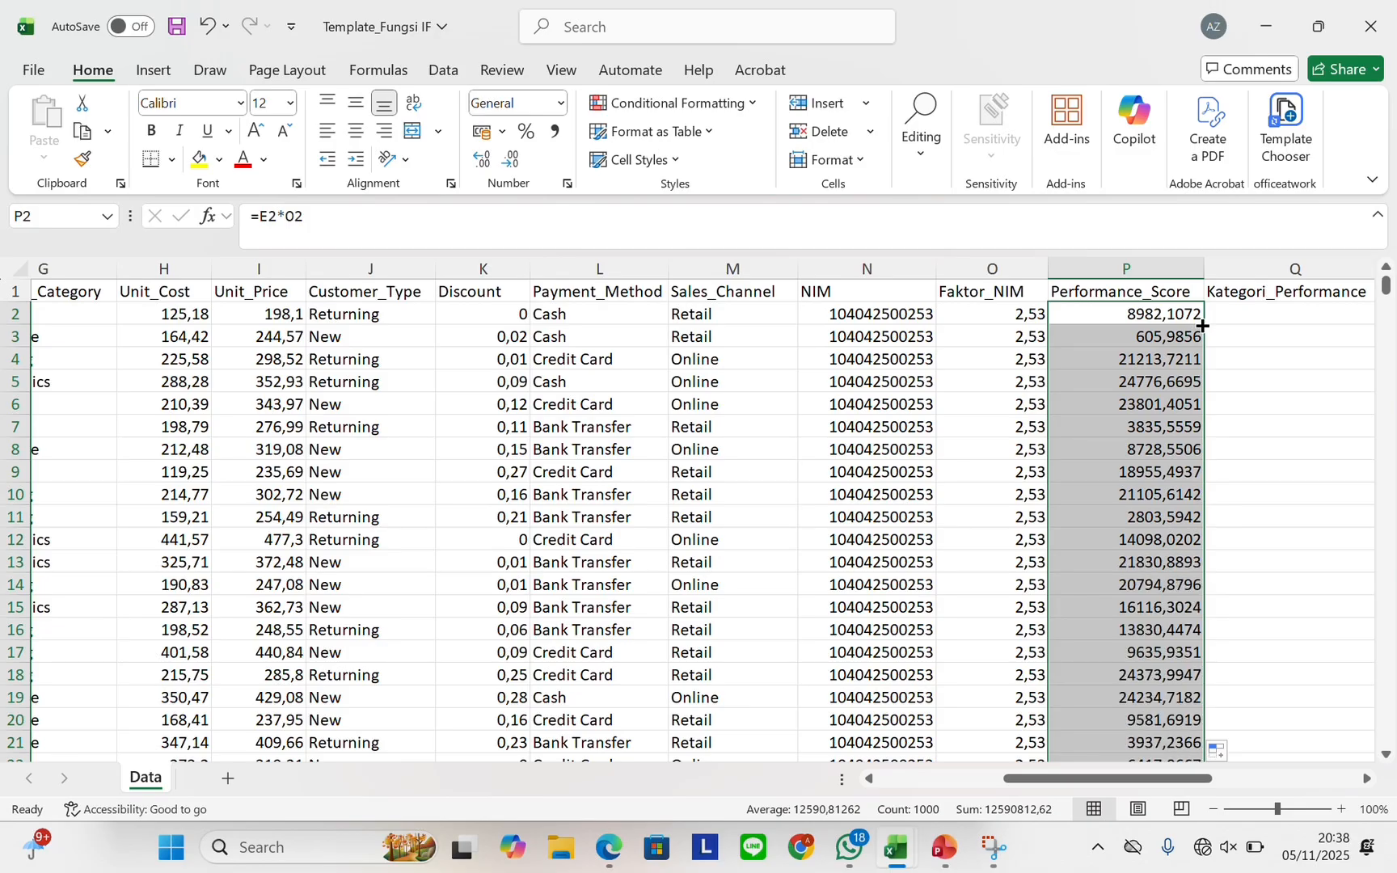
pyautogui.hscroll(2, 1189, 321)
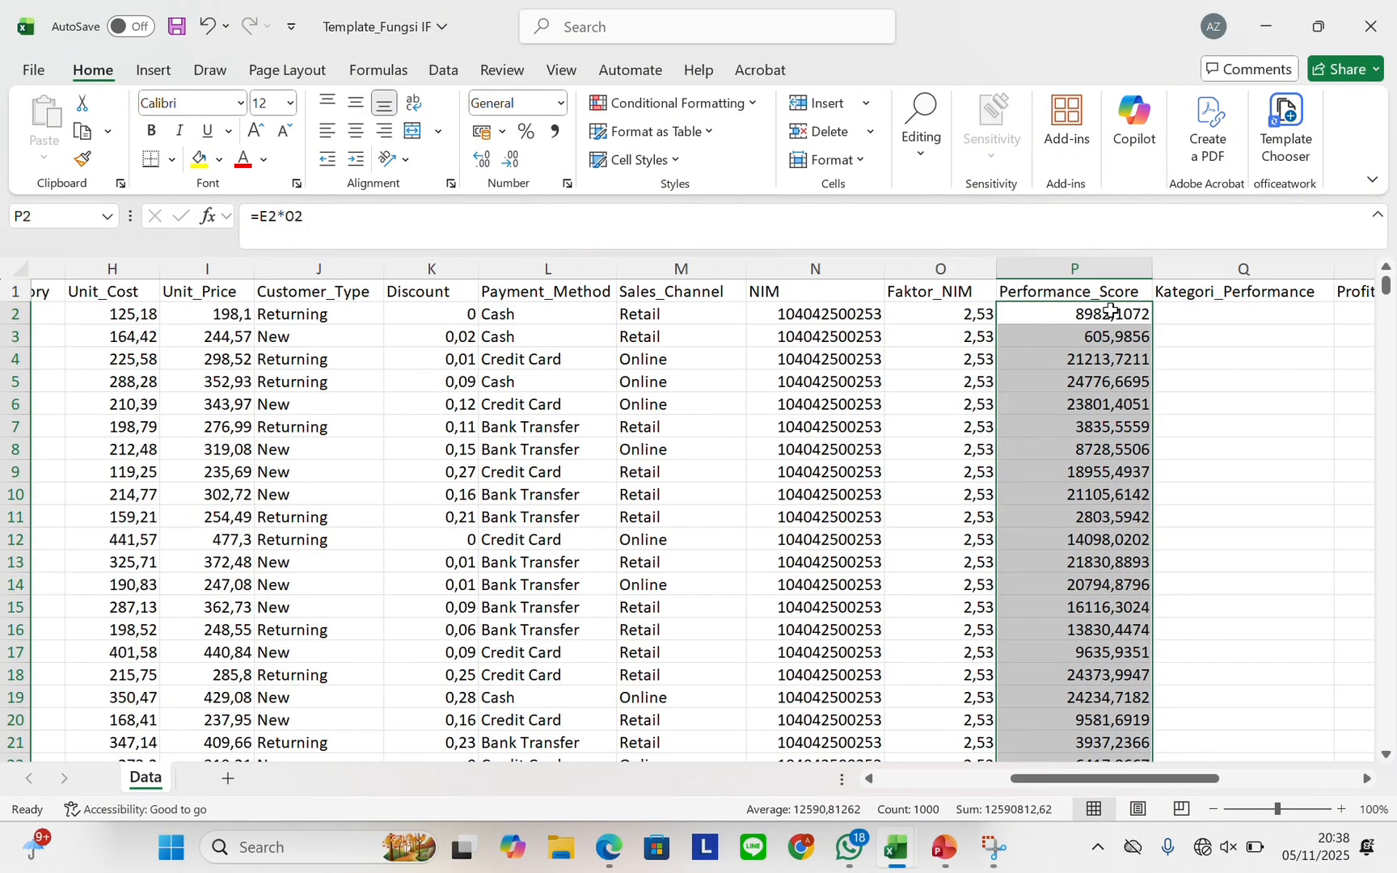
pyautogui.click(1170, 318)
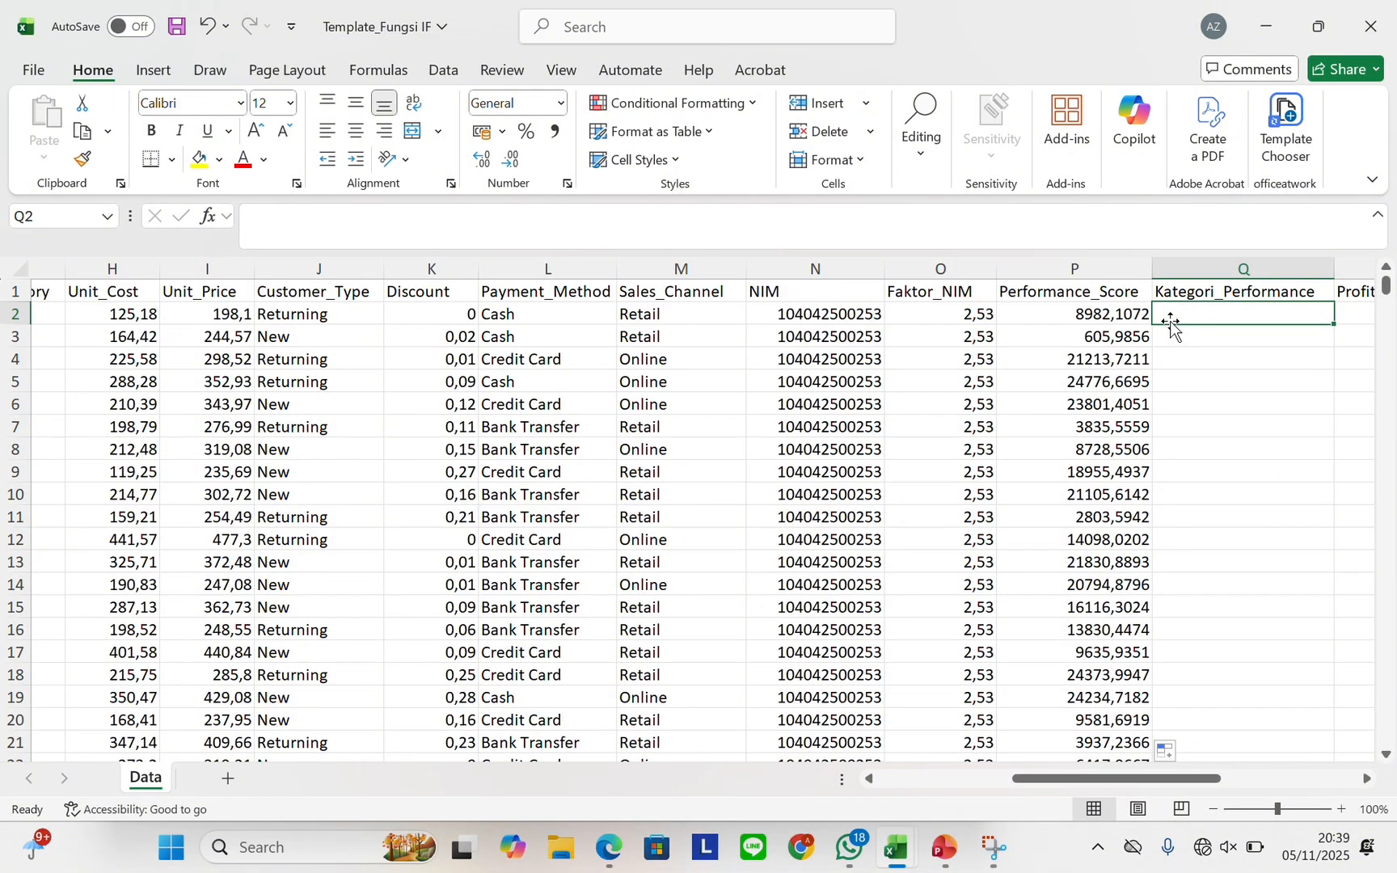
# Enter a nested IF in Q2: Excellent ≥5000, Good ≥3000, Average ≥1500, else Below Average
pyautogui.write('=IF')
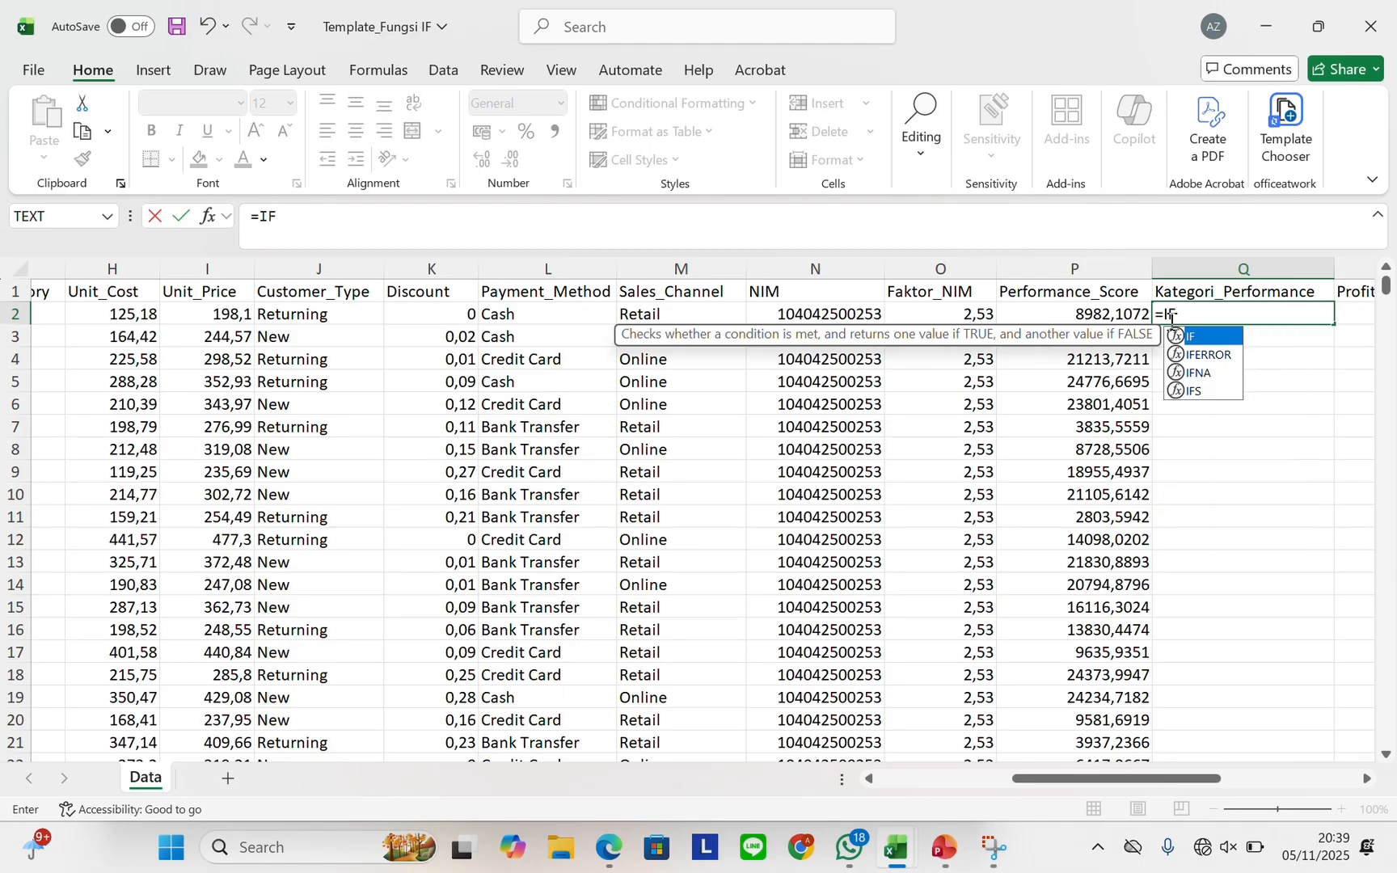
pyautogui.write('(')
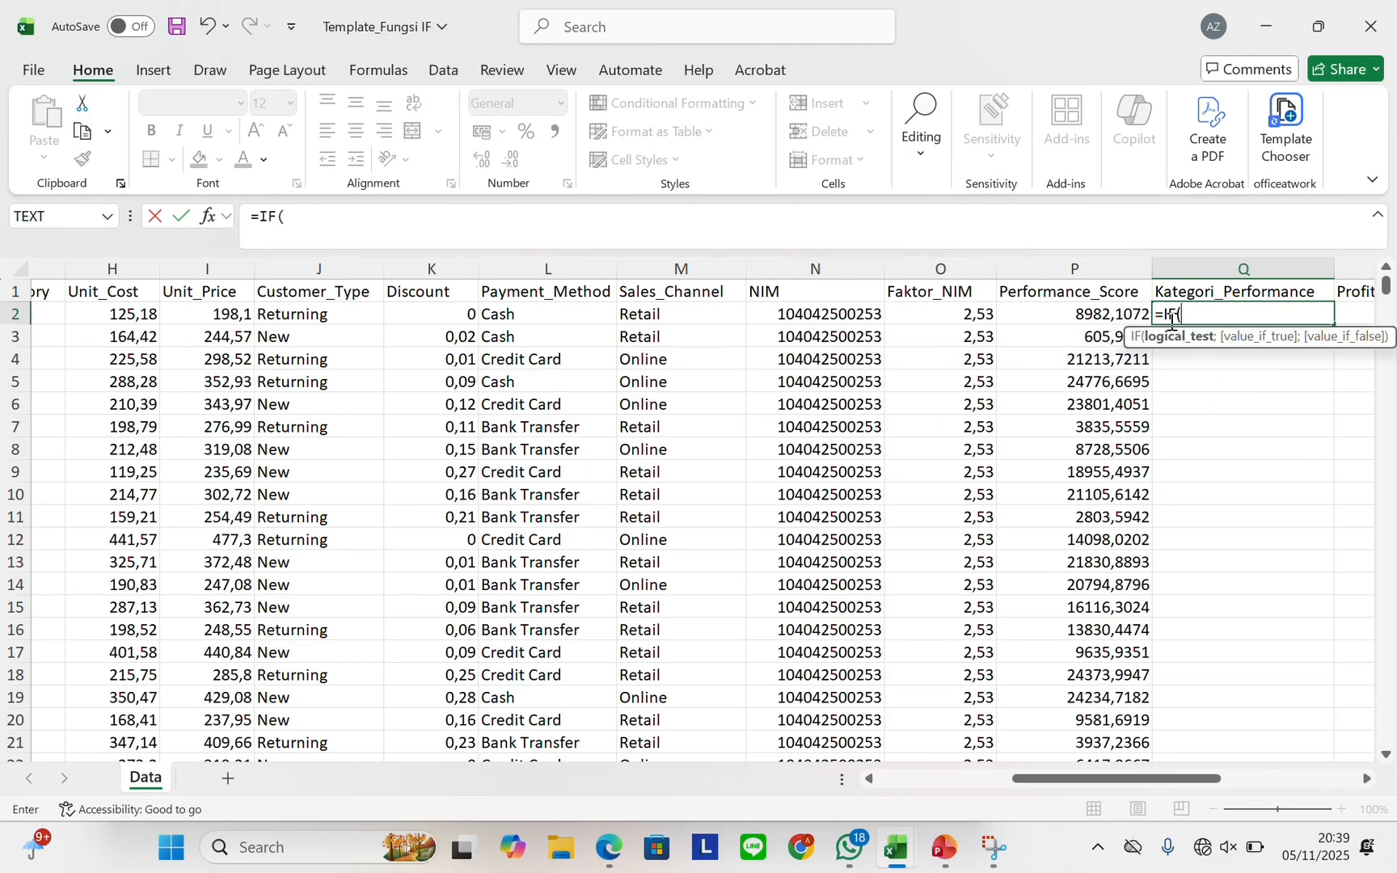
pyautogui.write('P2.=')
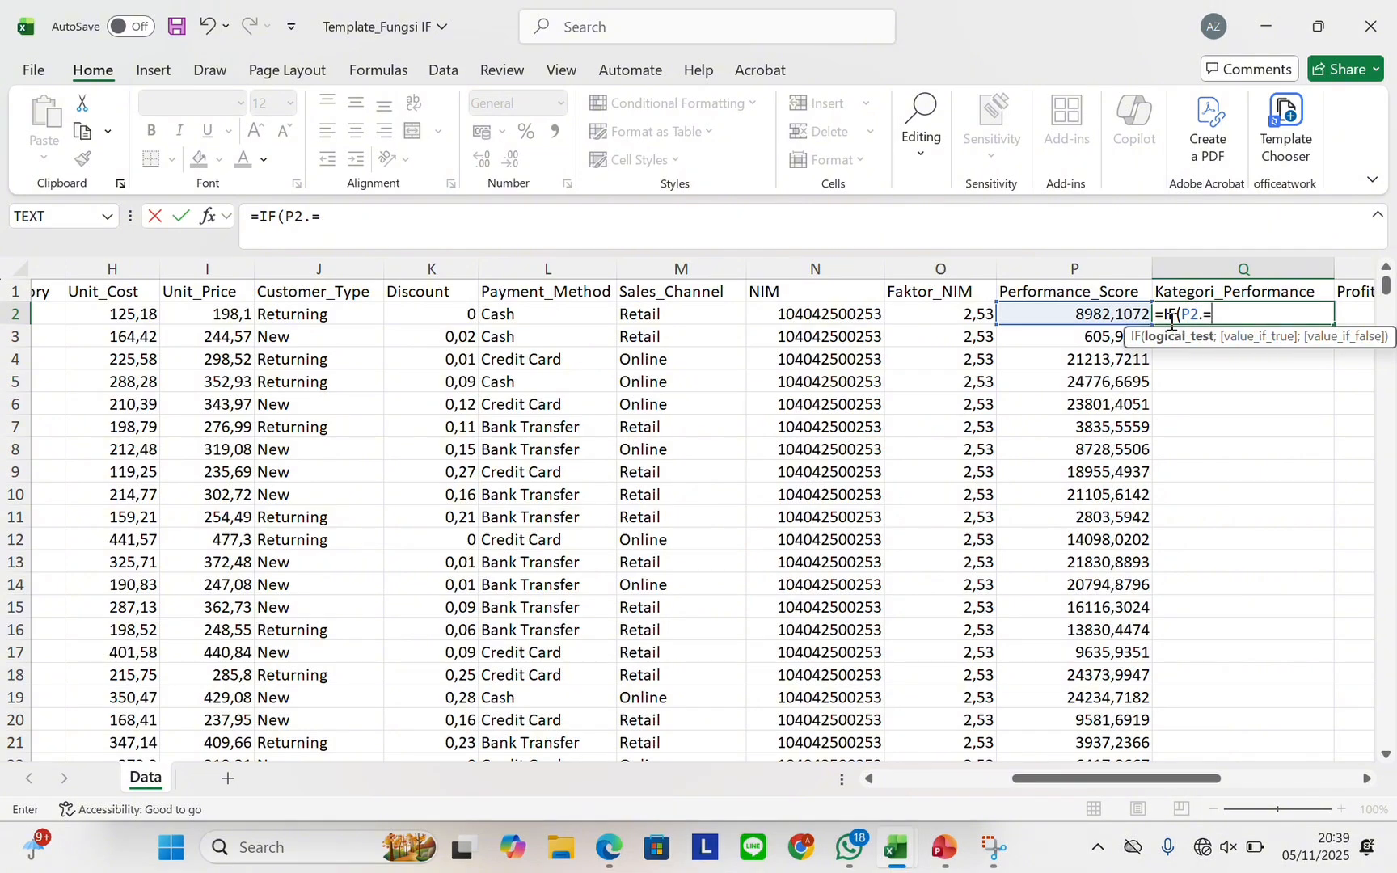
pyautogui.press('BackSpace')
pyautogui.press('BackSpace')
pyautogui.write('>=5000;')
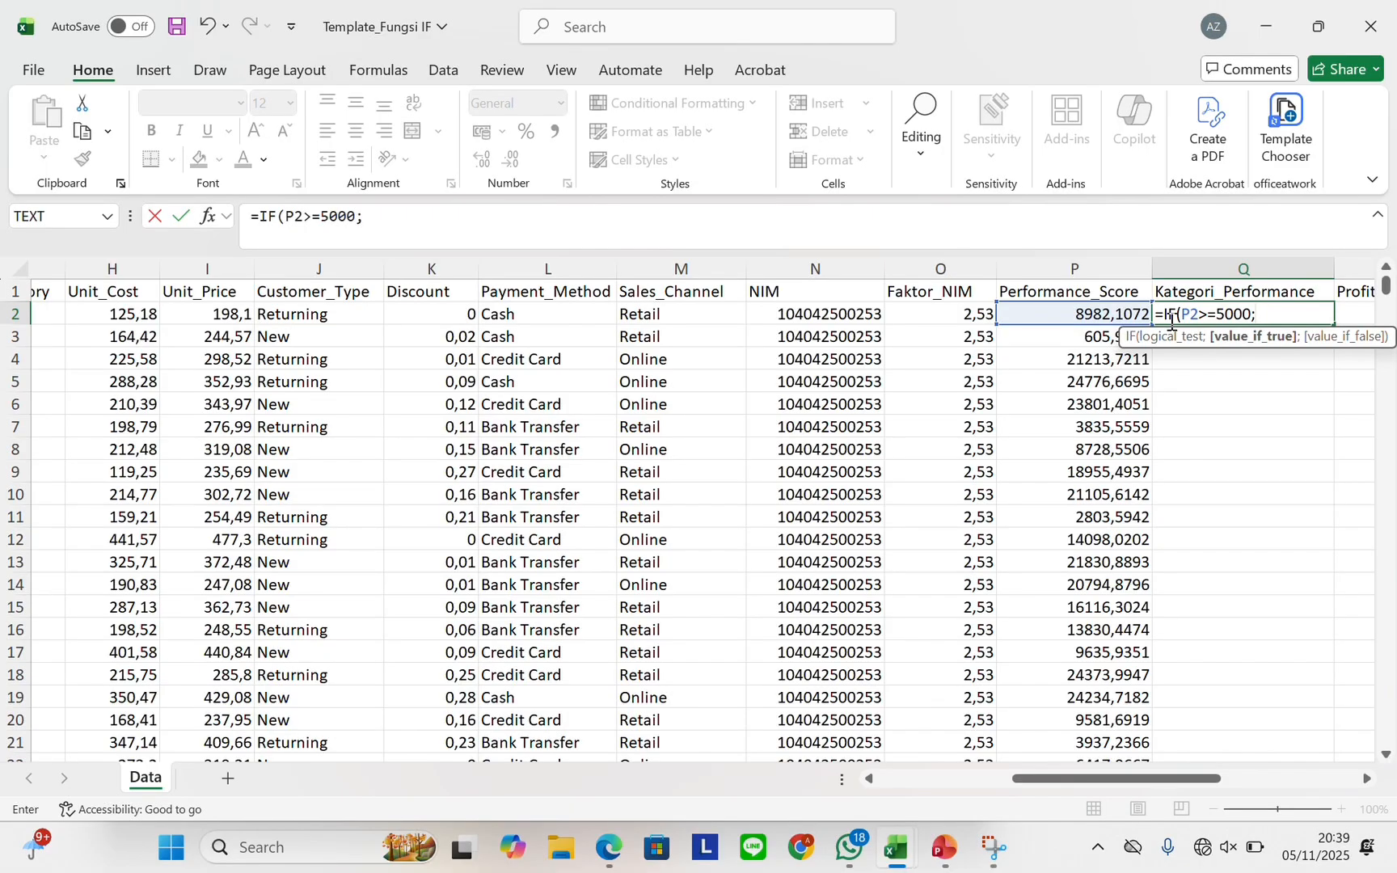
pyautogui.write('"Excellent')
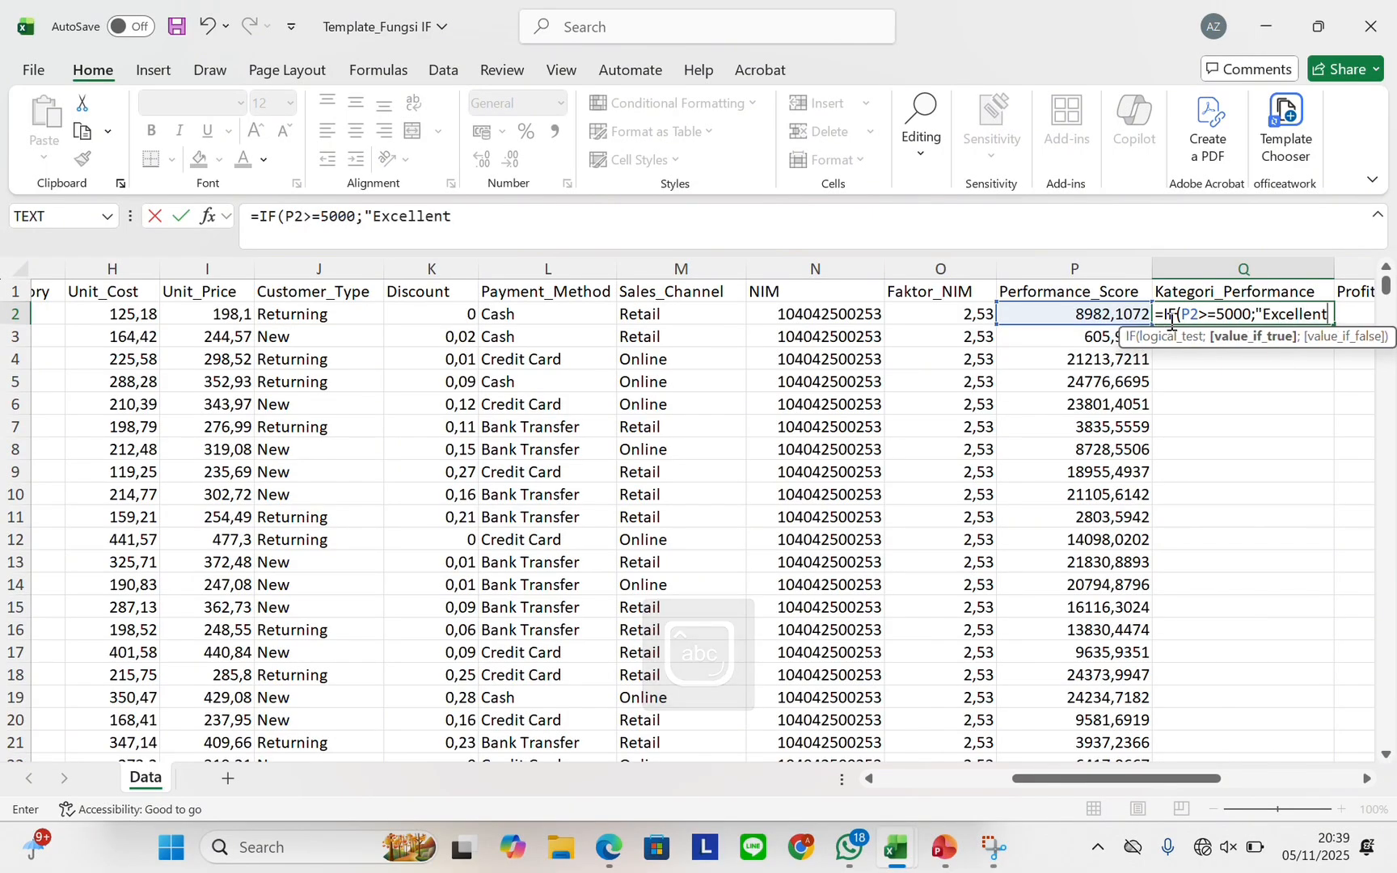
pyautogui.write('"')
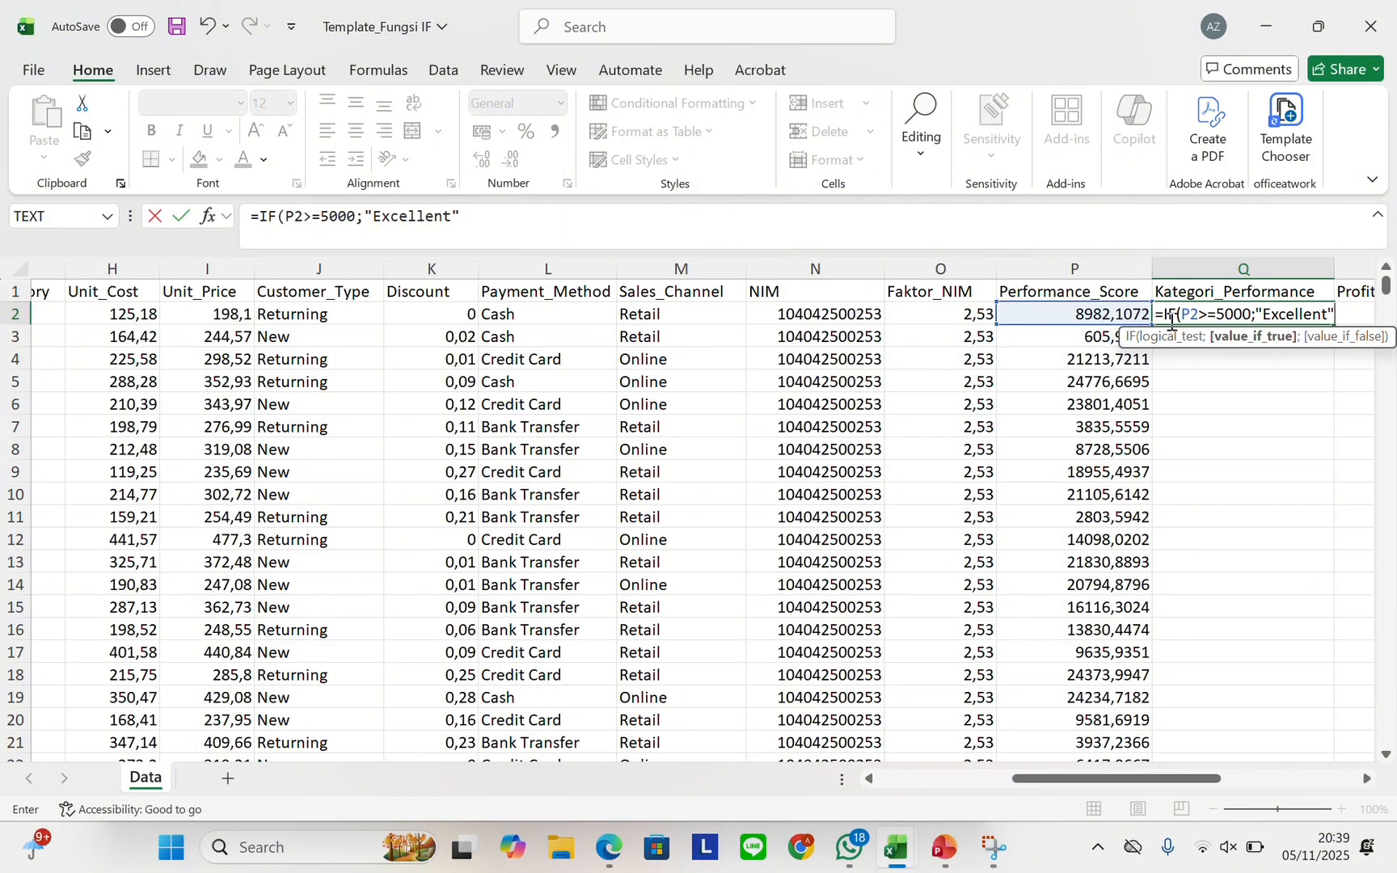
pyautogui.write(';IF')
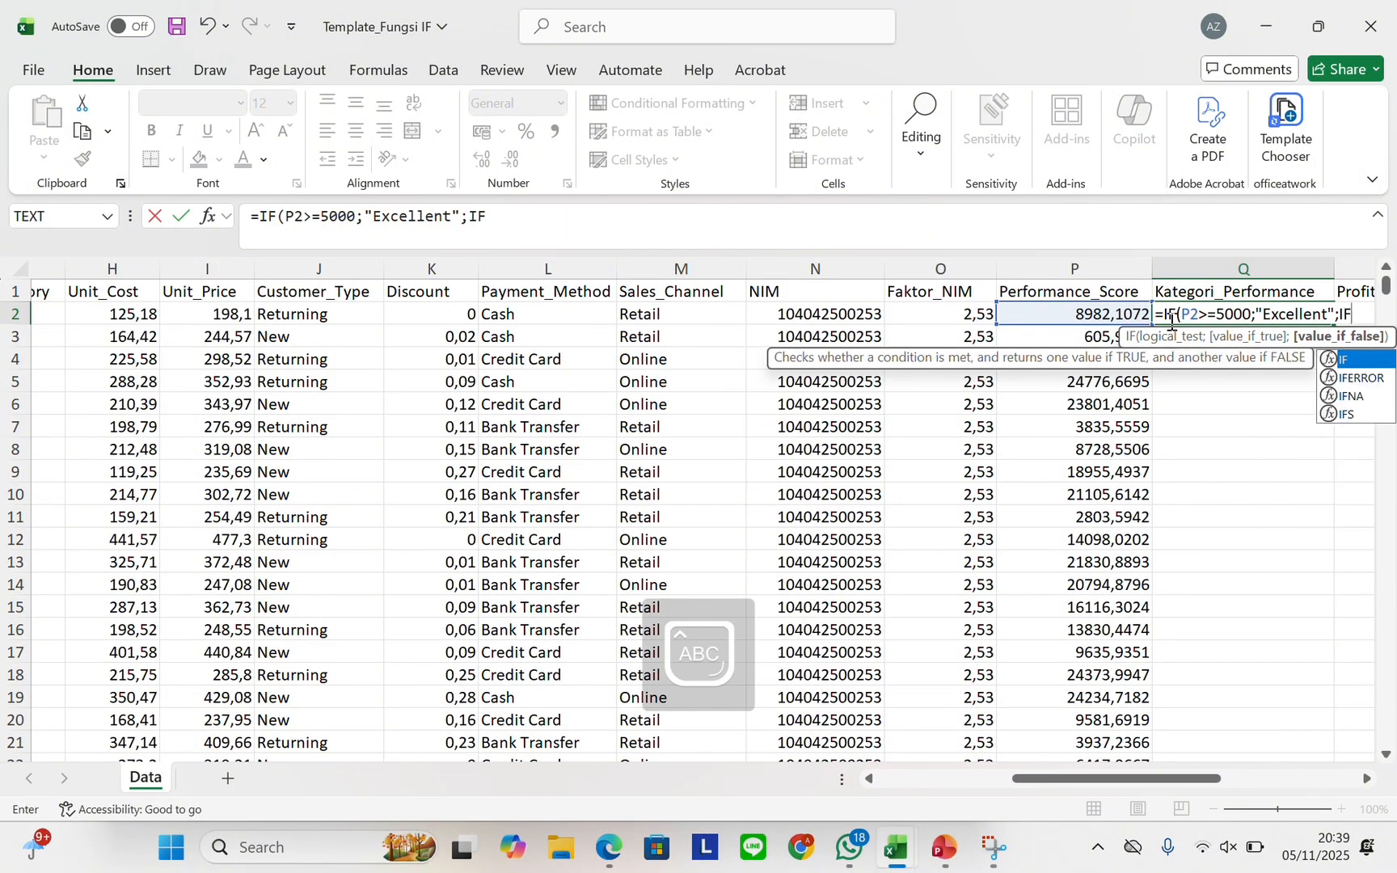
pyautogui.write('(P2')
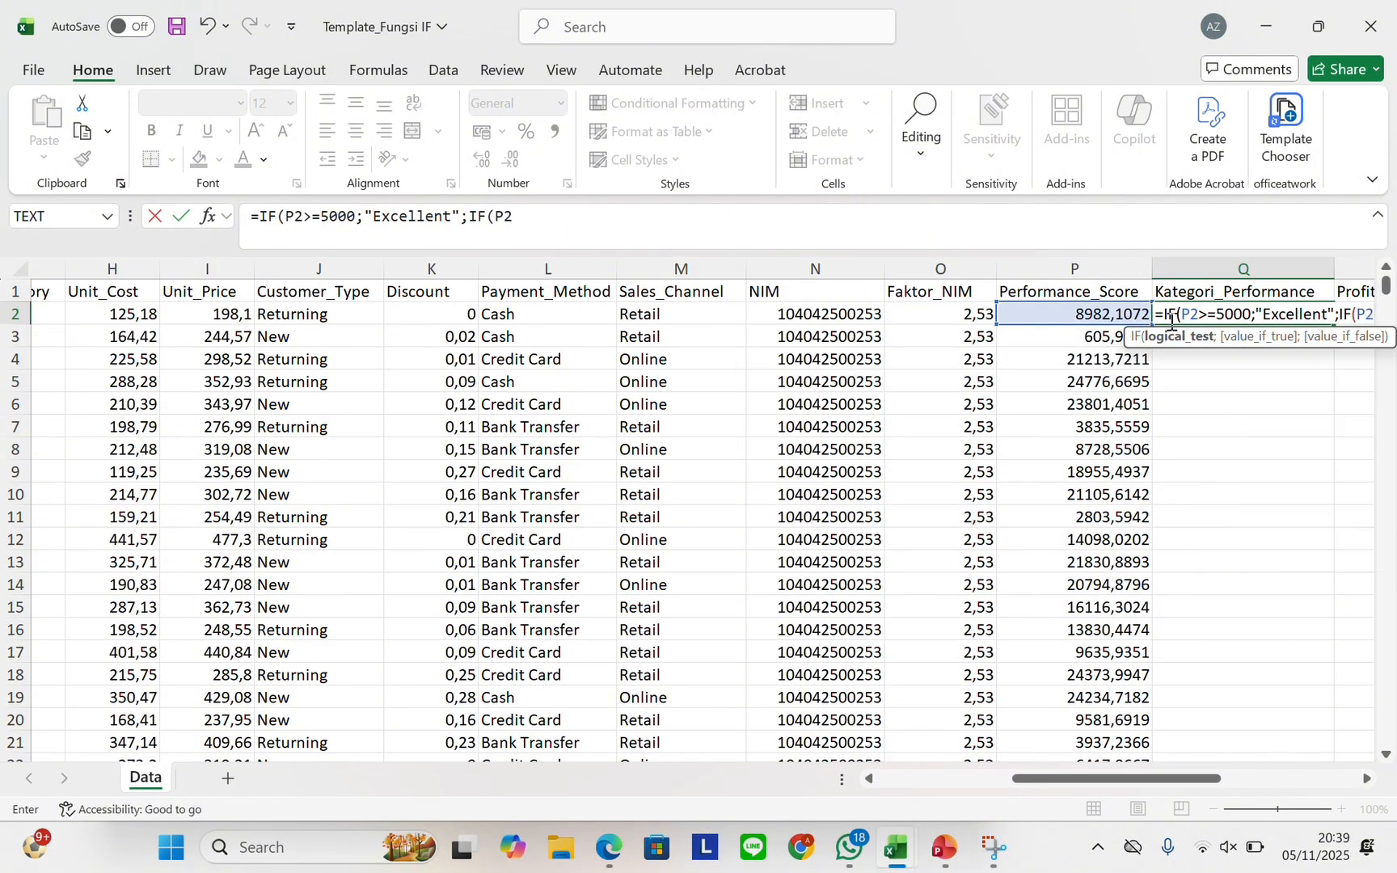
pyautogui.press('BackSpace')
pyautogui.press('BackSpace')
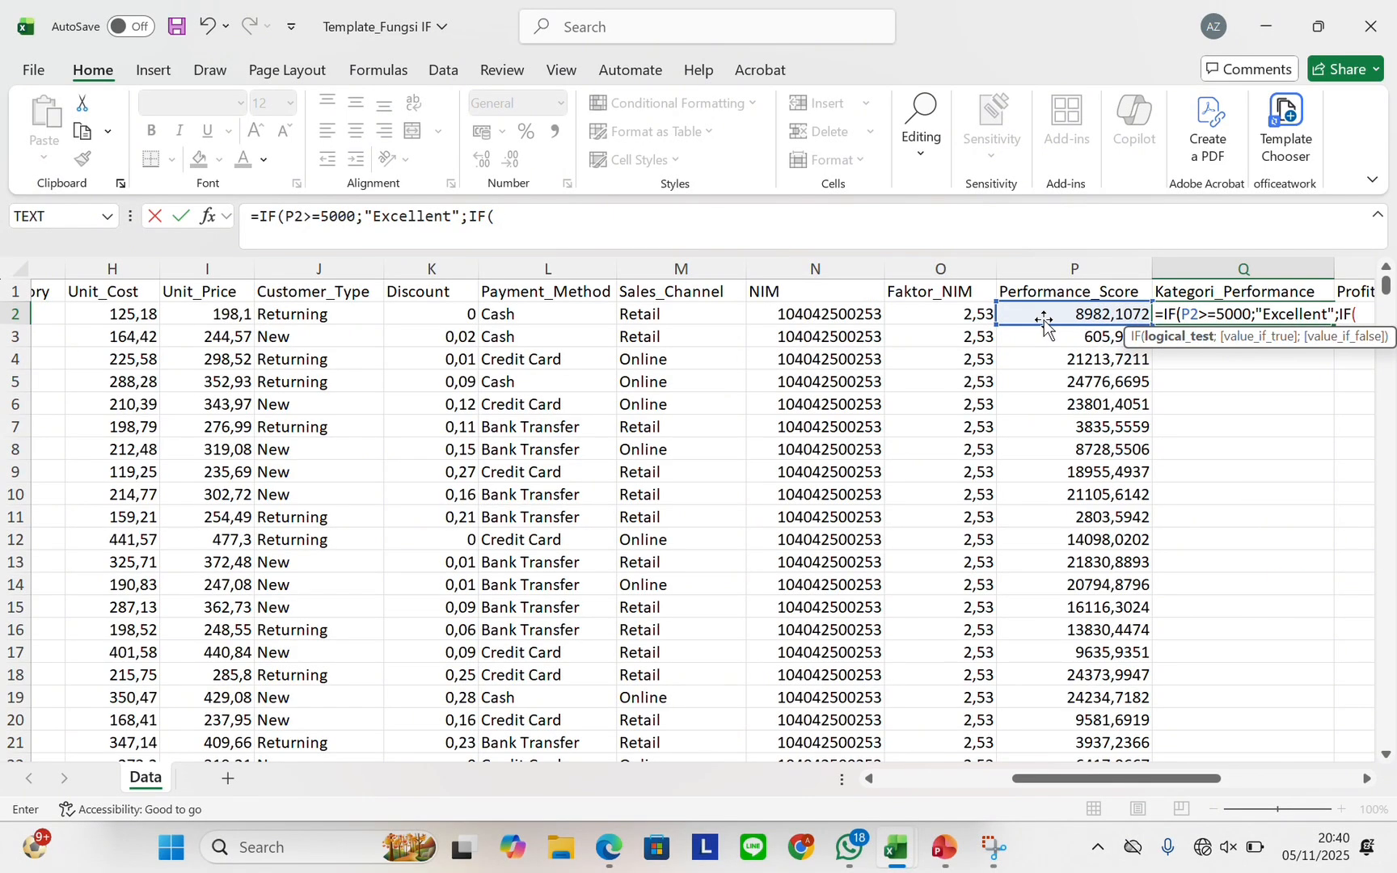
pyautogui.click(1106, 312)
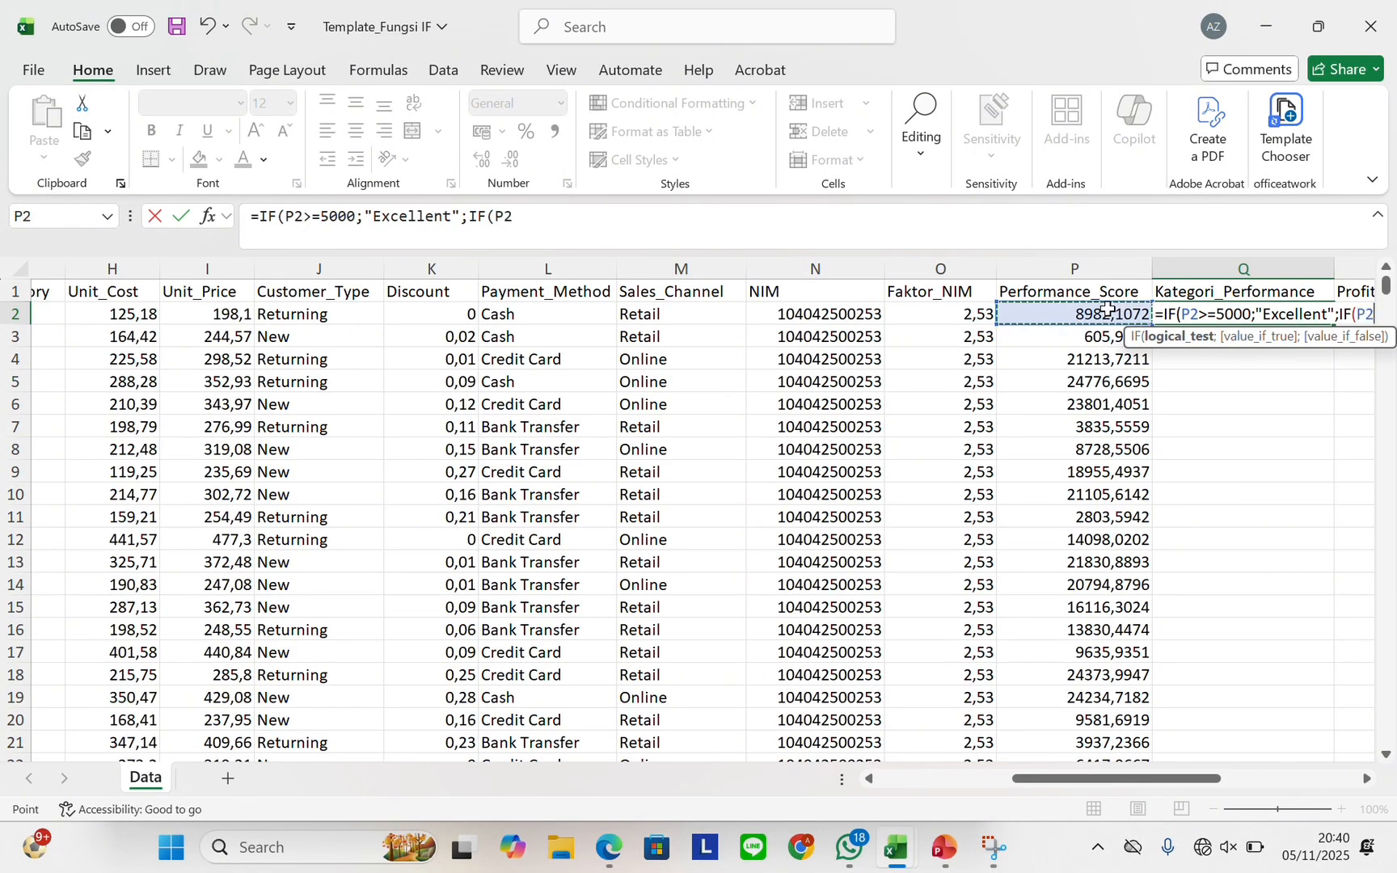
pyautogui.write('>')
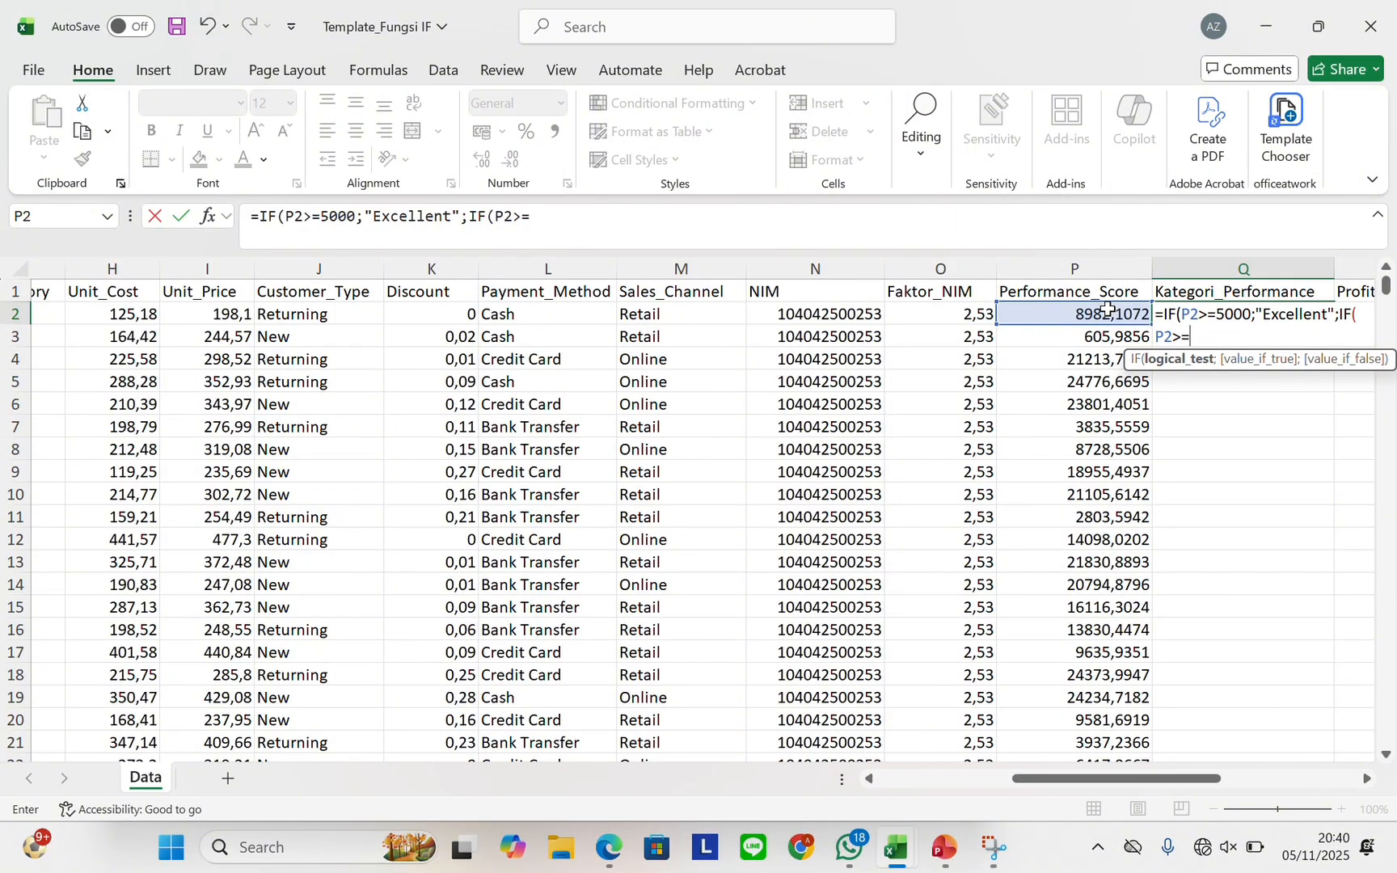
pyautogui.write('=3000;')
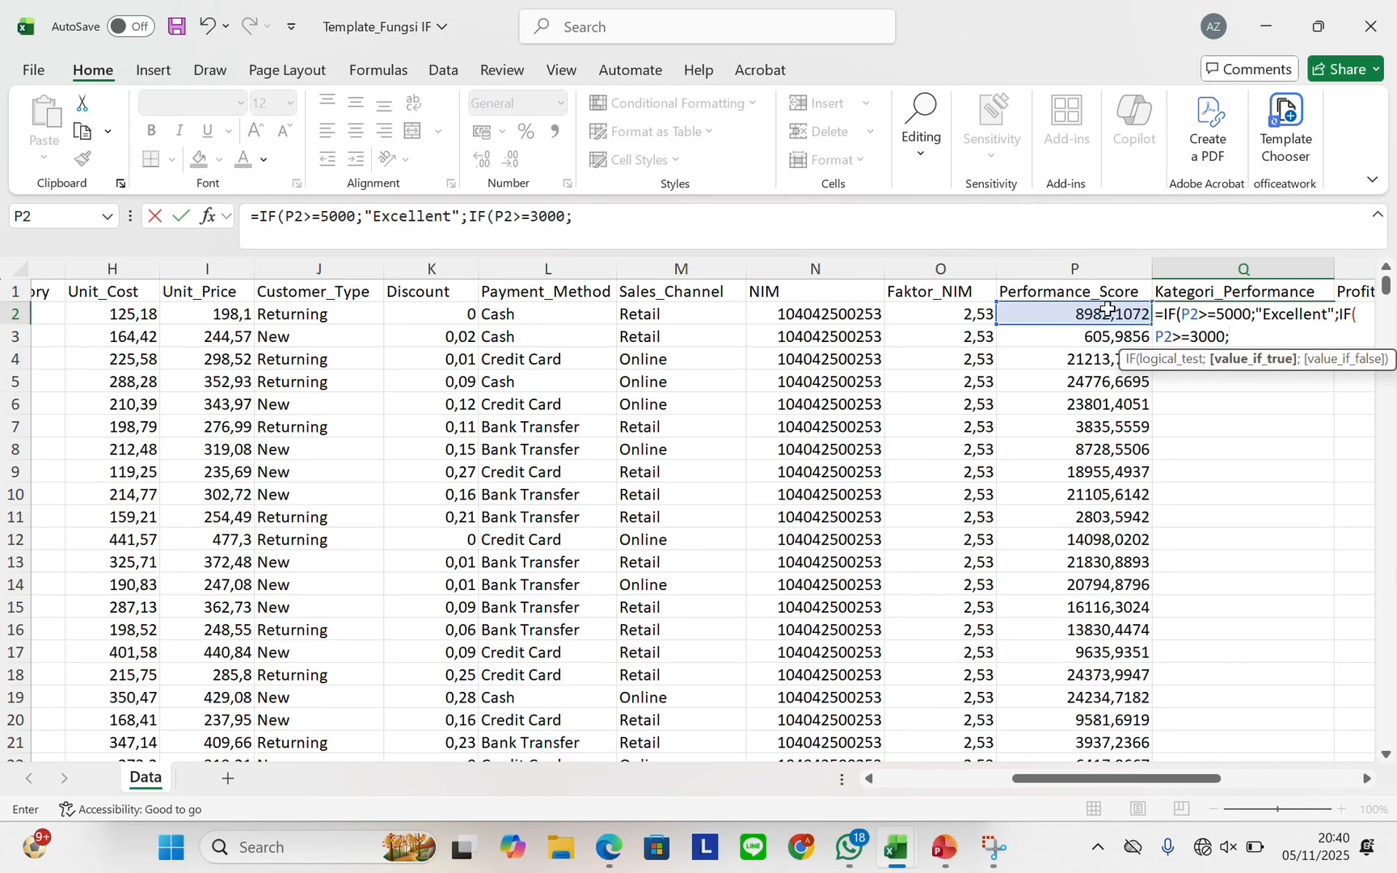
pyautogui.write('"Good')
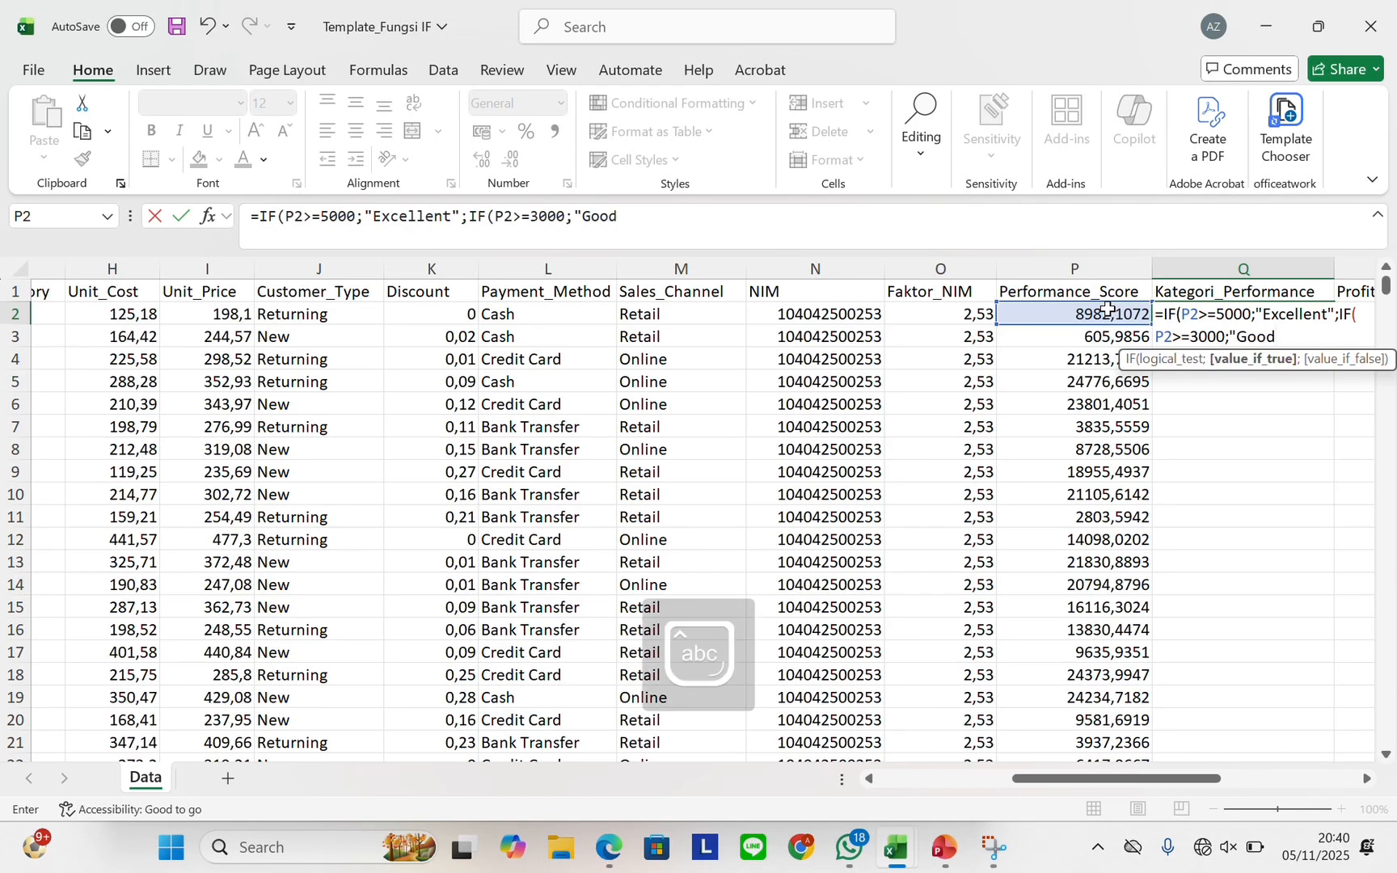
pyautogui.write('";')
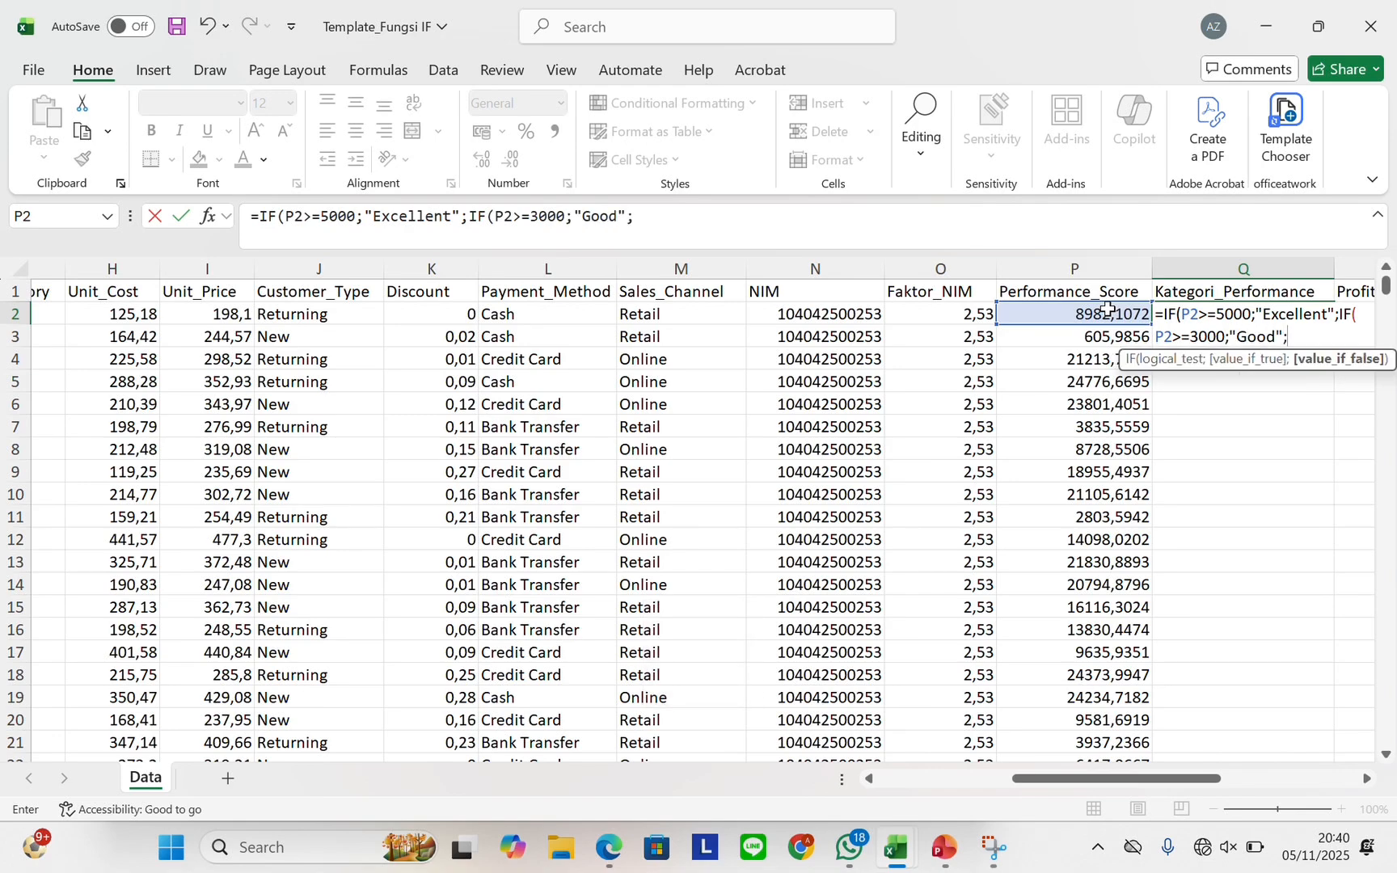
pyautogui.write('IF')
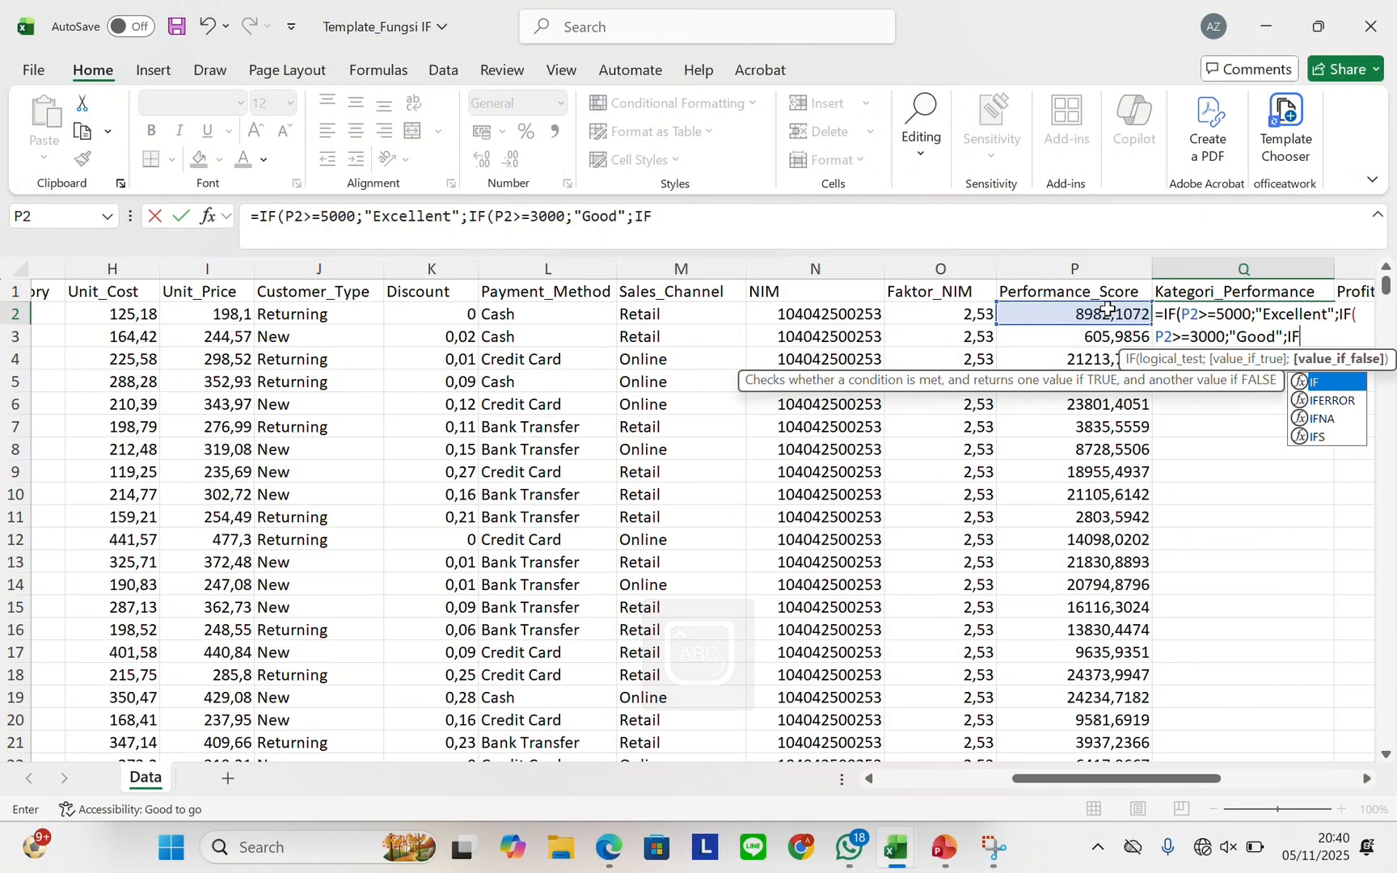
pyautogui.write('(')
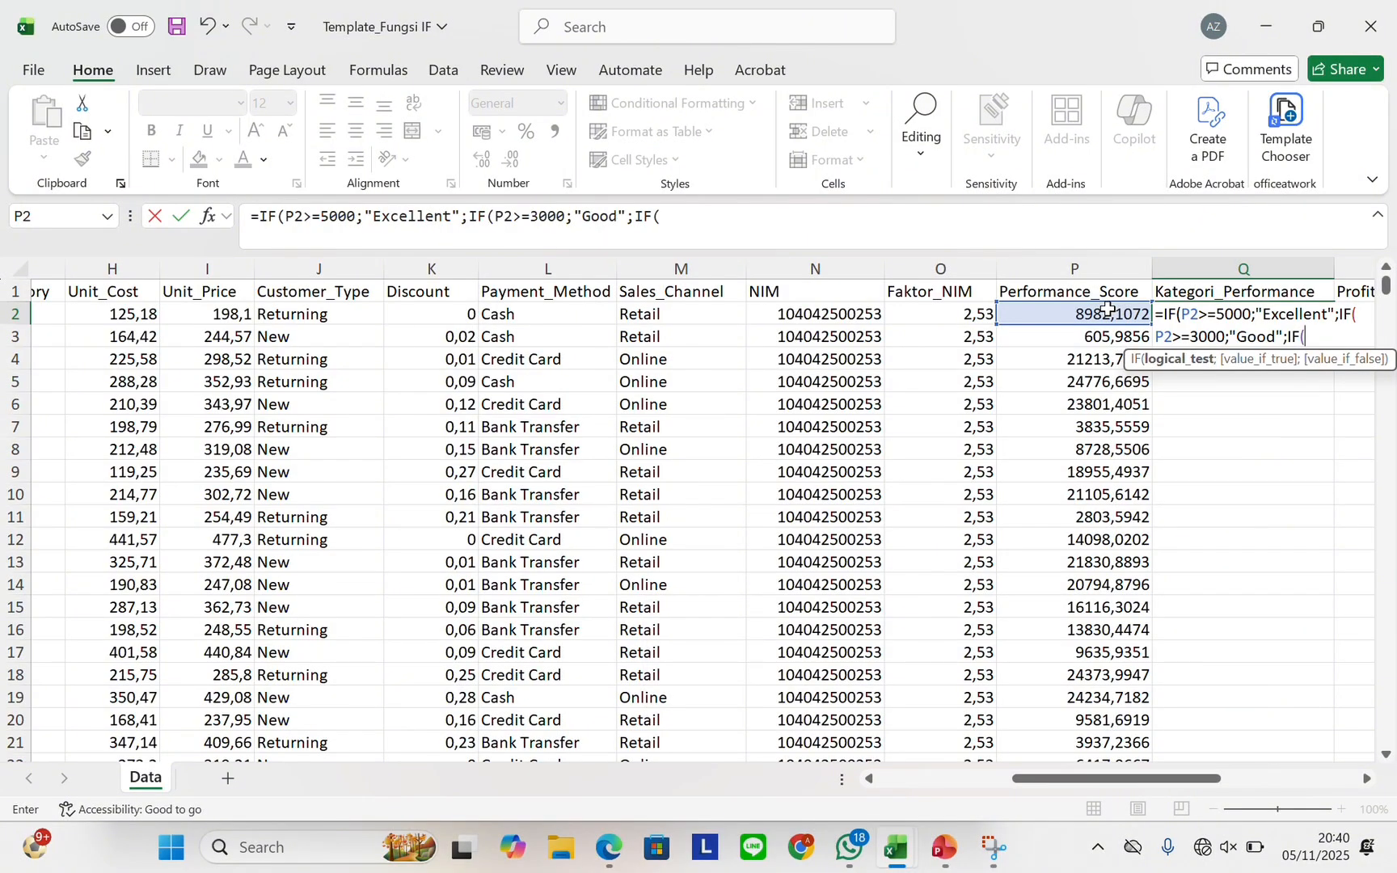
pyautogui.click(1065, 314)
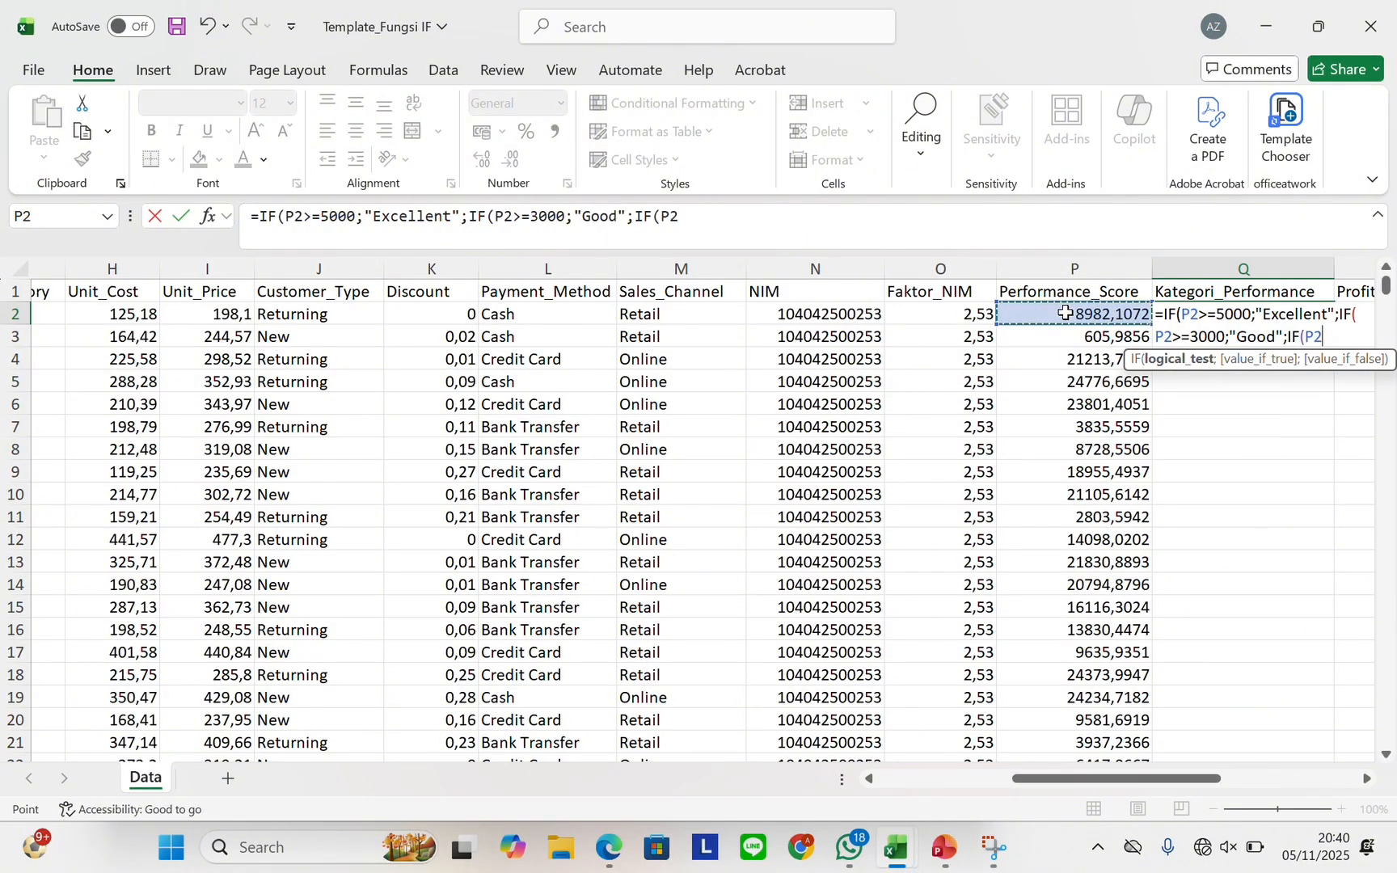
pyautogui.write('>')
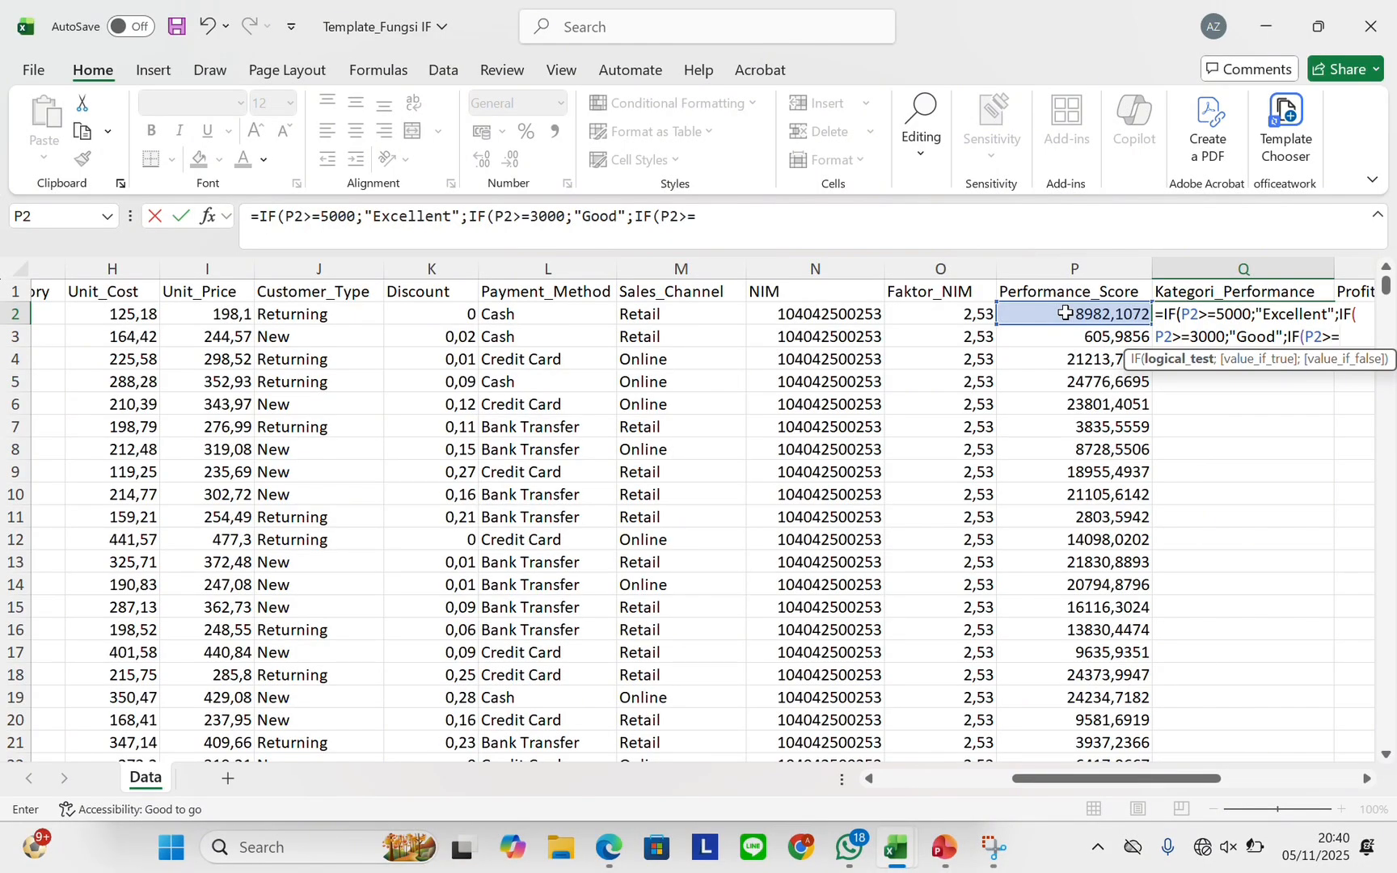
pyautogui.write('=1500;"Ave')
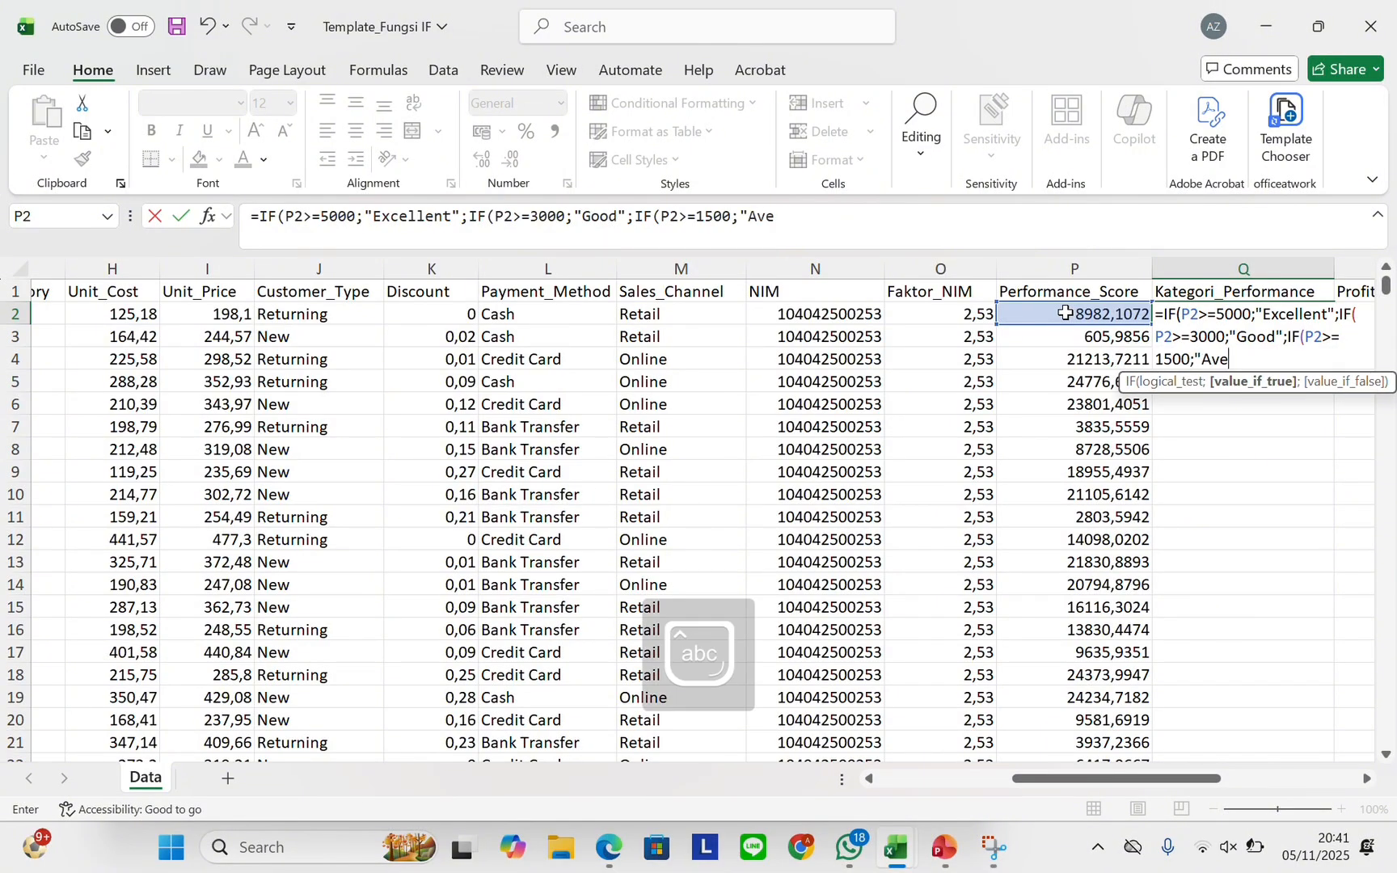
pyautogui.write('rage"')
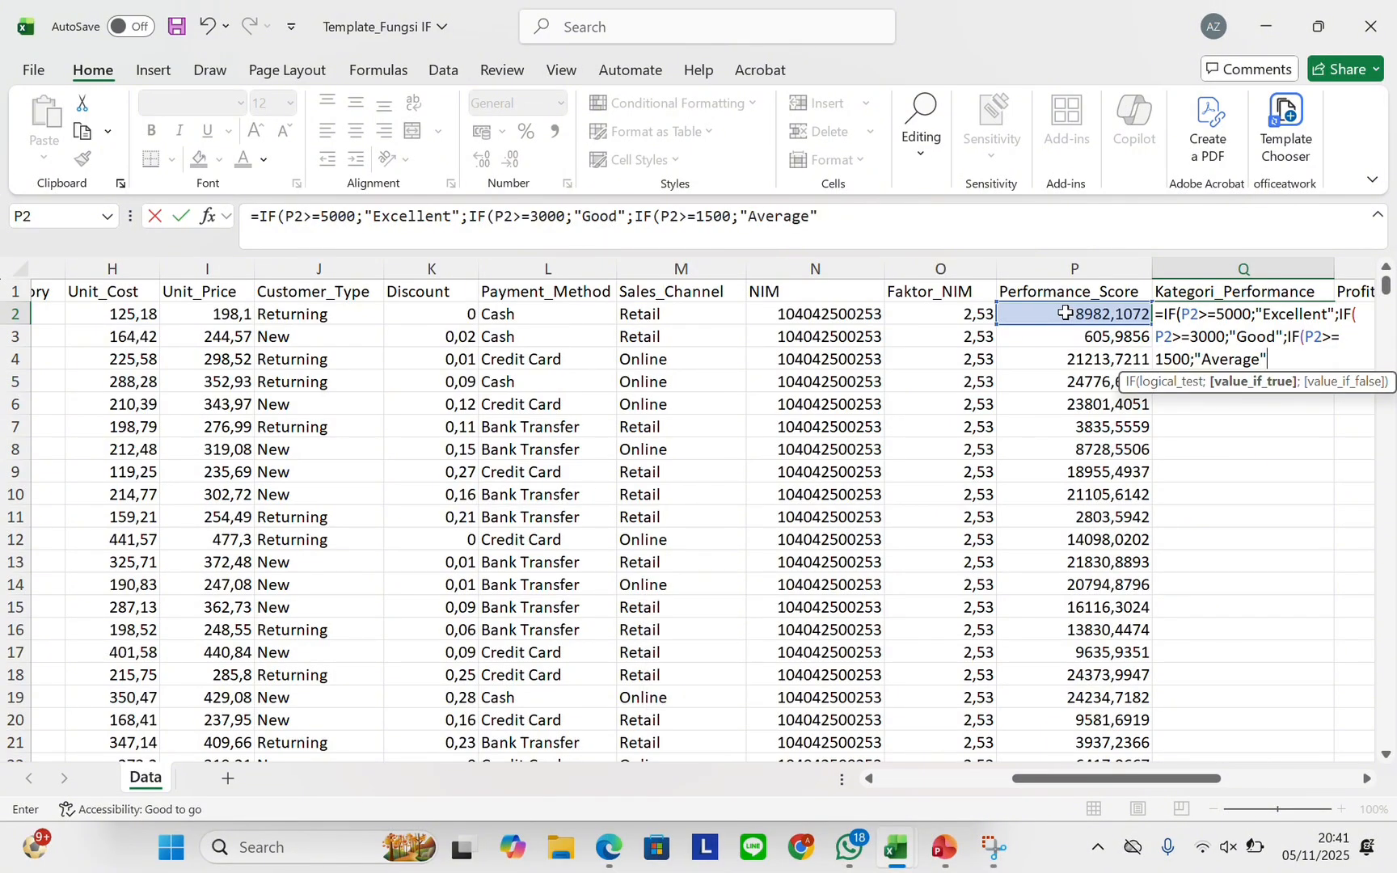
pyautogui.write(';"')
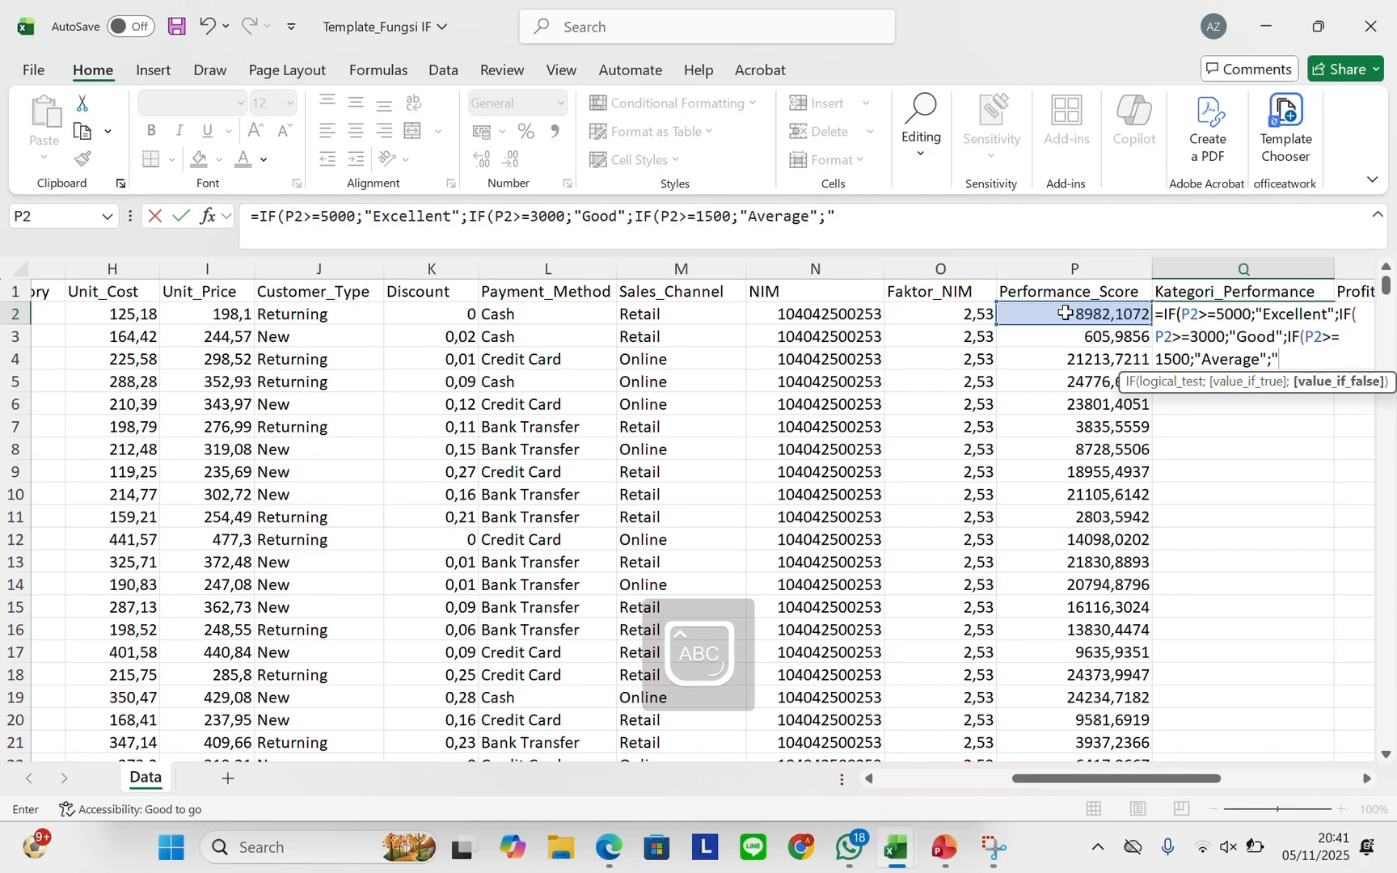
pyautogui.write('Below Ave')
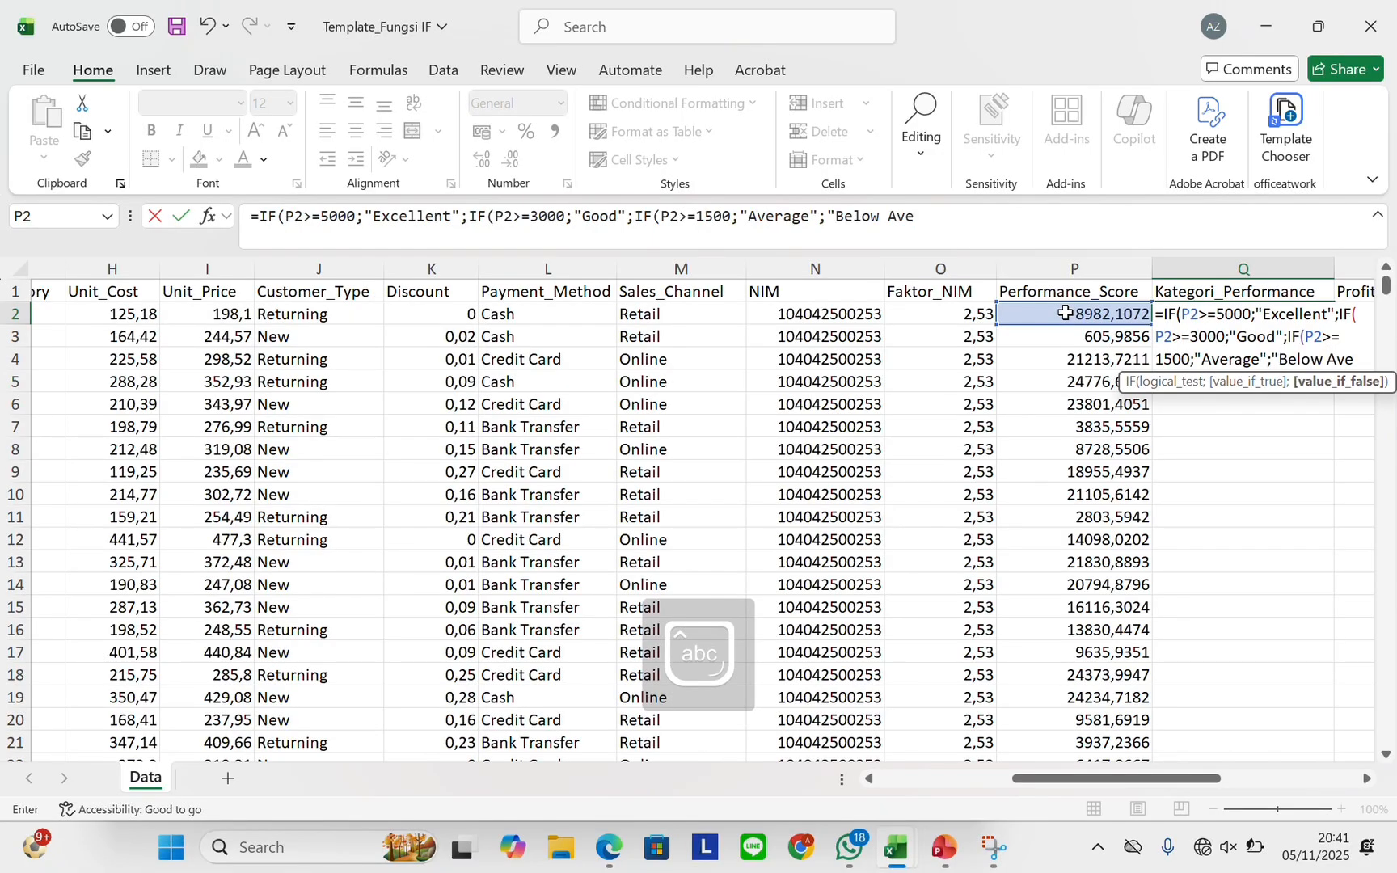
pyautogui.write('rage"')
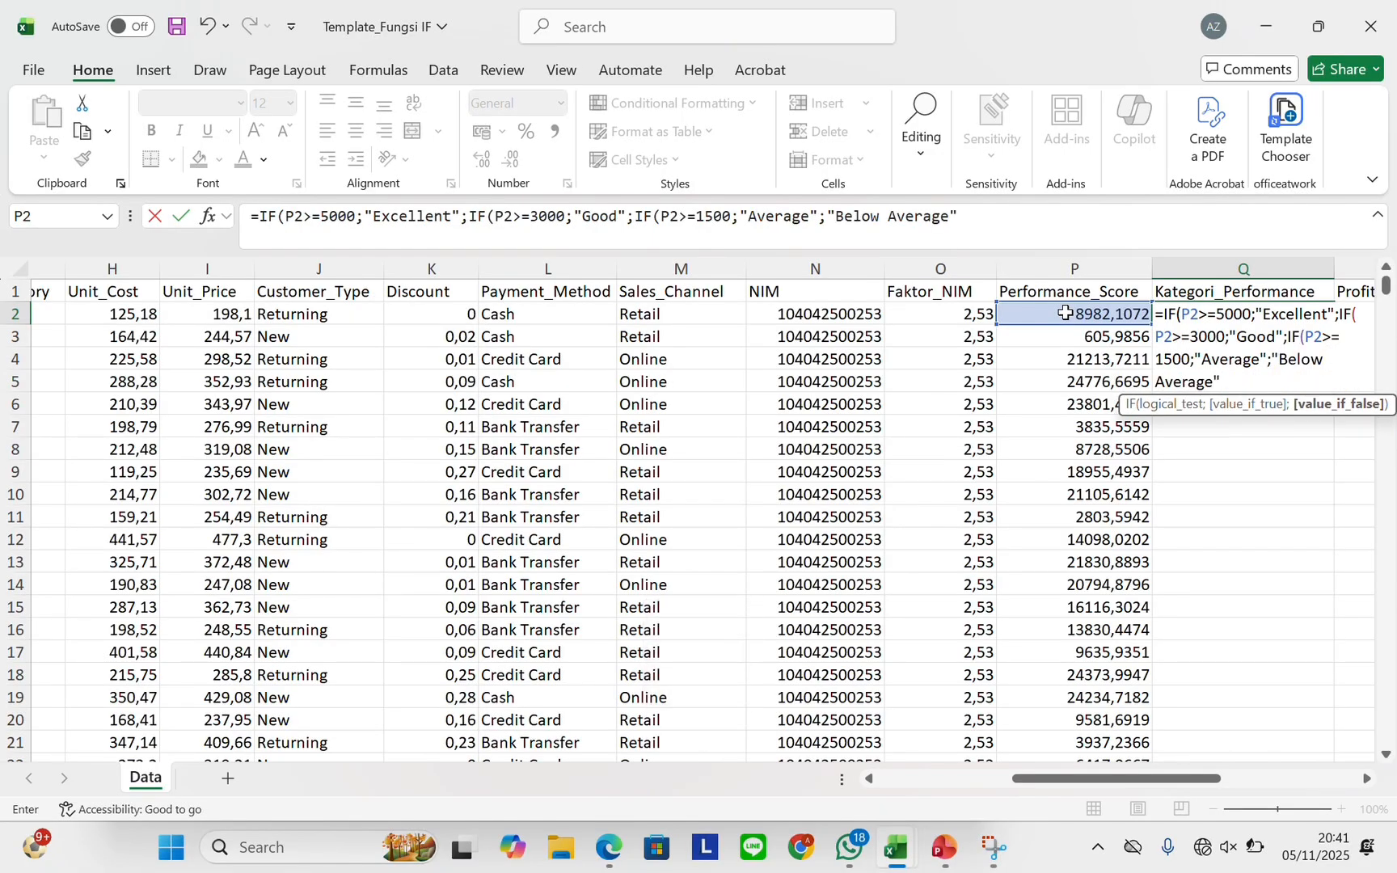
pyautogui.write(')))')
pyautogui.press('Return')
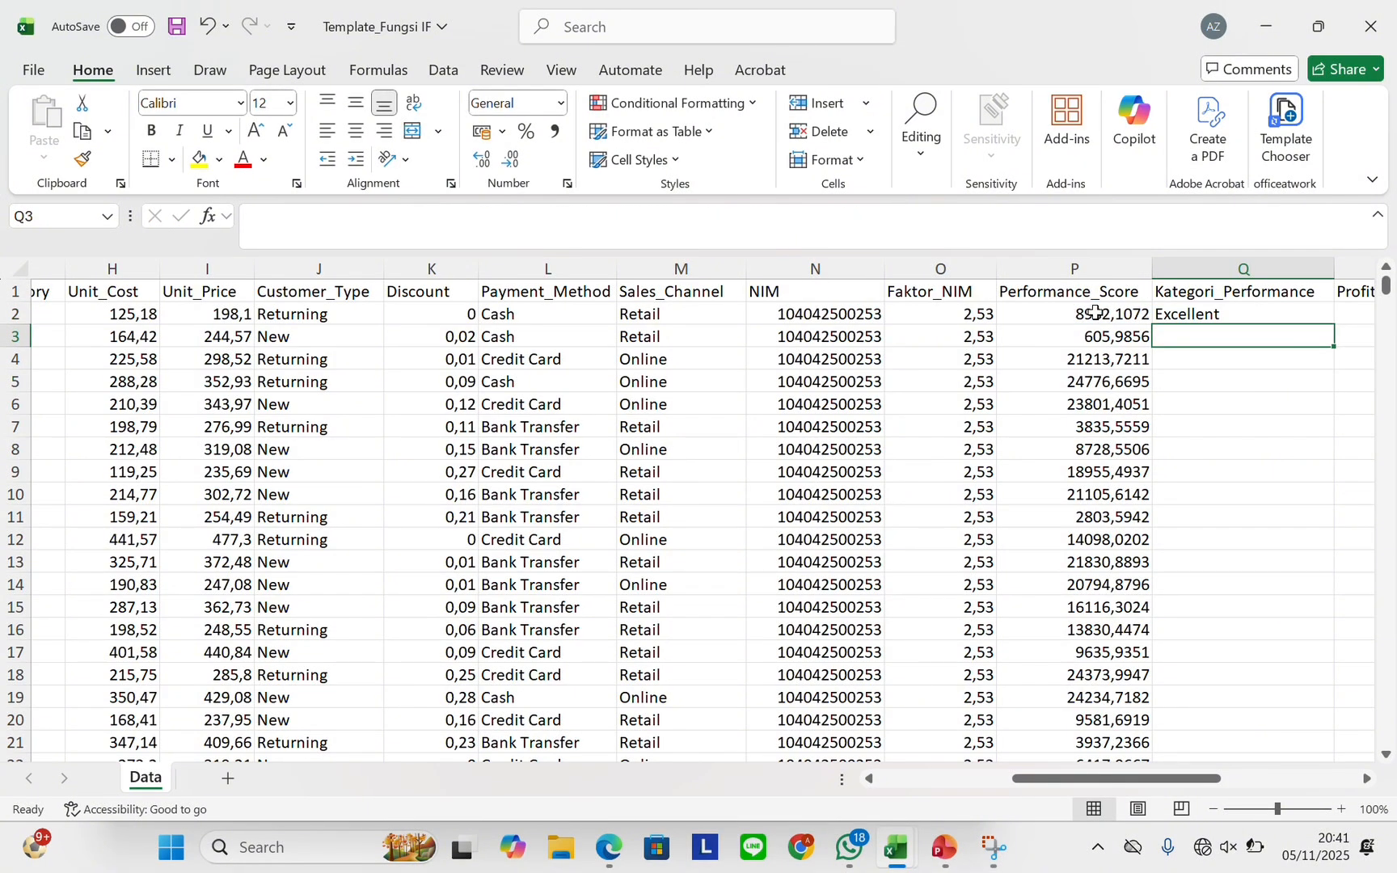
# Copy the Q2 grading formula down all 1000 rows of Kategori_Performance
pyautogui.click(1184, 312)
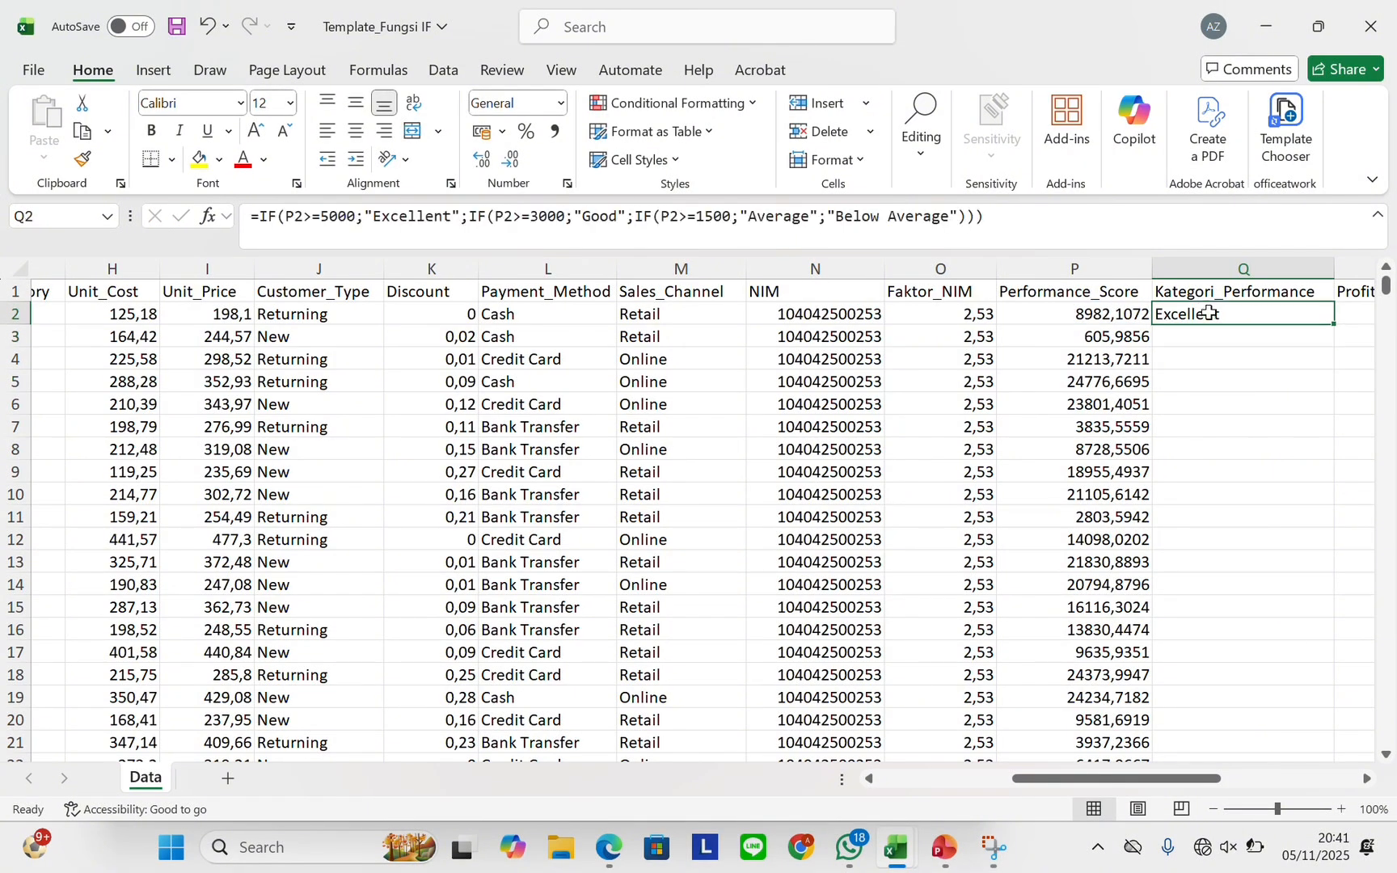
pyautogui.moveTo(1334, 325); pyautogui.dragTo(1334, 324)
pyautogui.doubleClick(1334, 324)
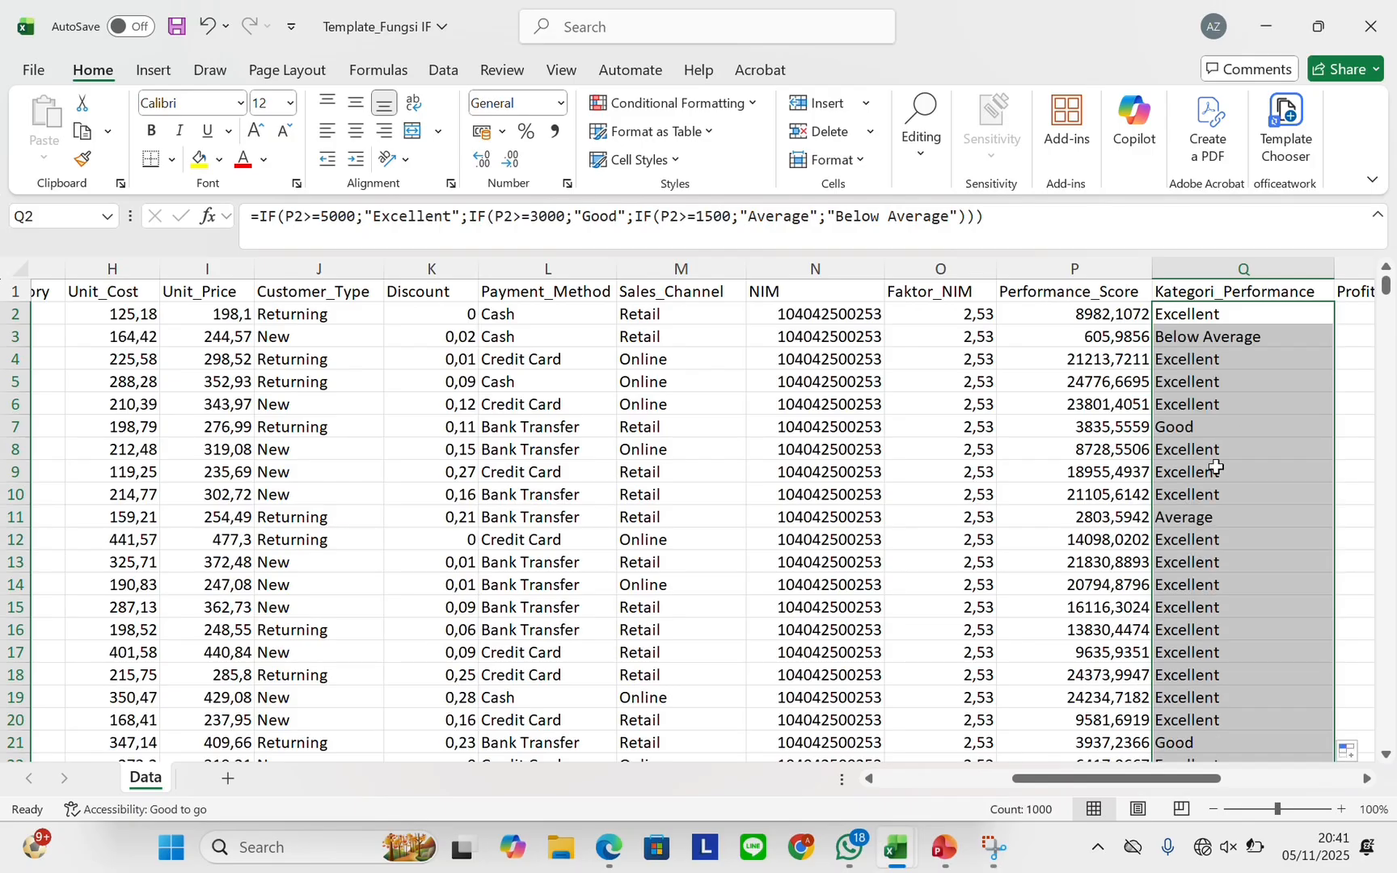
pyautogui.hscroll(3, 1206, 484)
pyautogui.hscroll(5, 1205, 484)
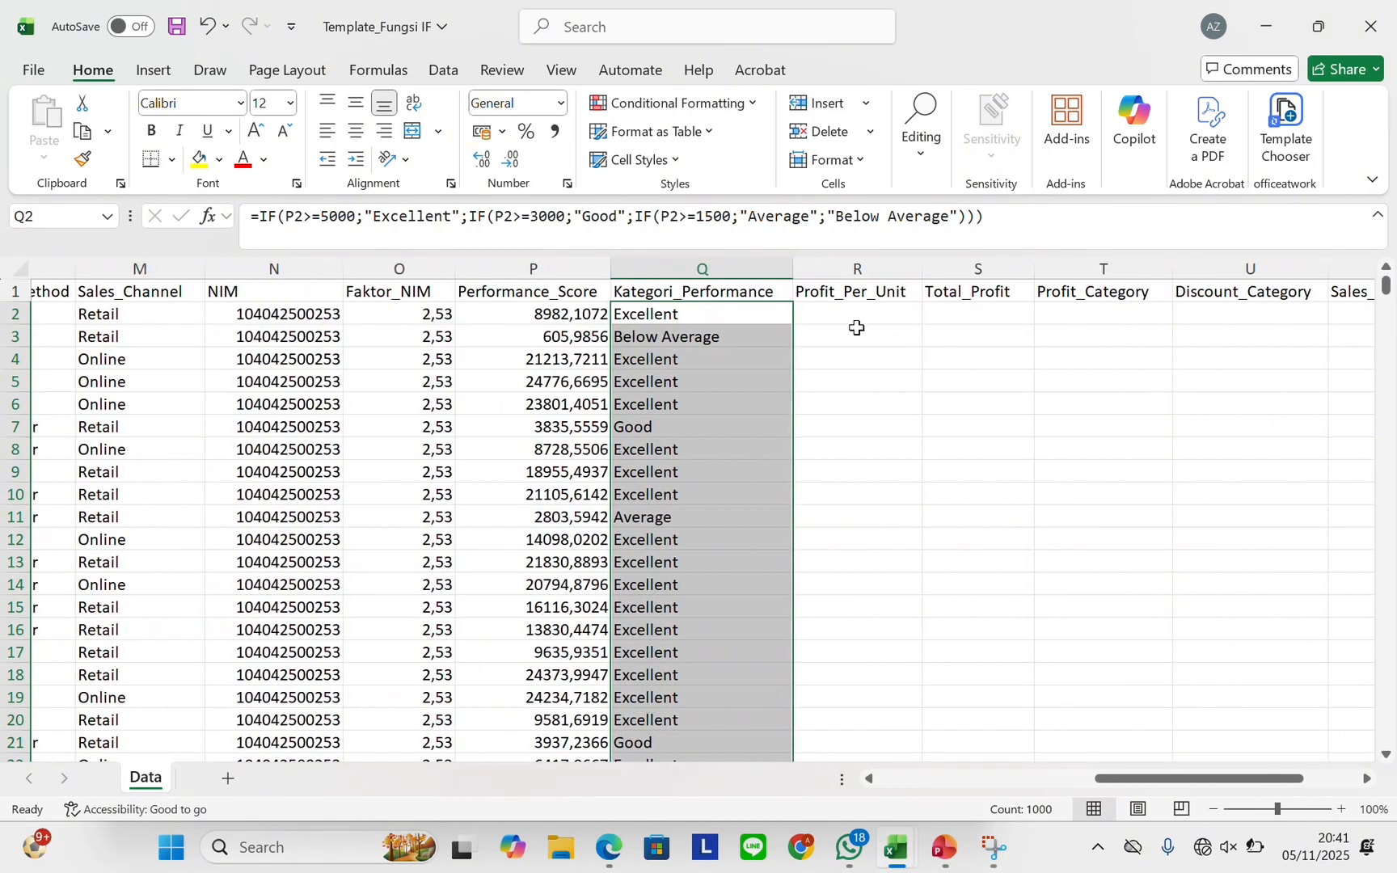
pyautogui.click(859, 318)
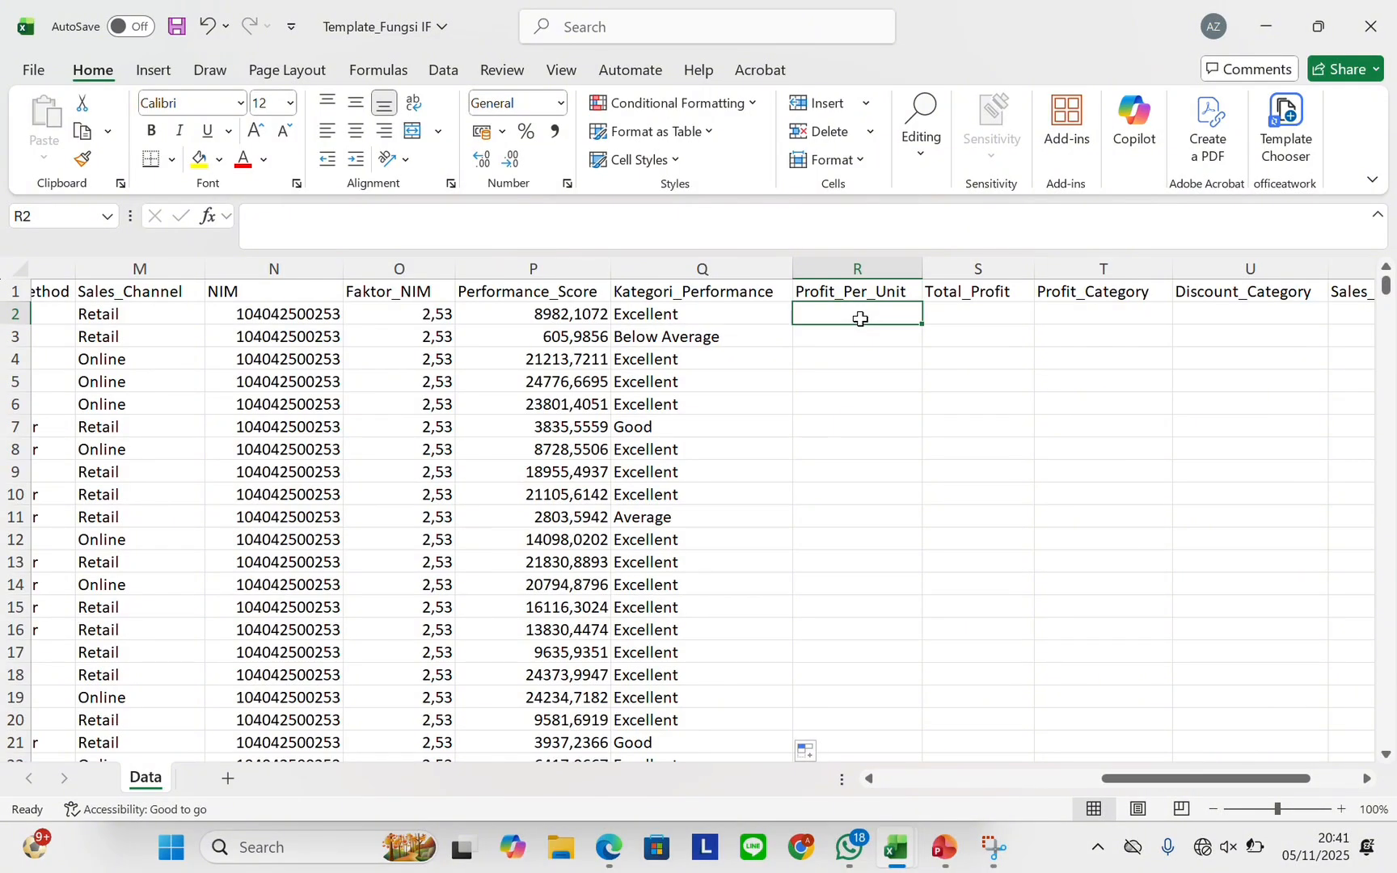
# Enter =I2-H2 in R2, subtracting unit cost from unit price
pyautogui.hscroll(-3, 639, 359)
pyautogui.write('=')
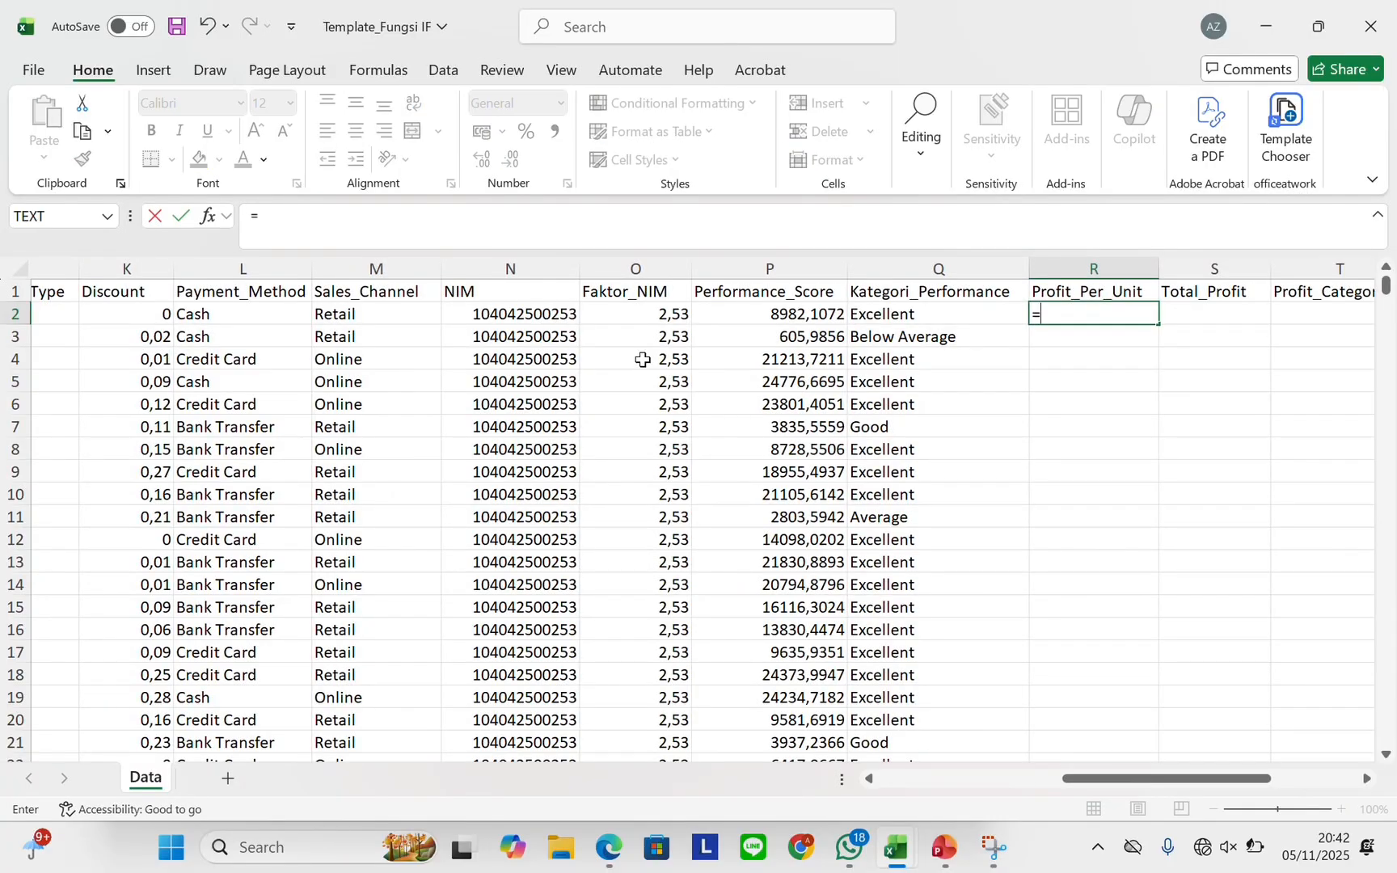
pyautogui.hscroll(-5, 360, 403)
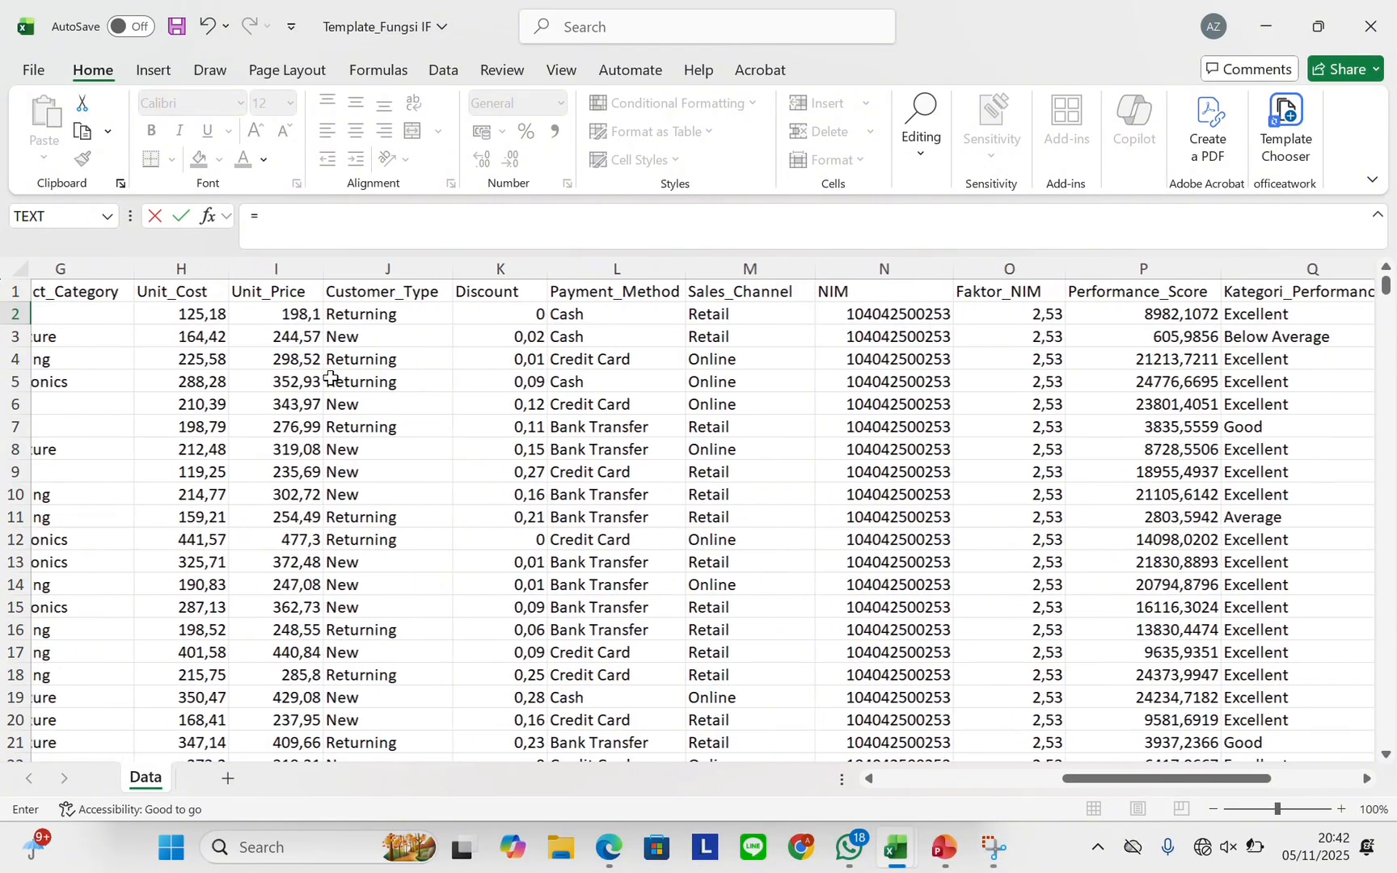
pyautogui.click(292, 318)
pyautogui.hscroll(4, 293, 312)
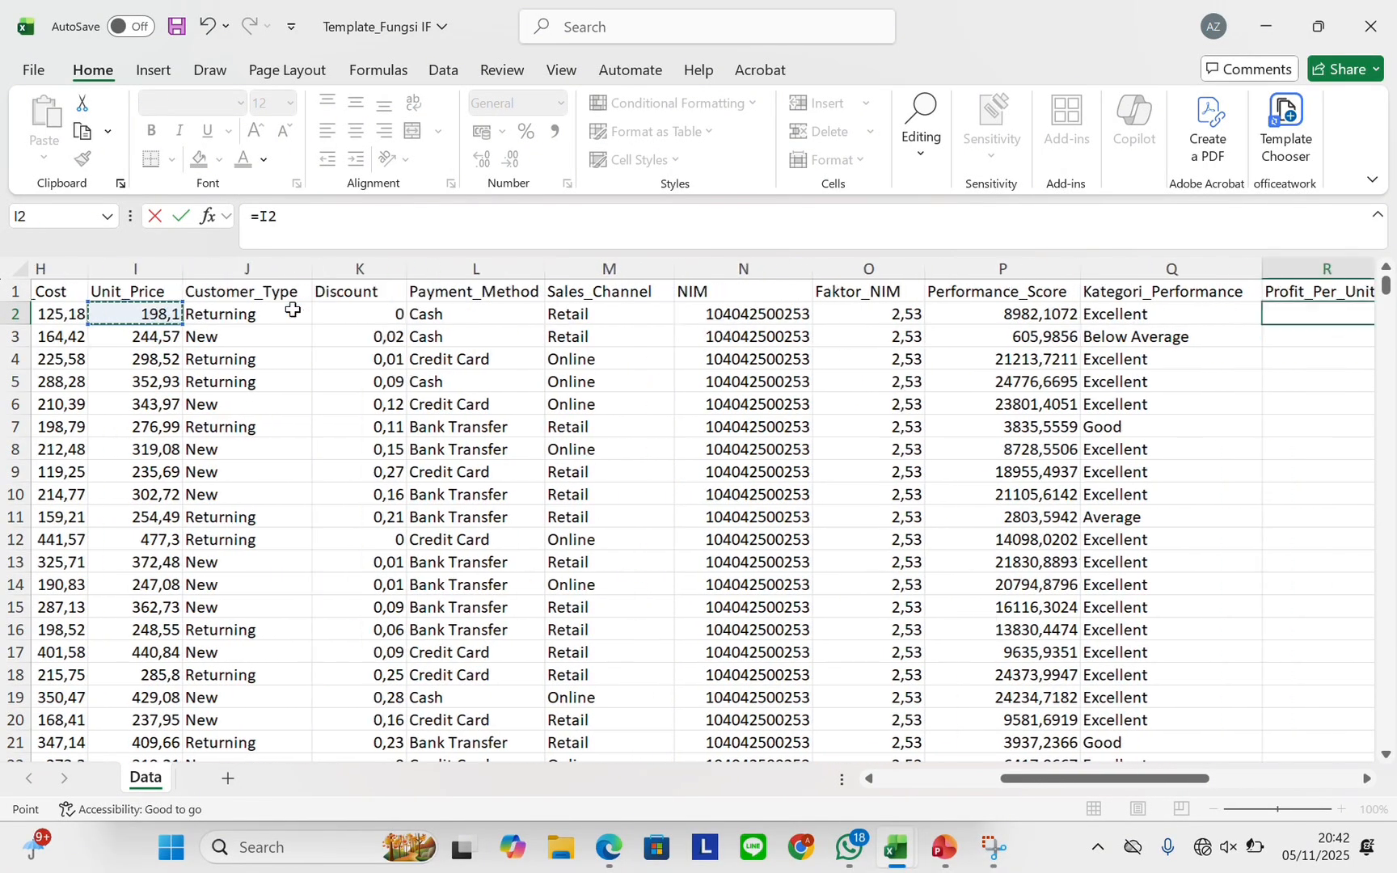
pyautogui.write('-')
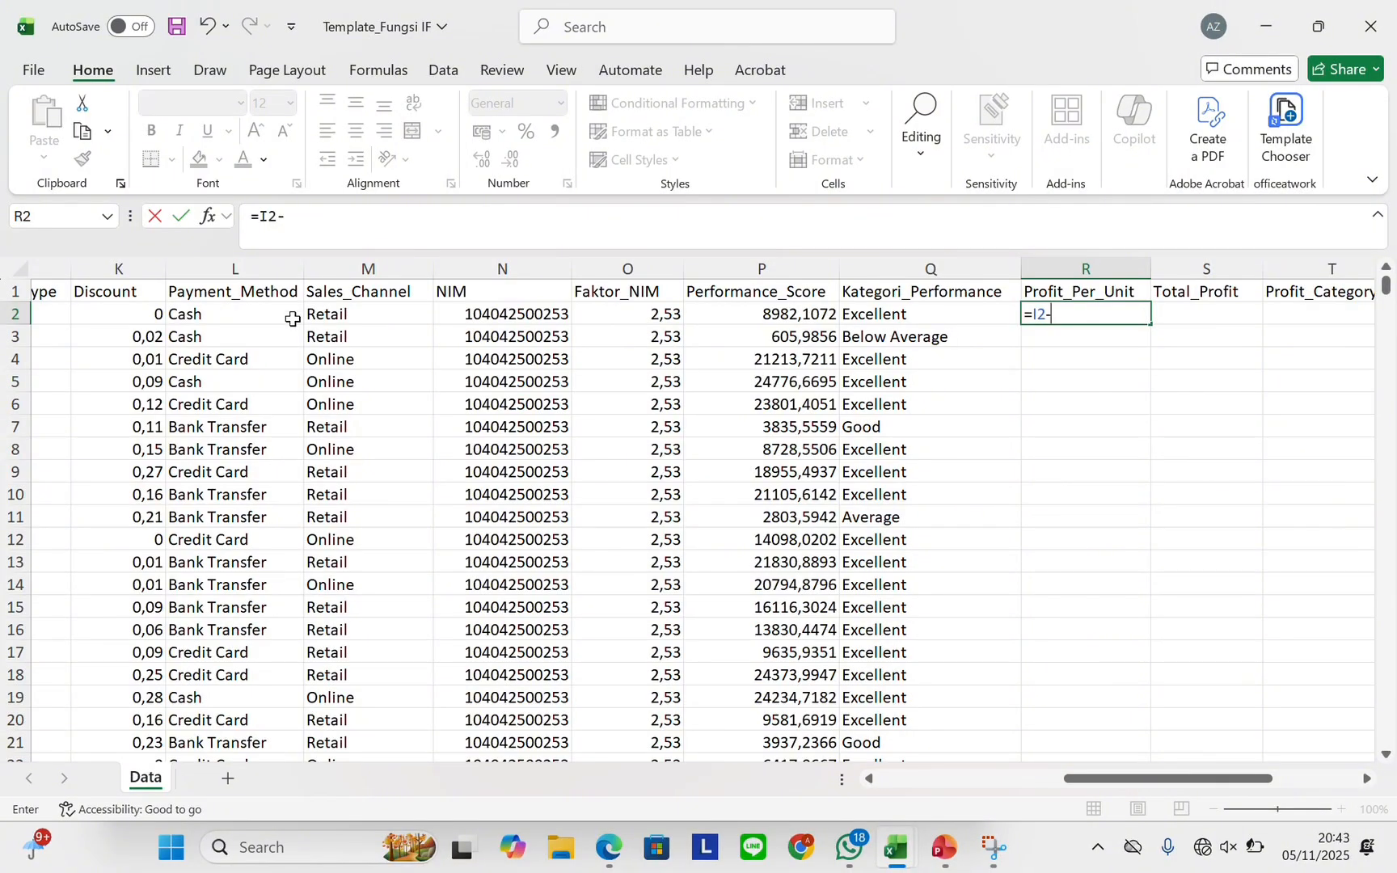
pyautogui.hscroll(-6, 276, 381)
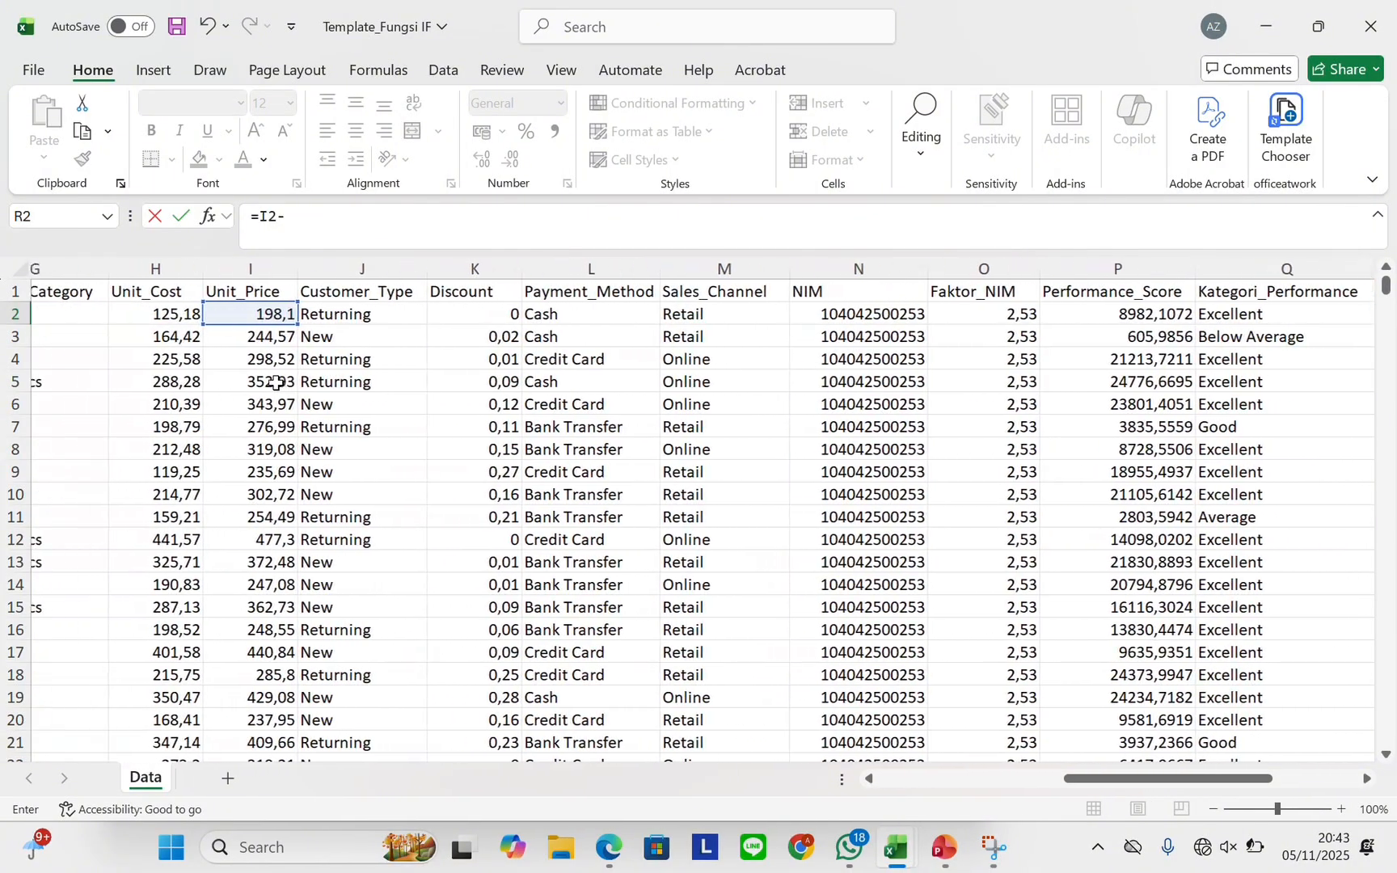
pyautogui.hscroll(-2, 277, 381)
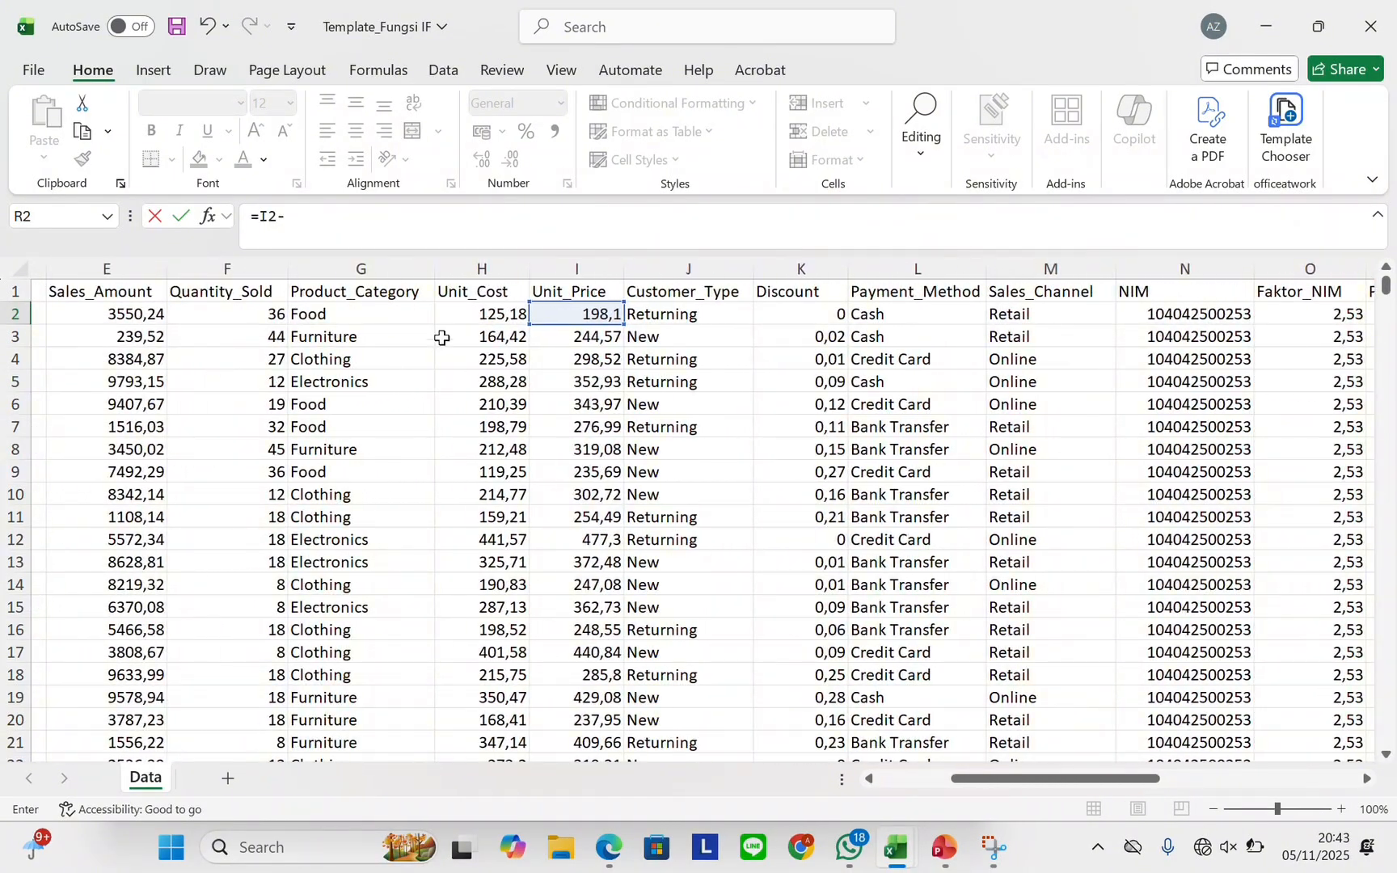
pyautogui.click(521, 318)
pyautogui.hscroll(8, 522, 318)
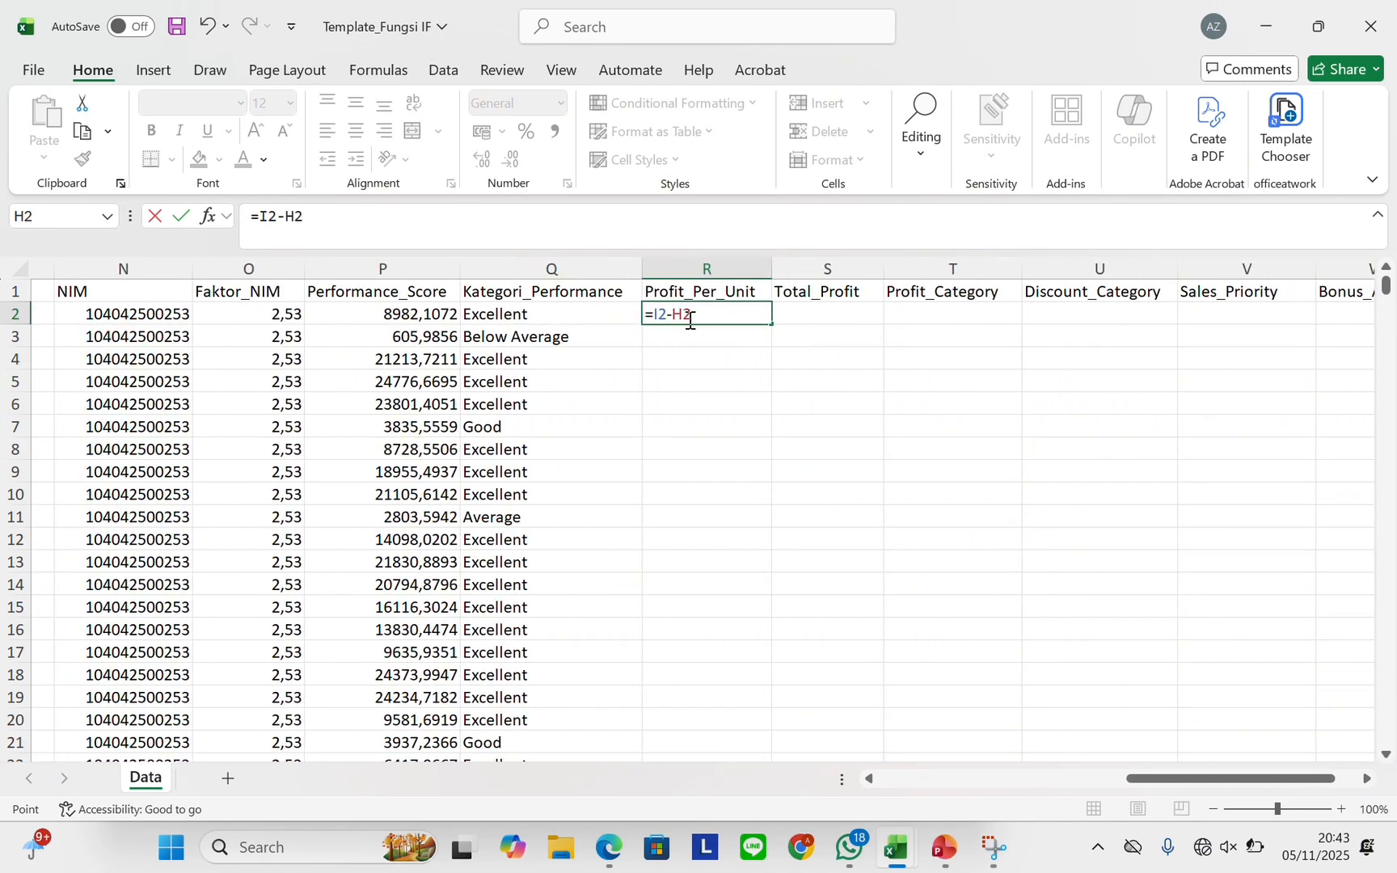
pyautogui.press('Return')
# Fill the Profit_Per_Unit formula down all 1000 rows
pyautogui.click(695, 317)
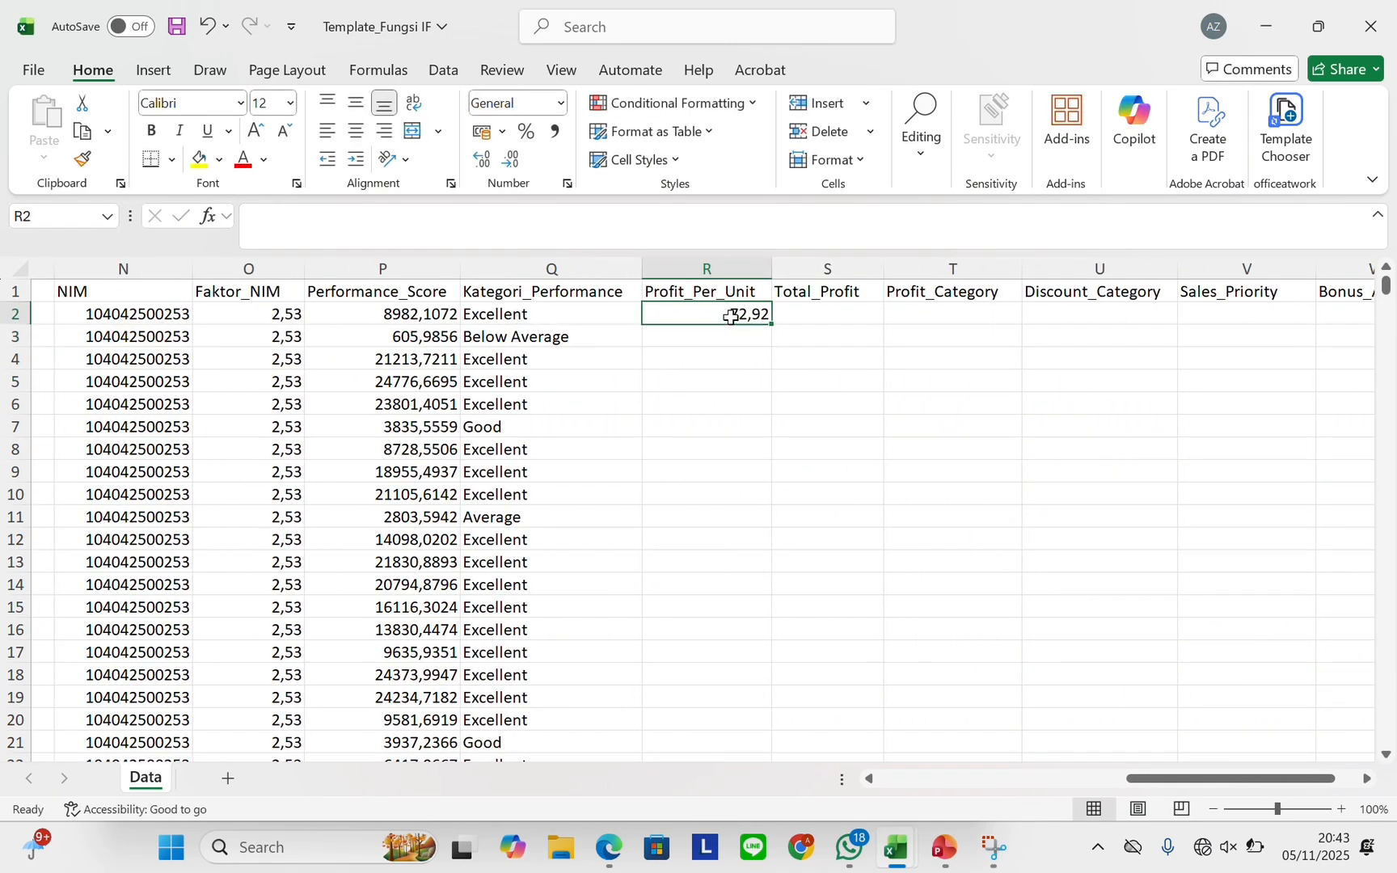
pyautogui.moveTo(761, 324)
pyautogui.mouseDown()
pyautogui.moveTo(782, 330)
pyautogui.moveTo(764, 317)
pyautogui.mouseUp()
pyautogui.doubleClick(769, 323)
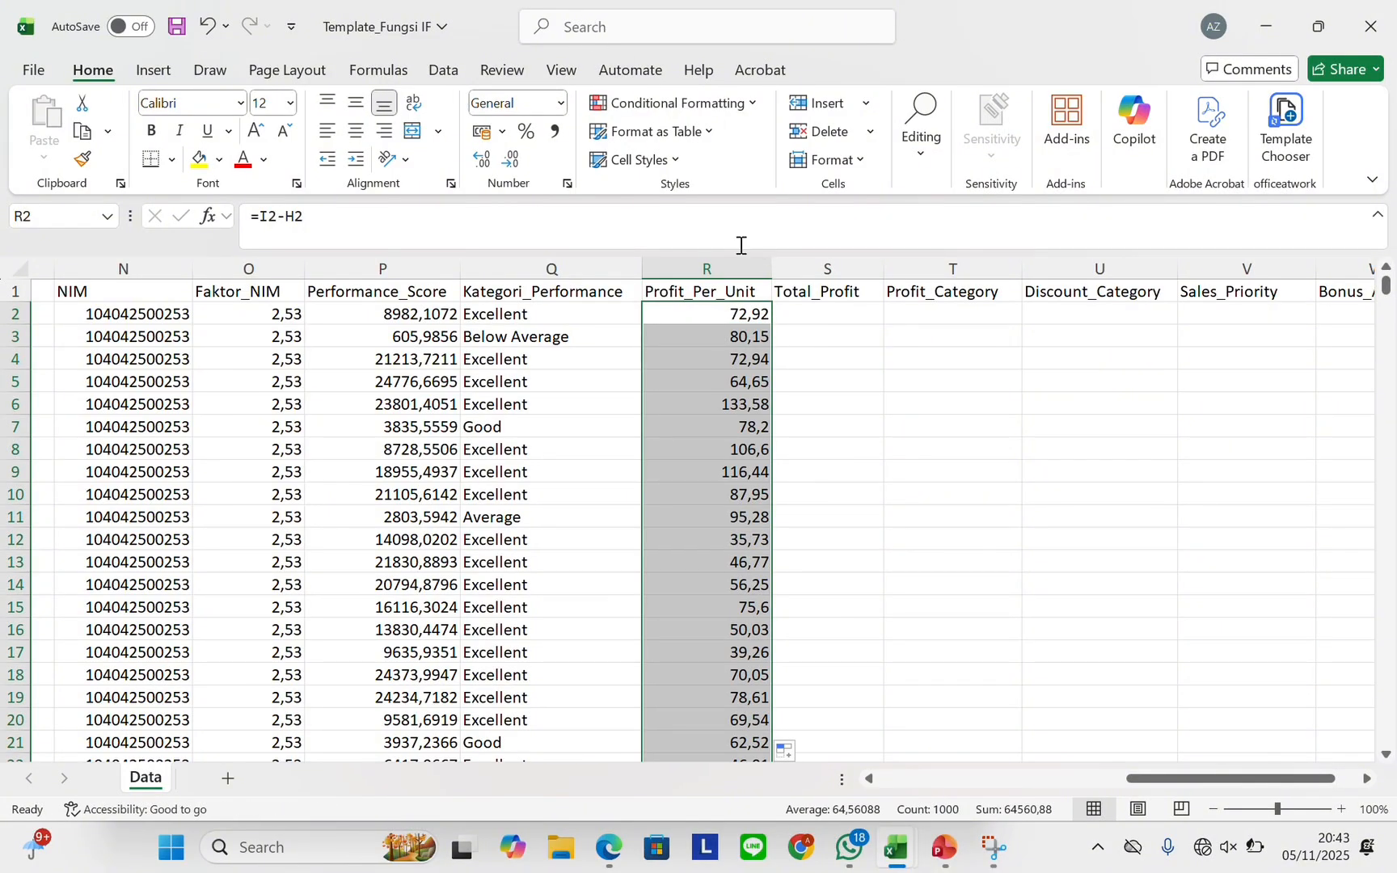
pyautogui.click(849, 321)
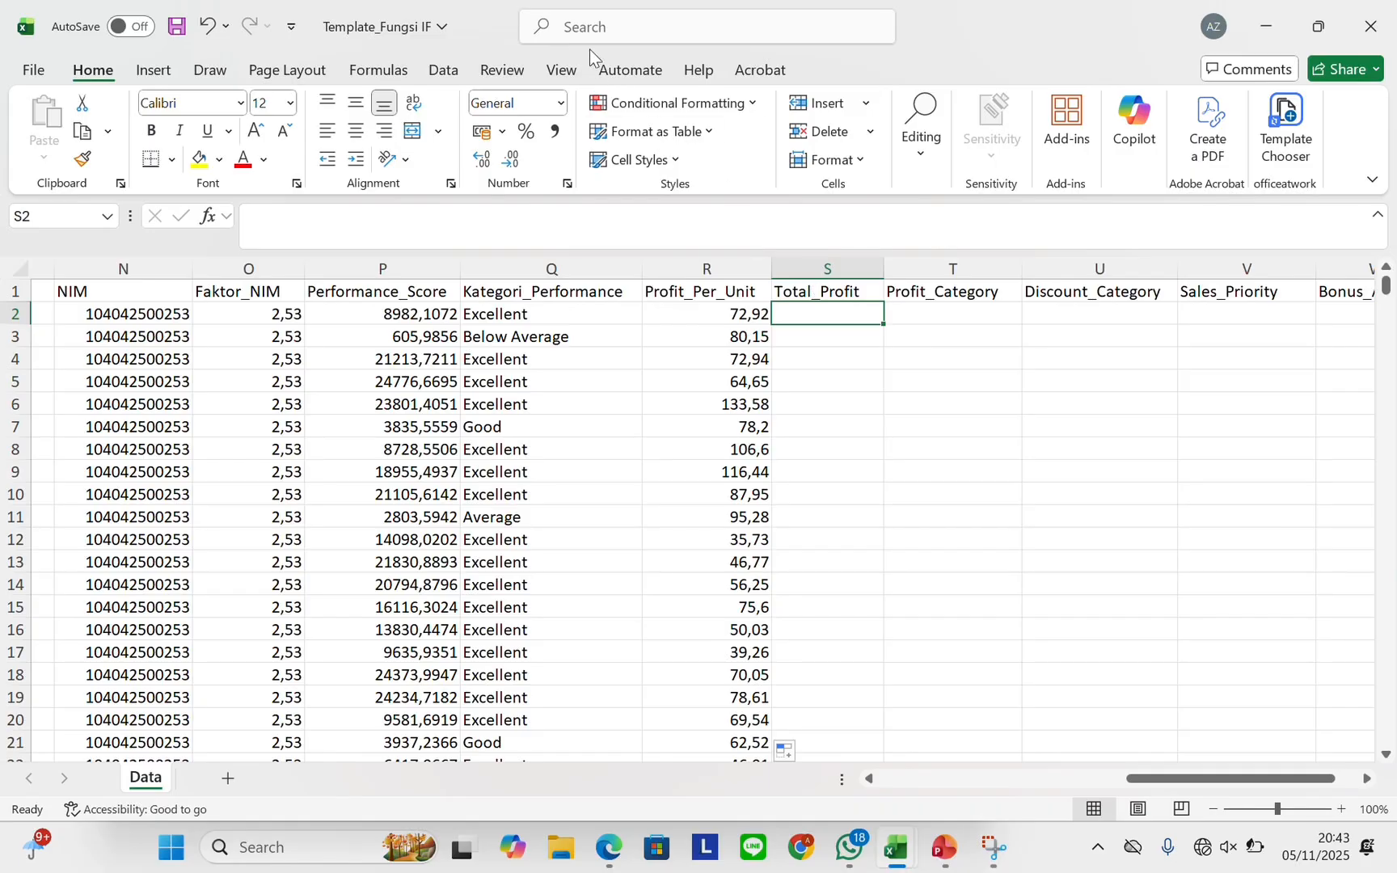
# Enter =R2*F2 in S2, multiplying profit per unit by quantity sold
pyautogui.click(576, 26)
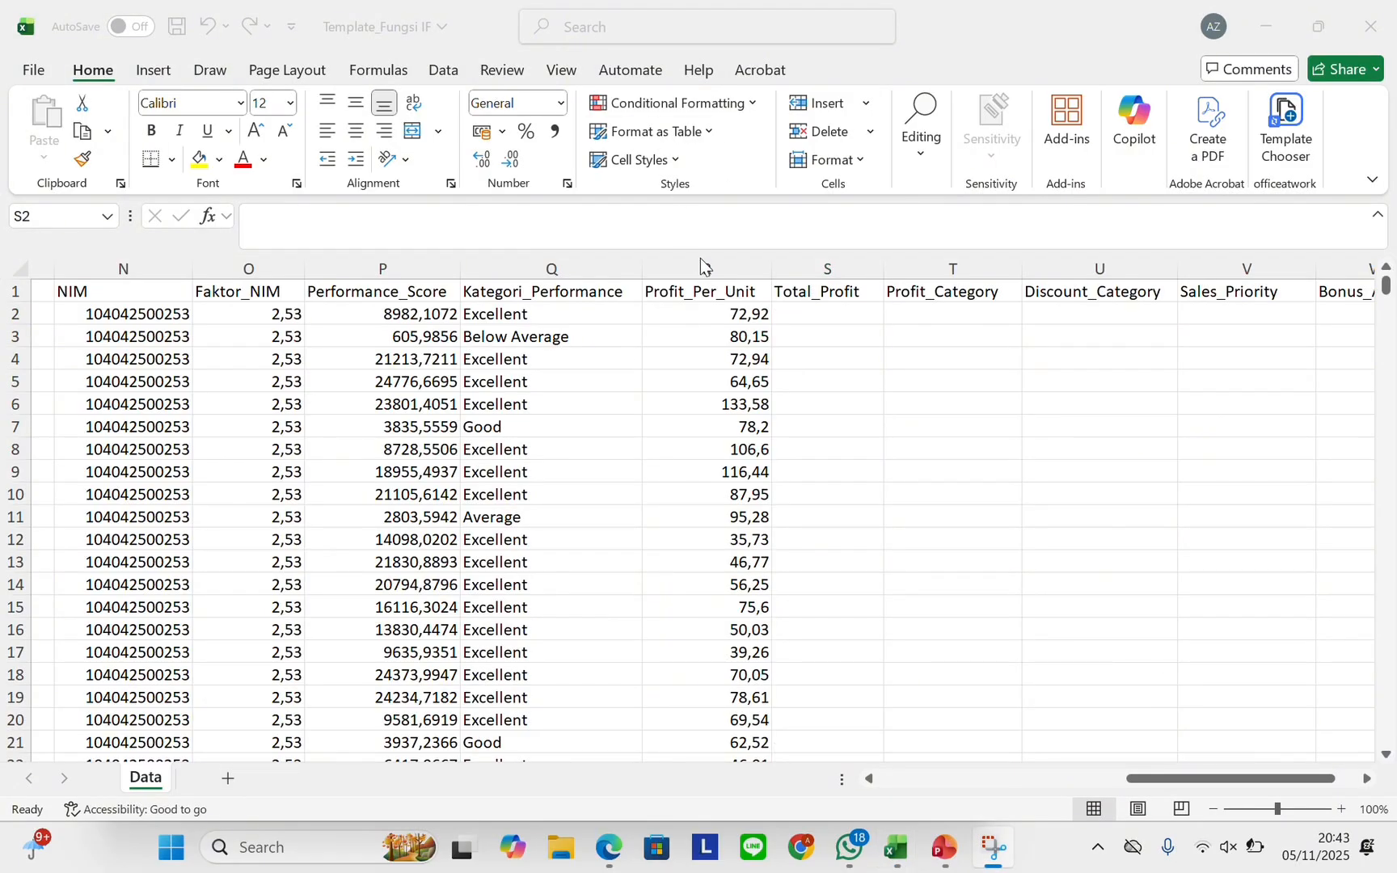
pyautogui.click(796, 310)
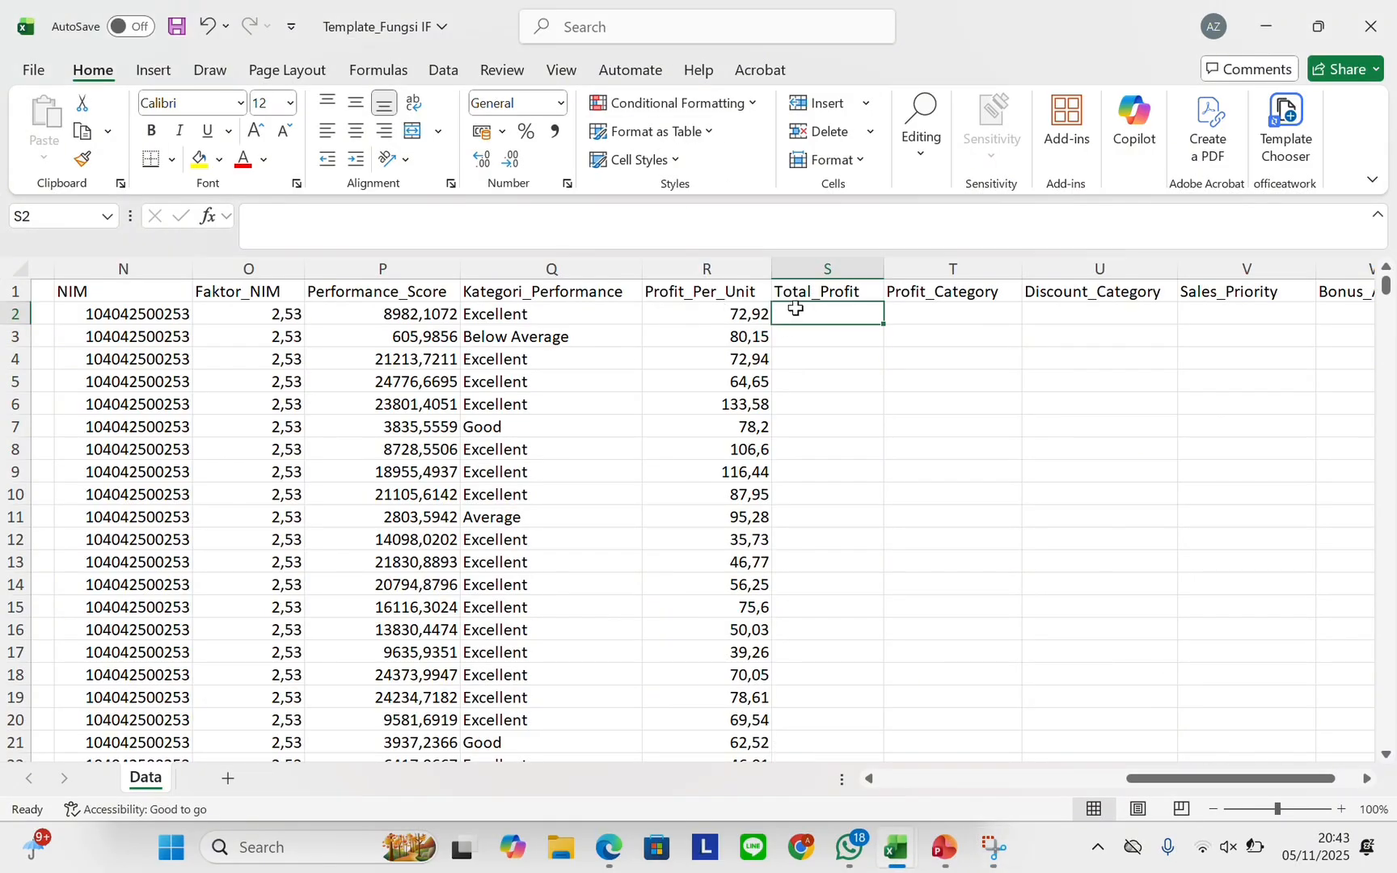
pyautogui.write('+')
pyautogui.press('BackSpace')
pyautogui.write('=')
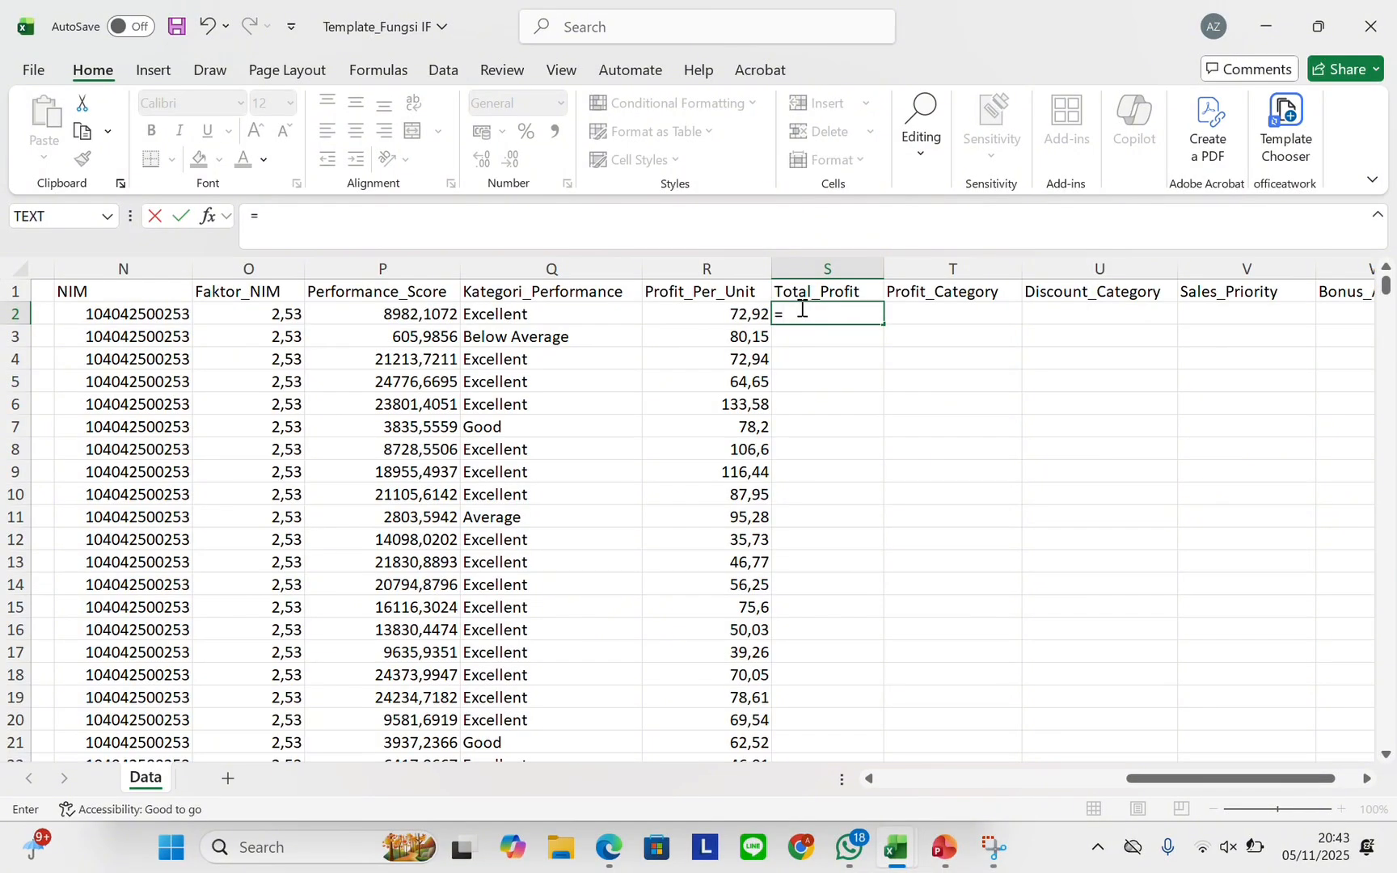
pyautogui.click(760, 311)
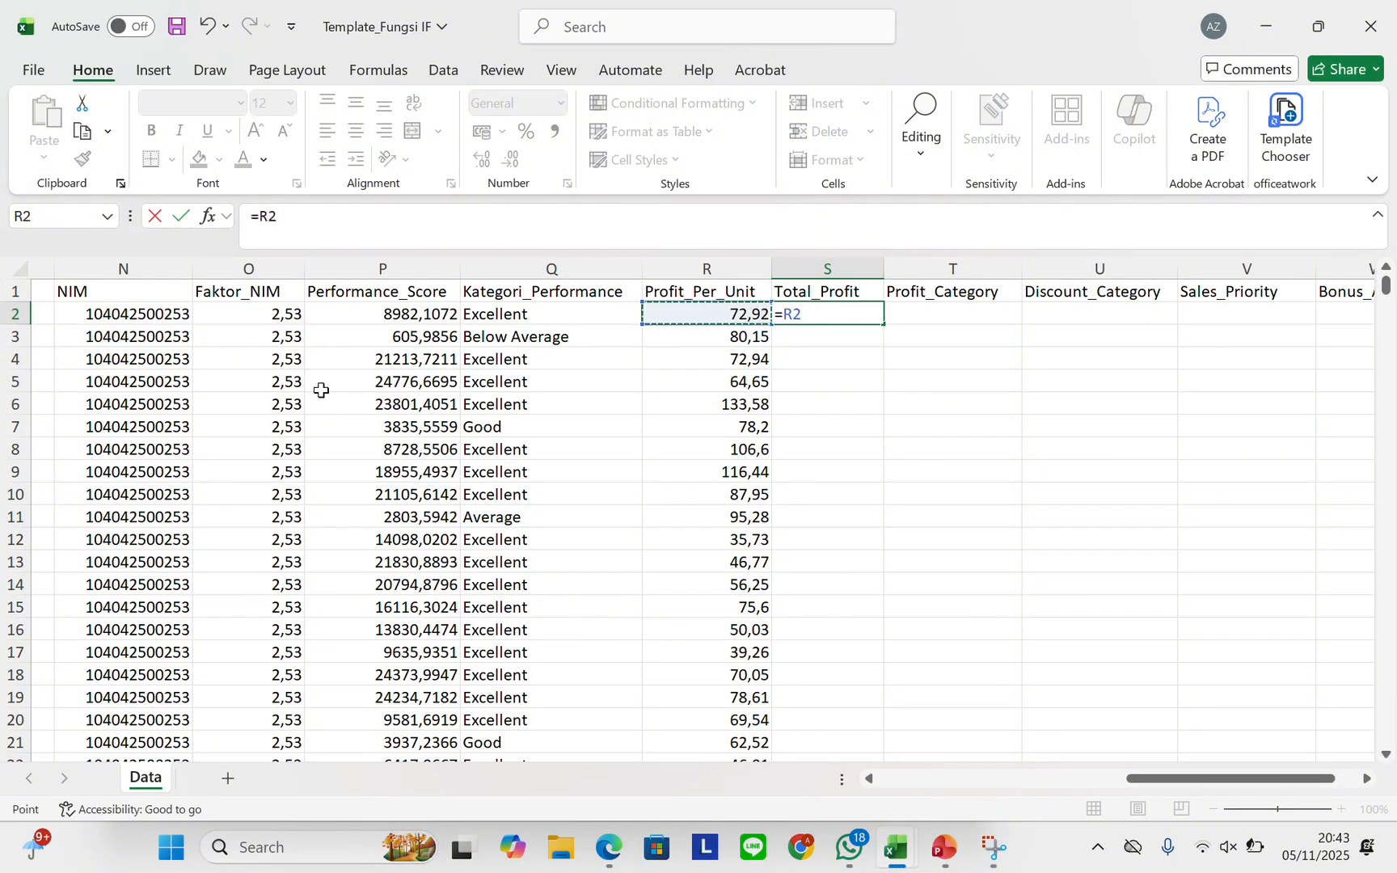
pyautogui.write('*')
pyautogui.hscroll(-5, 275, 383)
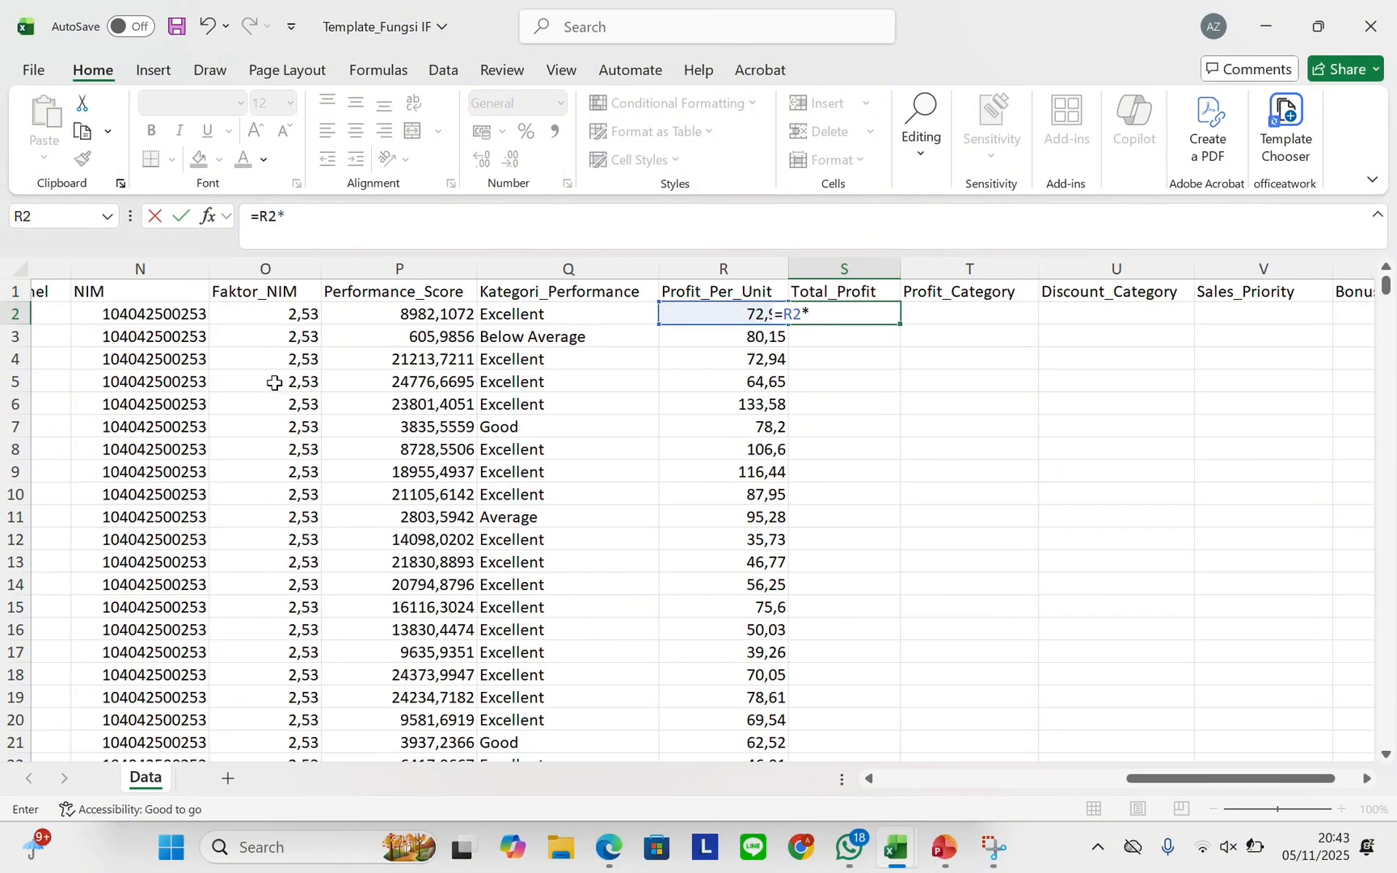
pyautogui.hscroll(-5, 279, 388)
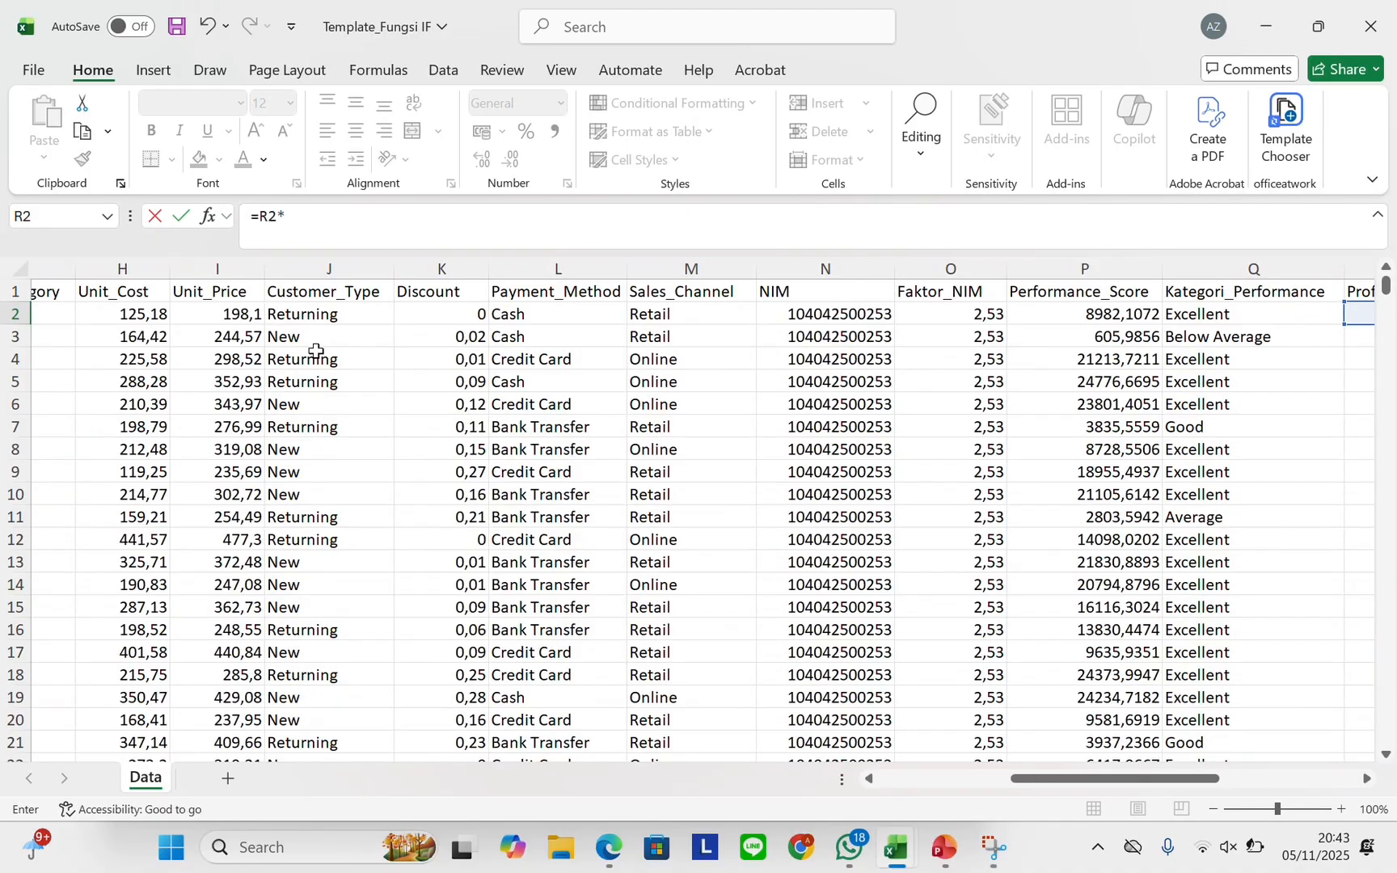
pyautogui.hscroll(-2, 316, 351)
pyautogui.hscroll(-1, 315, 350)
pyautogui.click(181, 315)
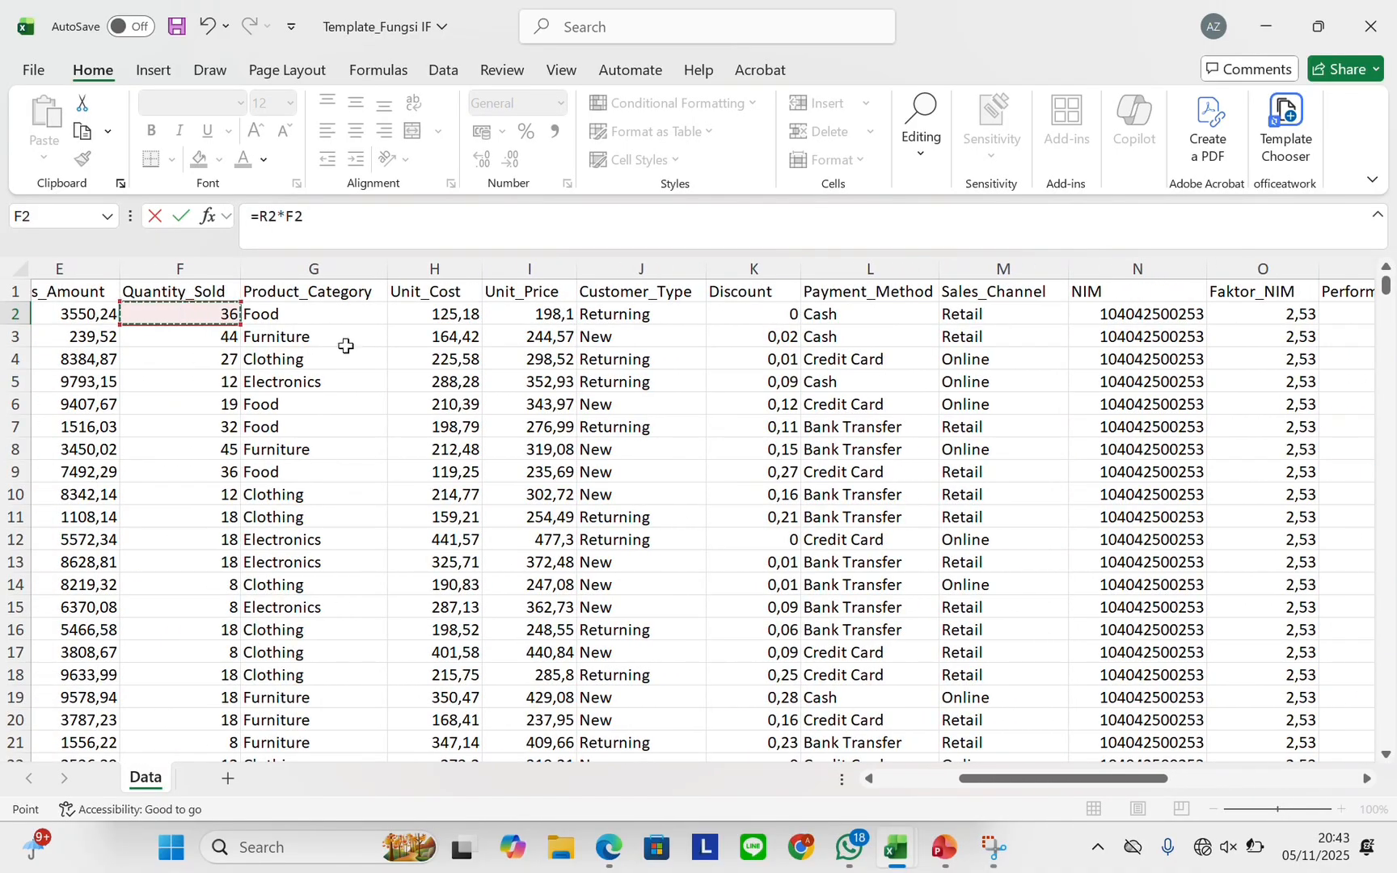
pyautogui.hscroll(5, 753, 348)
pyautogui.hscroll(4, 753, 348)
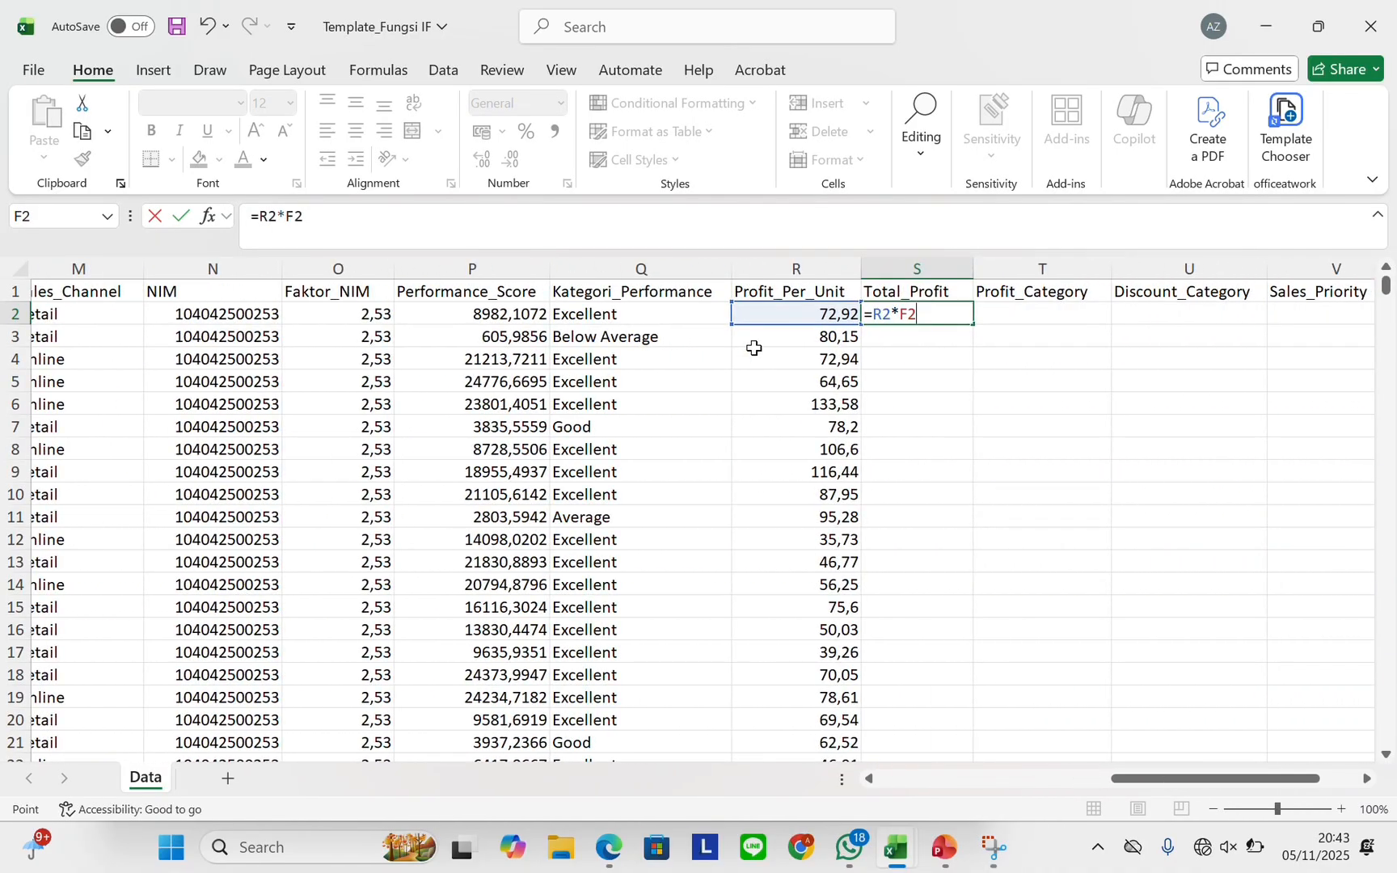
pyautogui.press('Return')
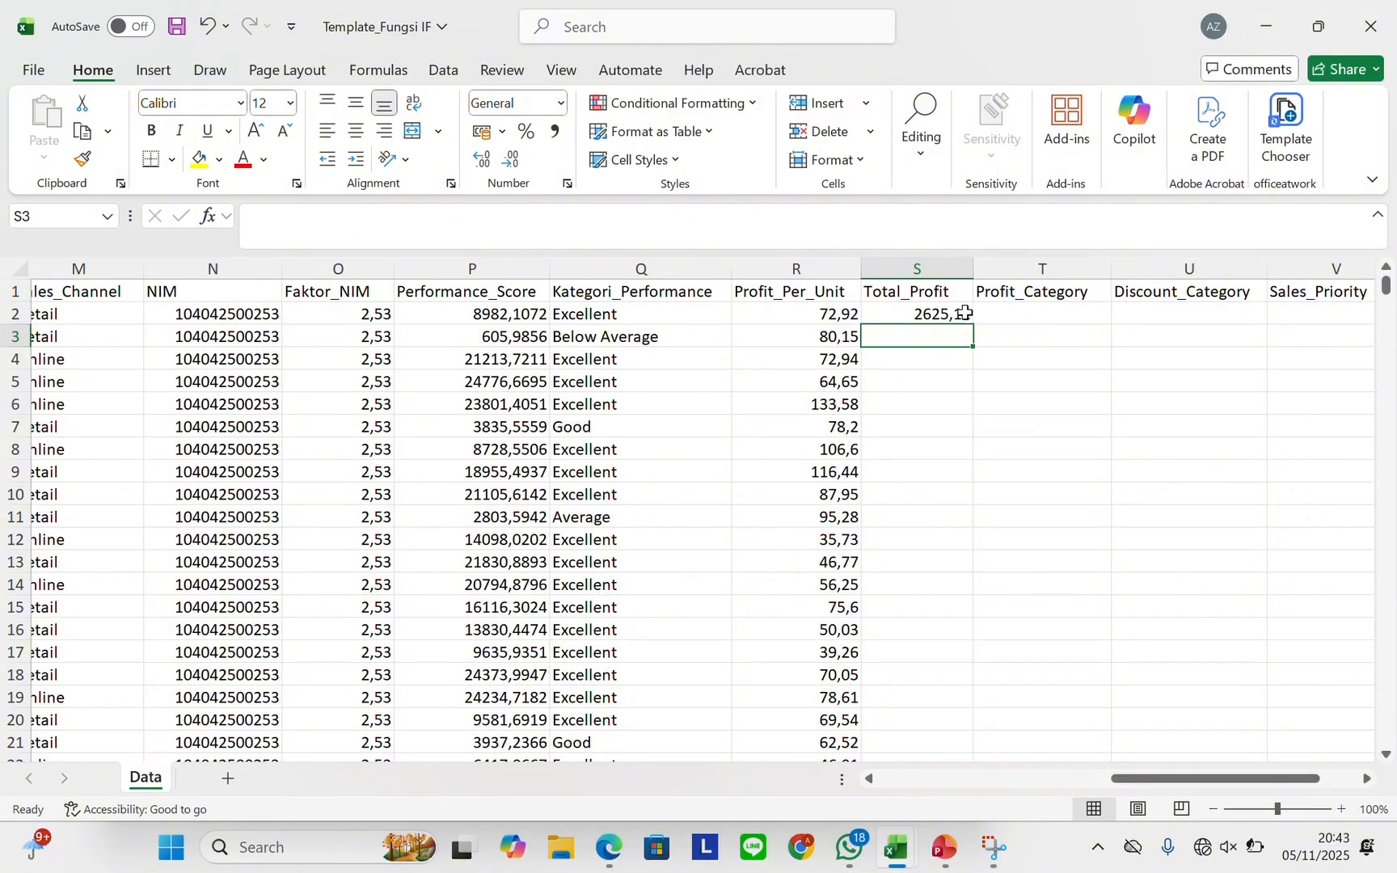
# Fill the Total_Profit formula down all 1000 rows
pyautogui.moveTo(965, 313); pyautogui.dragTo(974, 325)
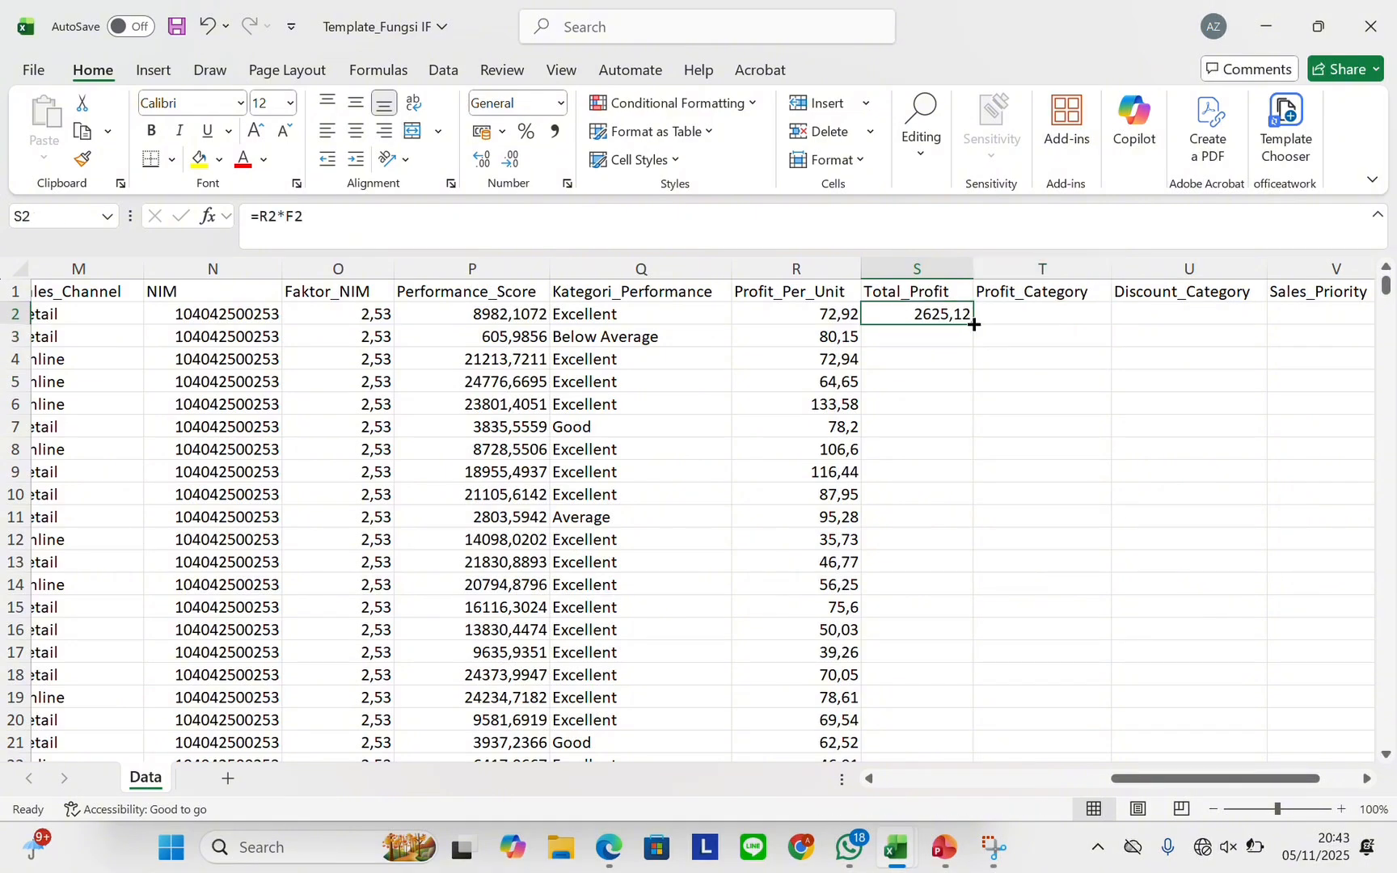
pyautogui.doubleClick(974, 324)
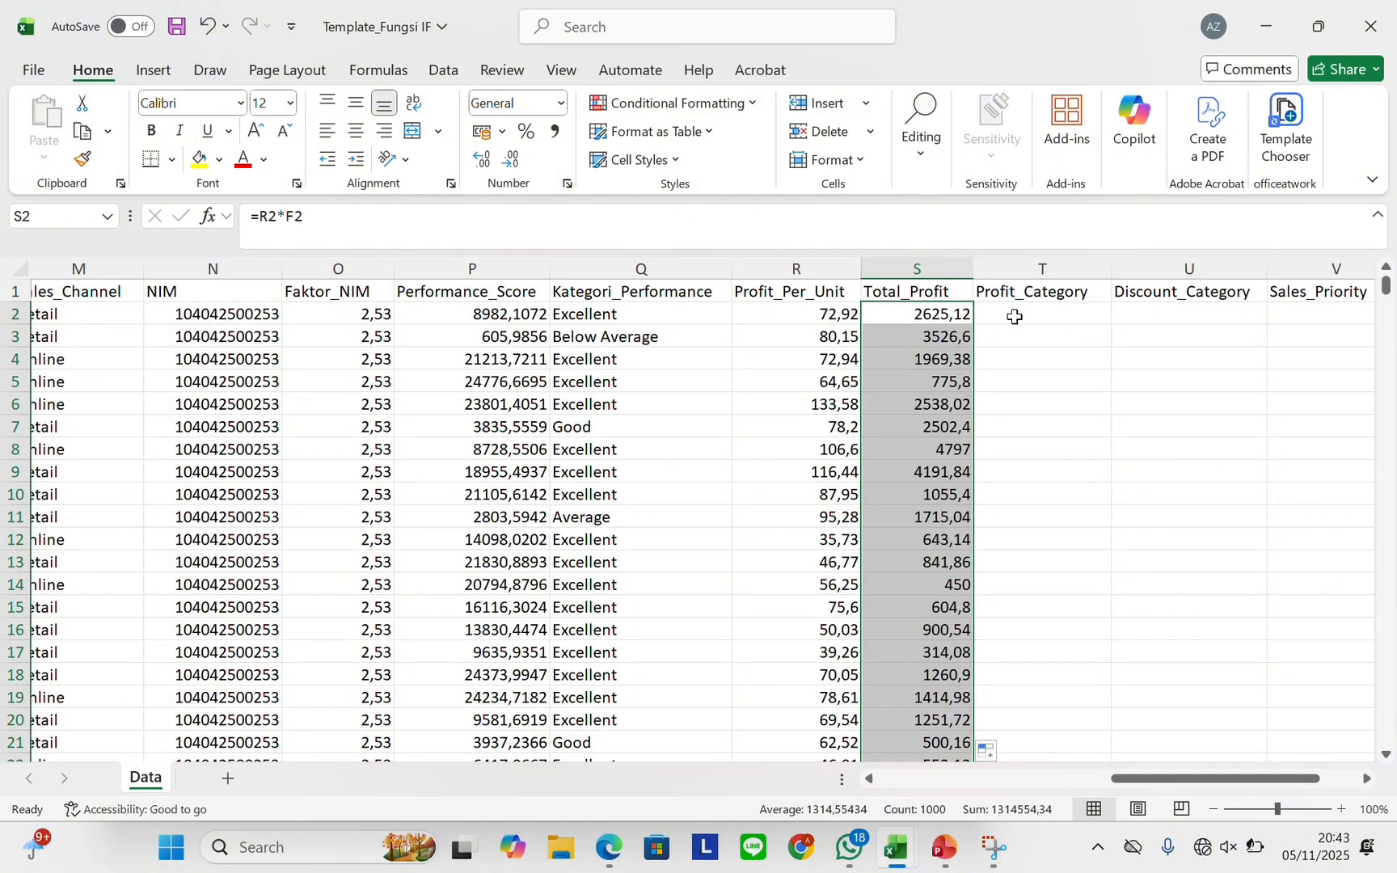
pyautogui.click(1014, 317)
pyautogui.hscroll(2, 1014, 317)
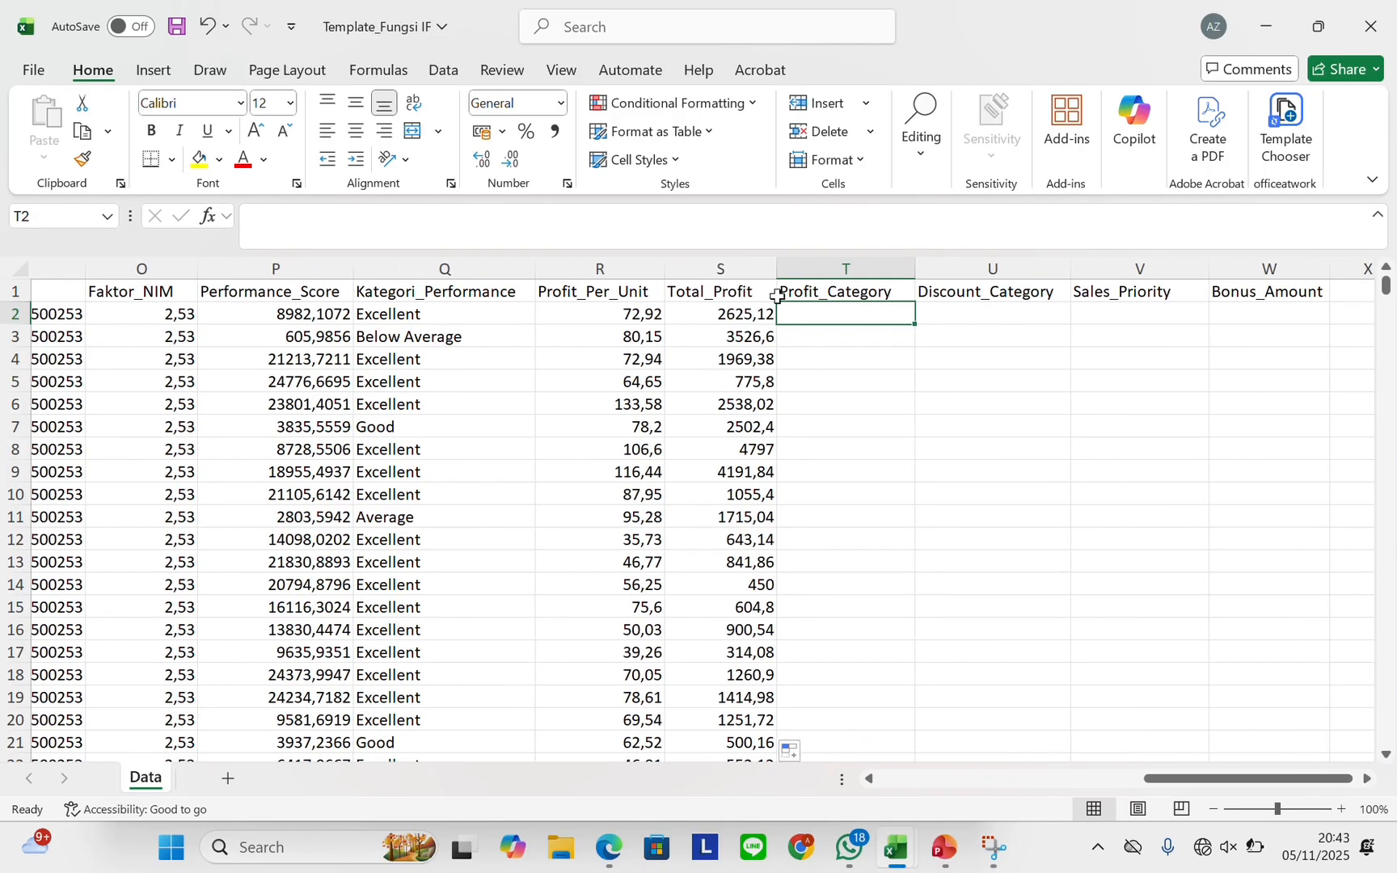
# Enter =IF(S2>=1000;"High Profit";IF(S2>=500;"Medium";"Low Profit")) in T2 and fill it down the column
pyautogui.click(586, 37)
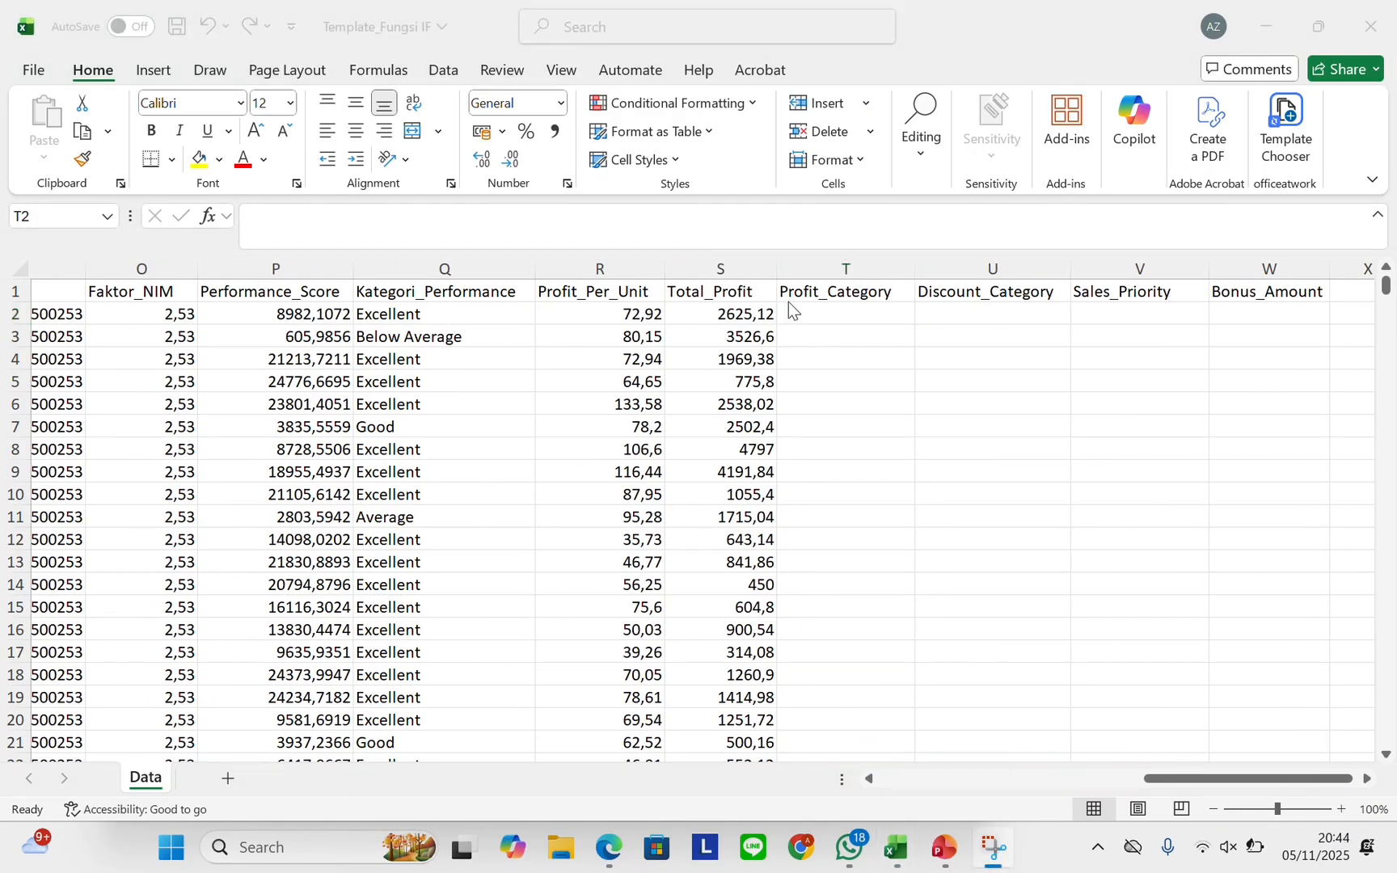
pyautogui.click(799, 309)
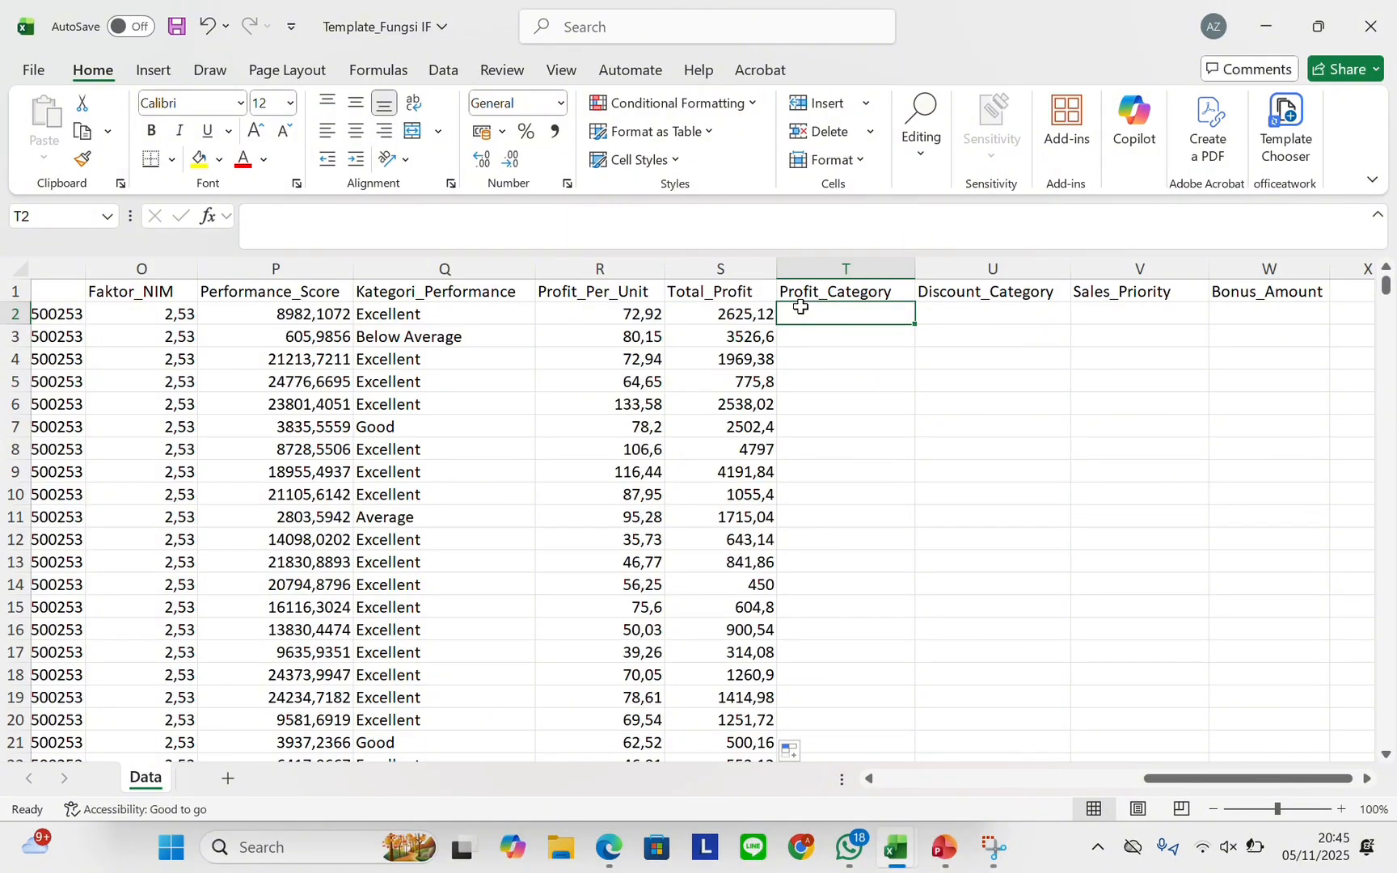
pyautogui.write('=I')
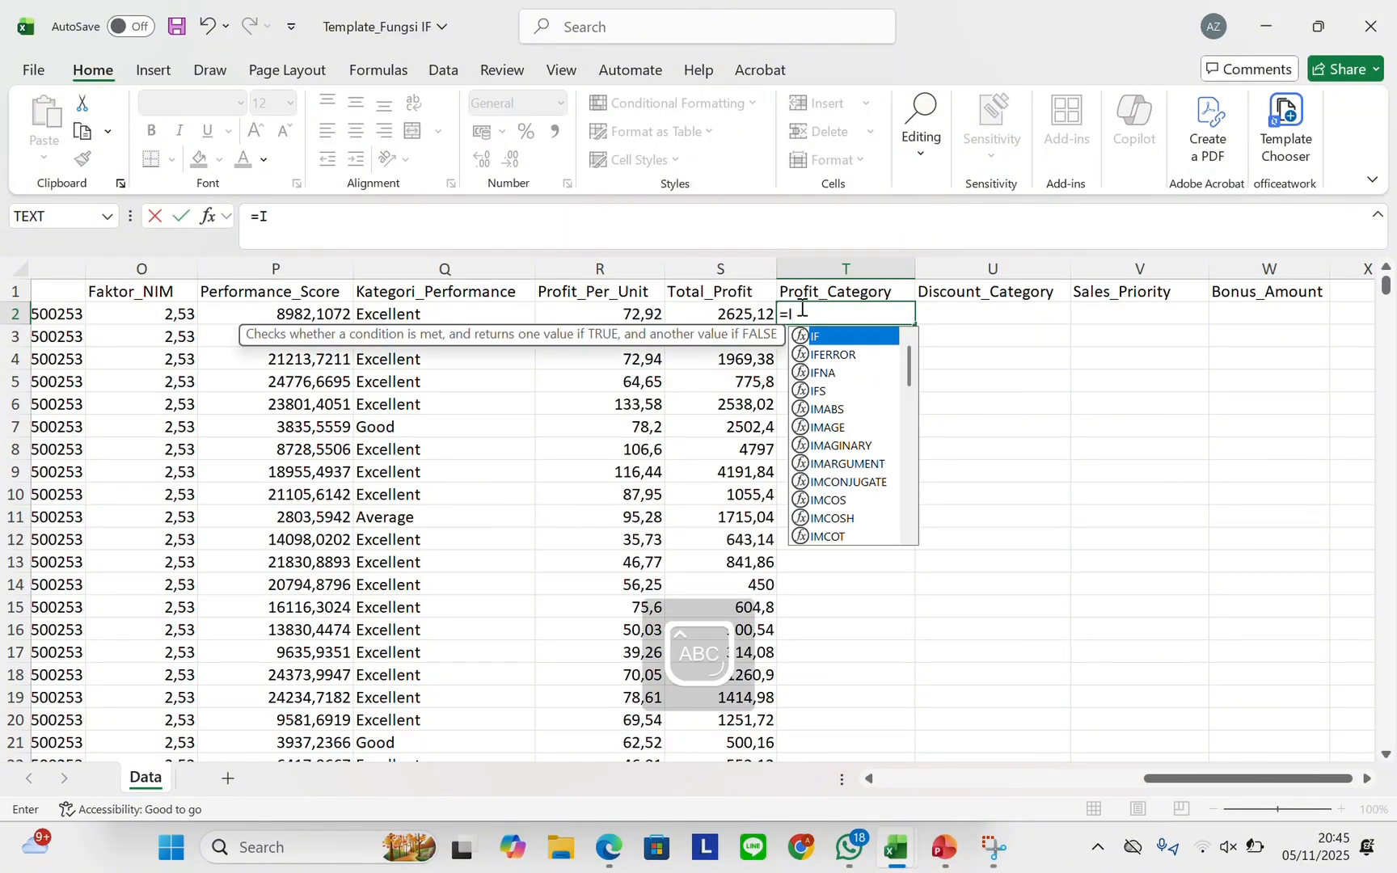
pyautogui.write('F(')
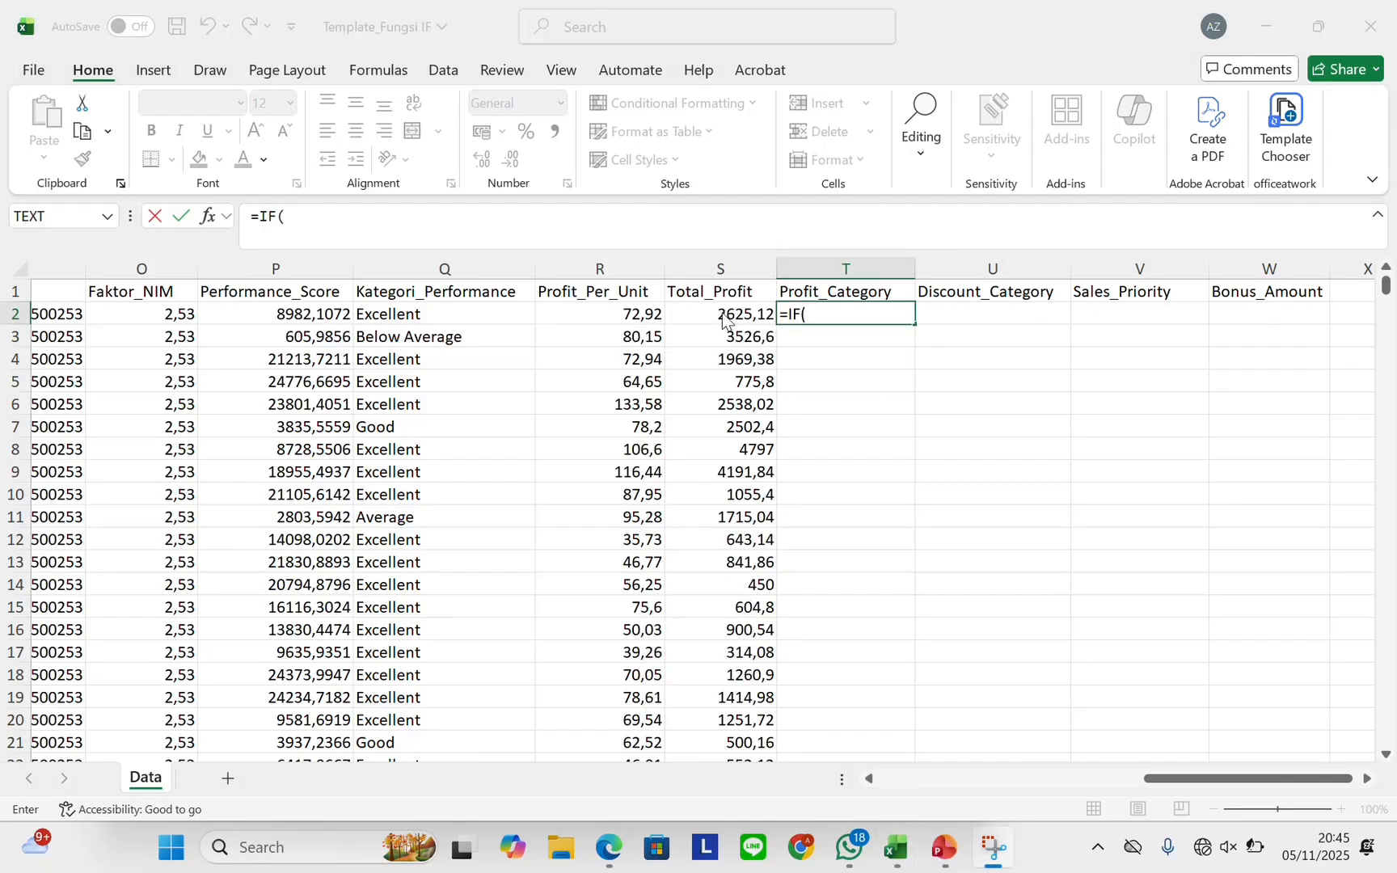
pyautogui.click(722, 313)
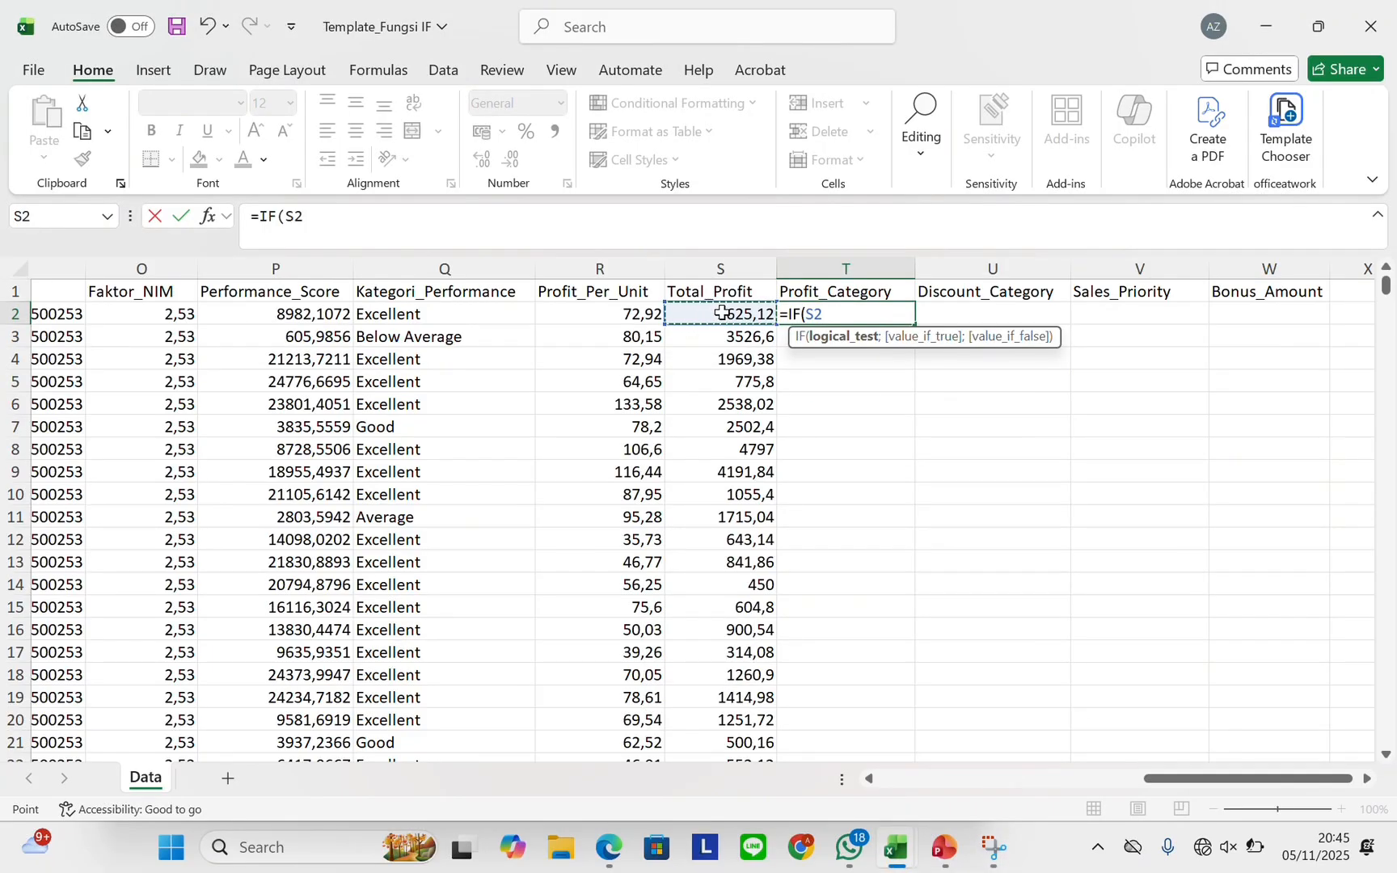
pyautogui.write('>=100')
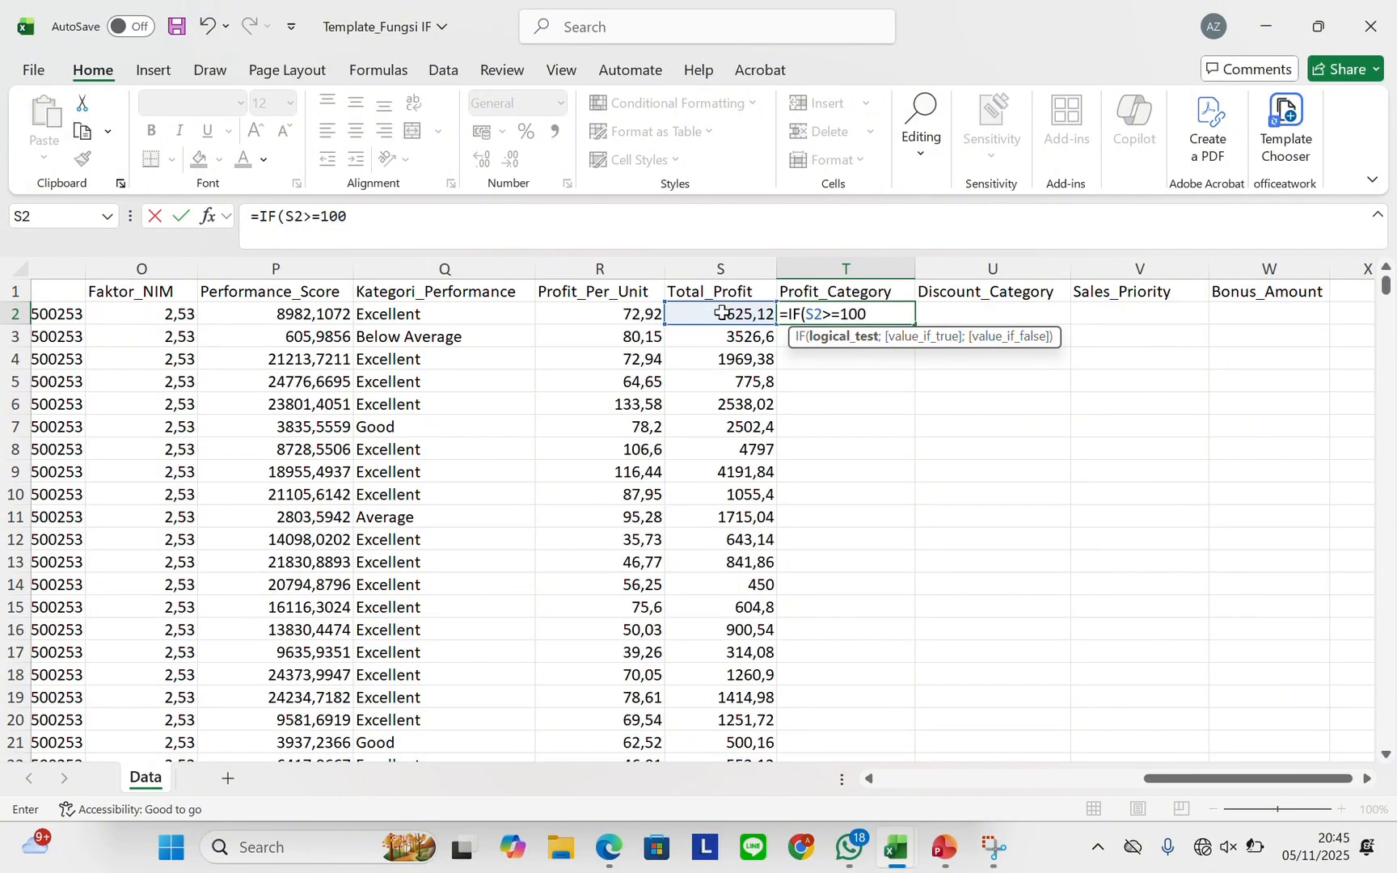
pyautogui.write('0;')
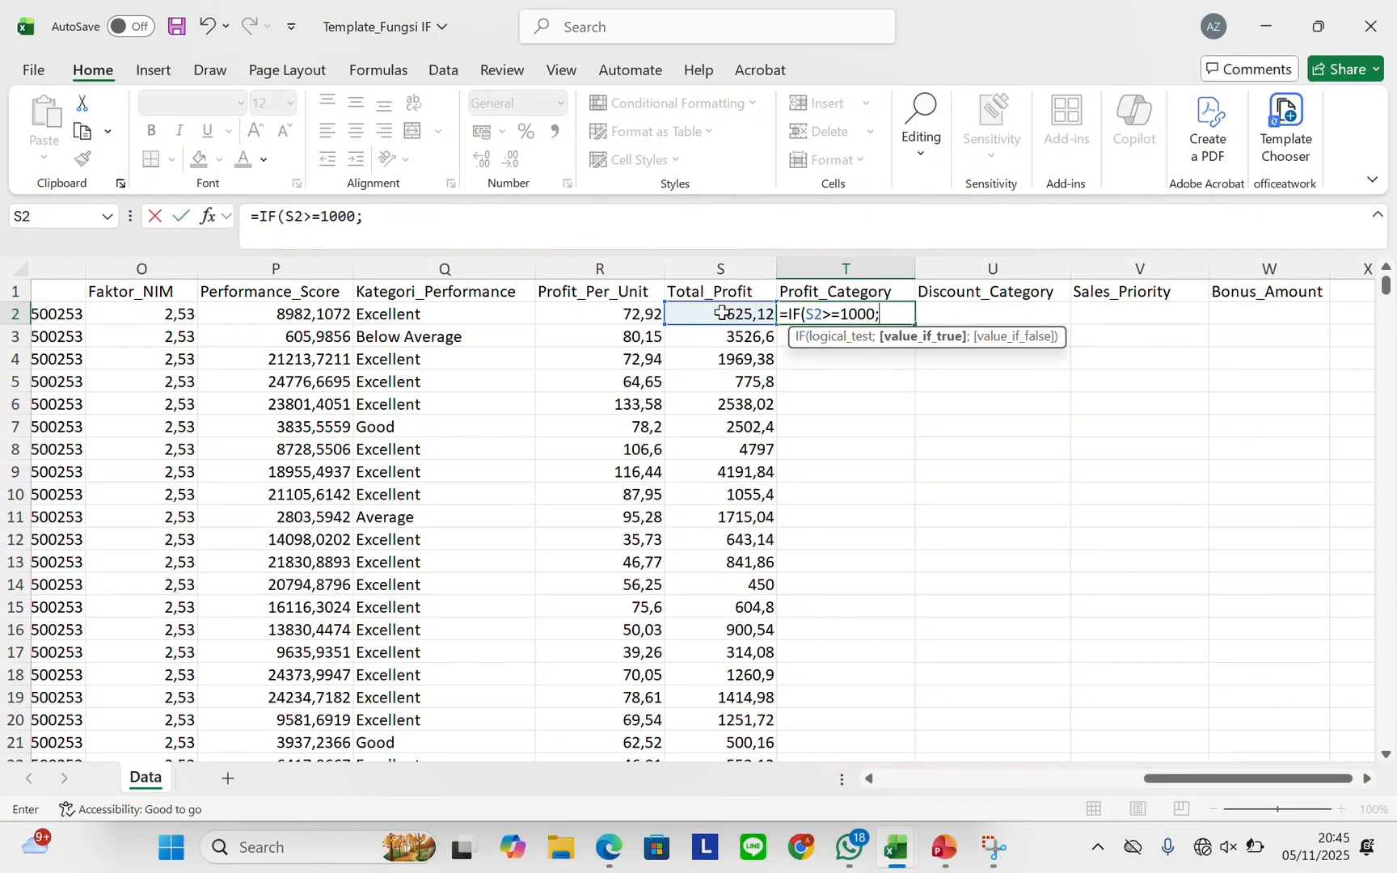
pyautogui.write('"High')
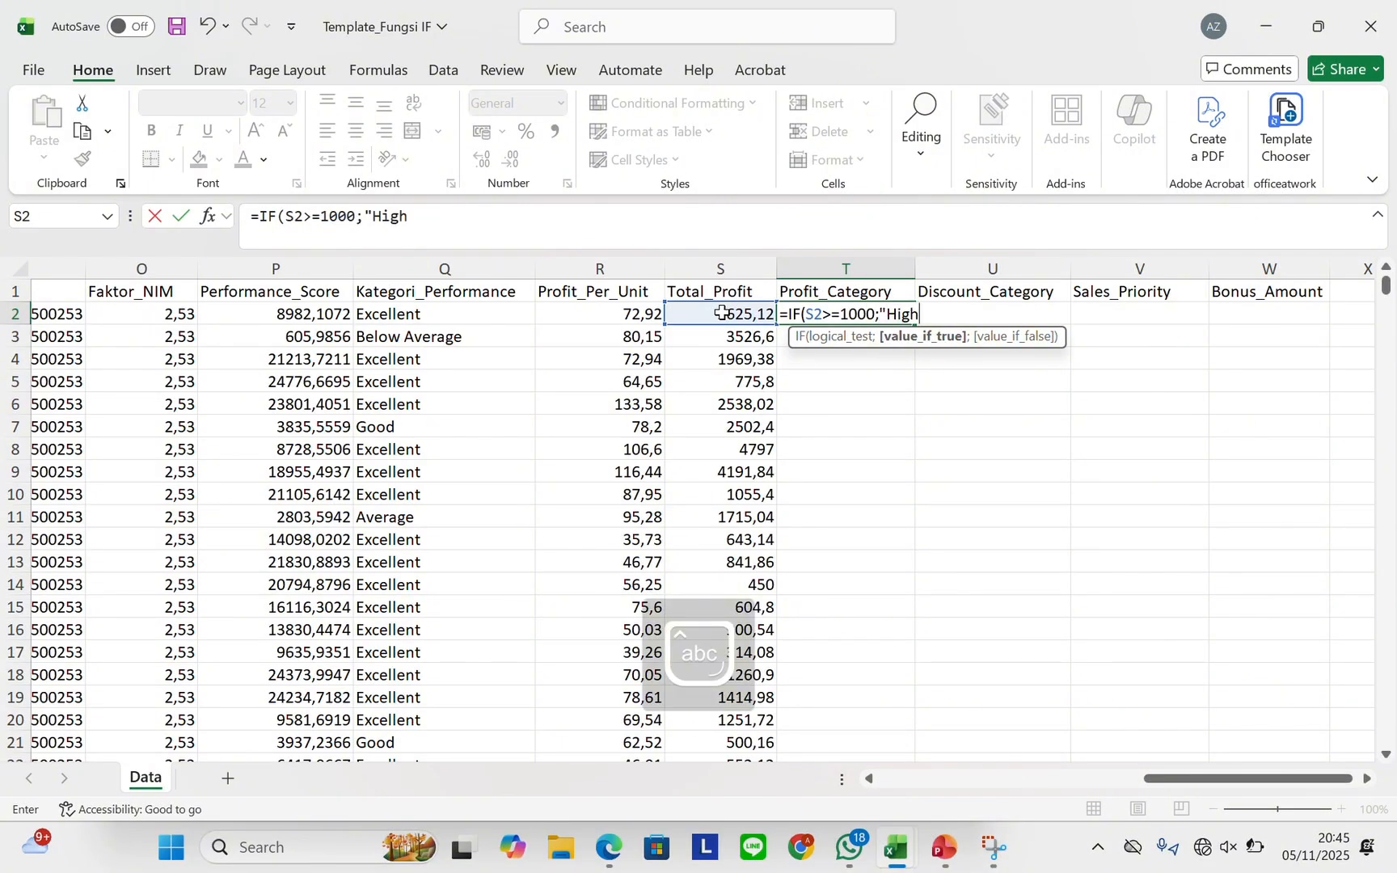
pyautogui.write(' Profit"')
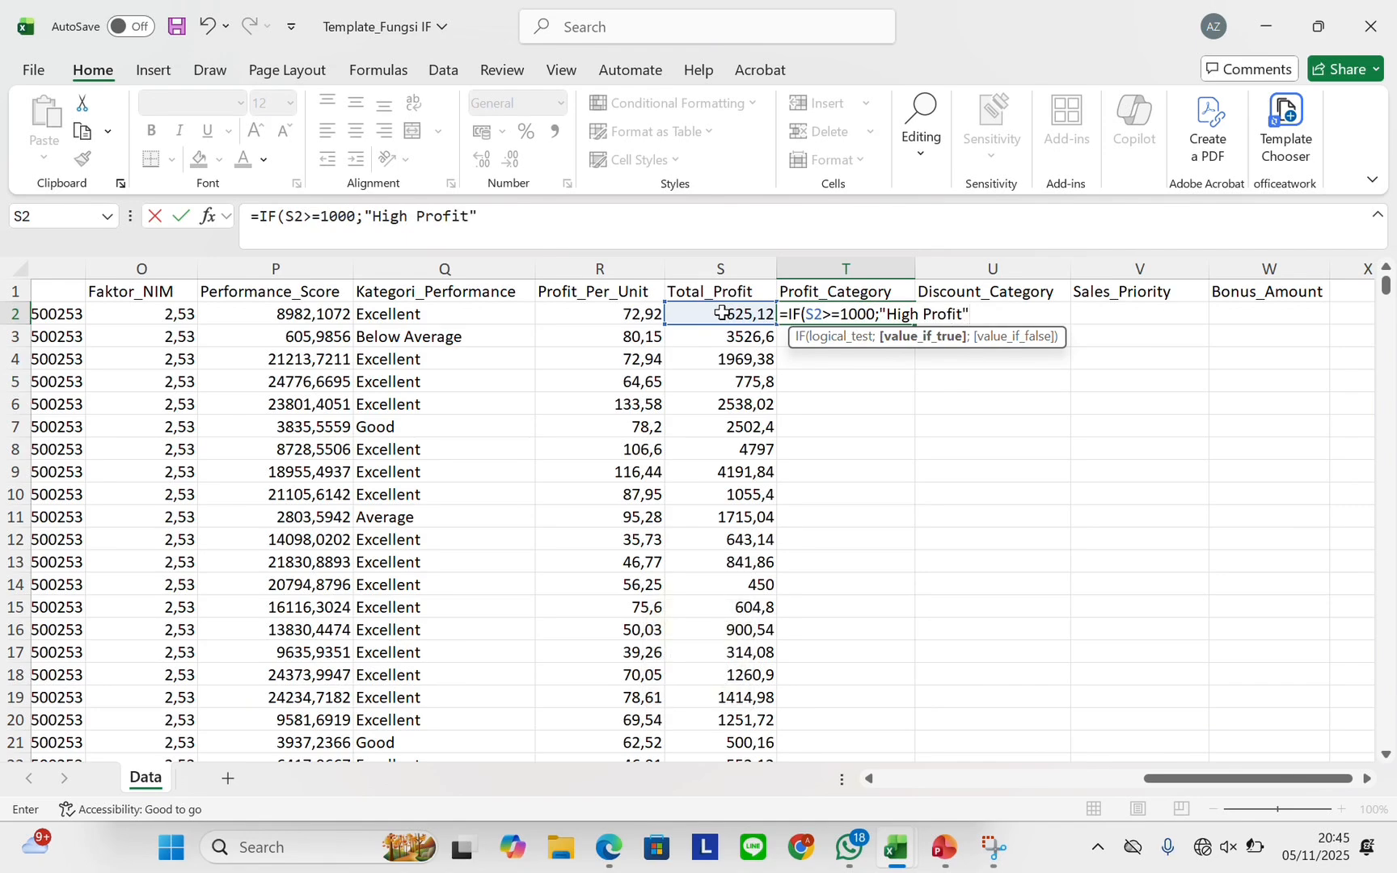
pyautogui.write(';IF')
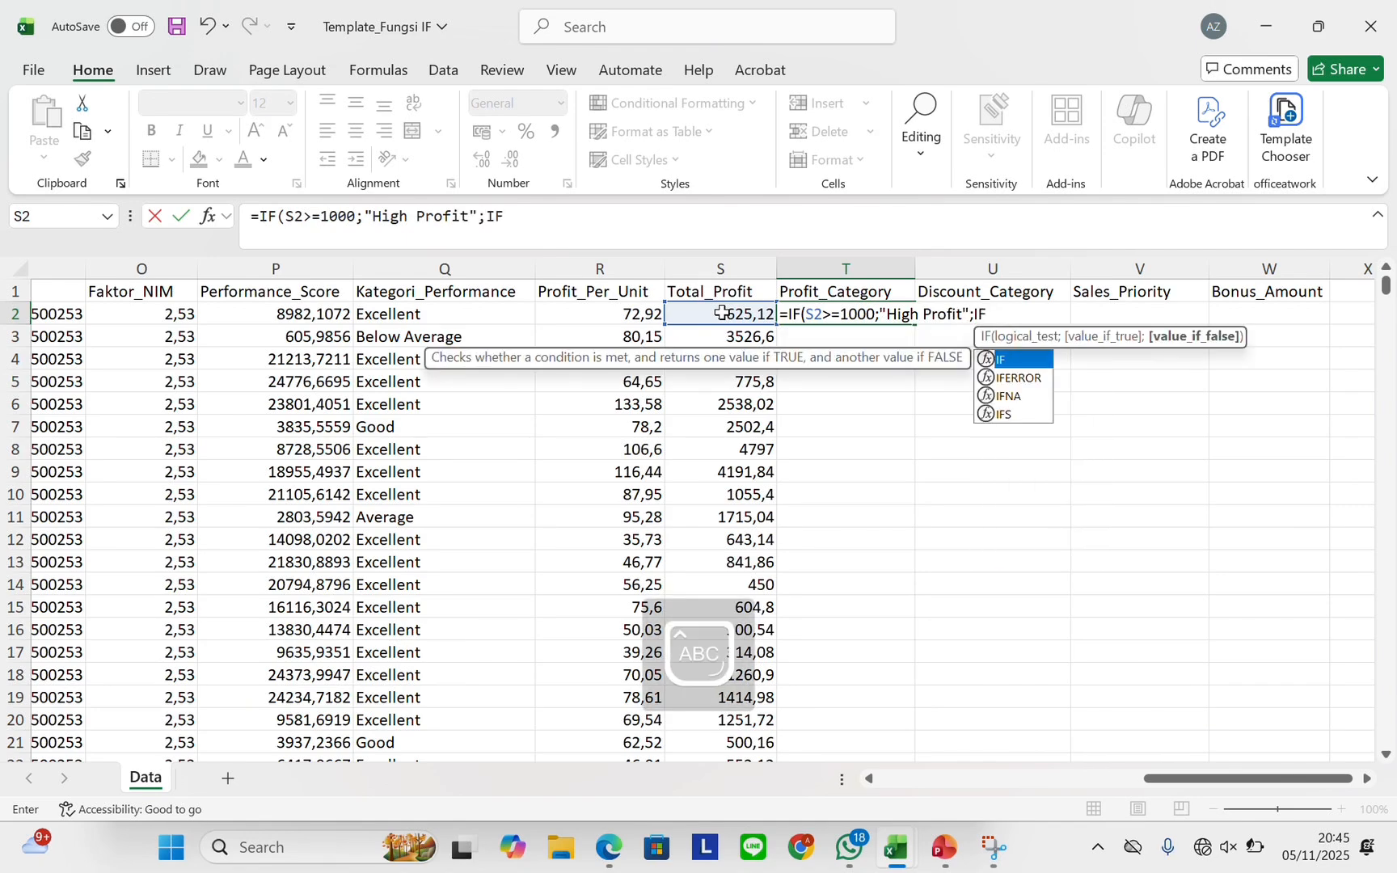
pyautogui.write('(')
pyautogui.write('S2>=500;"Medium";"Low Profit"))')
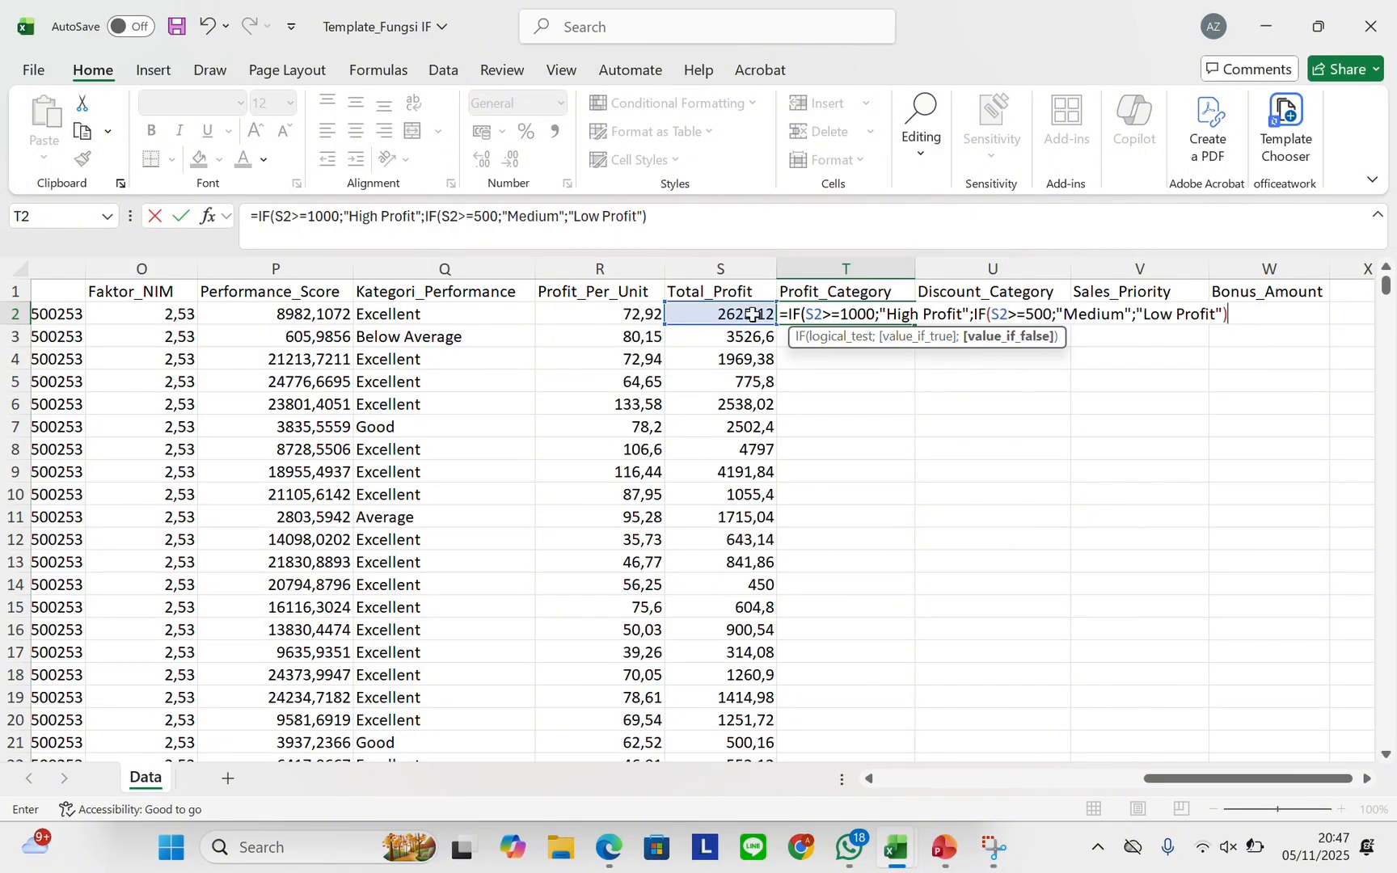
pyautogui.press('Return')
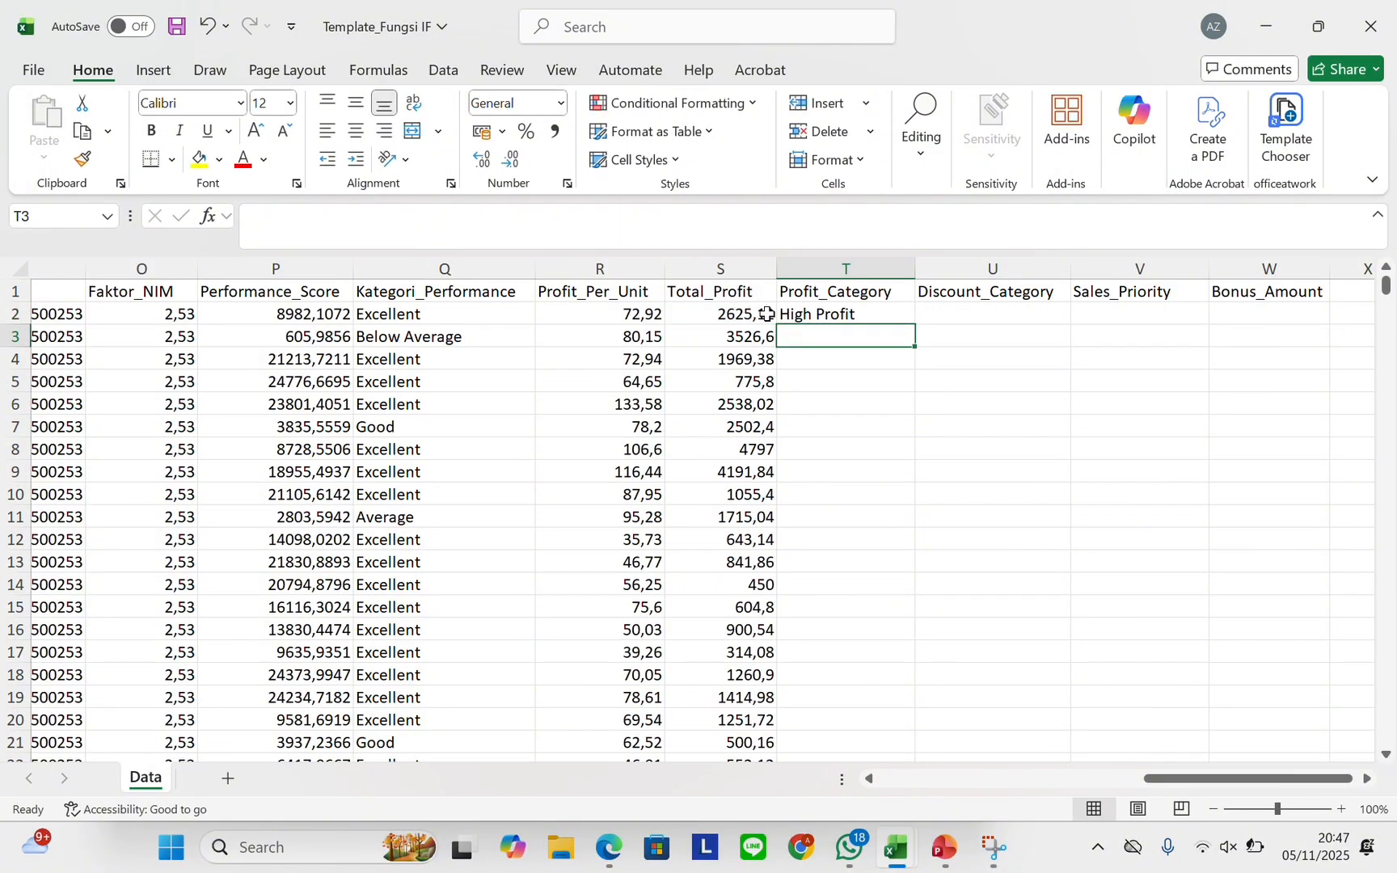
pyautogui.click(852, 313)
pyautogui.moveTo(852, 313)
pyautogui.mouseDown()
pyautogui.moveTo(917, 316)
pyautogui.moveTo(914, 331)
pyautogui.moveTo(913, 315)
pyautogui.mouseUp()
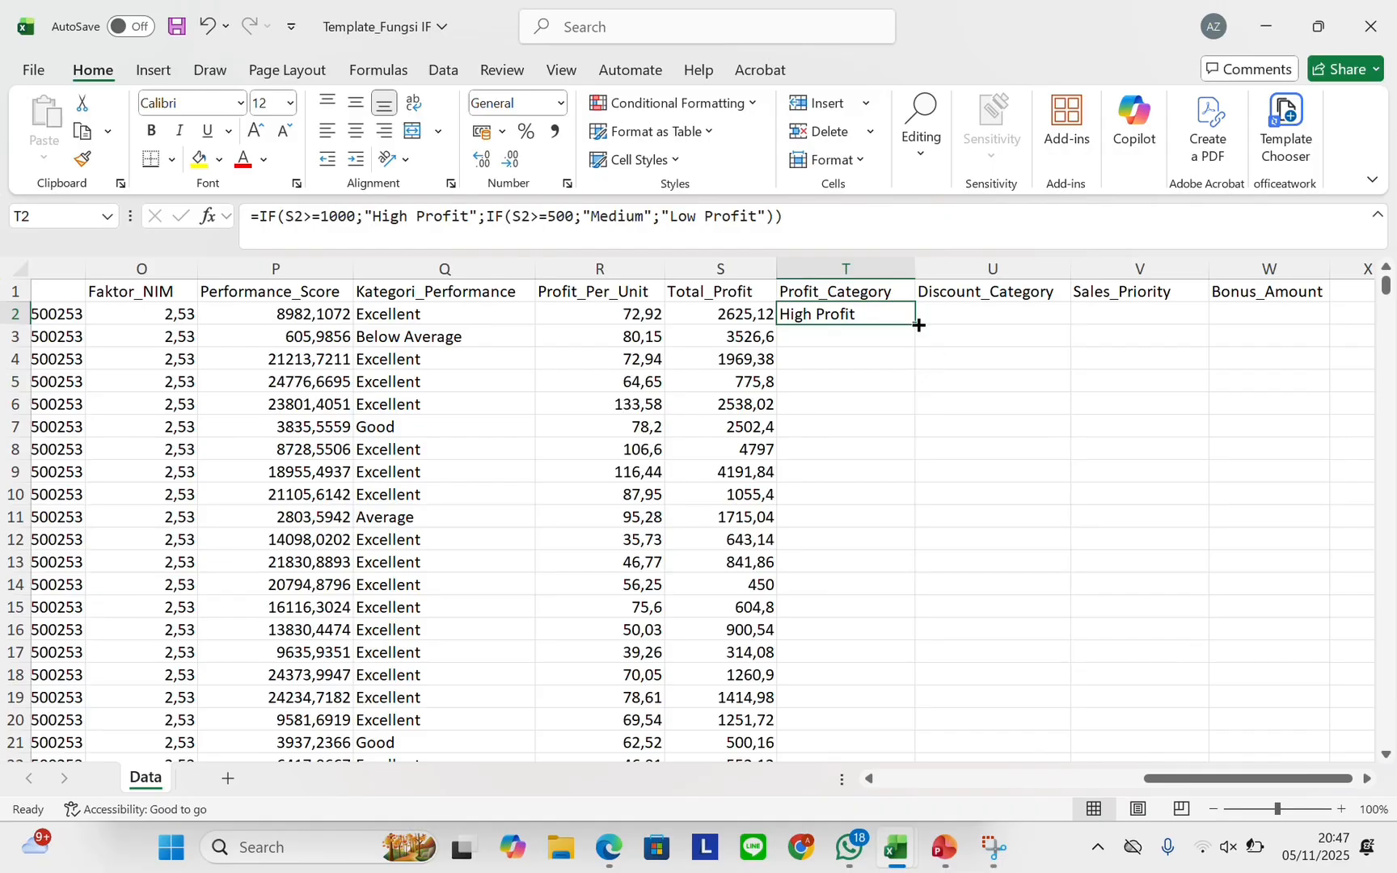
pyautogui.doubleClick(915, 324)
# Enter a nested IF on K2 in U2 (0,15 High, >=0,05 Medium, >0 Low, else No Discount) and fill it down
pyautogui.click(967, 315)
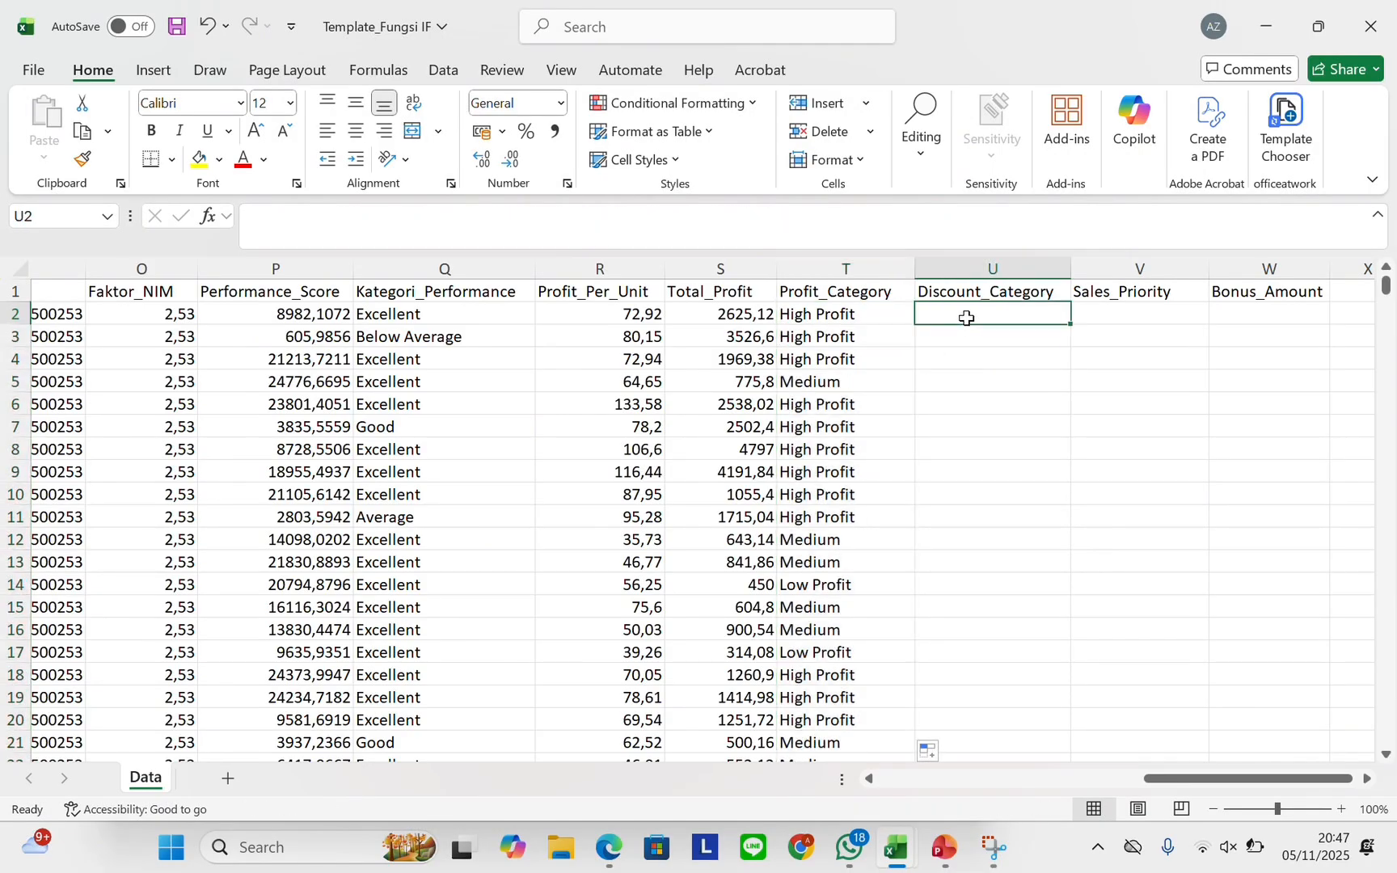
pyautogui.write('=IF')
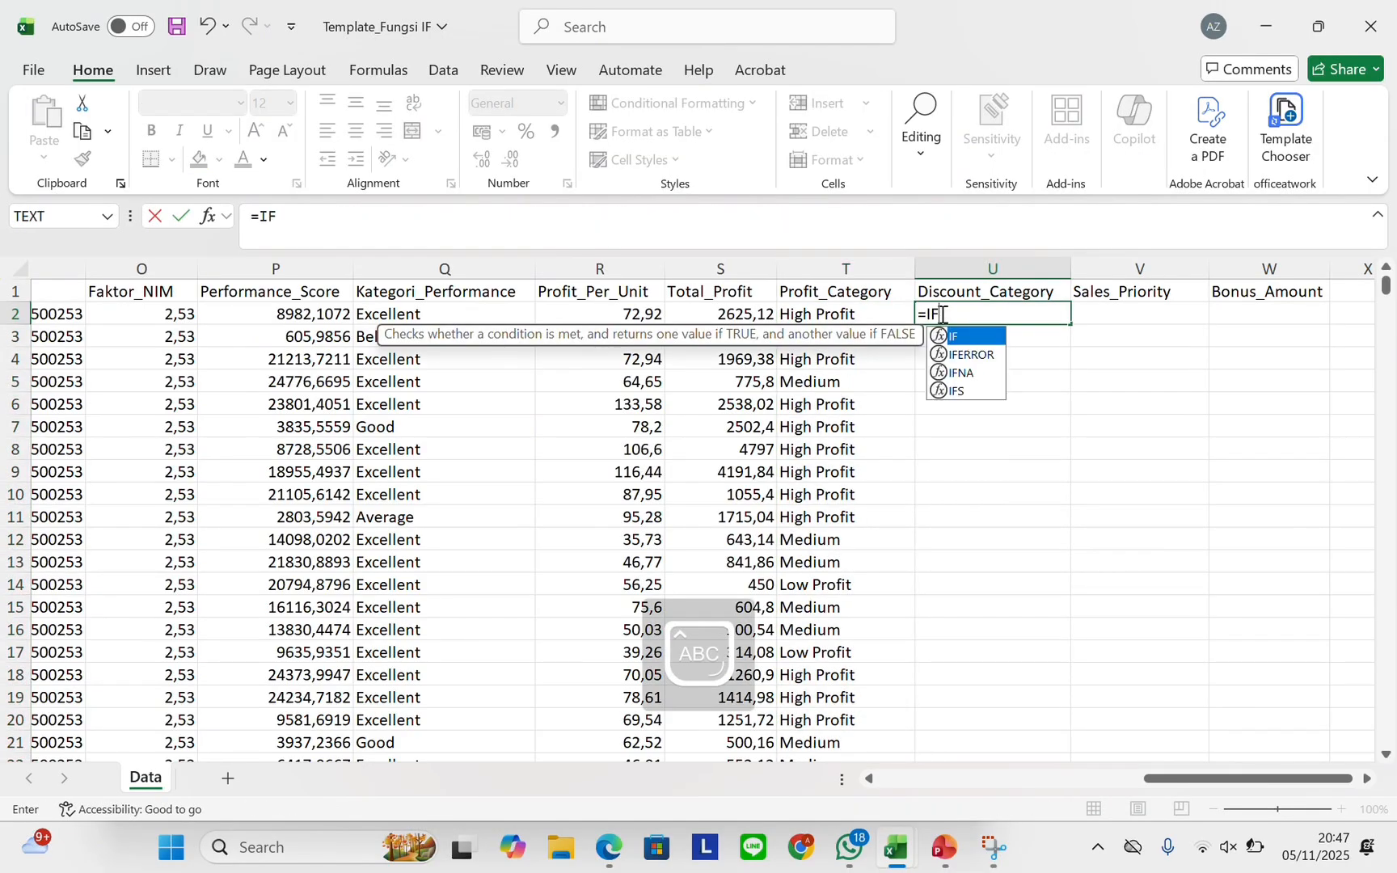
pyautogui.write('(')
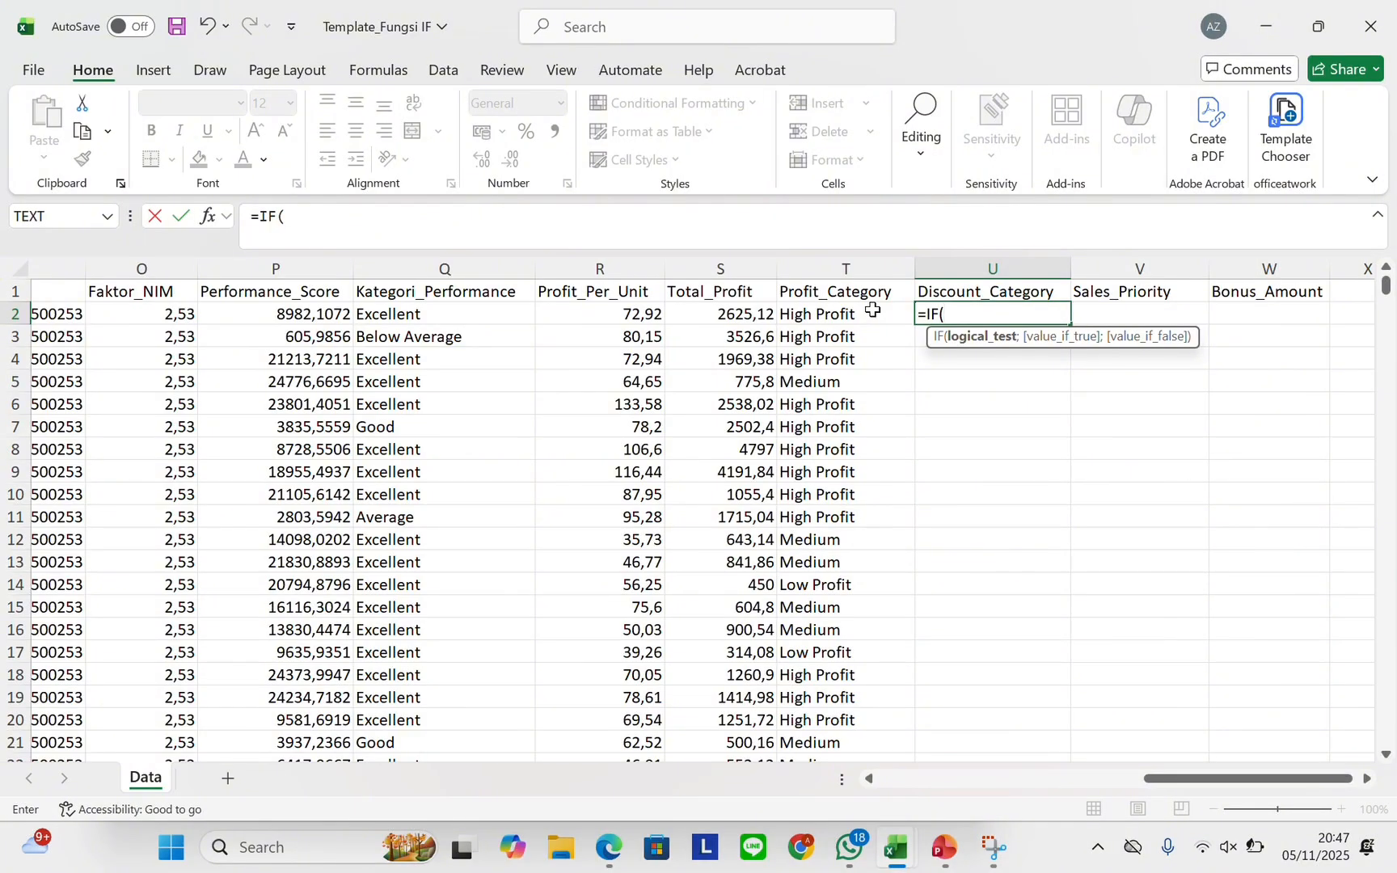
pyautogui.hscroll(-5, 488, 320)
pyautogui.click(378, 315)
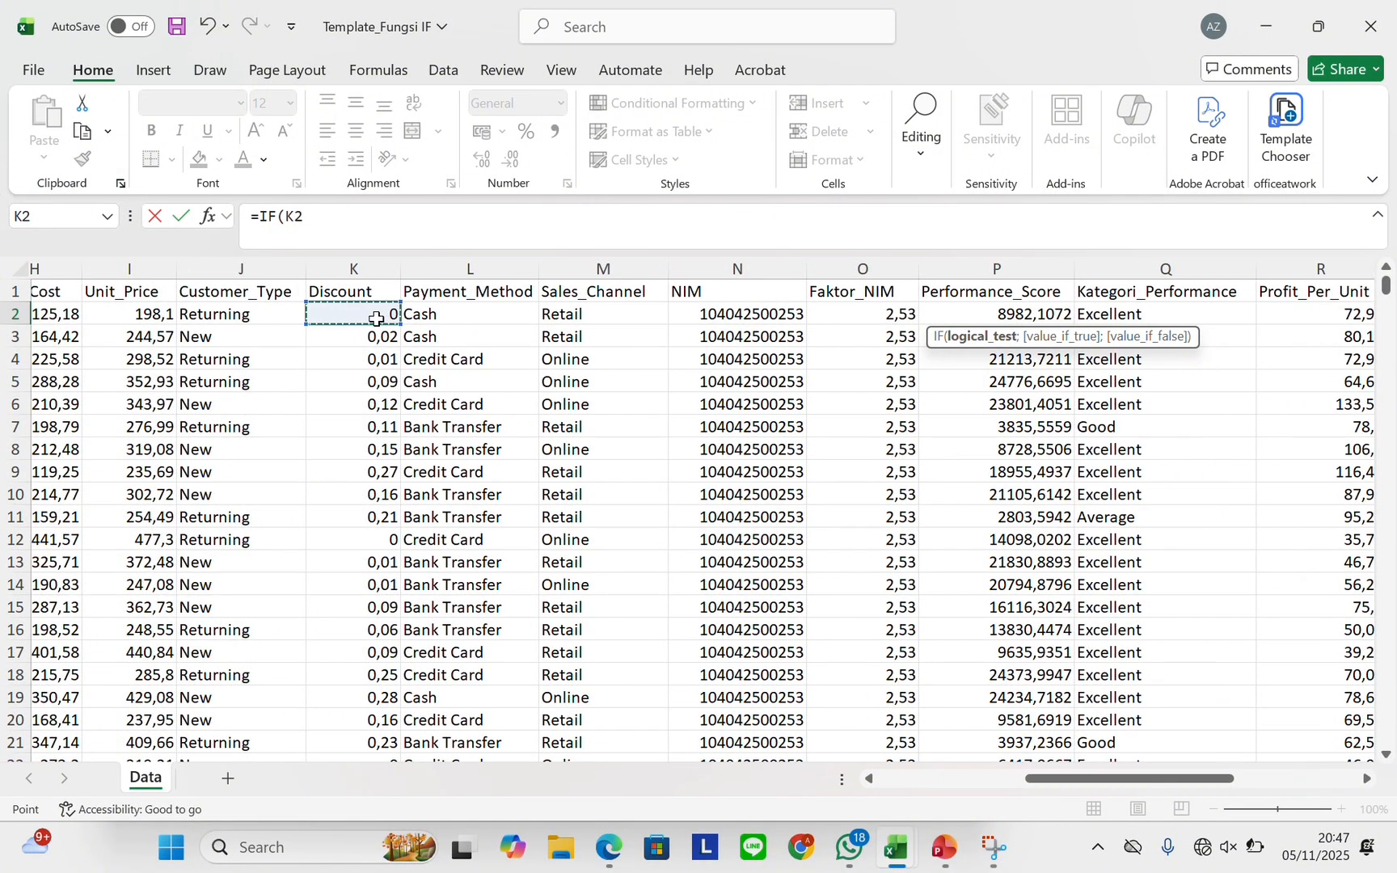
pyautogui.hscroll(4, 376, 318)
pyautogui.hscroll(3, 376, 318)
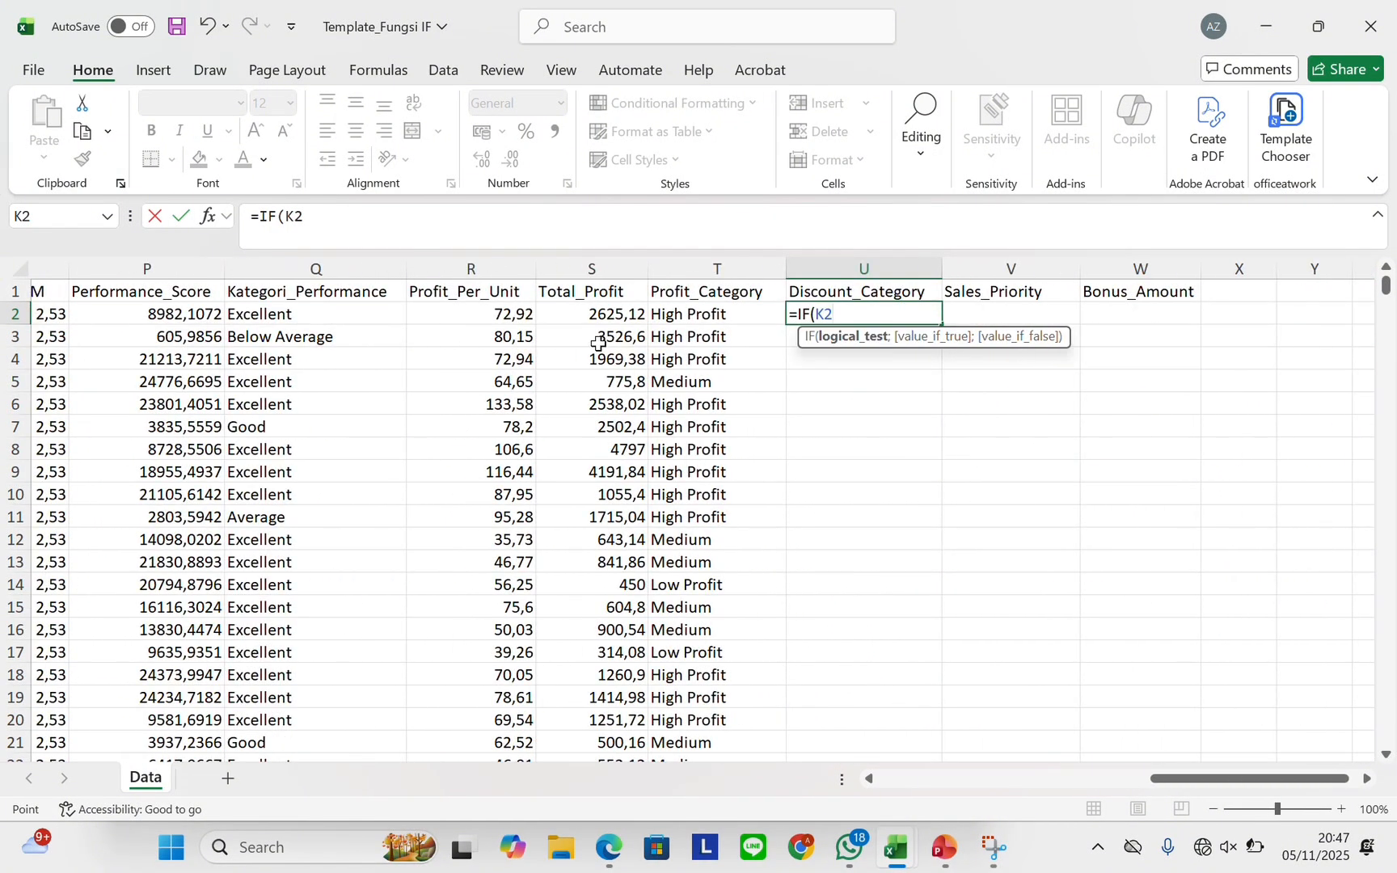
pyautogui.write('=0,15;')
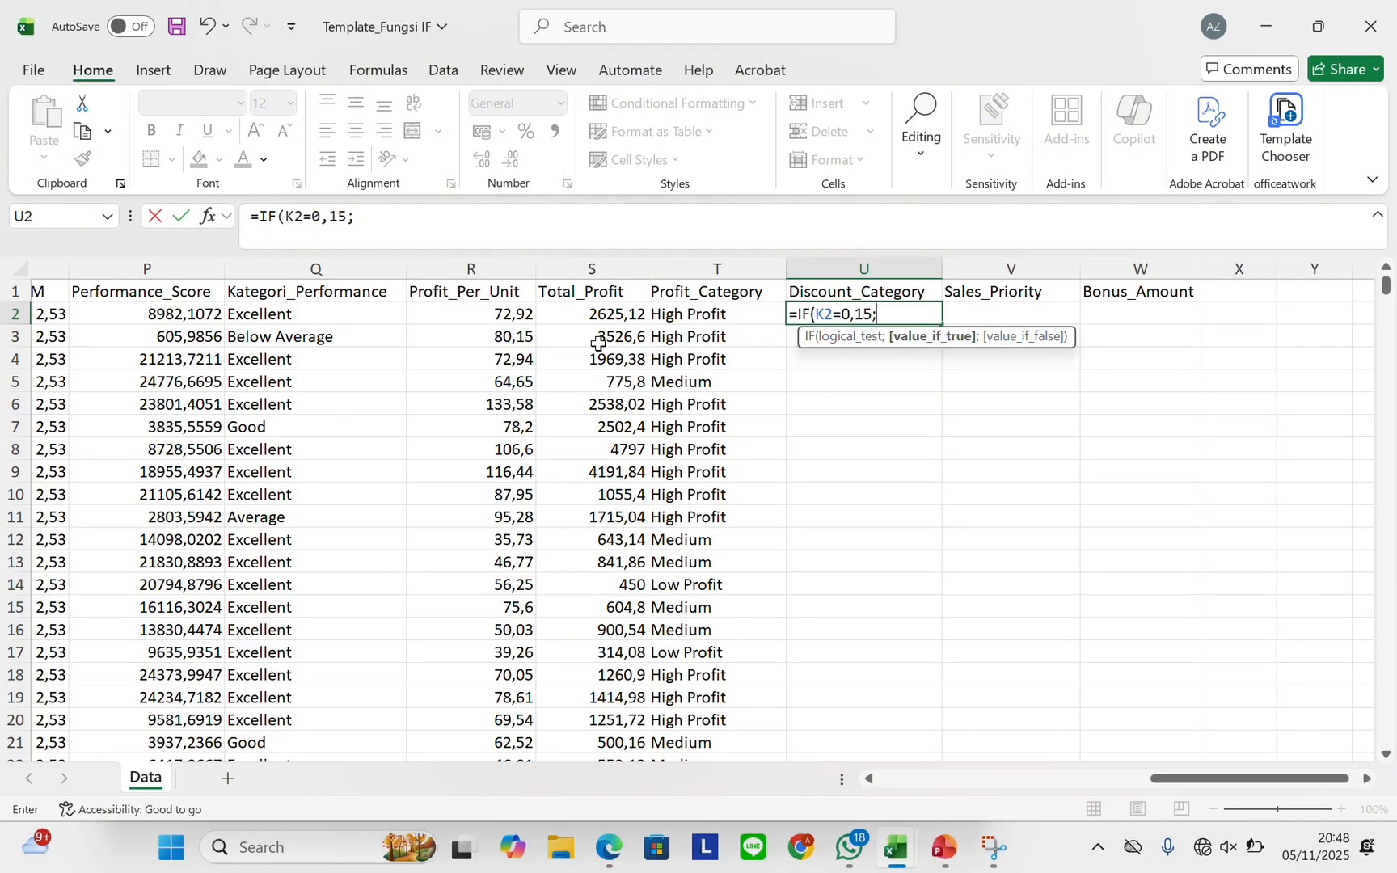
pyautogui.write('"High')
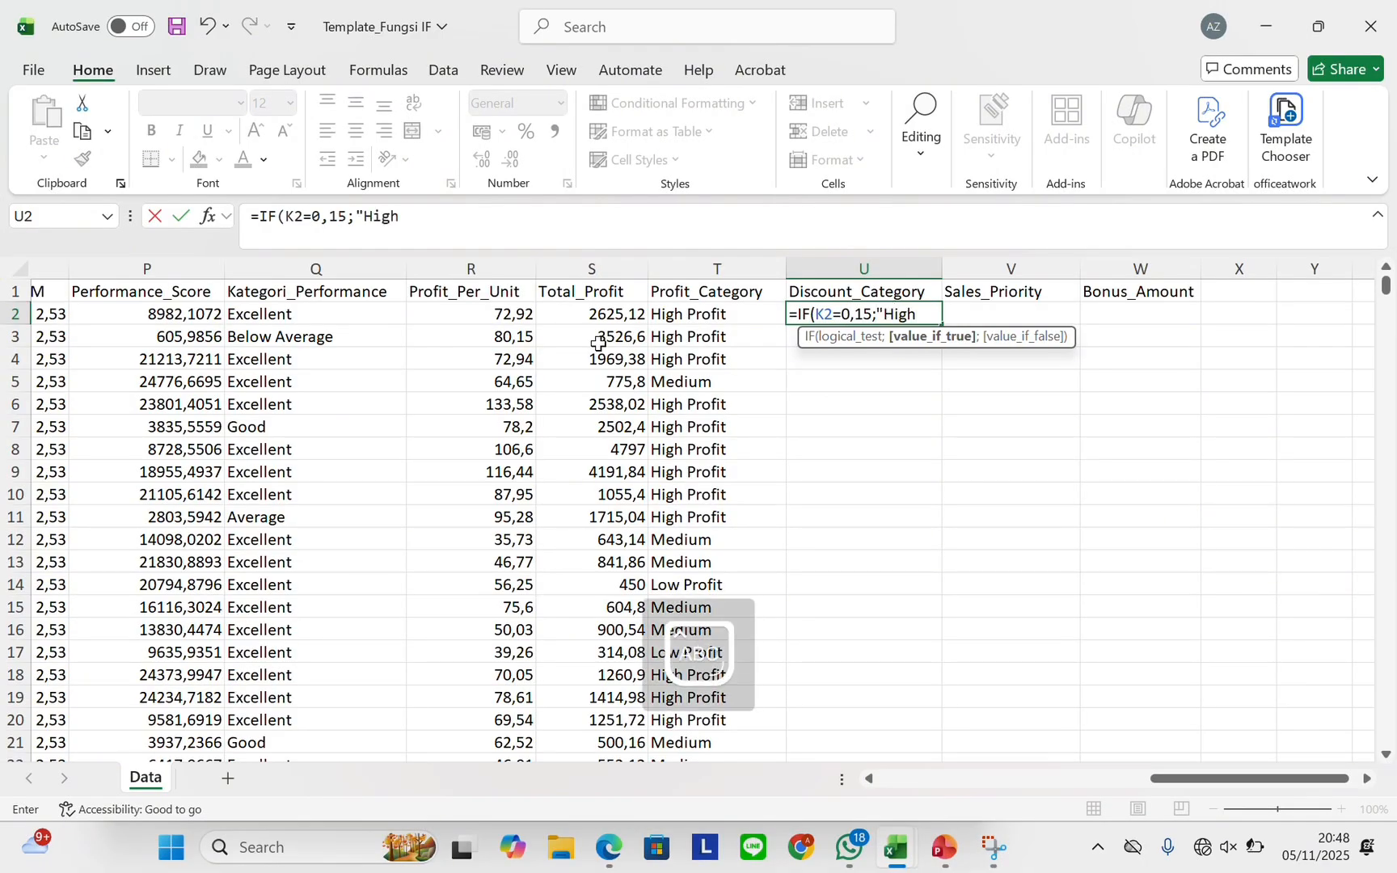
pyautogui.write(' Profit')
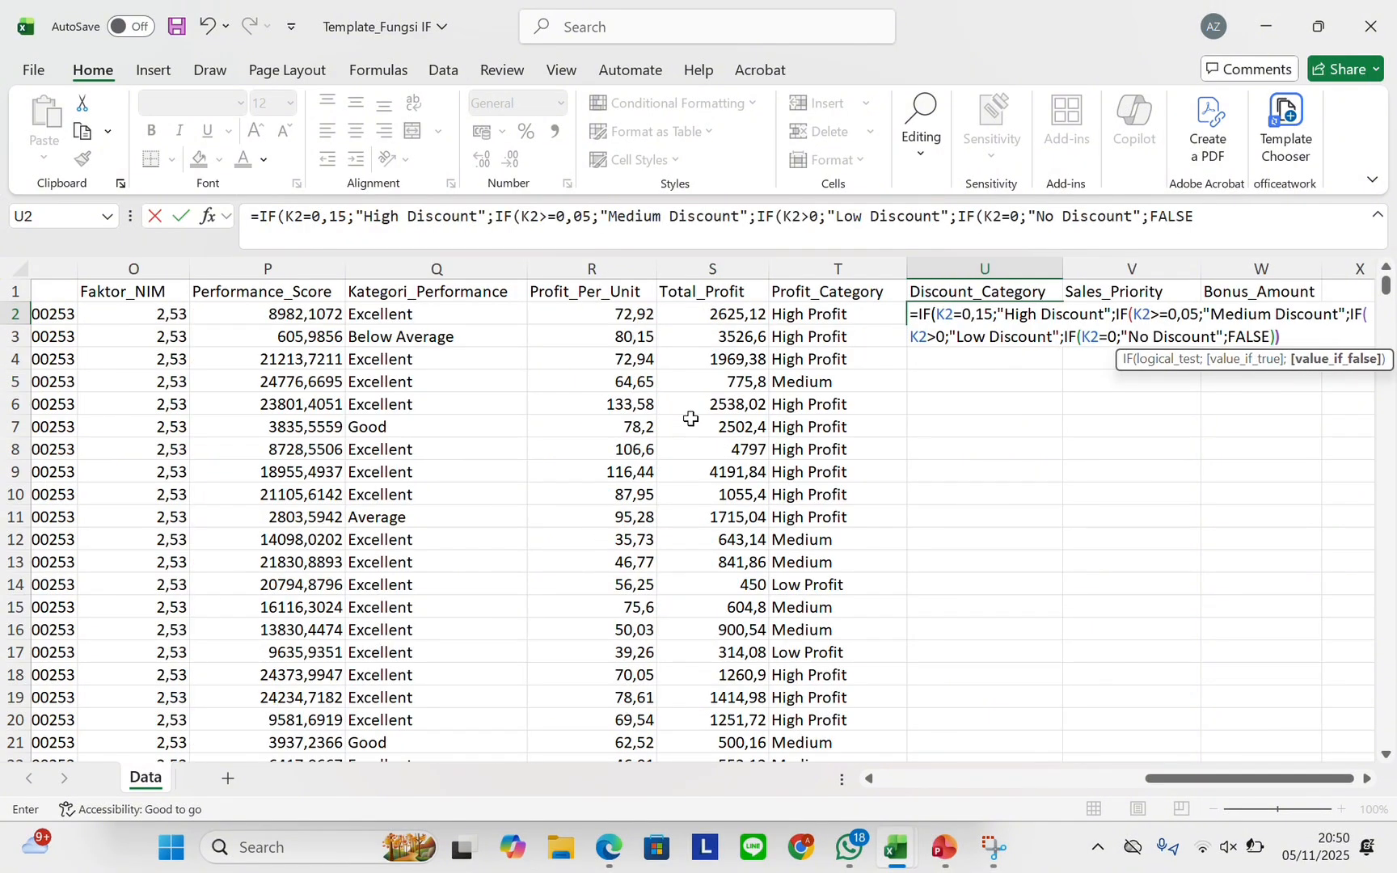
pyautogui.write('))')
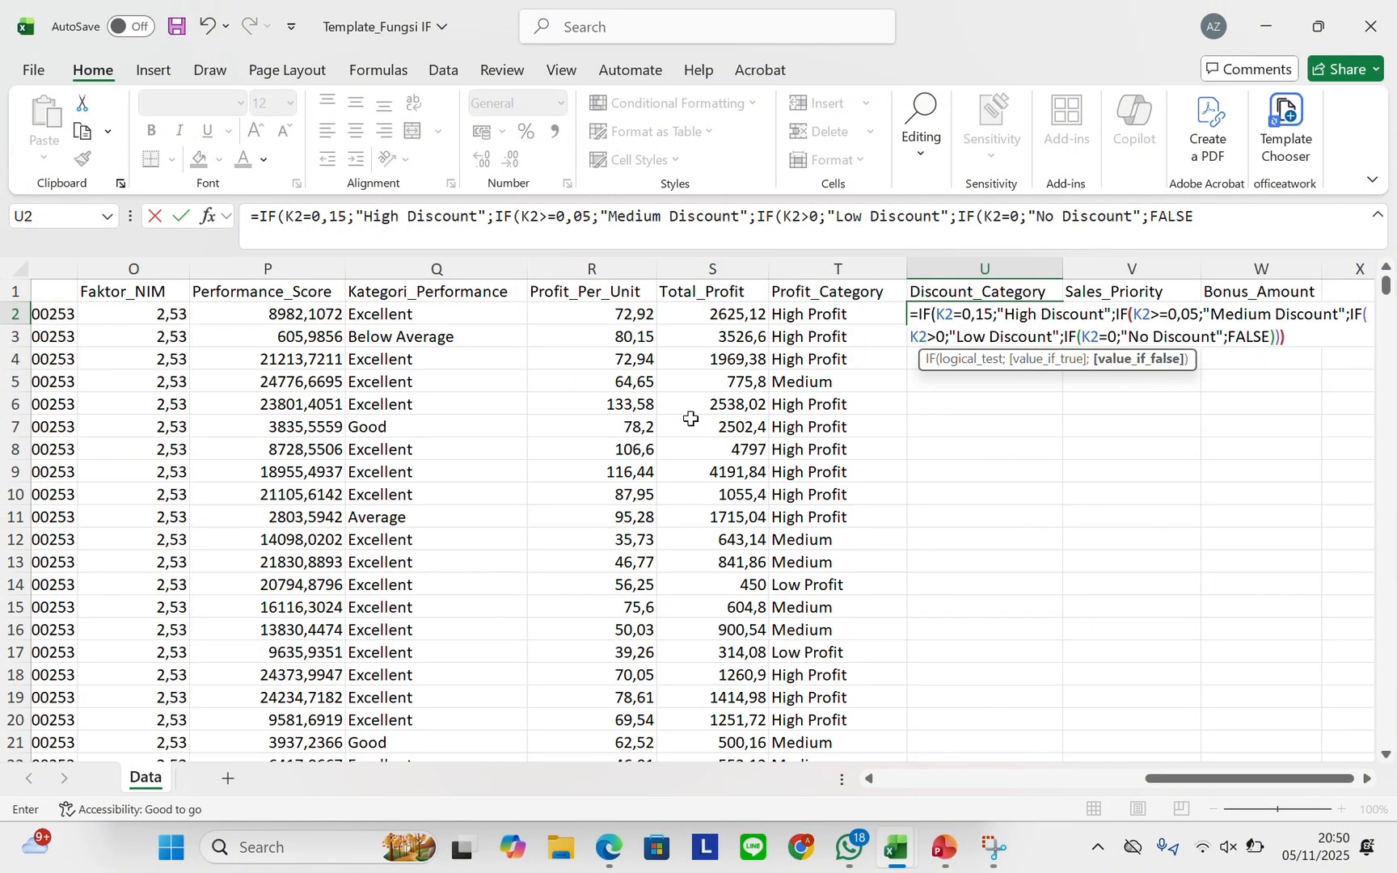
pyautogui.press('Return')
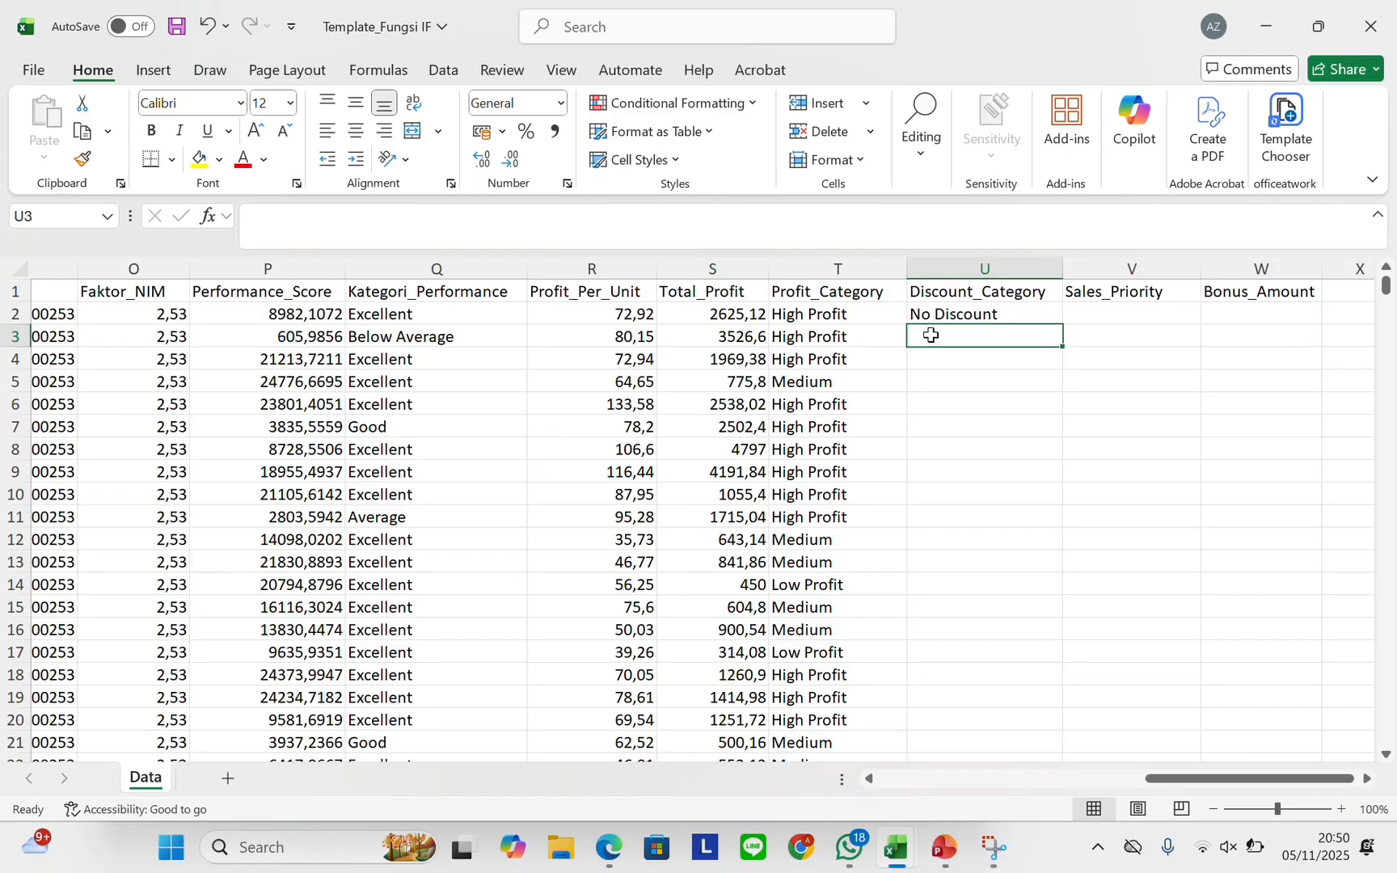
pyautogui.moveTo(972, 314); pyautogui.dragTo(1048, 314)
pyautogui.doubleClick(1063, 324)
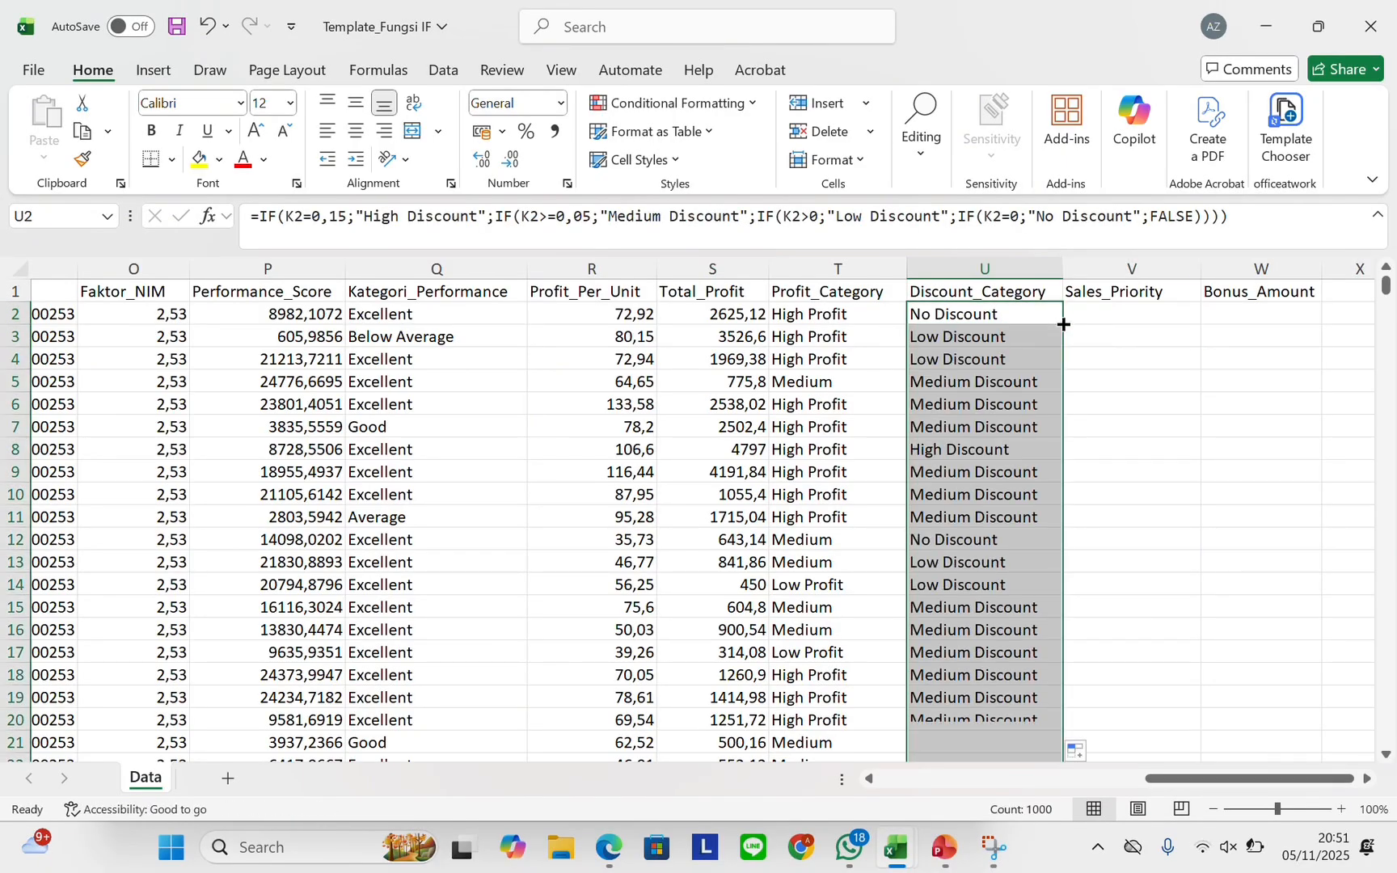
pyautogui.hscroll(2, 1061, 325)
# Start the V2 Sales_Priority formula with IF(AND(G2="Electronics";F2>=30 conditions
pyautogui.click(993, 318)
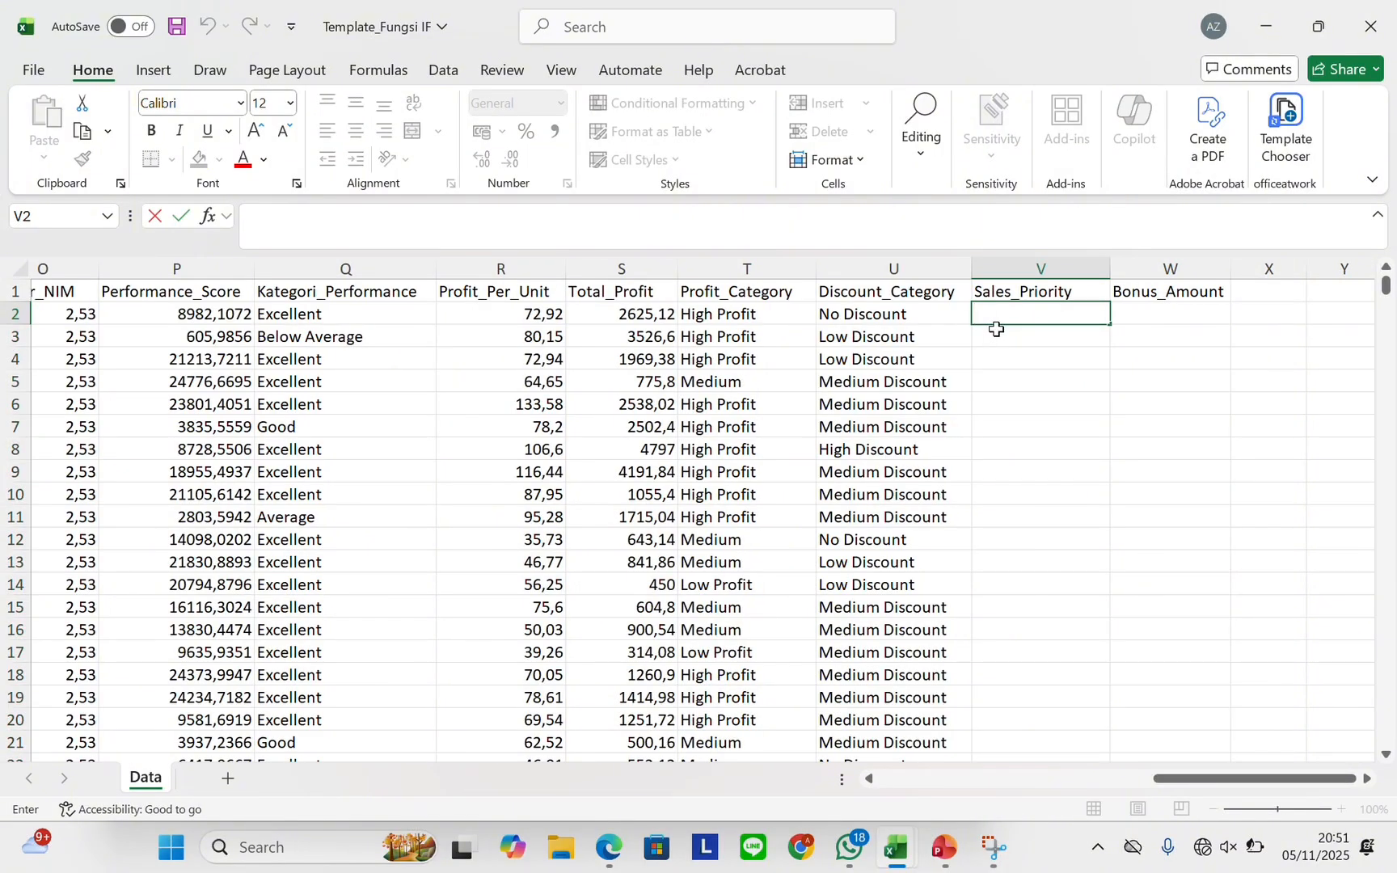
pyautogui.write('=IF')
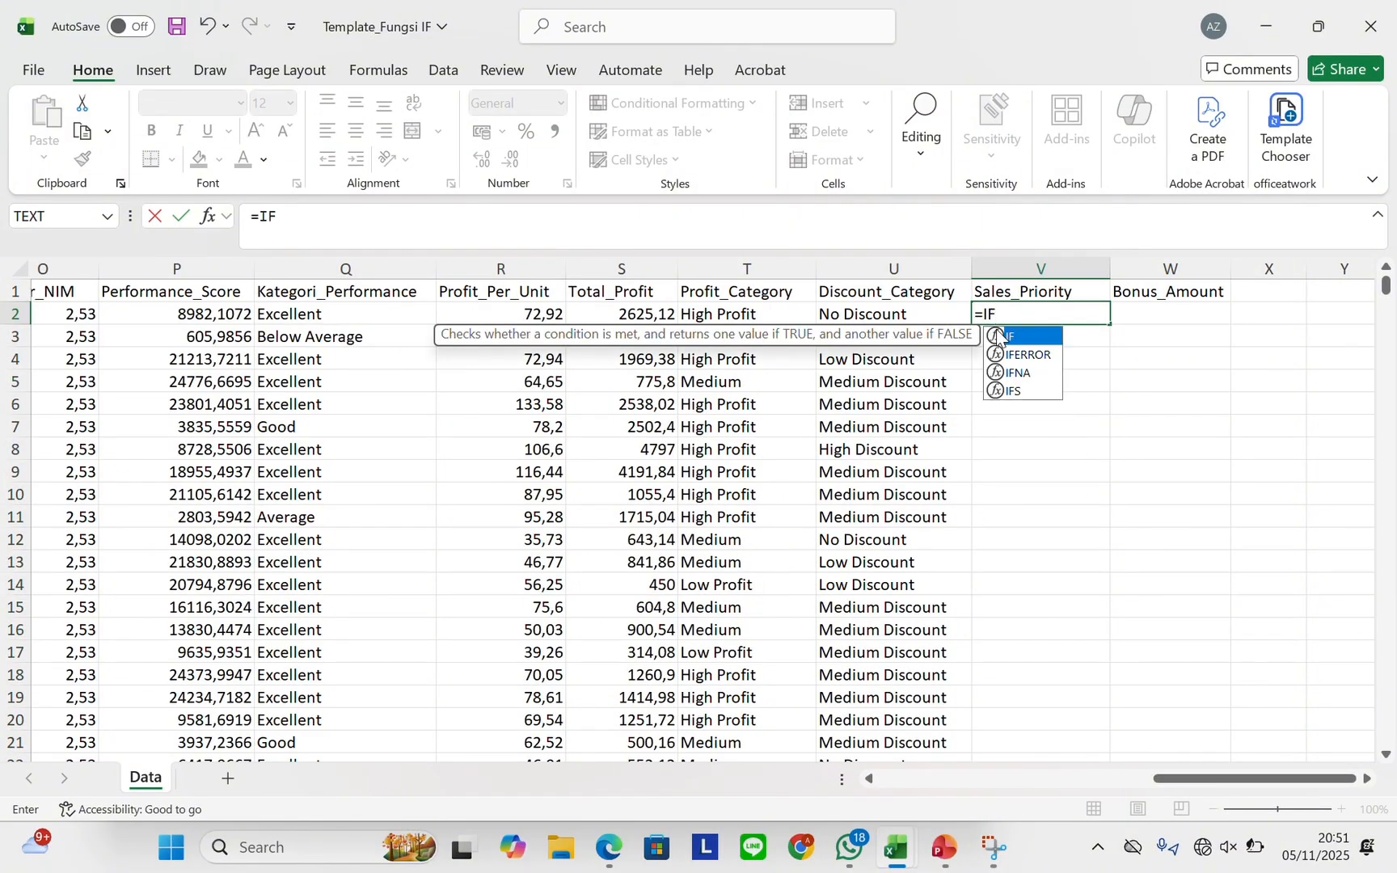
pyautogui.write('(AND(')
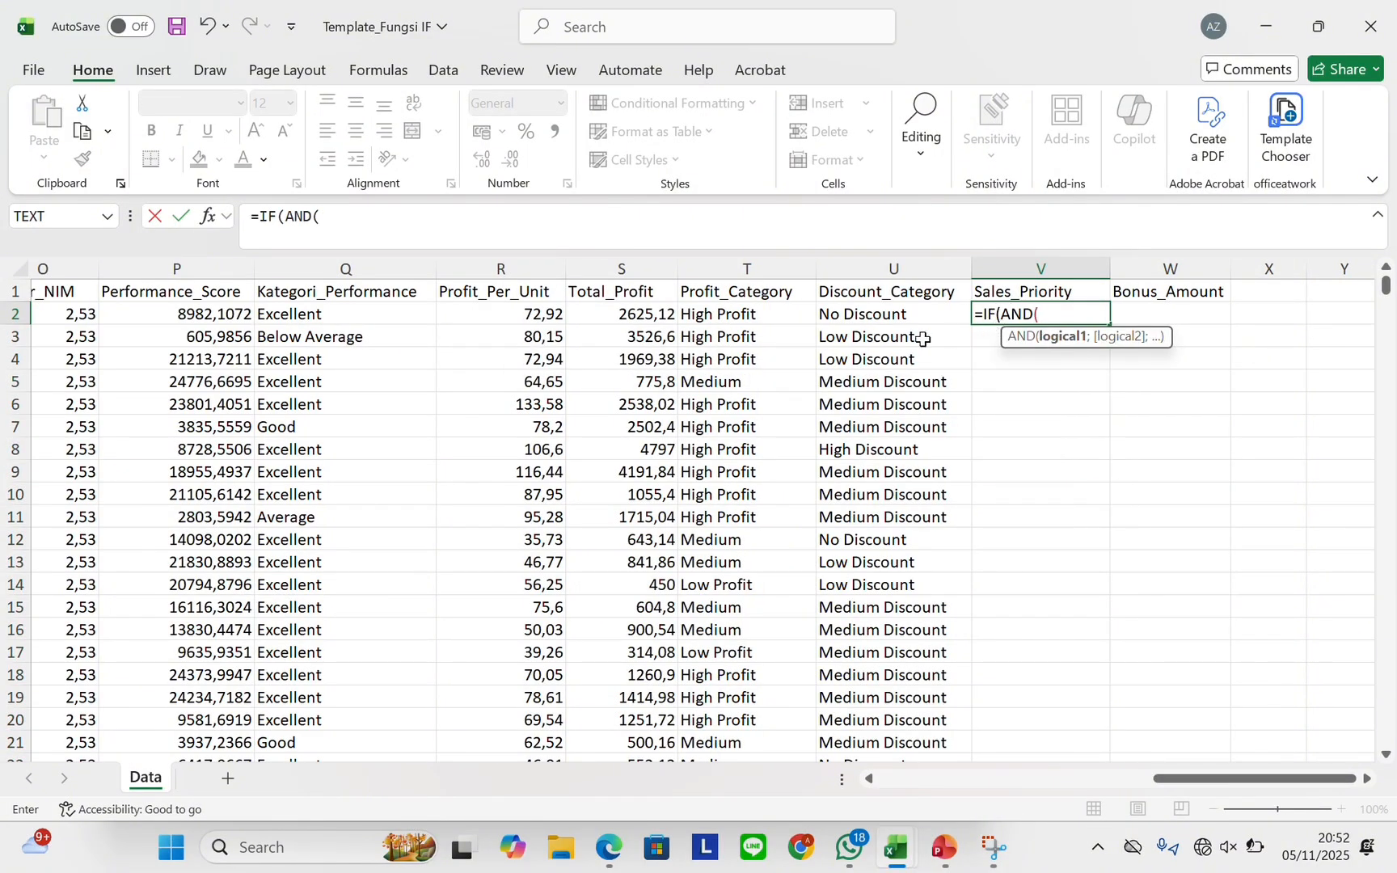
pyautogui.hscroll(-6, 561, 319)
pyautogui.click(278, 316)
pyautogui.hscroll(5, 279, 322)
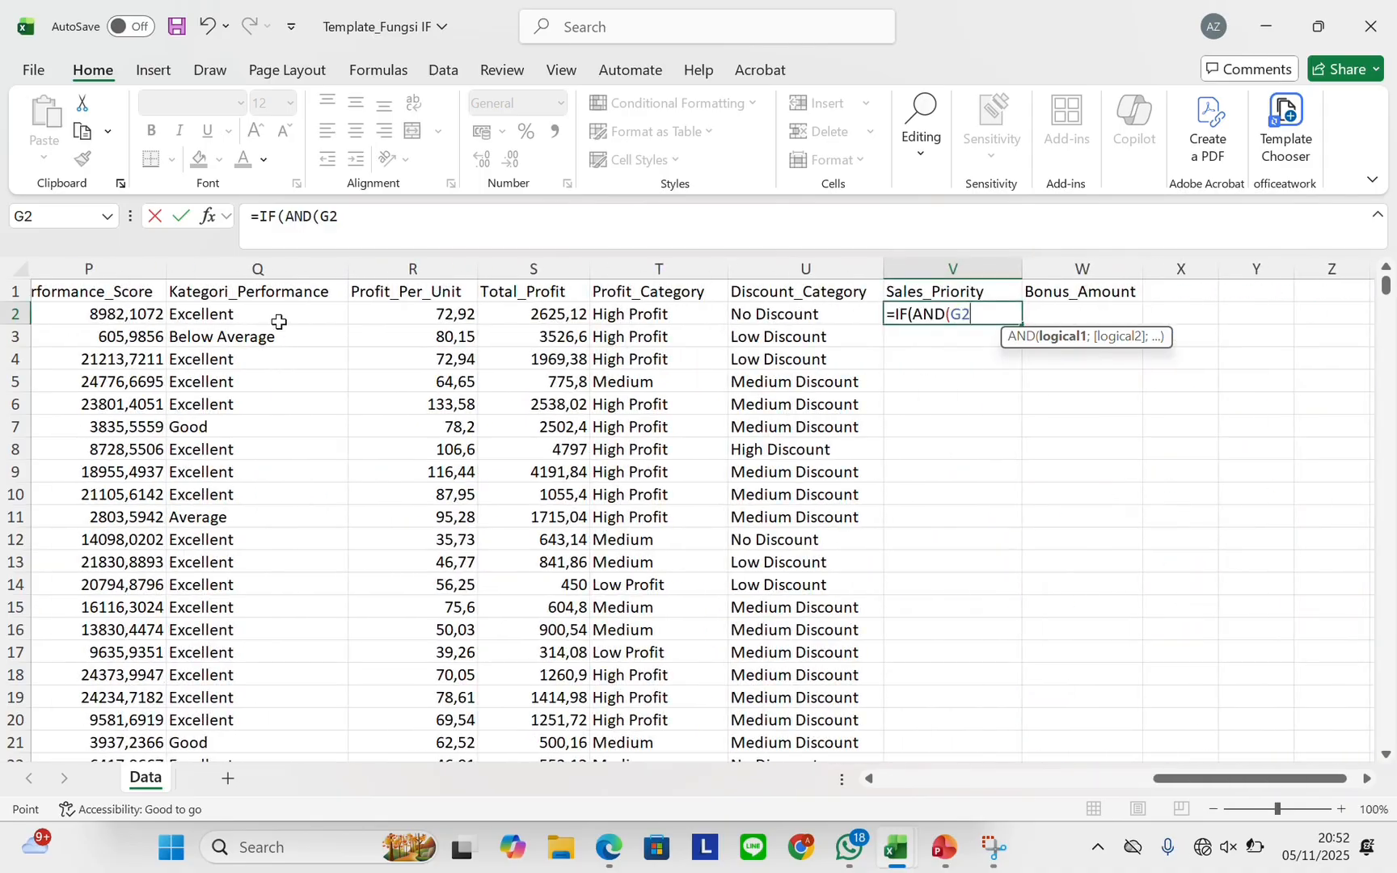
pyautogui.write('="Electroni')
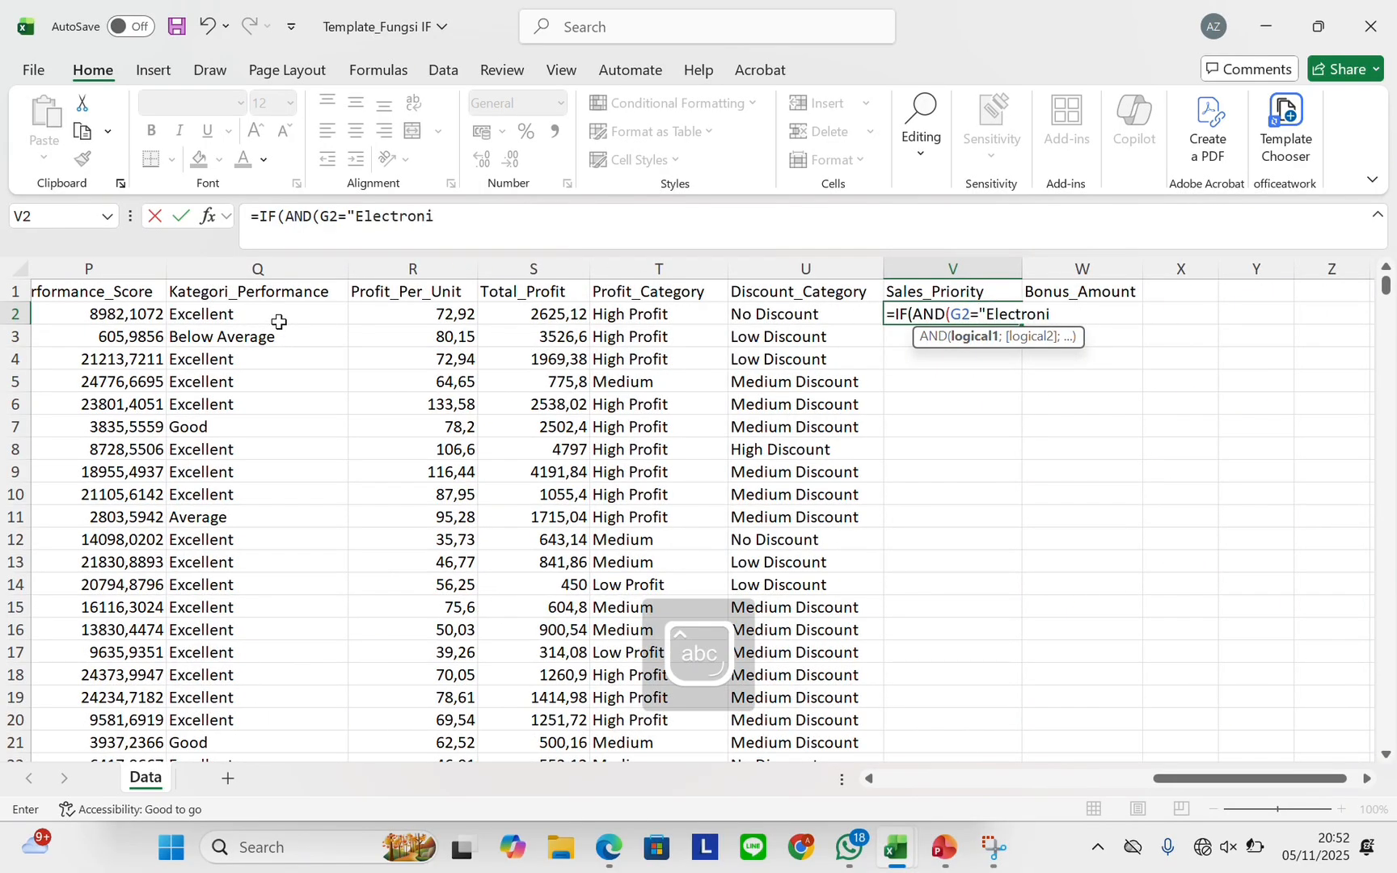
pyautogui.write('cs";')
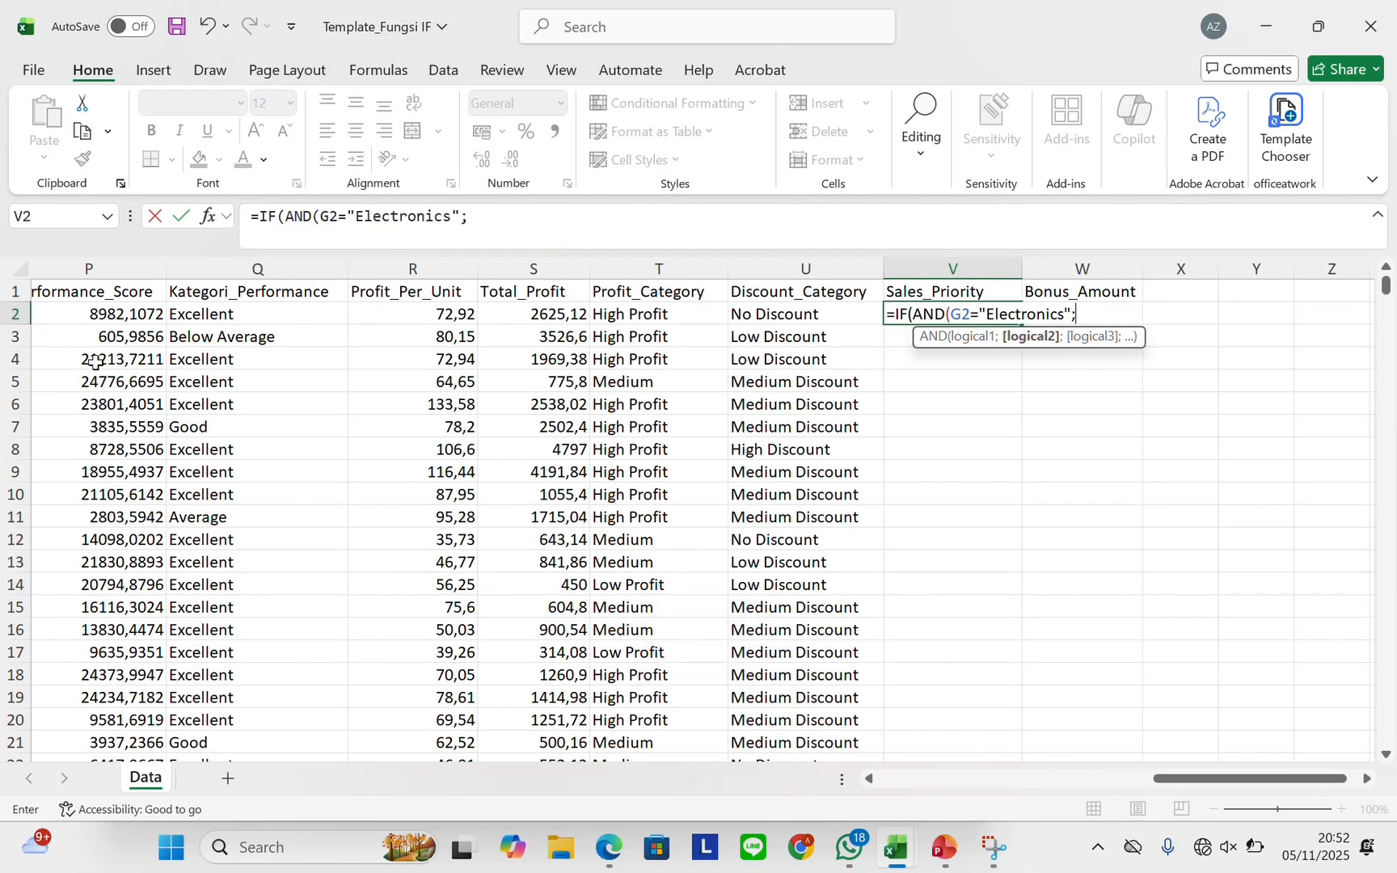
pyautogui.hscroll(-6, 275, 319)
pyautogui.click(273, 313)
pyautogui.hscroll(6, 271, 314)
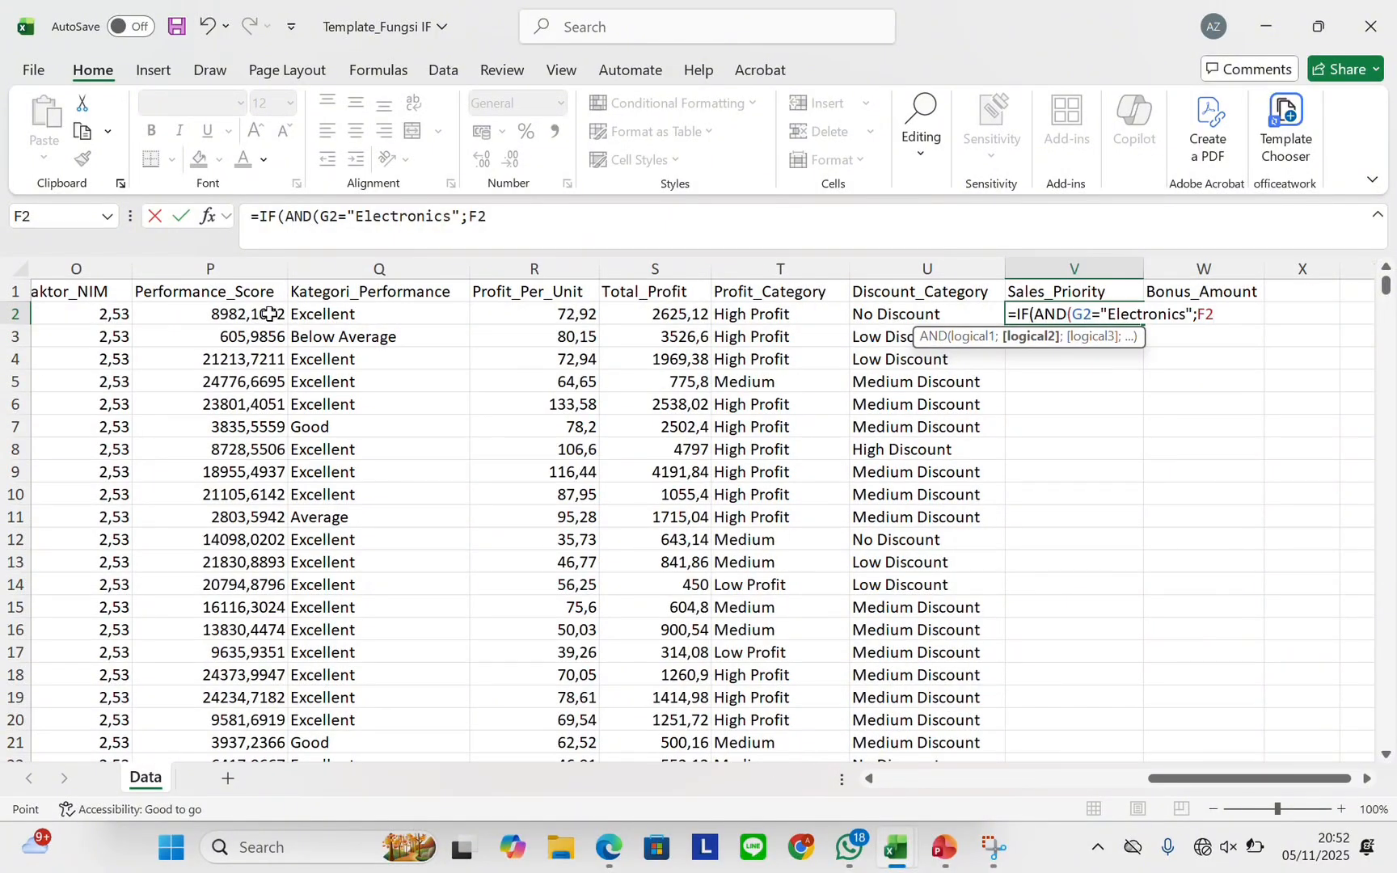
pyautogui.write('>')
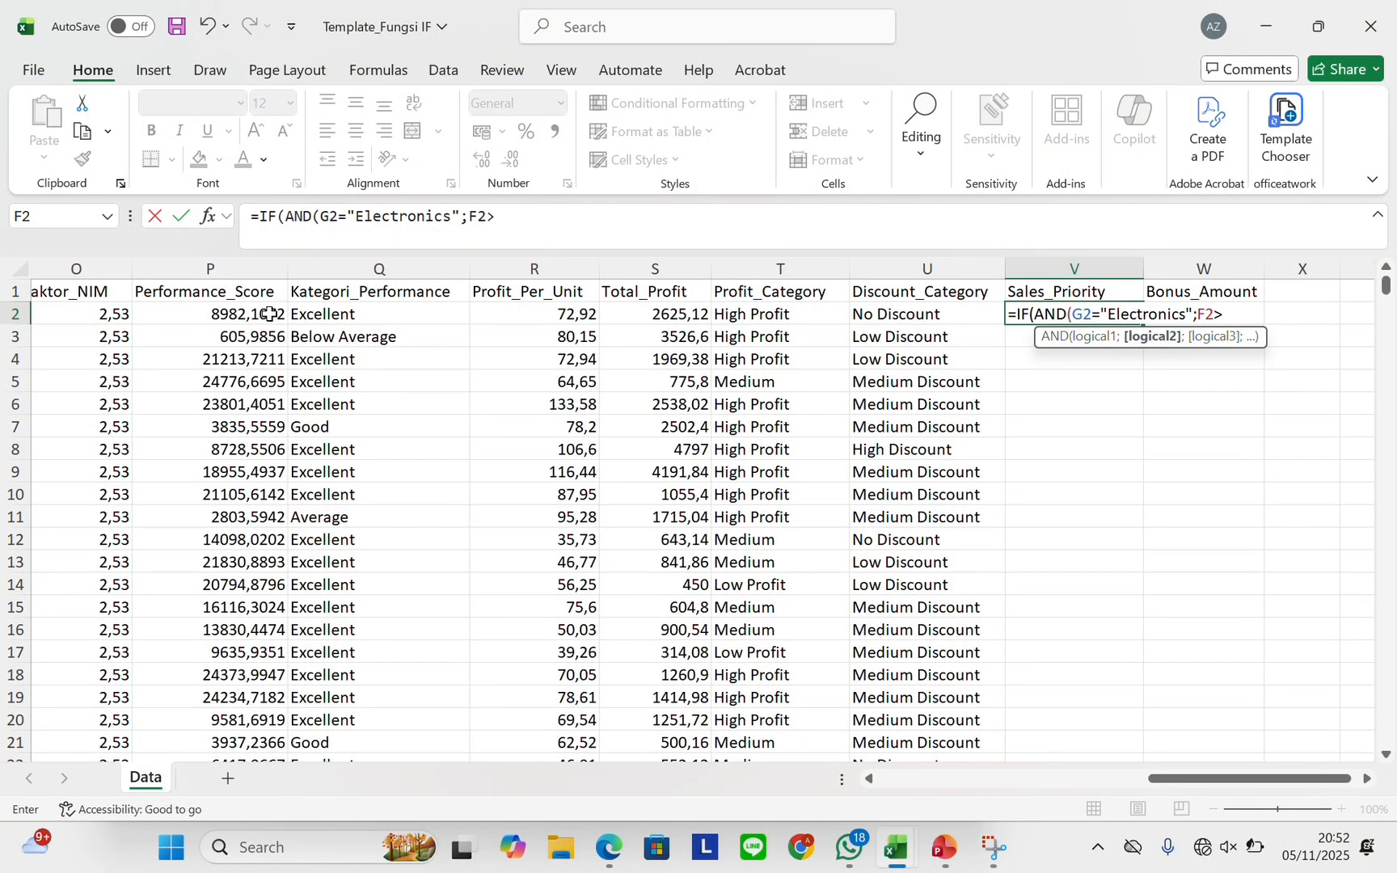
pyautogui.write('=30;')
# Add the M2="Omline" condition, finish with "Priority D", and fill the formula down column V
pyautogui.hscroll(-3, 324, 385)
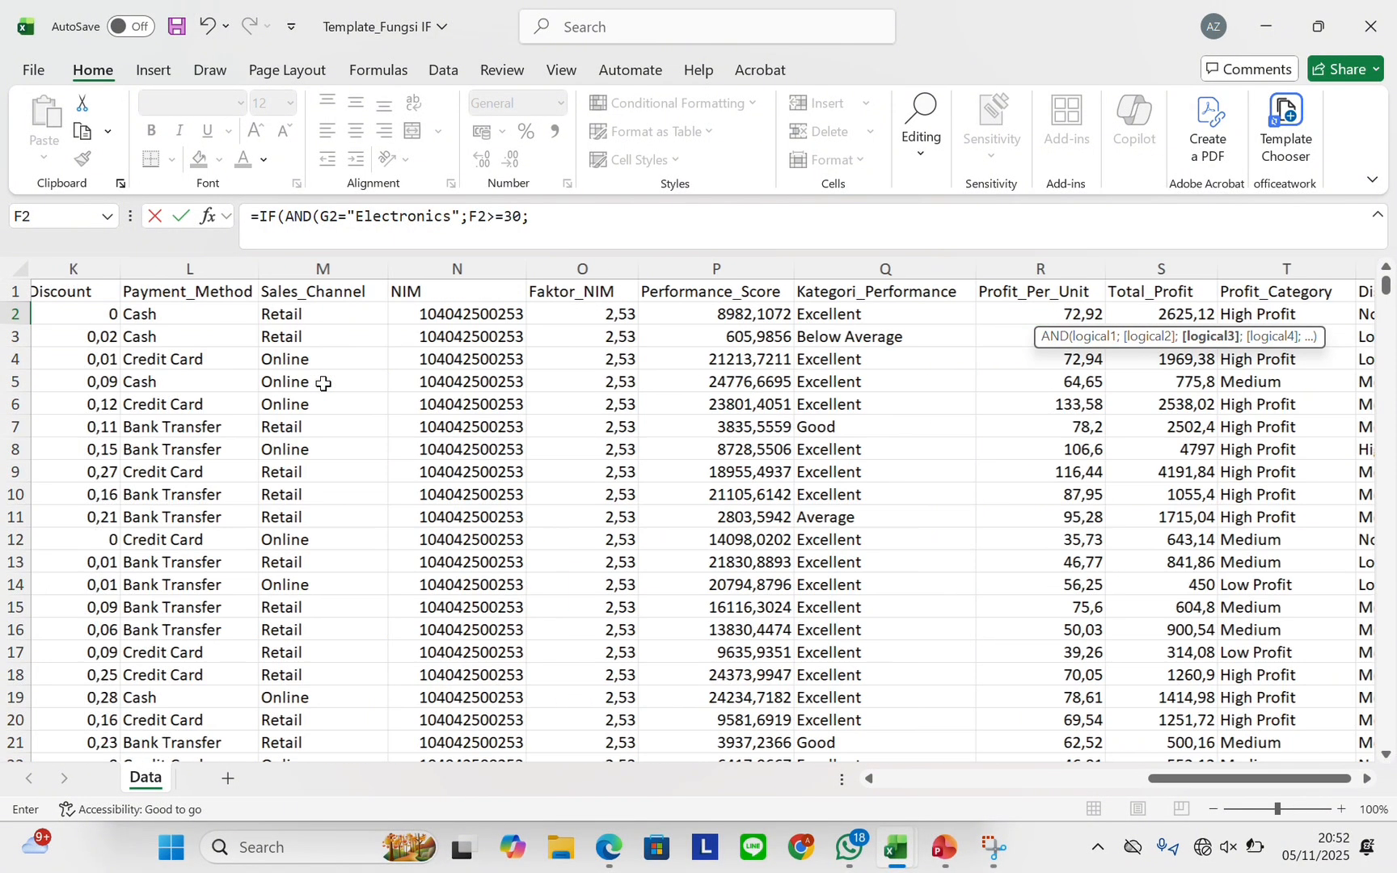
pyautogui.hscroll(-3, 324, 384)
pyautogui.click(593, 313)
pyautogui.hscroll(5, 598, 313)
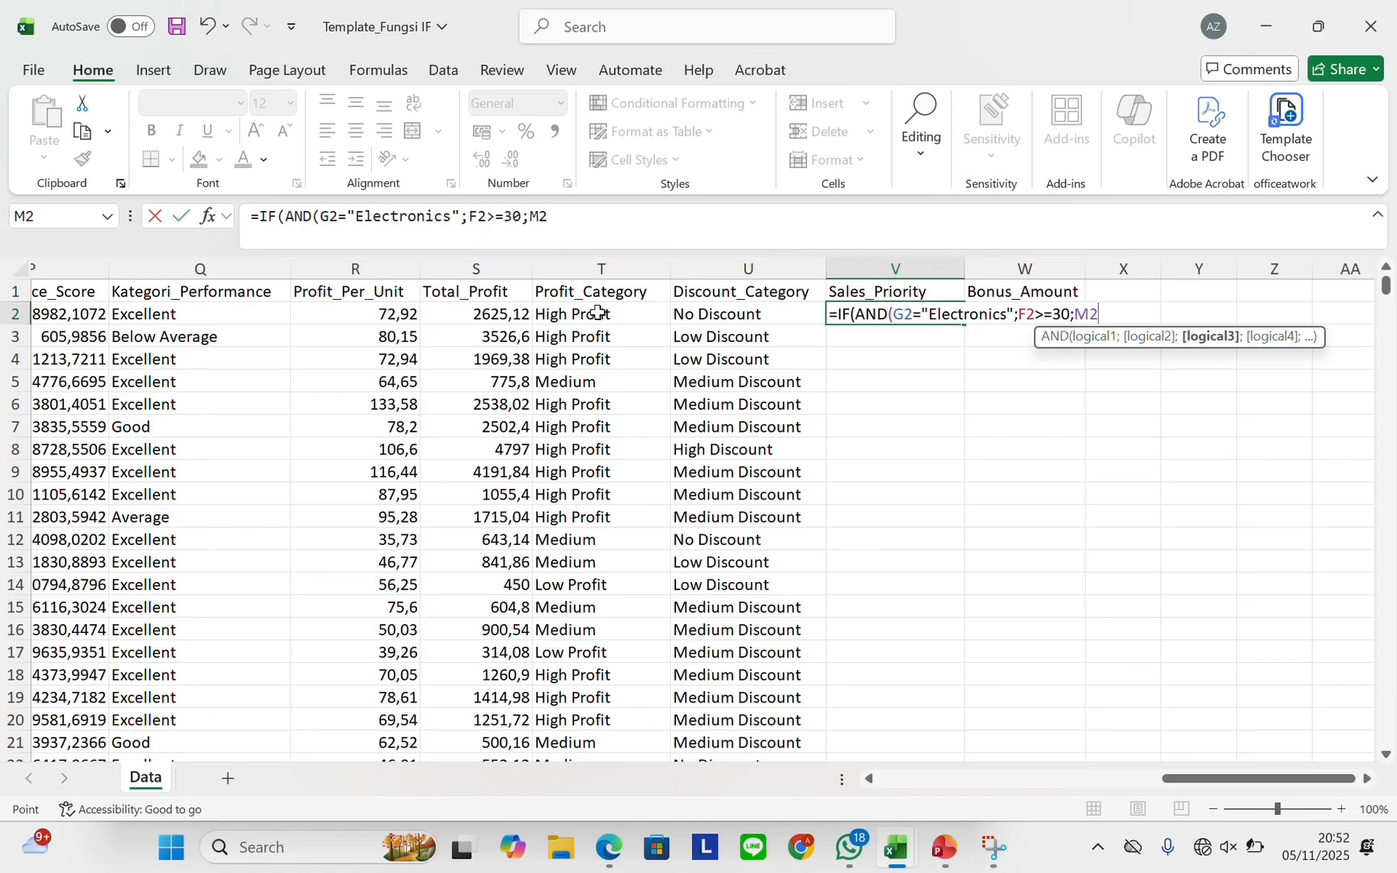
pyautogui.write('="Om')
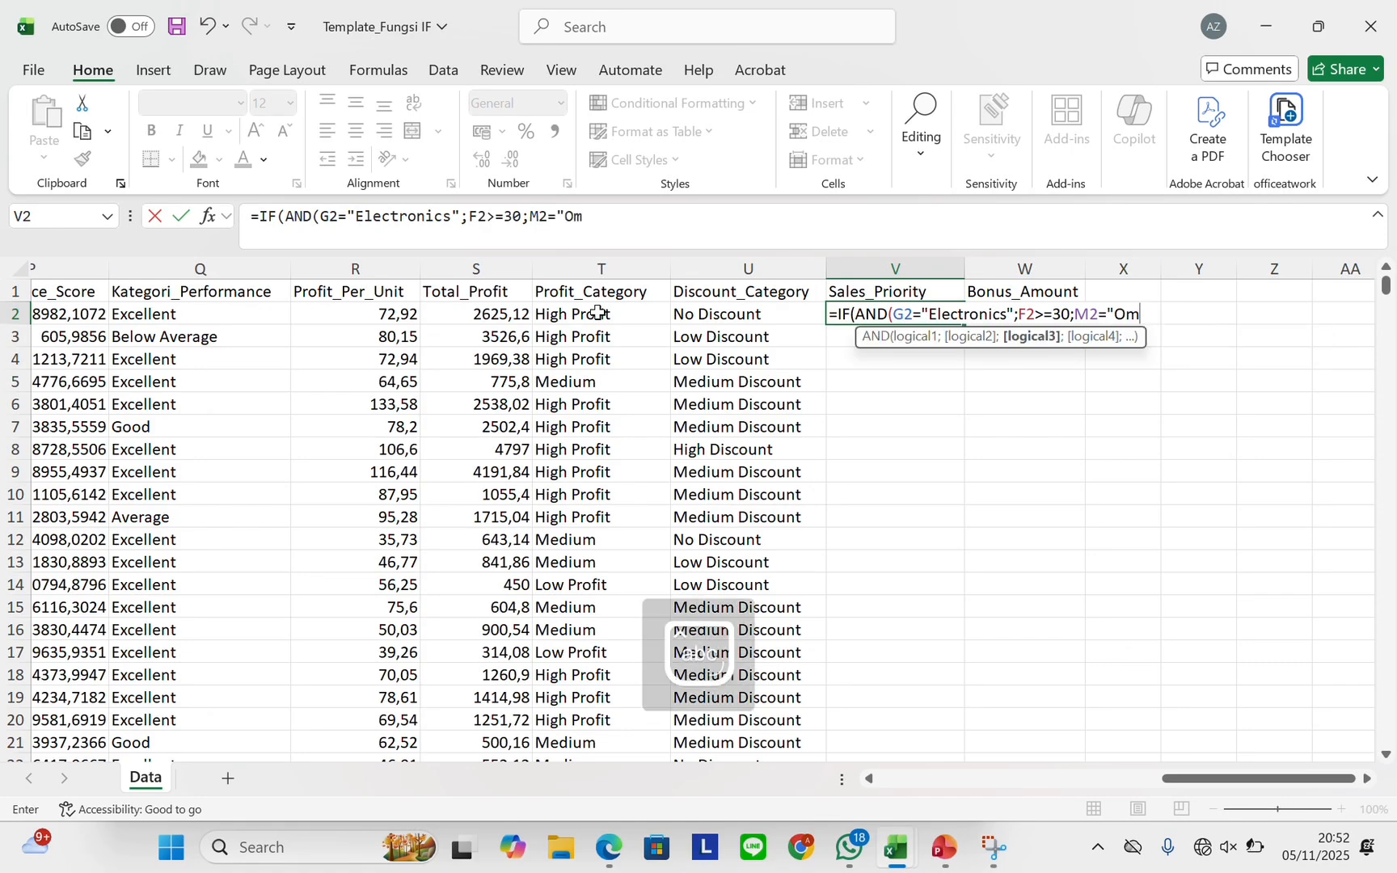
pyautogui.write('line");')
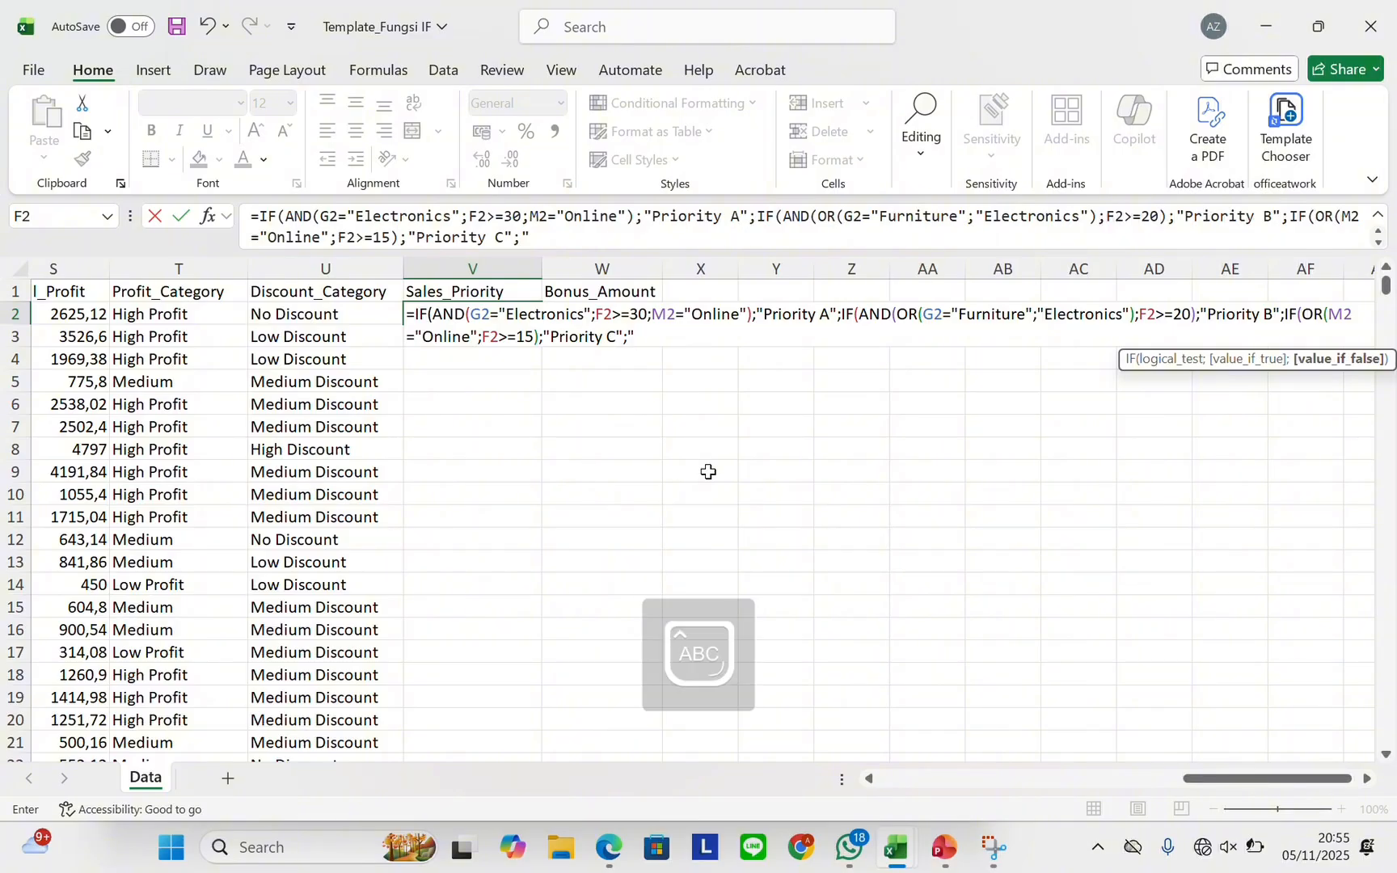
pyautogui.write('O')
pyautogui.press('BackSpace')
pyautogui.write('Priority D')
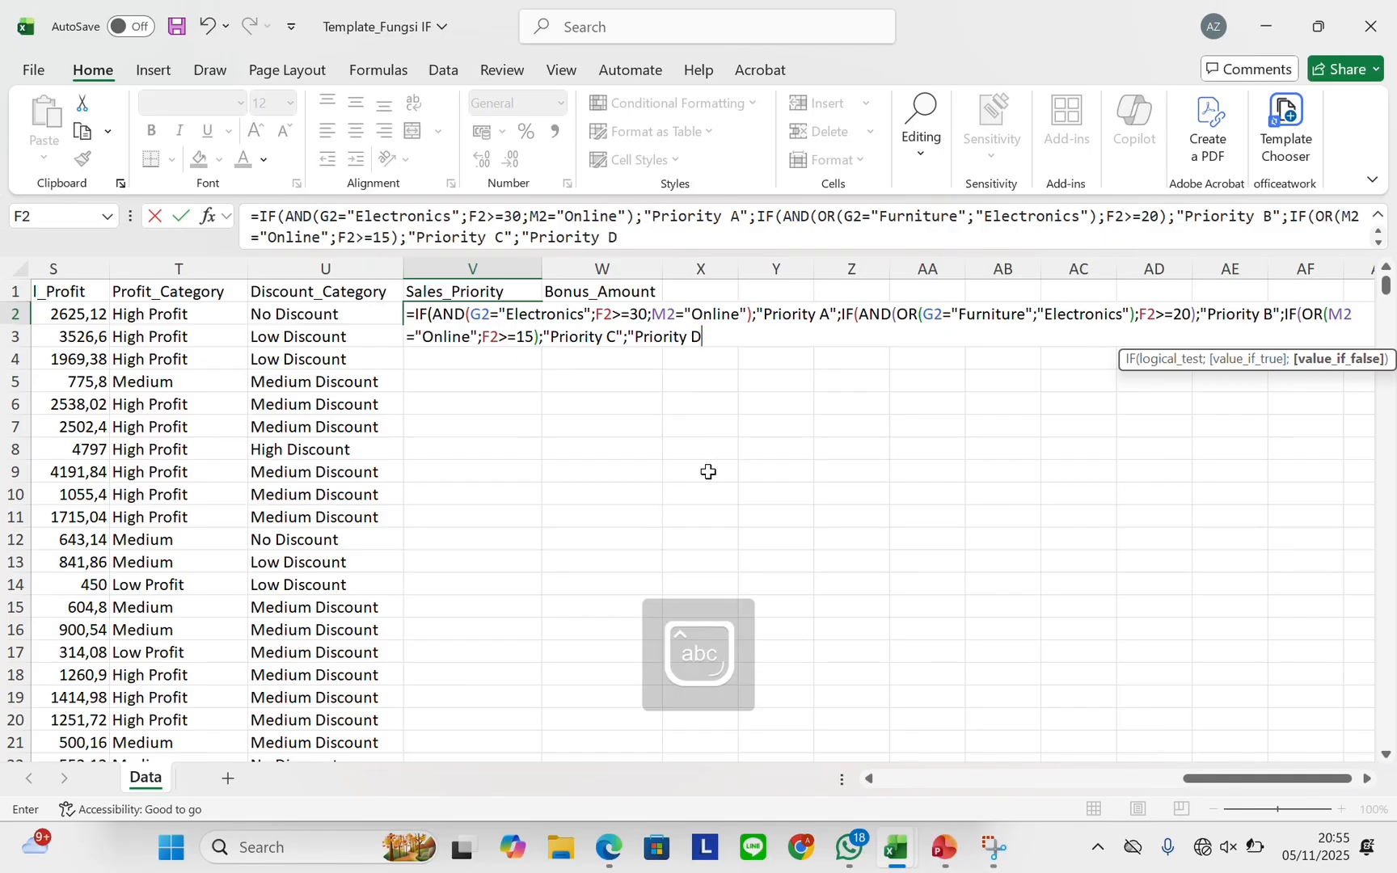
pyautogui.write('"')
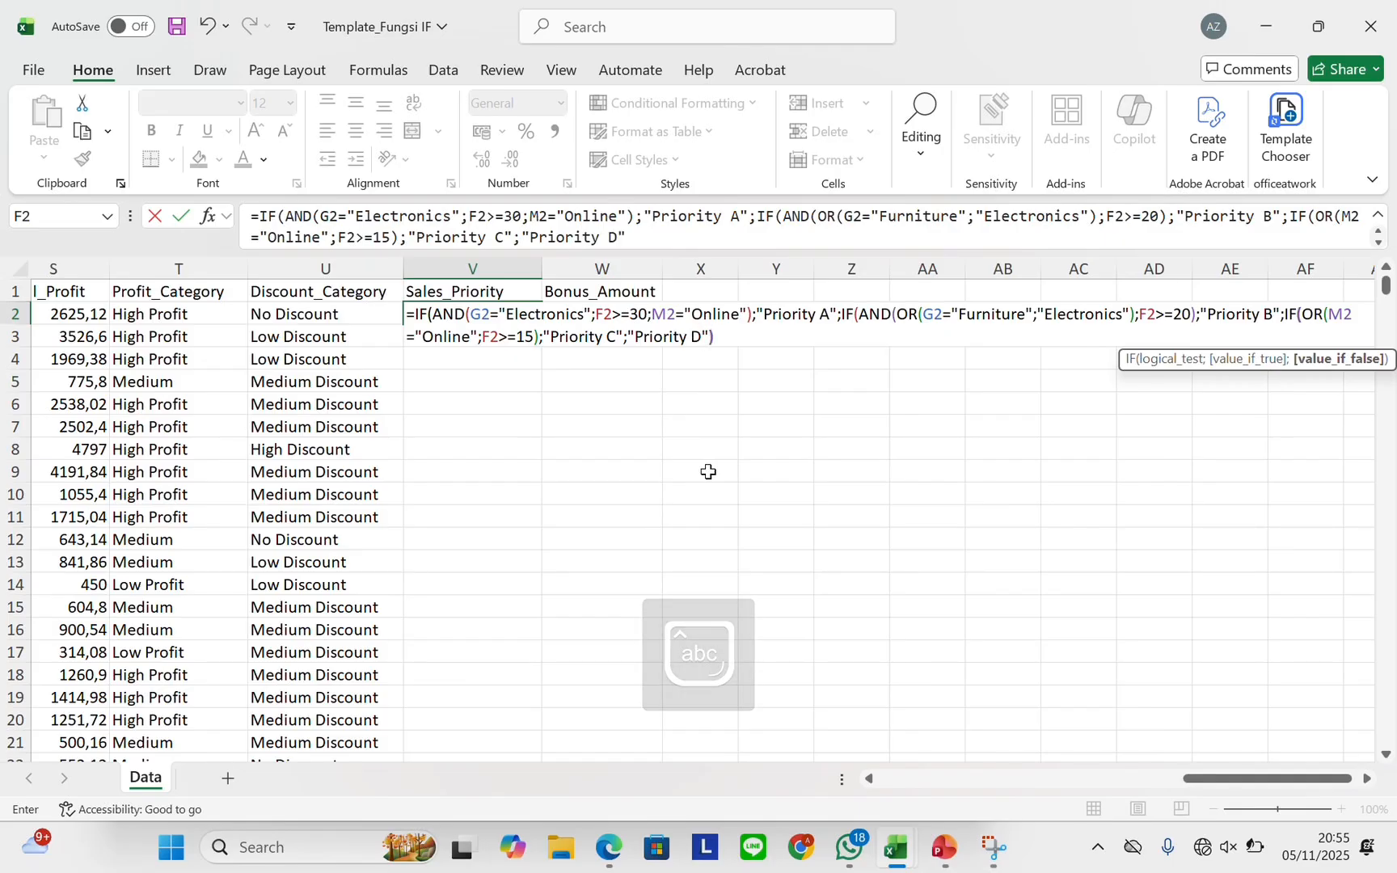
pyautogui.write(')))')
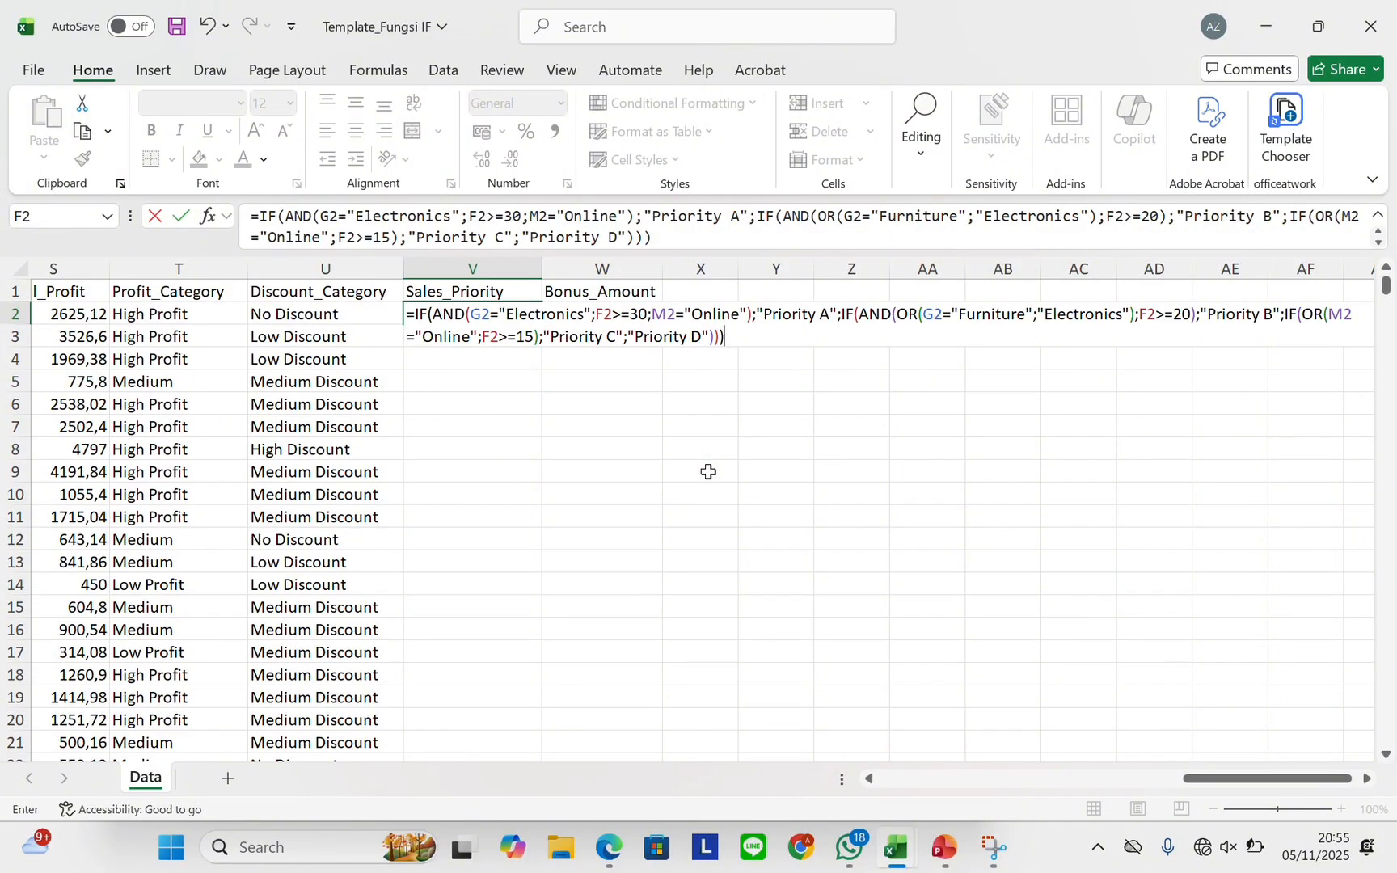
pyautogui.press('Return')
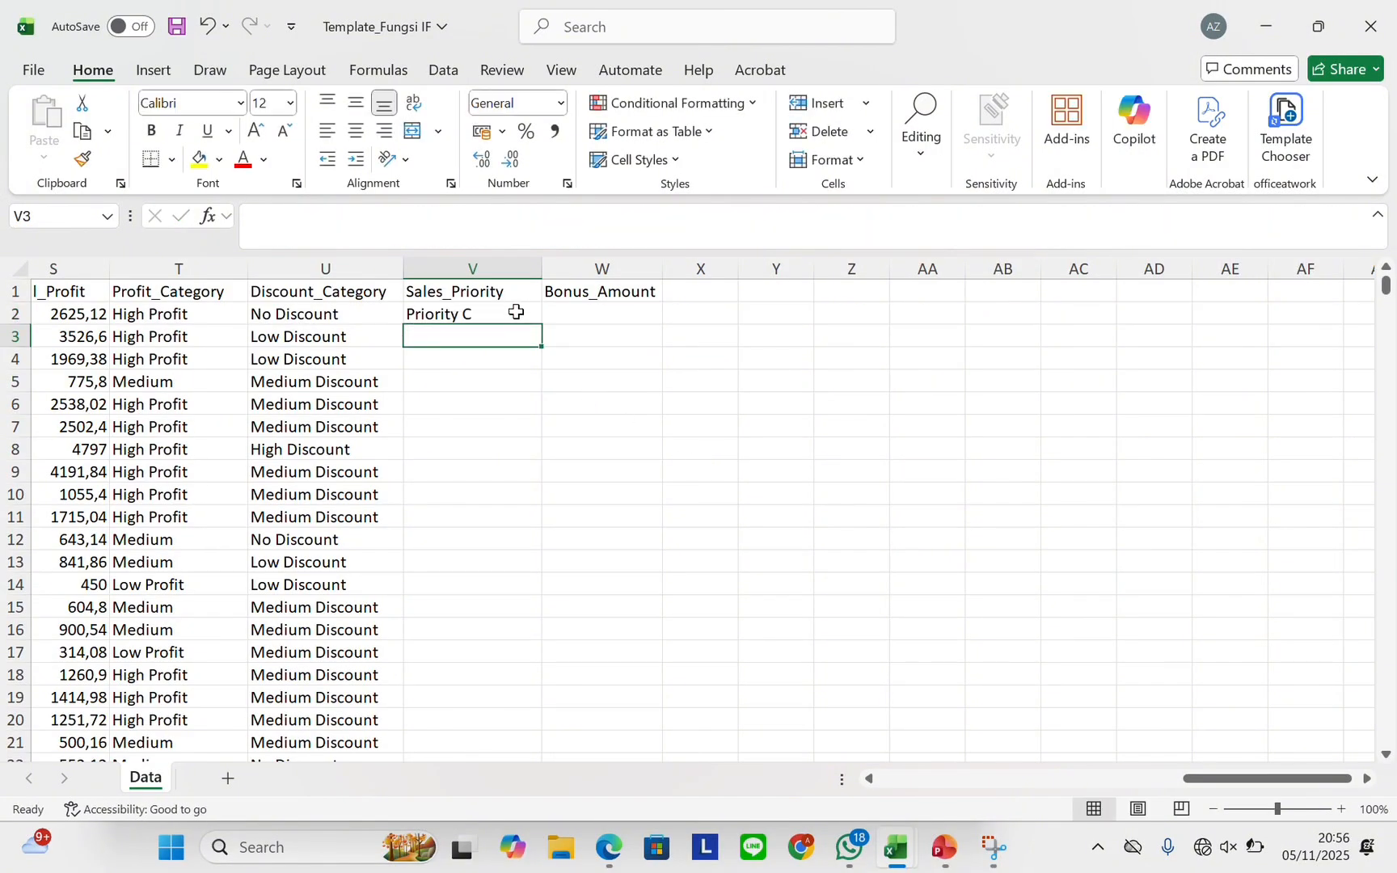
pyautogui.moveTo(515, 312); pyautogui.dragTo(536, 325)
pyautogui.moveTo(543, 323); pyautogui.dragTo(537, 321)
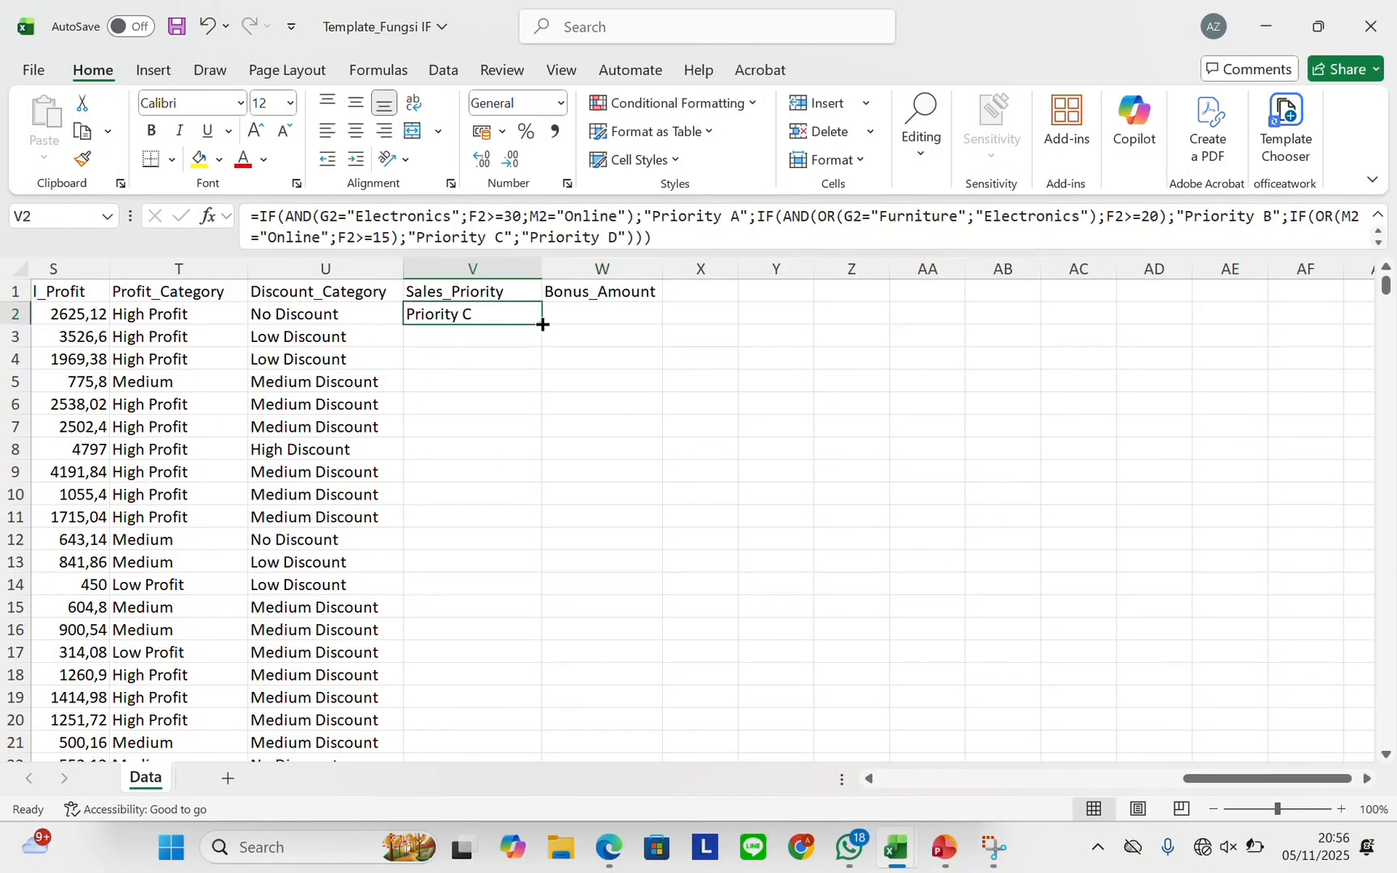
pyautogui.doubleClick(540, 325)
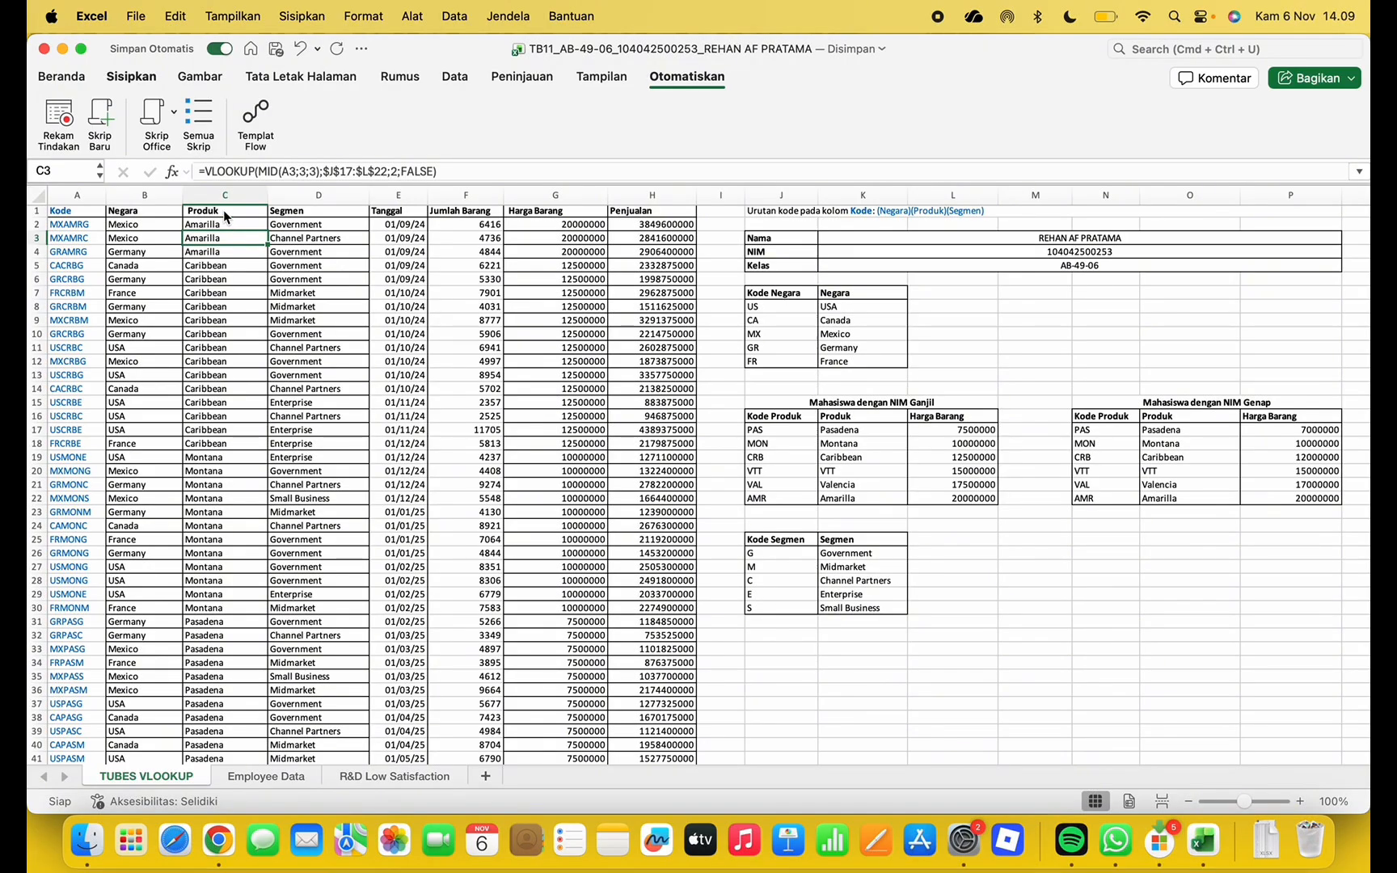
pyautogui.click(206, 230)
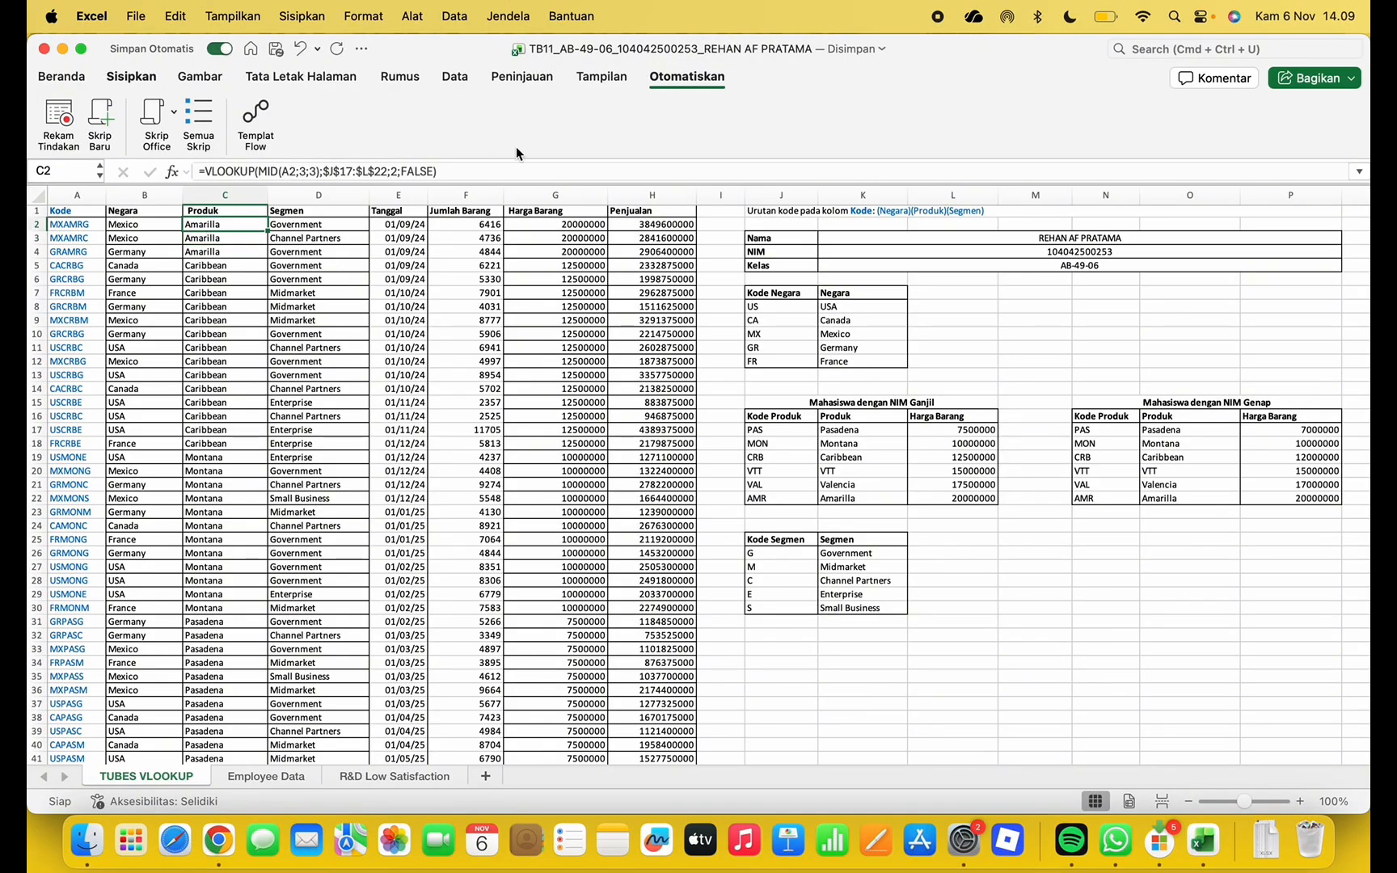
pyautogui.click(483, 174)
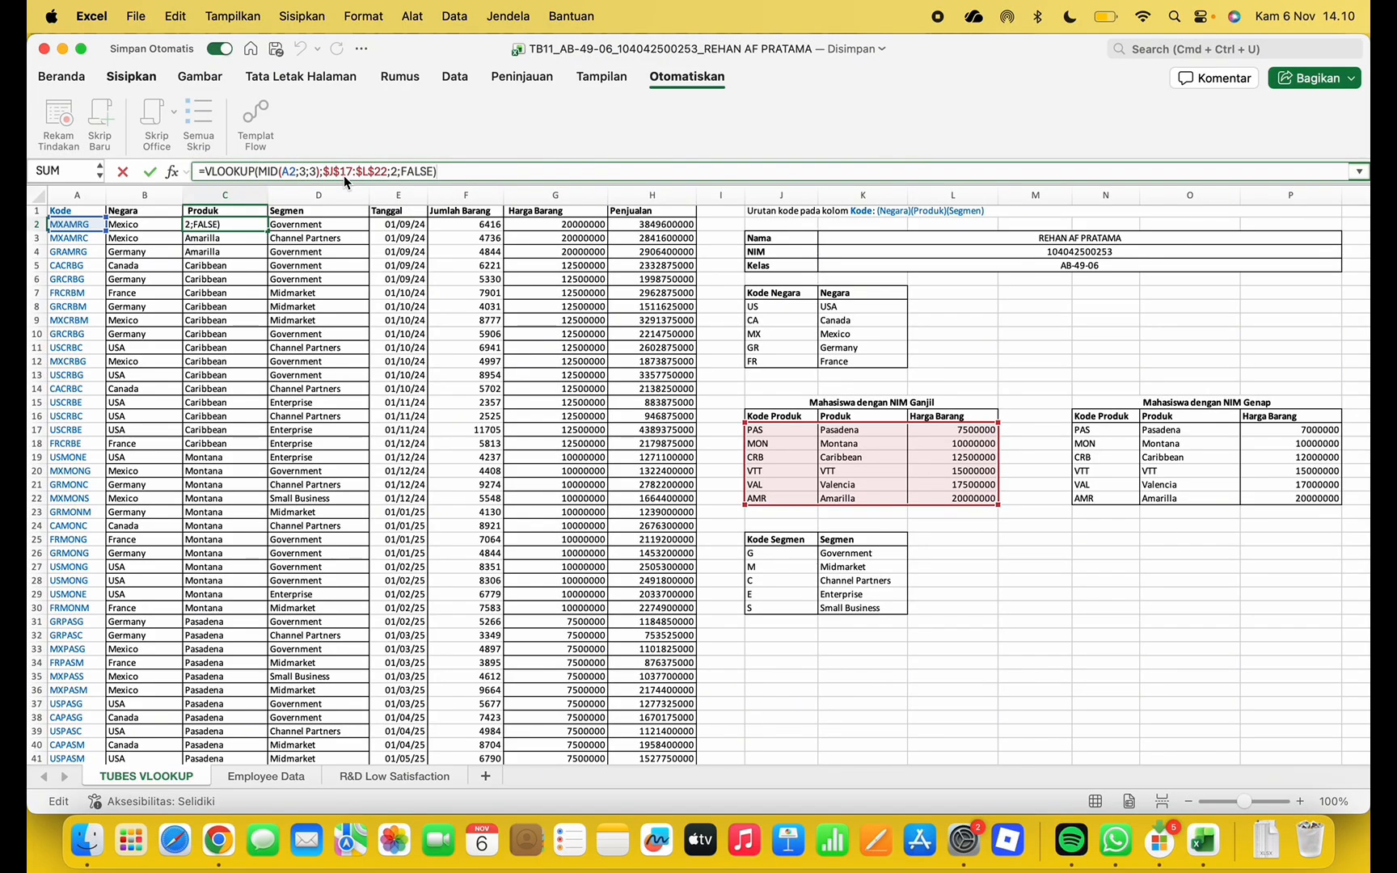
pyautogui.press('Return')
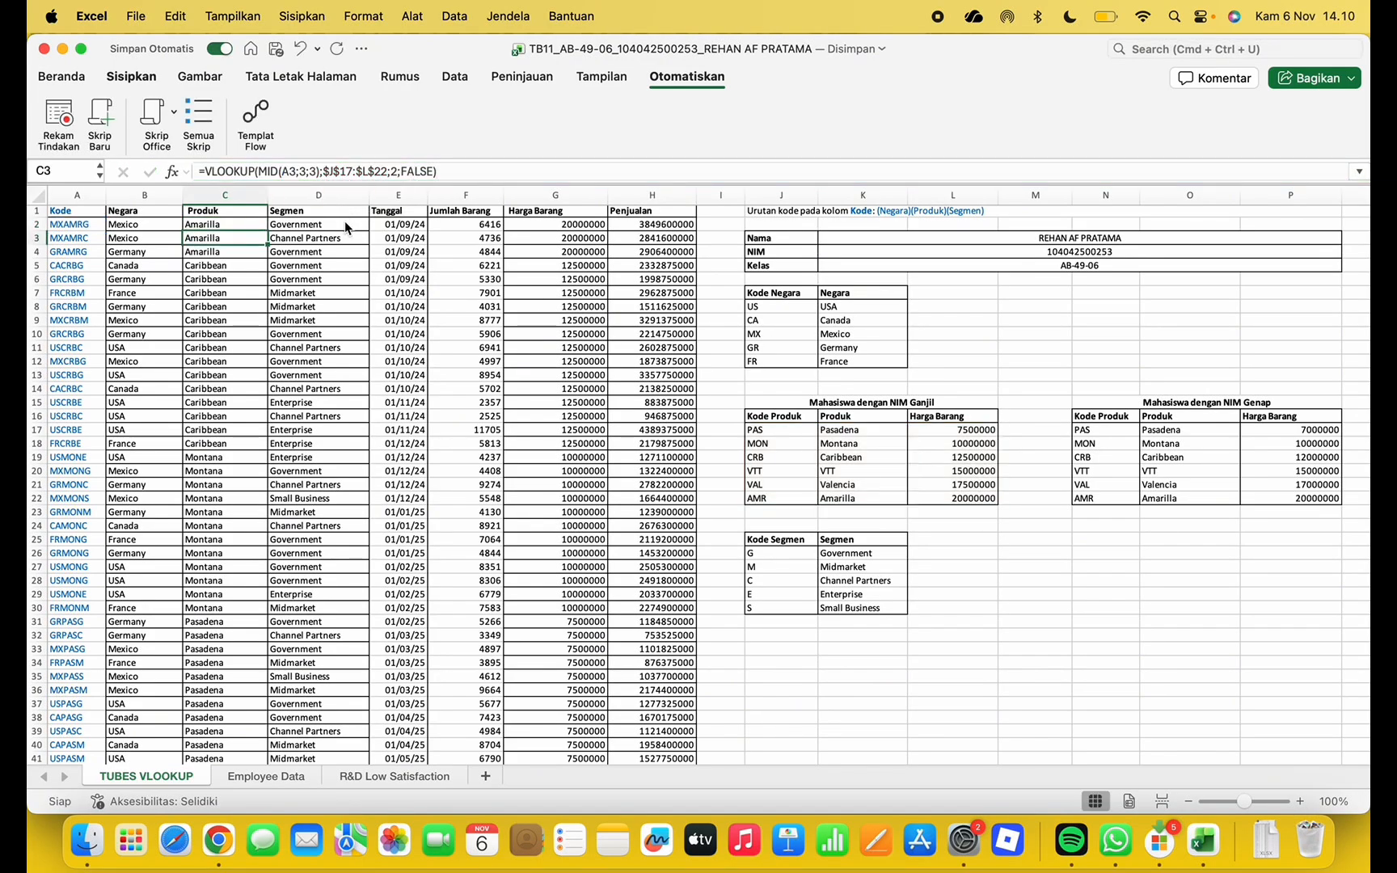
pyautogui.click(479, 227)
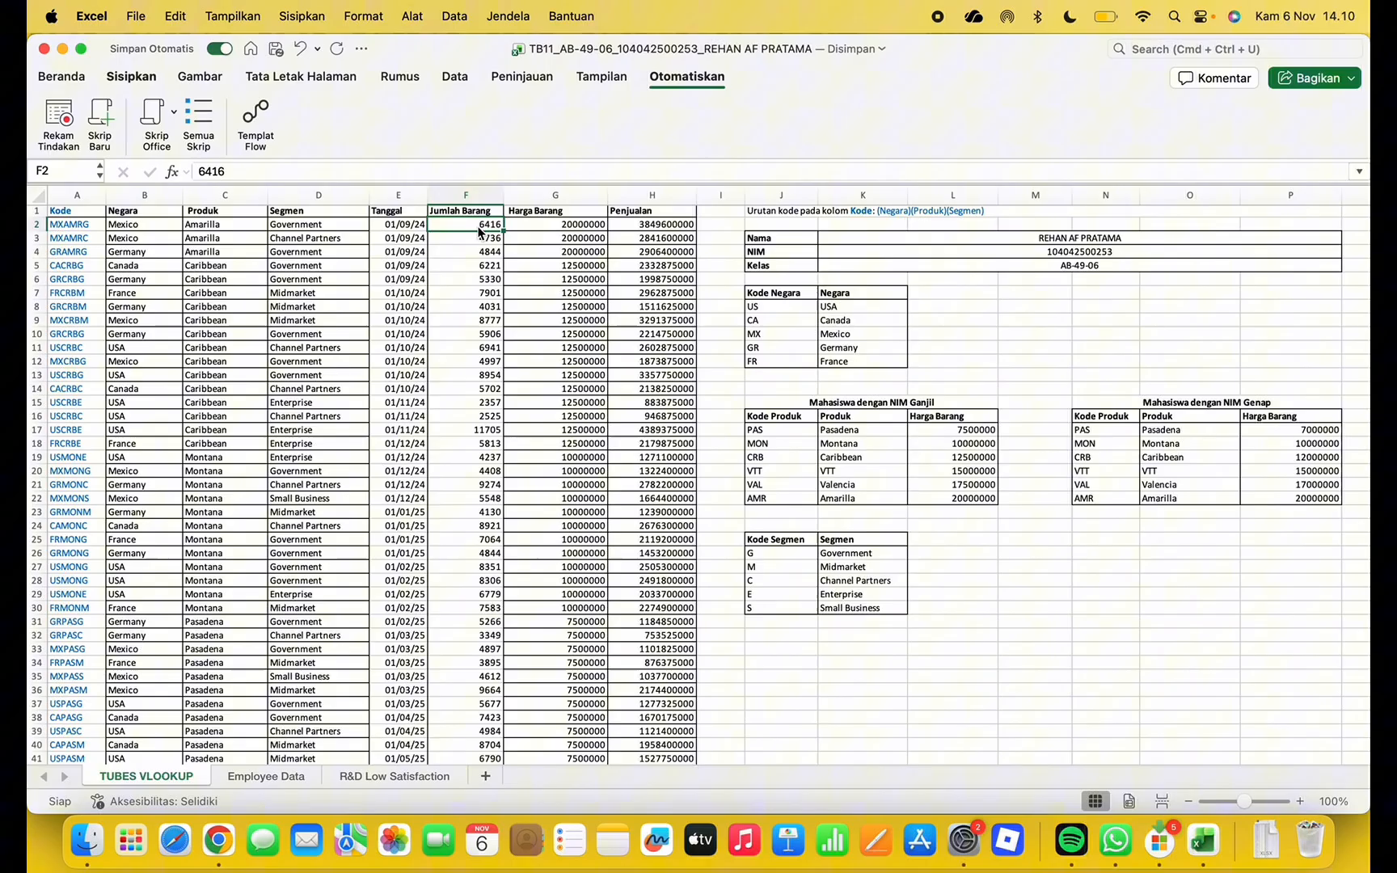
pyautogui.click(521, 227)
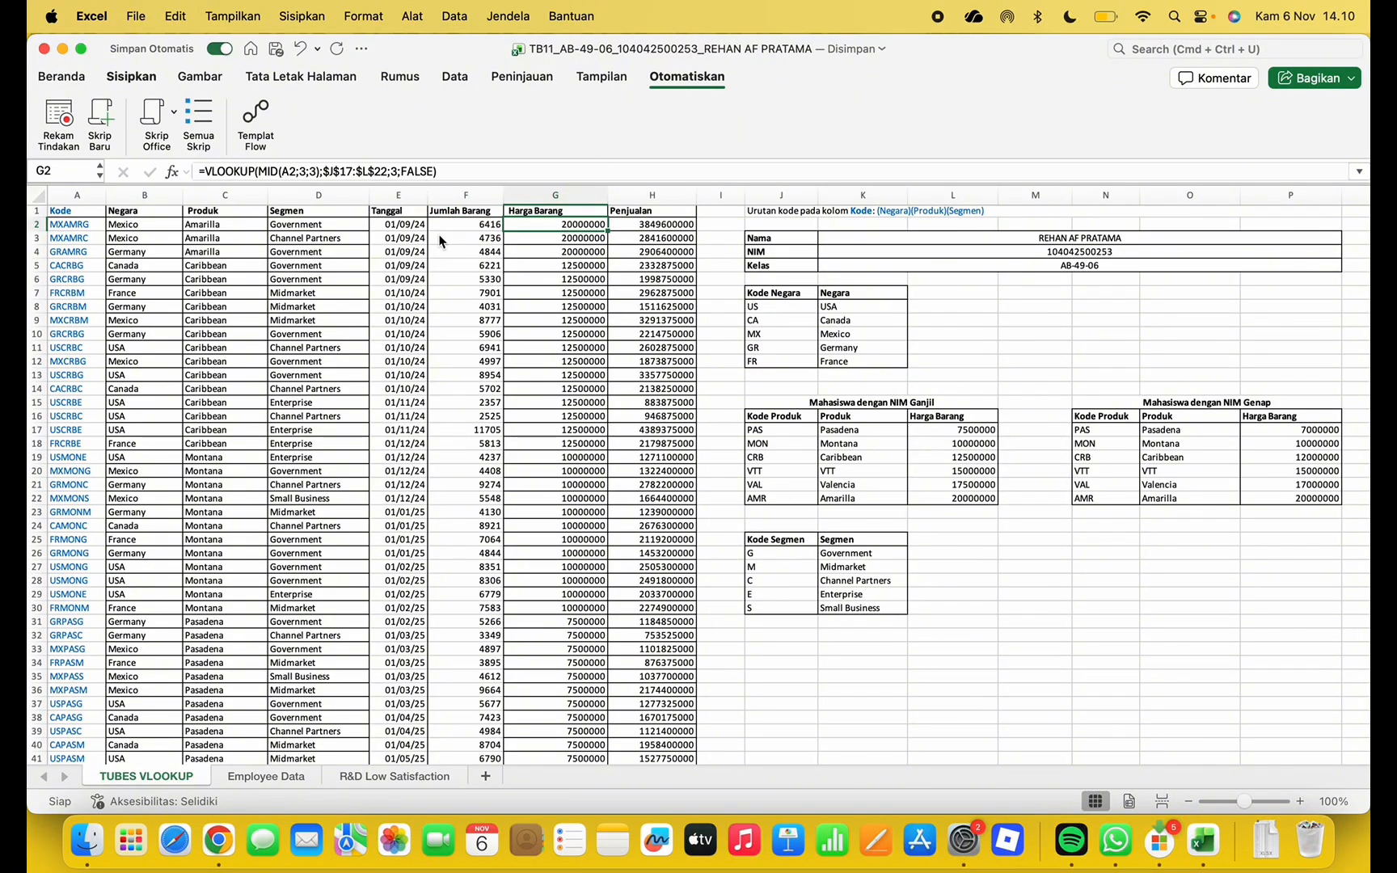
pyautogui.click(485, 172)
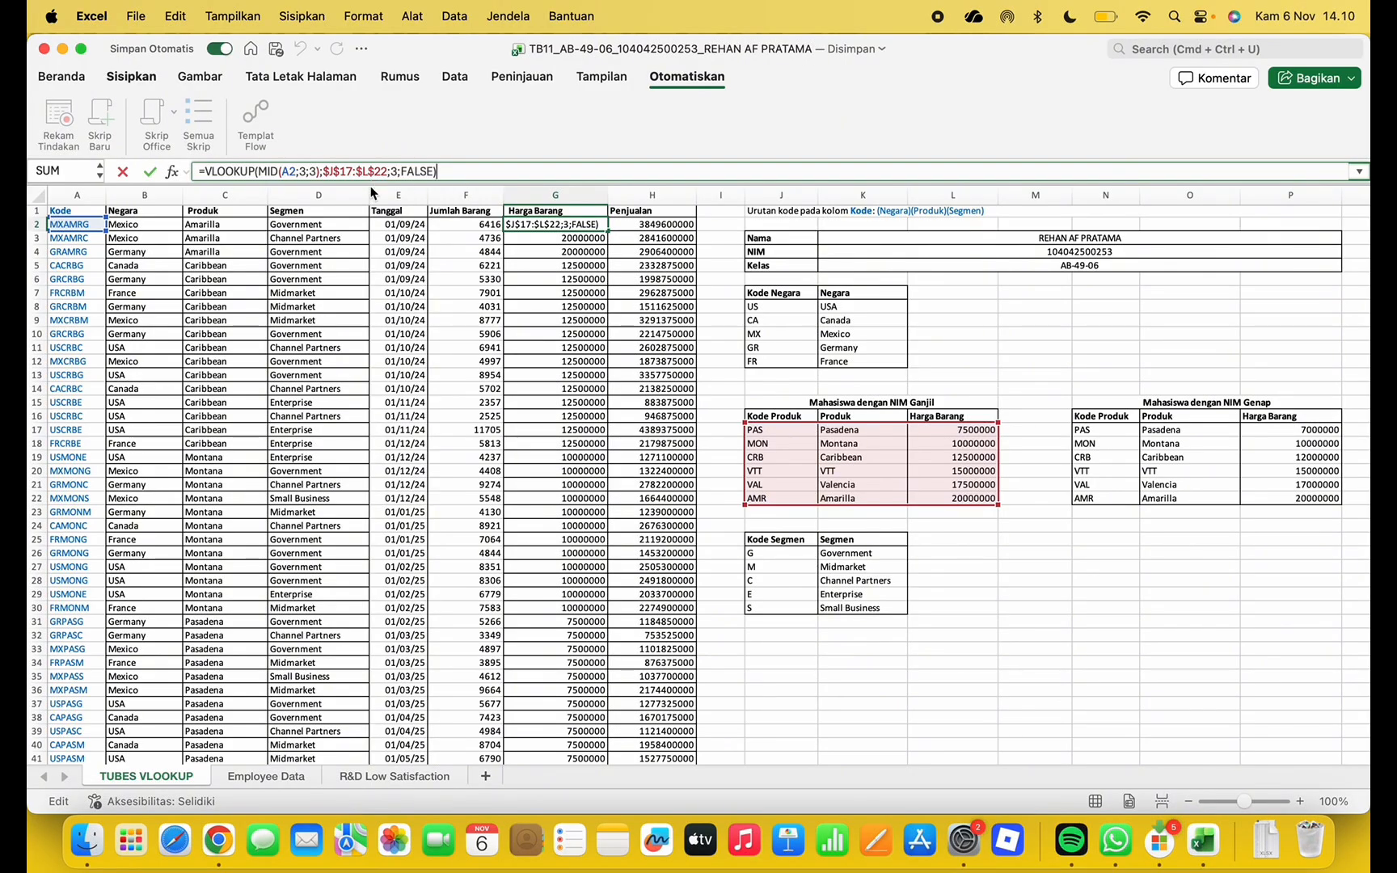
pyautogui.press('Return')
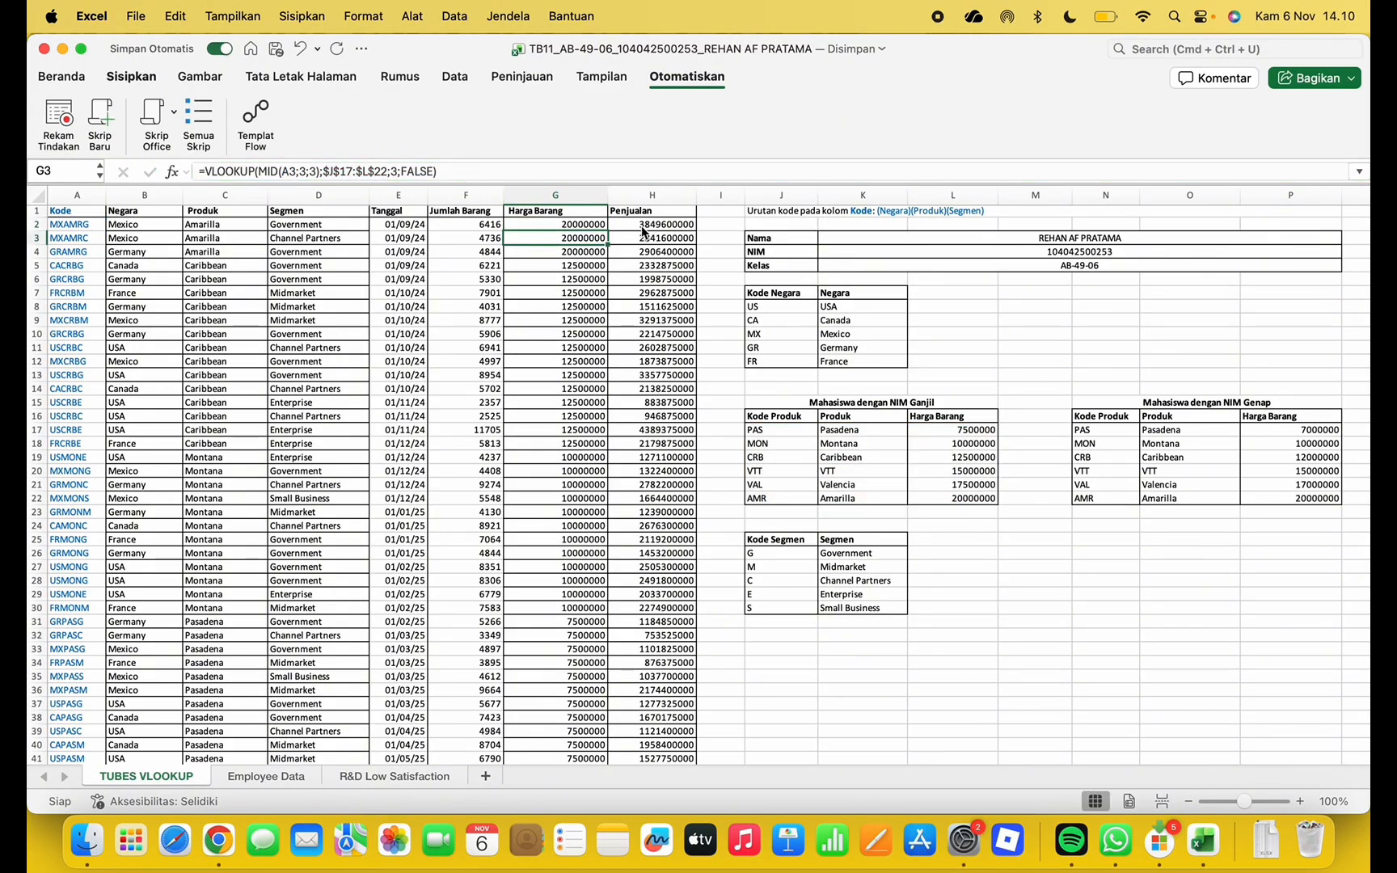
pyautogui.click(646, 227)
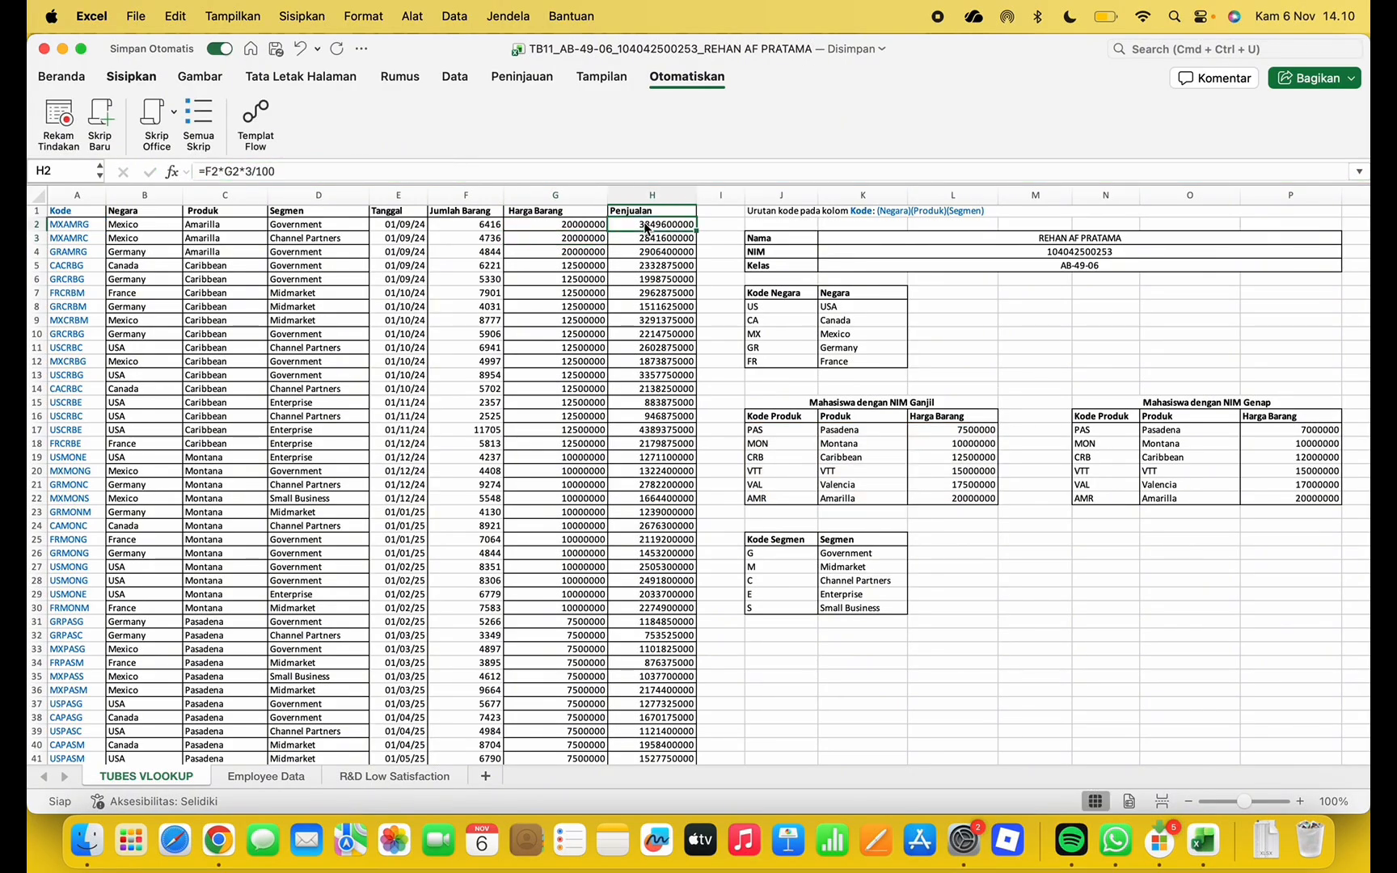
# Review the H2 Penjualan formula =F2*G2*3/100, then scroll down to the sales summary rows
pyautogui.click(462, 175)
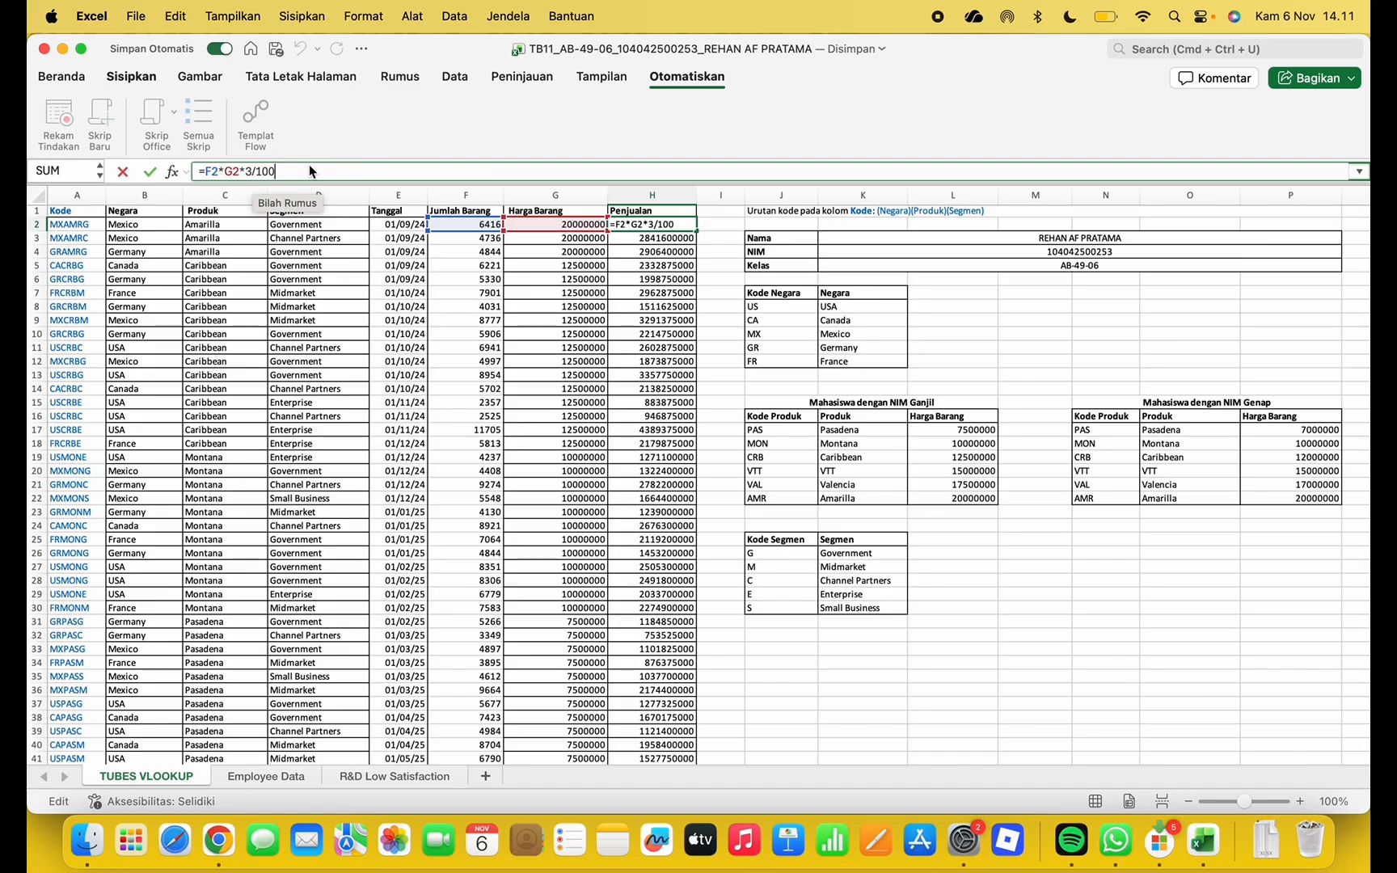
pyautogui.press('Return')
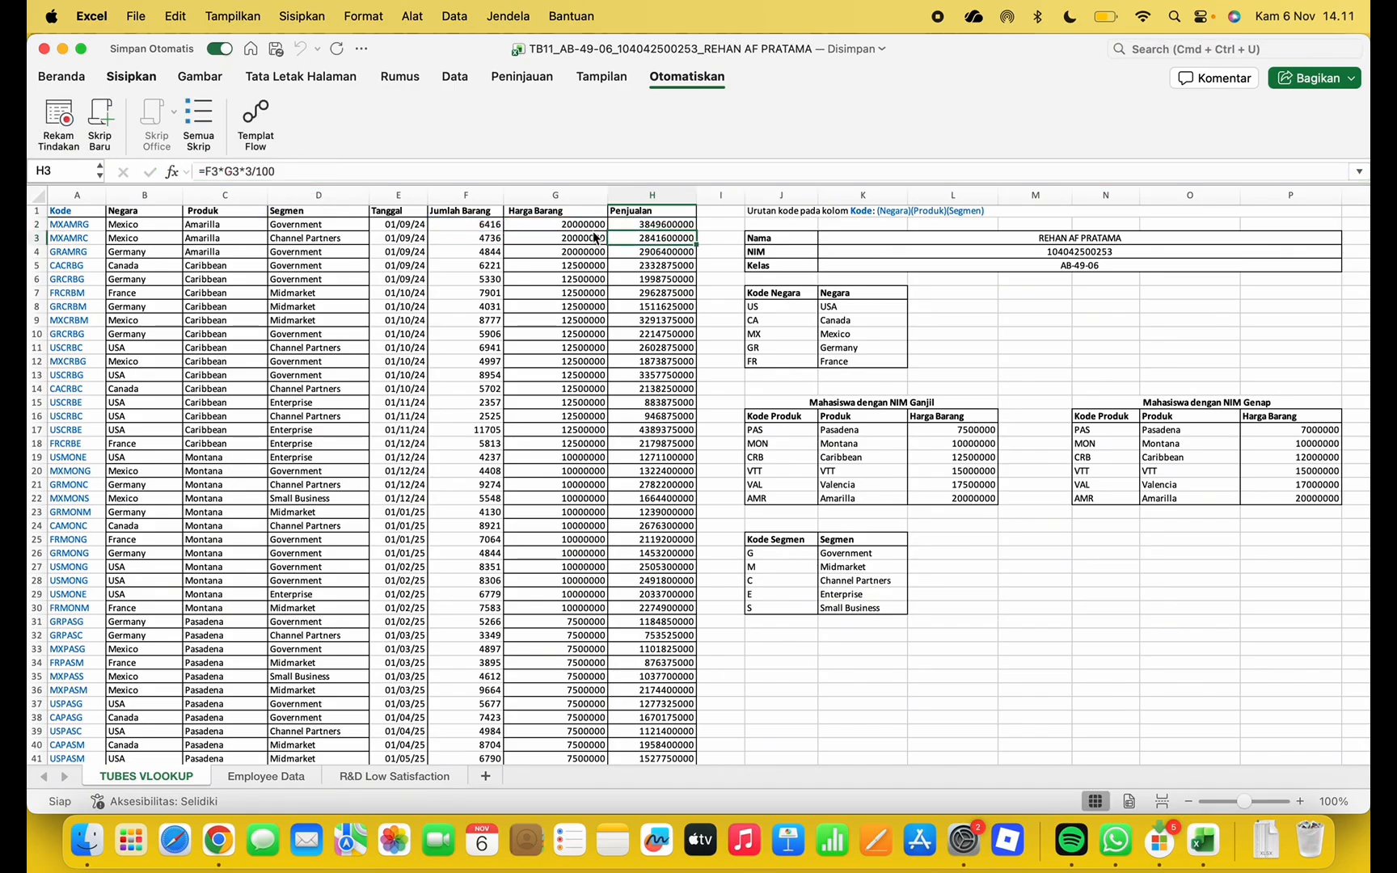
pyautogui.scroll(-14, 633, 356)
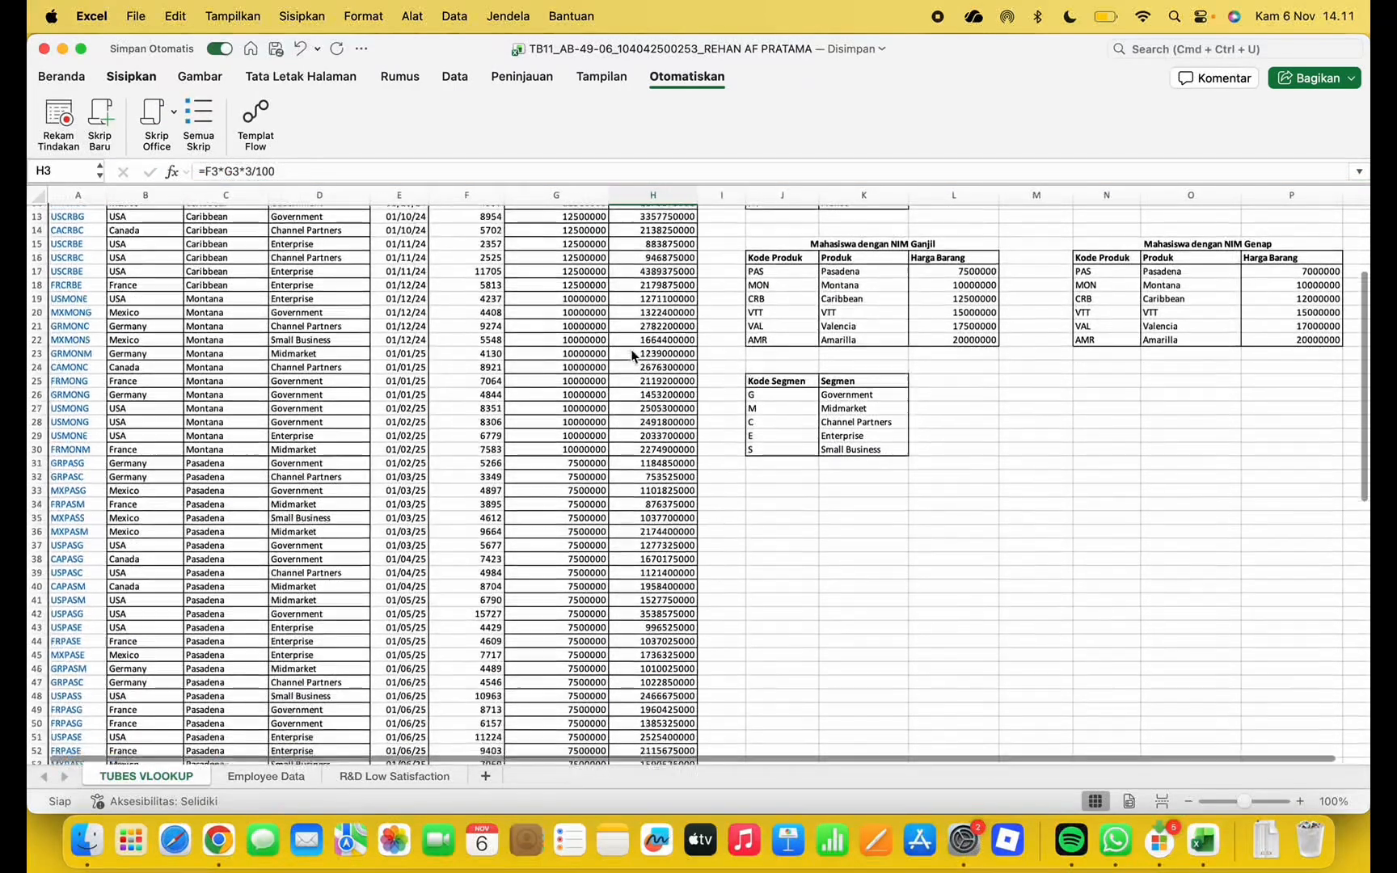
pyautogui.scroll(-4, 633, 356)
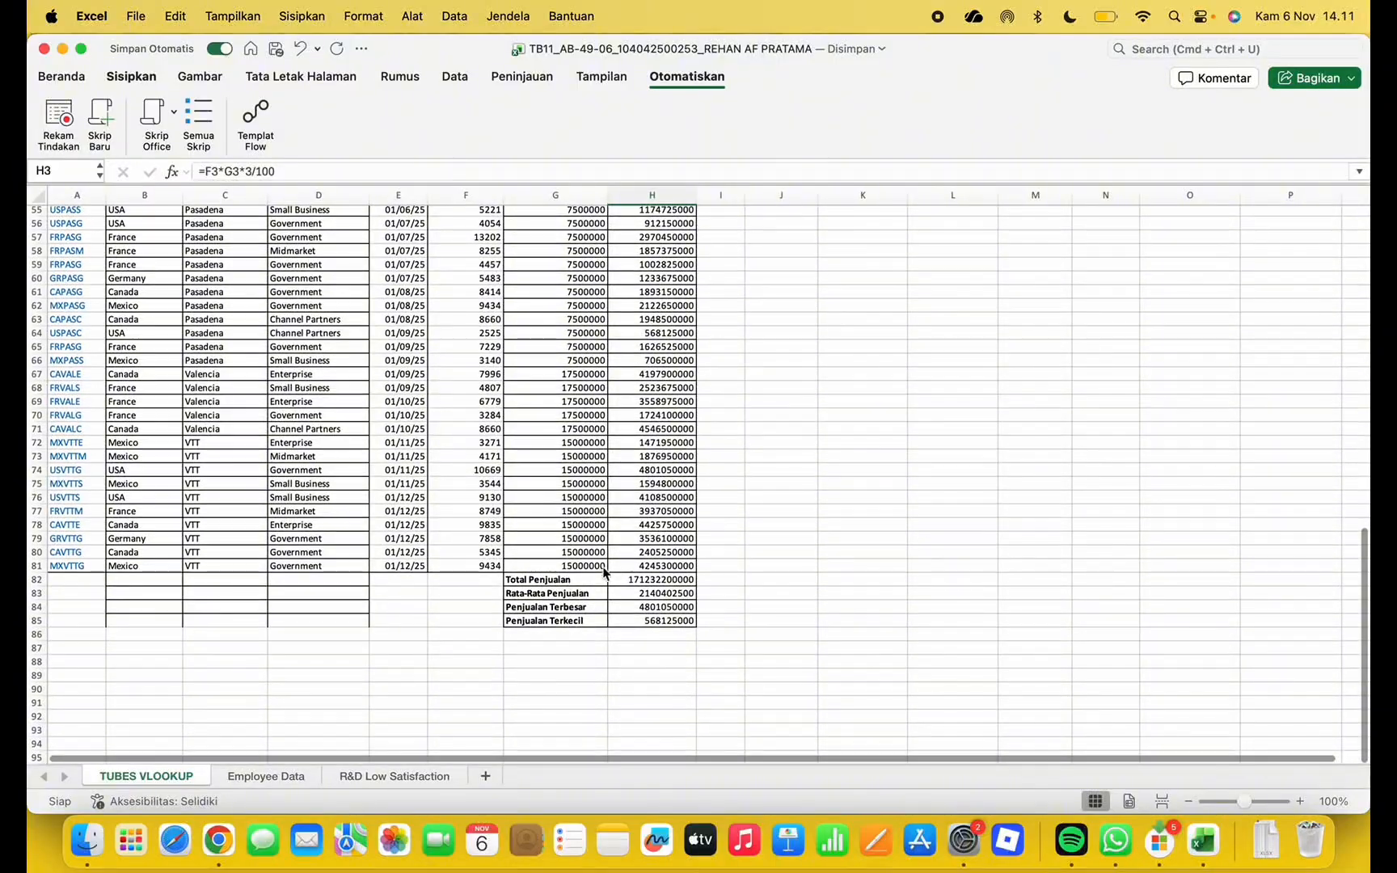
# Re-confirm the Total Penjualan and average sales formulas in the summary rows
pyautogui.click(638, 581)
pyautogui.click(388, 168)
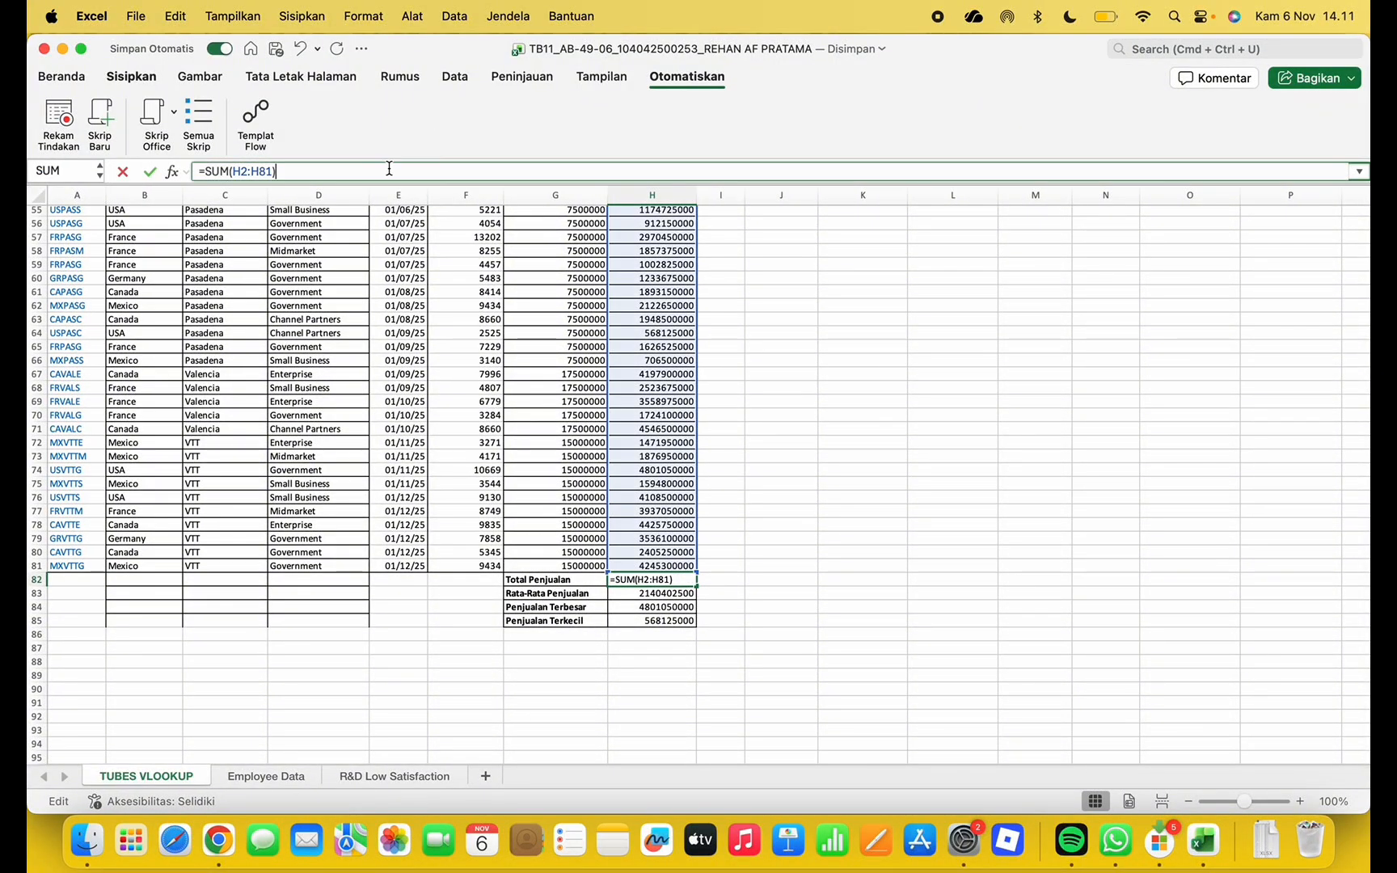
pyautogui.scroll(12, 434, 330)
pyautogui.scroll(-10, 432, 326)
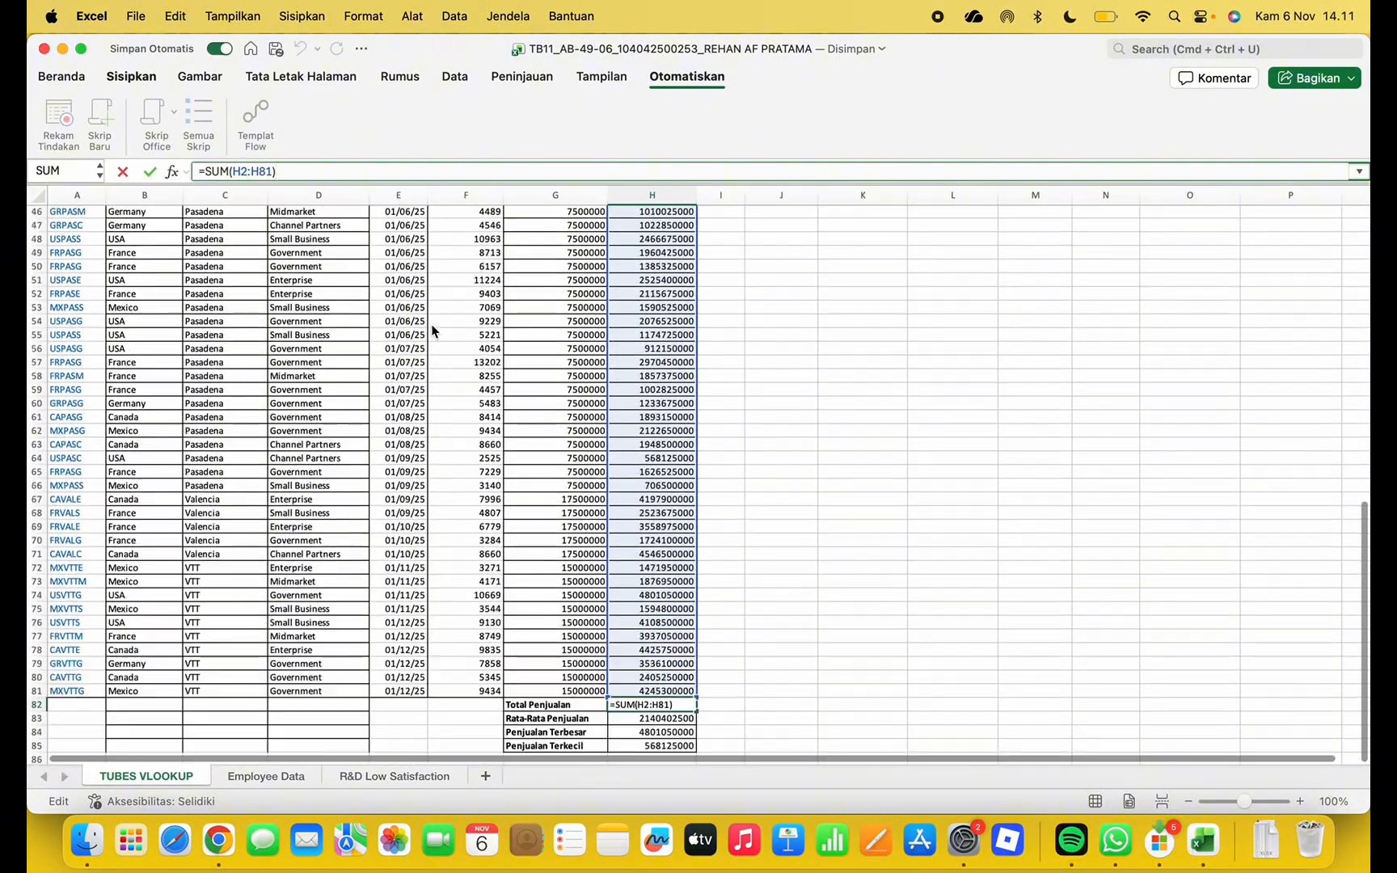
pyautogui.scroll(15, 433, 327)
pyautogui.scroll(-12, 651, 574)
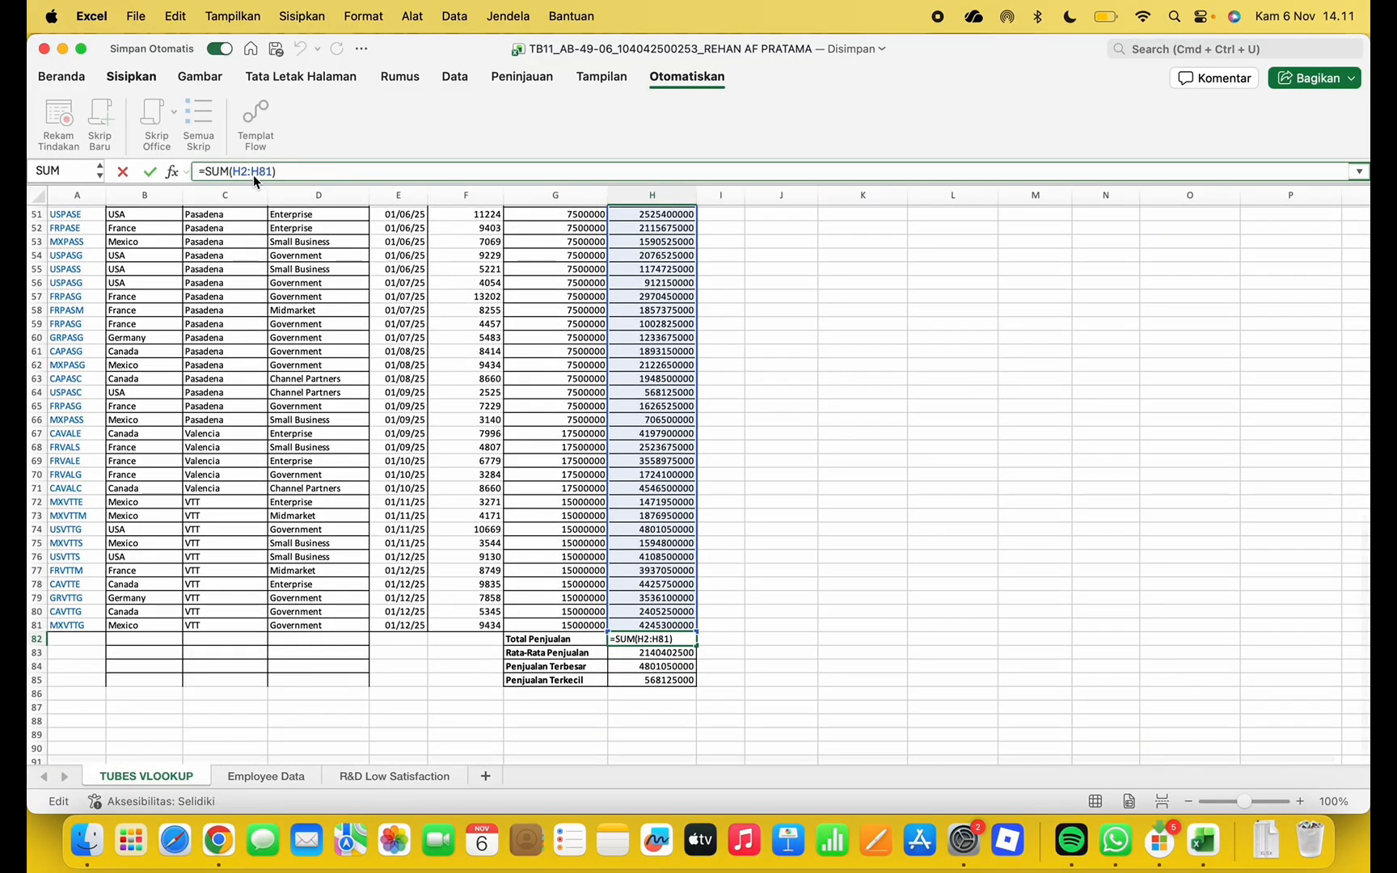
pyautogui.scroll(-2, 477, 352)
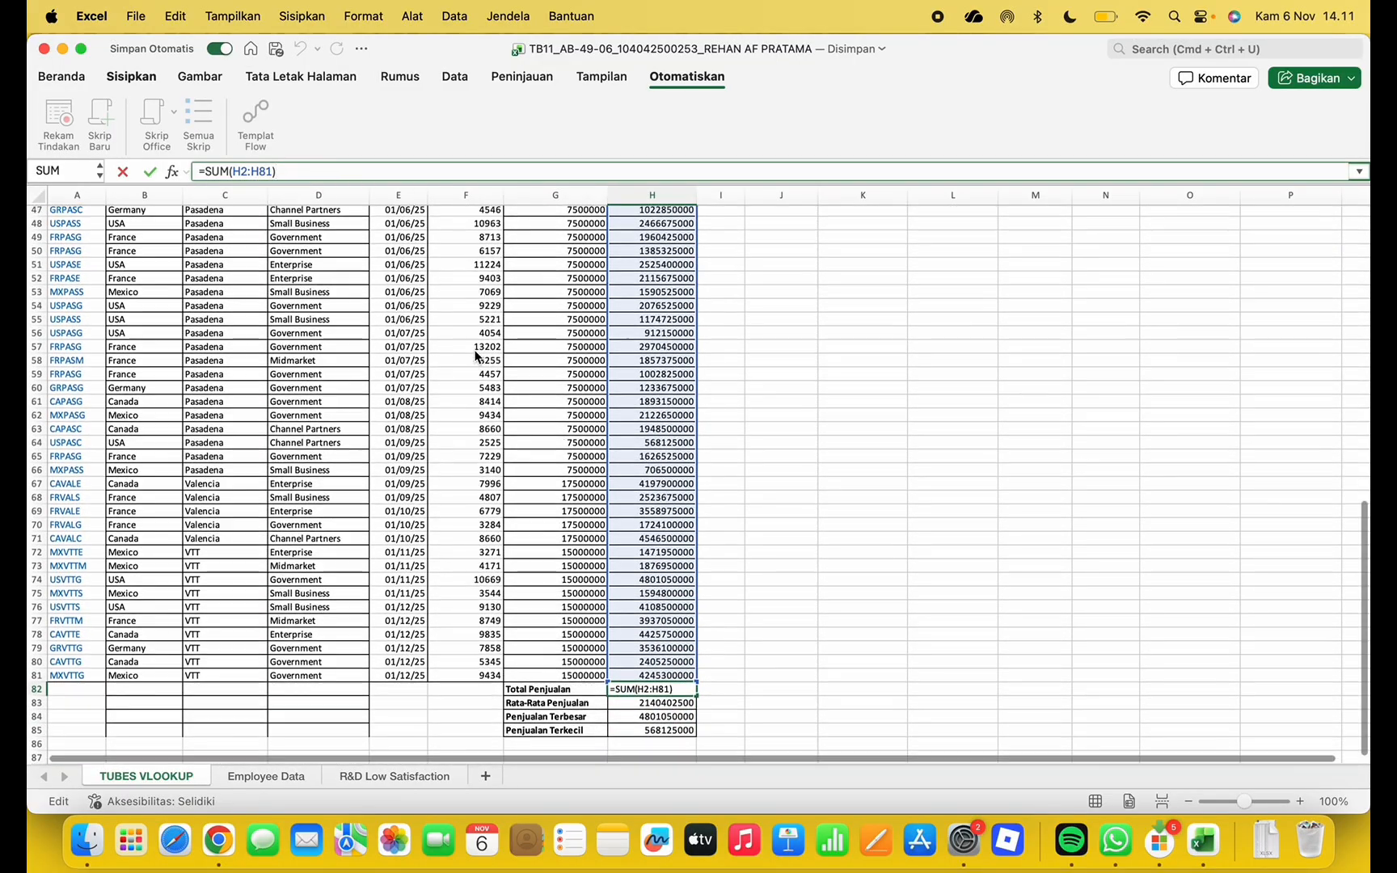
pyautogui.press('Return')
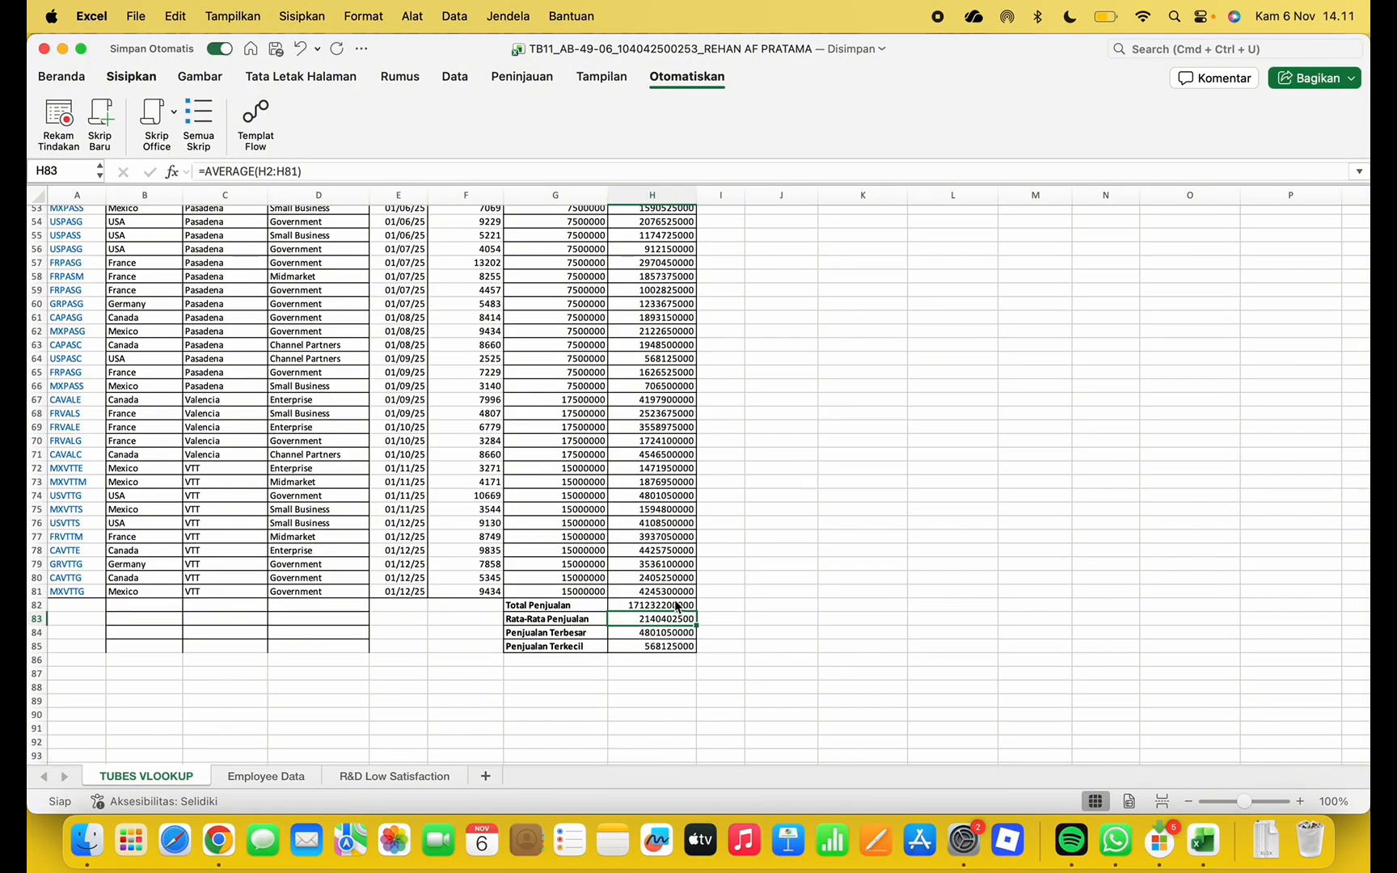
pyautogui.click(325, 171)
pyautogui.scroll(10, 477, 356)
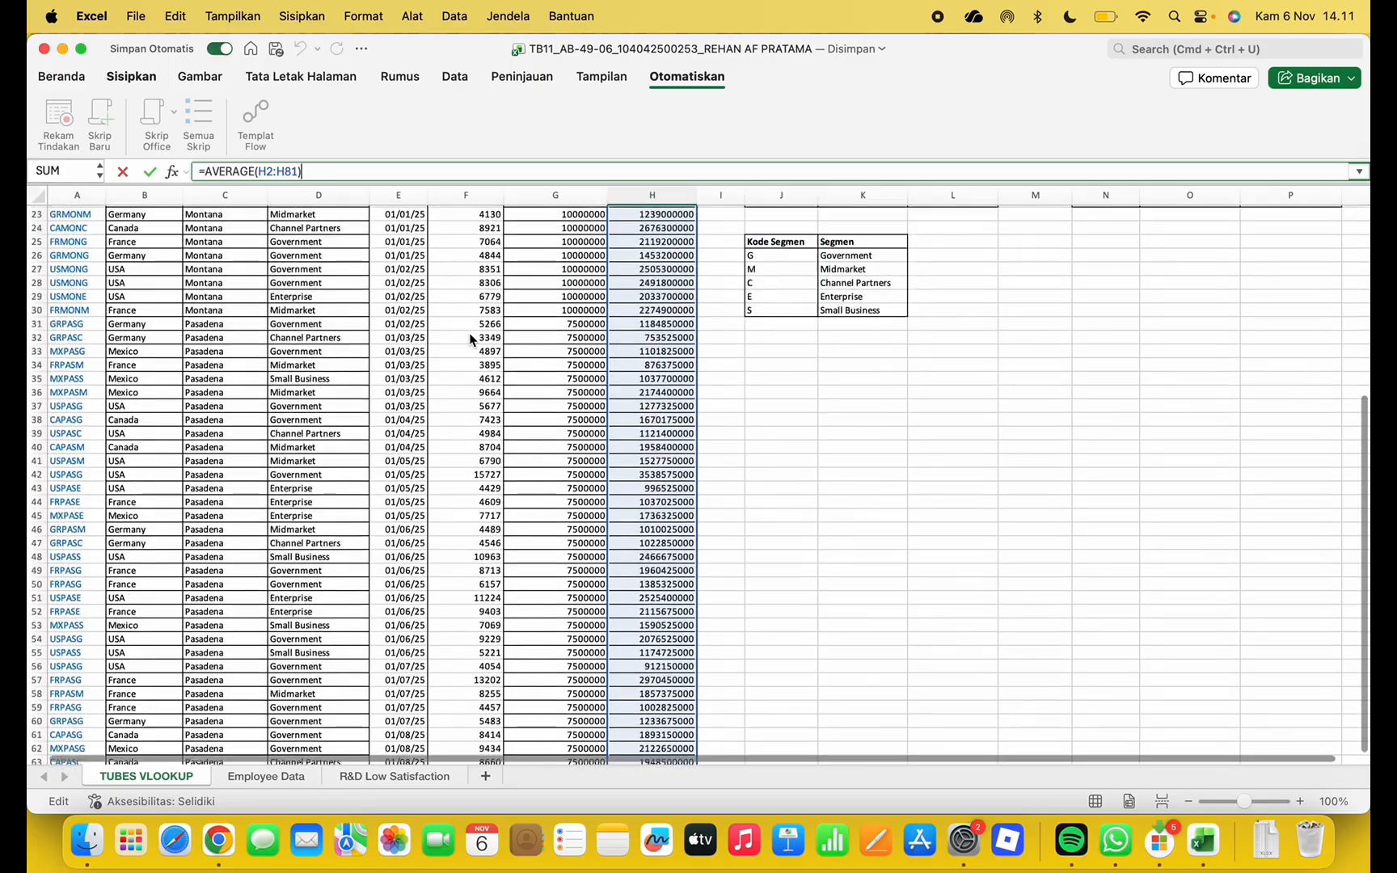
pyautogui.scroll(-10, 684, 302)
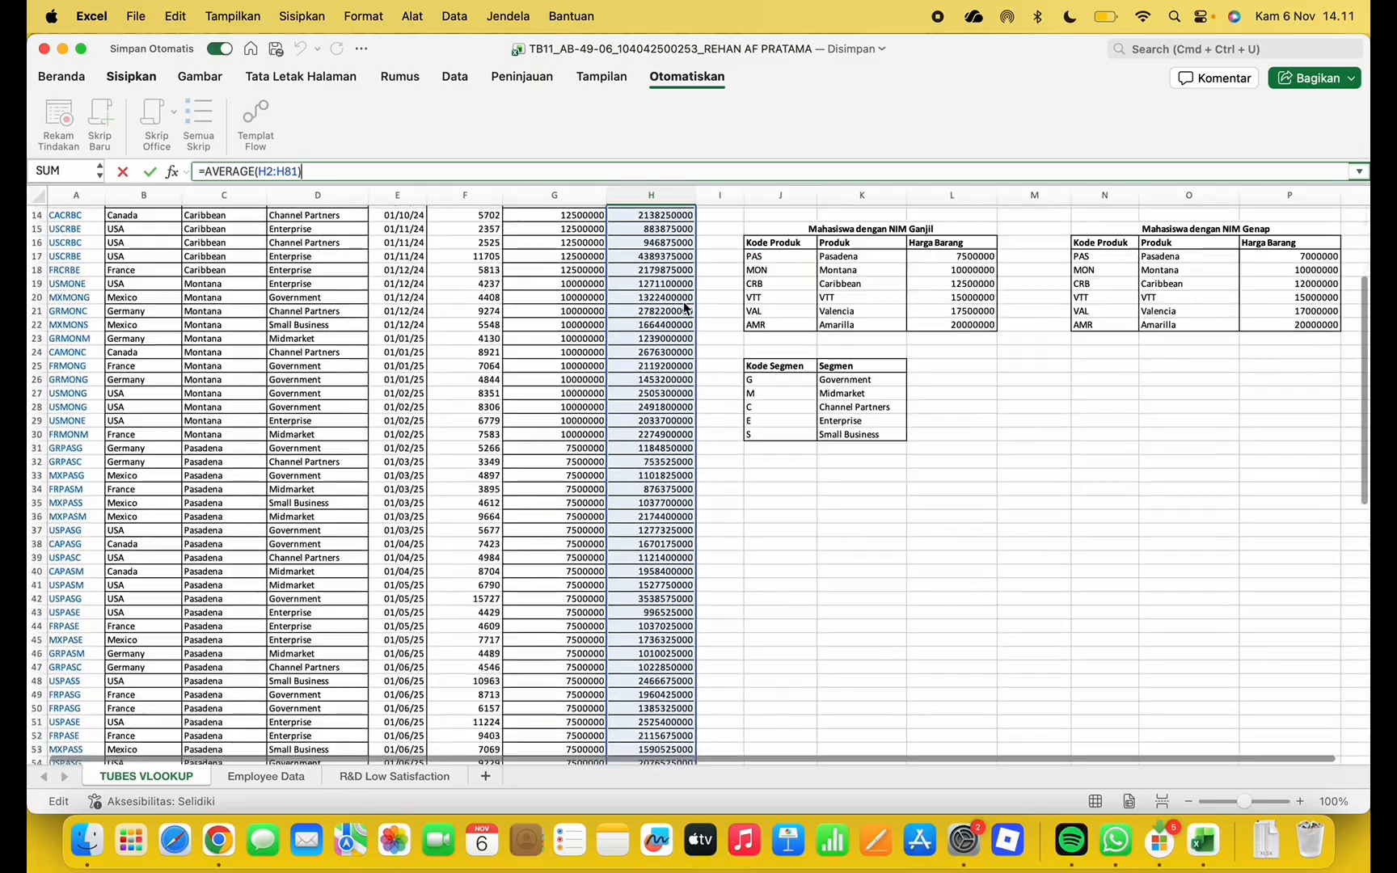
pyautogui.scroll(-2, 683, 302)
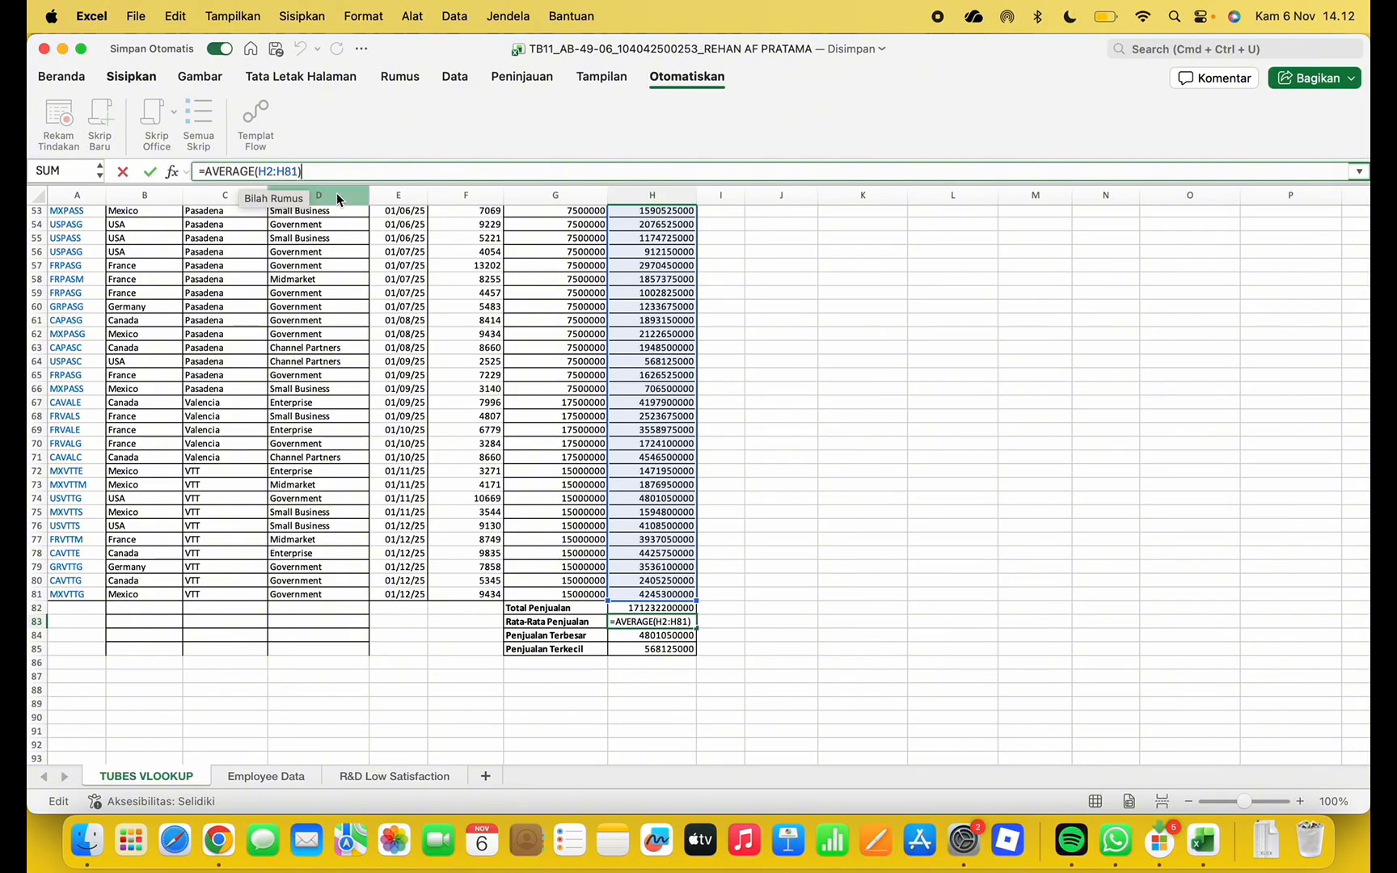
pyautogui.press('Return')
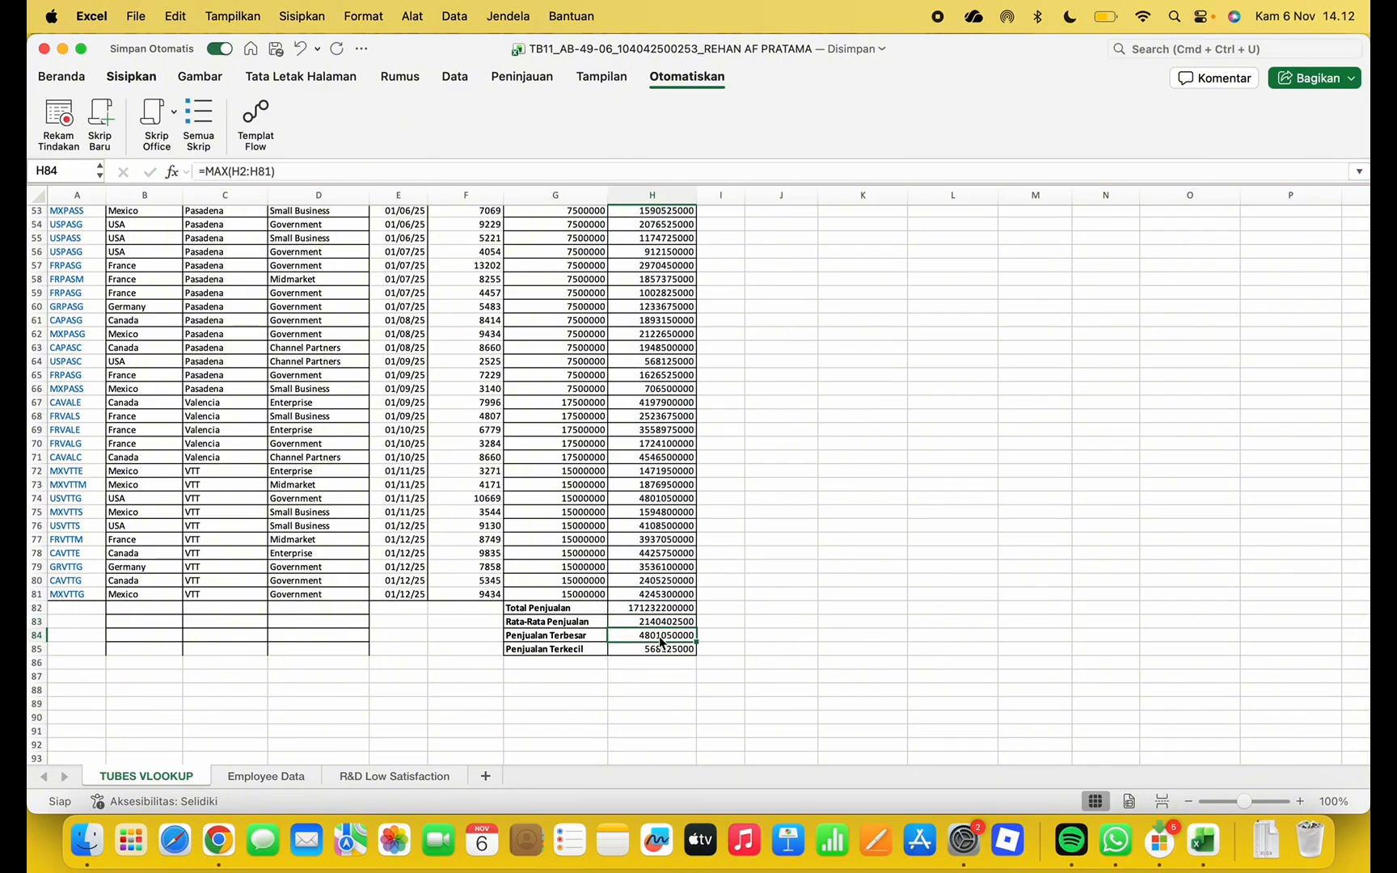
# Confirm =MAX(H2:H81) in H84 and =MIN(H2:H81) in H85
pyautogui.scroll(10, 614, 590)
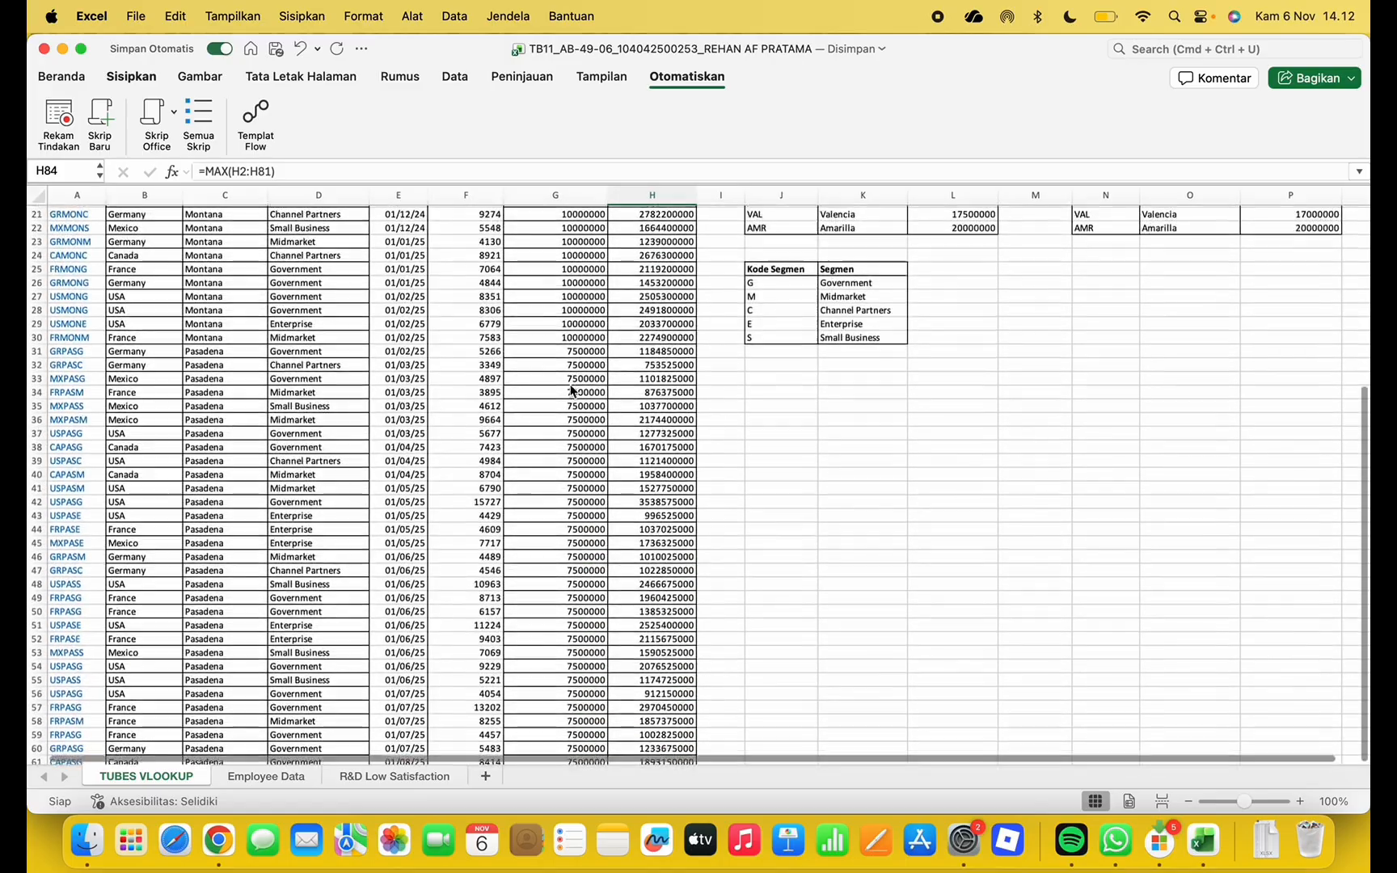
pyautogui.scroll(-12, 590, 557)
pyautogui.scroll(3, 572, 538)
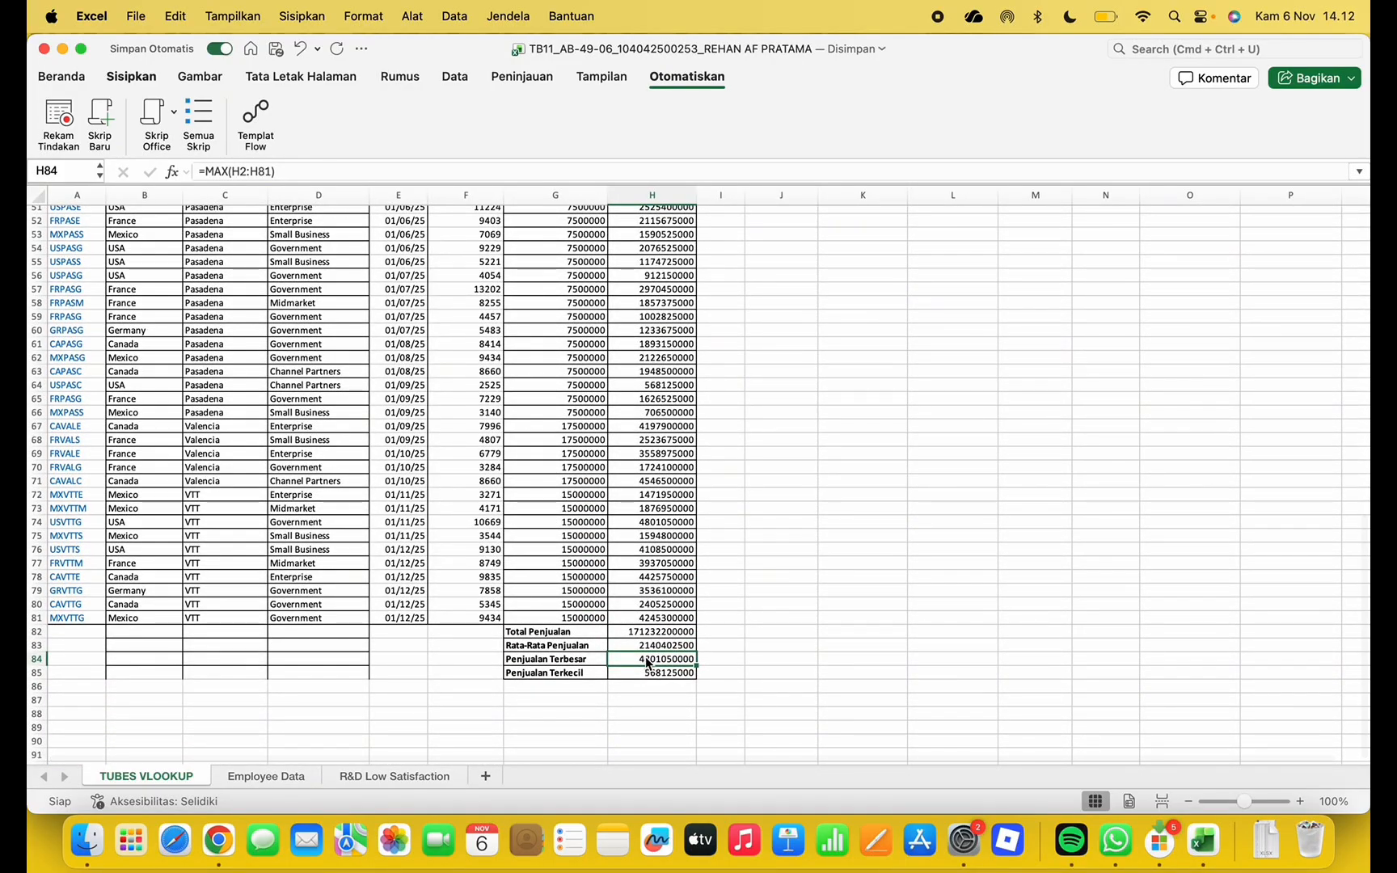
pyautogui.click(323, 172)
pyautogui.scroll(15, 566, 291)
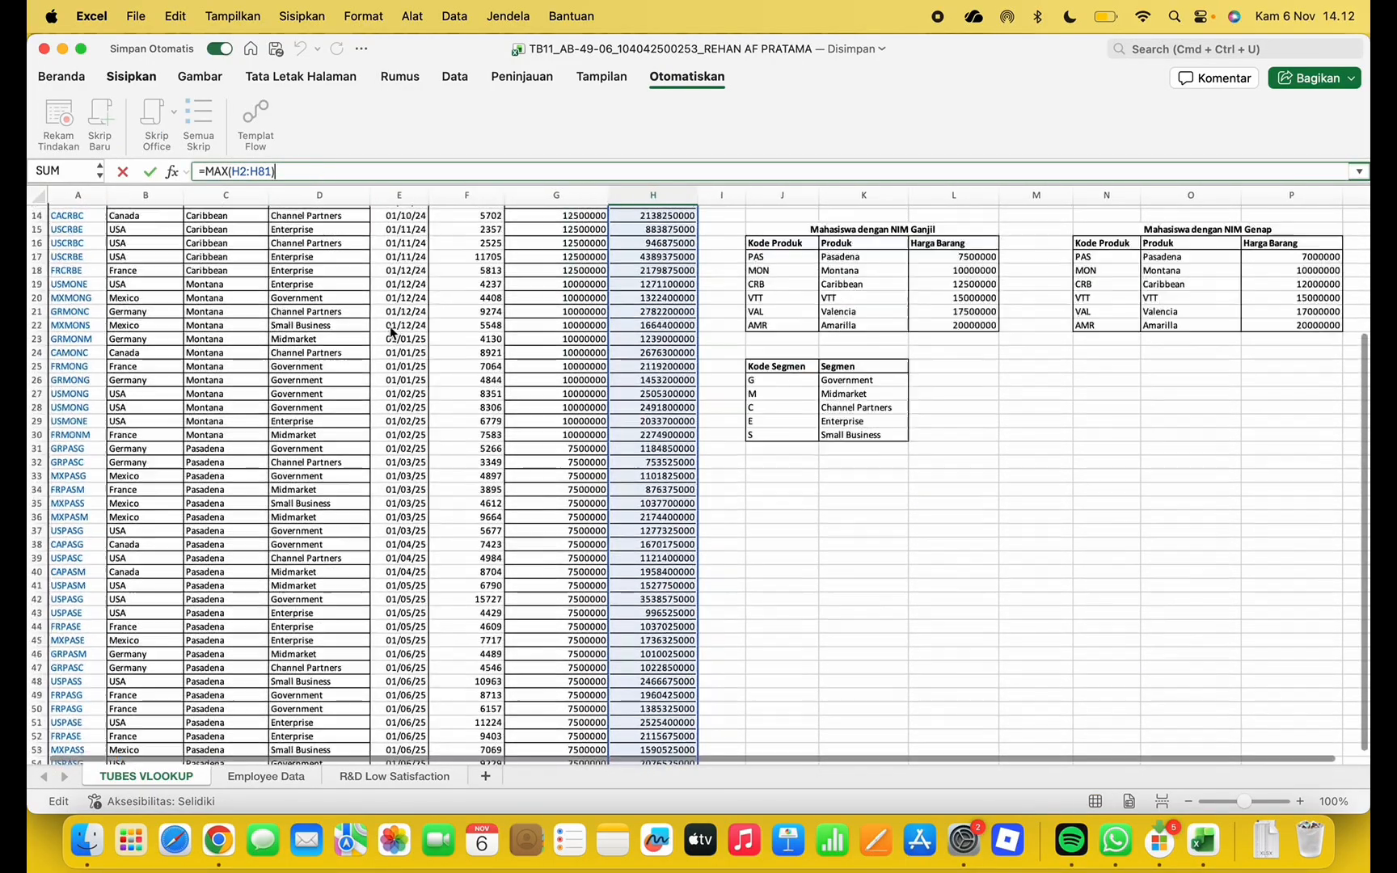
pyautogui.scroll(-12, 617, 453)
pyautogui.scroll(-6, 616, 477)
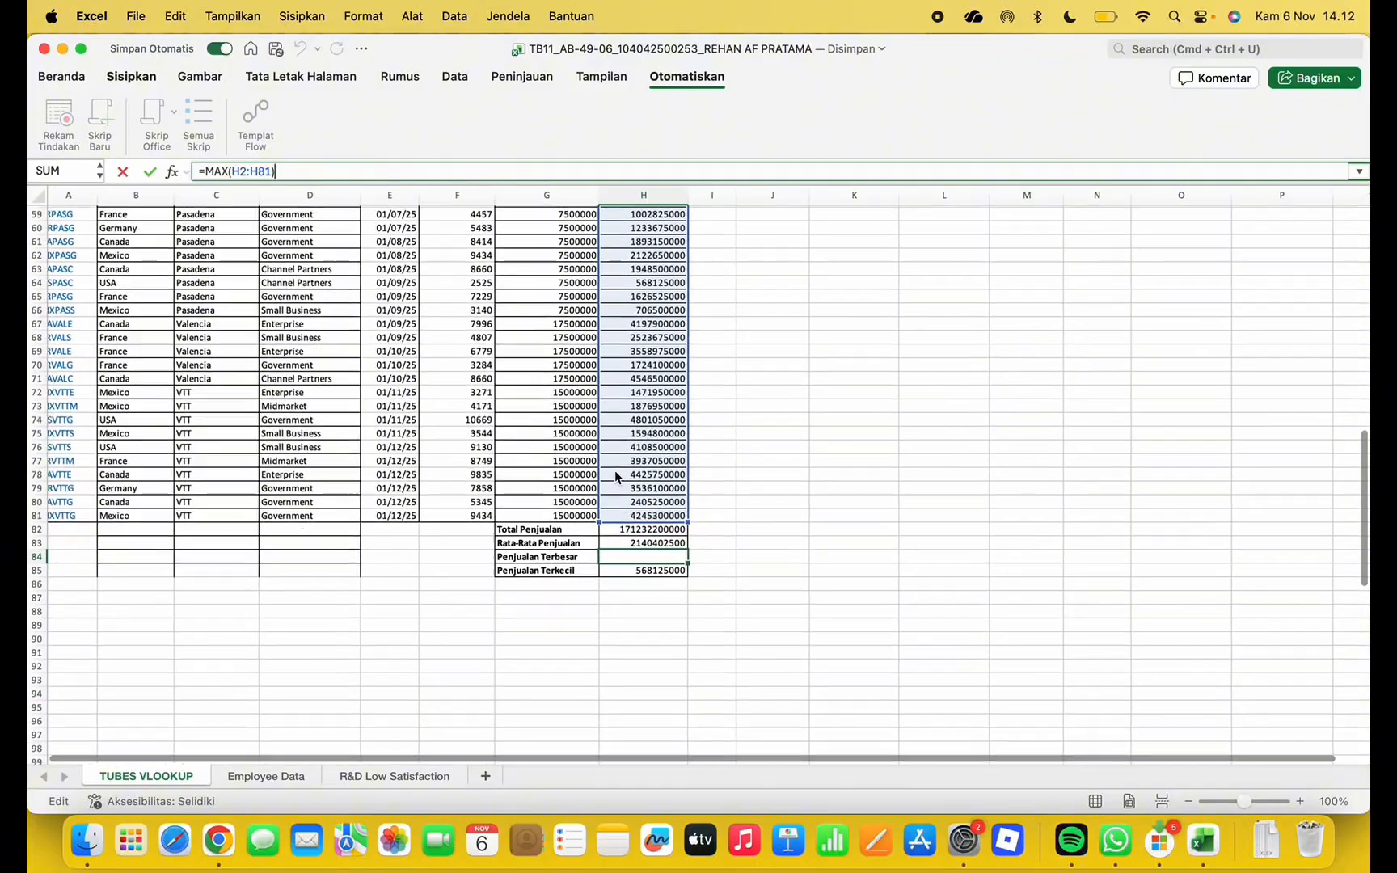
pyautogui.press('Return')
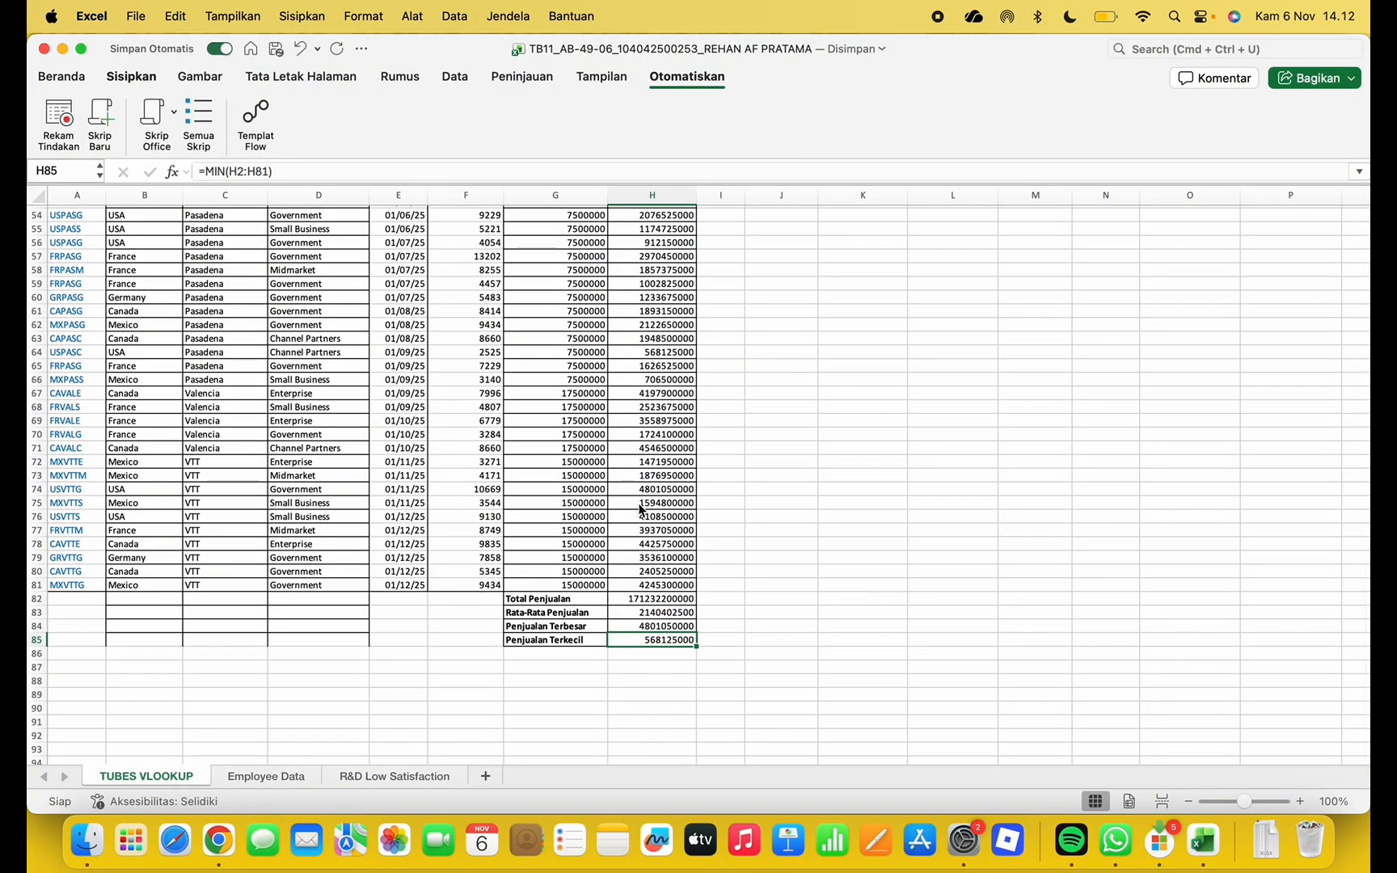
pyautogui.click(327, 170)
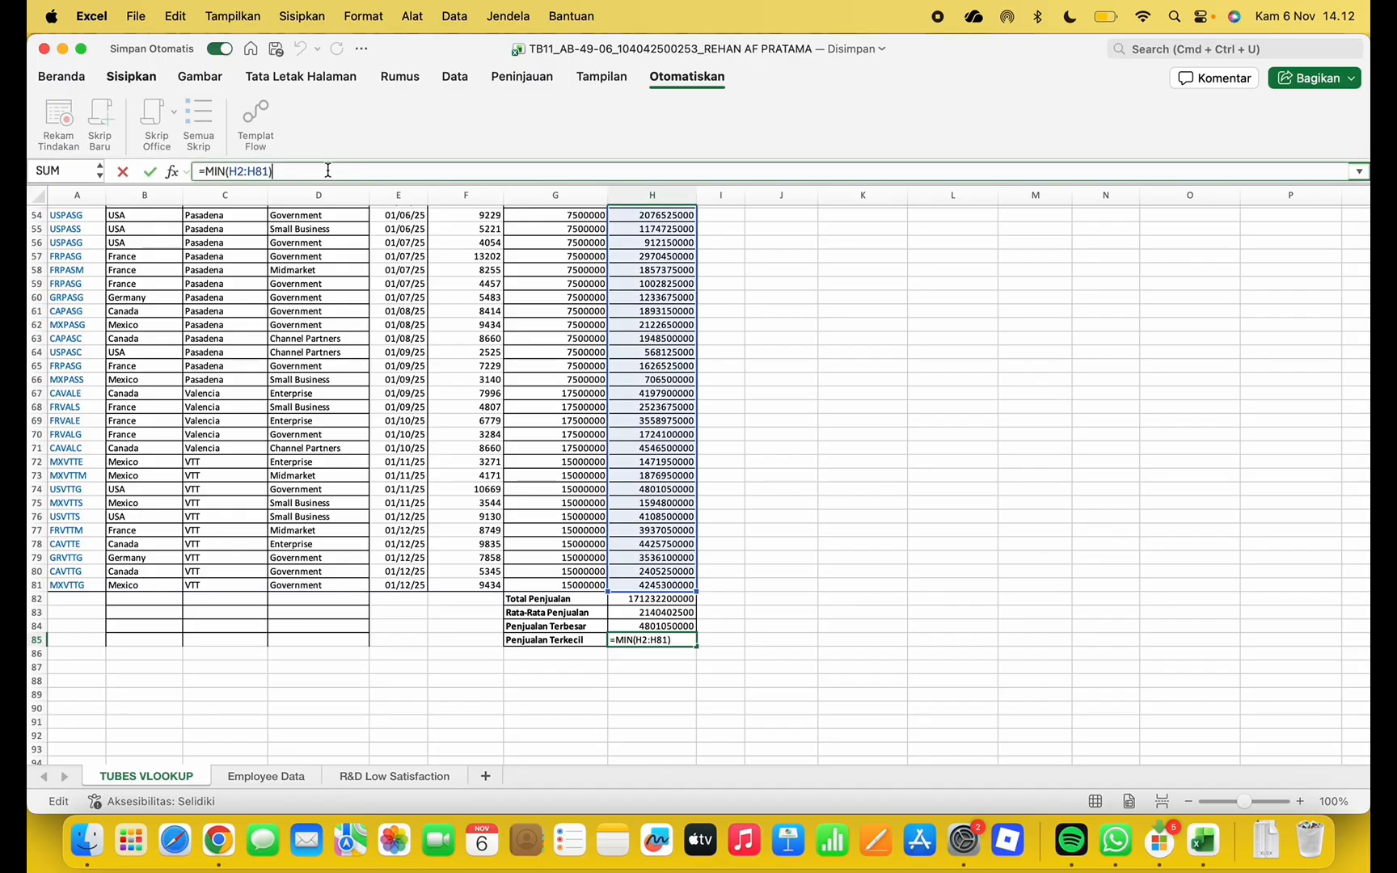
pyautogui.scroll(15, 643, 247)
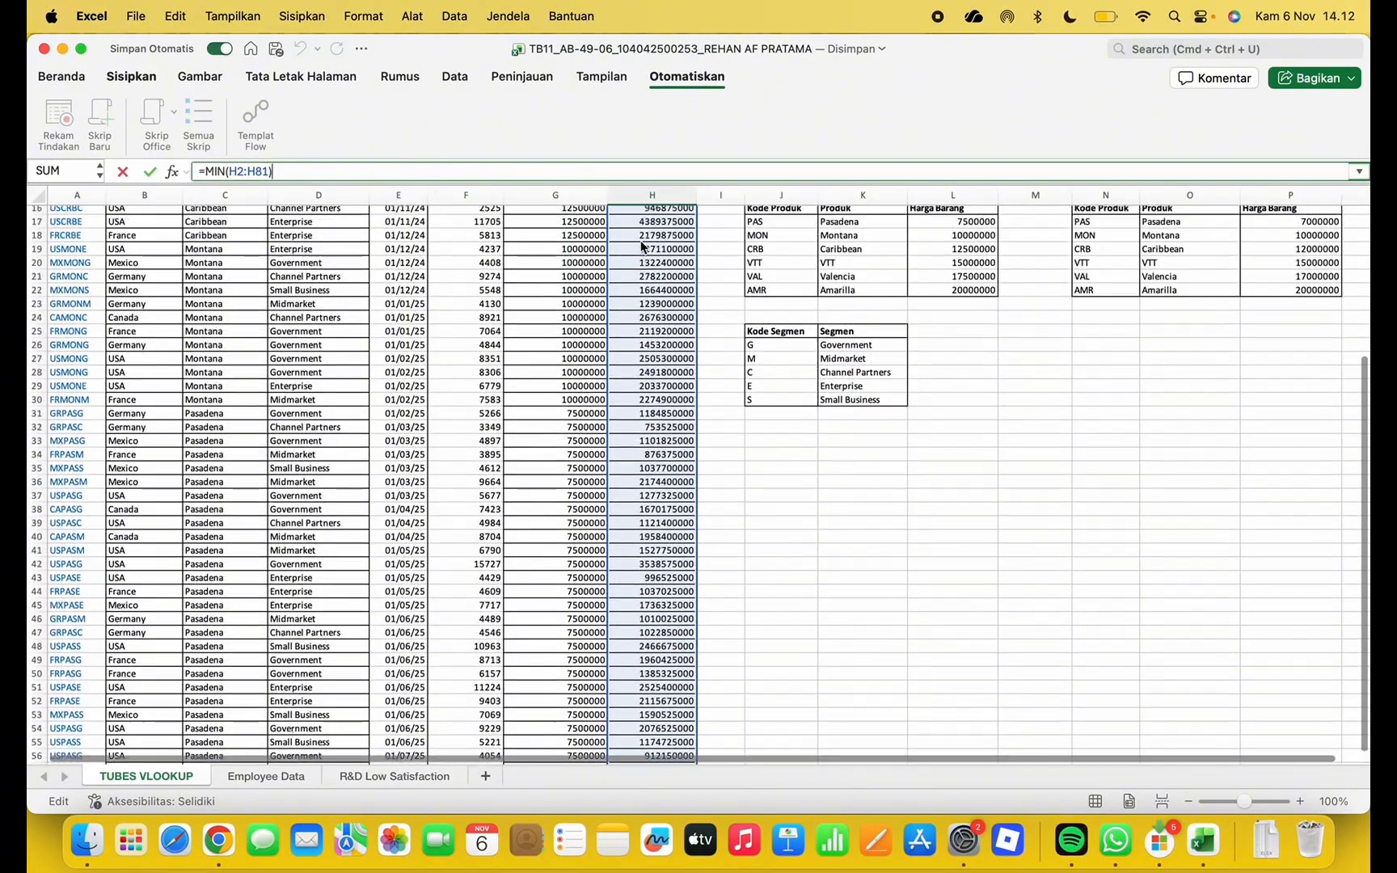
pyautogui.scroll(-17, 643, 246)
pyautogui.scroll(2, 643, 247)
pyautogui.press('Return')
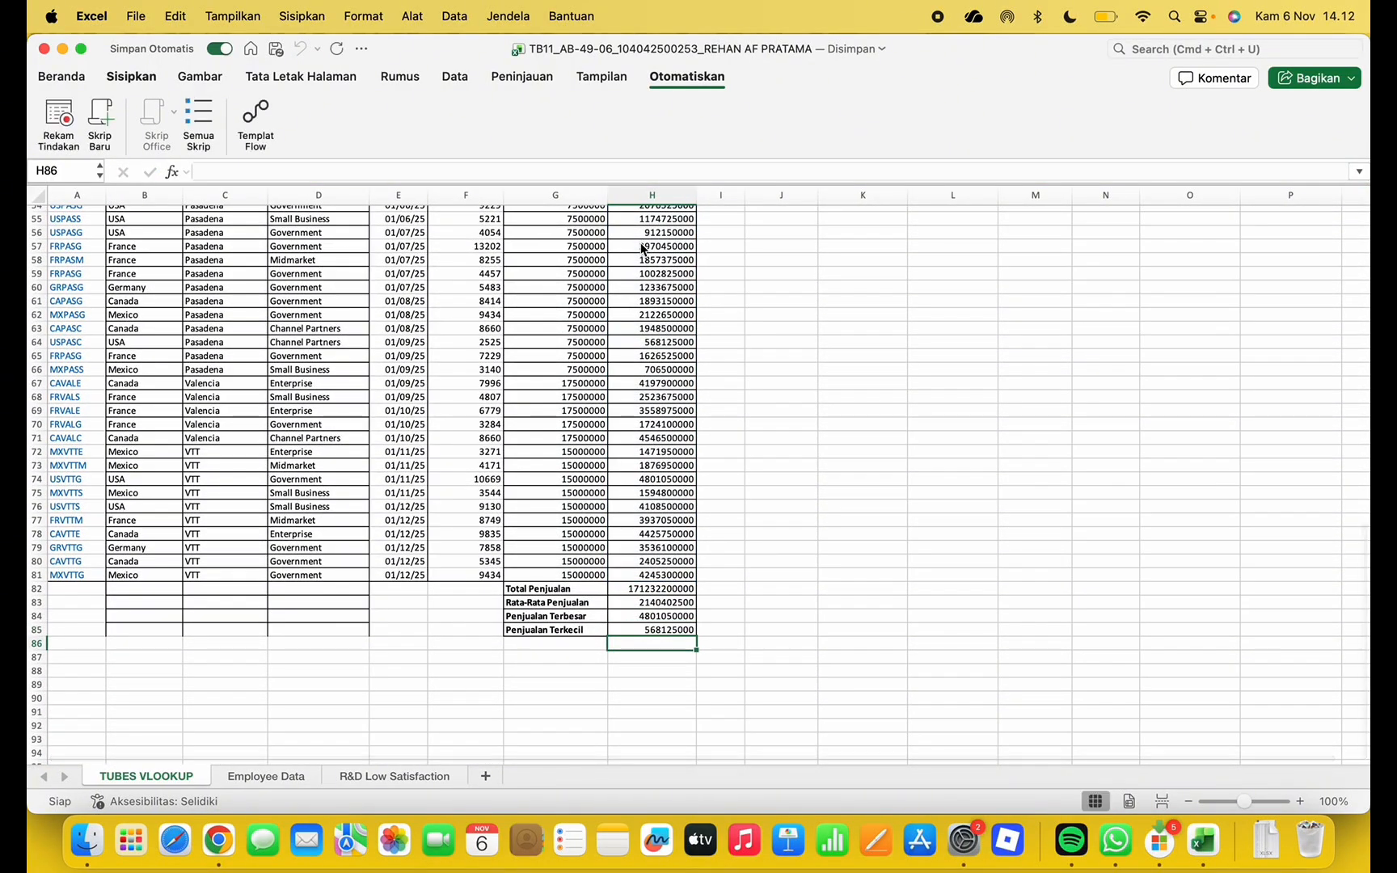
pyautogui.scroll(20, 668, 377)
pyautogui.scroll(-1, 668, 378)
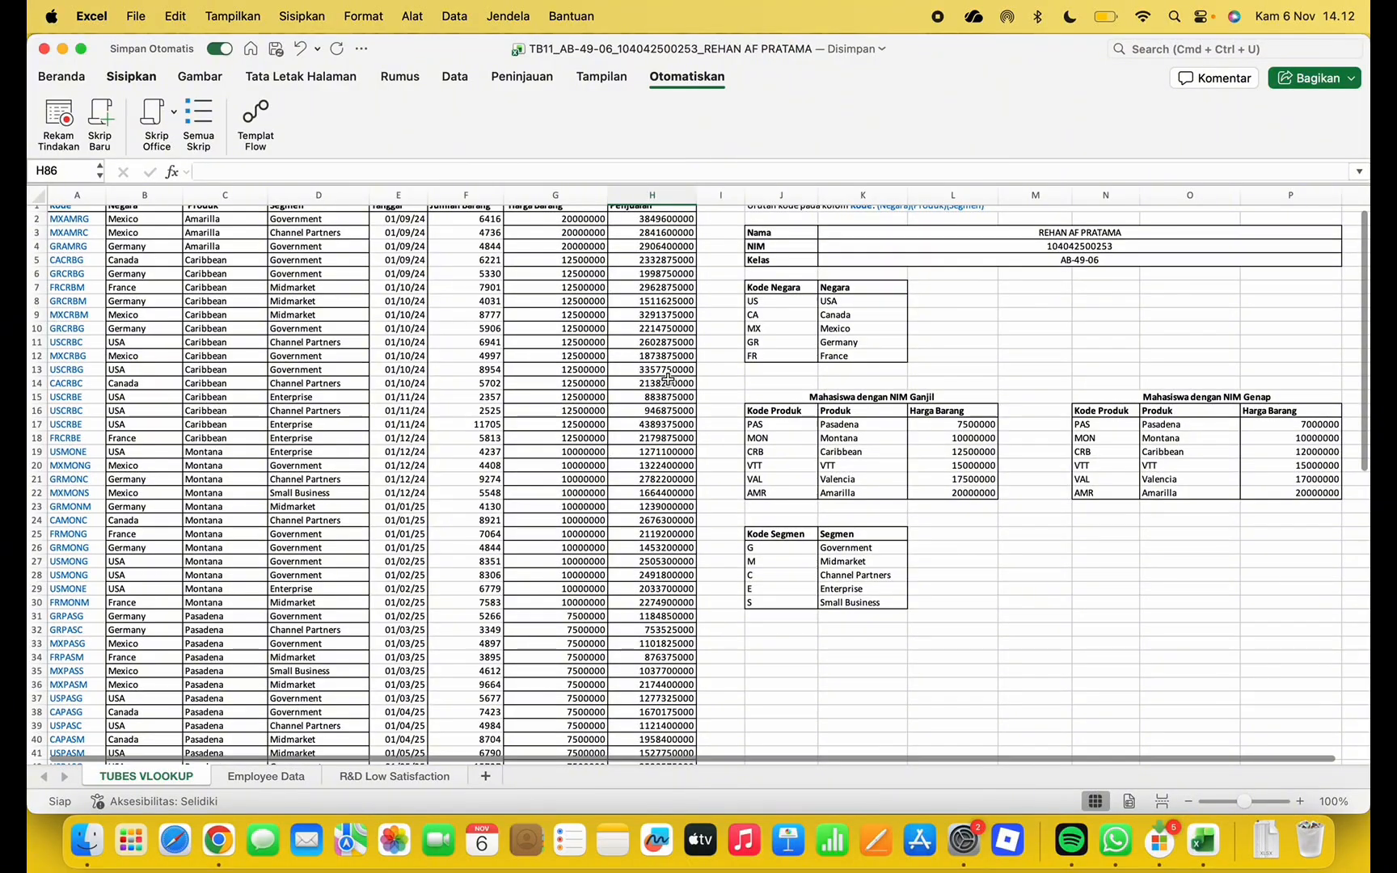
pyautogui.scroll(1, 668, 379)
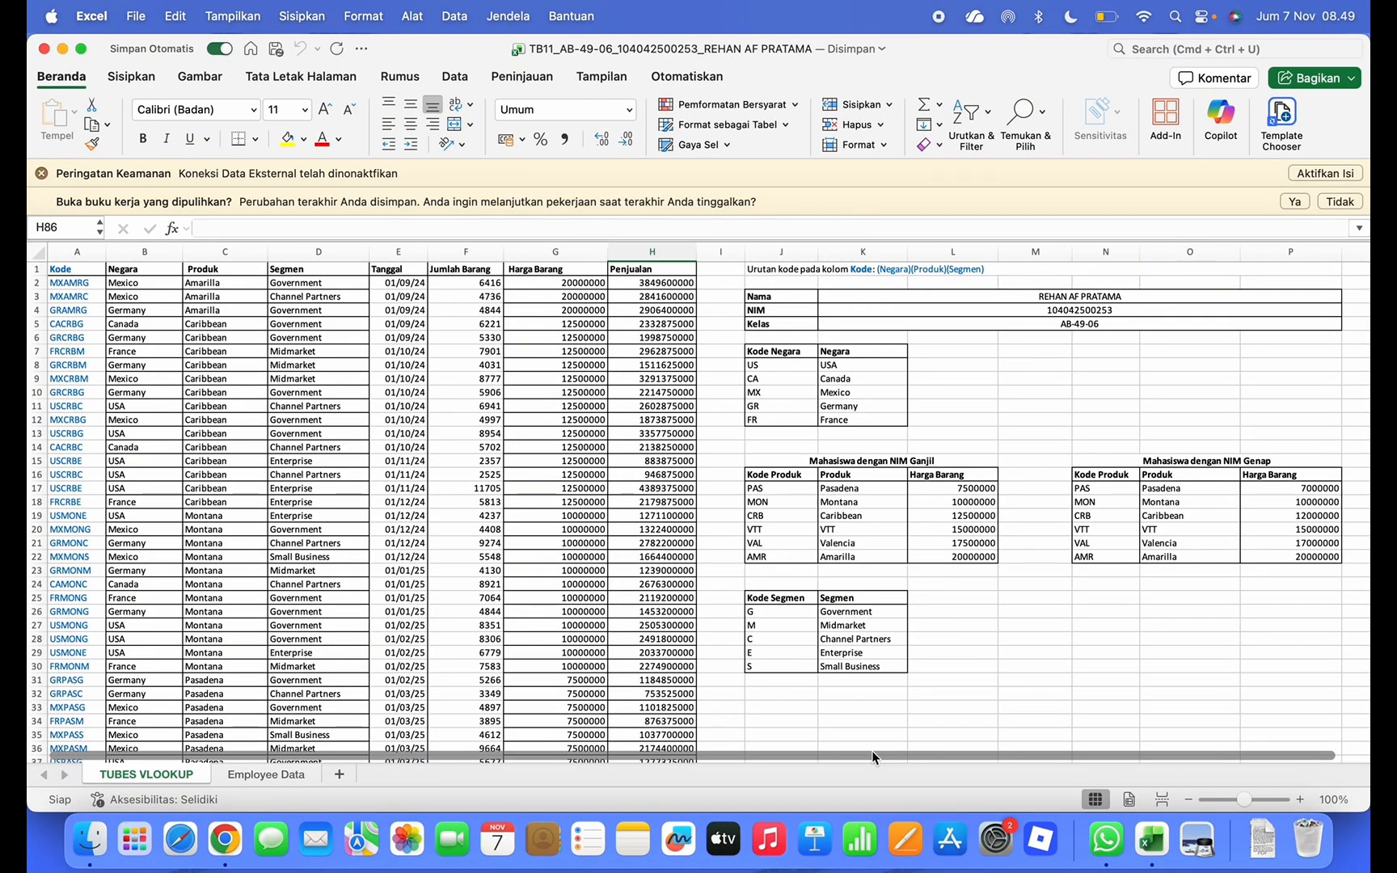
# On the Employee Data sheet, filter Department to Research & Development only
pyautogui.click(262, 774)
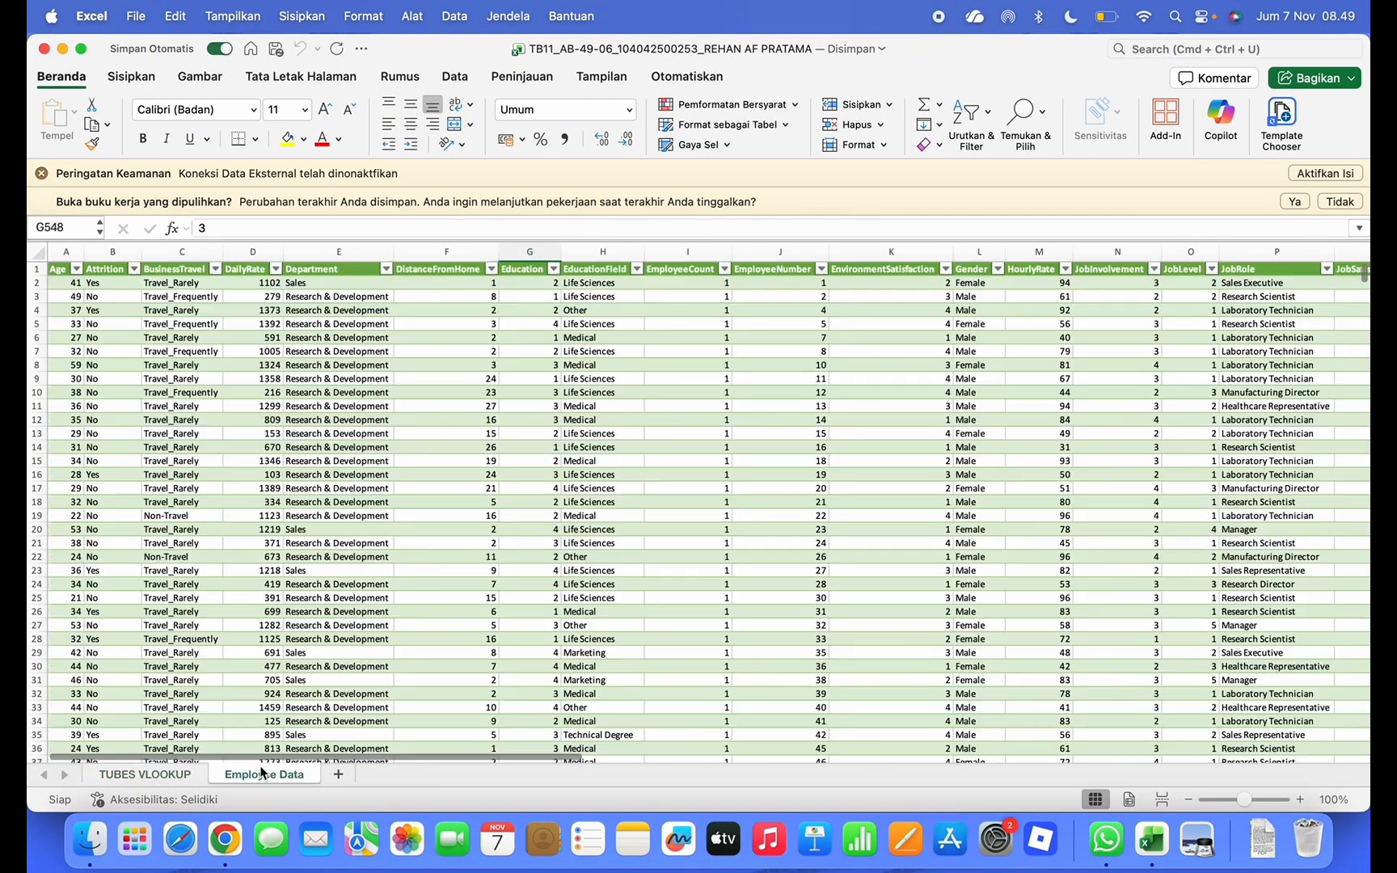
pyautogui.scroll(-3, 400, 612)
pyautogui.scroll(3, 425, 598)
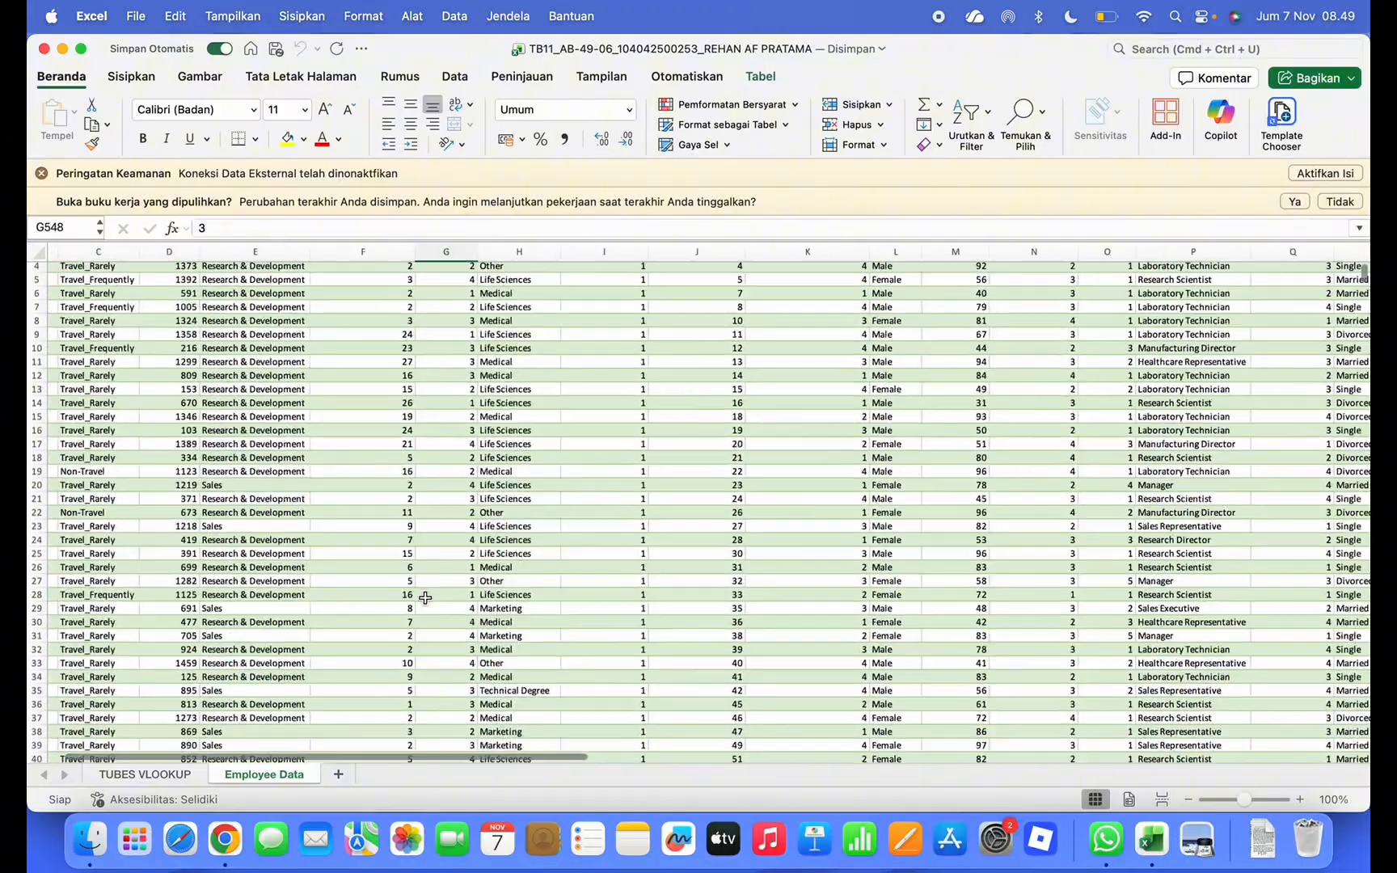
pyautogui.hscroll(-2, 421, 592)
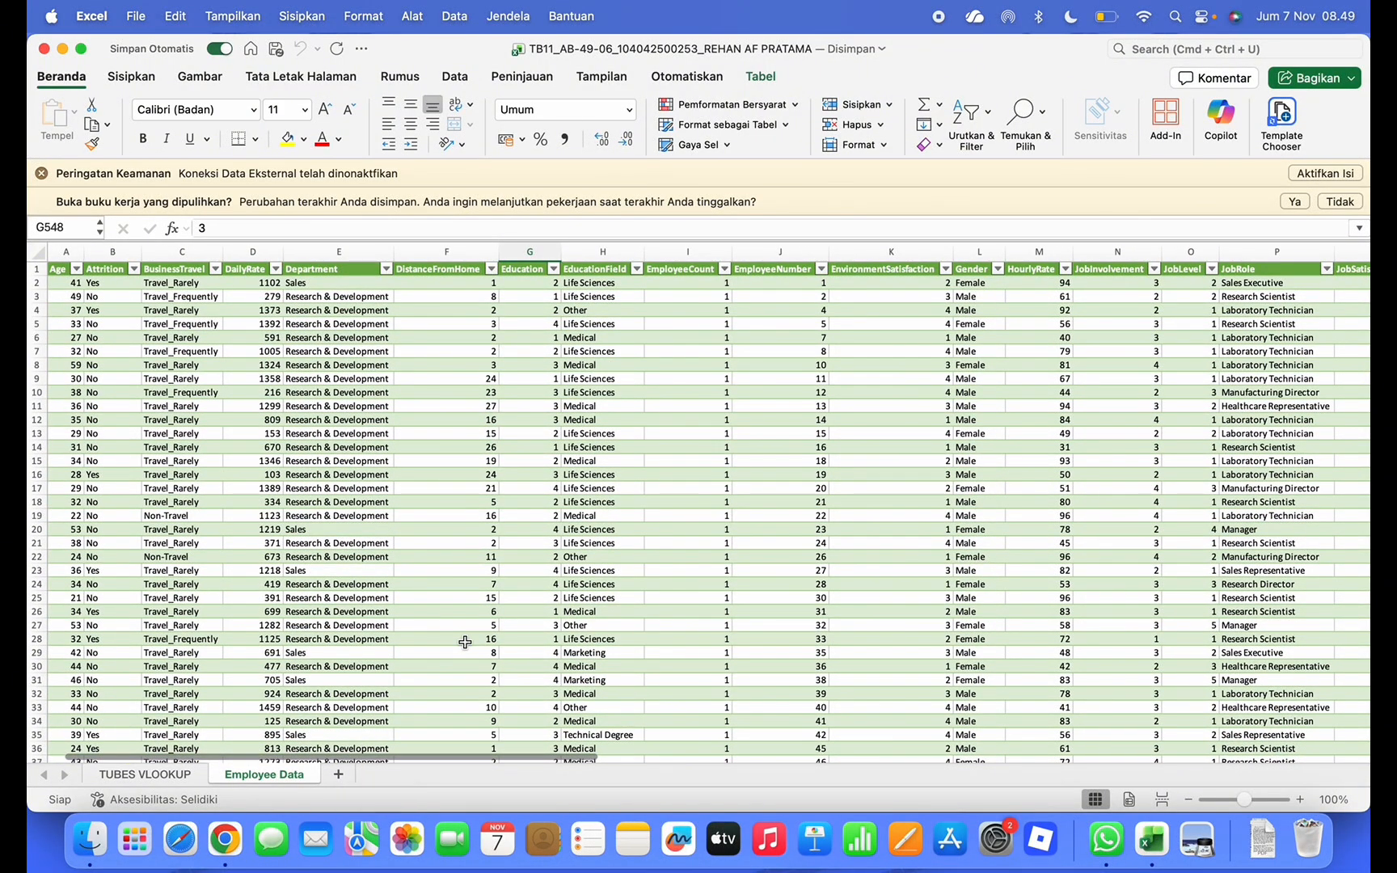
pyautogui.hotkey('ctrl', 'Up')
pyautogui.click(946, 325)
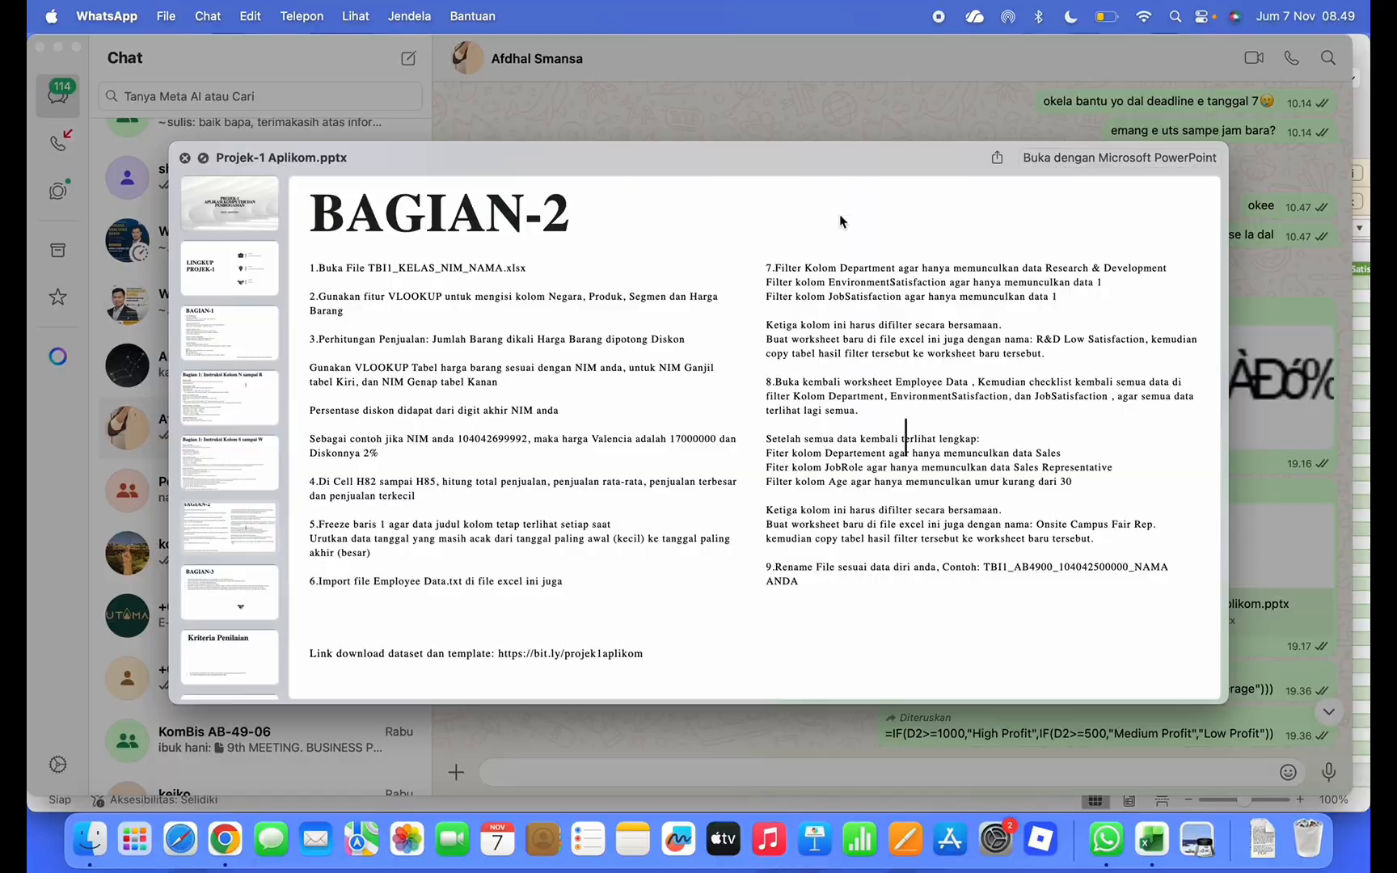
pyautogui.hotkey('ctrl', 'Up')
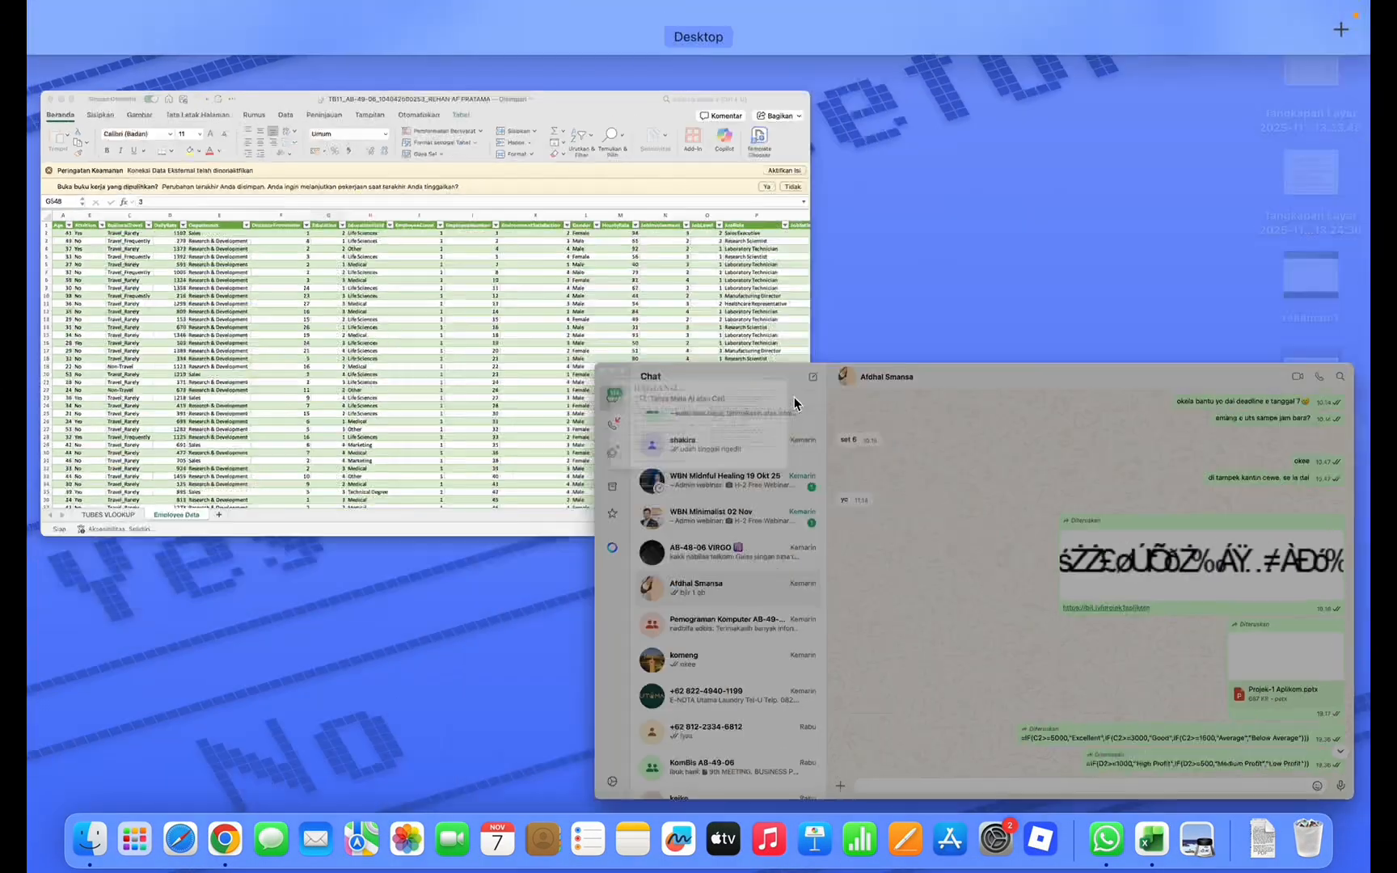
pyautogui.click(589, 381)
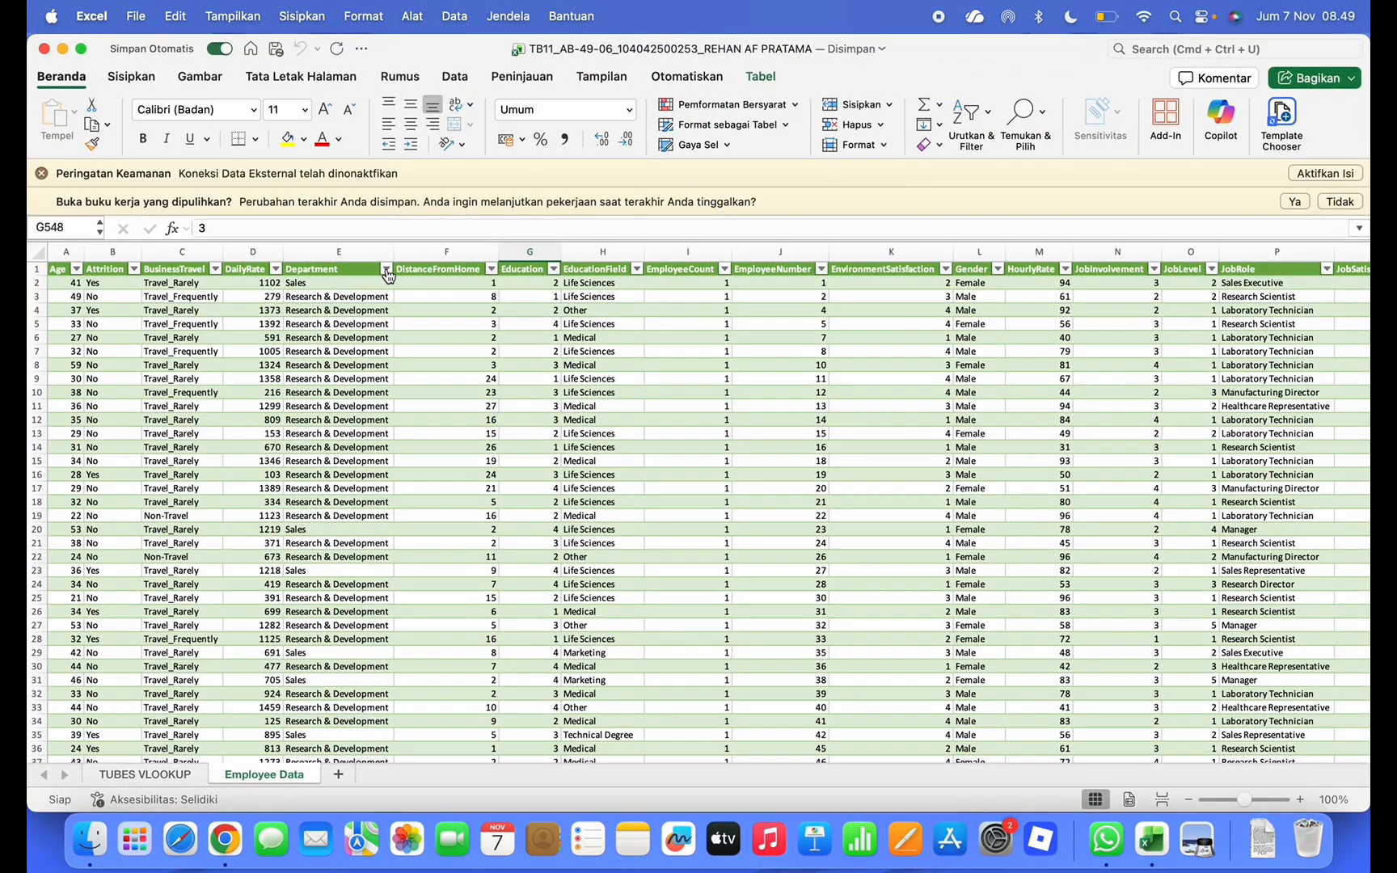
pyautogui.click(387, 271)
pyautogui.click(442, 485)
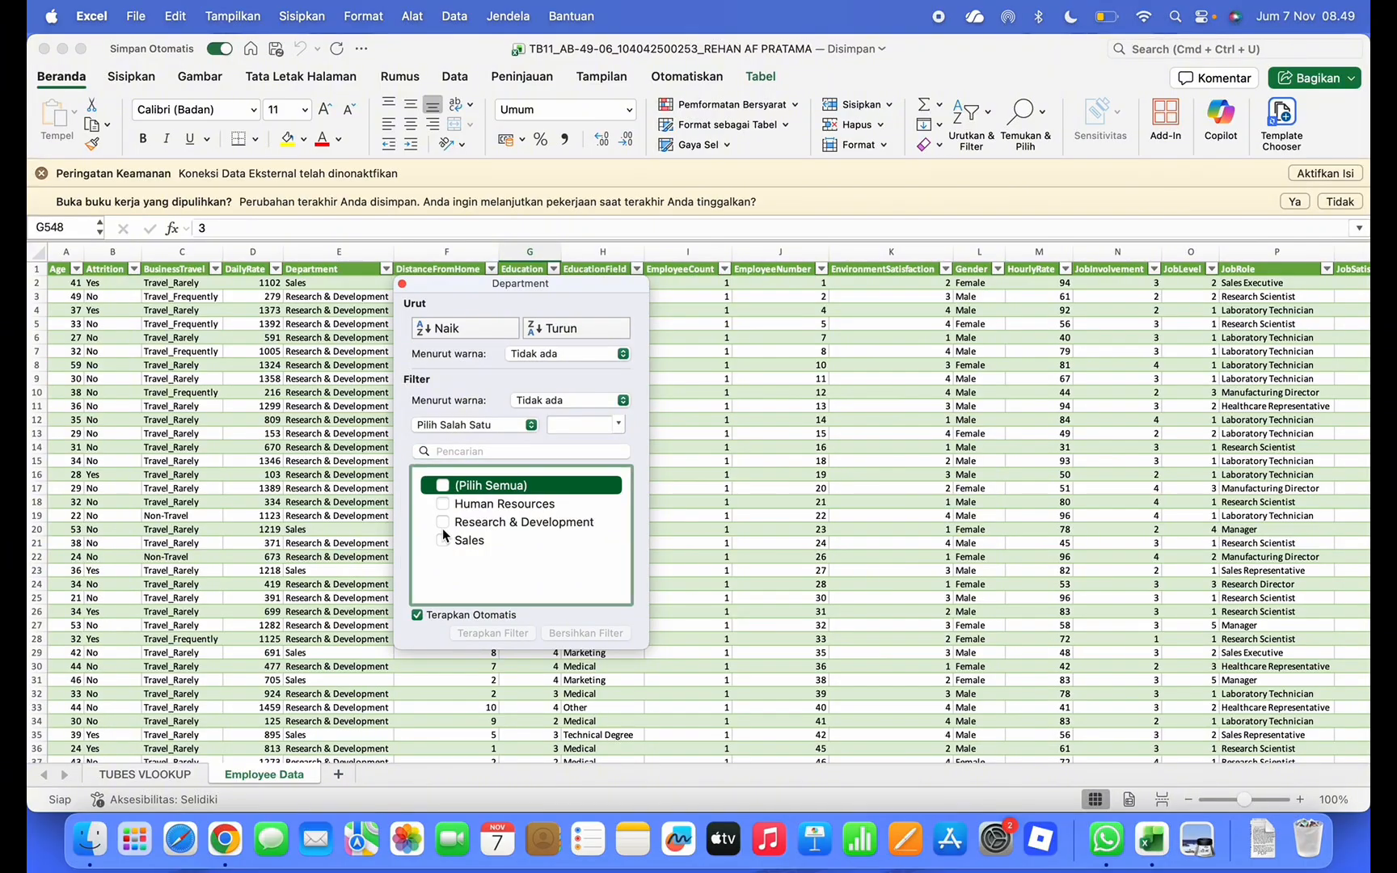
pyautogui.click(443, 522)
pyautogui.click(402, 284)
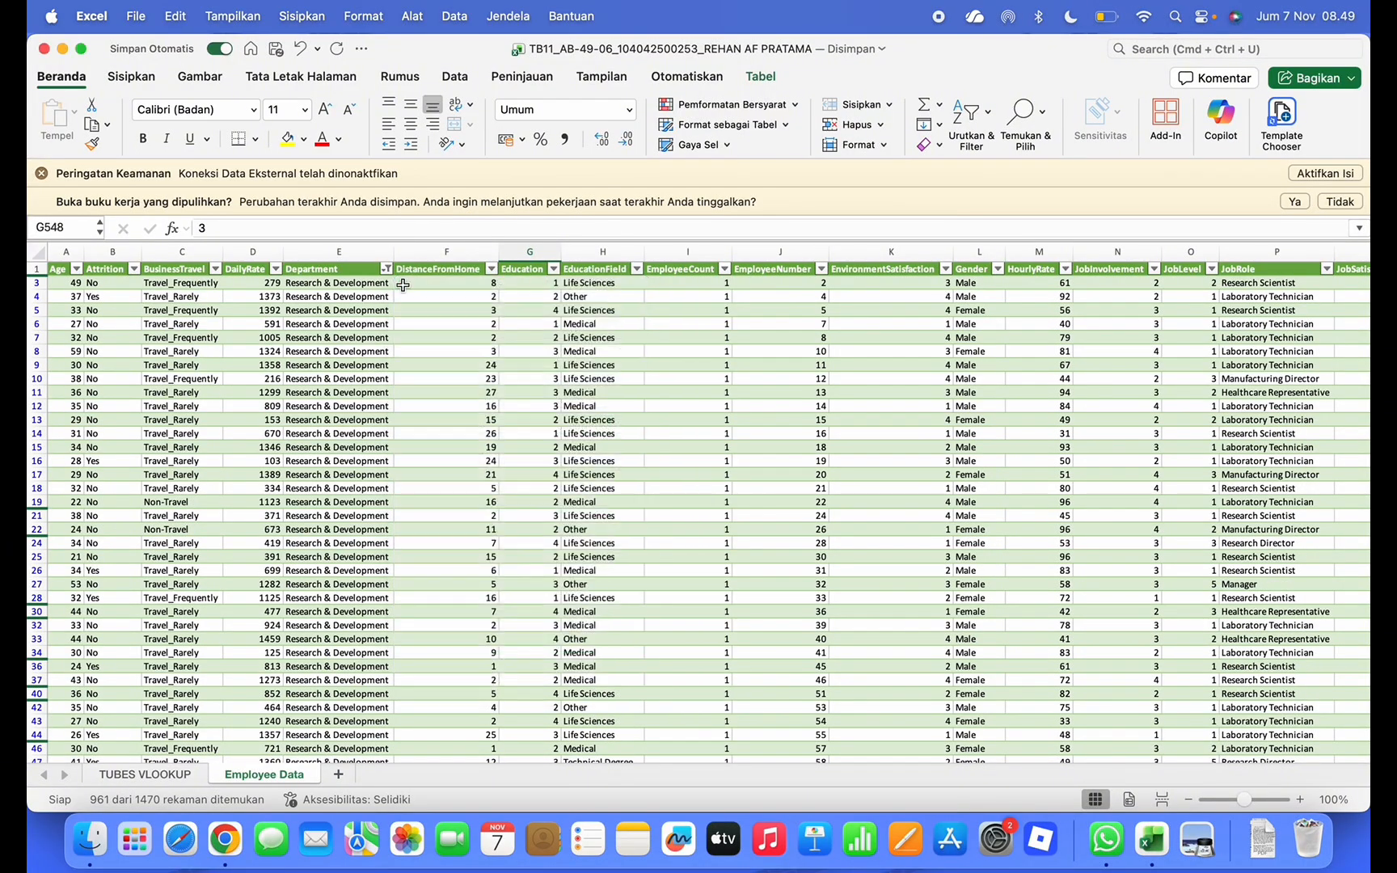
# Filter EnvironmentSatisfaction to show only value 1
pyautogui.hotkey('ctrl', 'Up')
pyautogui.click(888, 244)
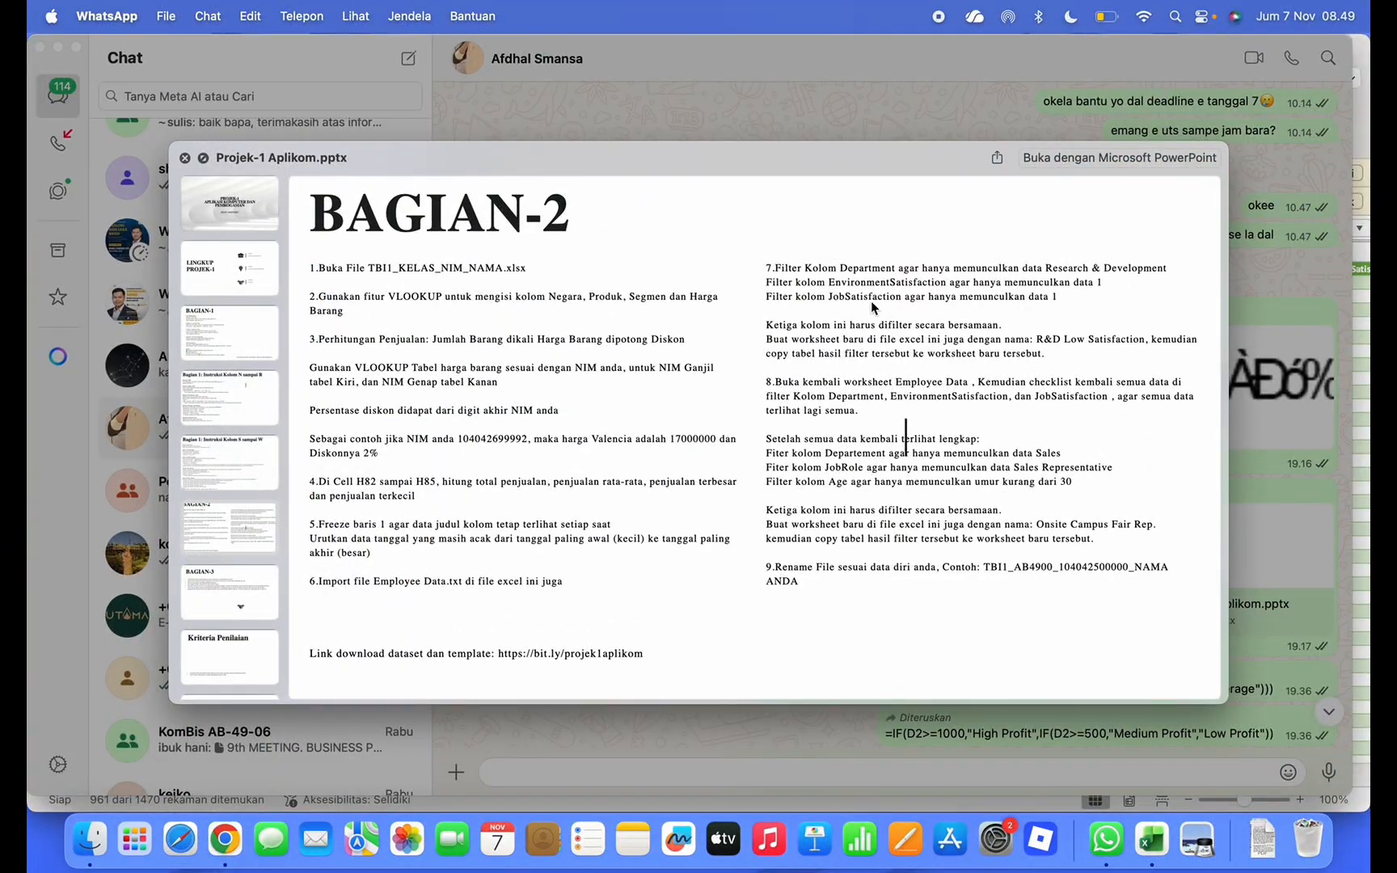
pyautogui.hotkey('ctrl', 'Up')
pyautogui.click(671, 305)
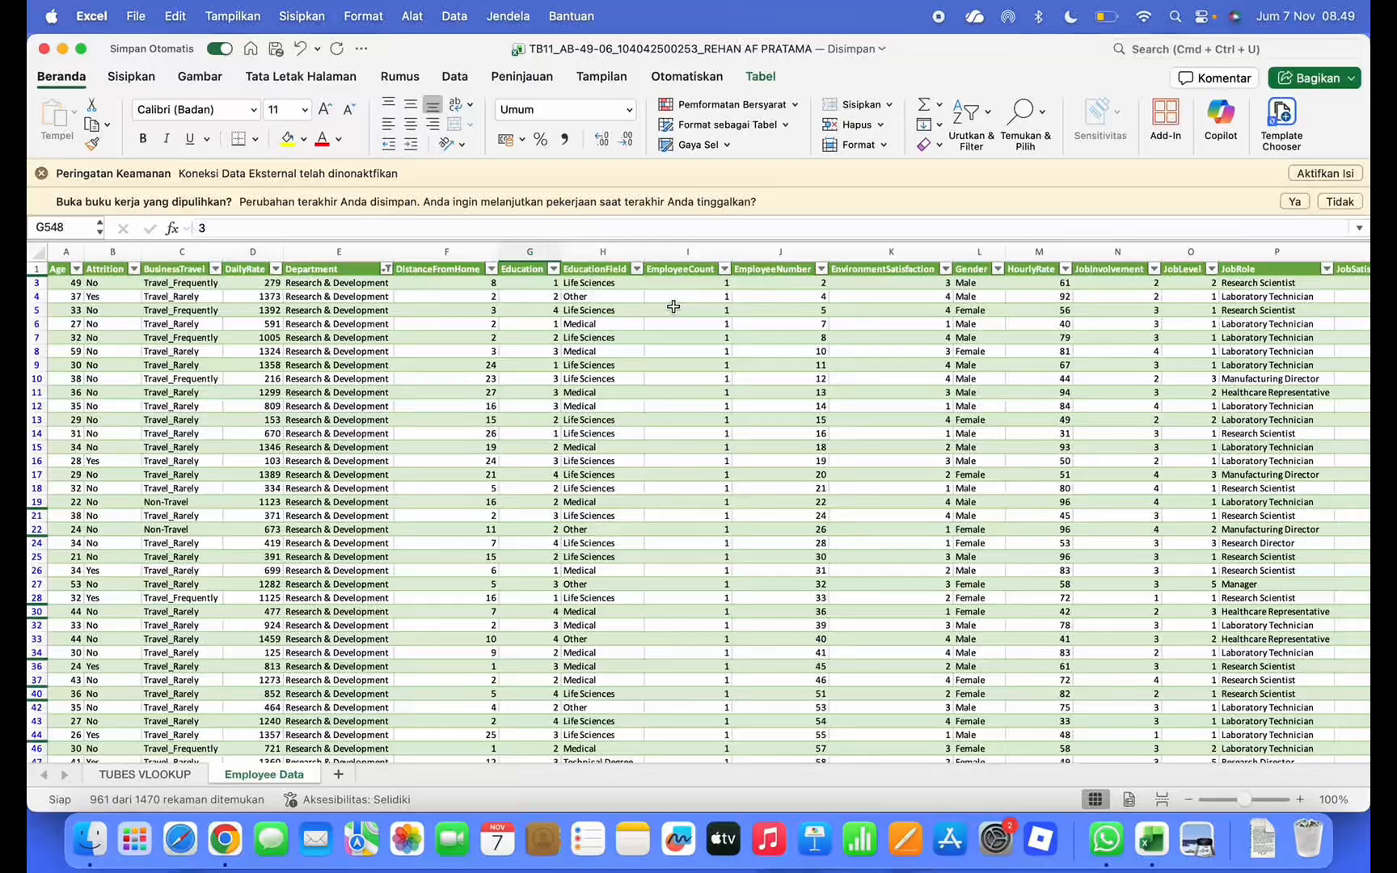
pyautogui.click(946, 269)
pyautogui.click(1003, 485)
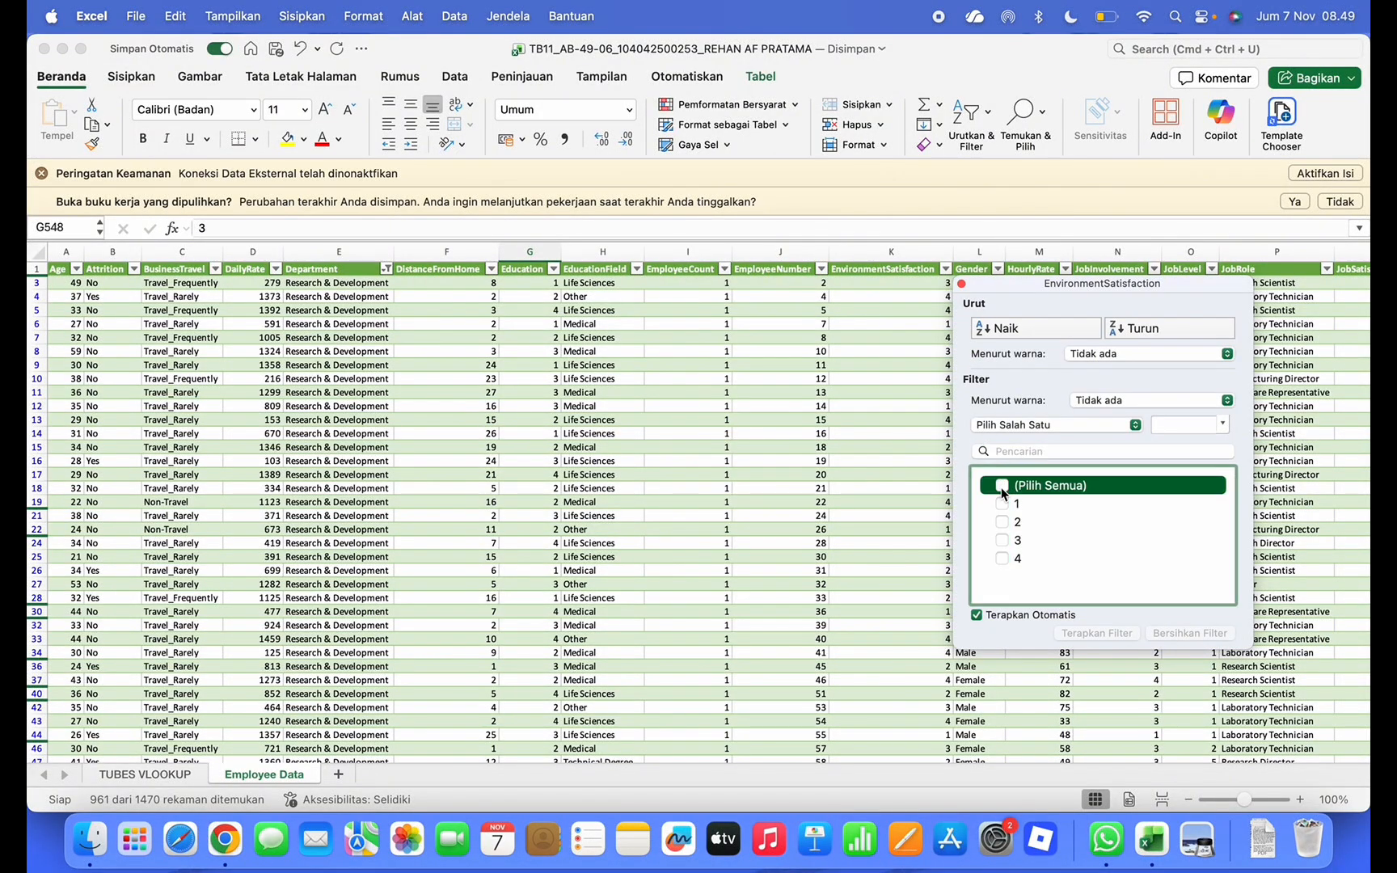
pyautogui.click(1003, 503)
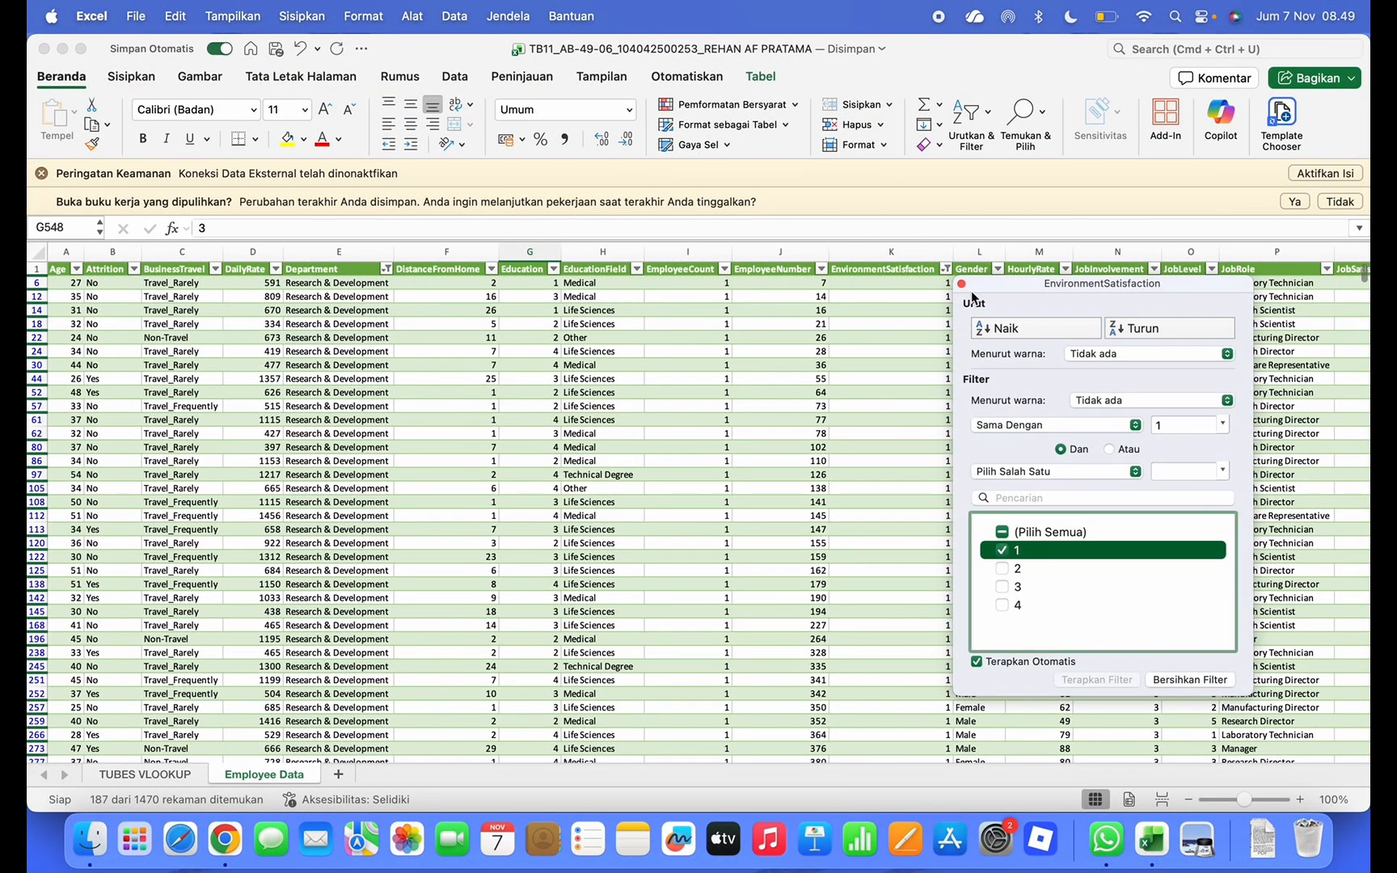
pyautogui.click(961, 284)
# Filter JobSatisfaction to show only value 1, leaving 32 records
pyautogui.hscroll(3, 894, 356)
pyautogui.hotkey('ctrl', 'Up')
pyautogui.click(895, 361)
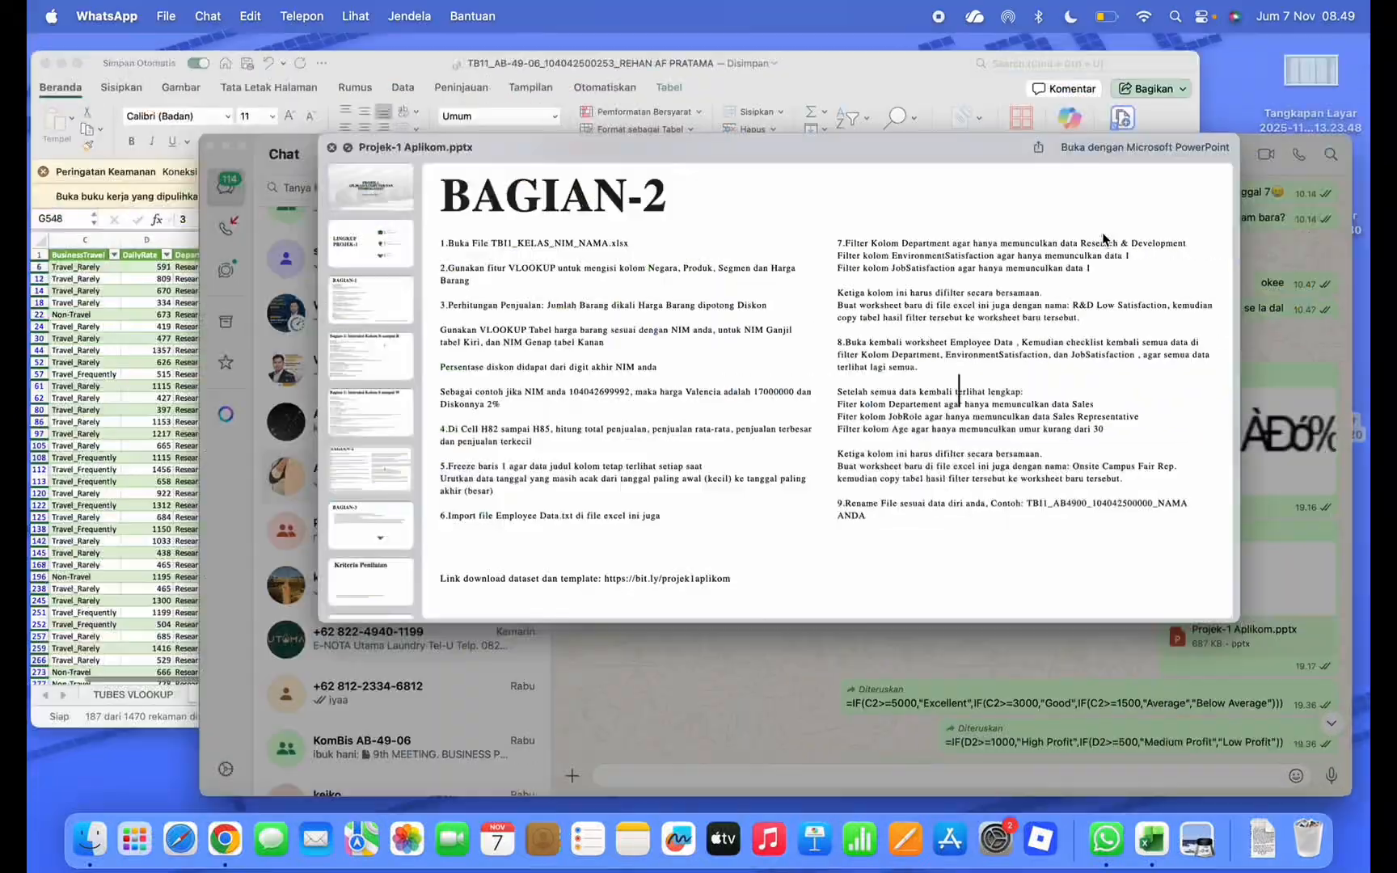
pyautogui.hotkey('ctrl', 'Up')
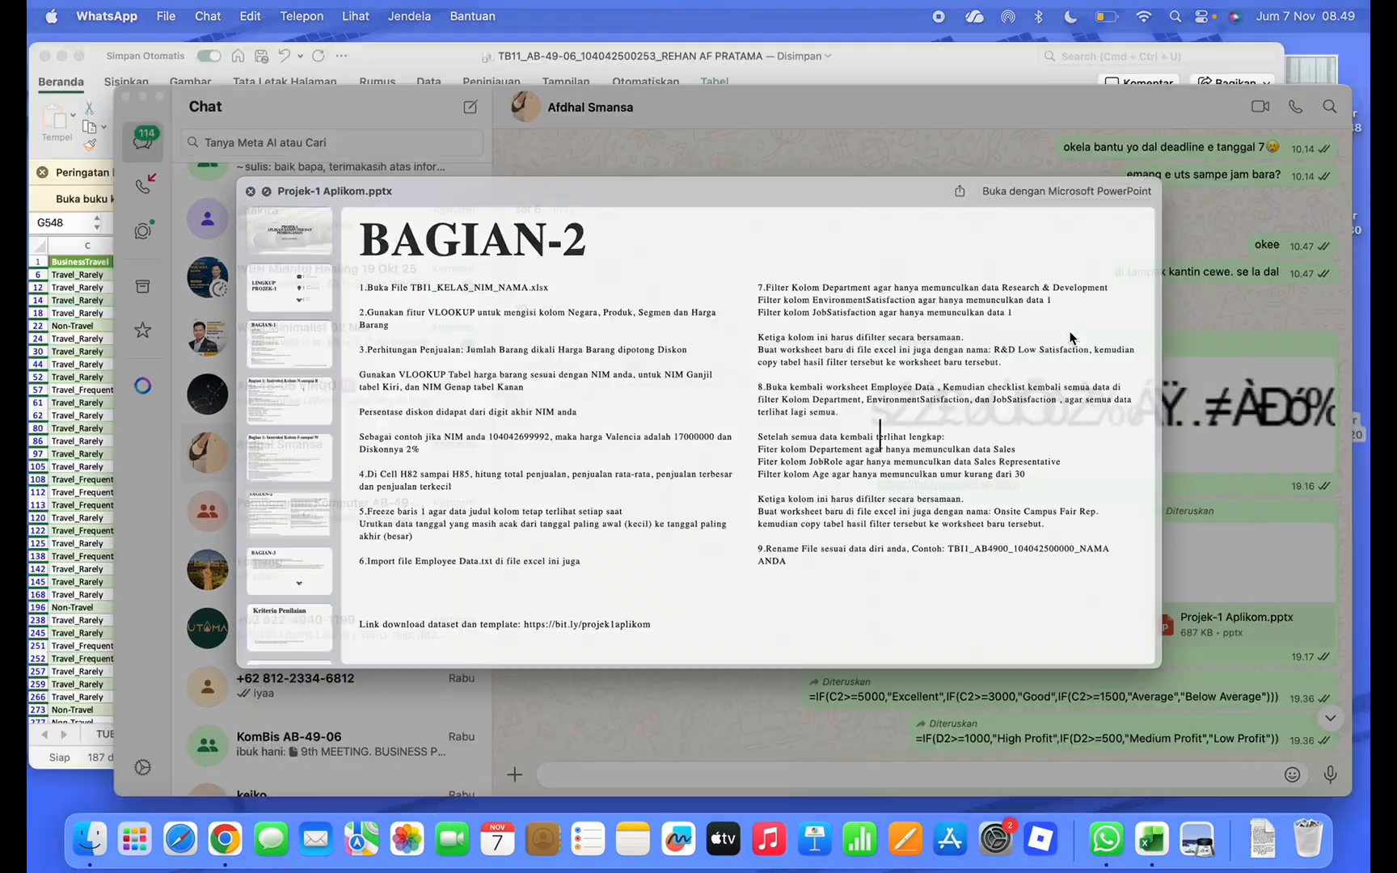
pyautogui.click(609, 280)
pyautogui.hscroll(2, 937, 306)
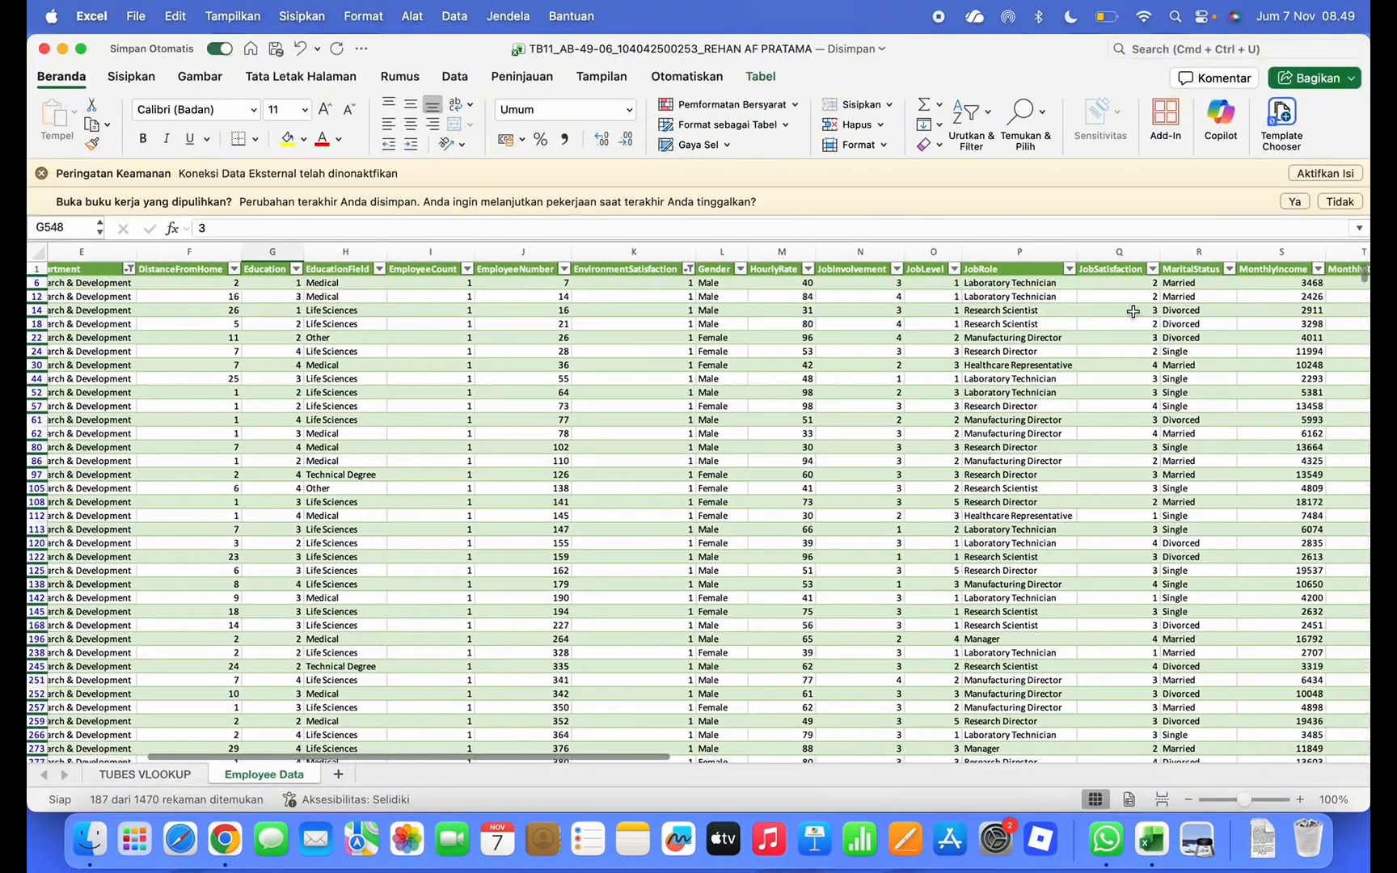
pyautogui.click(1148, 270)
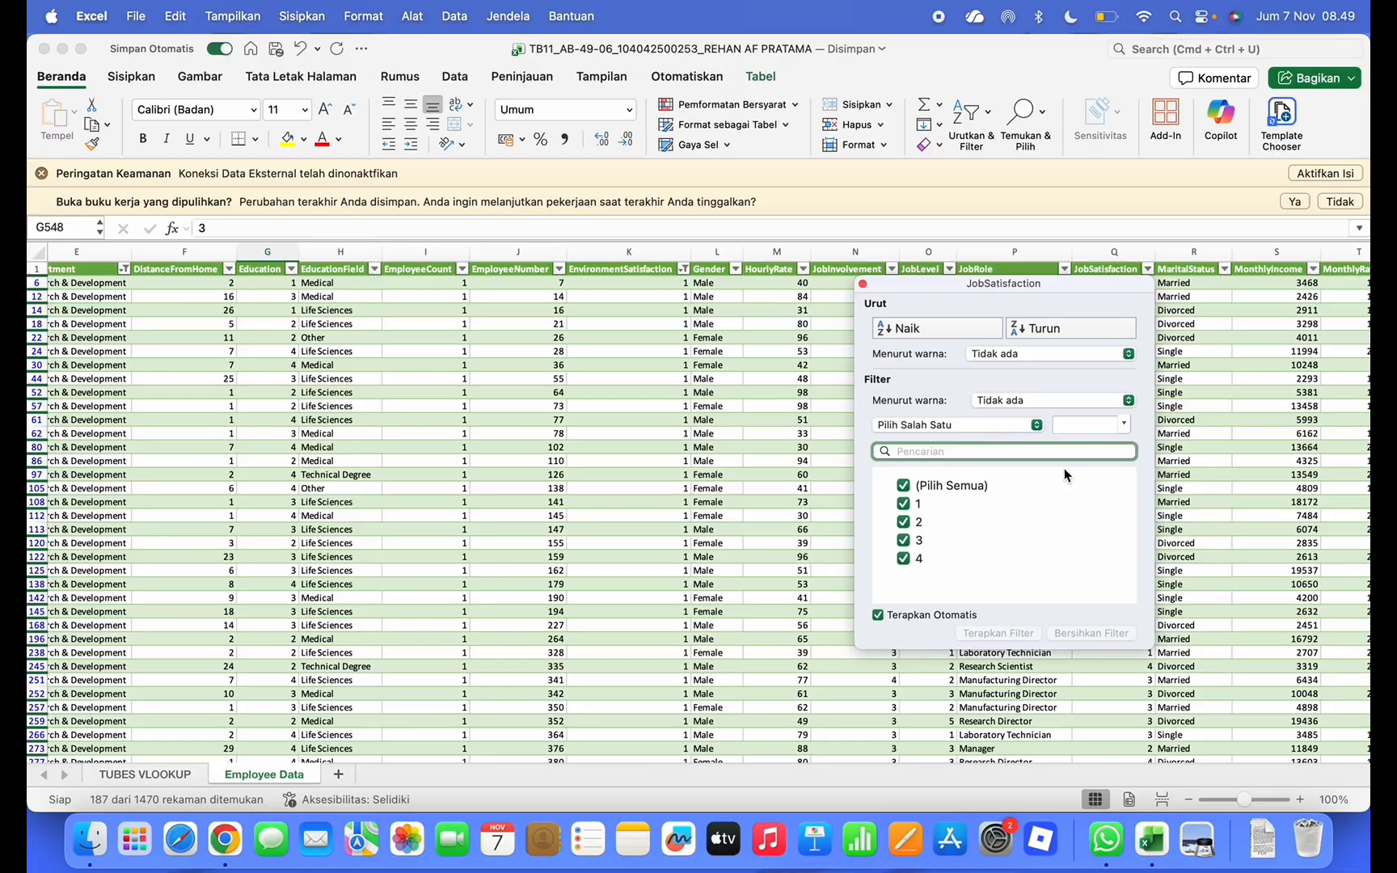
pyautogui.click(903, 485)
pyautogui.click(903, 503)
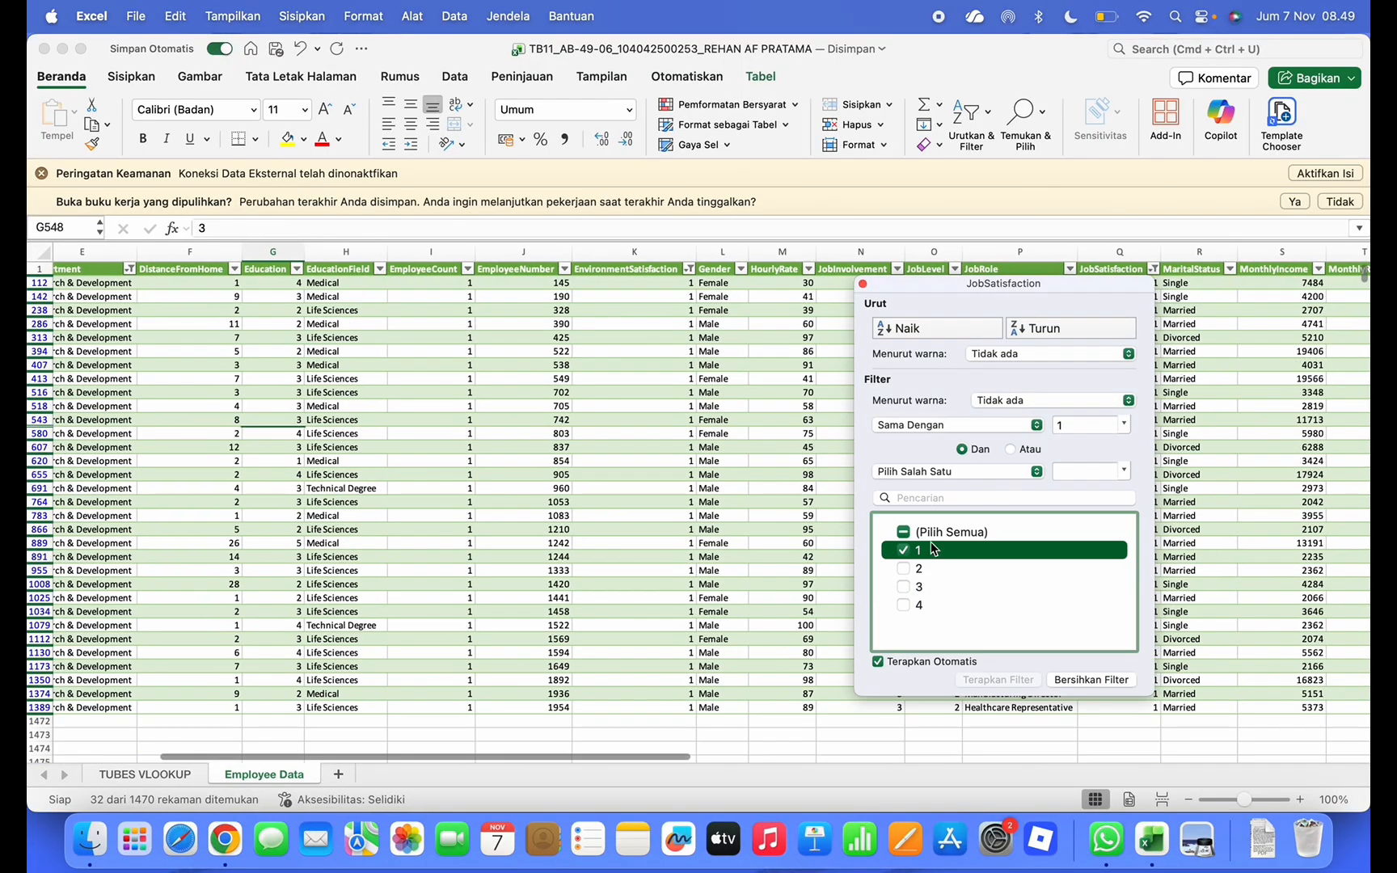
pyautogui.click(862, 283)
pyautogui.hscroll(-6, 482, 306)
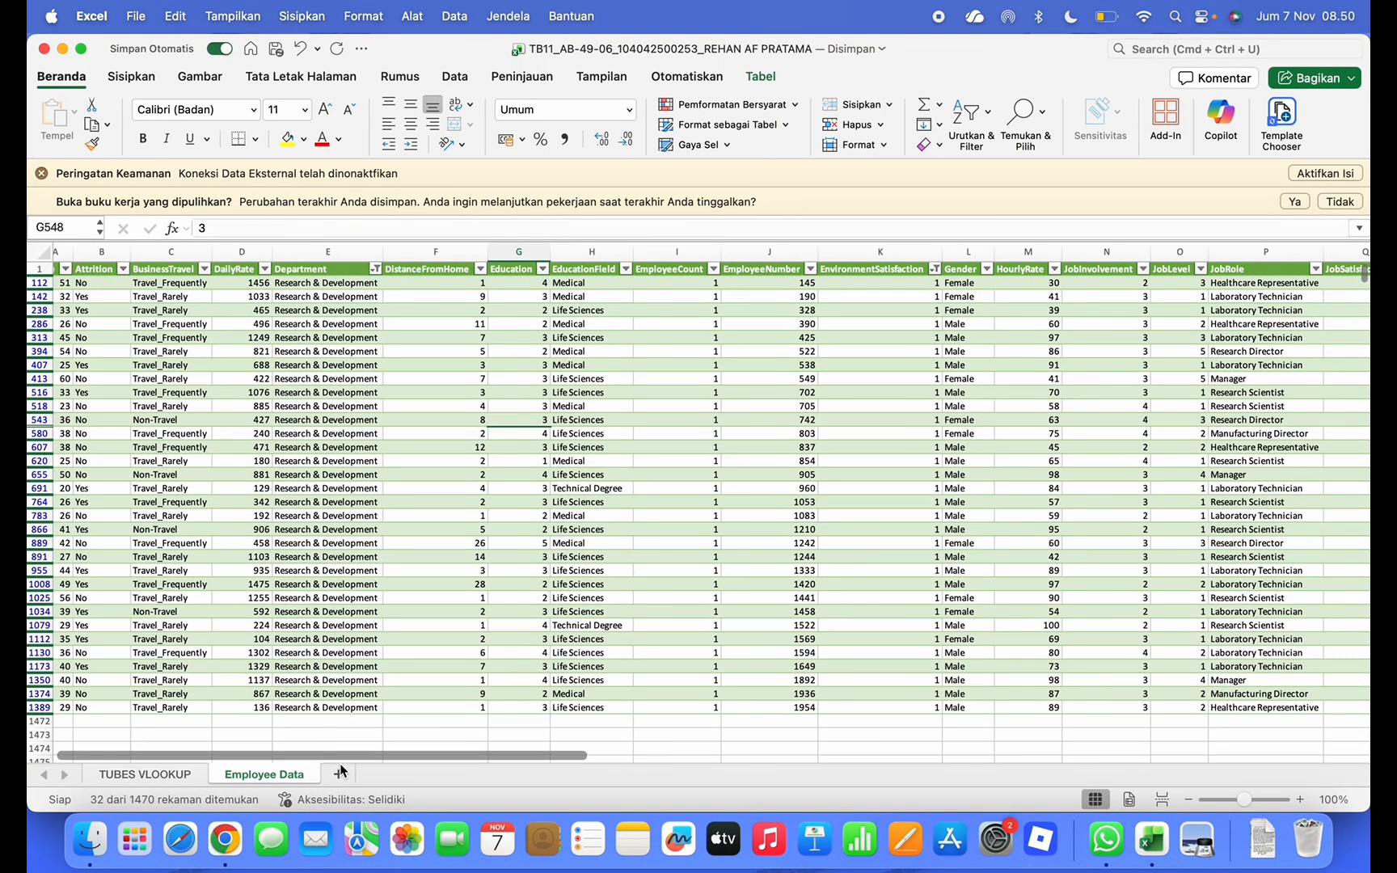
# Add a new sheet, then copy the Department, EnvironmentSatisfaction and JobSatisfaction columns
pyautogui.click(341, 772)
pyautogui.click(285, 776)
pyautogui.hscroll(-1, 359, 579)
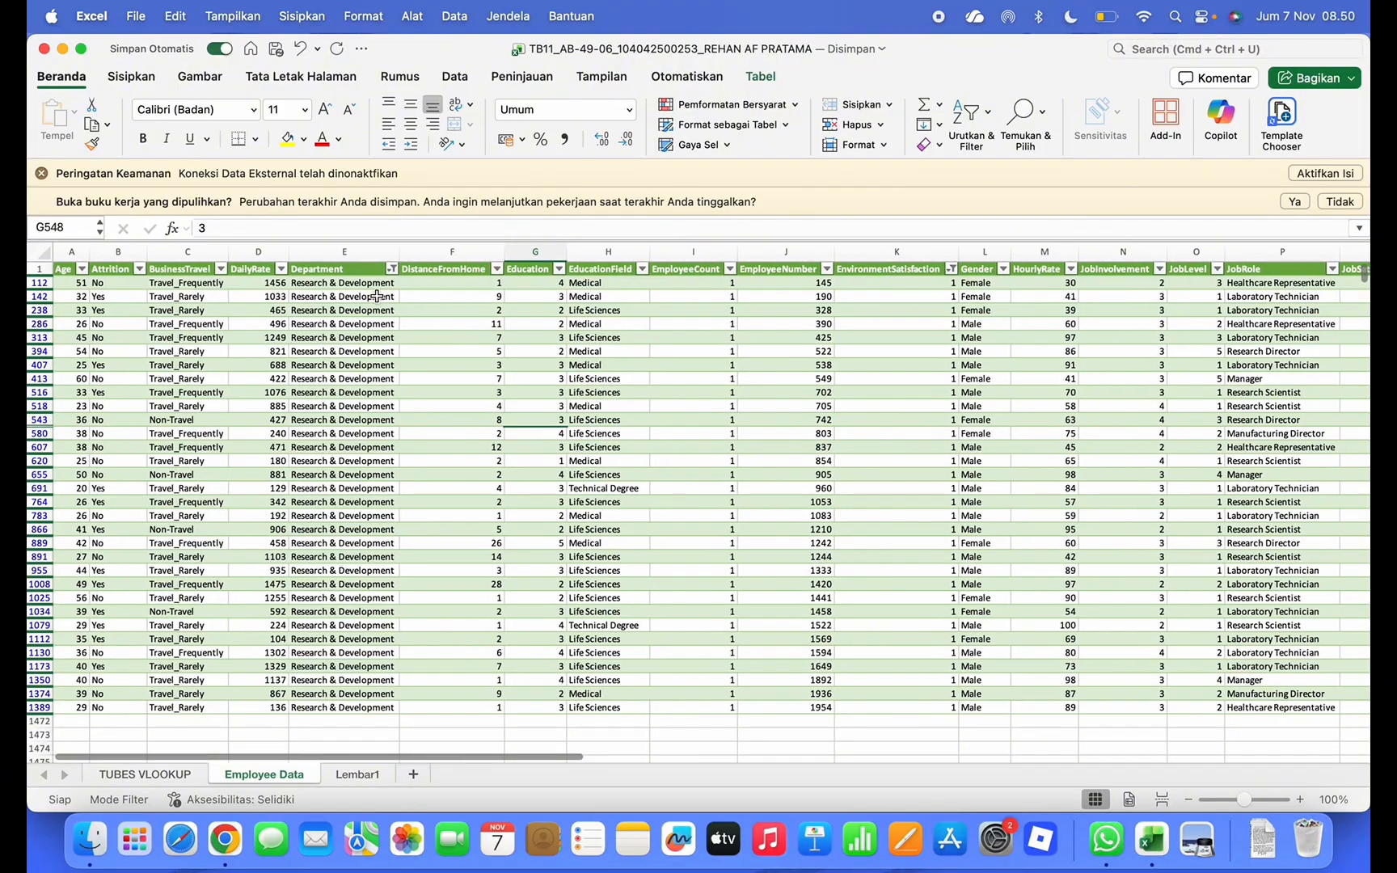
pyautogui.click(360, 254)
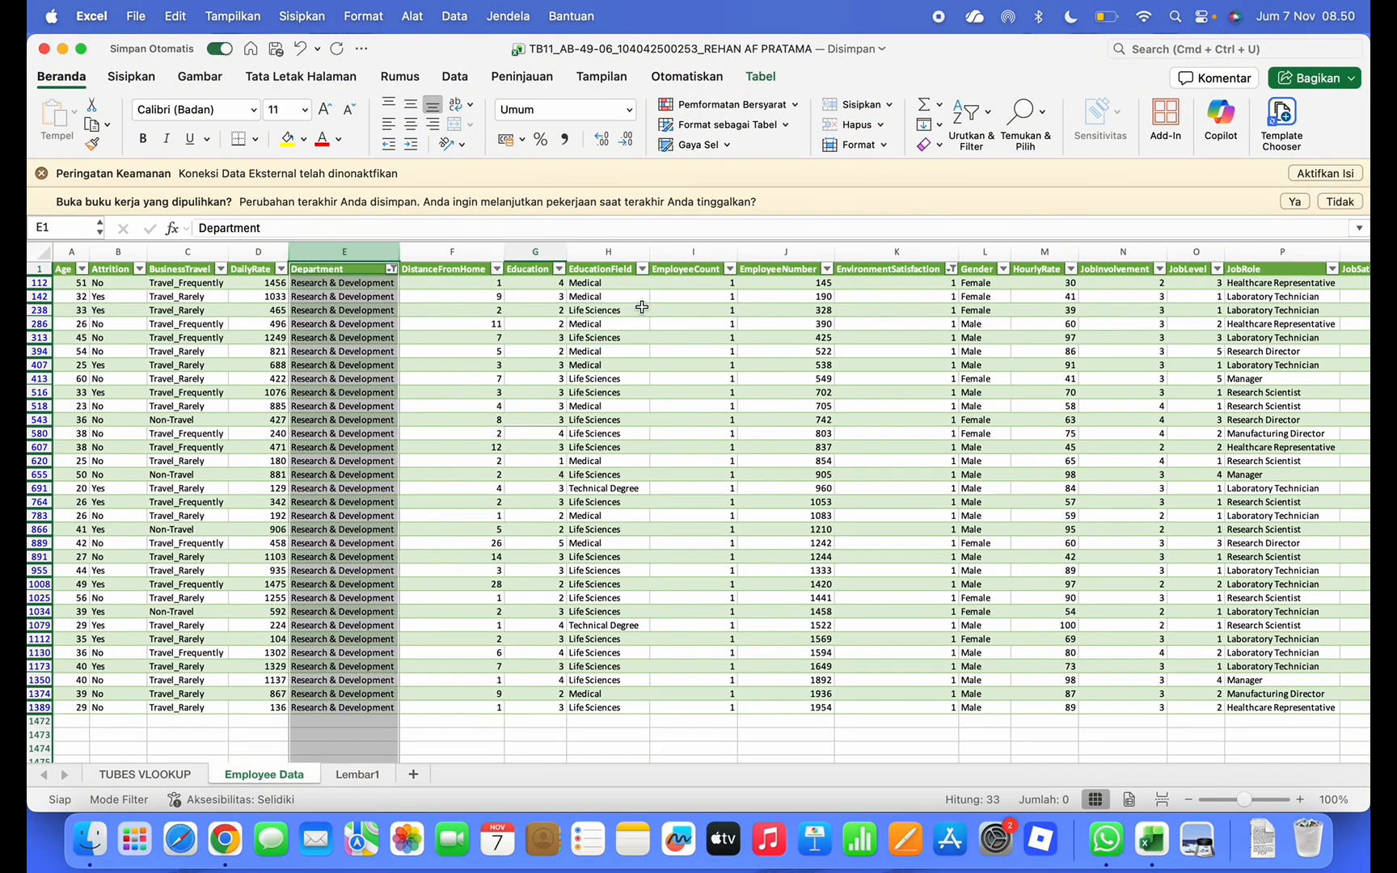
pyautogui.hscroll(5, 639, 305)
pyautogui.hscroll(5, 642, 307)
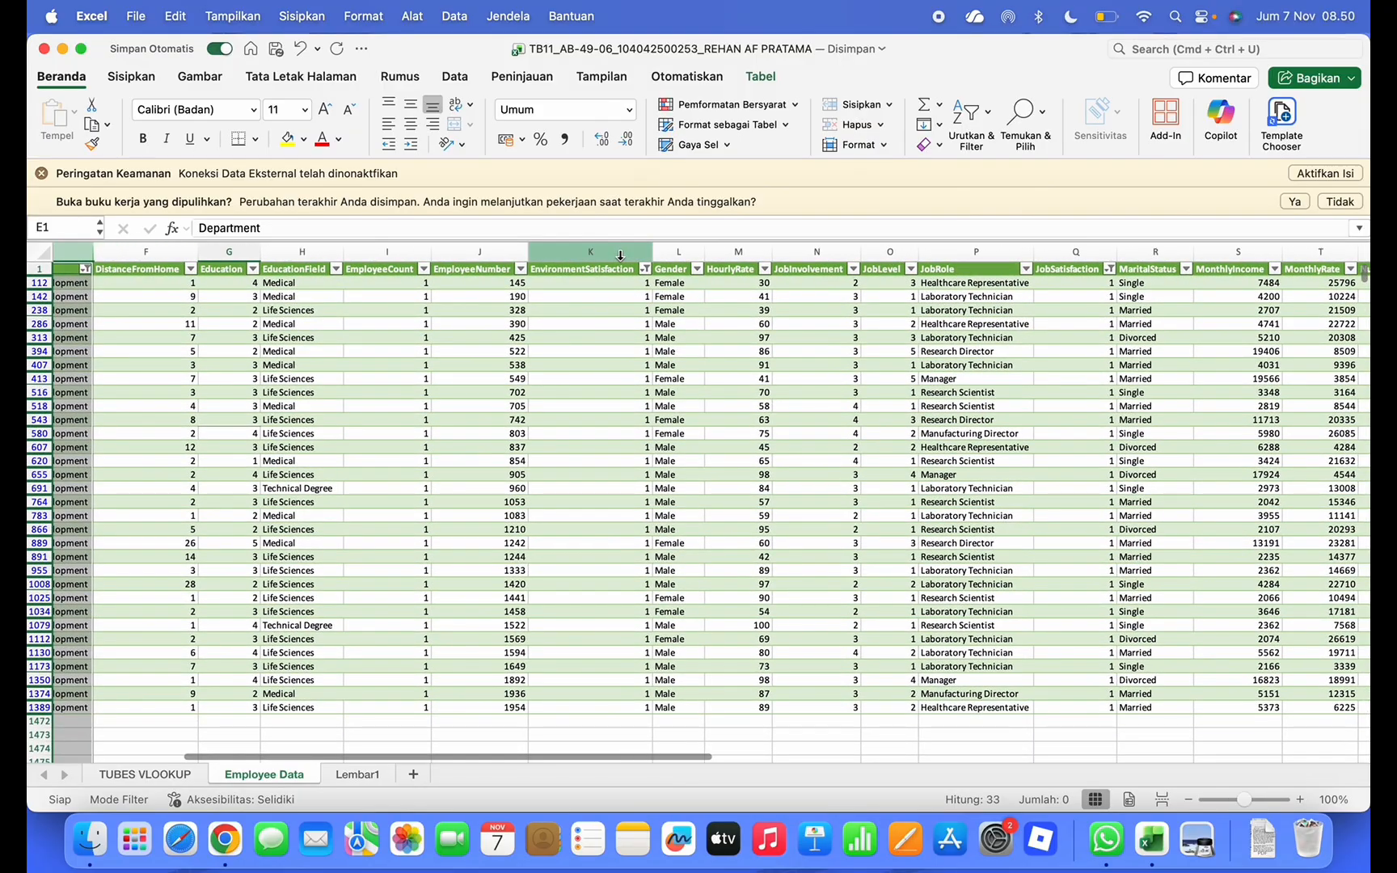
pyautogui.click(620, 255)
pyautogui.hscroll(3, 742, 293)
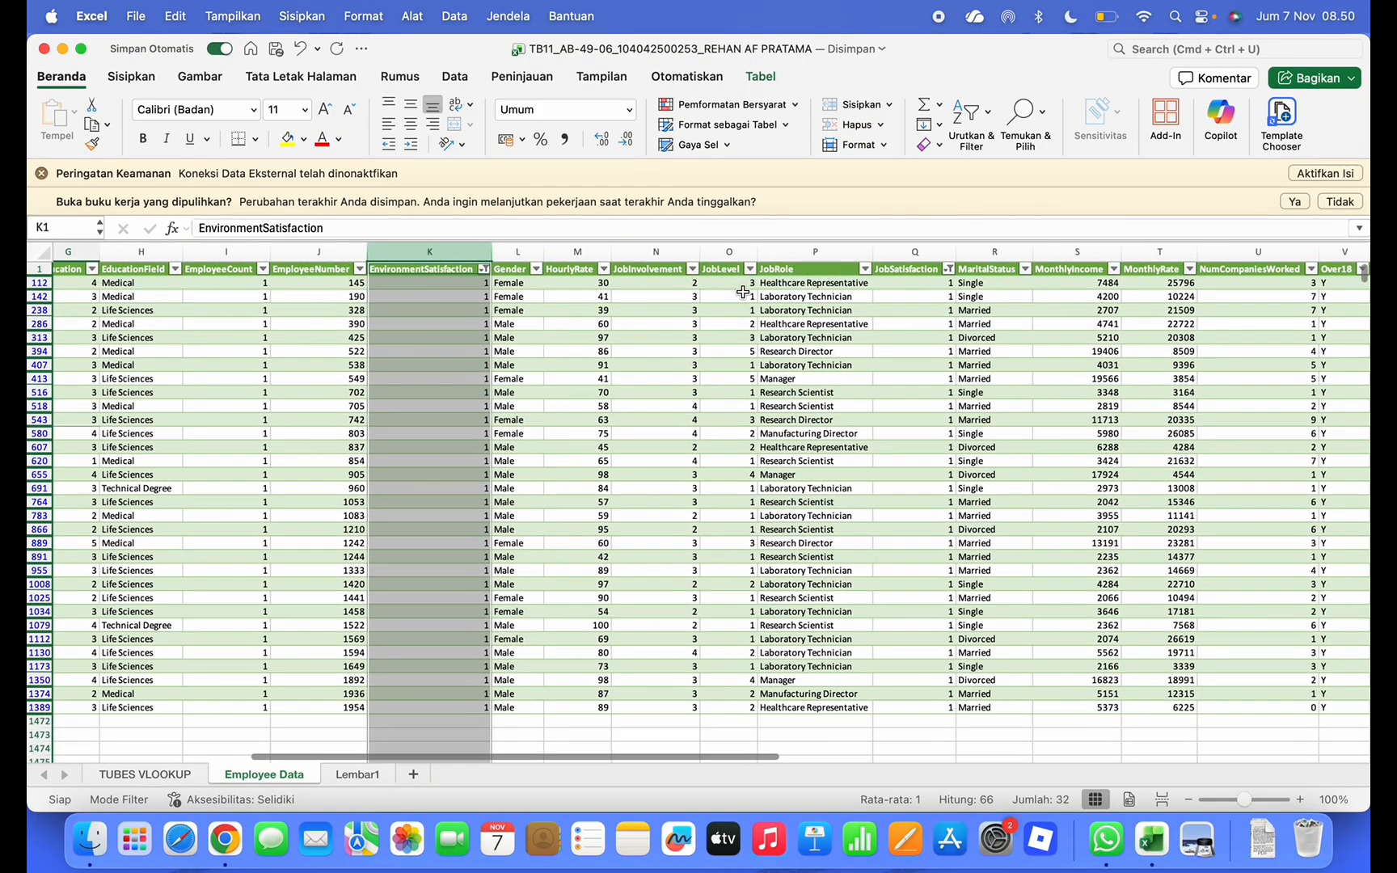
pyautogui.hscroll(3, 742, 292)
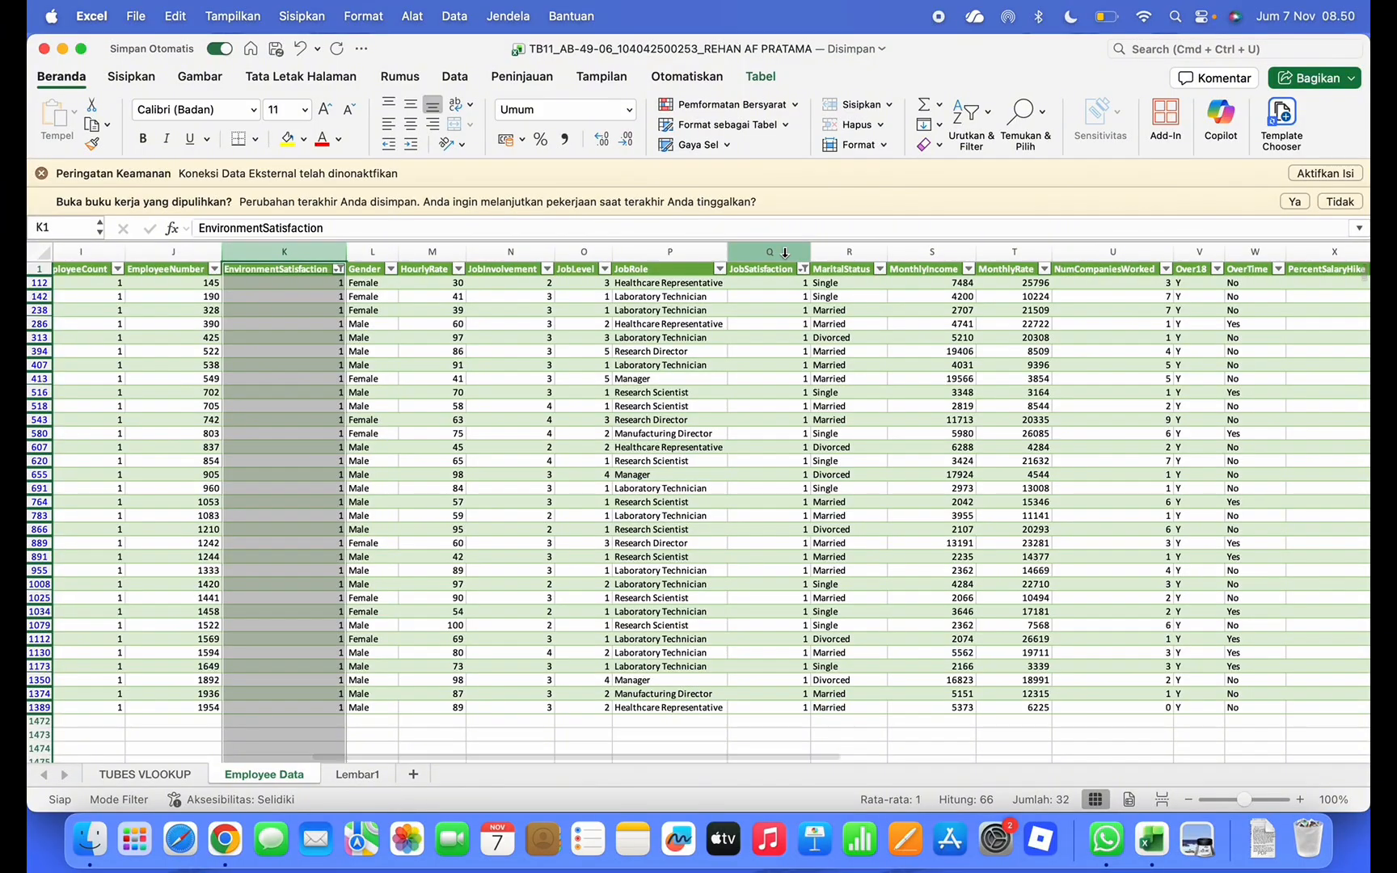
pyautogui.keyDown('super'); pyautogui.click(786, 253); pyautogui.keyUp('super')
pyautogui.hscroll(-3, 562, 418)
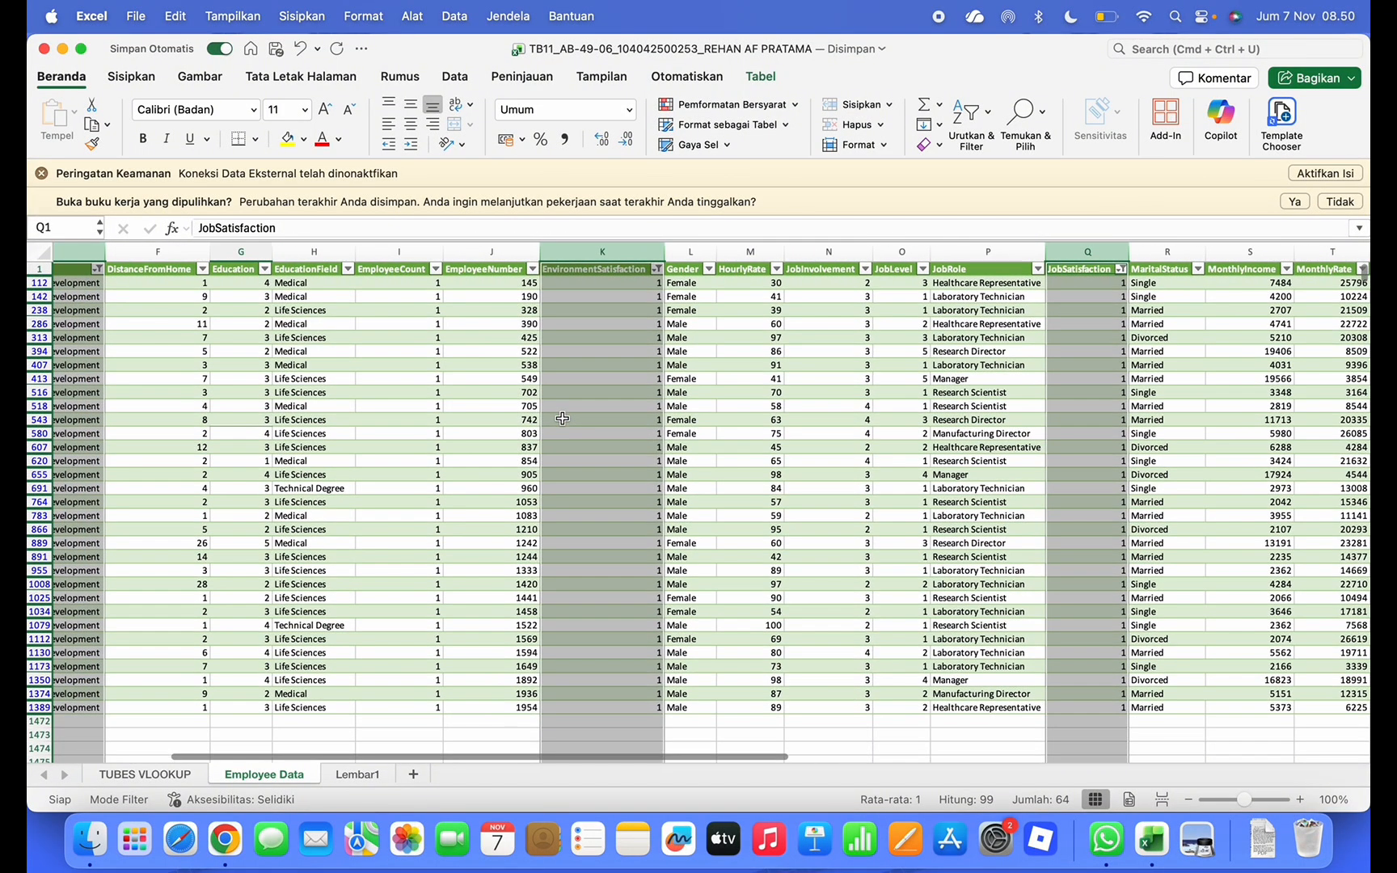
pyautogui.press('super+c')
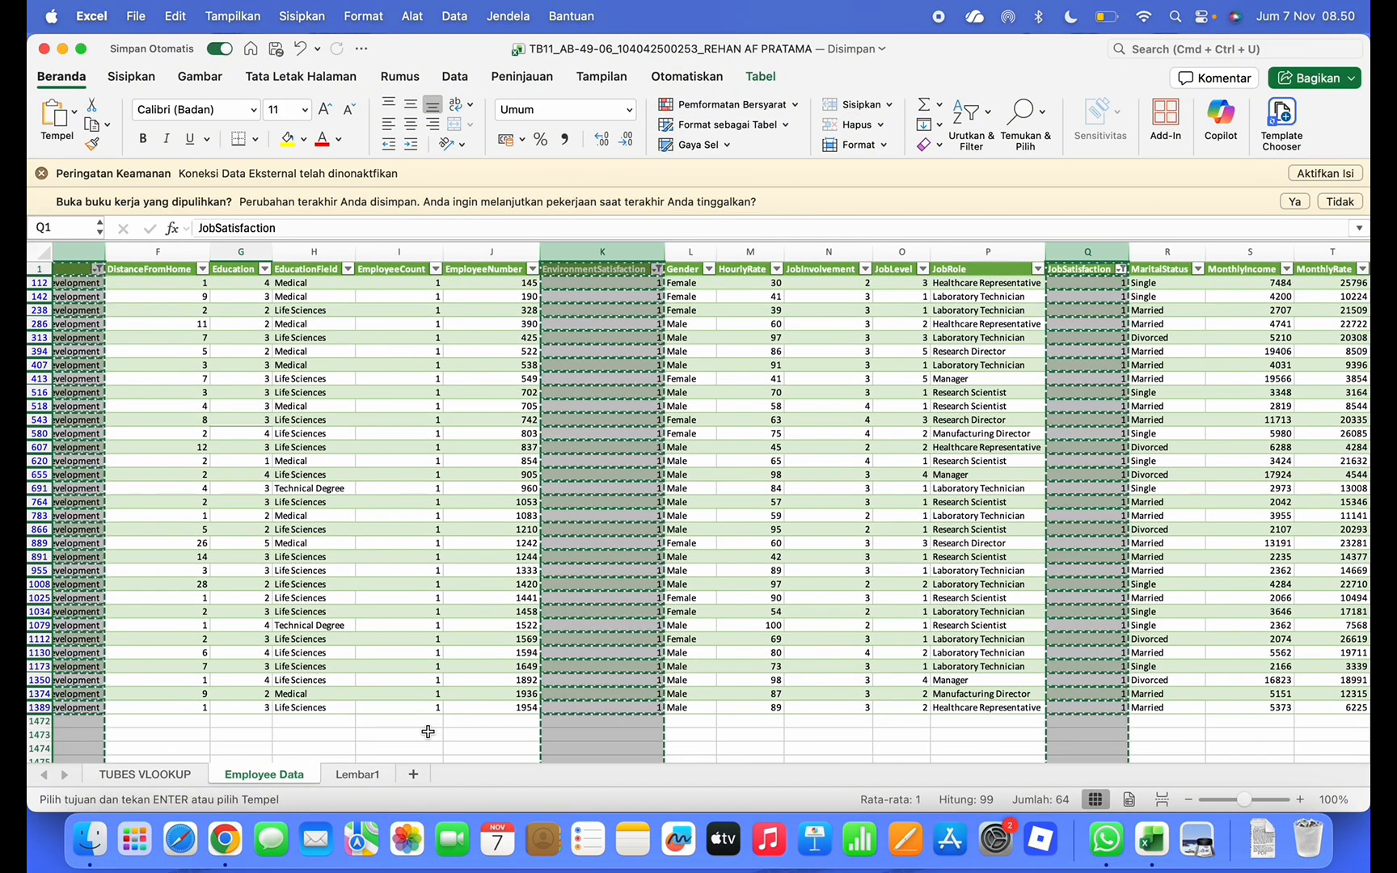
# Paste the three copied columns into Lembar1 starting at A1
pyautogui.click(355, 774)
pyautogui.press('super+v')
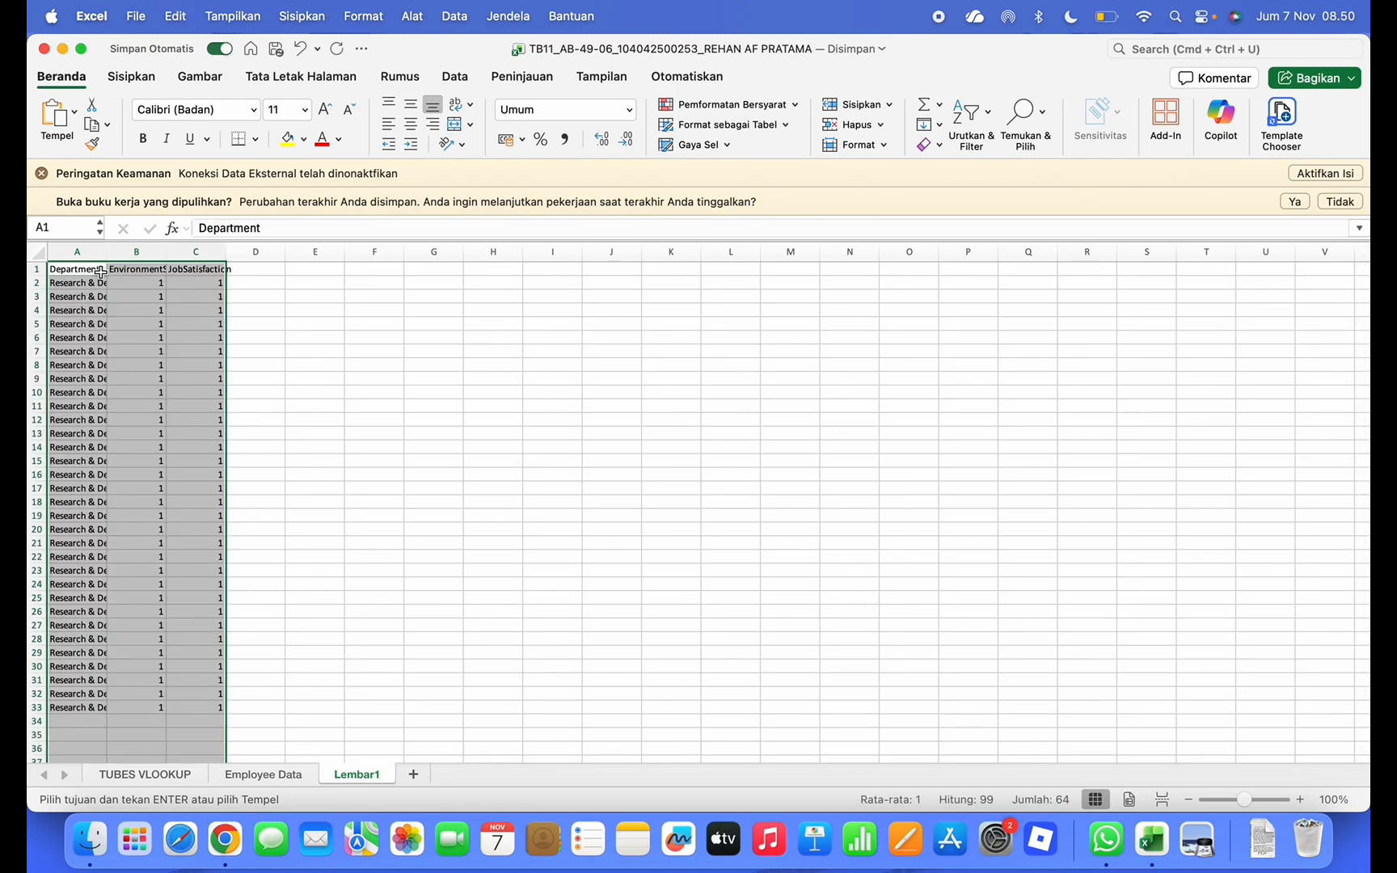
pyautogui.click(254, 283)
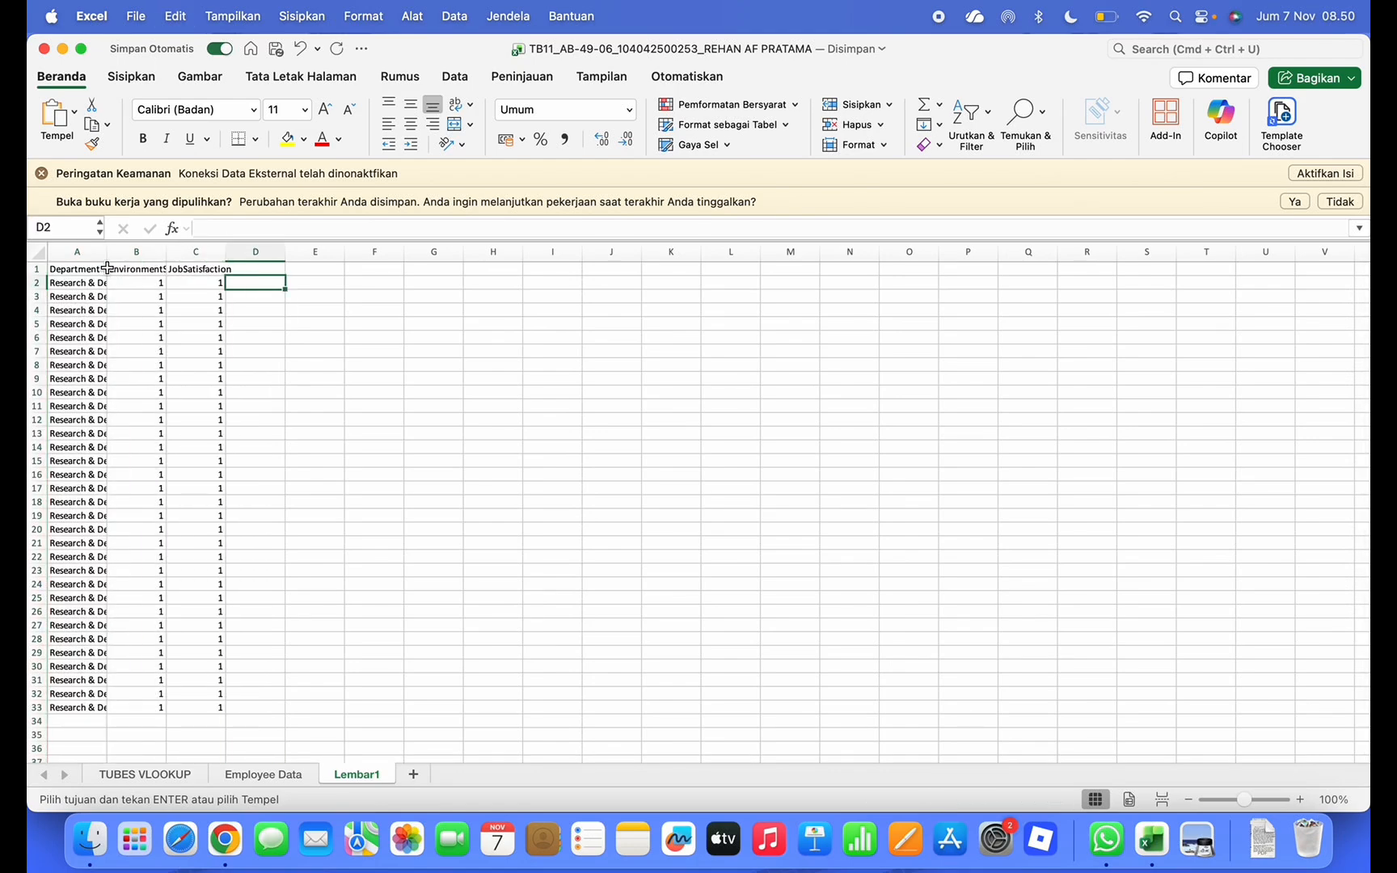
# Autofit columns A–C to fit Department, EnvironmentSatisfaction and JobSatisfaction
pyautogui.click(102, 268)
pyautogui.click(291, 296)
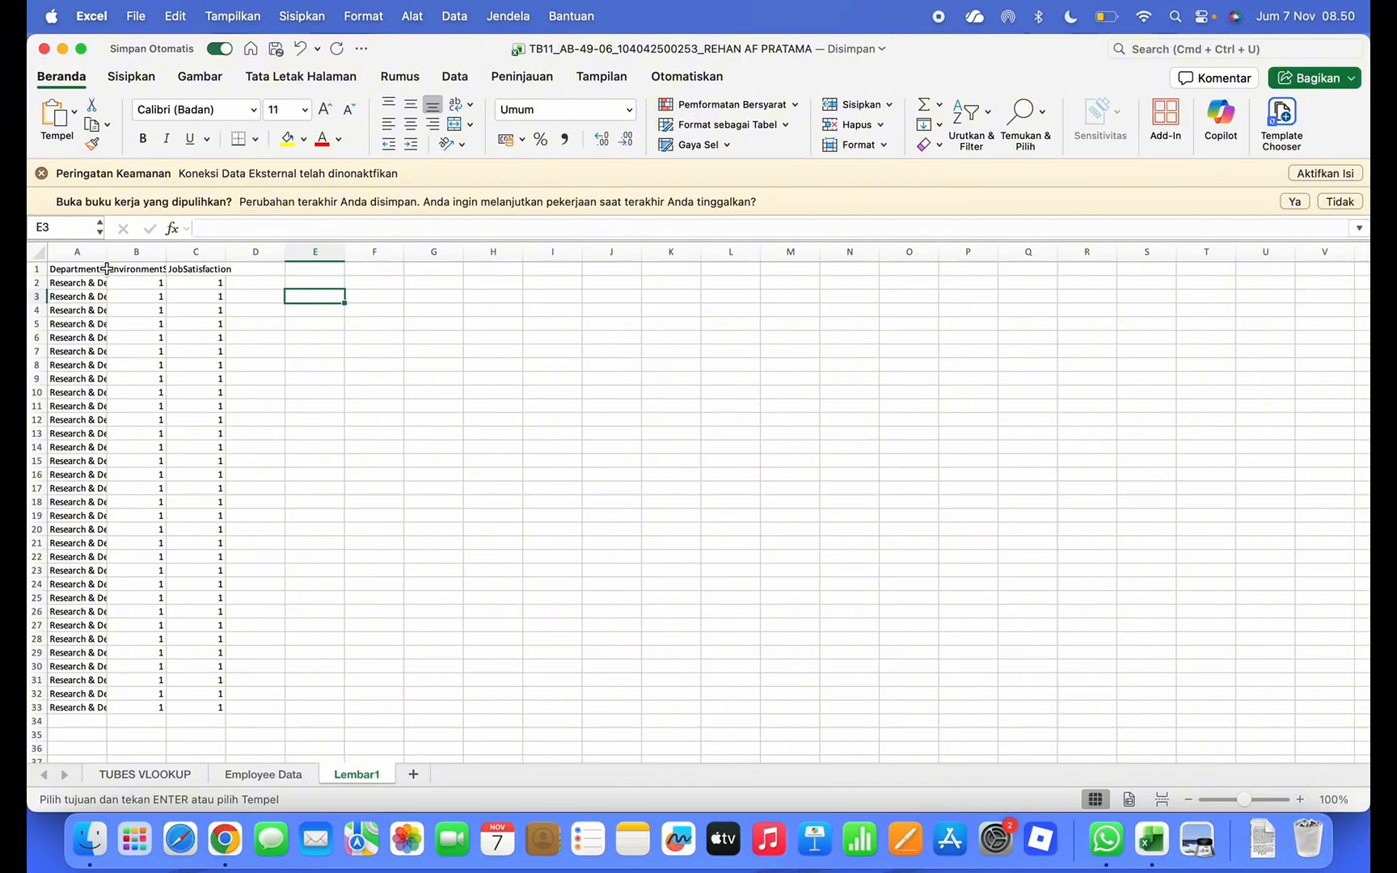
pyautogui.click(108, 268)
pyautogui.doubleClick(108, 255)
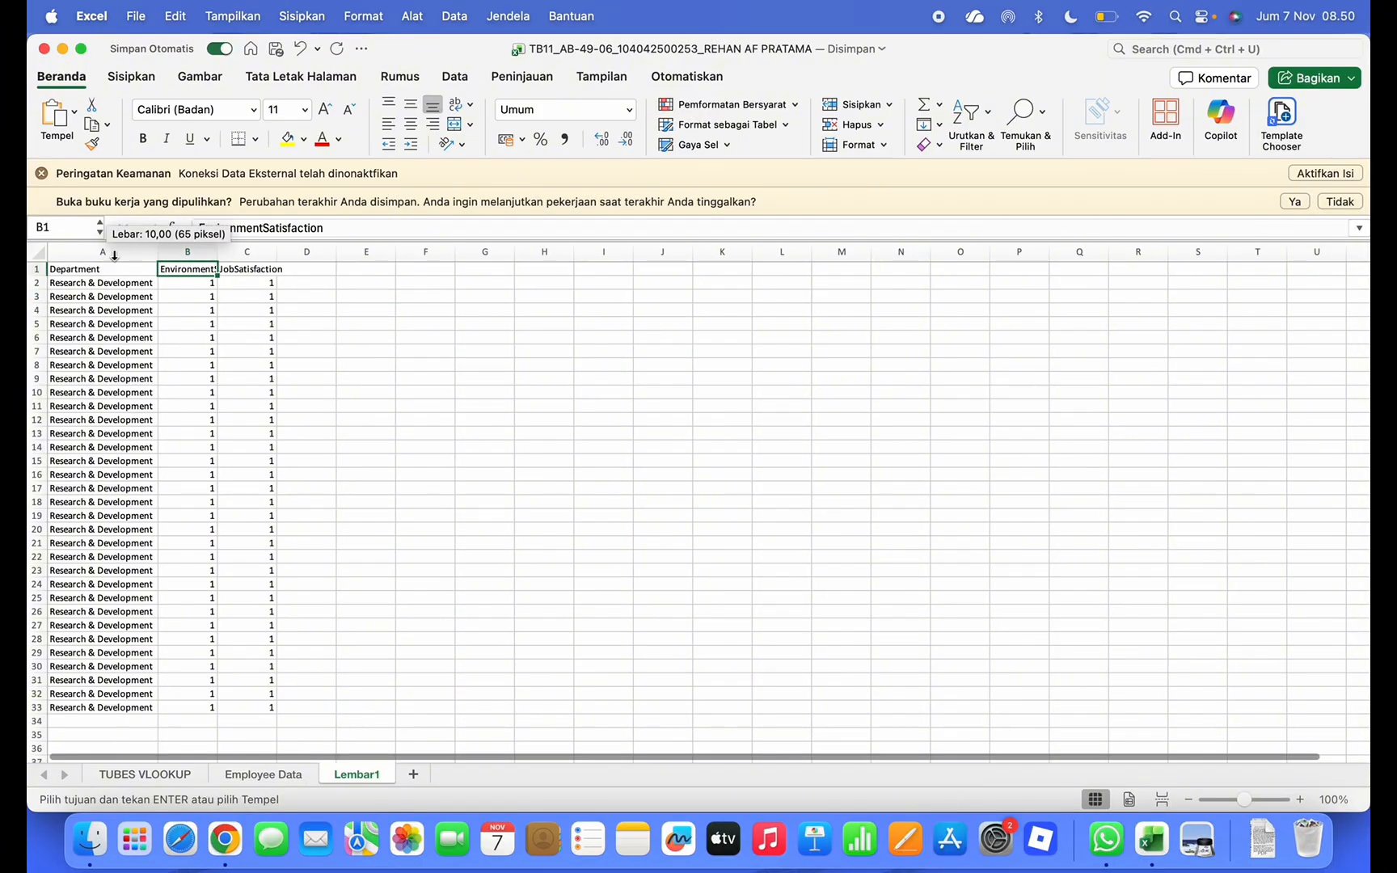
pyautogui.doubleClick(217, 251)
pyautogui.doubleClick(327, 249)
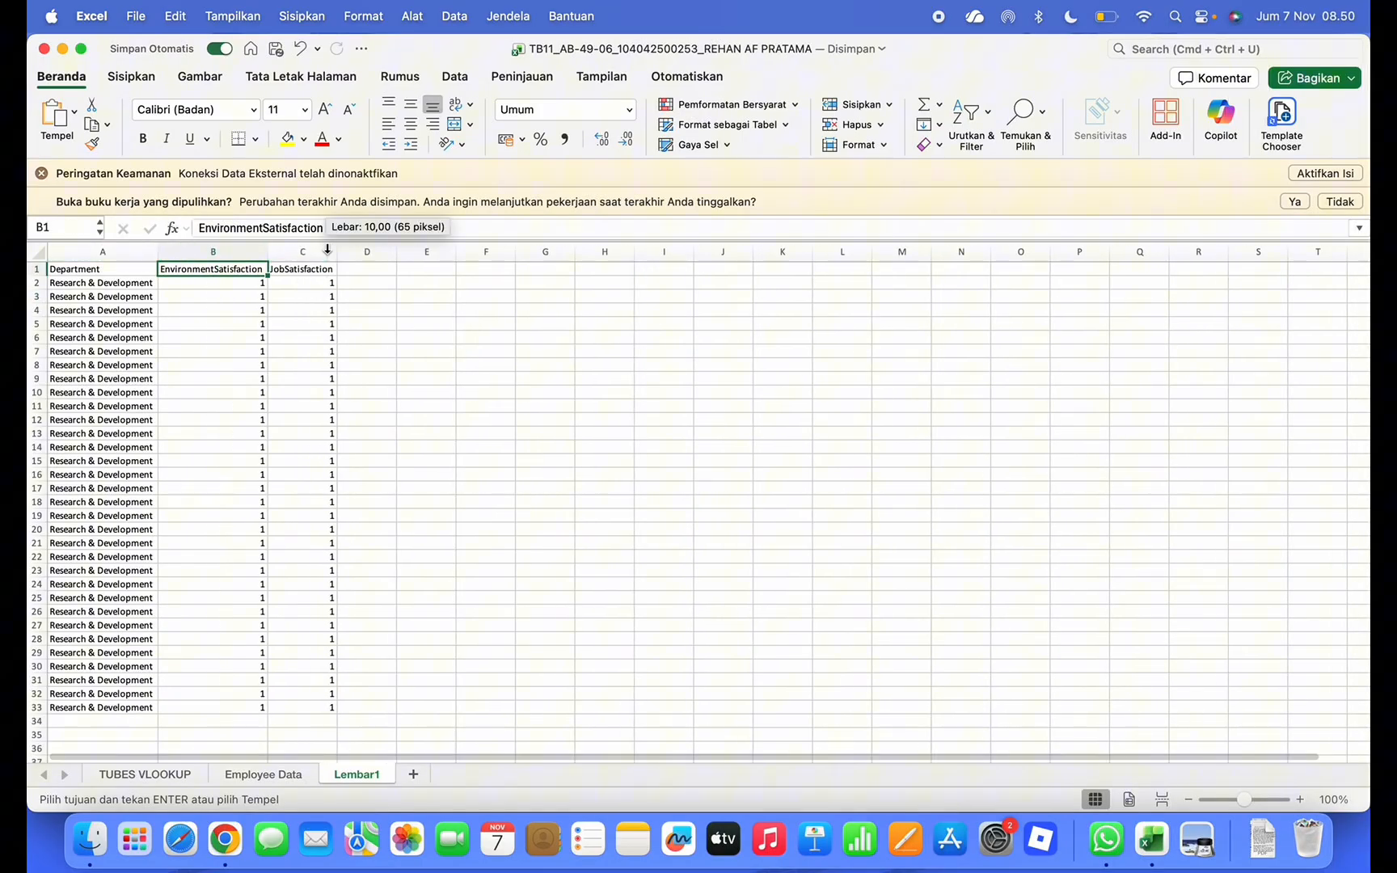
pyautogui.click(304, 337)
# Convert rows 1–33 into a table with headers
pyautogui.click(38, 266)
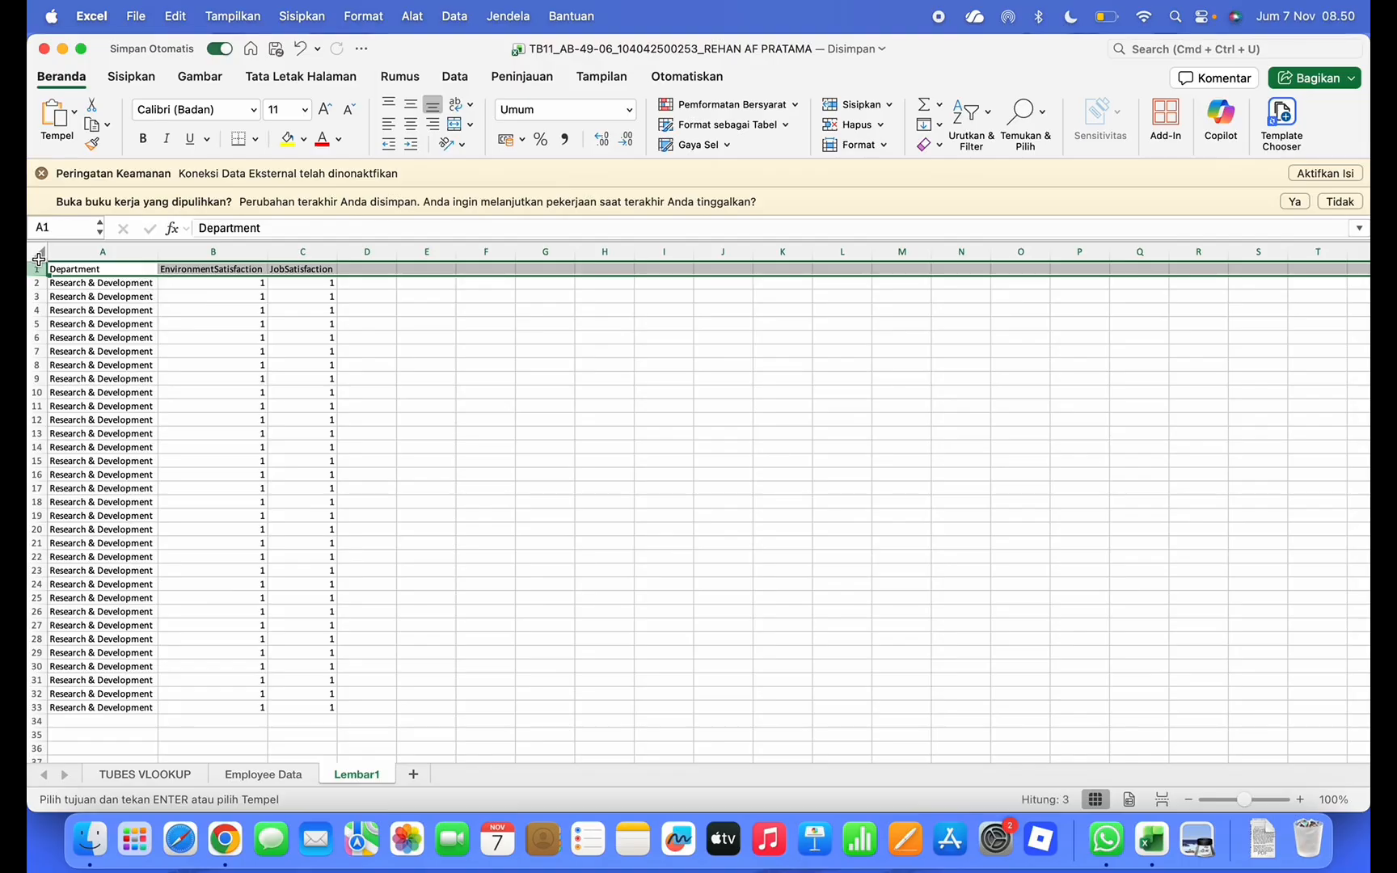
pyautogui.click(36, 254)
pyautogui.click(467, 410)
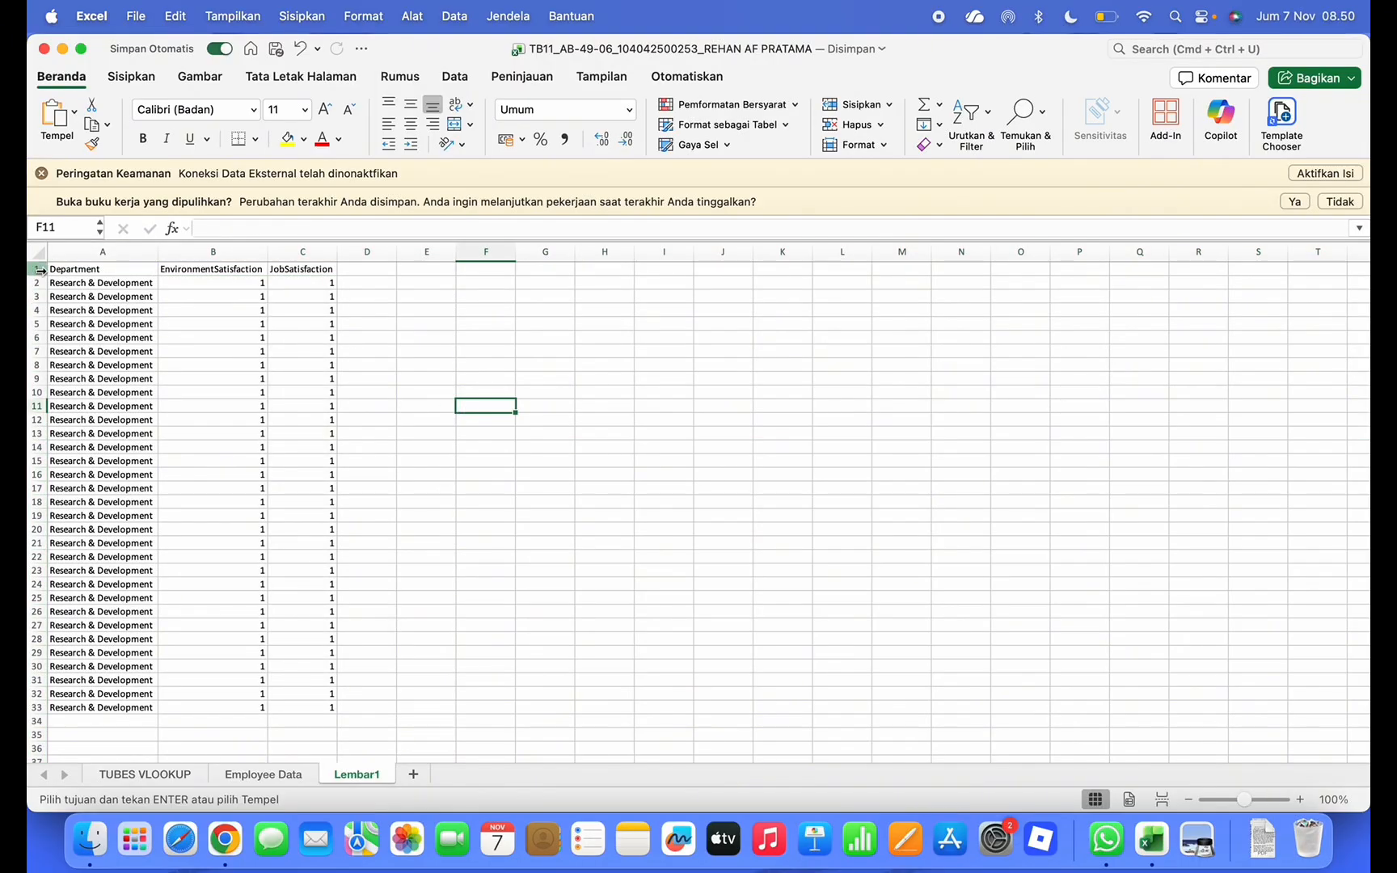
pyautogui.moveTo(39, 269); pyautogui.dragTo(374, 675)
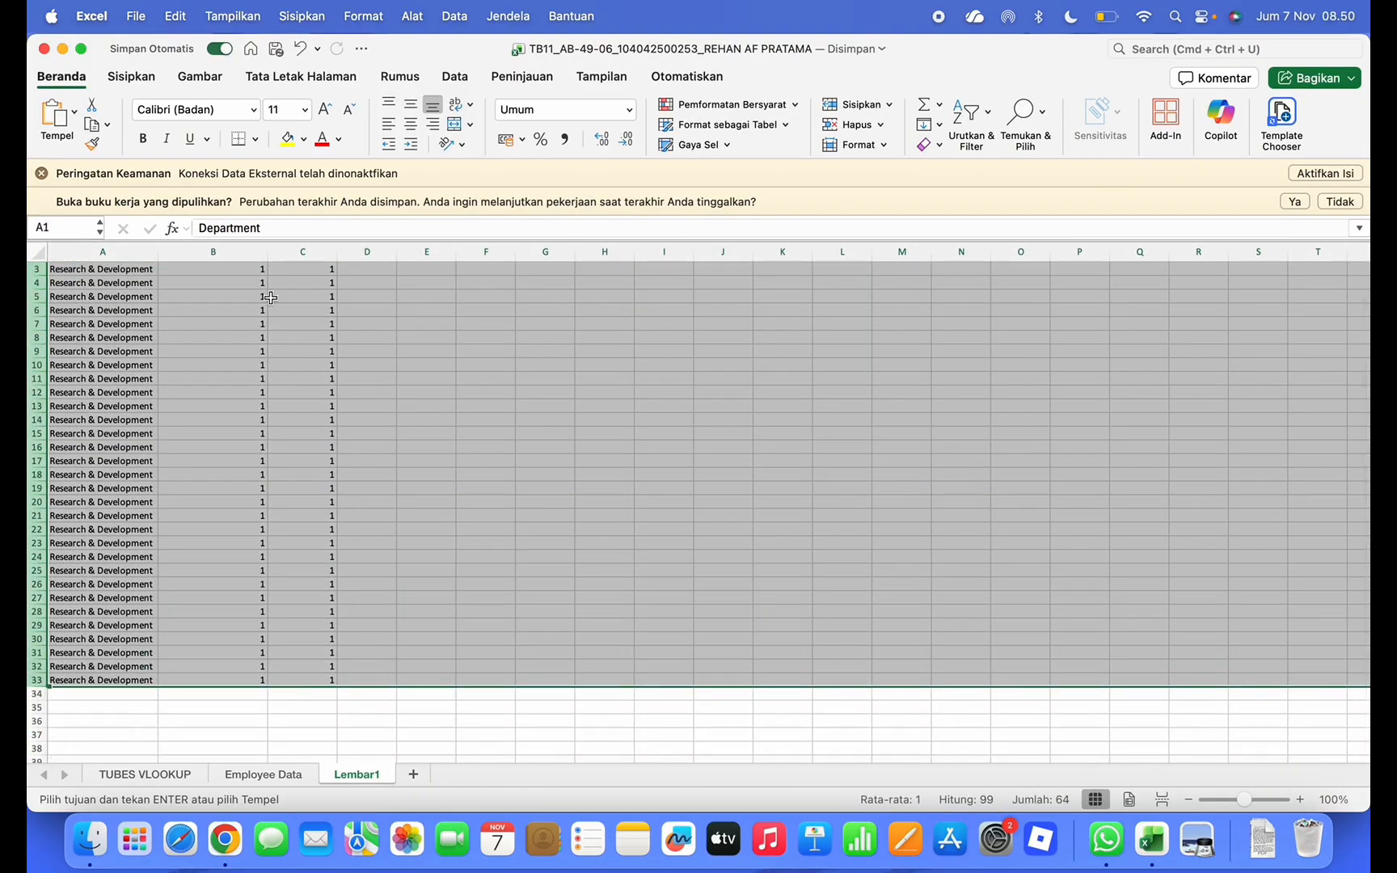
pyautogui.click(131, 76)
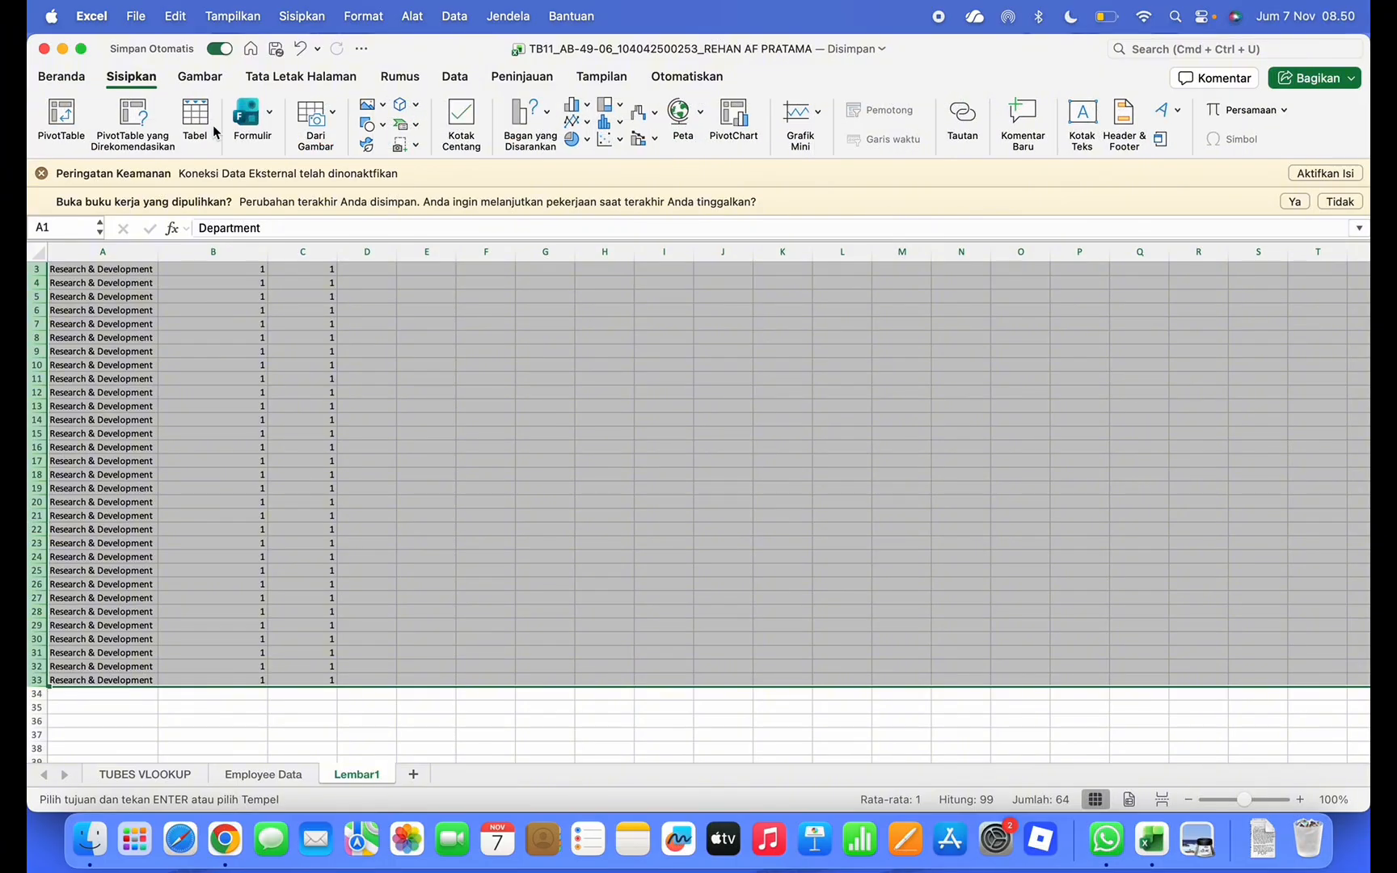
pyautogui.click(187, 118)
pyautogui.click(766, 324)
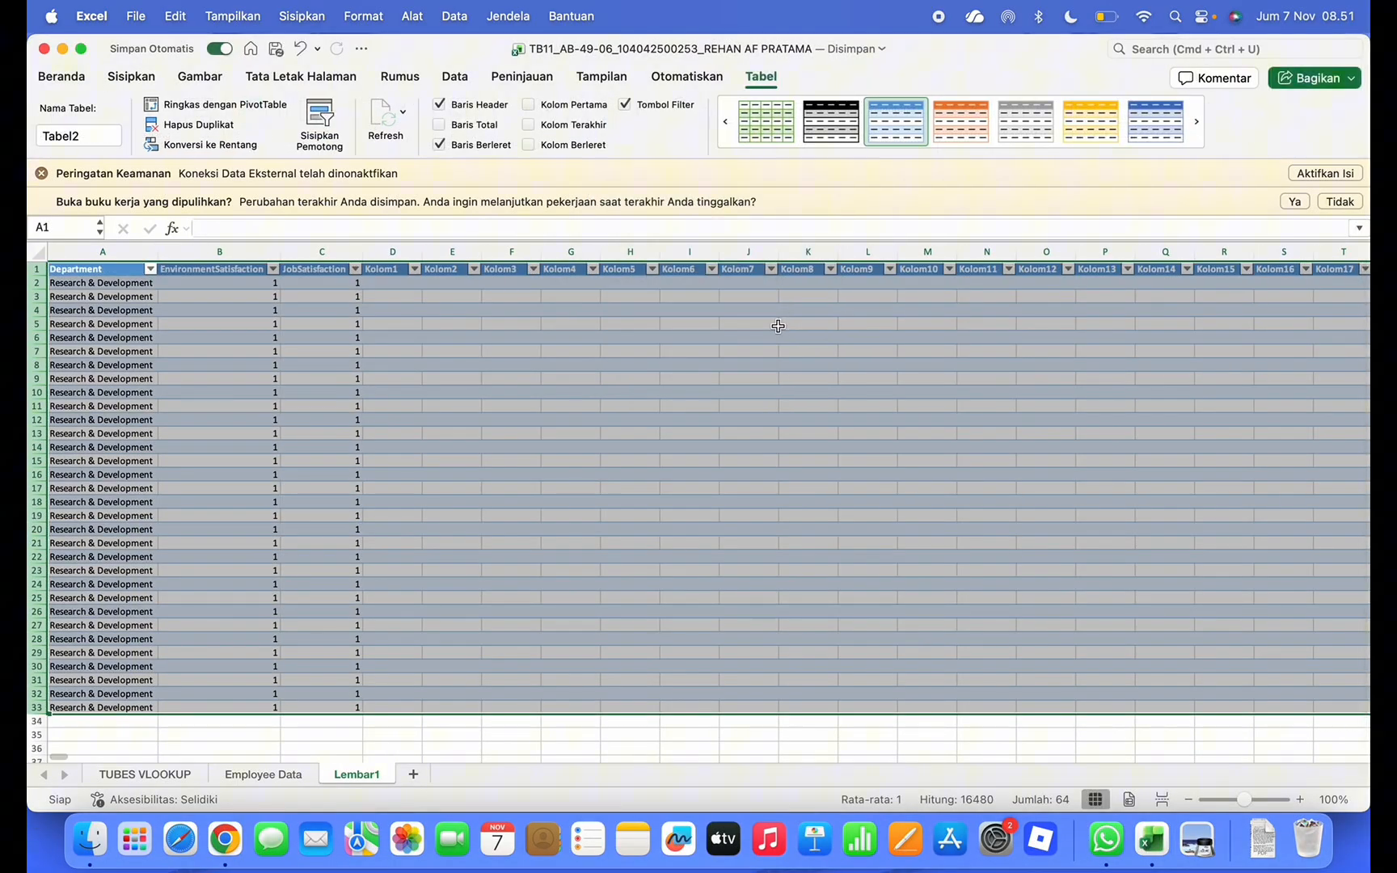
pyautogui.click(777, 326)
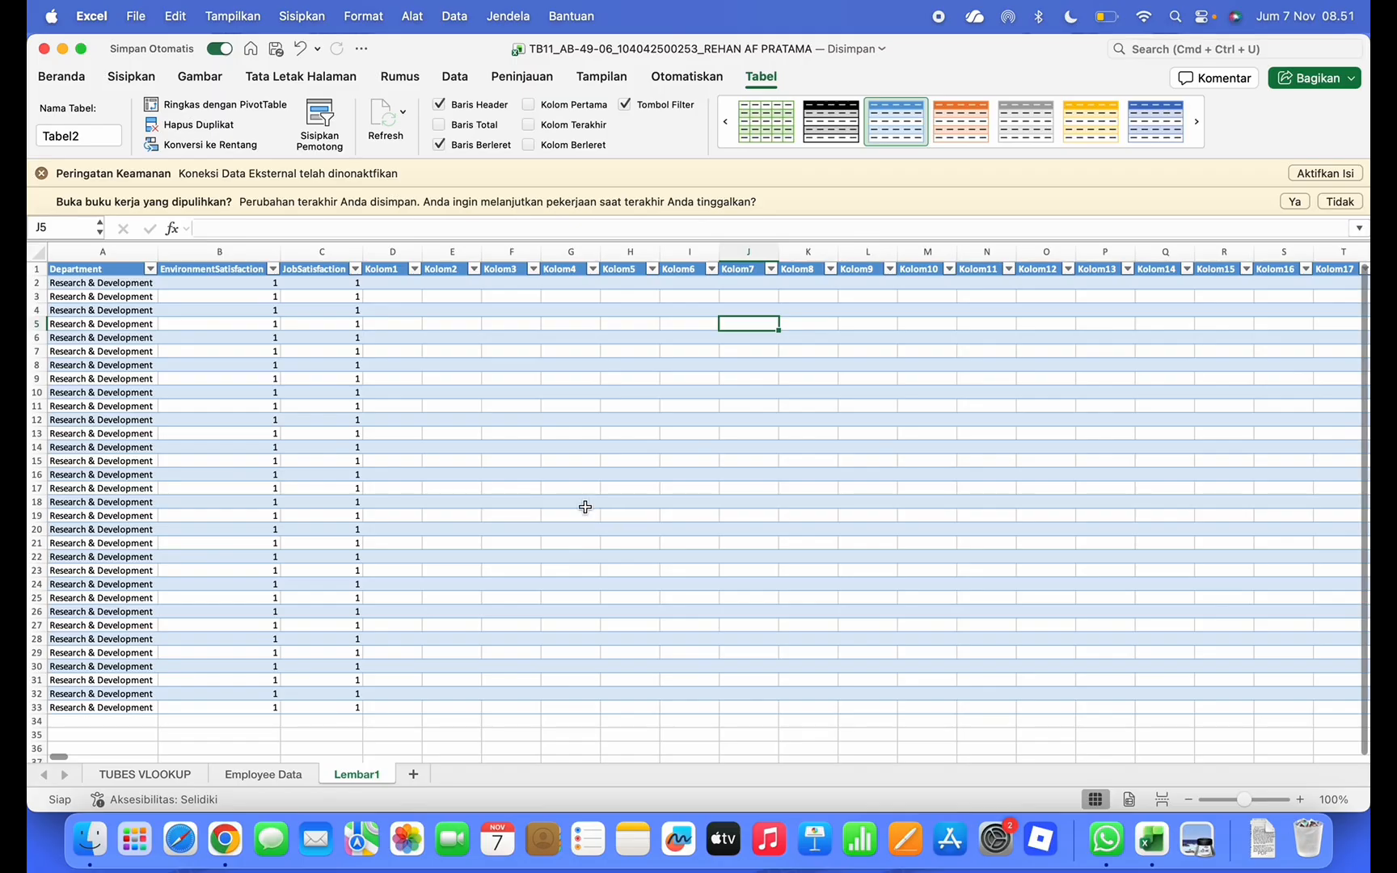
# Add sheet Lembar2 and rename Lembar1 to 'R&D Low Satisfaction'
pyautogui.click(413, 774)
pyautogui.click(372, 775)
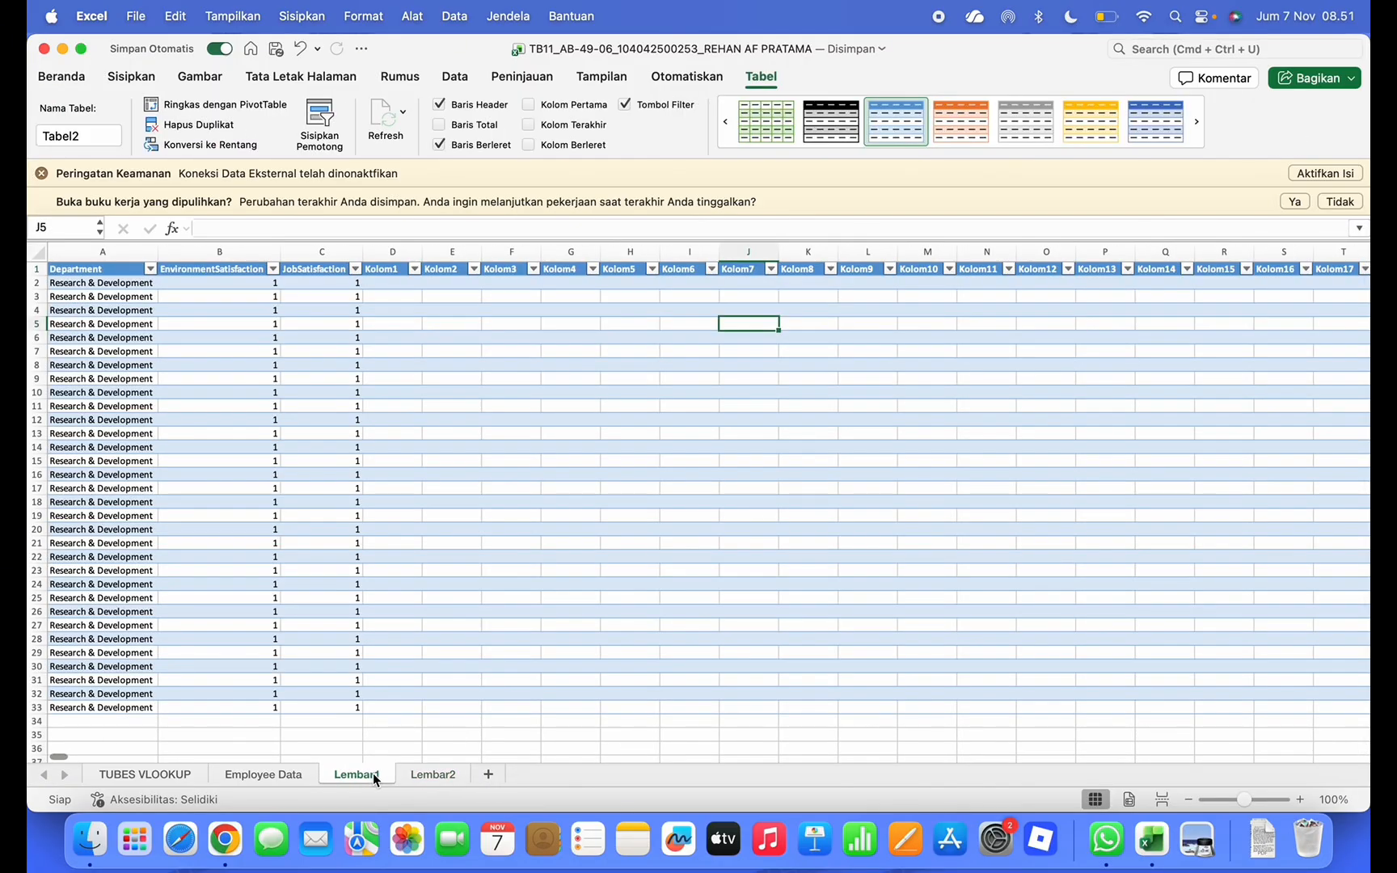
pyautogui.doubleClick(372, 773)
pyautogui.press('BackSpace')
pyautogui.write('R')
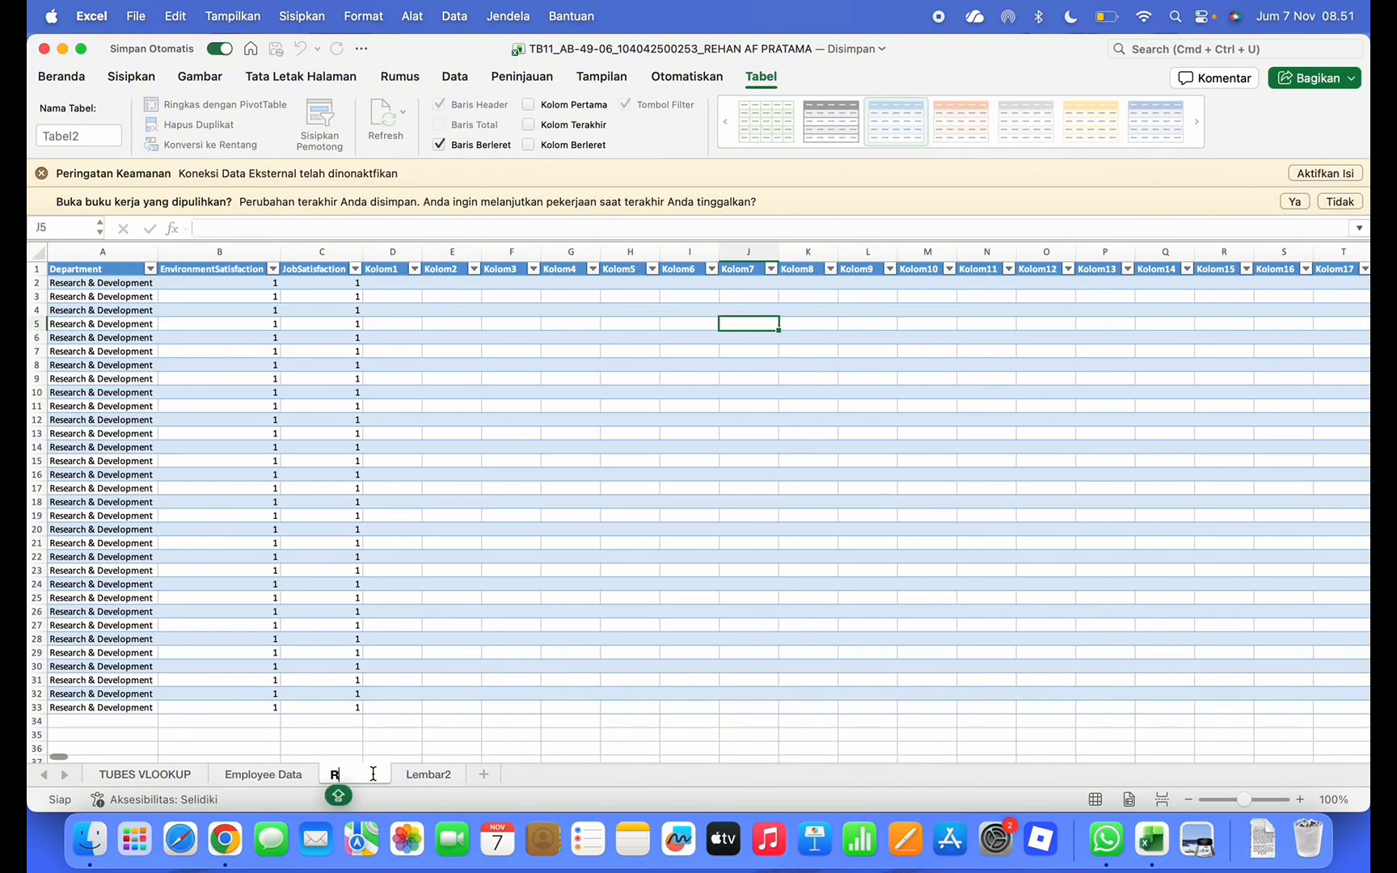
pyautogui.write('&D Low Sa')
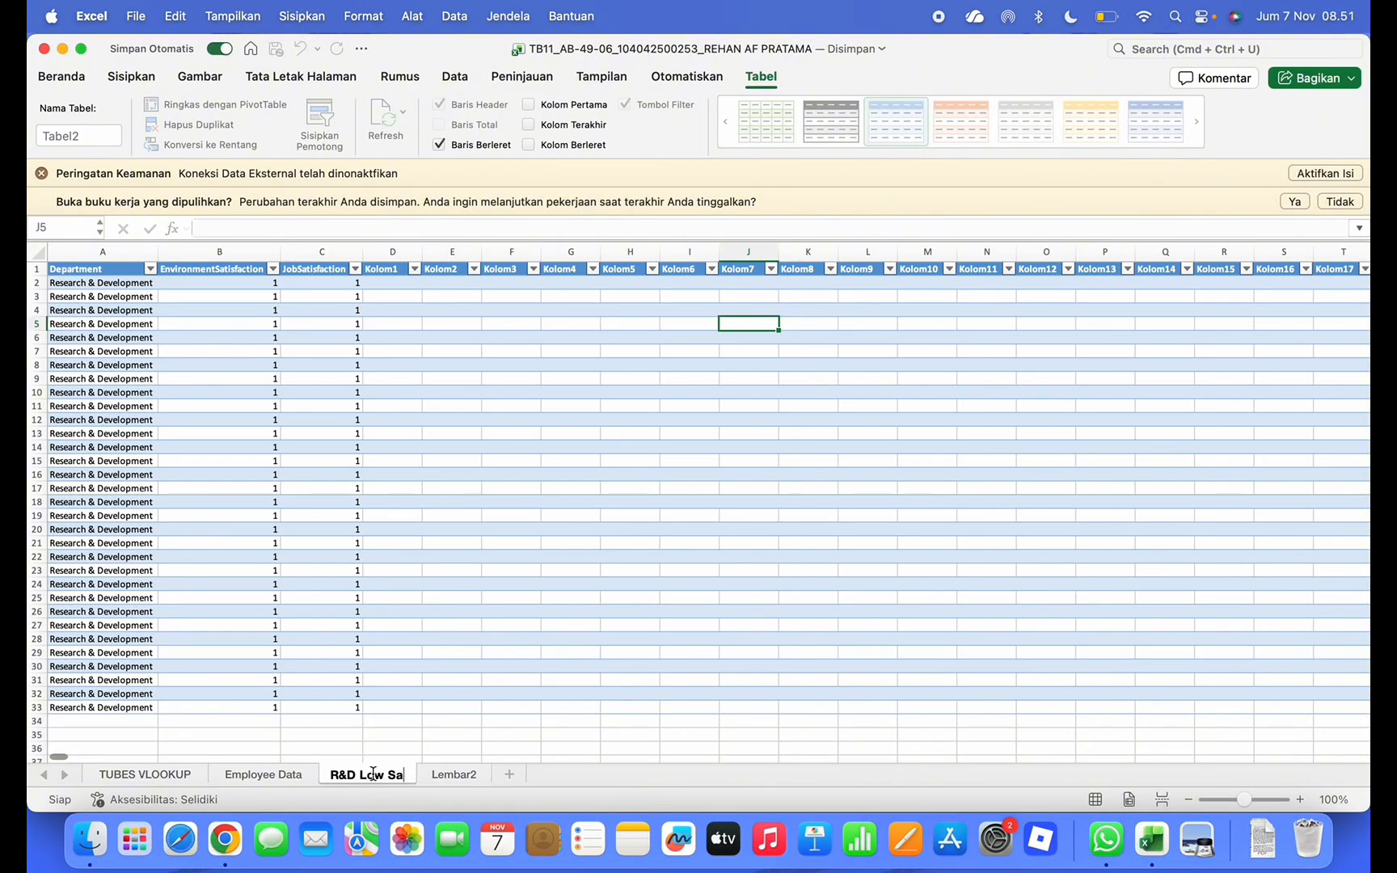
pyautogui.write('tisfaction')
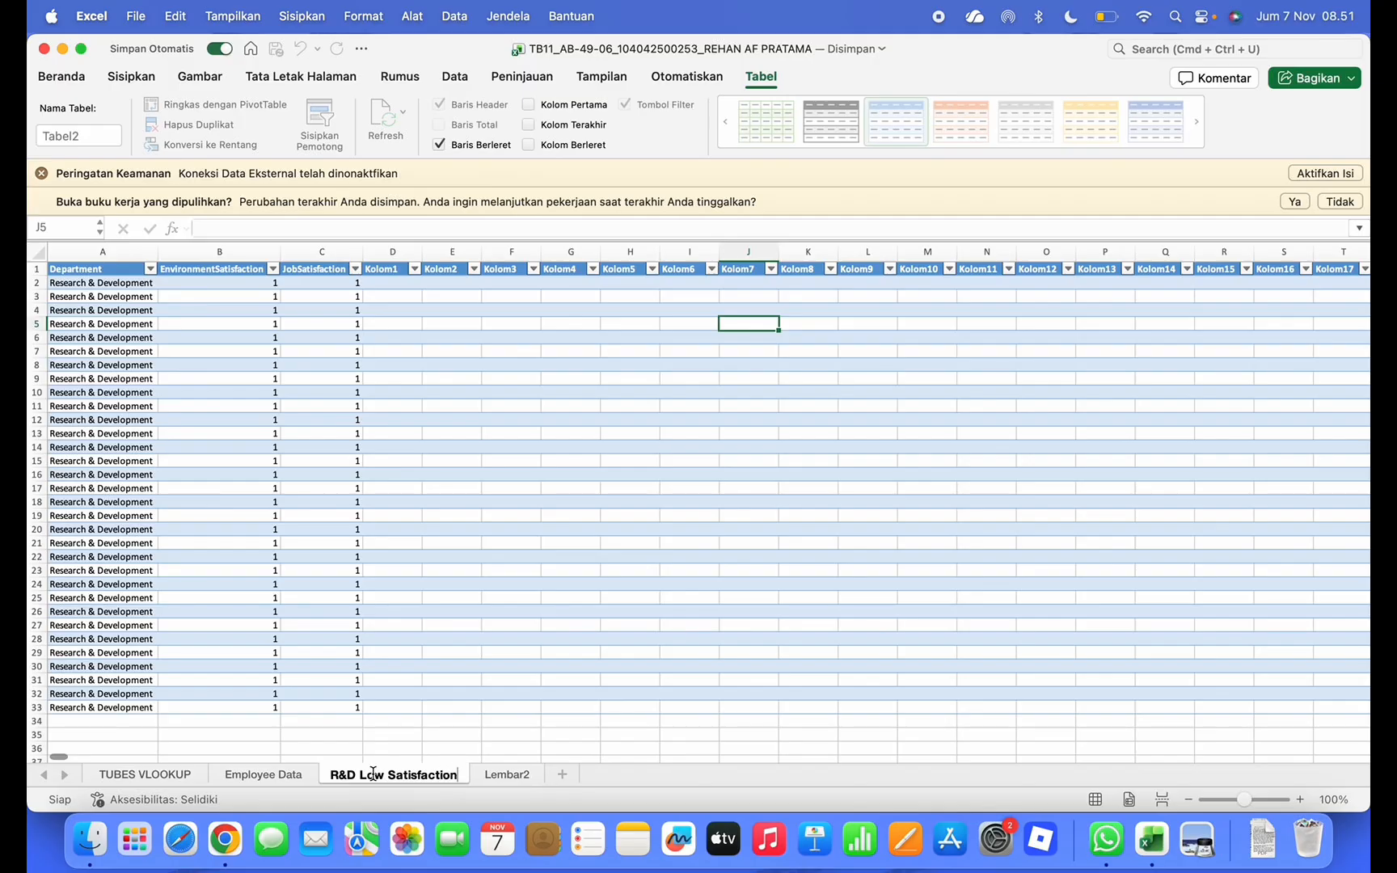
pyautogui.press('Return')
pyautogui.click(508, 775)
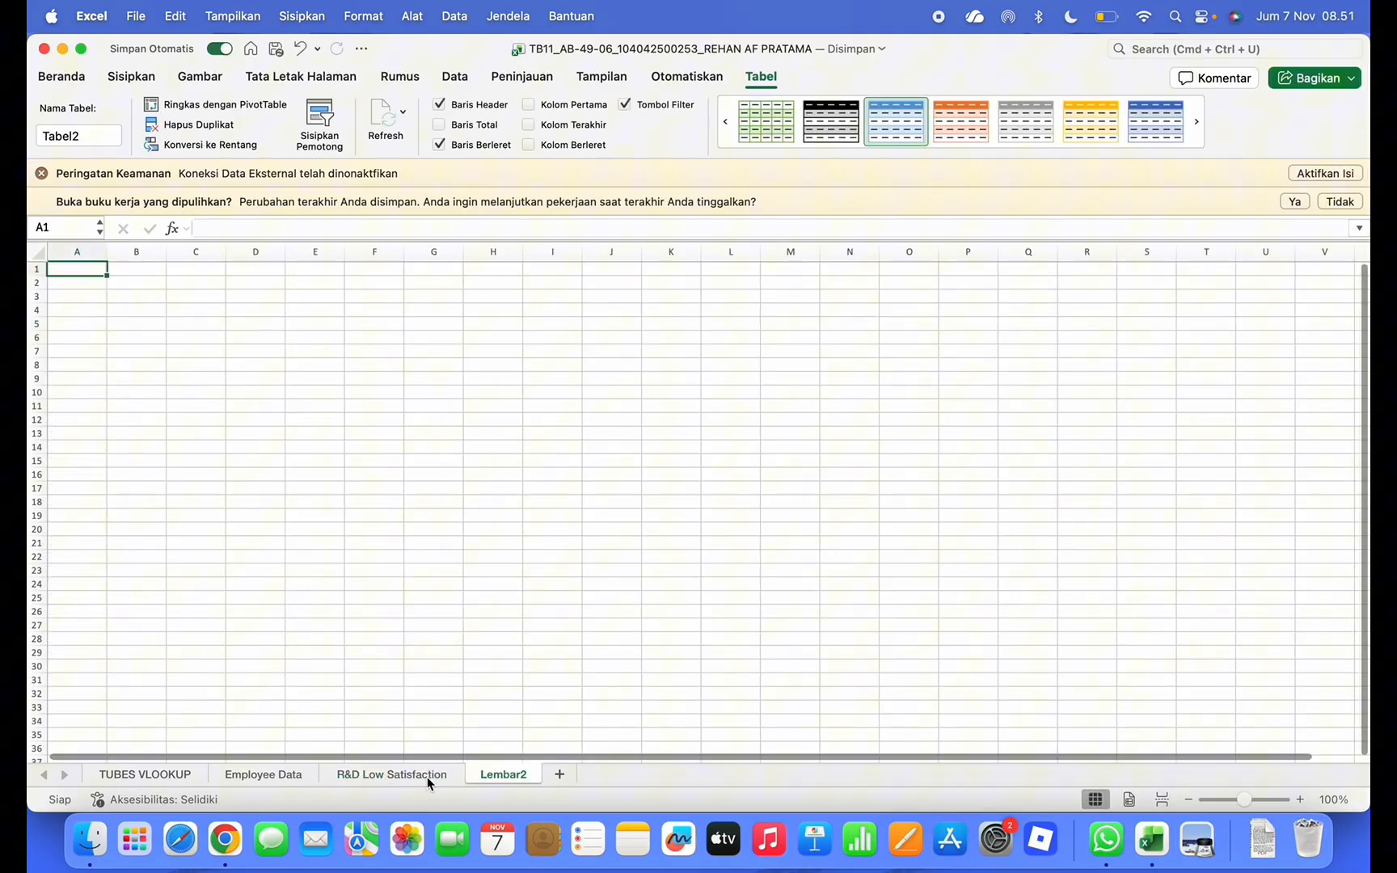
# On Employee Data, clear the Department filter so all departments show
pyautogui.click(291, 775)
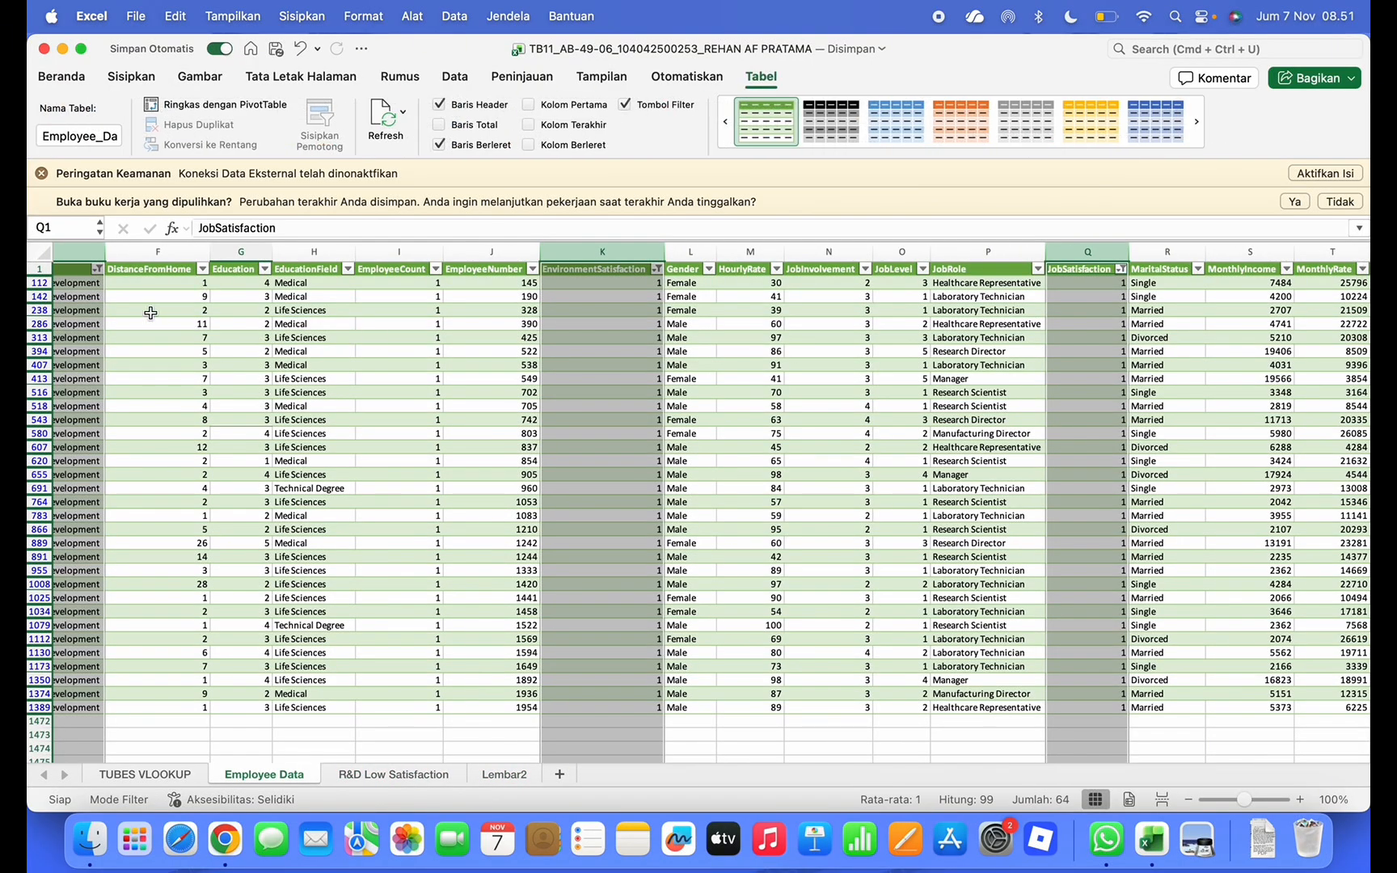
pyautogui.click(150, 313)
pyautogui.hscroll(-3, 243, 291)
pyautogui.click(279, 269)
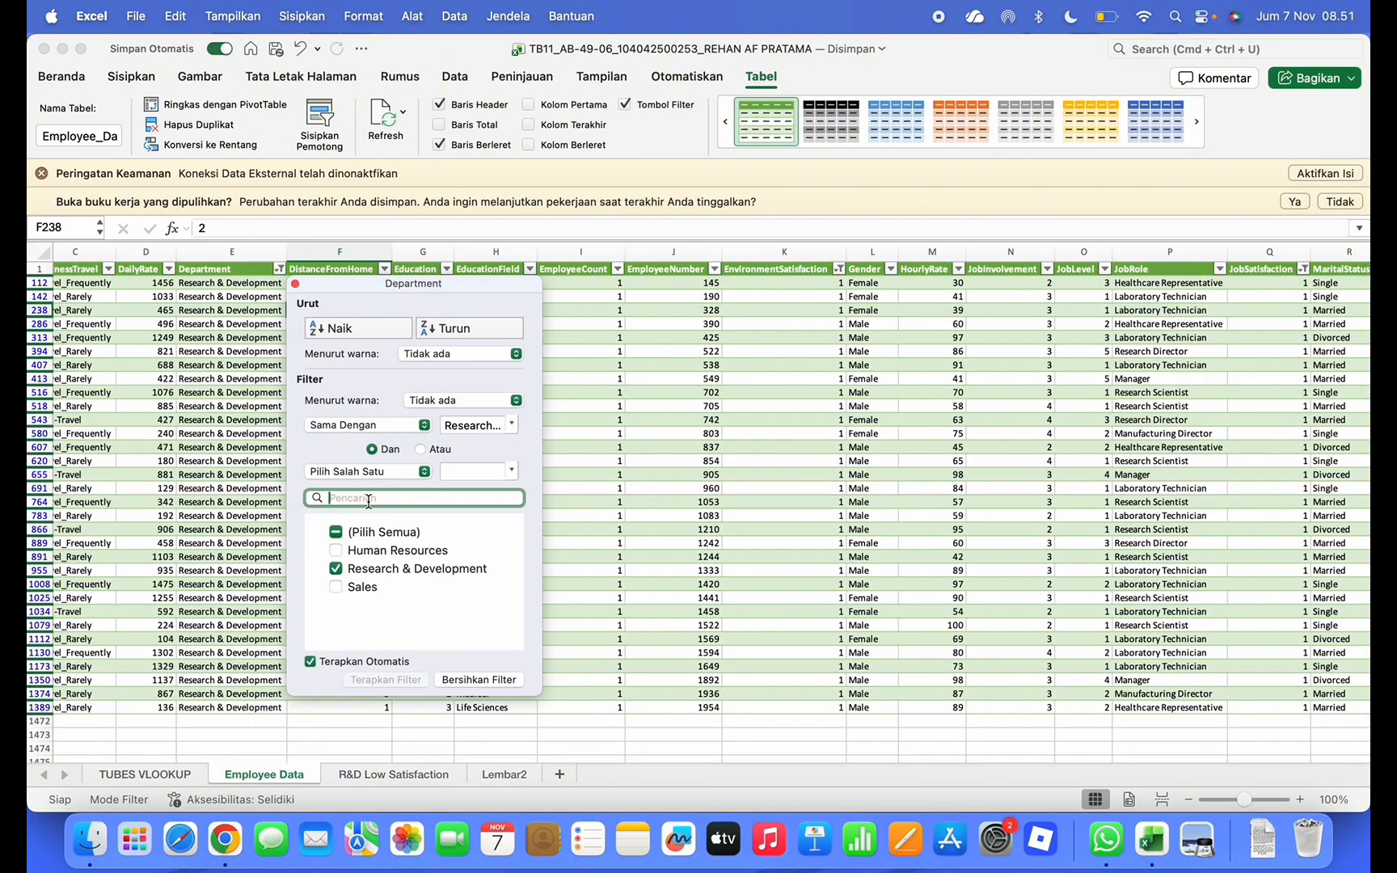
pyautogui.click(336, 532)
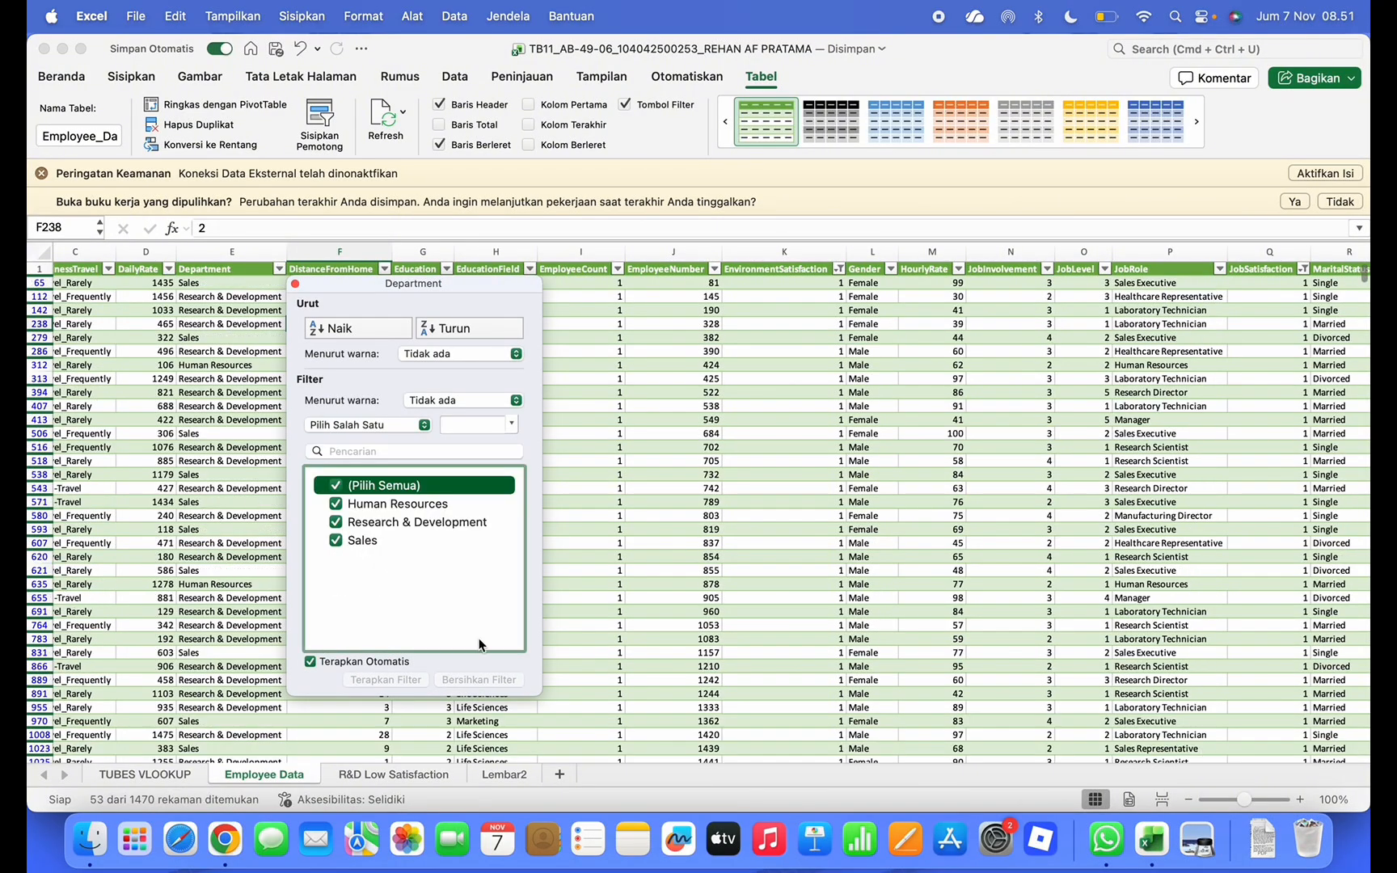
pyautogui.click(295, 284)
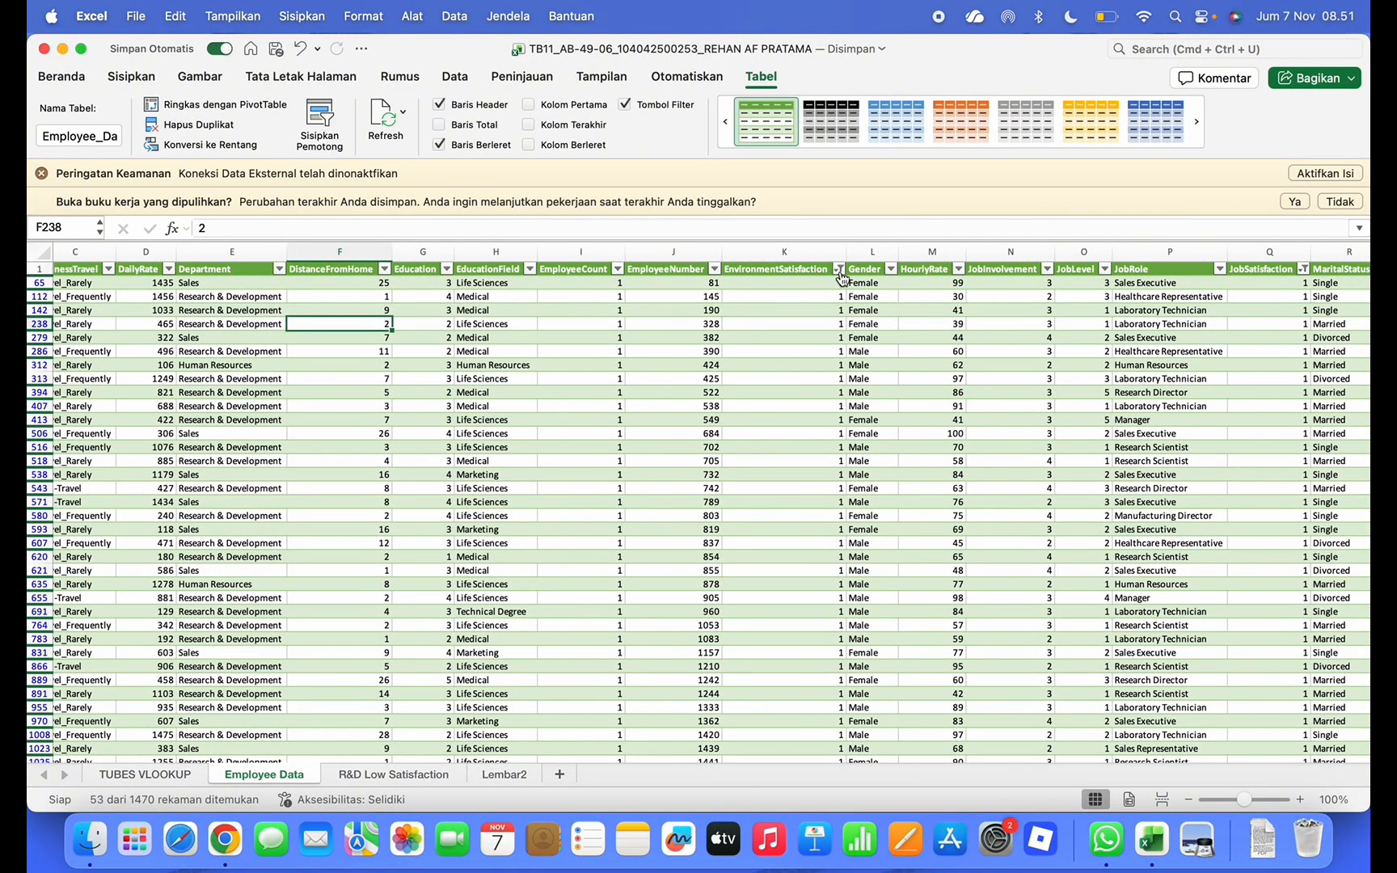
# Clear the EnvironmentSatisfaction and JobSatisfaction filters to include all values
pyautogui.click(840, 270)
pyautogui.click(896, 532)
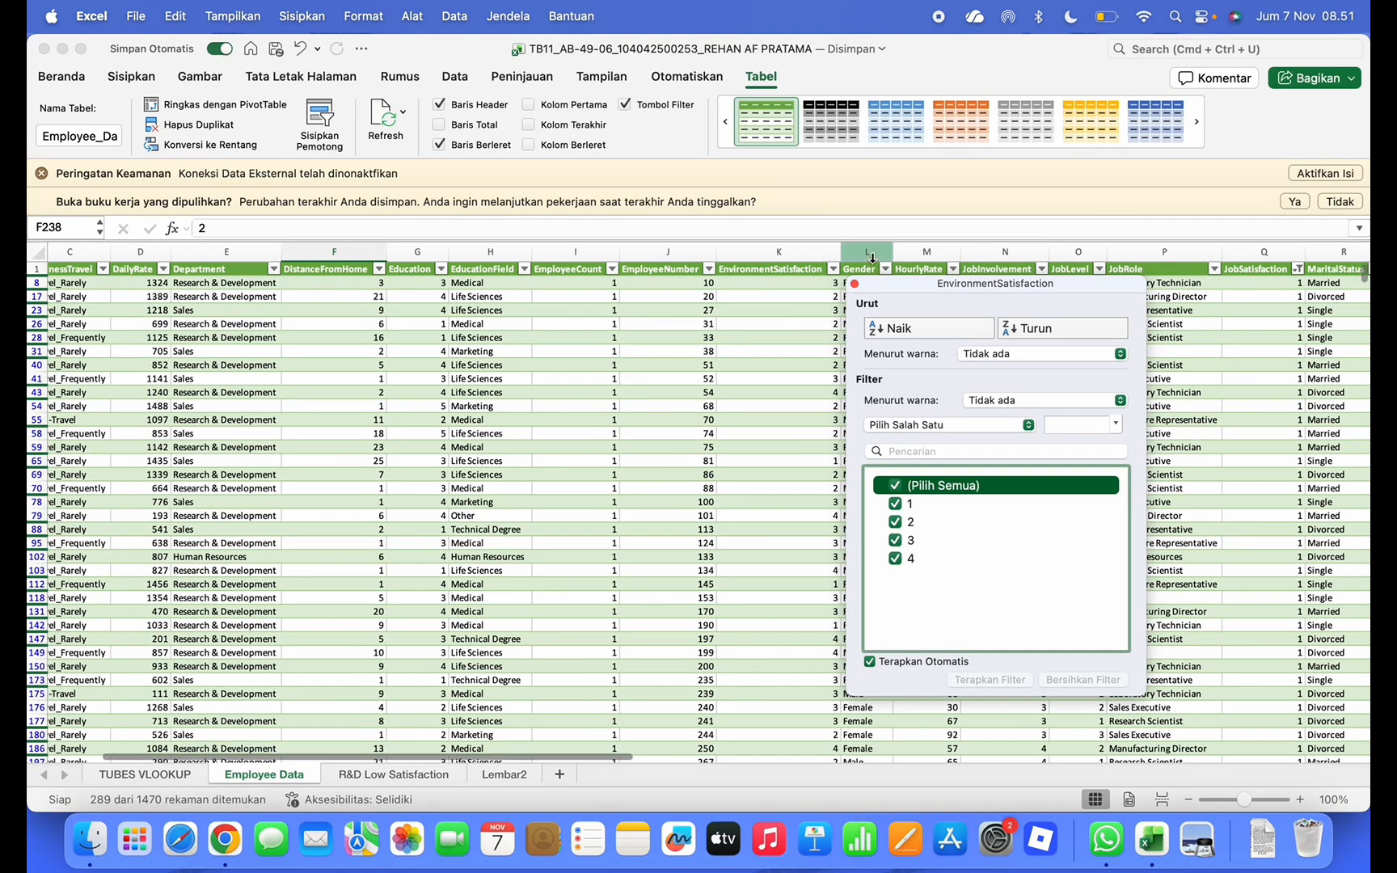
pyautogui.click(855, 283)
pyautogui.hscroll(3, 1187, 279)
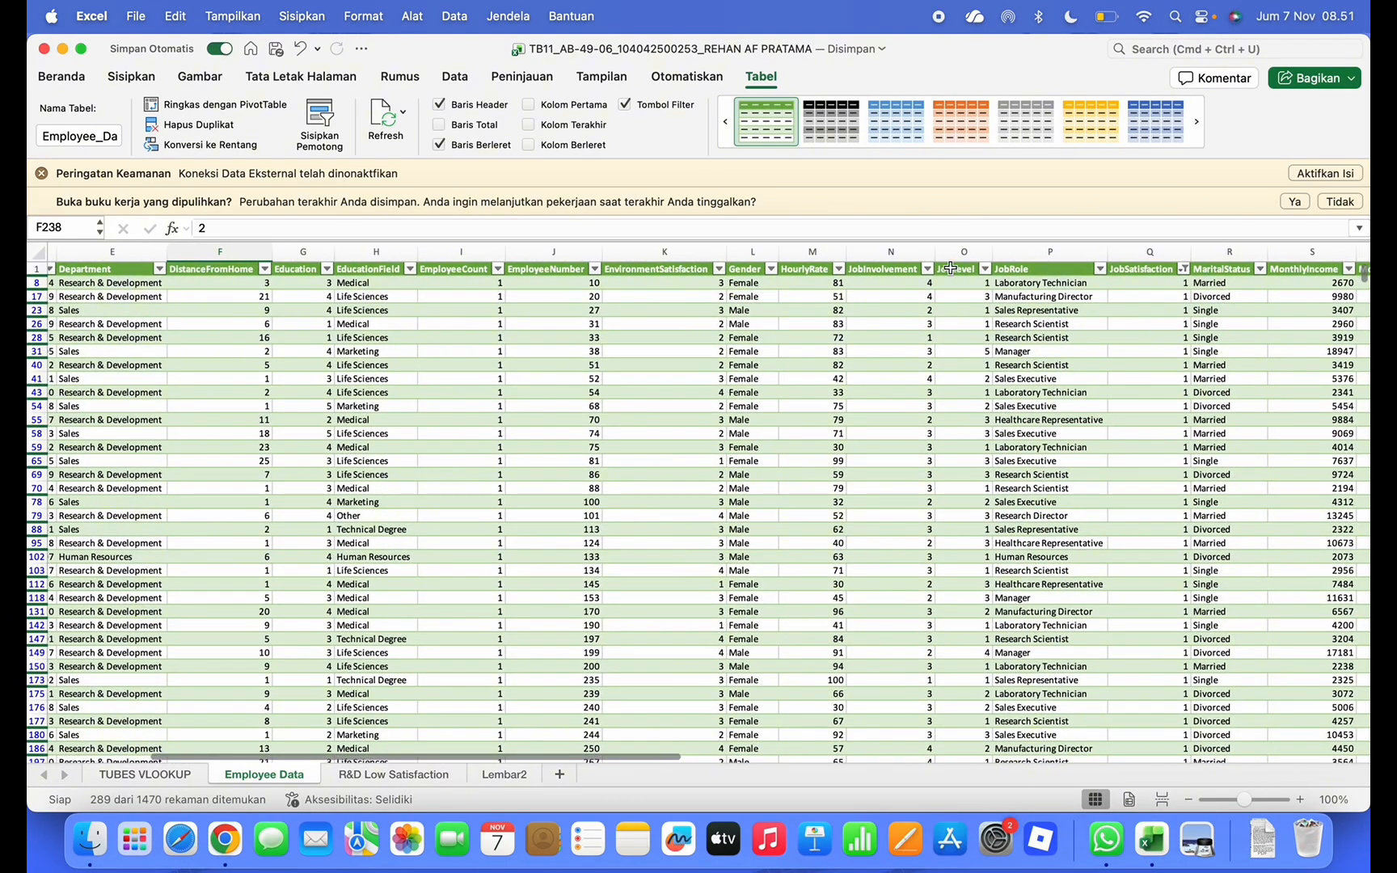
pyautogui.hscroll(3, 1116, 300)
pyautogui.hscroll(4, 1144, 289)
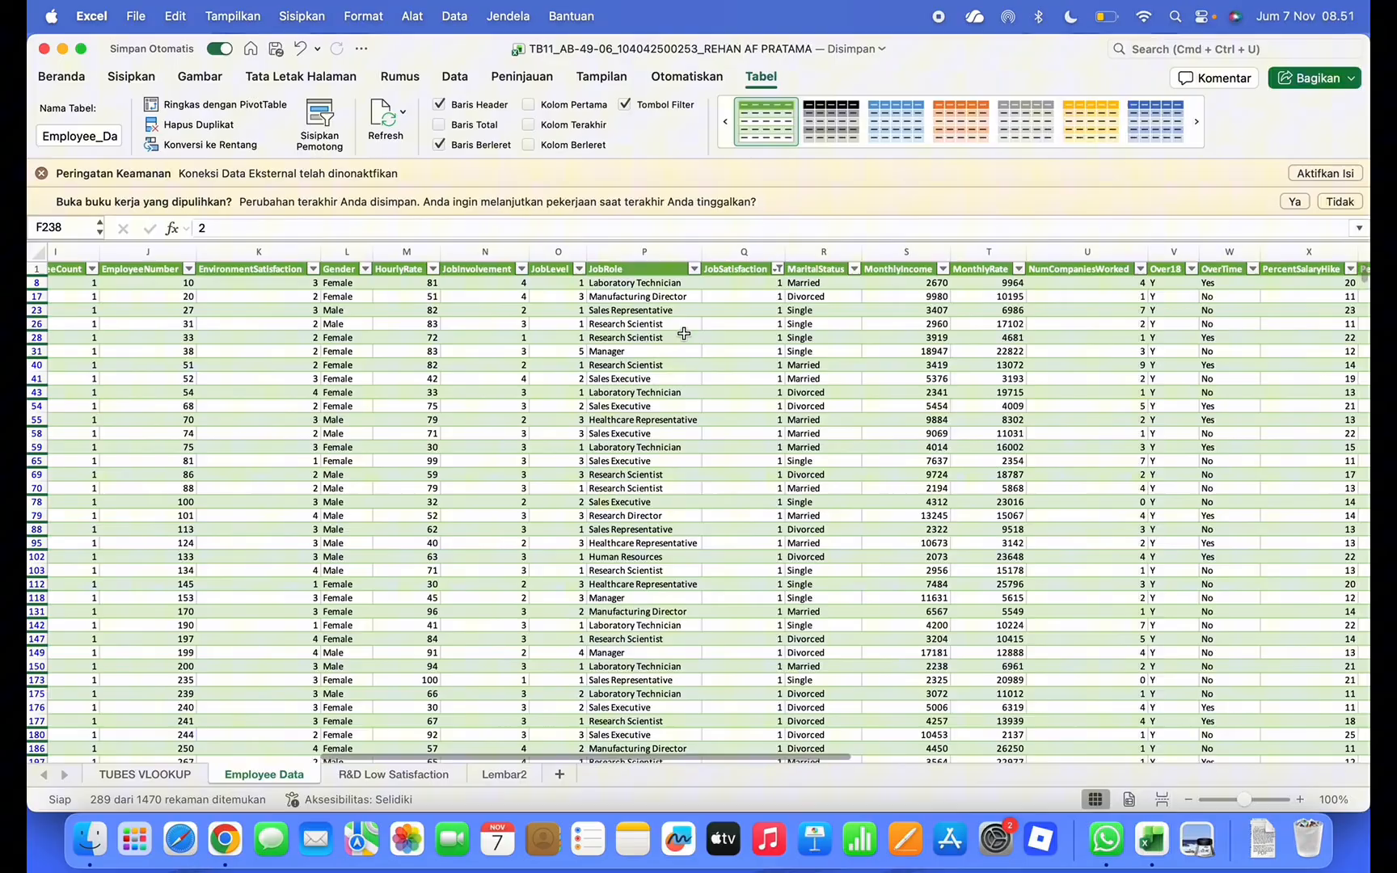
pyautogui.click(778, 269)
pyautogui.click(832, 532)
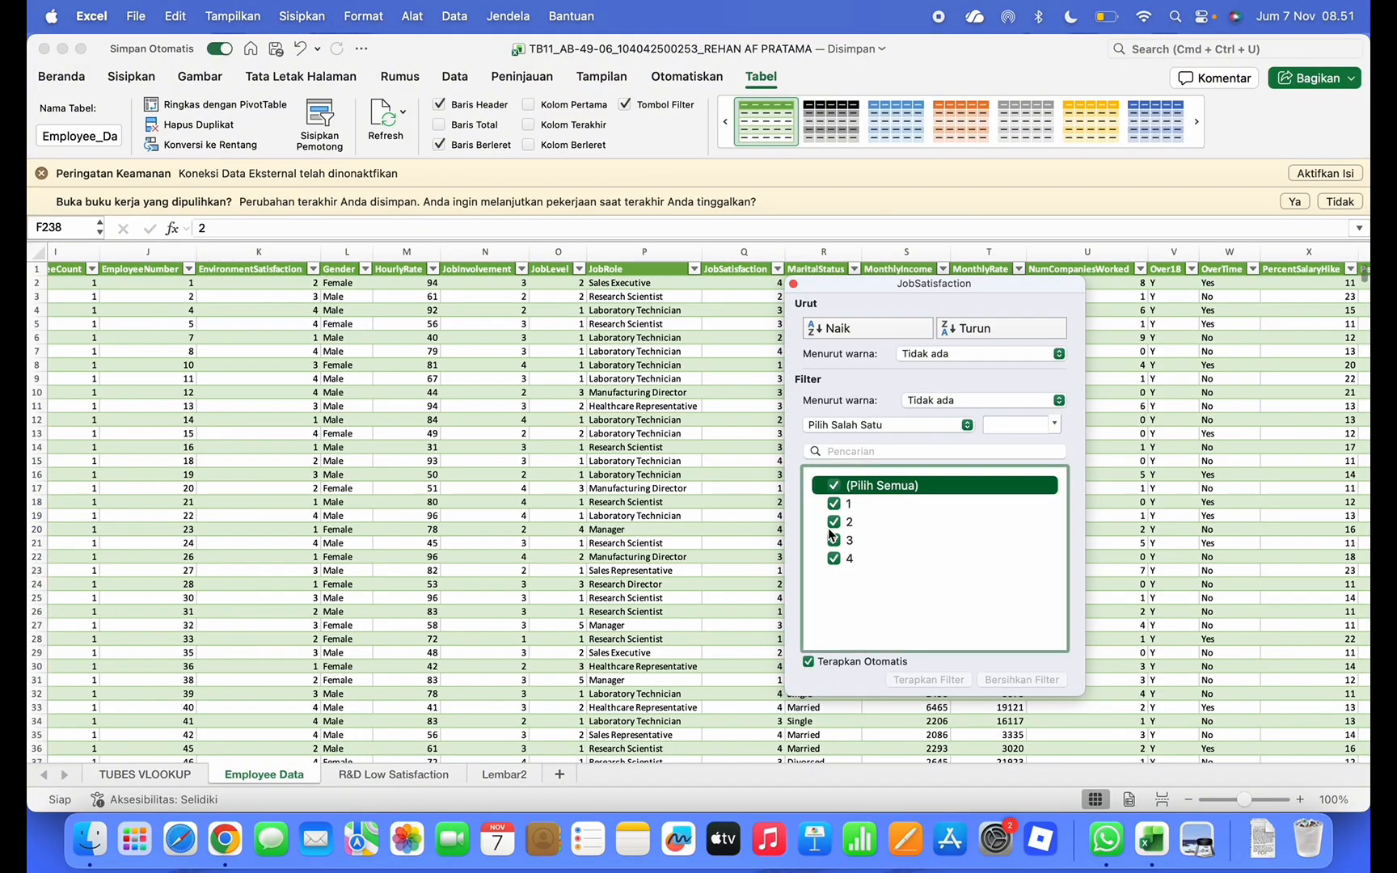
pyautogui.click(795, 286)
# Bring the BAGIAN-2 assignment slides back to the front via Mission Control
pyautogui.hscroll(-10, 610, 459)
pyautogui.hotkey('ctrl', 'Up')
pyautogui.click(954, 312)
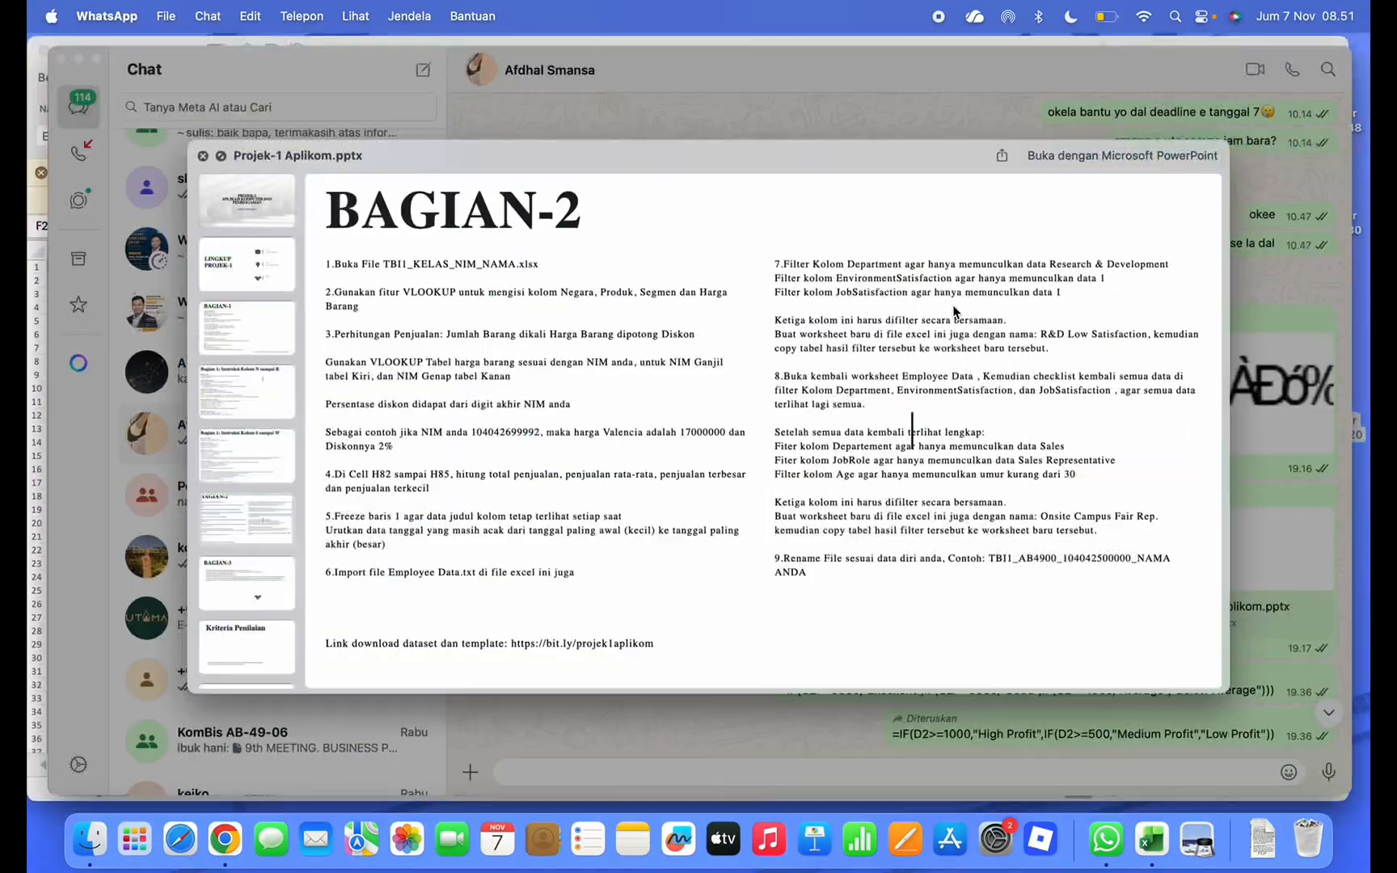
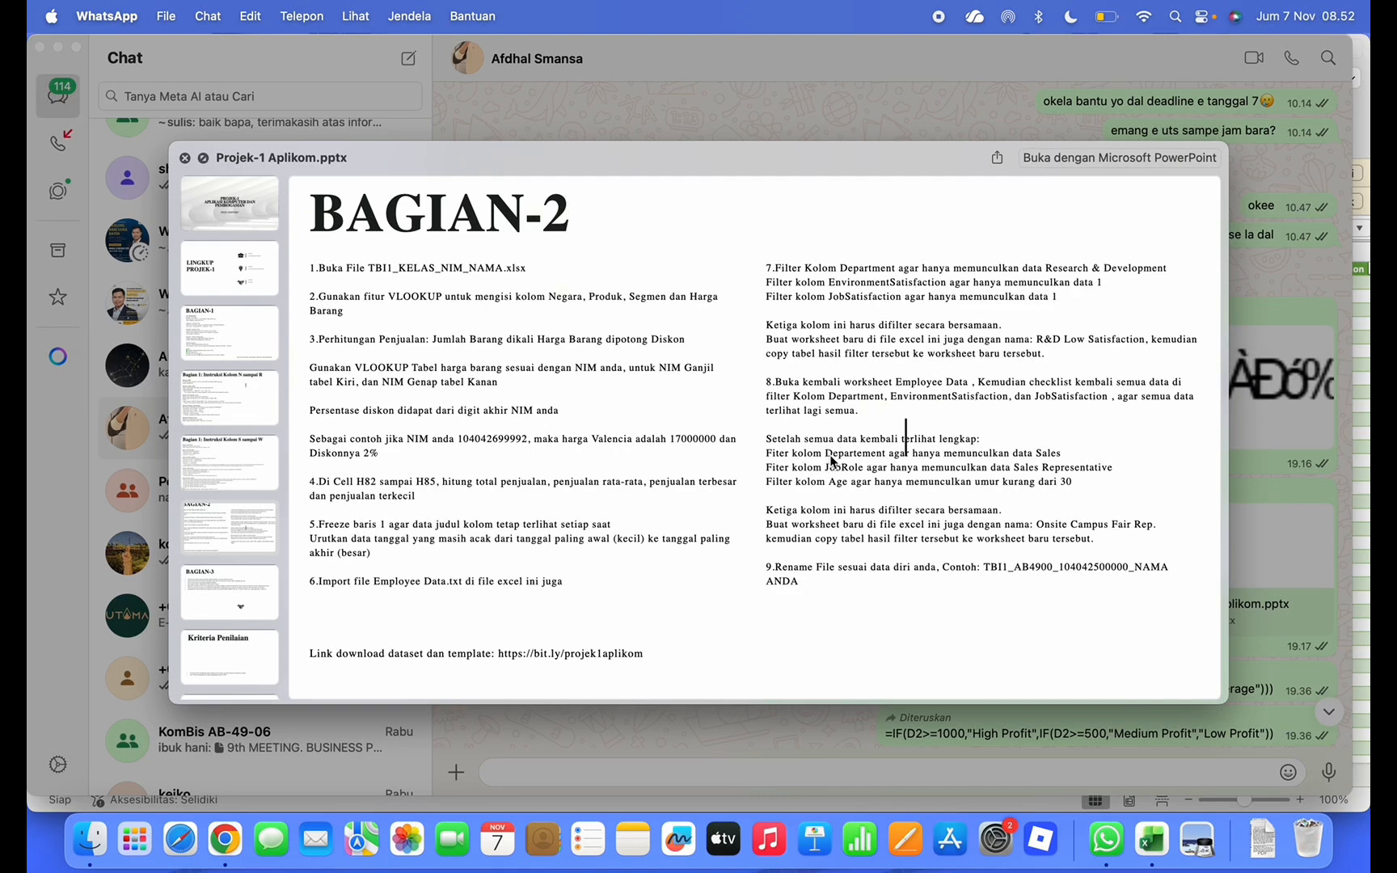
# Filter the Department column of Employee Data to show only Sales
pyautogui.hotkey('ctrl', 'Up')
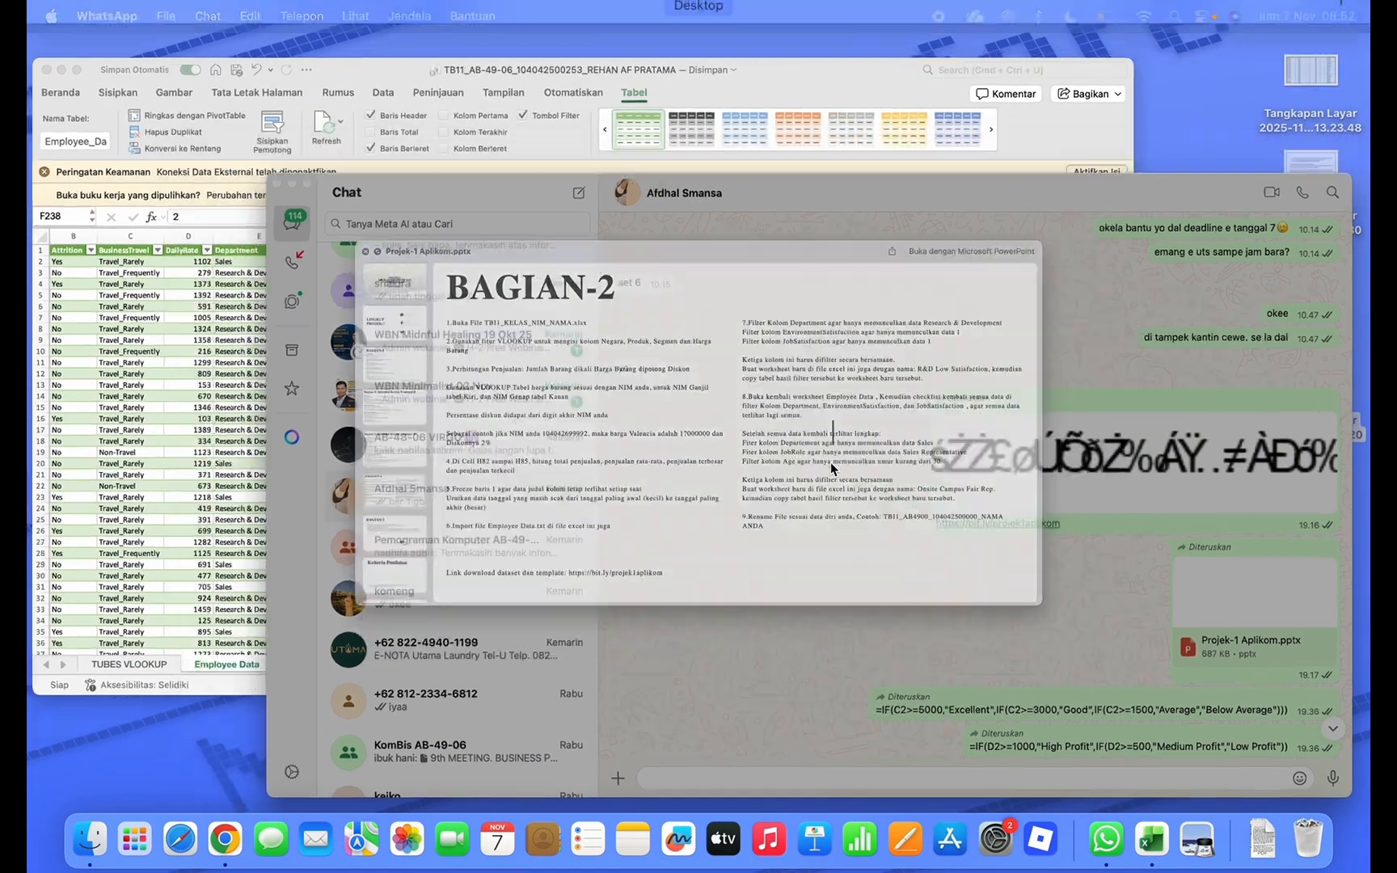
pyautogui.click(363, 283)
pyautogui.click(350, 269)
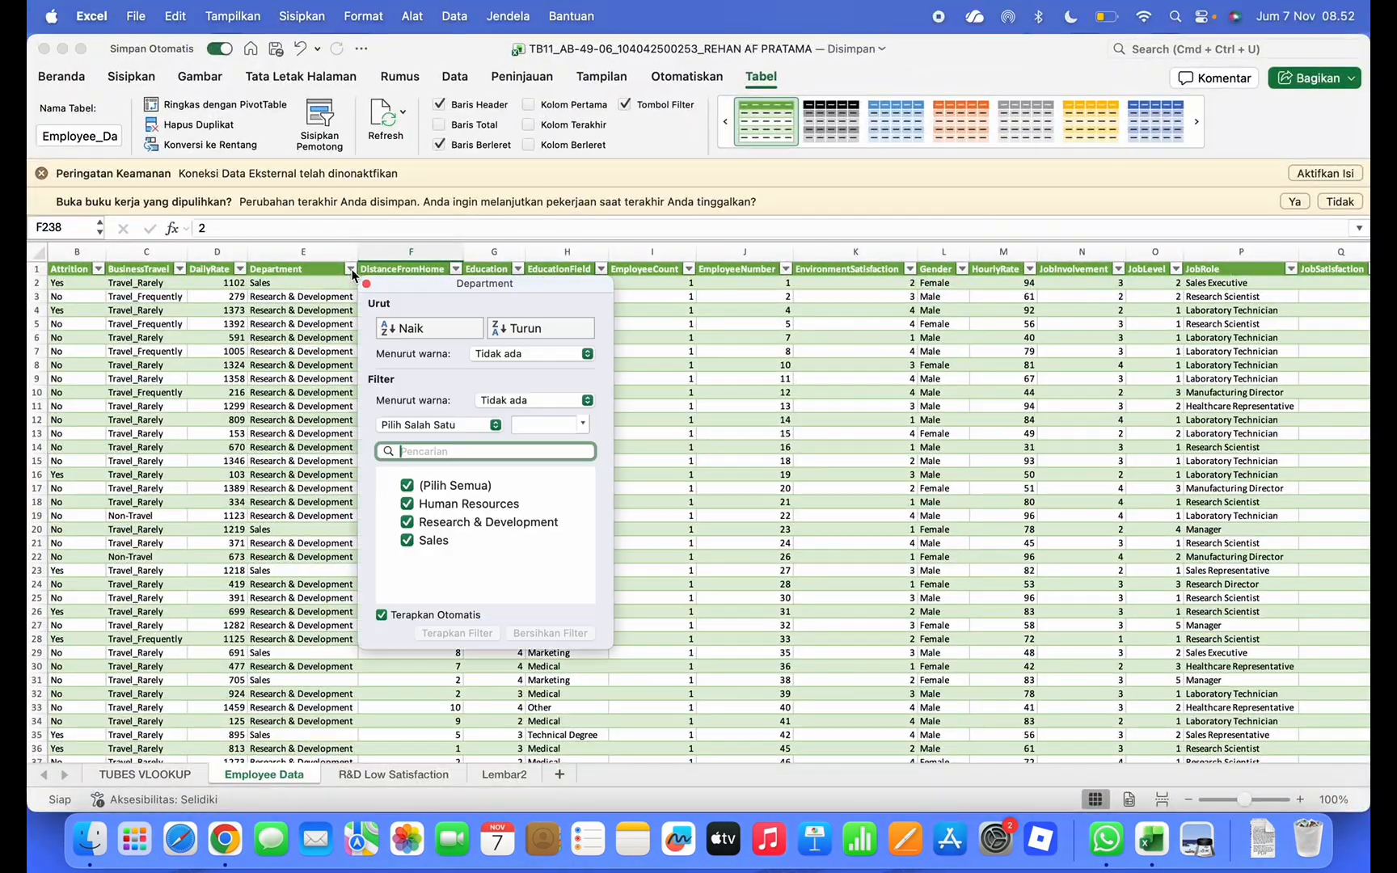
pyautogui.click(408, 485)
pyautogui.click(408, 540)
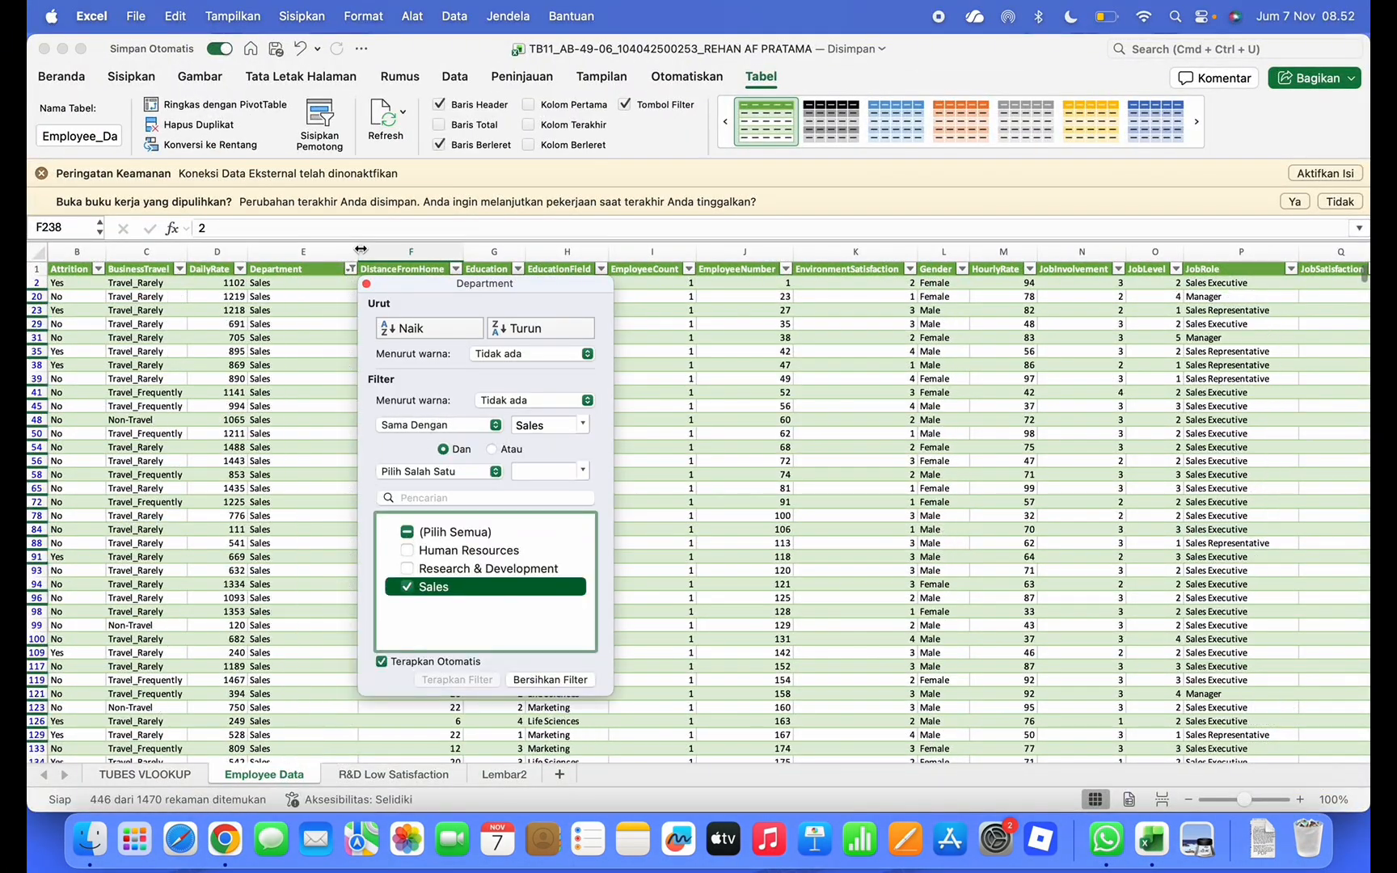
pyautogui.click(366, 284)
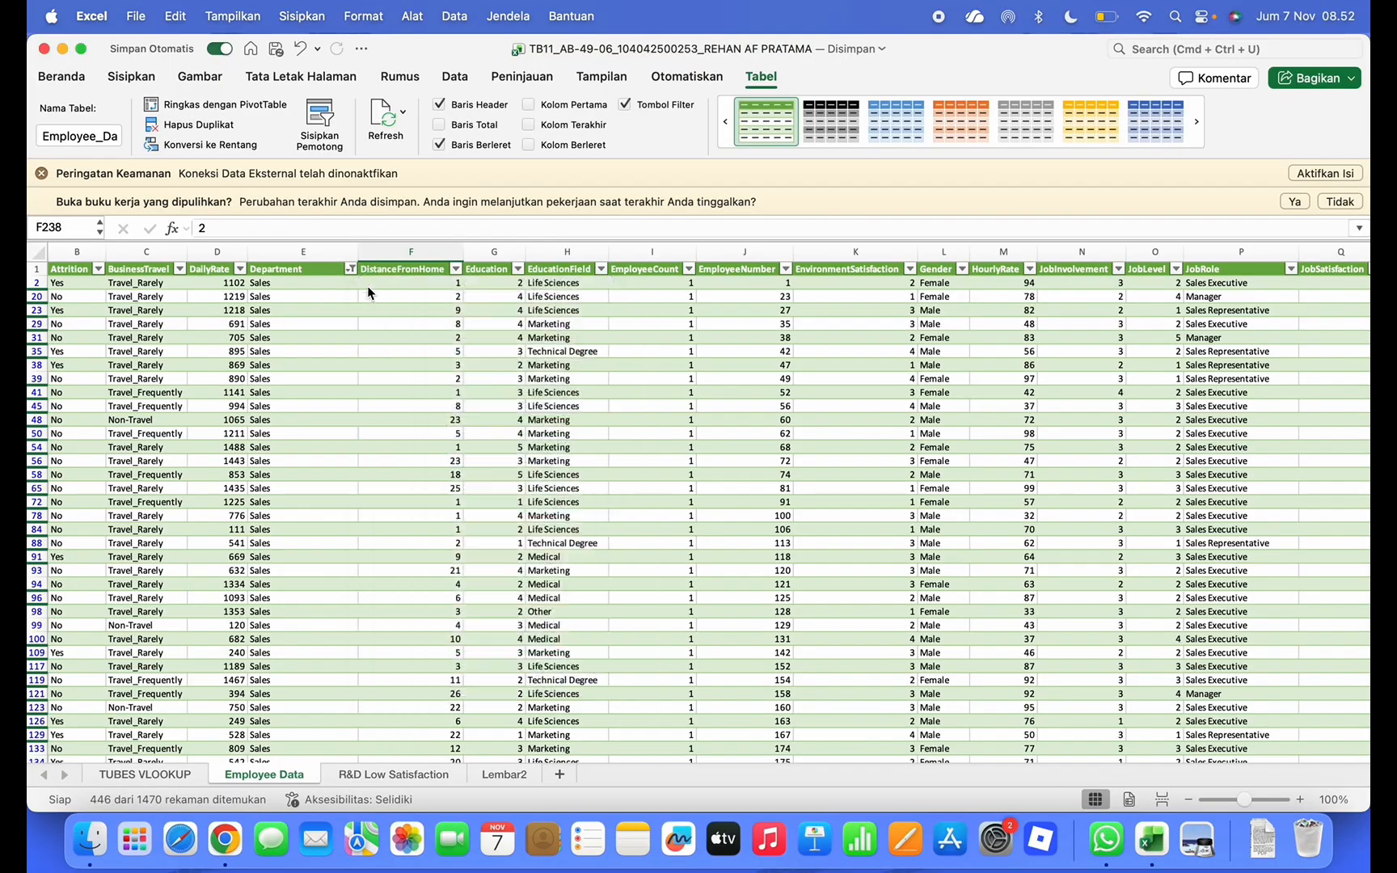
# Filter the JobRole column to keep only Sales Representative, checking the assignment slides
pyautogui.hotkey('ctrl', 'Up')
pyautogui.click(894, 361)
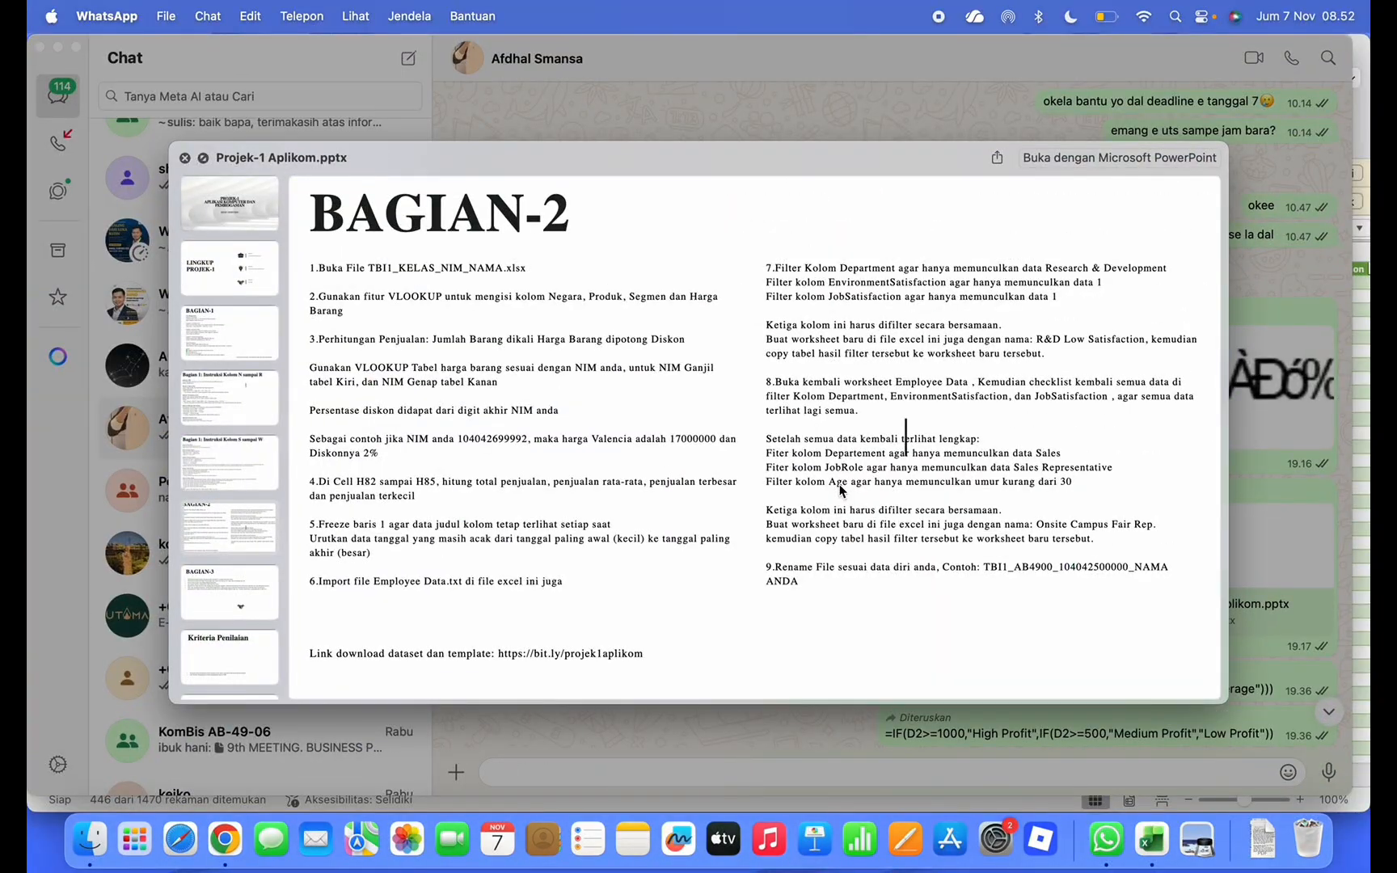
pyautogui.hotkey('ctrl', 'Up')
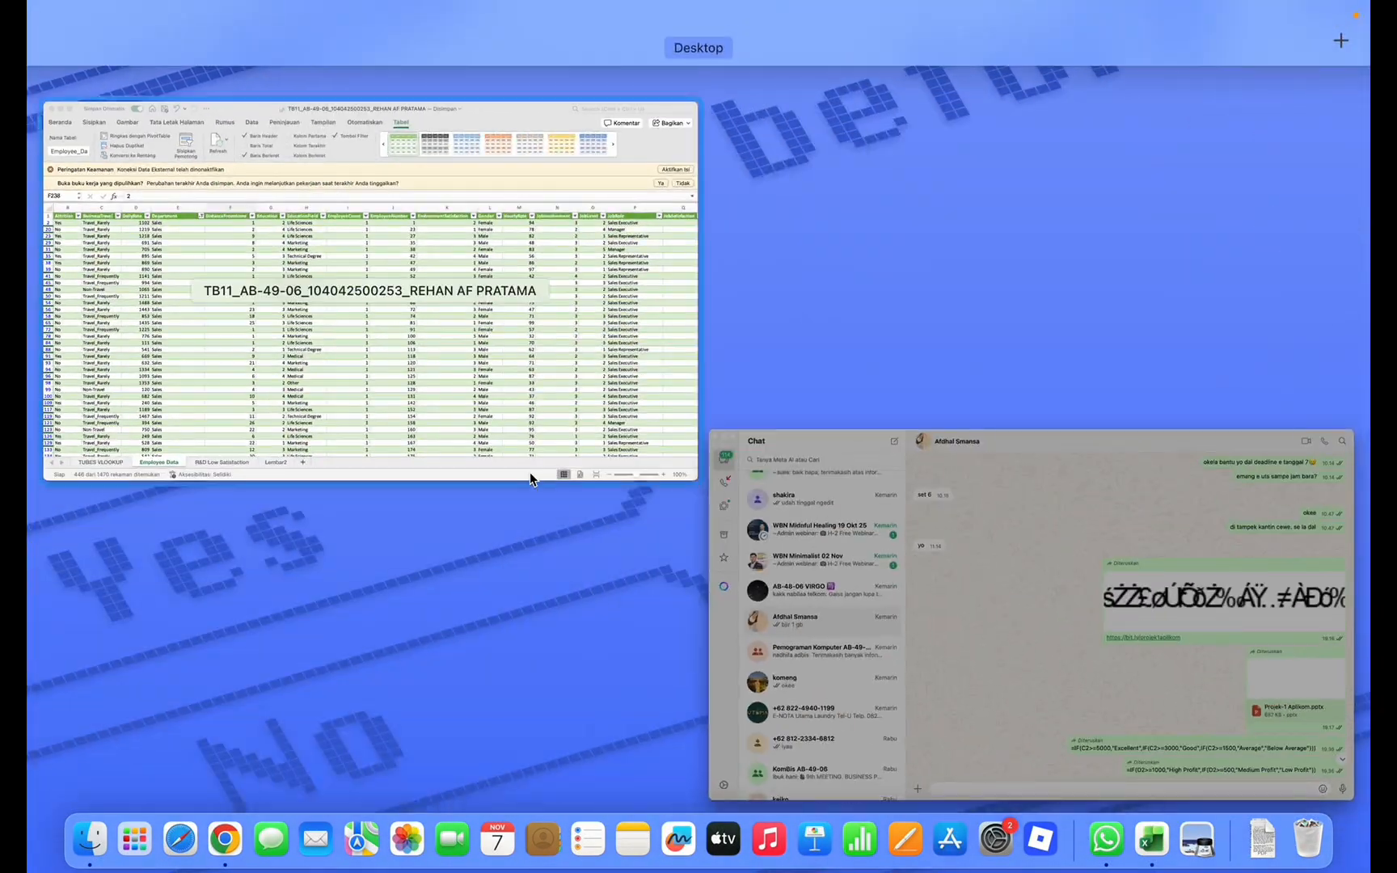
pyautogui.click(530, 473)
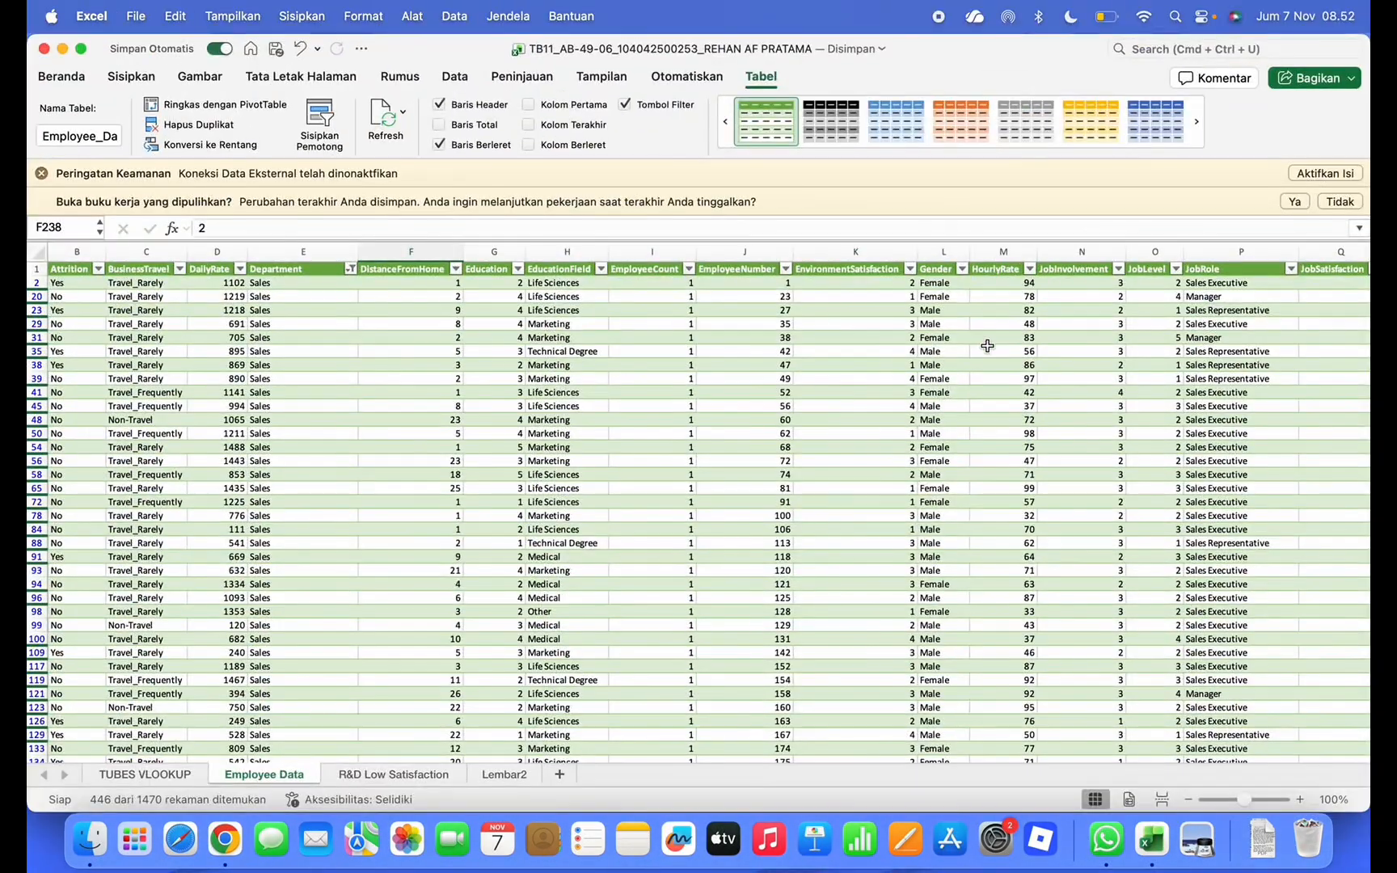
pyautogui.hscroll(5, 1043, 314)
pyautogui.click(1134, 269)
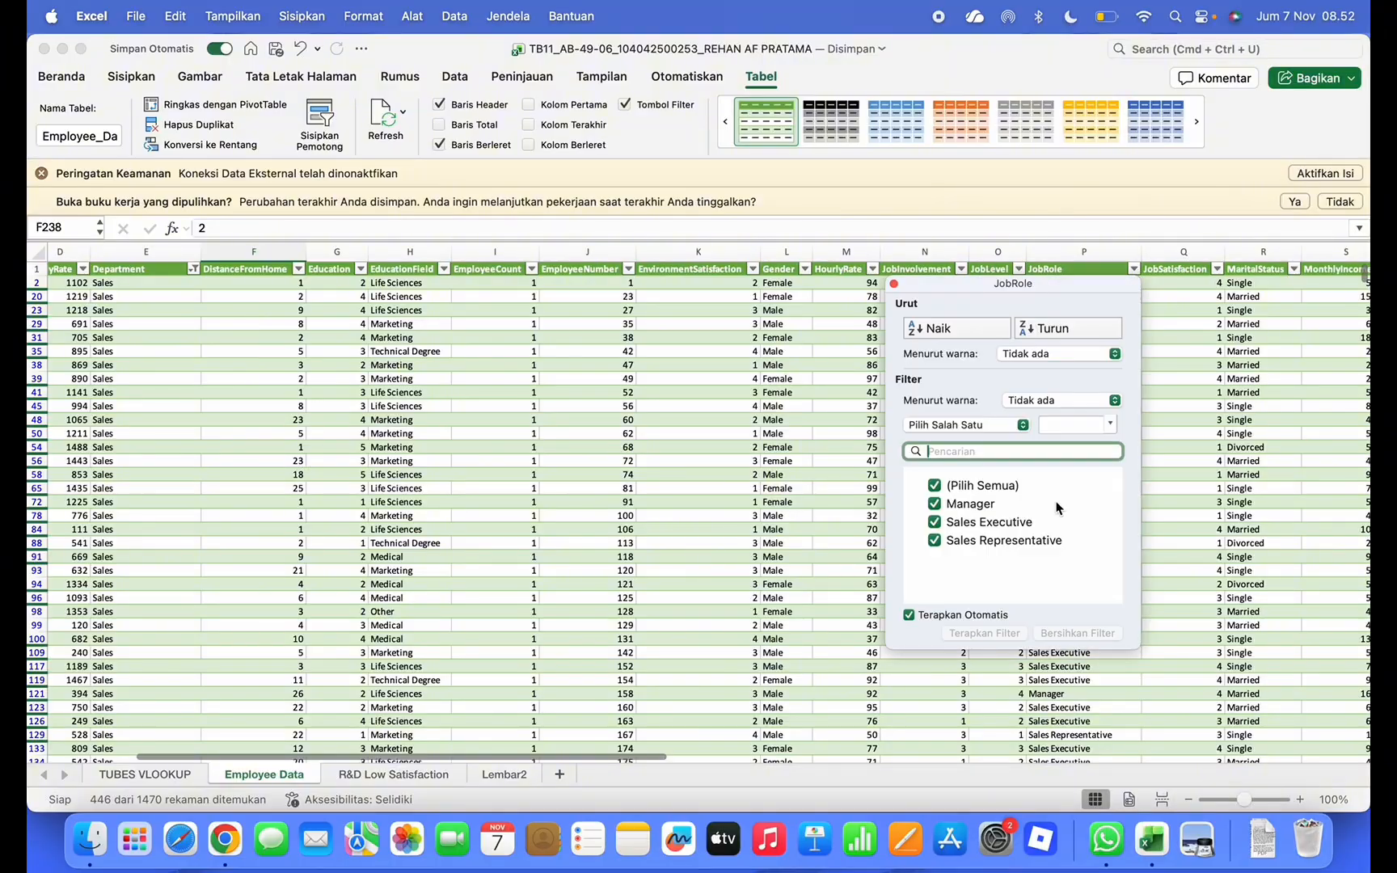
pyautogui.click(935, 486)
pyautogui.click(935, 540)
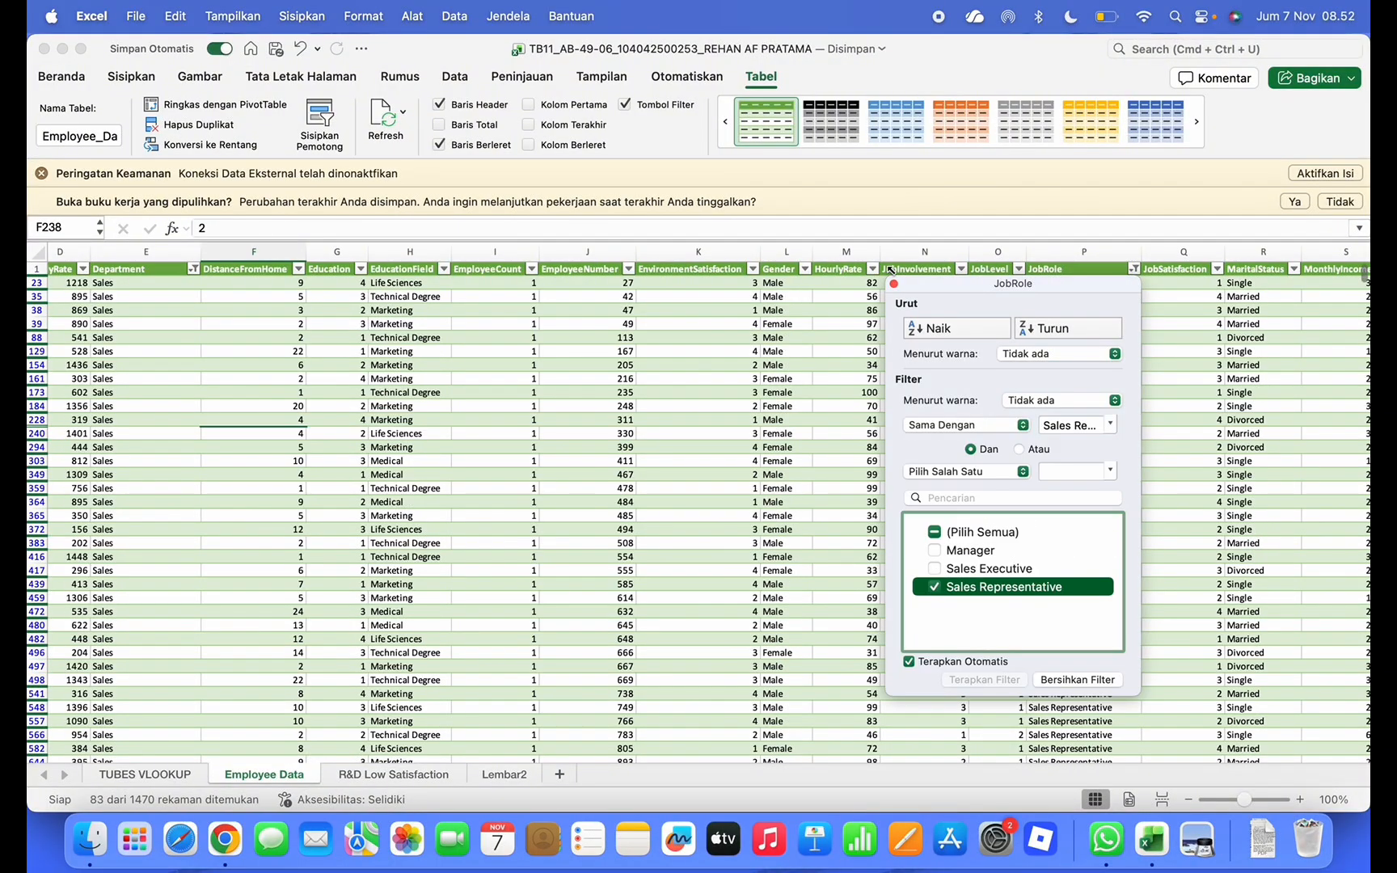
pyautogui.hotkey('ctrl', 'Up')
pyautogui.click(794, 404)
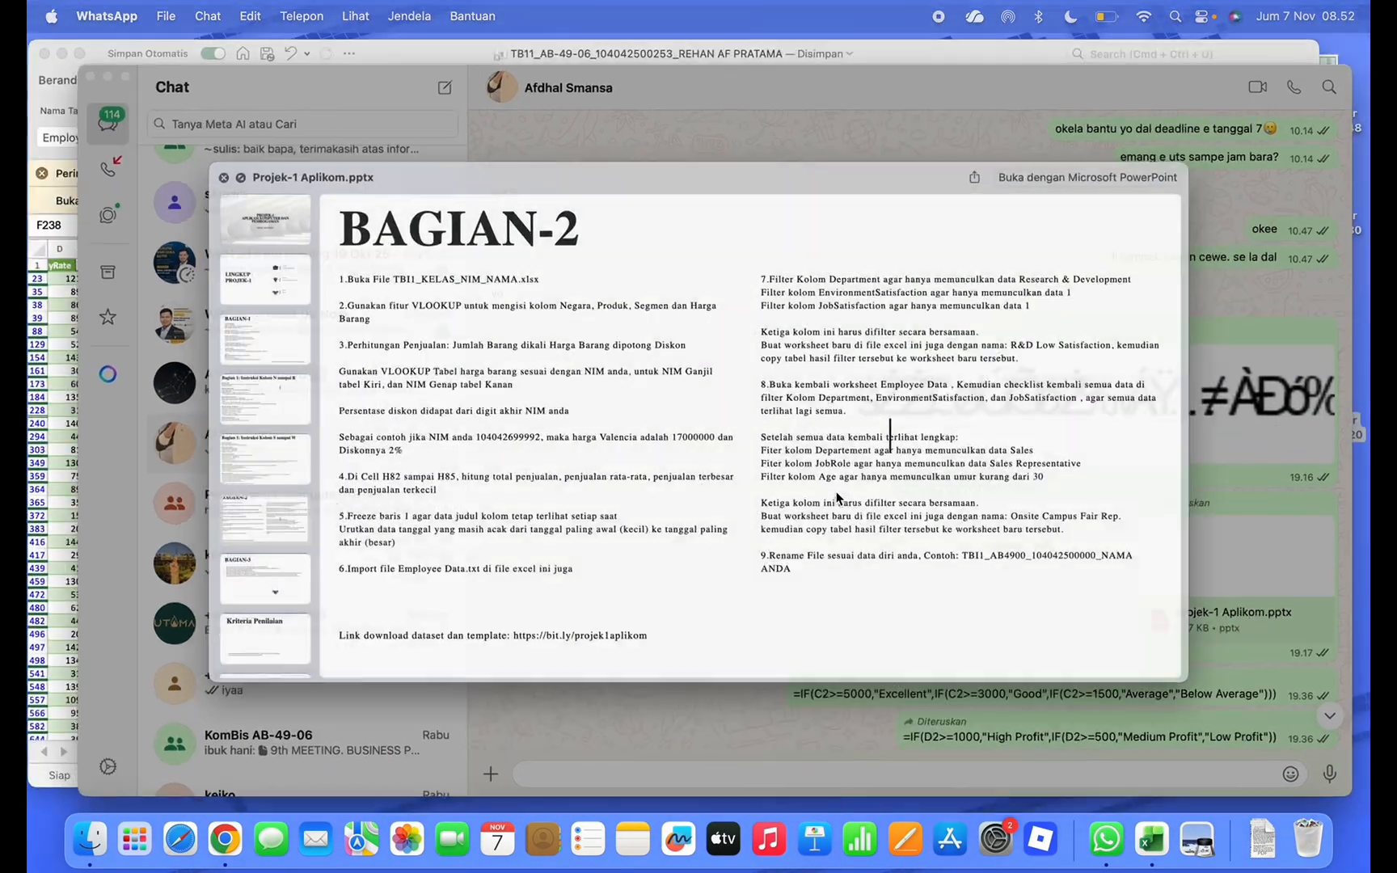
pyautogui.hotkey('ctrl', 'Up')
pyautogui.click(460, 404)
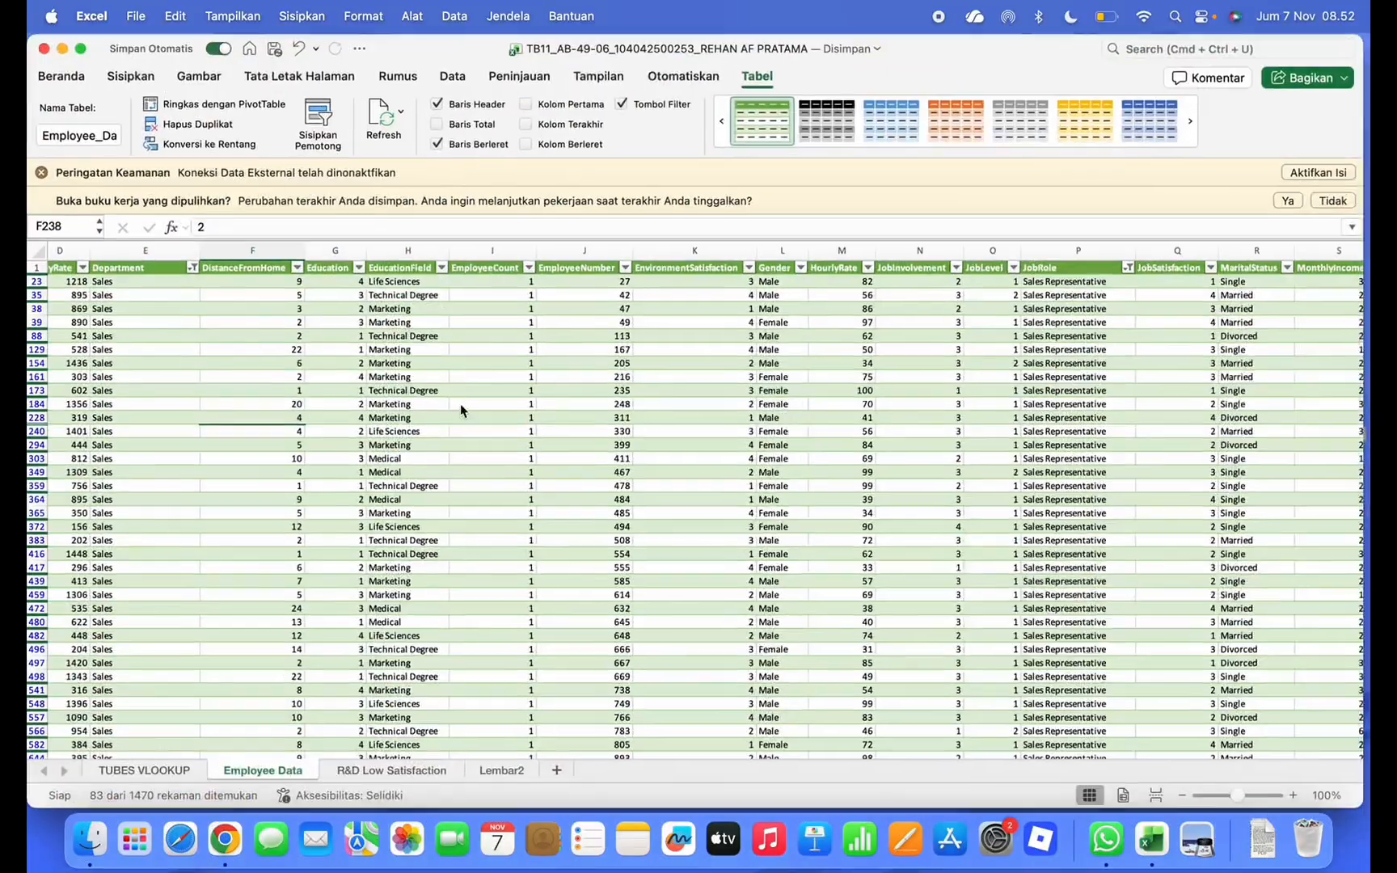
pyautogui.hscroll(1, 80, 271)
# Filter the Age column to only ages 18 through 29
pyautogui.click(59, 269)
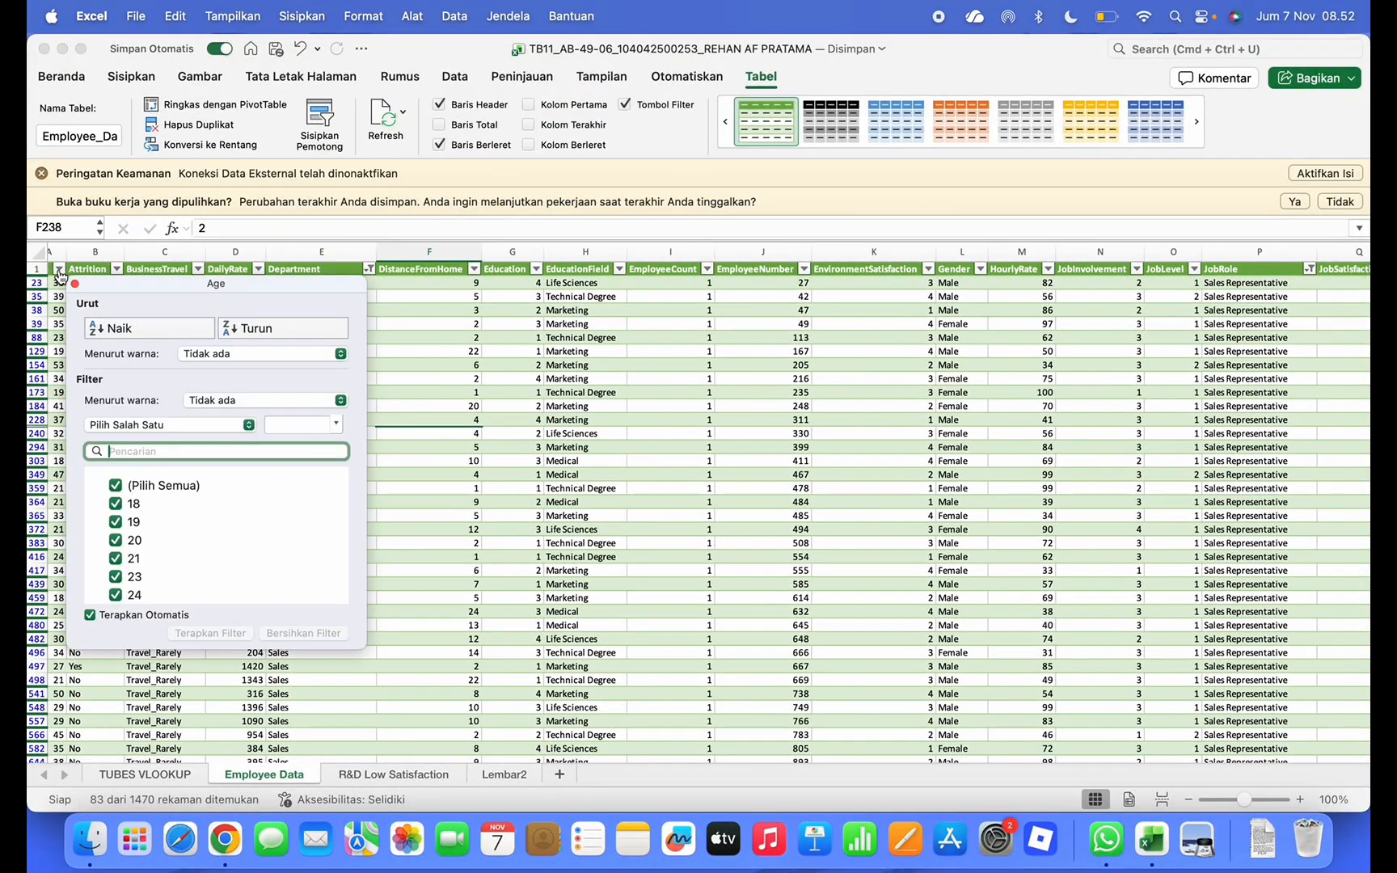
pyautogui.click(115, 486)
pyautogui.click(116, 507)
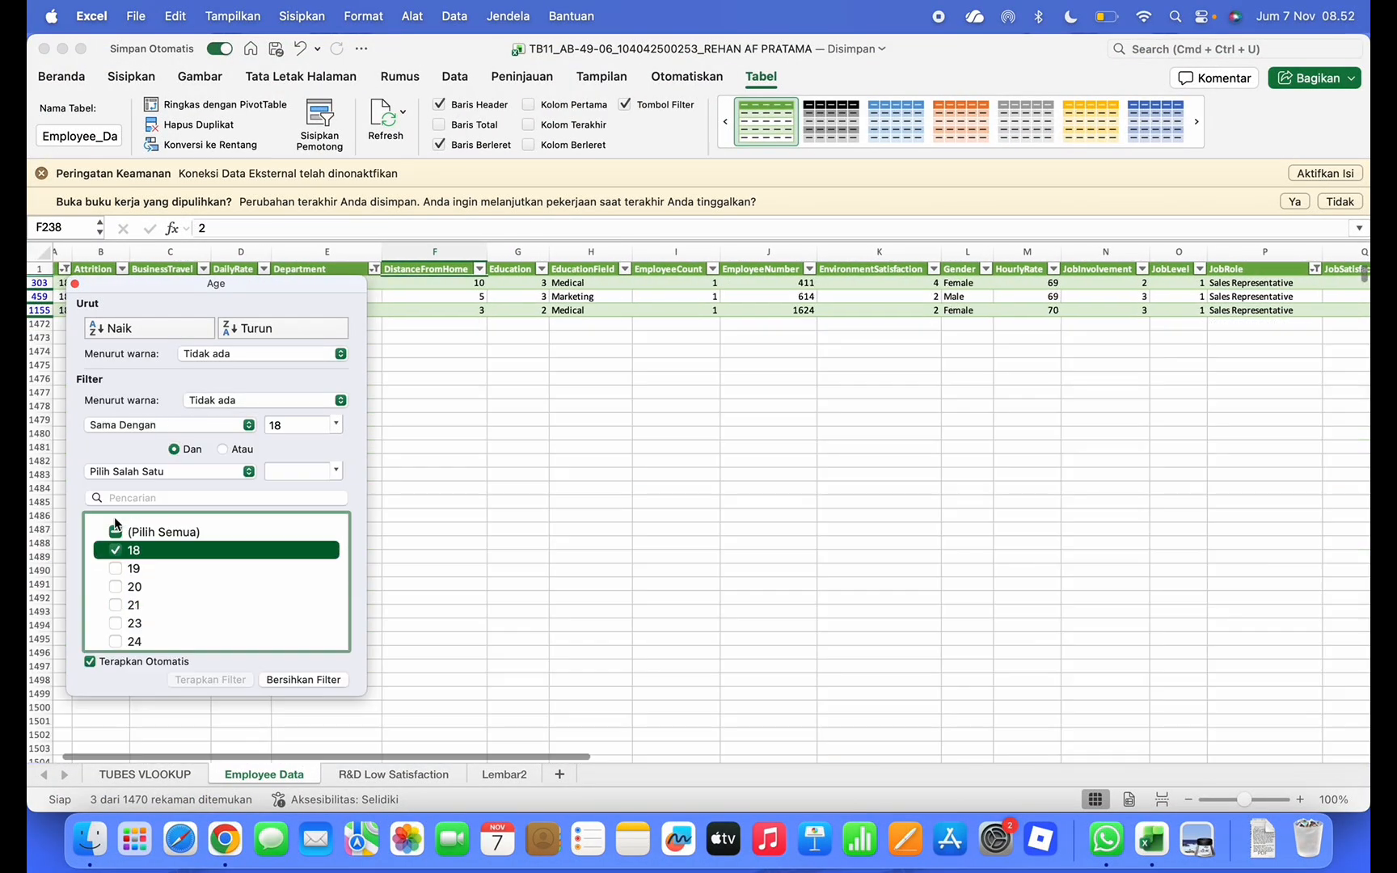
pyautogui.click(117, 569)
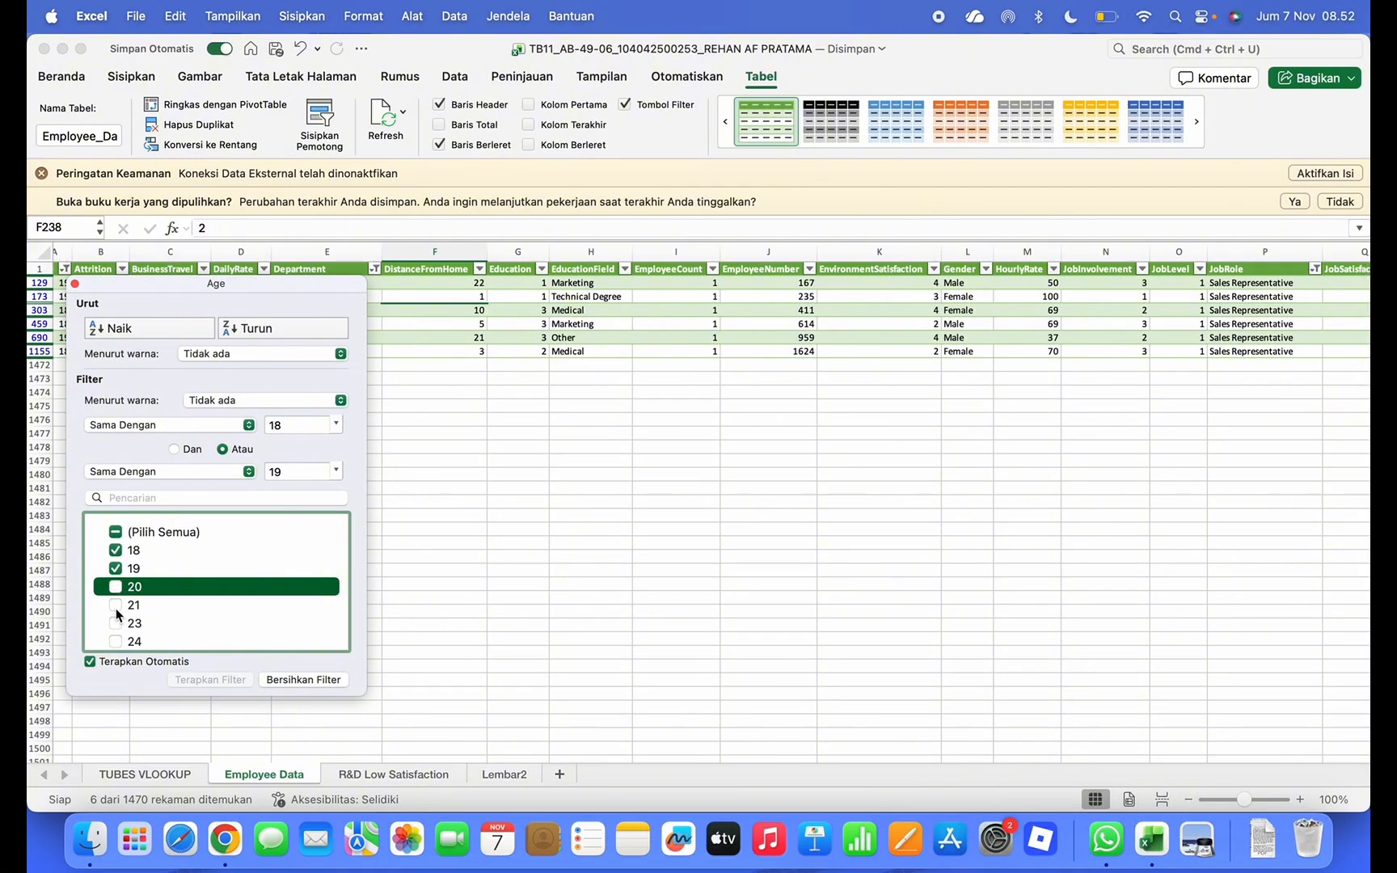
pyautogui.click(116, 587)
pyautogui.click(115, 559)
pyautogui.click(116, 559)
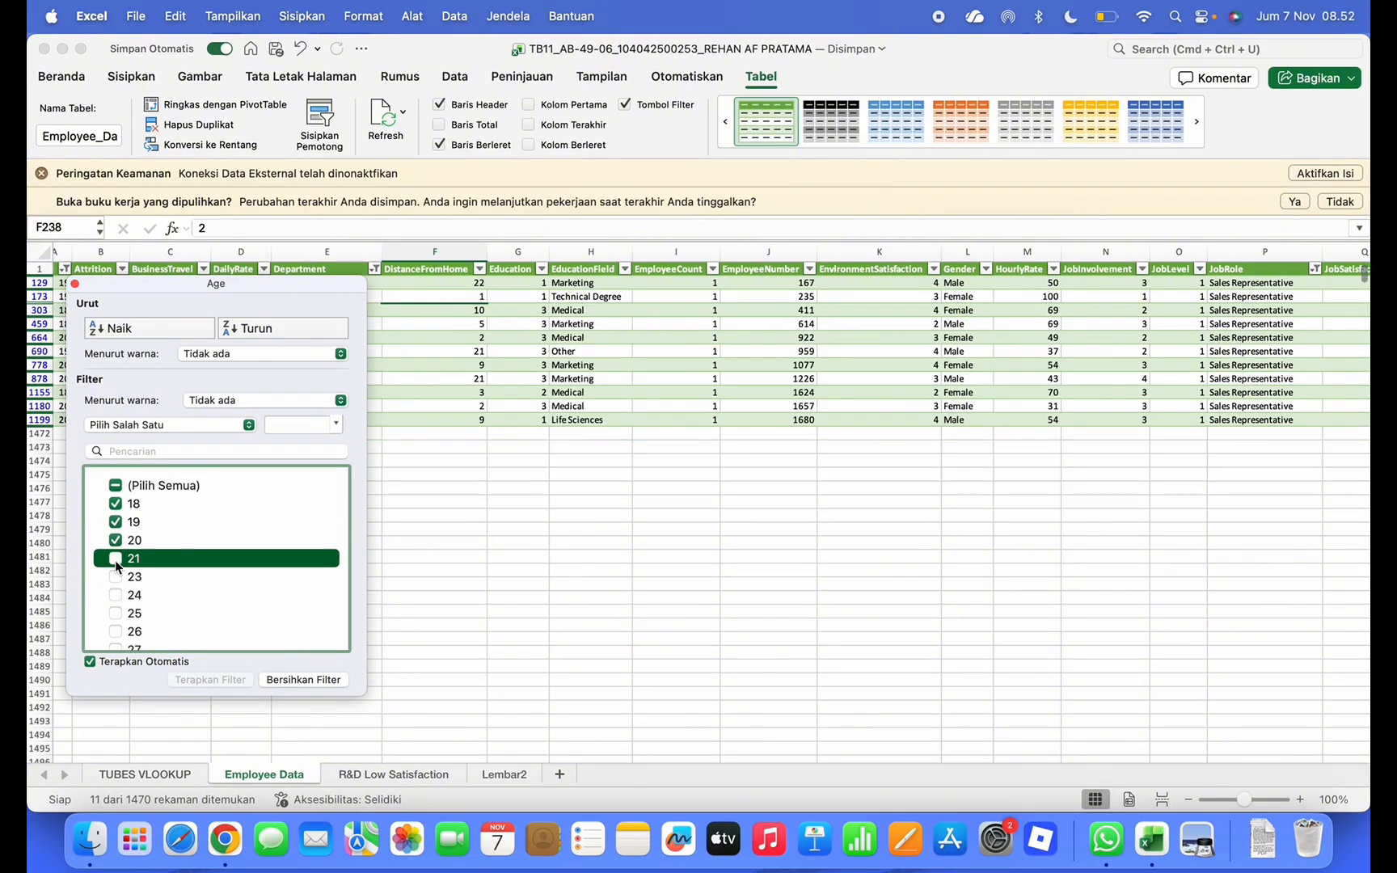
pyautogui.click(115, 559)
pyautogui.click(116, 577)
pyautogui.click(116, 595)
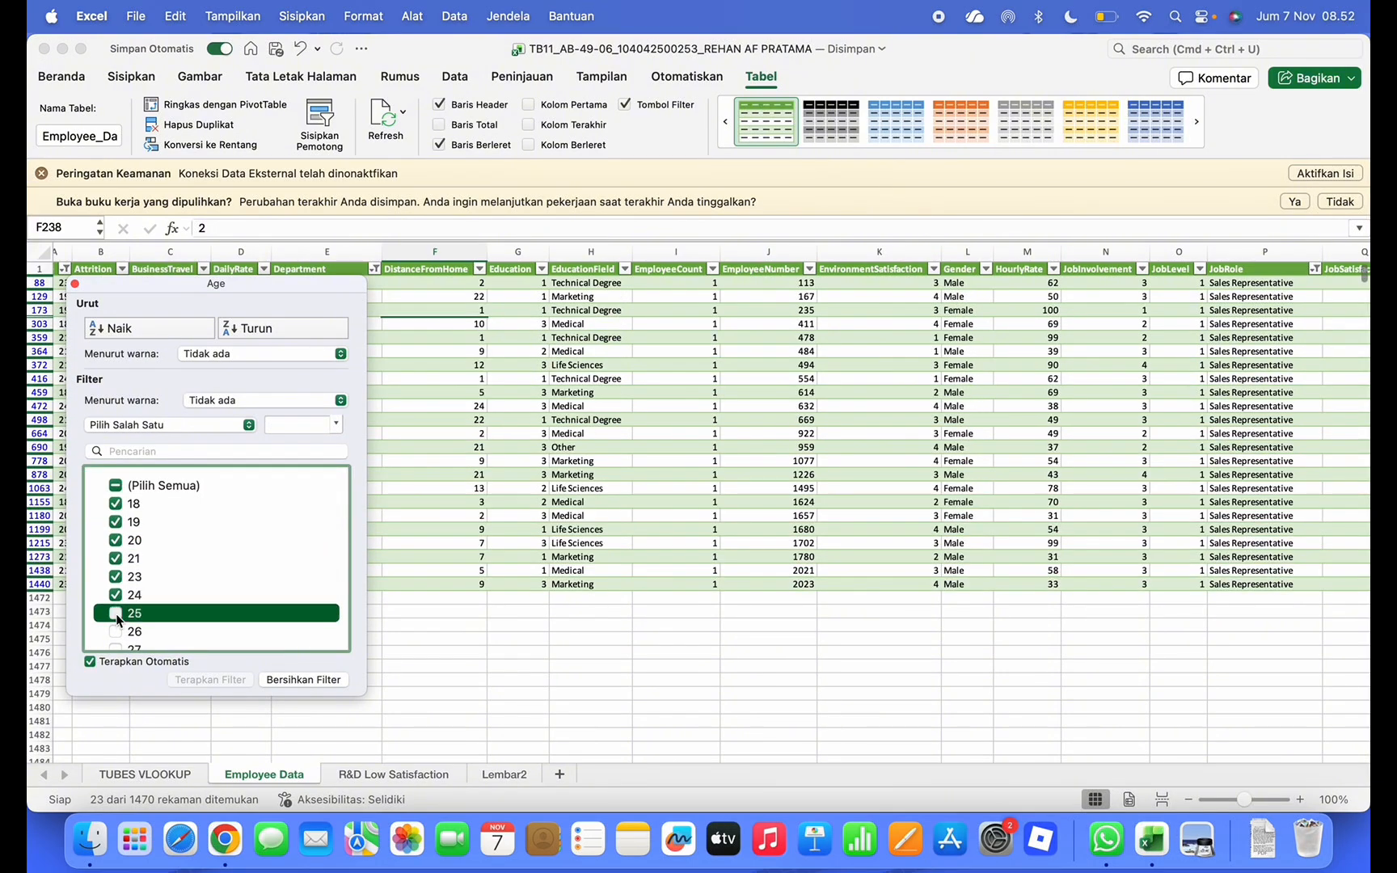
pyautogui.click(116, 613)
pyautogui.scroll(-2, 121, 599)
pyautogui.click(116, 559)
pyautogui.click(116, 577)
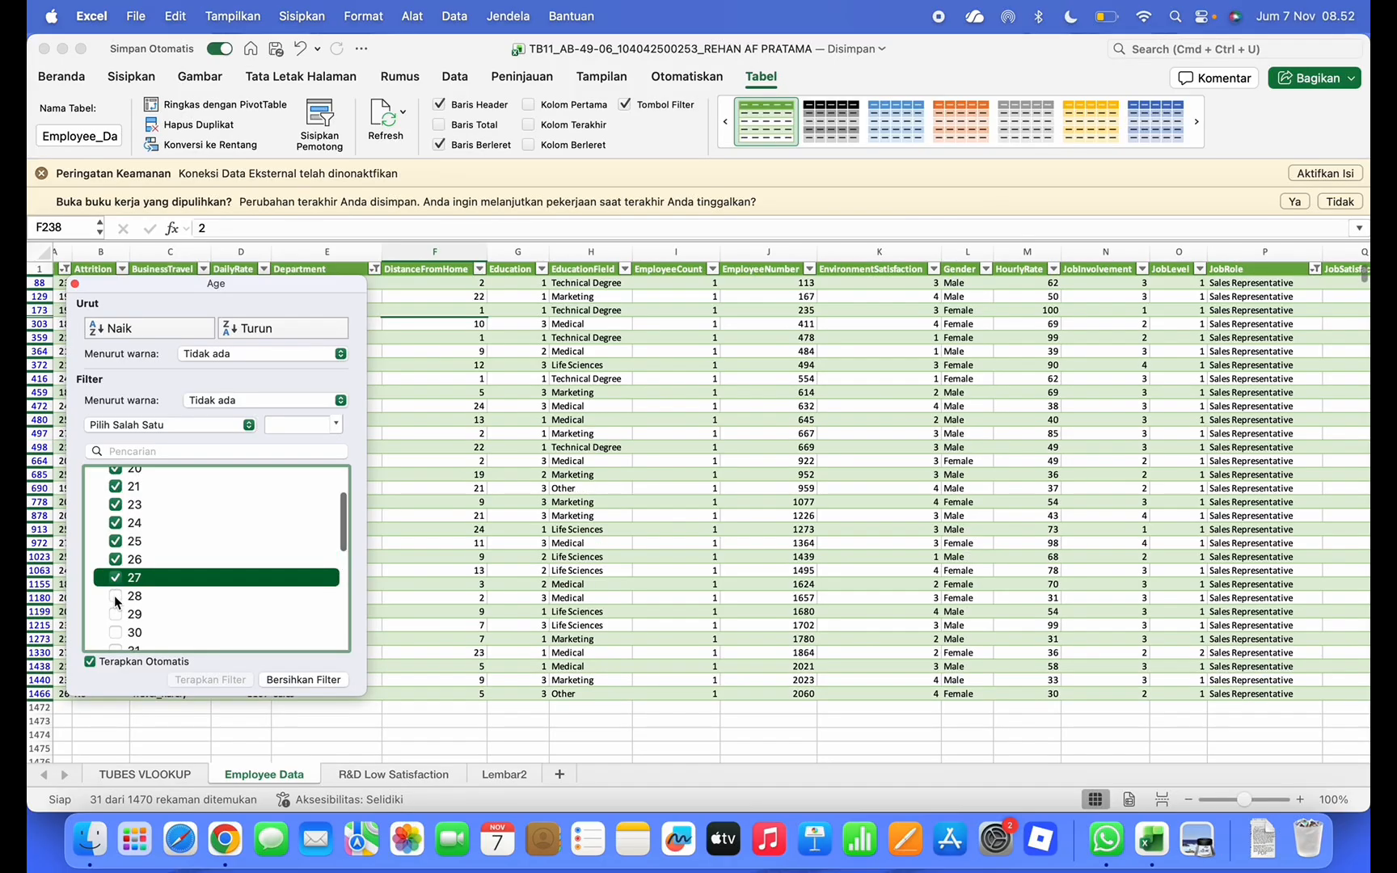
pyautogui.click(116, 595)
pyautogui.click(116, 614)
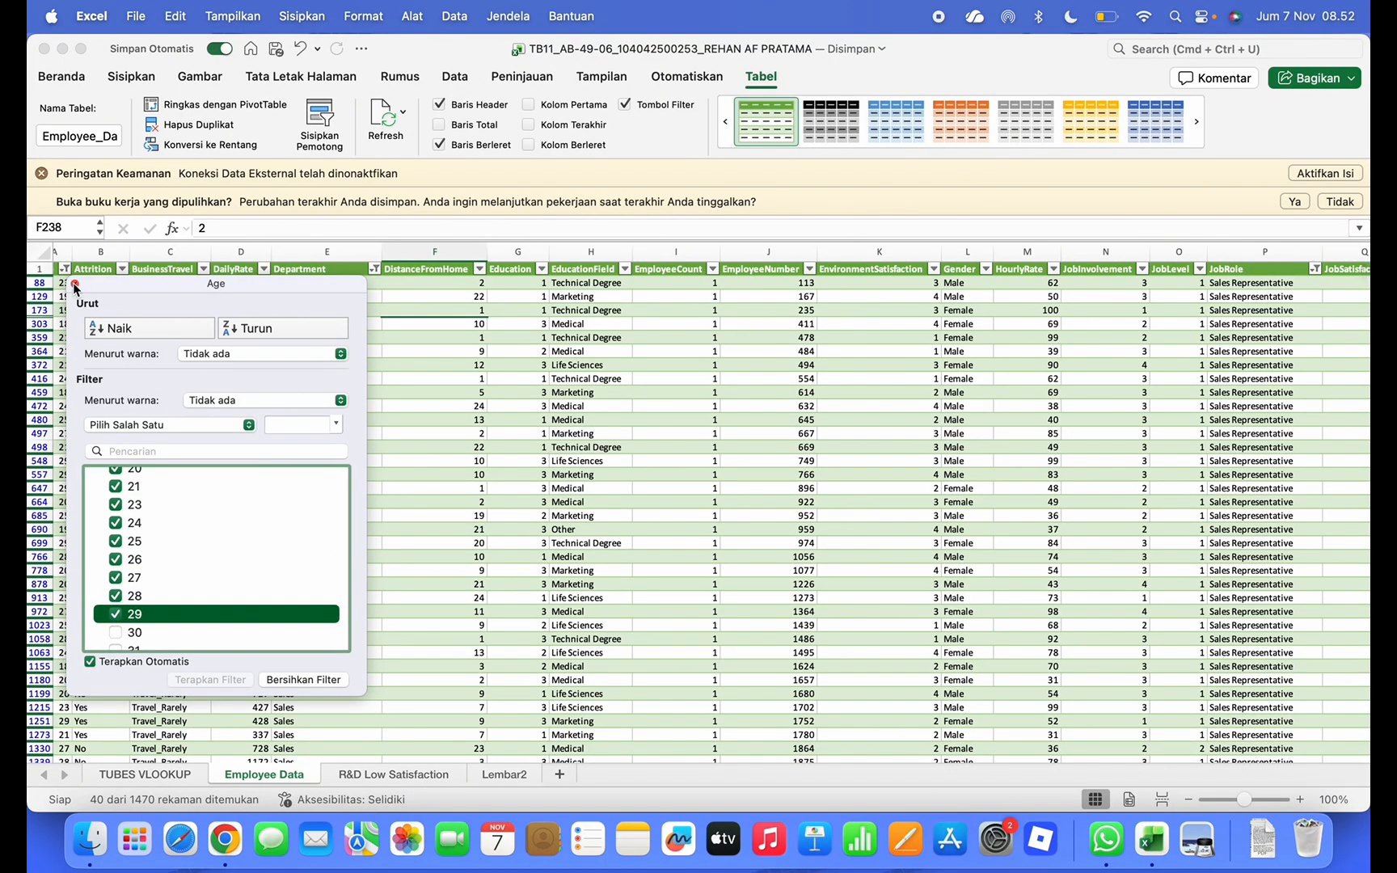
pyautogui.click(76, 283)
# Review the assignment slides for the next task and return to the Excel workbook
pyautogui.hotkey('ctrl', 'Up')
pyautogui.click(987, 193)
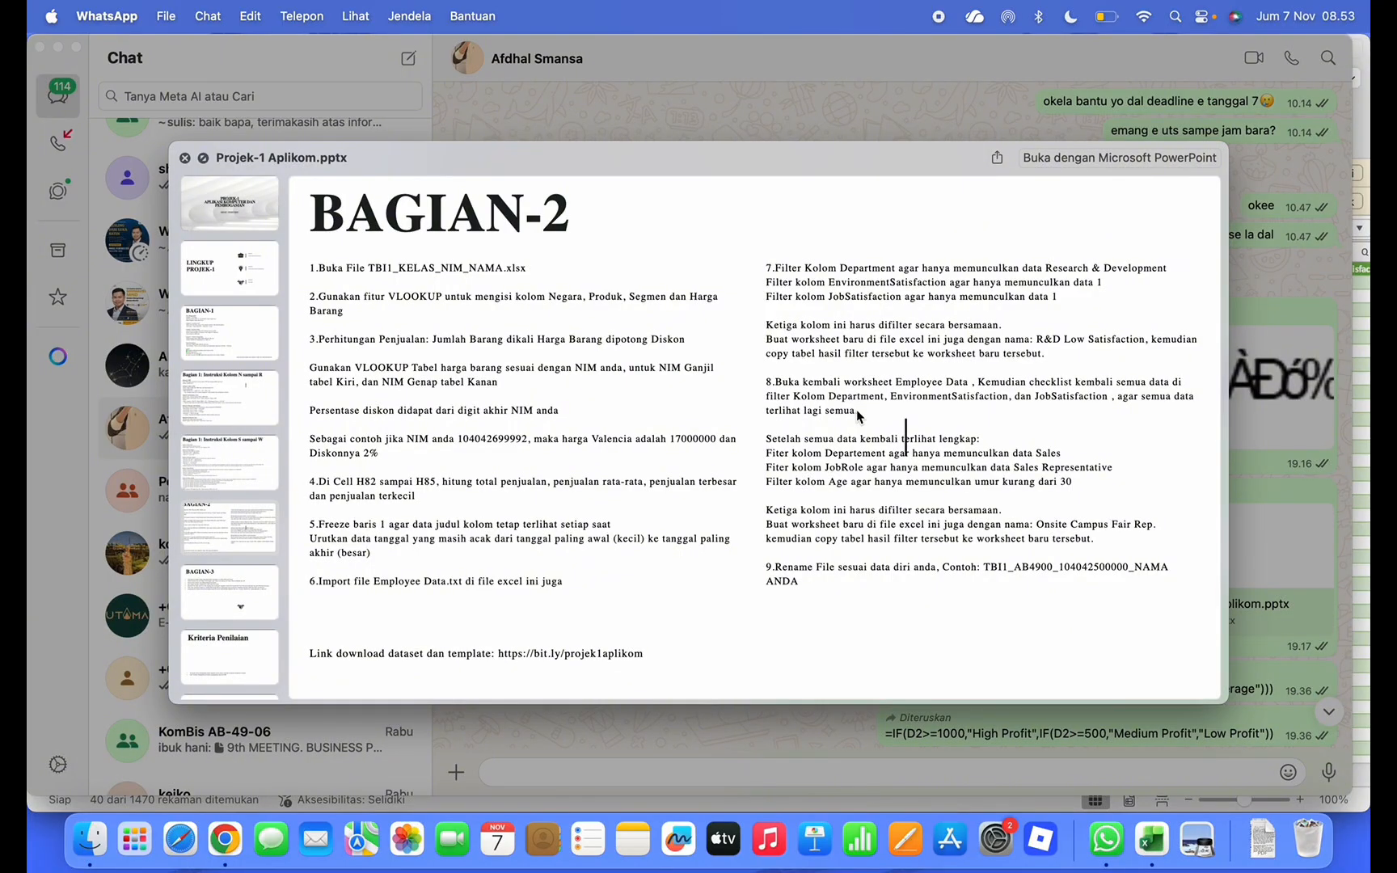
pyautogui.hotkey('ctrl', 'Up')
pyautogui.click(453, 408)
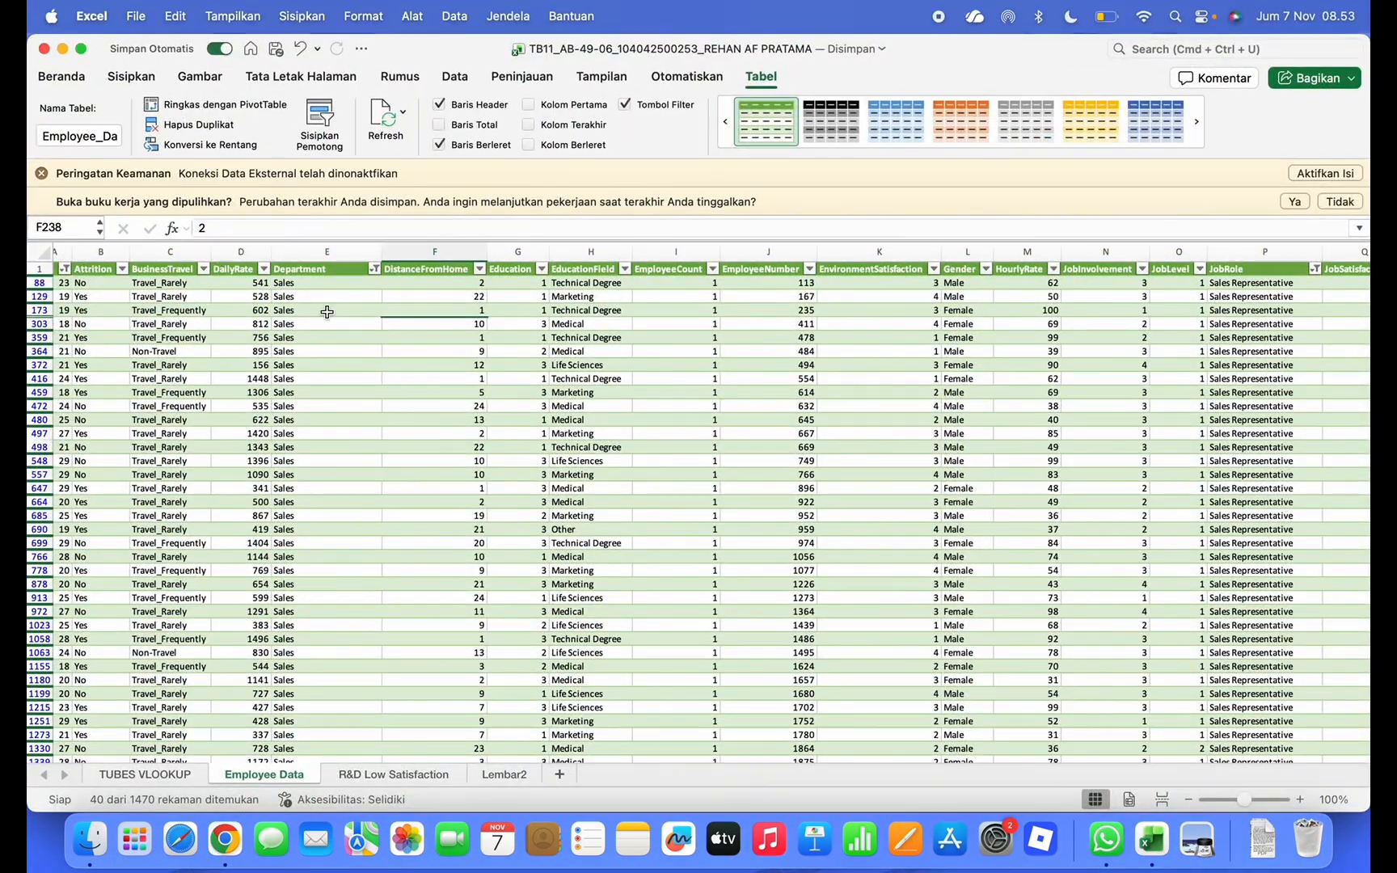
pyautogui.hscroll(-1, 324, 311)
pyautogui.hotkey('ctrl', 'Up')
pyautogui.click(1009, 189)
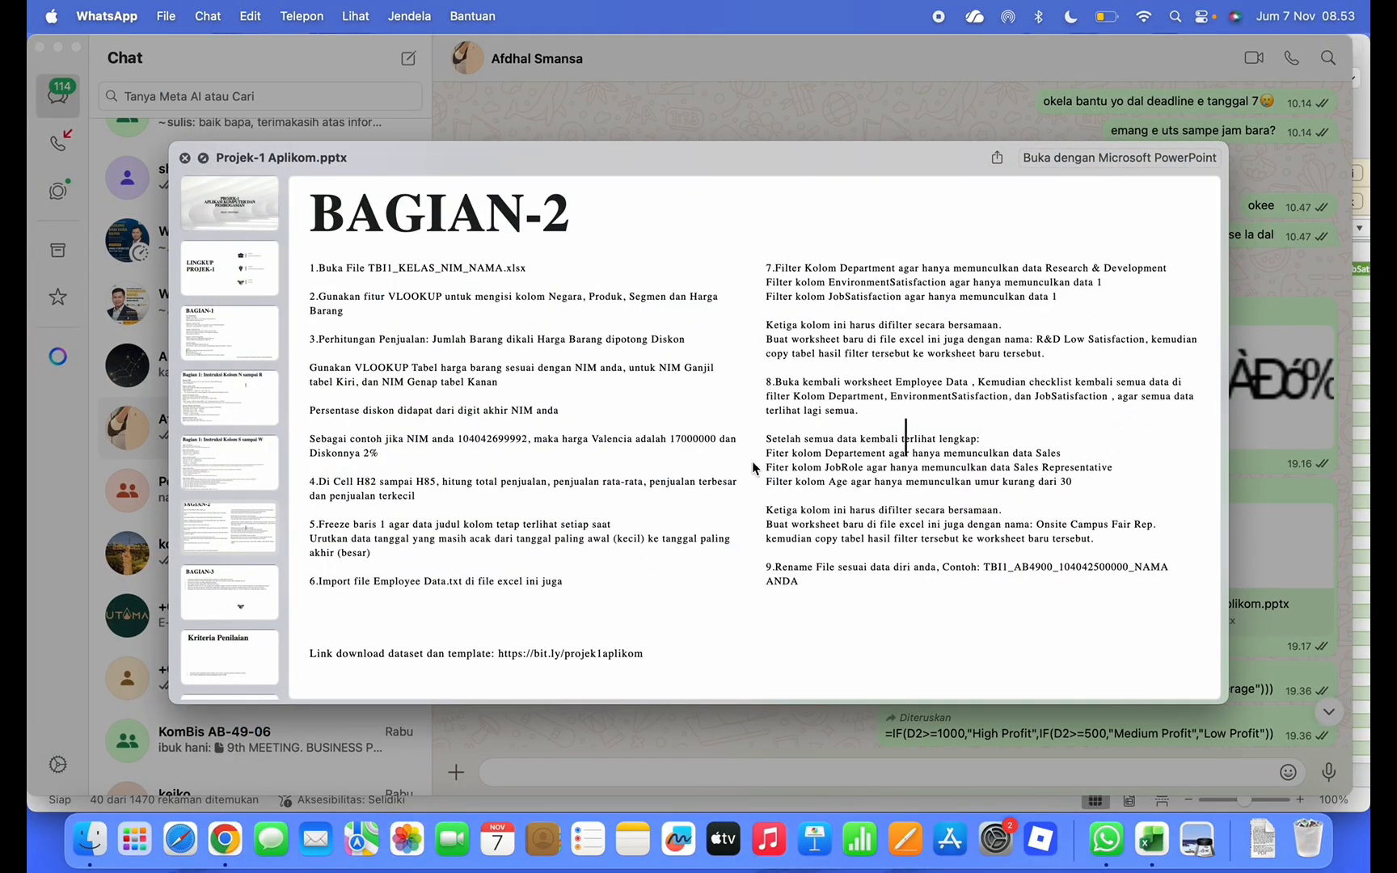
pyautogui.hotkey('ctrl', 'Up')
pyautogui.click(511, 291)
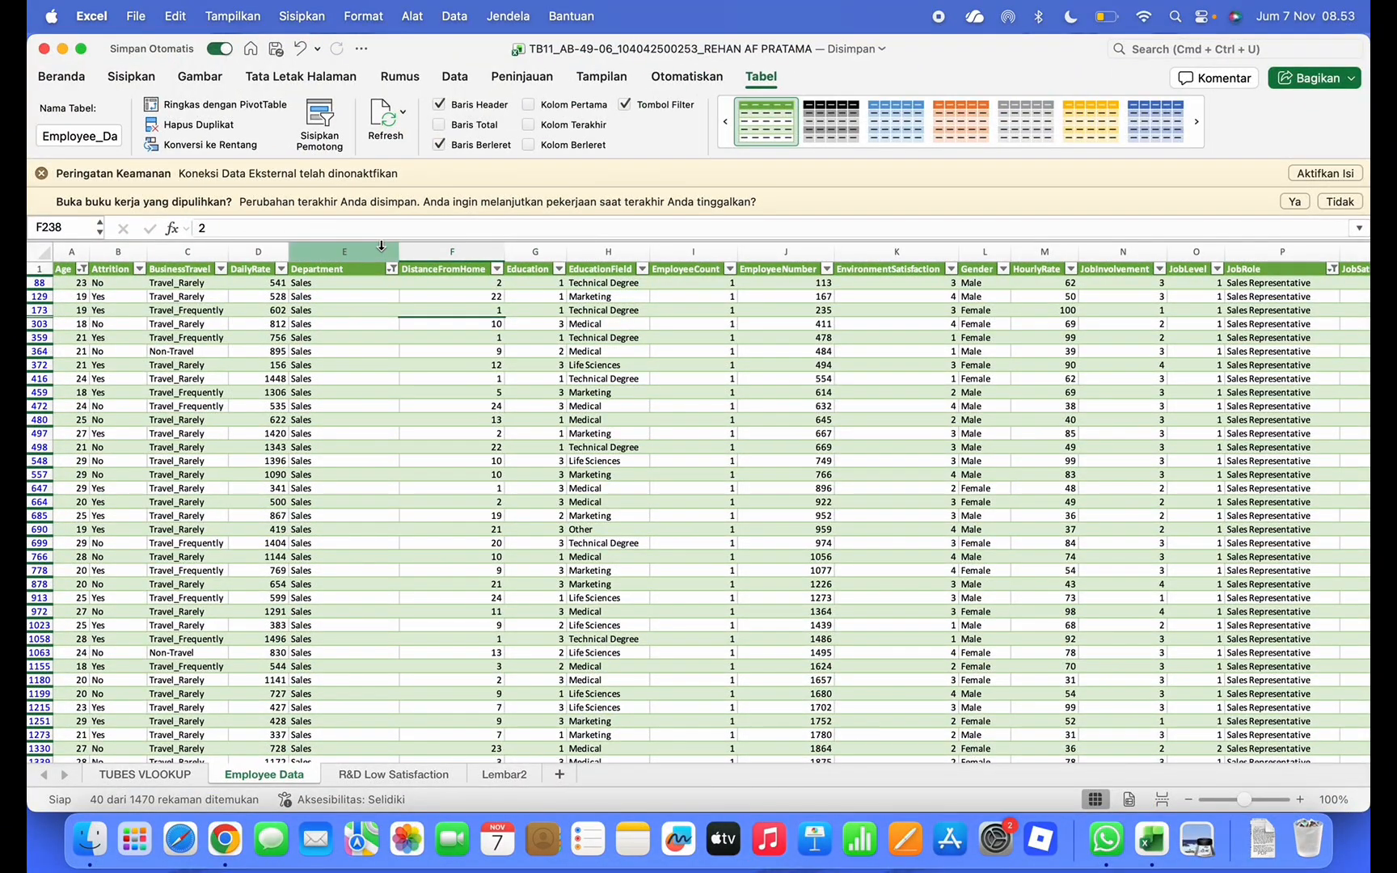
# Select the Age, Department and JobRole columns on Employee Data and copy them
pyautogui.click(381, 246)
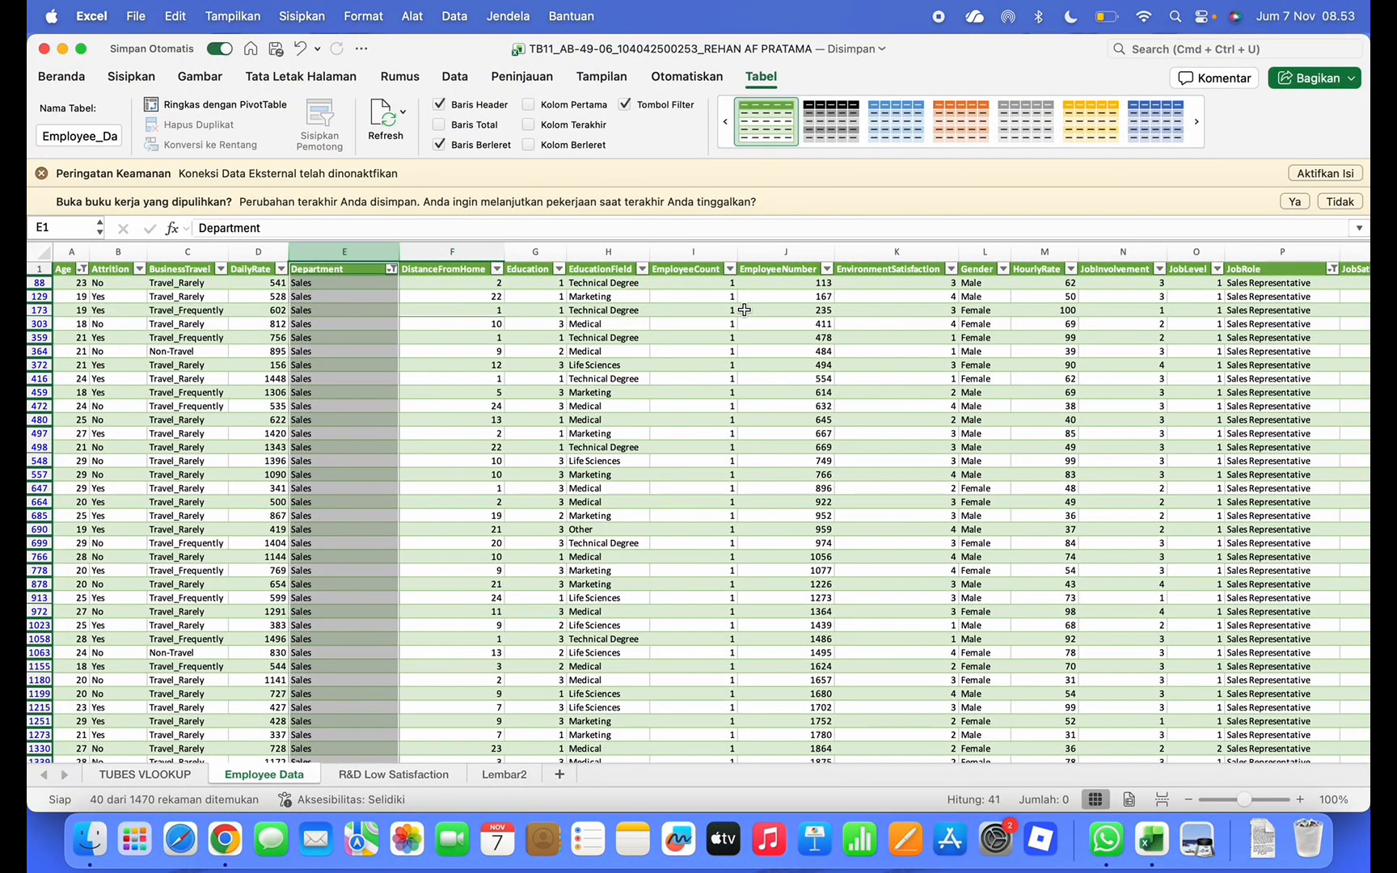
pyautogui.hscroll(4, 982, 299)
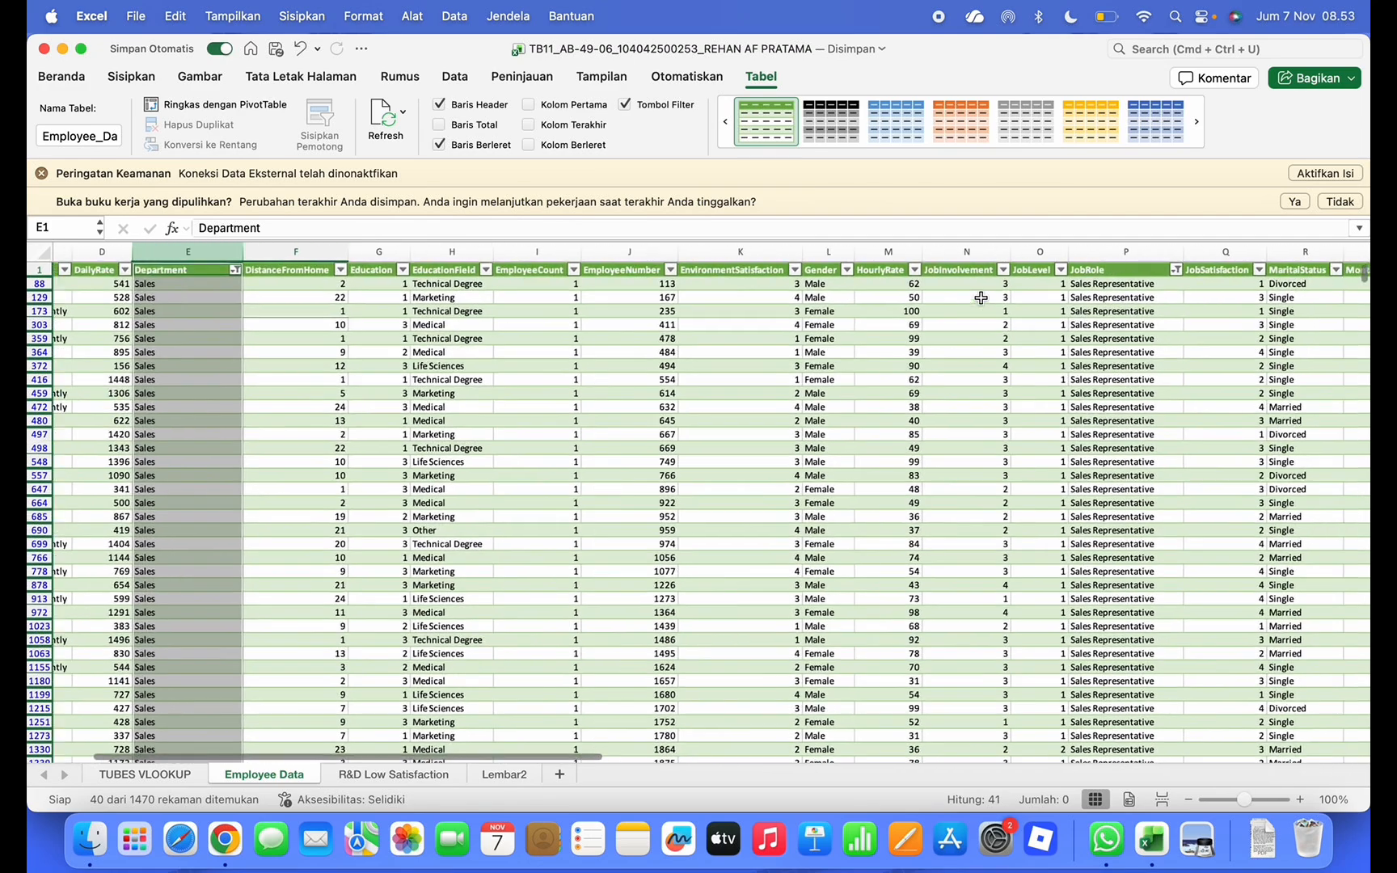
pyautogui.click(1139, 253)
pyautogui.hscroll(-4, 808, 453)
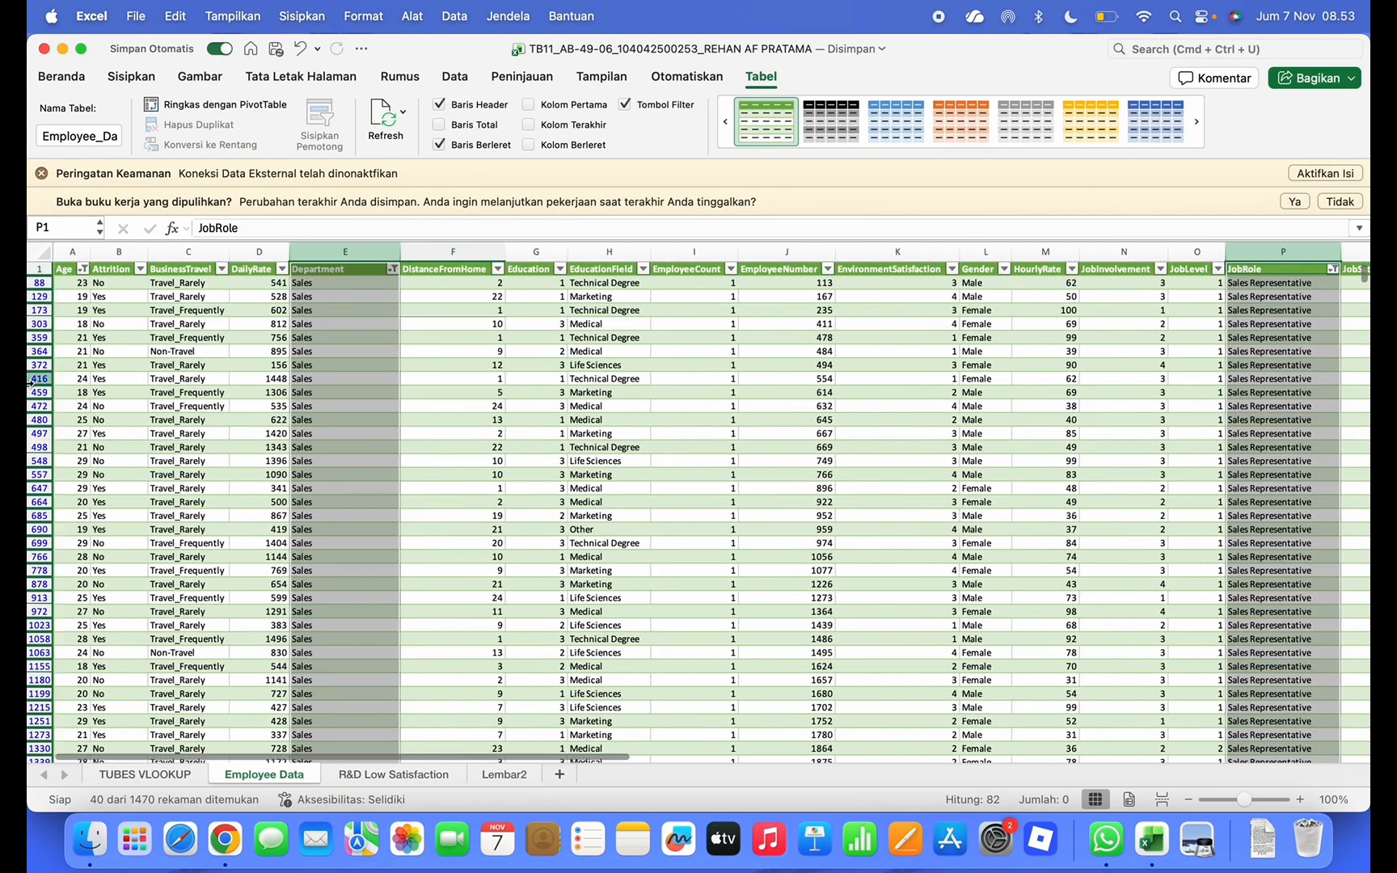
pyautogui.click(72, 253)
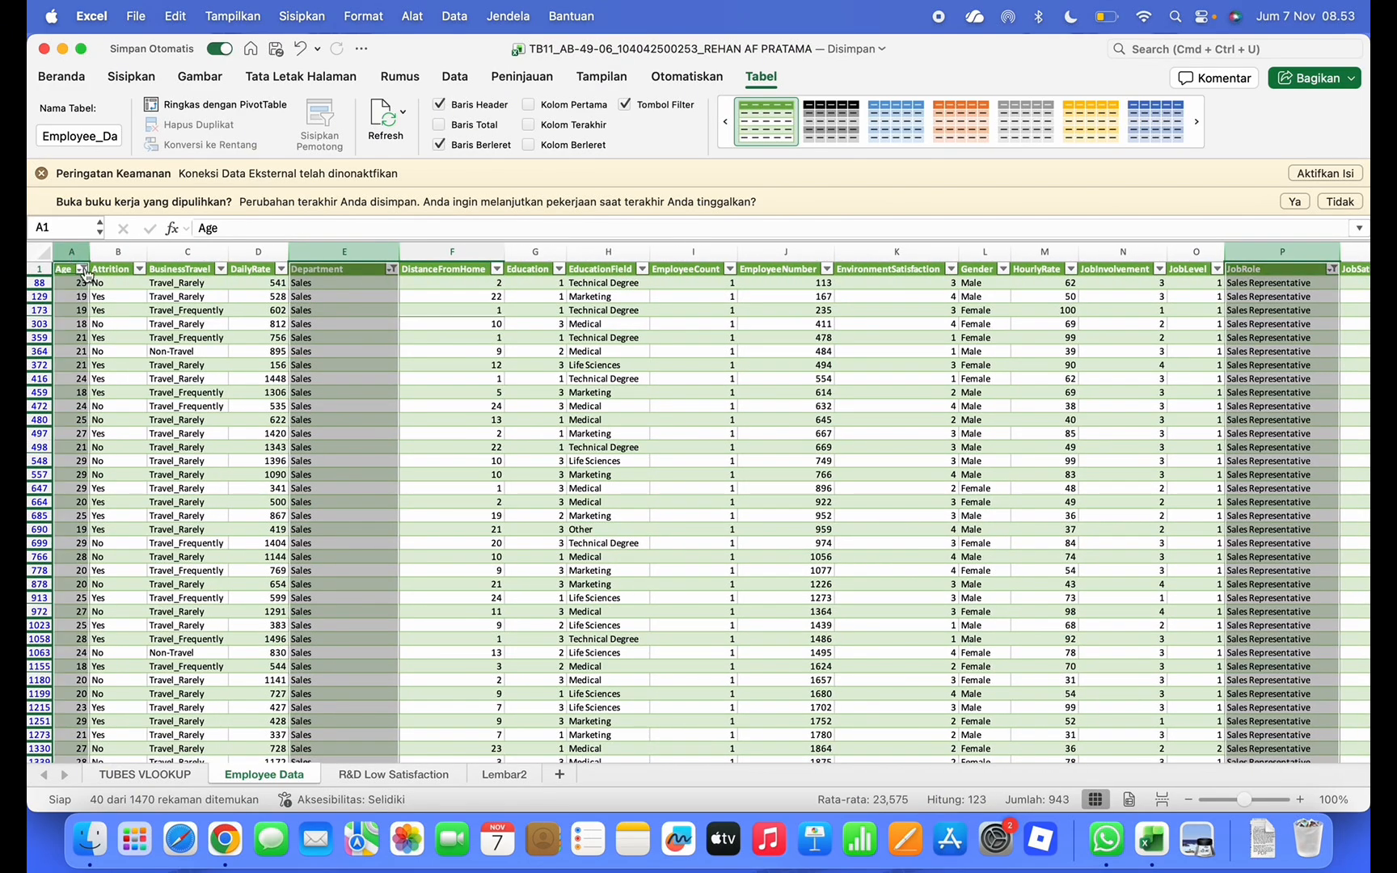
pyautogui.click(444, 776)
pyautogui.click(506, 774)
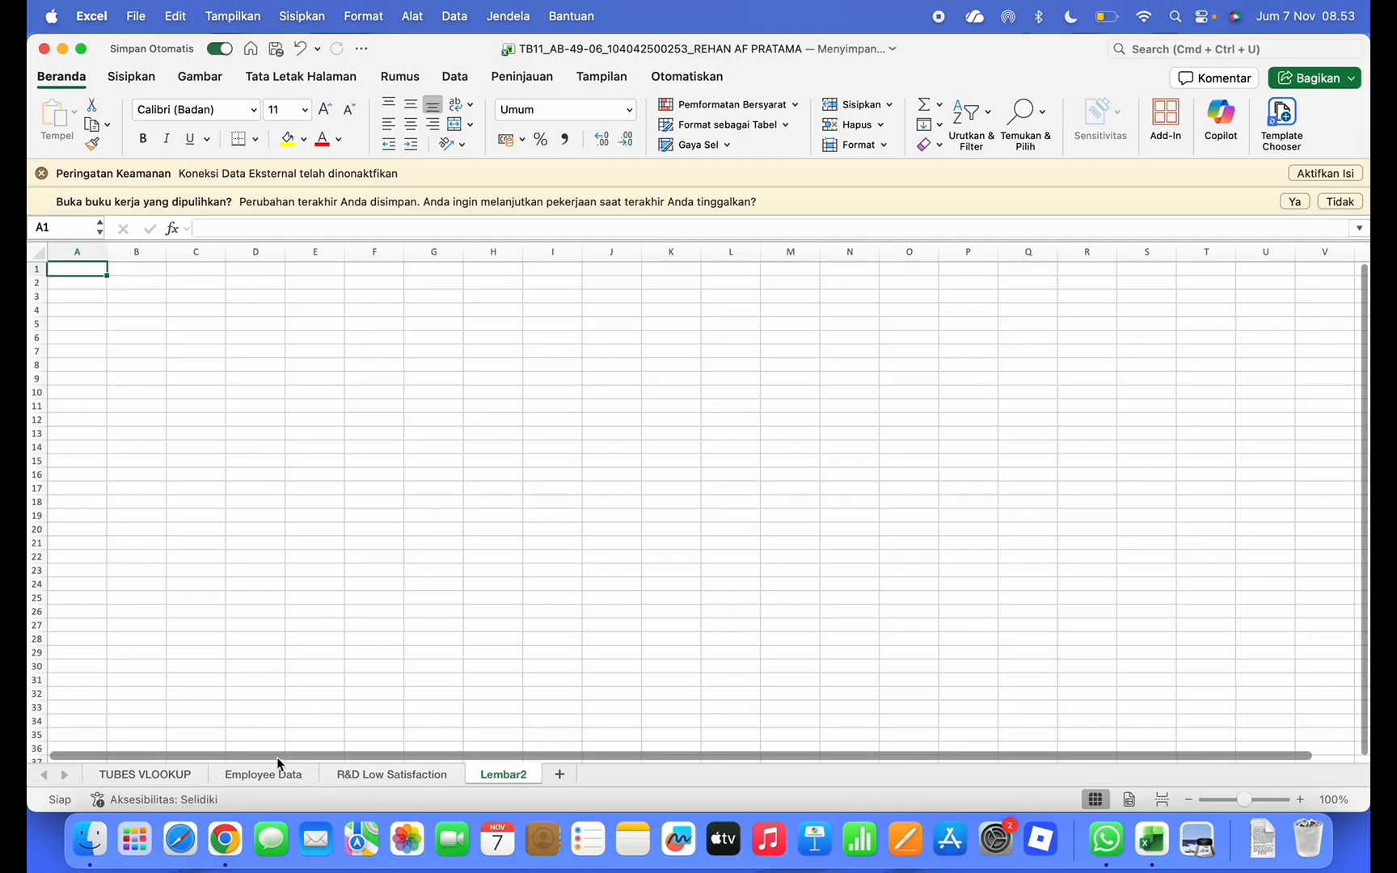
pyautogui.click(281, 775)
pyautogui.press('super+c')
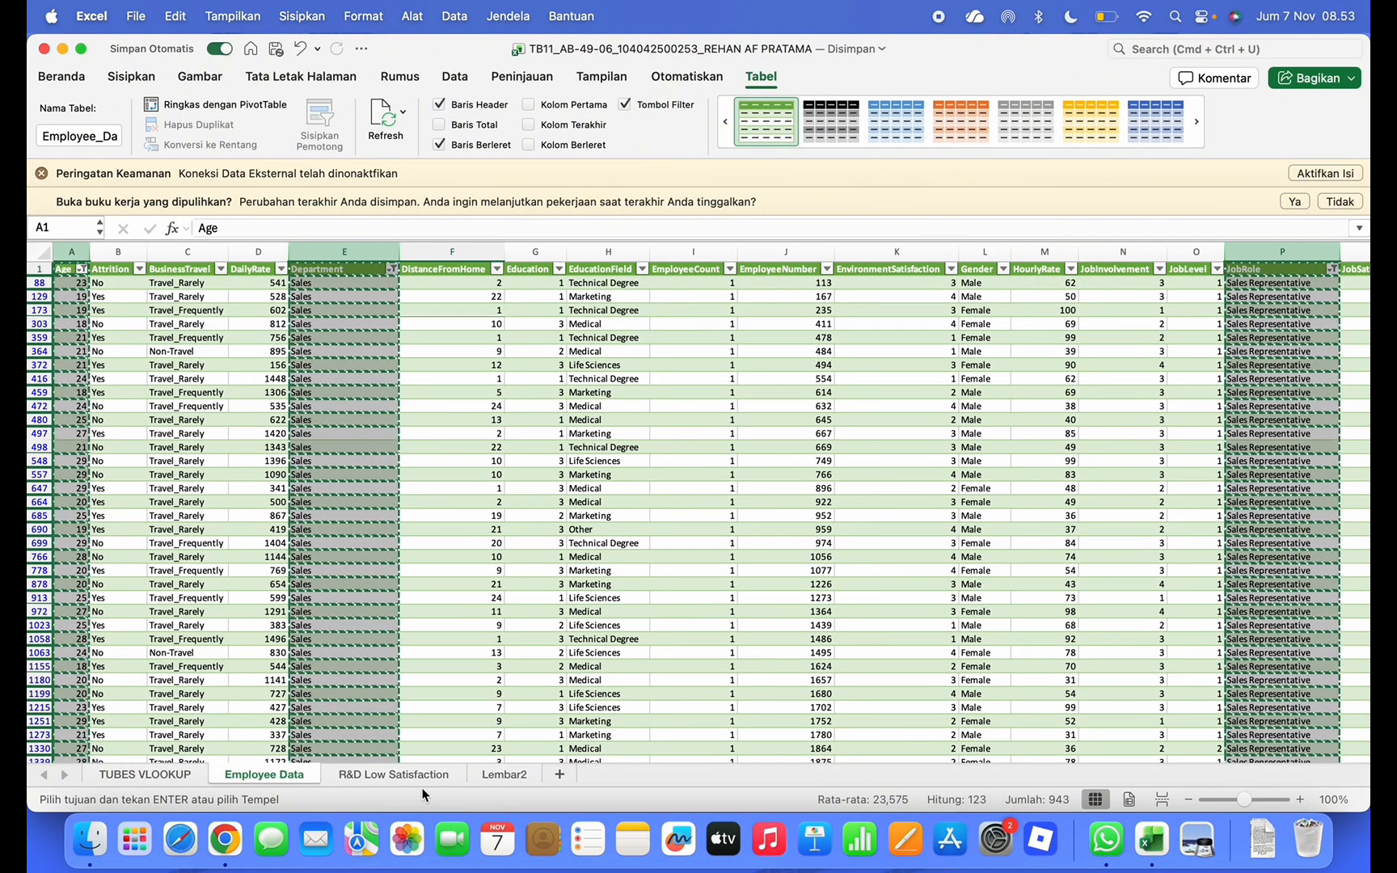
# Paste the copied columns into Lembar2 and autofit columns A, B and C
pyautogui.click(479, 775)
pyautogui.press('super+v')
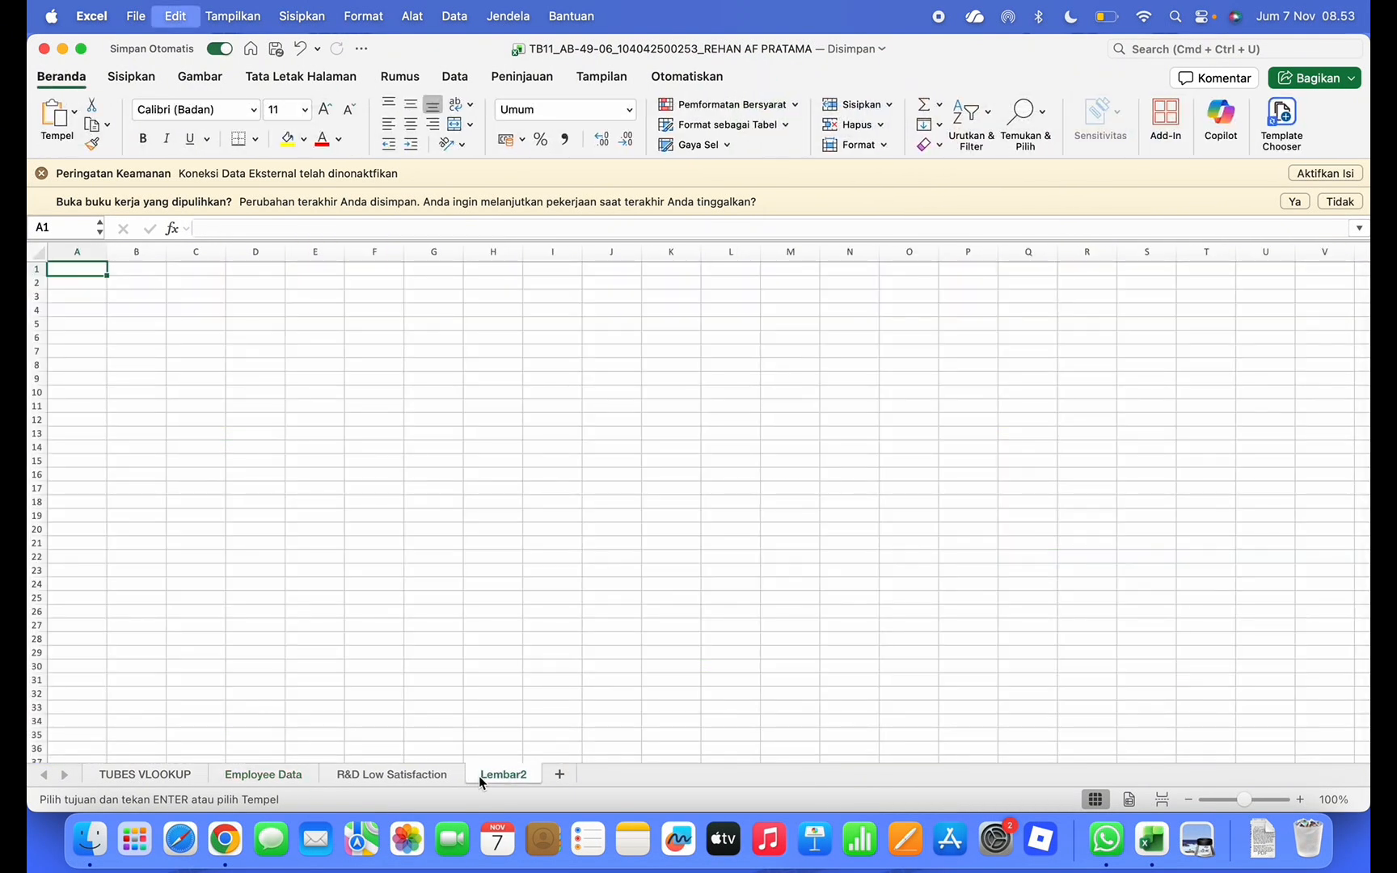
pyautogui.click(300, 351)
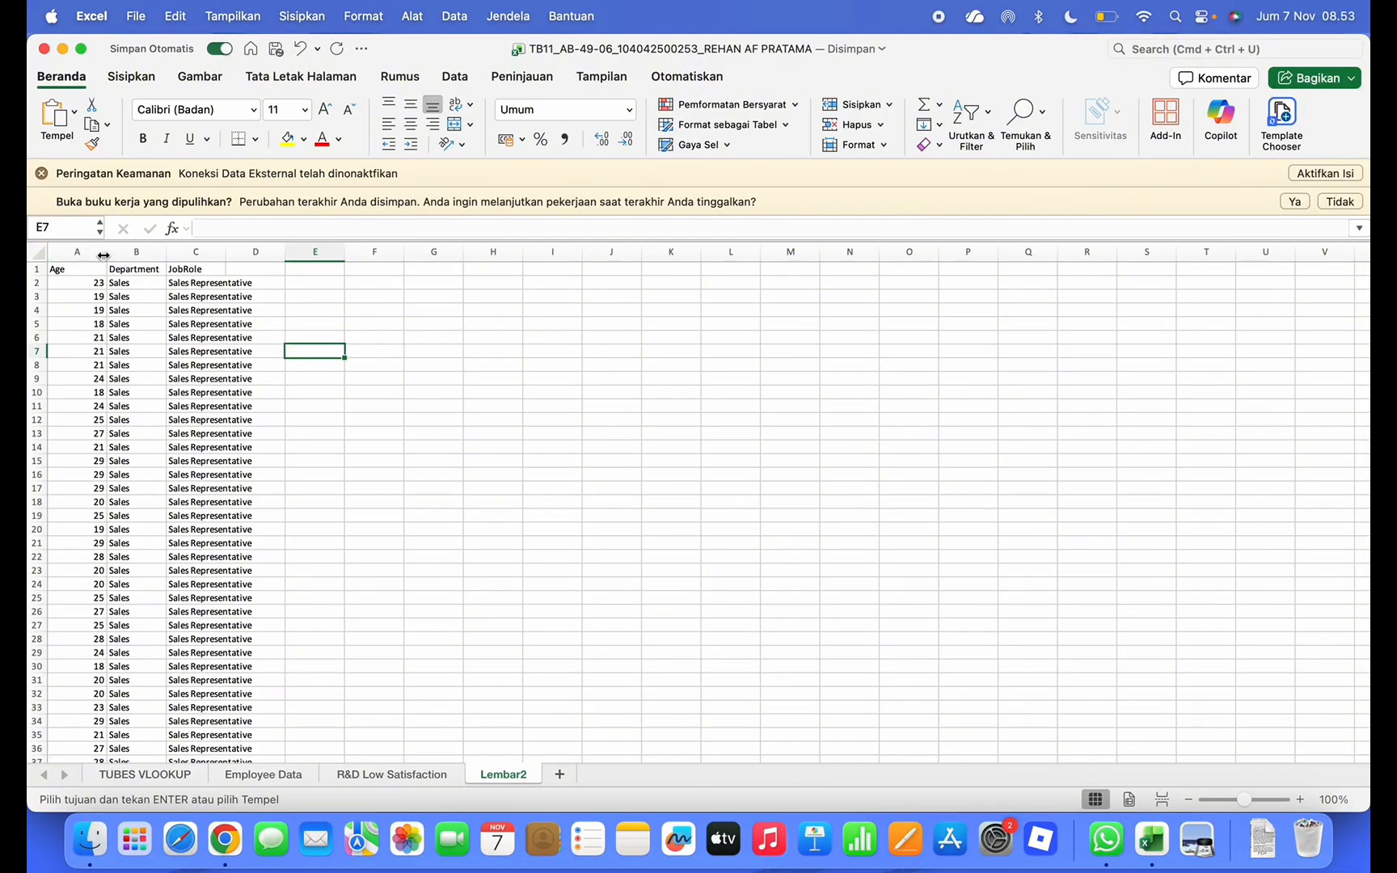
pyautogui.doubleClick(107, 254)
pyautogui.doubleClick(186, 251)
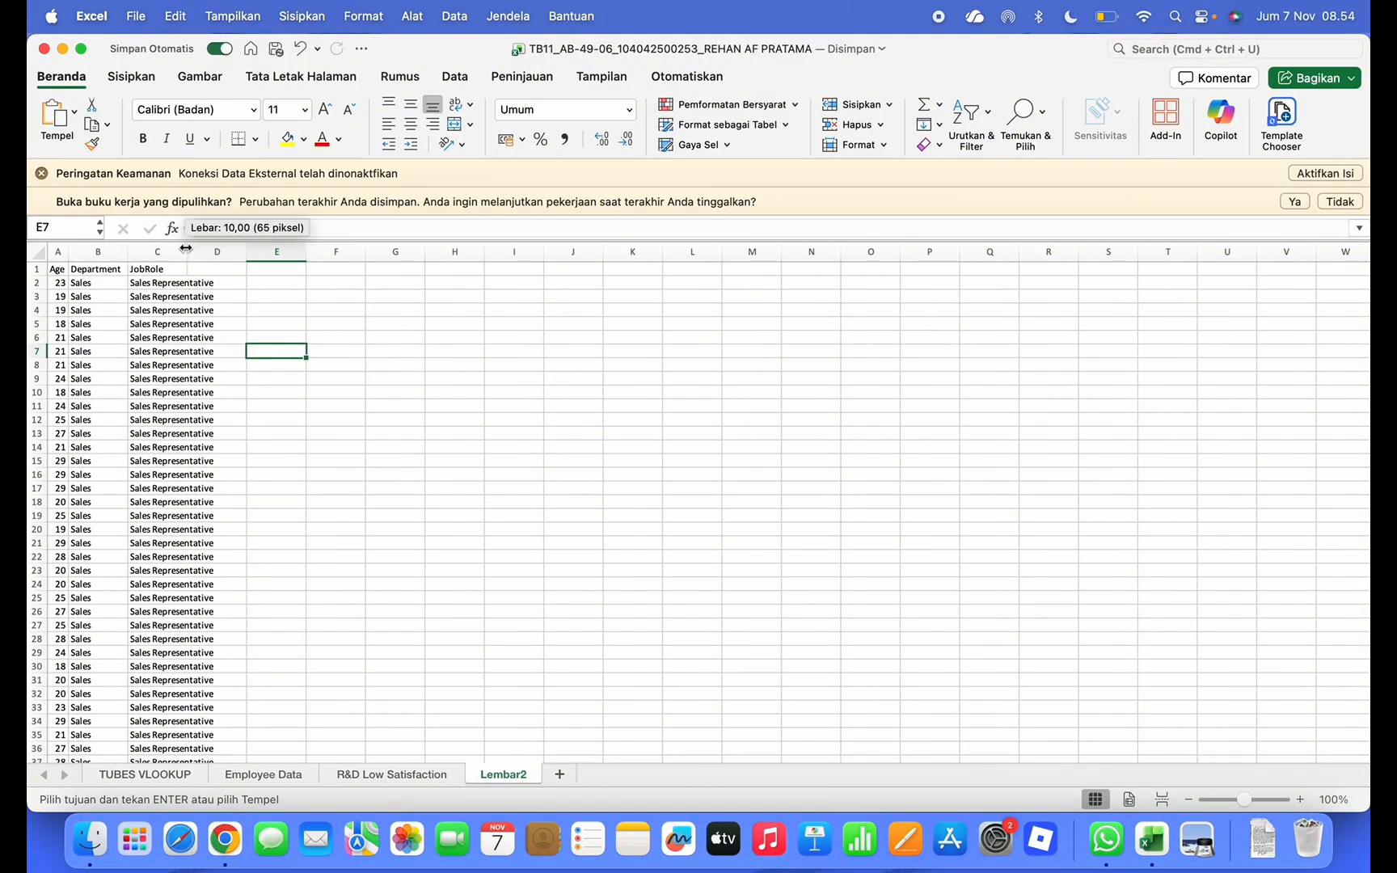
pyautogui.doubleClick(70, 257)
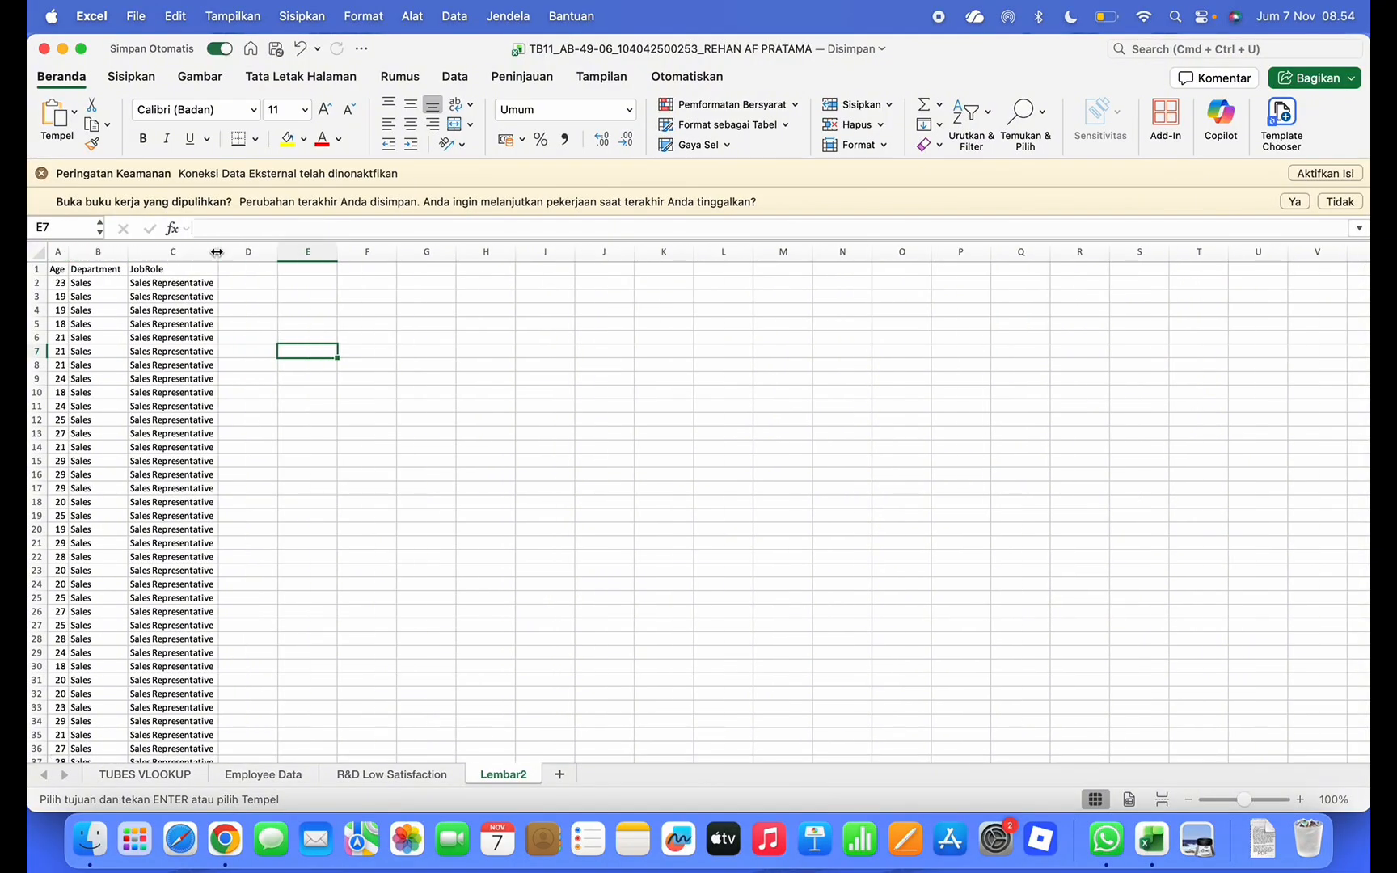
pyautogui.doubleClick(129, 252)
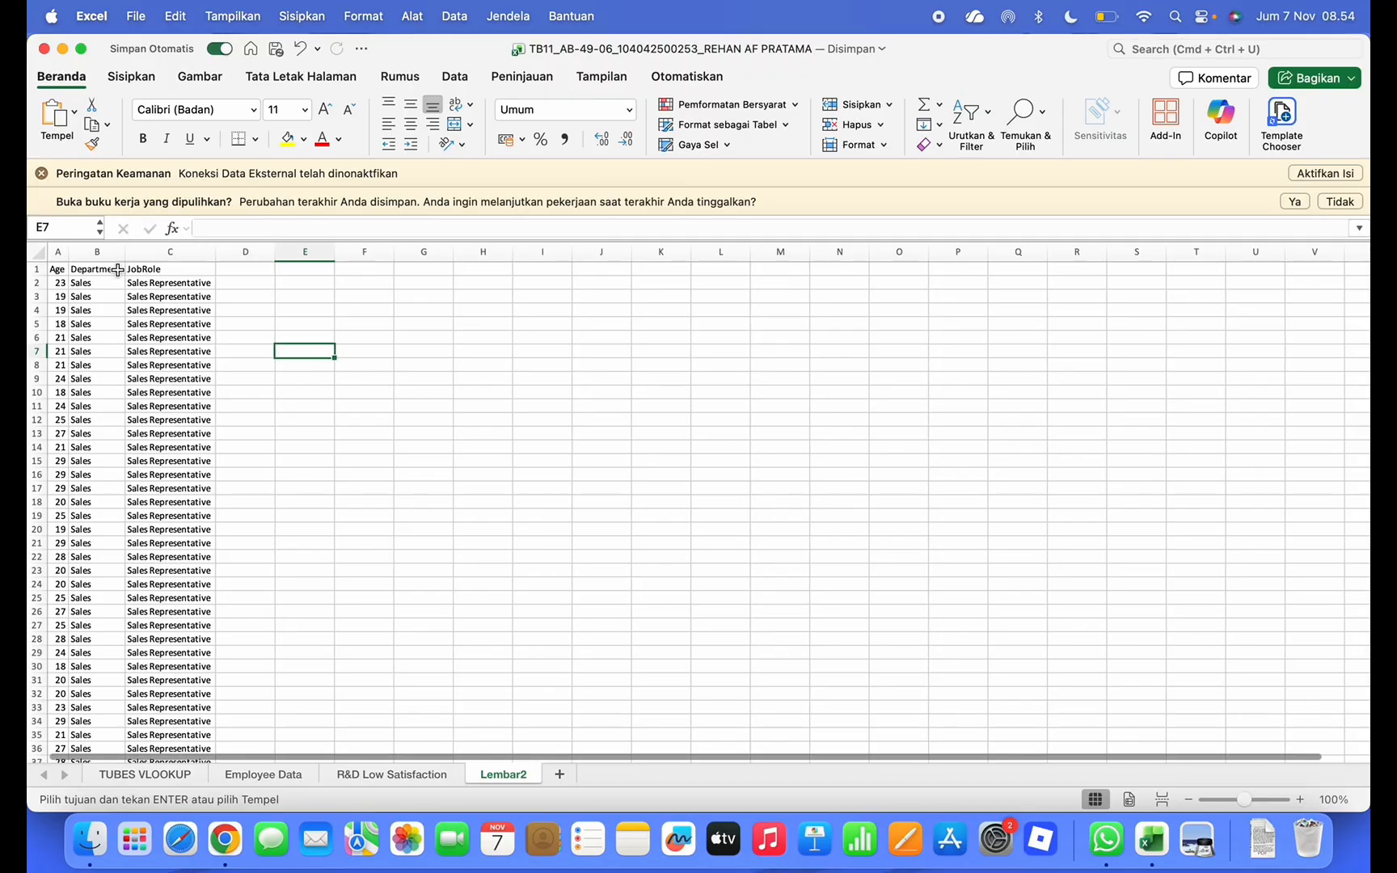
pyautogui.press('Down')
pyautogui.press('Down')
pyautogui.press('Down')
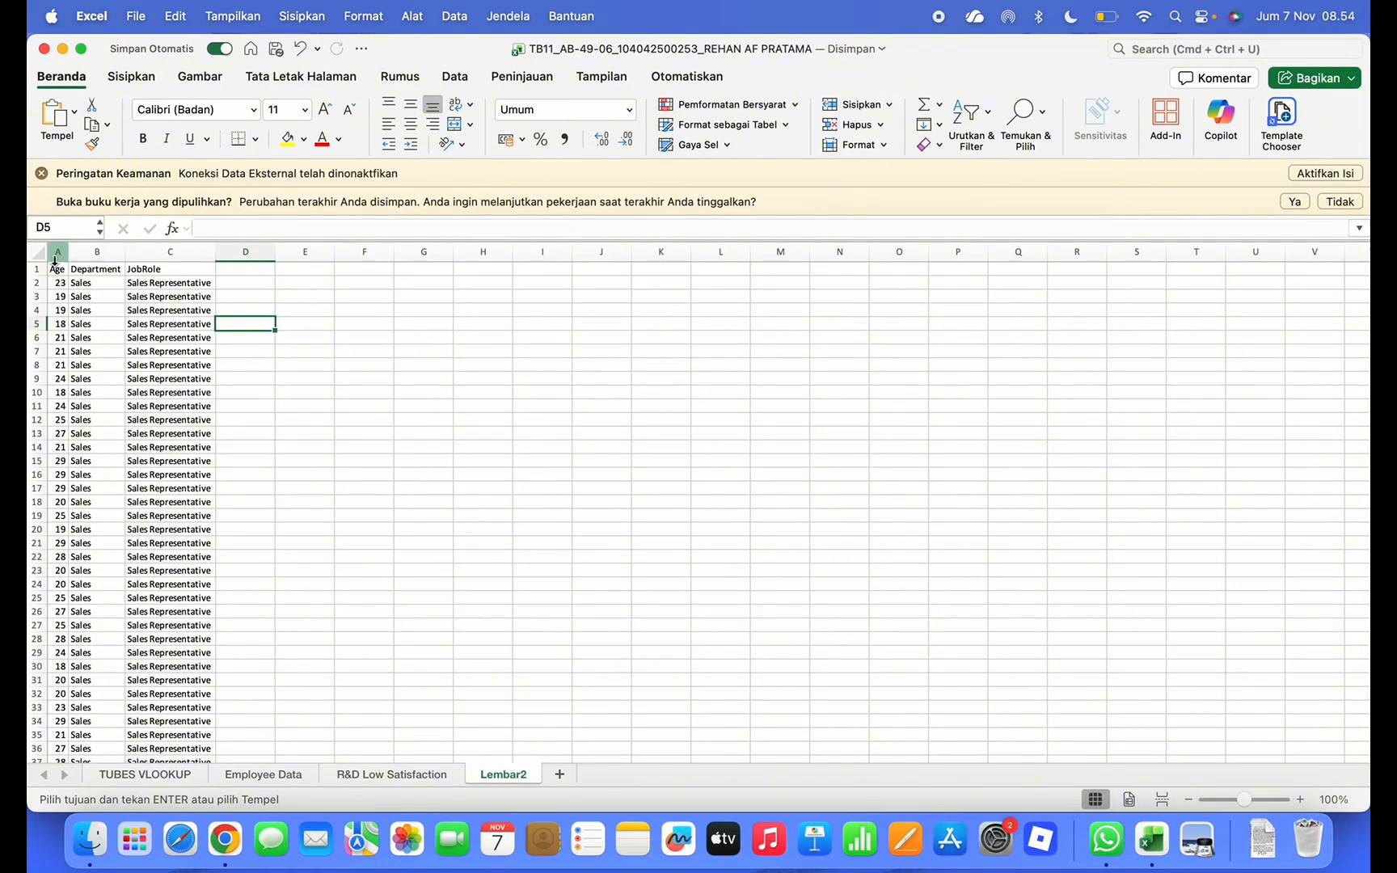
# Select all of Lembar2 and convert its data into a table with headers
pyautogui.click(37, 253)
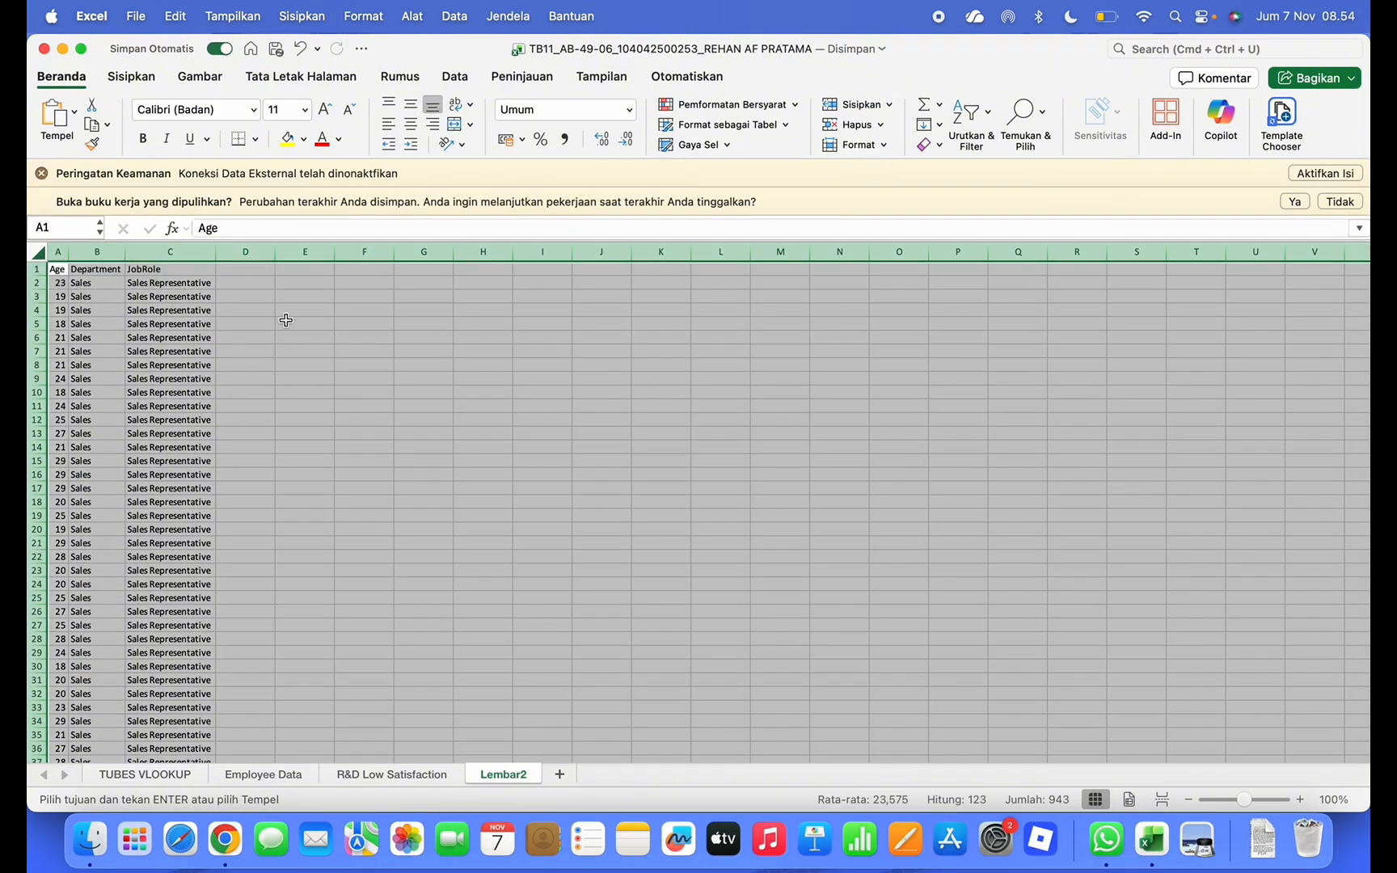
pyautogui.click(139, 80)
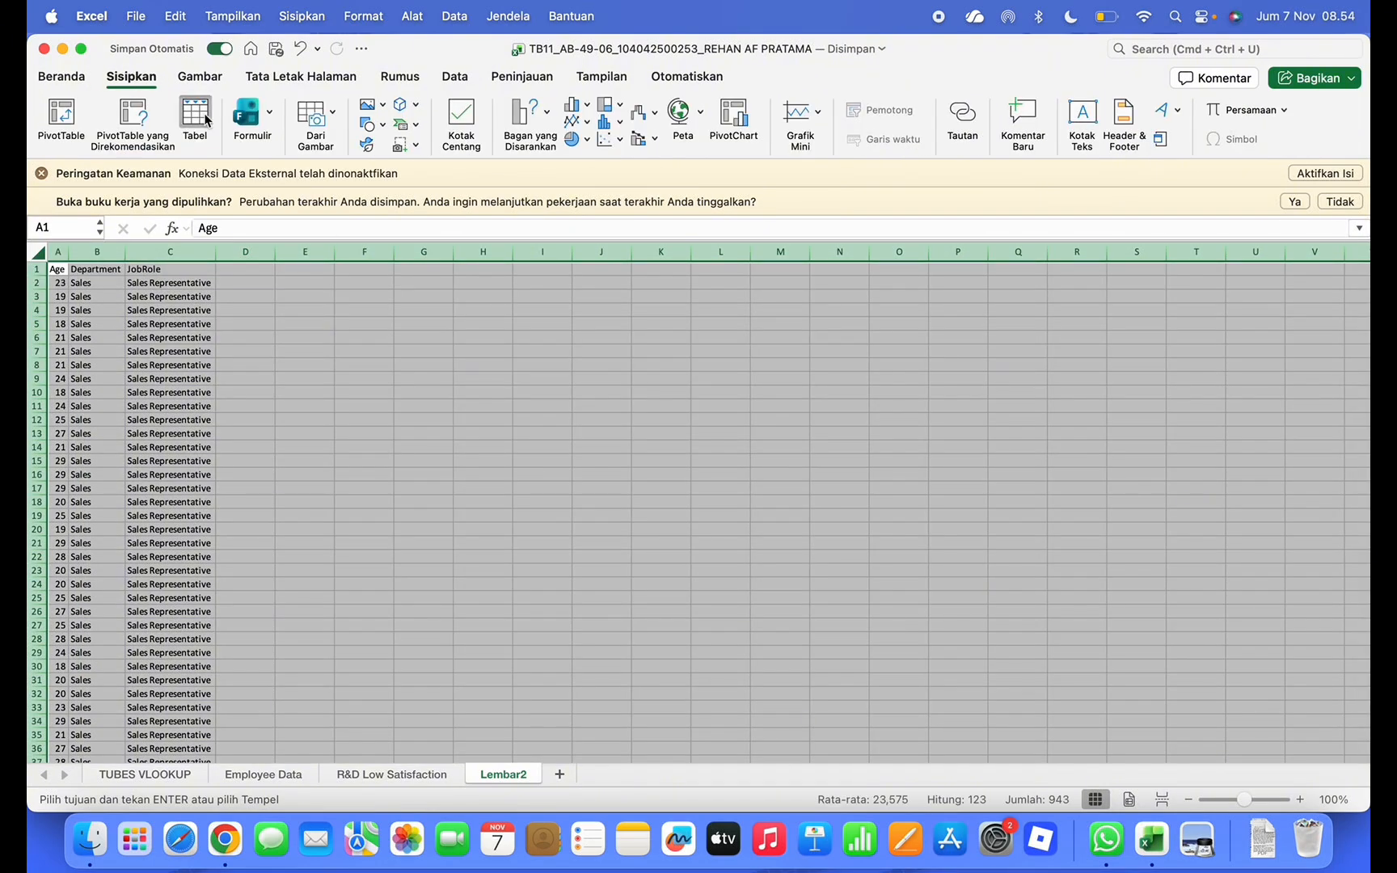
pyautogui.click(194, 119)
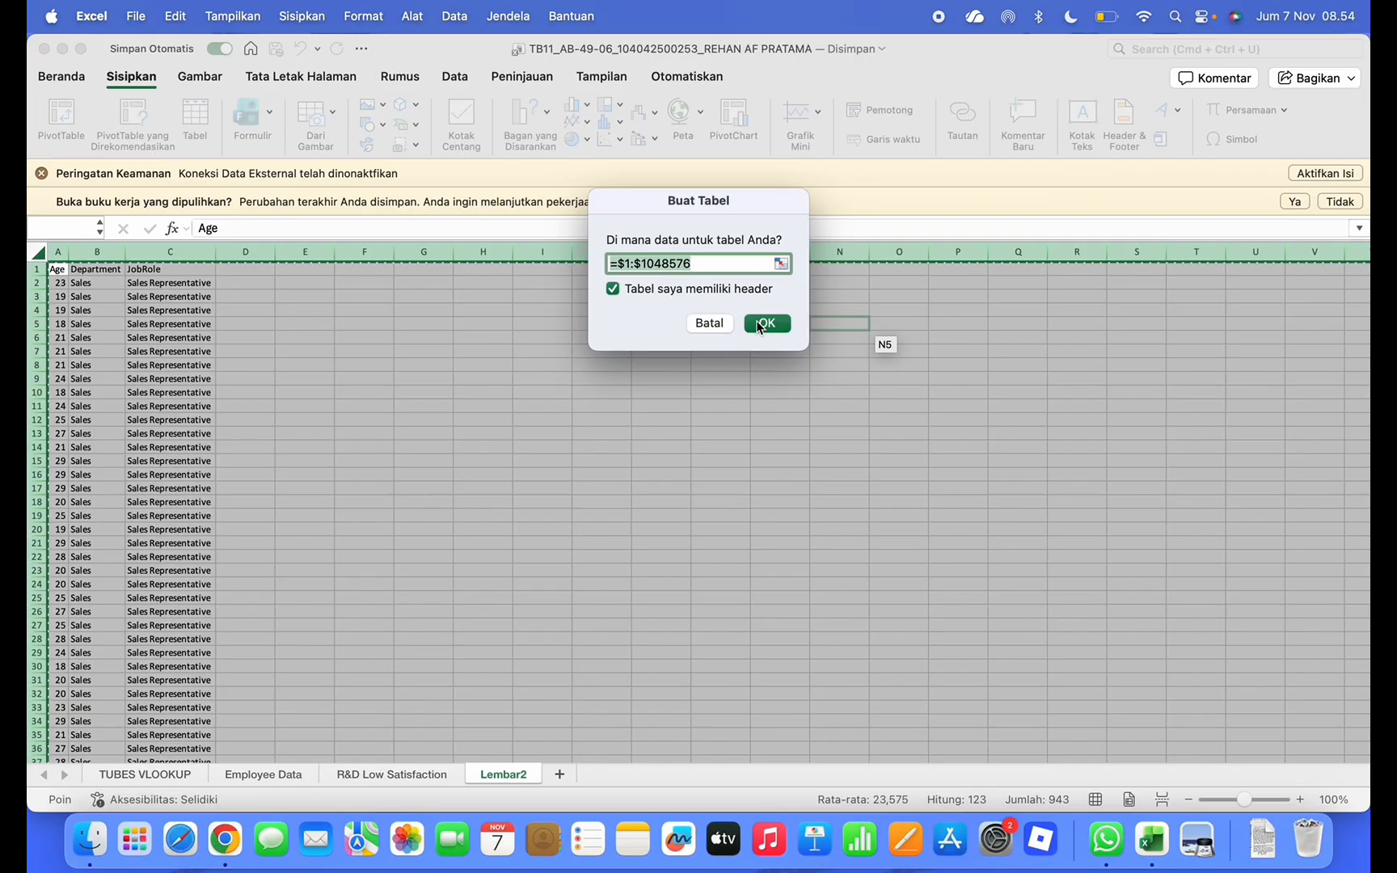
pyautogui.click(710, 324)
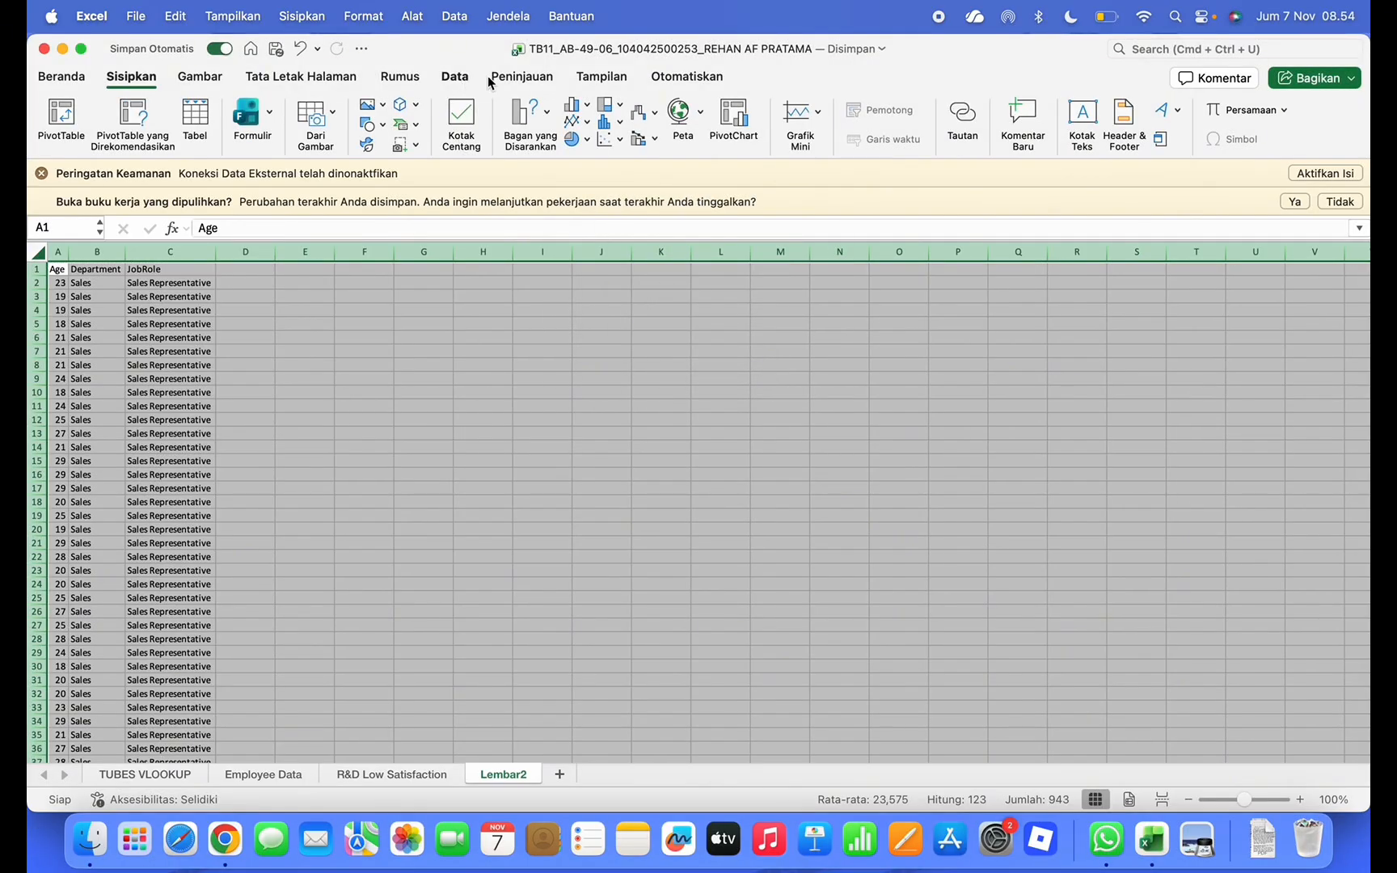
pyautogui.click(456, 78)
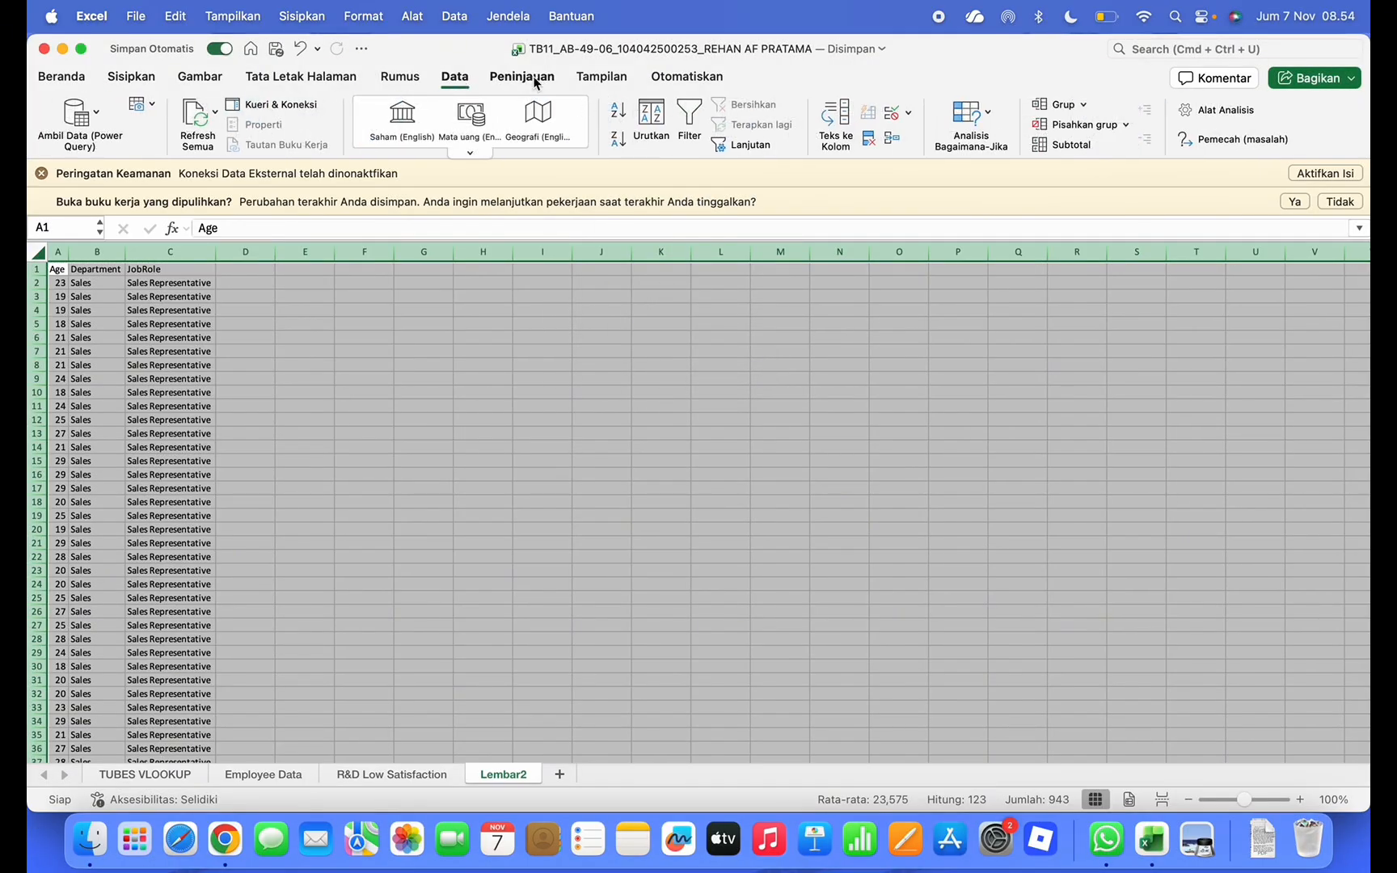
pyautogui.click(202, 77)
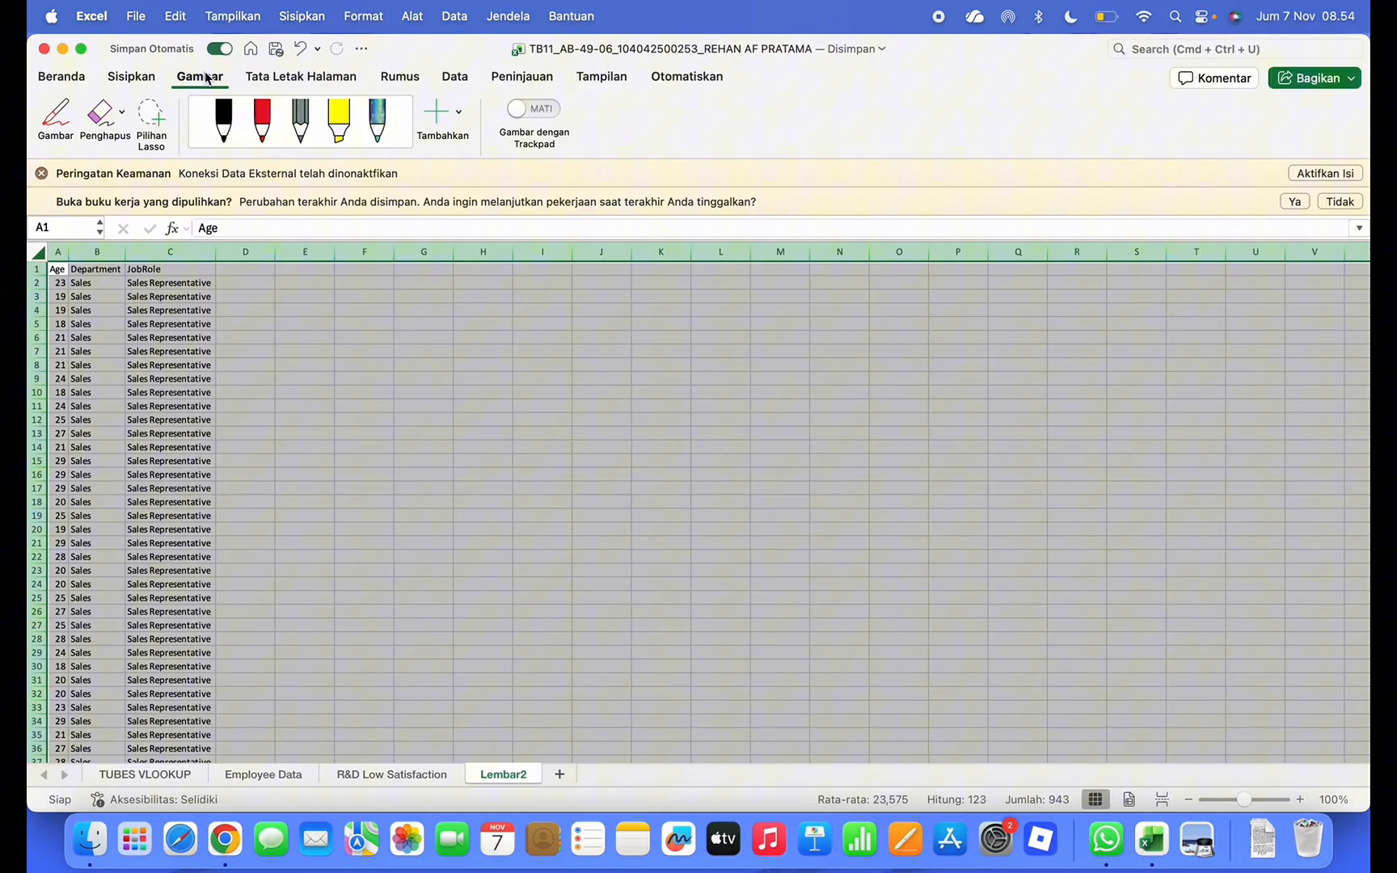
pyautogui.click(600, 84)
pyautogui.click(523, 81)
pyautogui.click(524, 81)
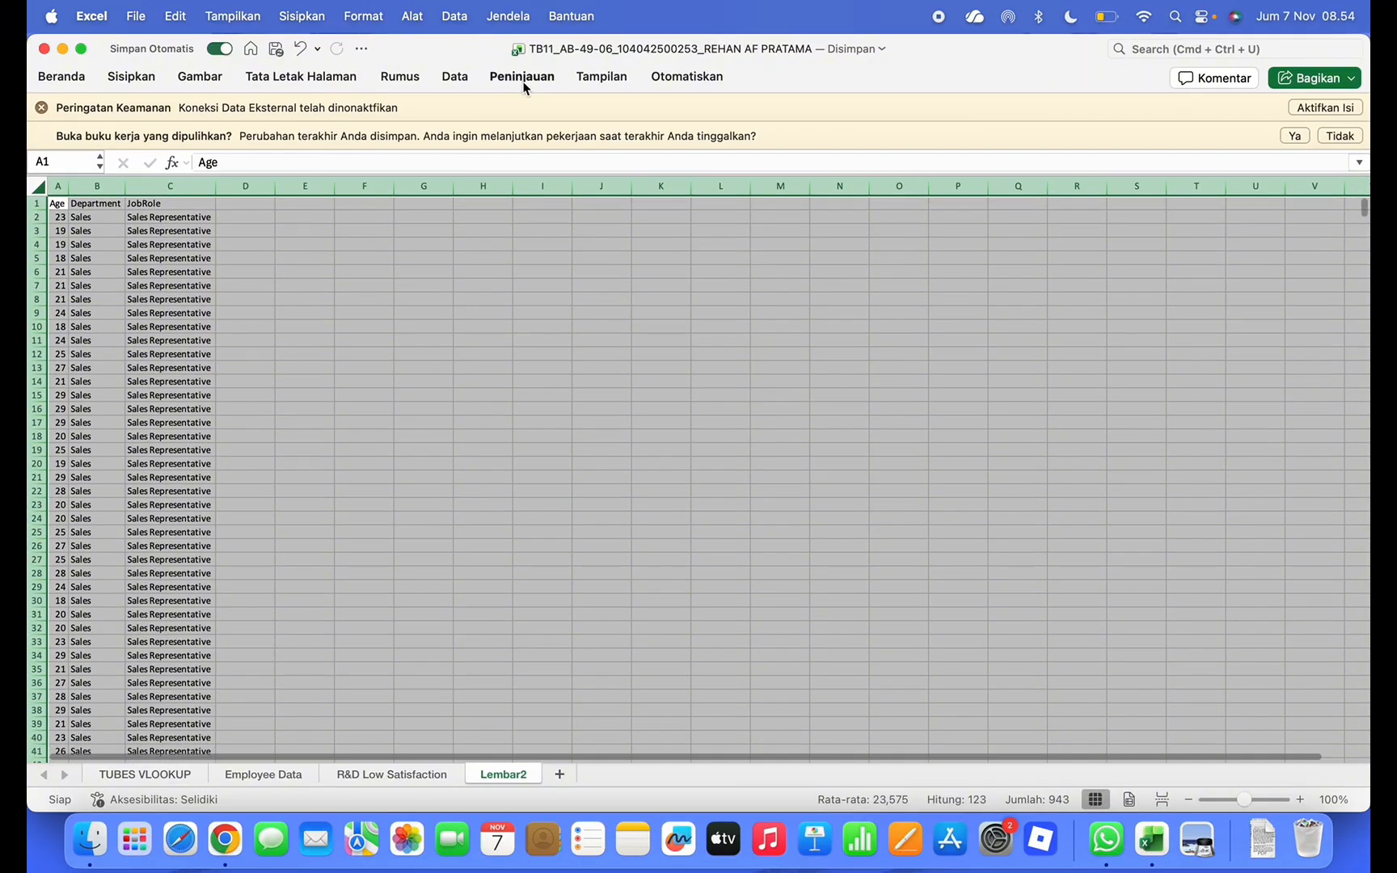
pyautogui.click(393, 78)
pyautogui.click(328, 79)
pyautogui.click(324, 79)
pyautogui.click(217, 79)
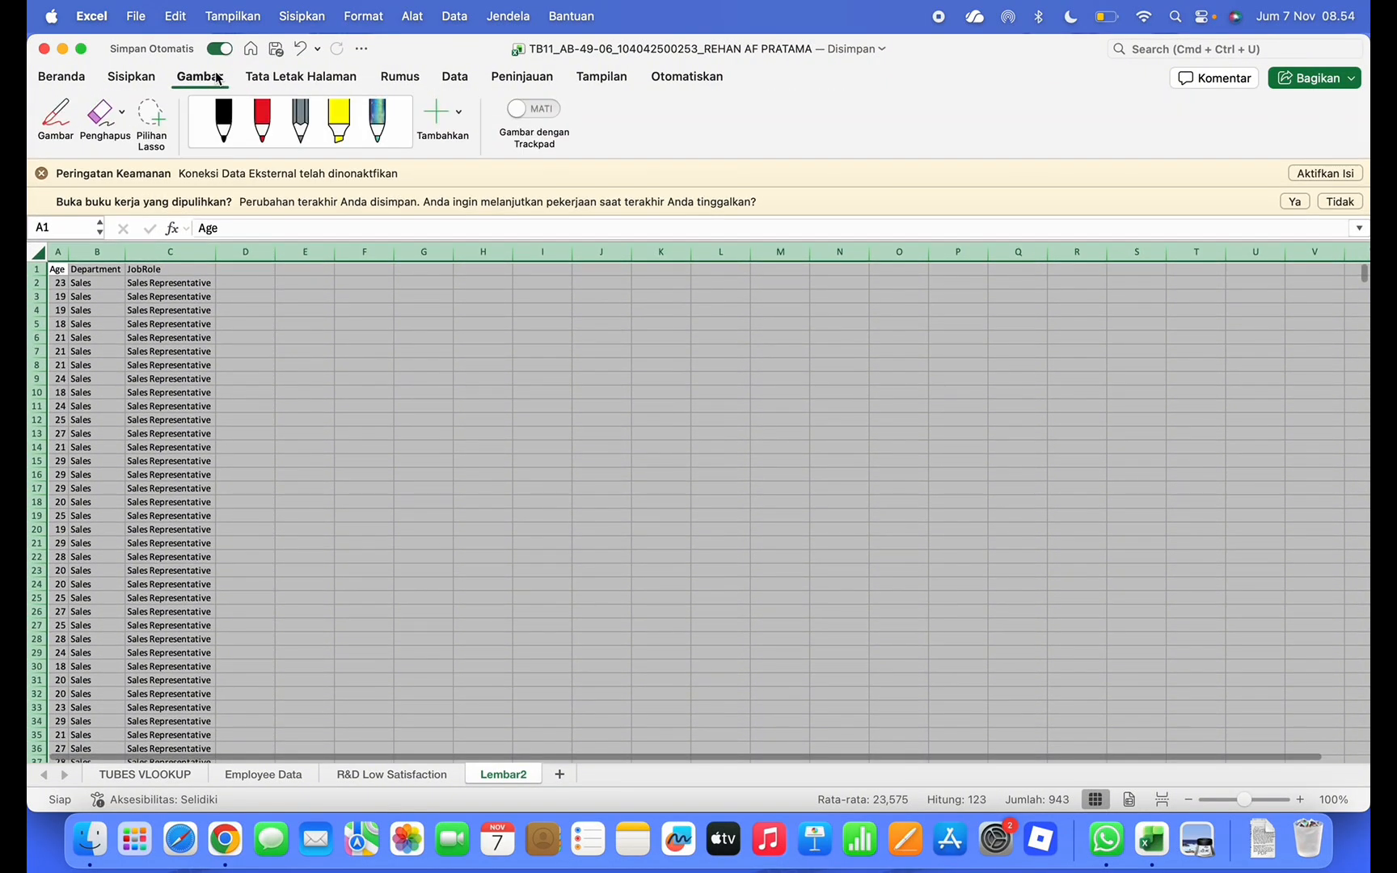
pyautogui.click(131, 77)
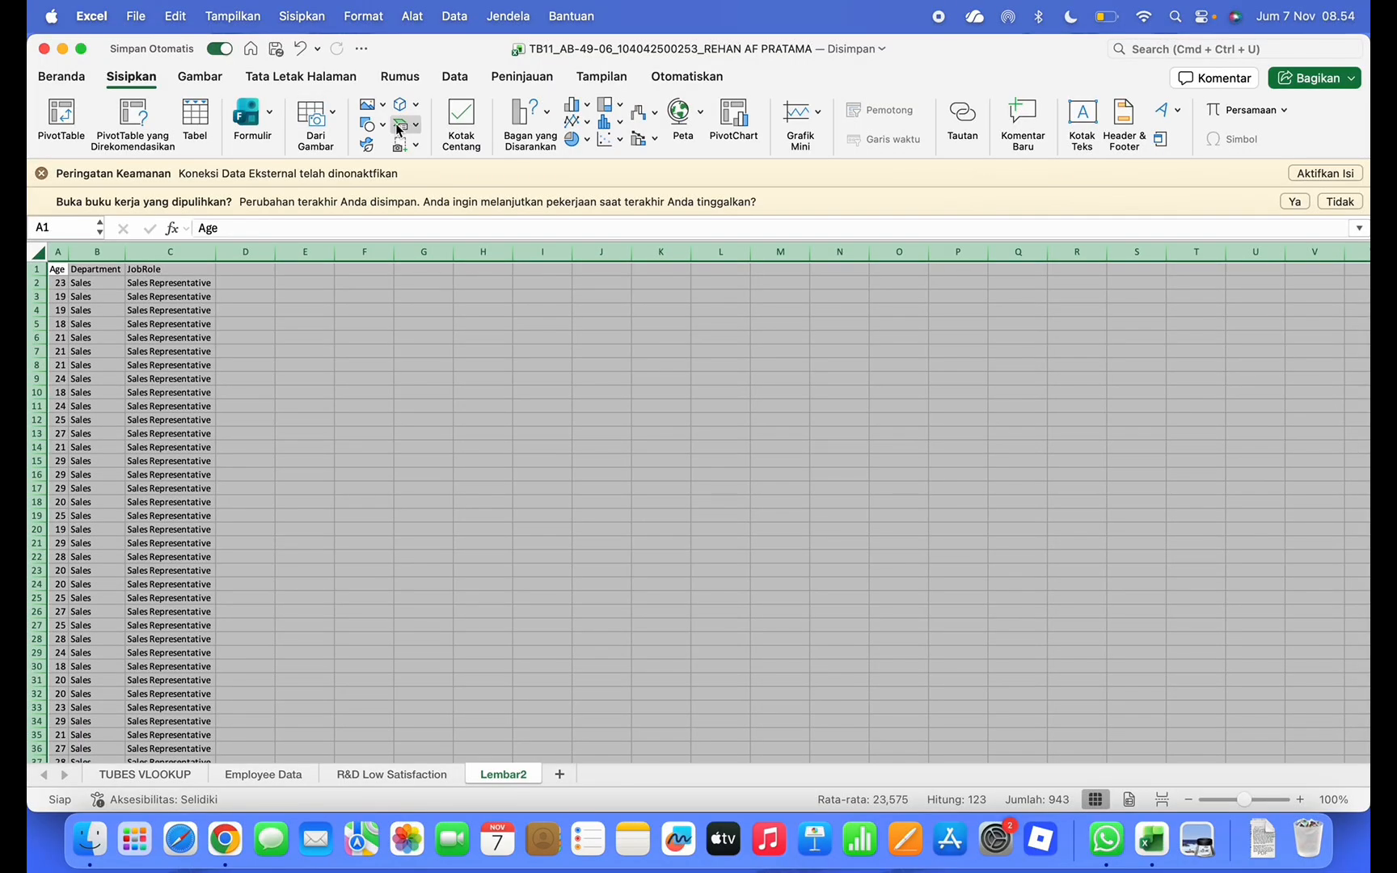
pyautogui.click(195, 118)
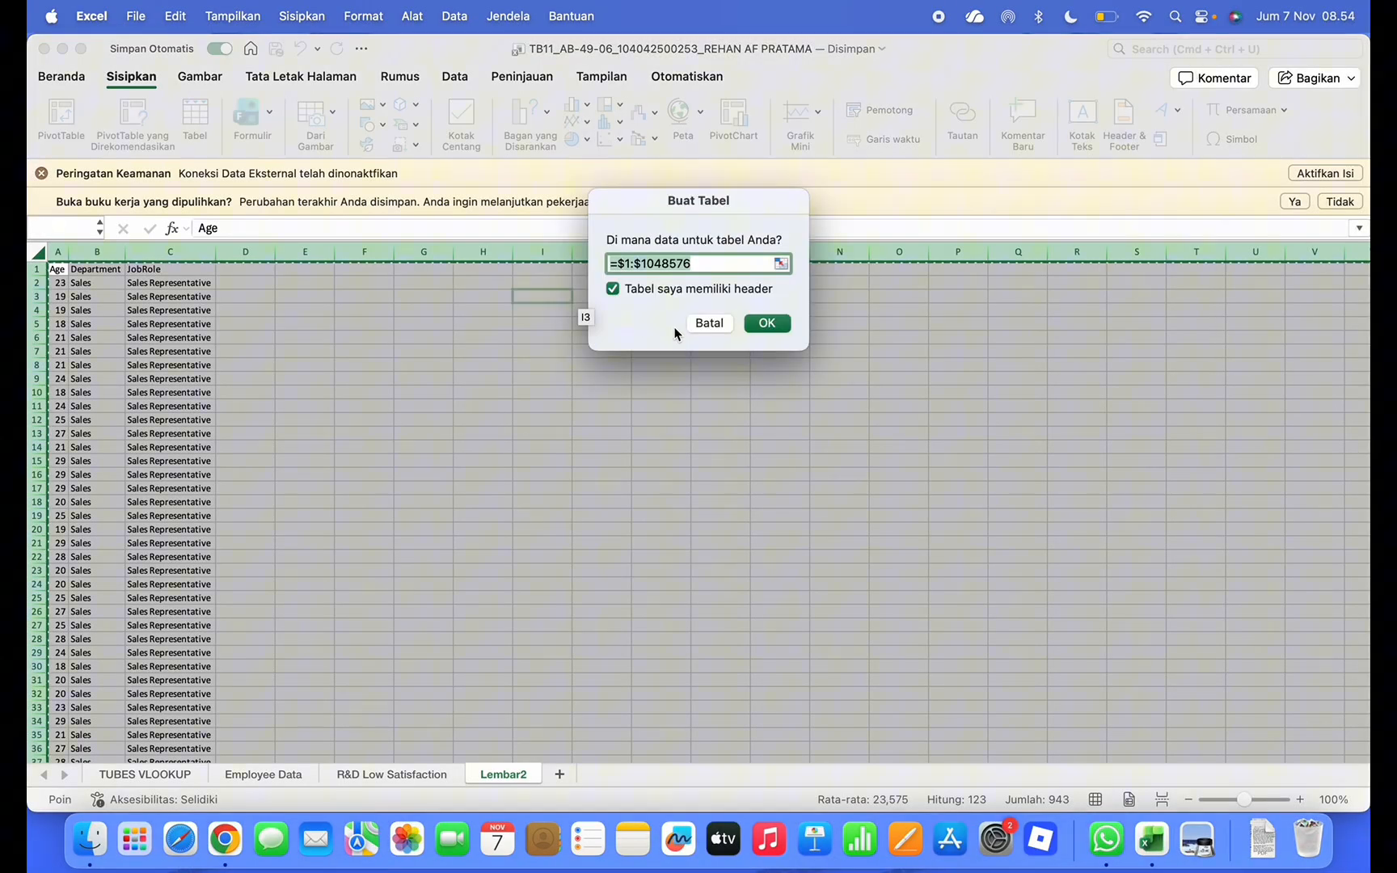
pyautogui.click(758, 324)
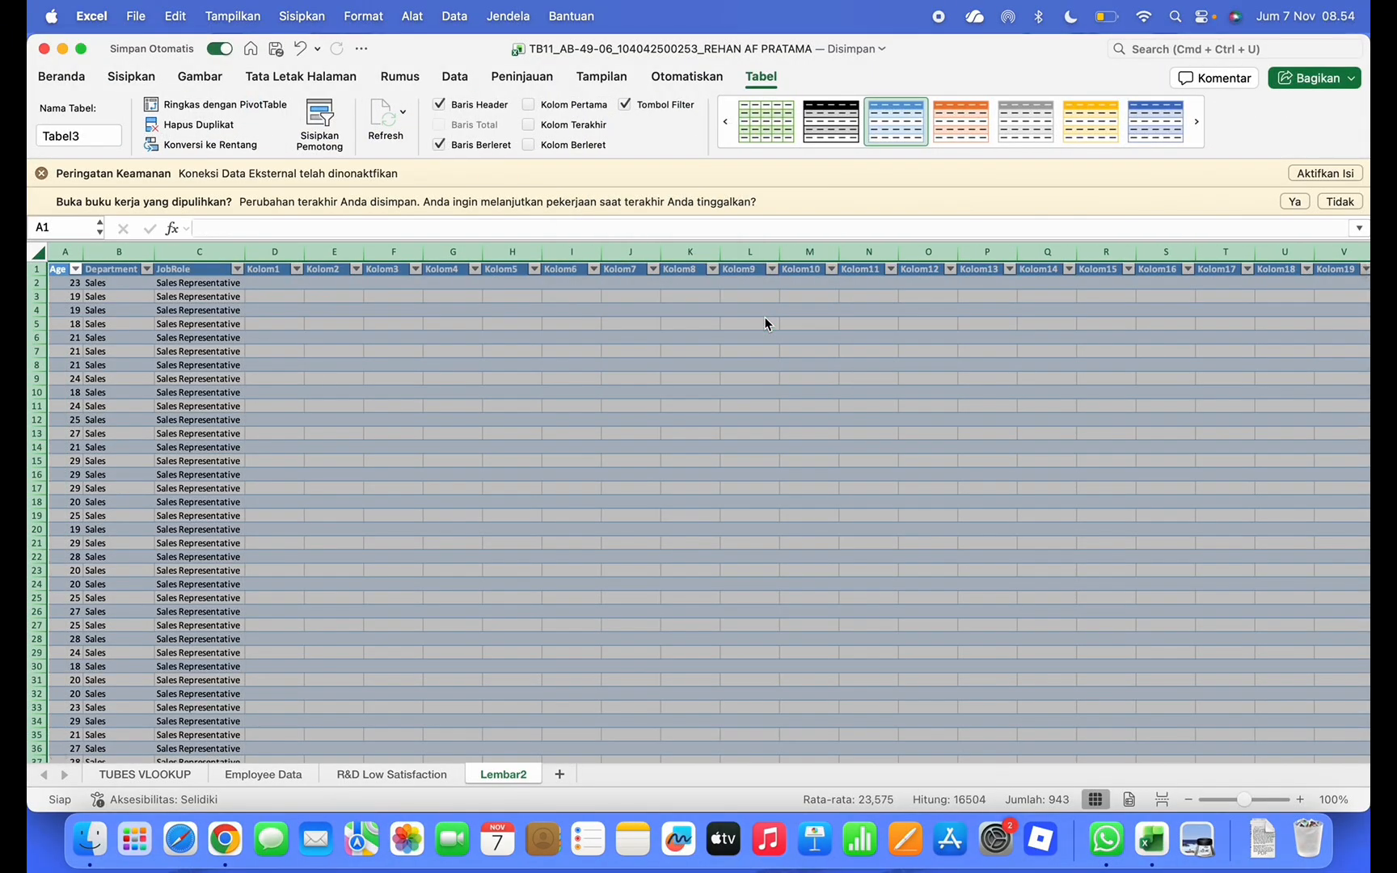
# Apply the green table style to the new table and the R&D Low Satisfaction table
pyautogui.click(776, 130)
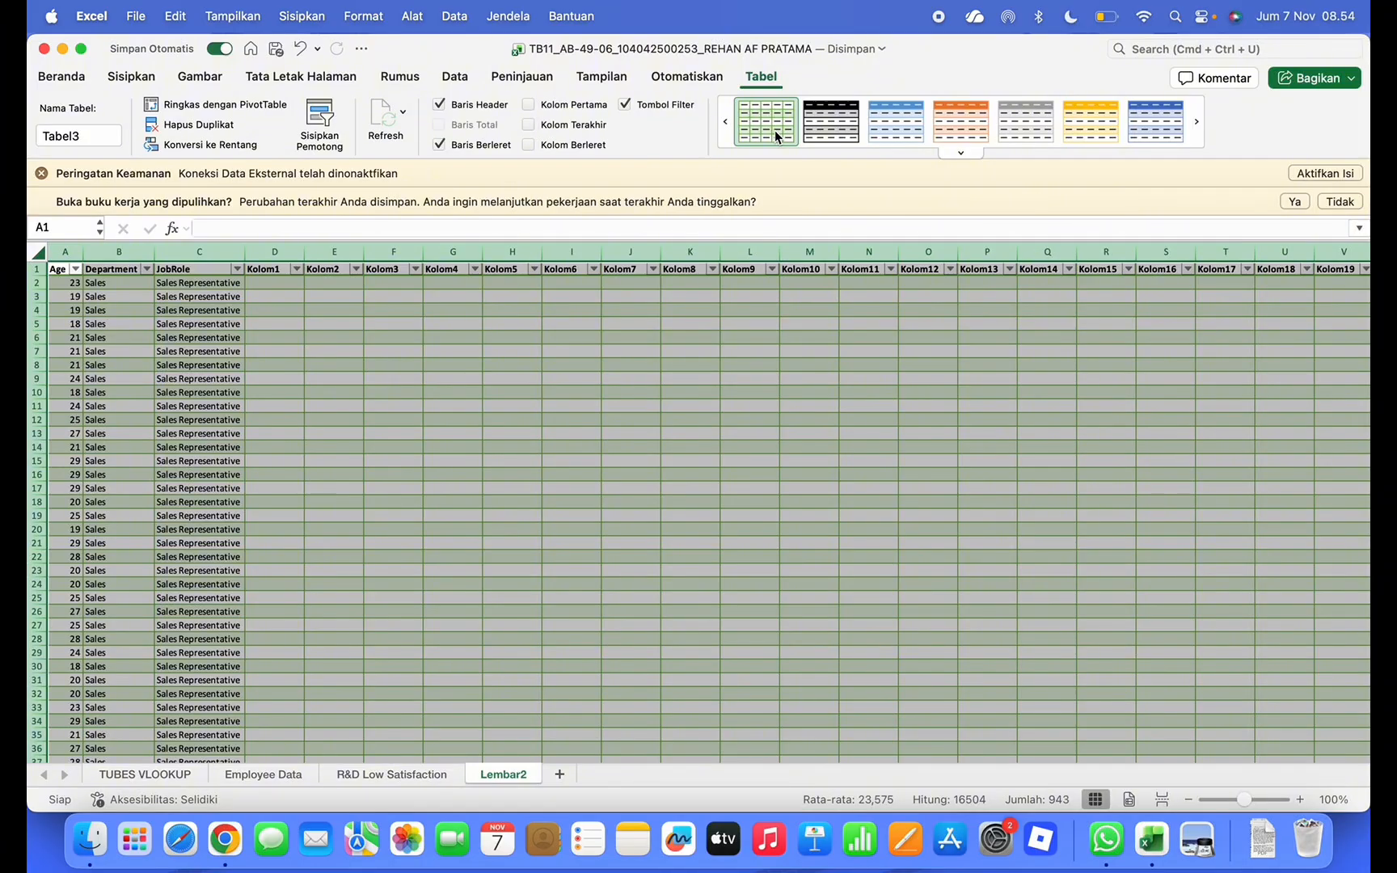
pyautogui.click(641, 407)
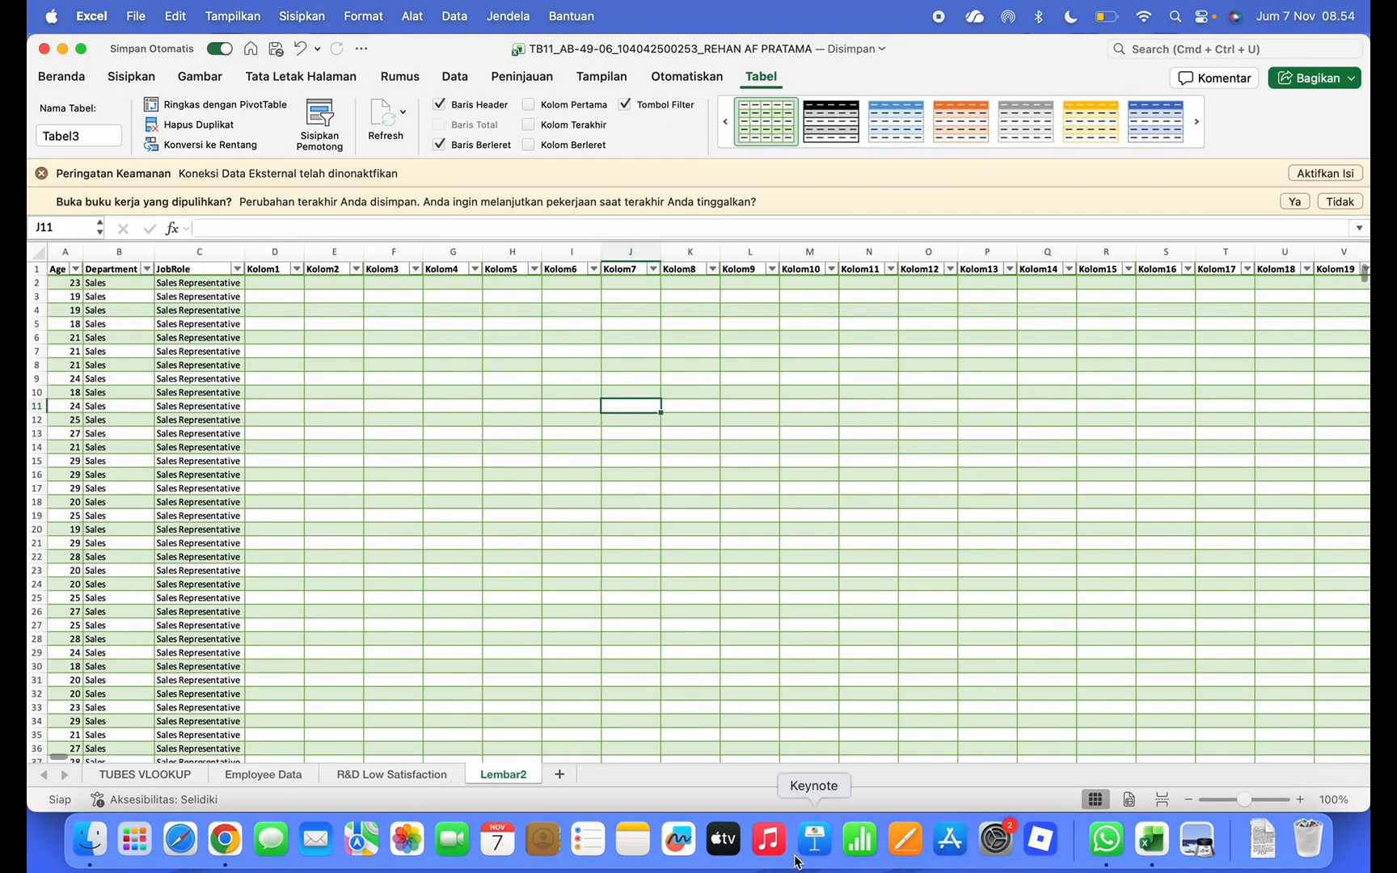
pyautogui.click(440, 778)
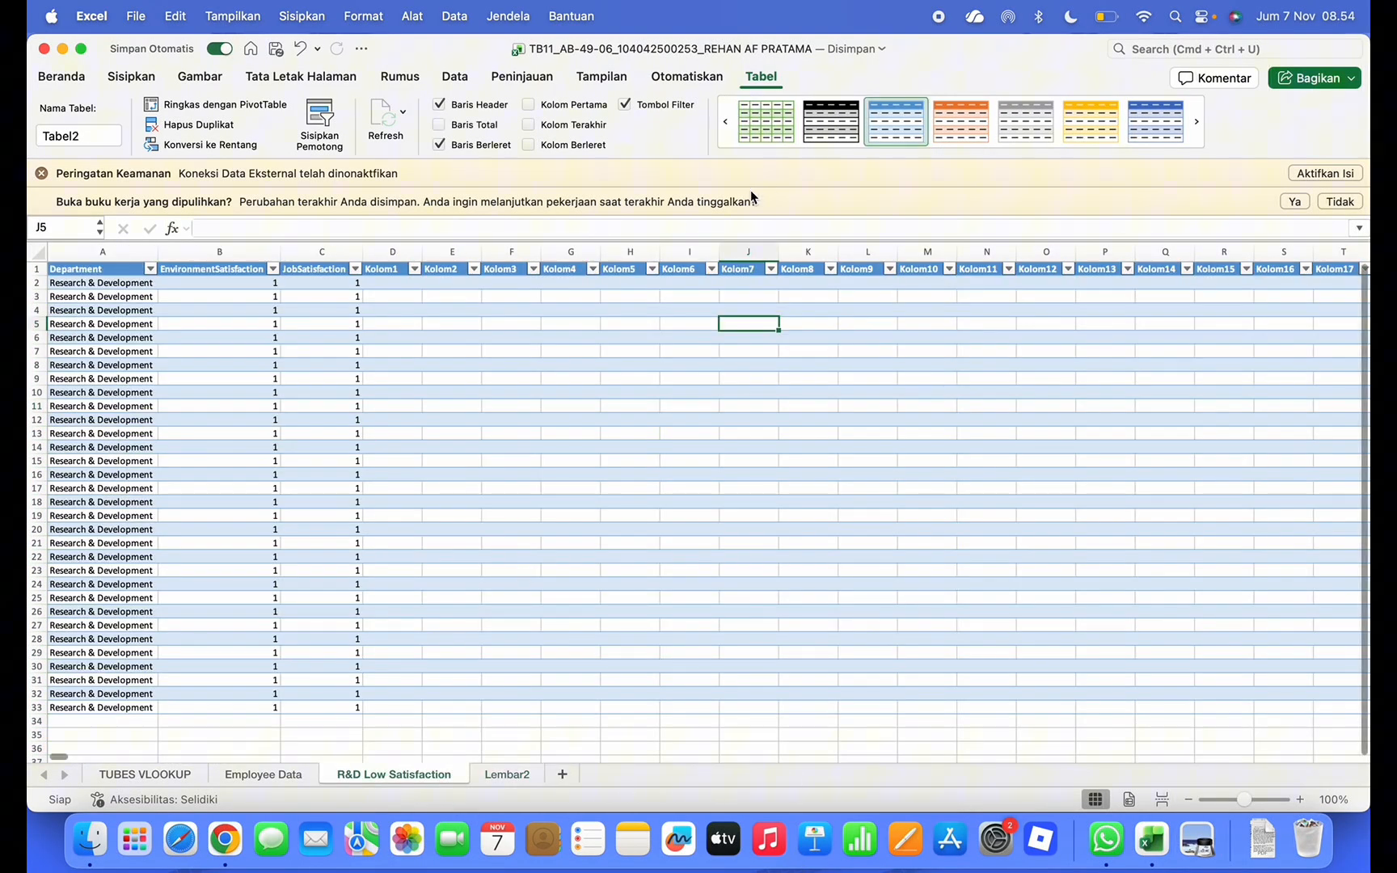
pyautogui.click(765, 128)
# On Employee Data, reselect all values in the Department and Age filters
pyautogui.click(303, 776)
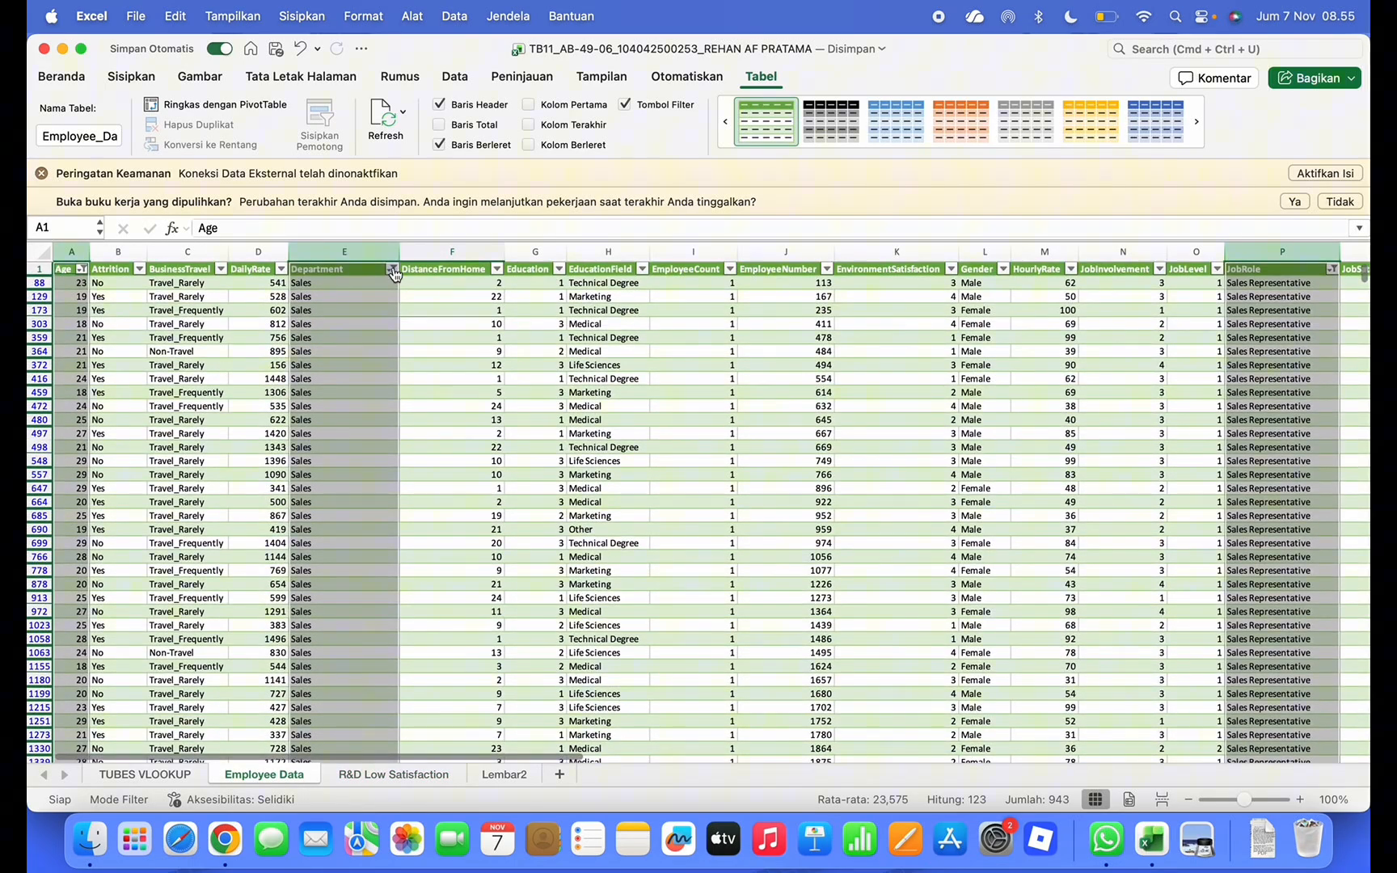
pyautogui.click(392, 270)
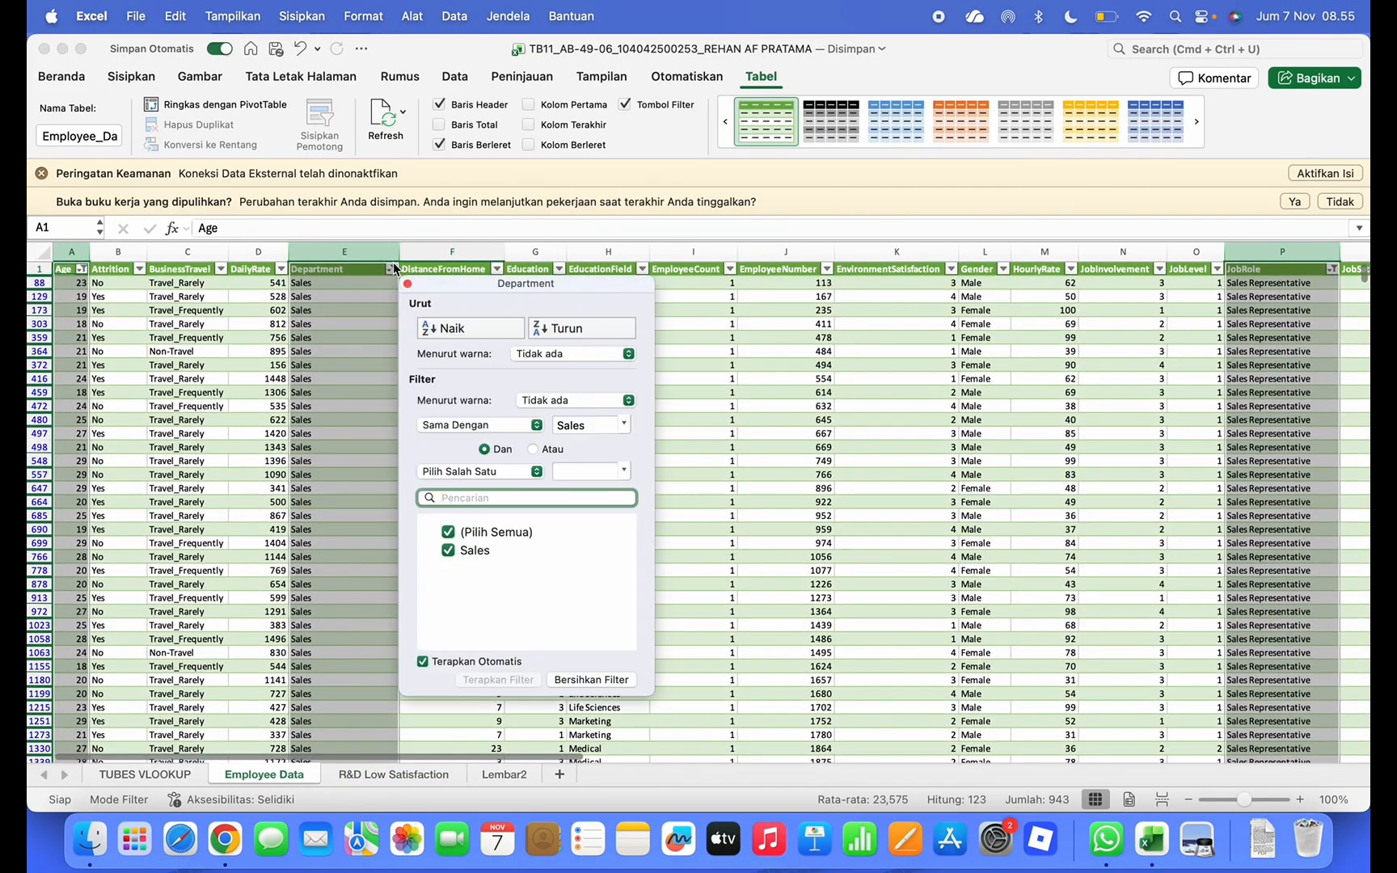
pyautogui.click(449, 533)
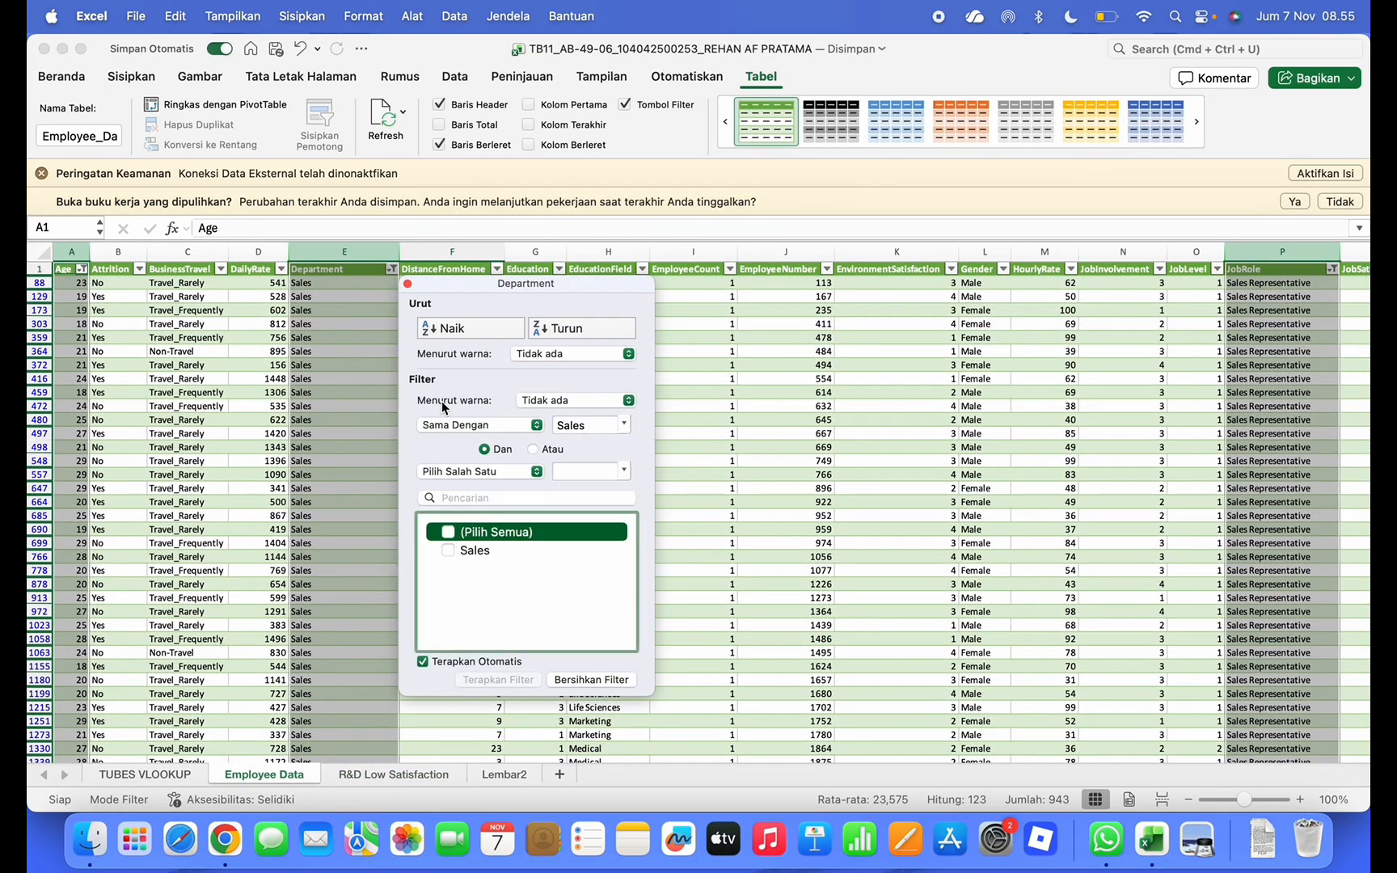
pyautogui.click(449, 533)
pyautogui.click(408, 285)
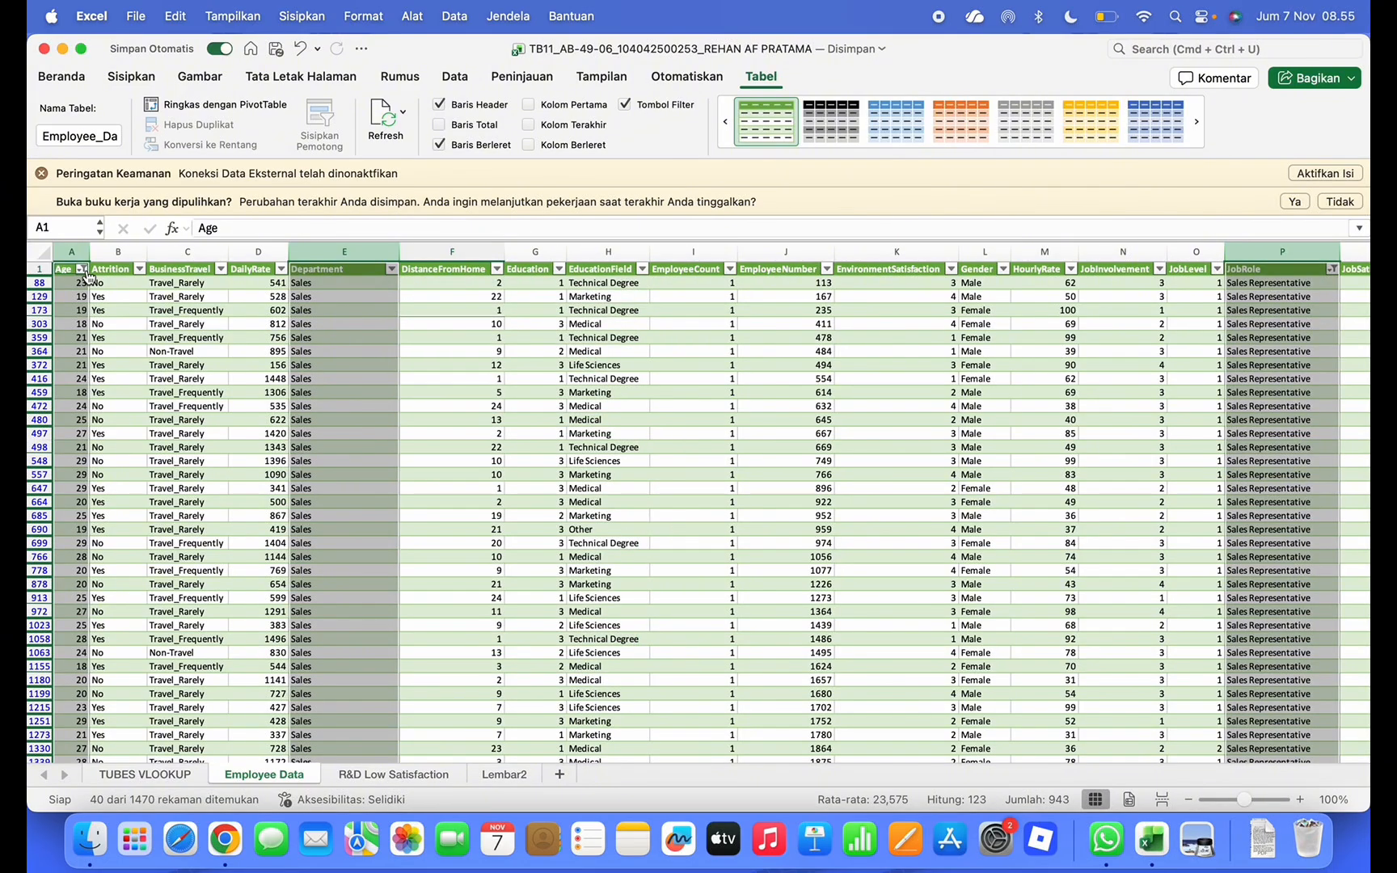
pyautogui.click(82, 269)
pyautogui.click(139, 485)
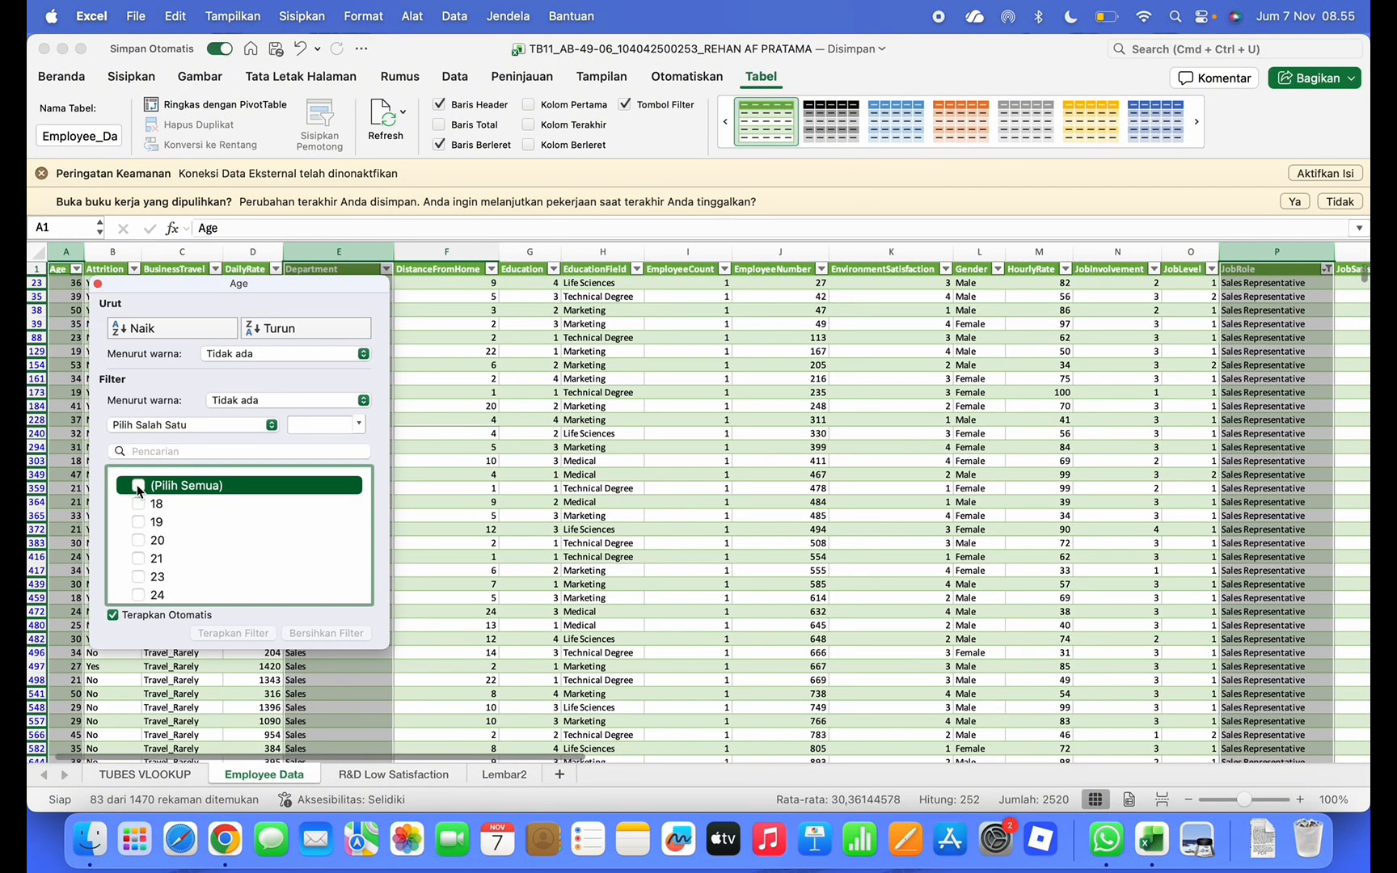
pyautogui.click(97, 283)
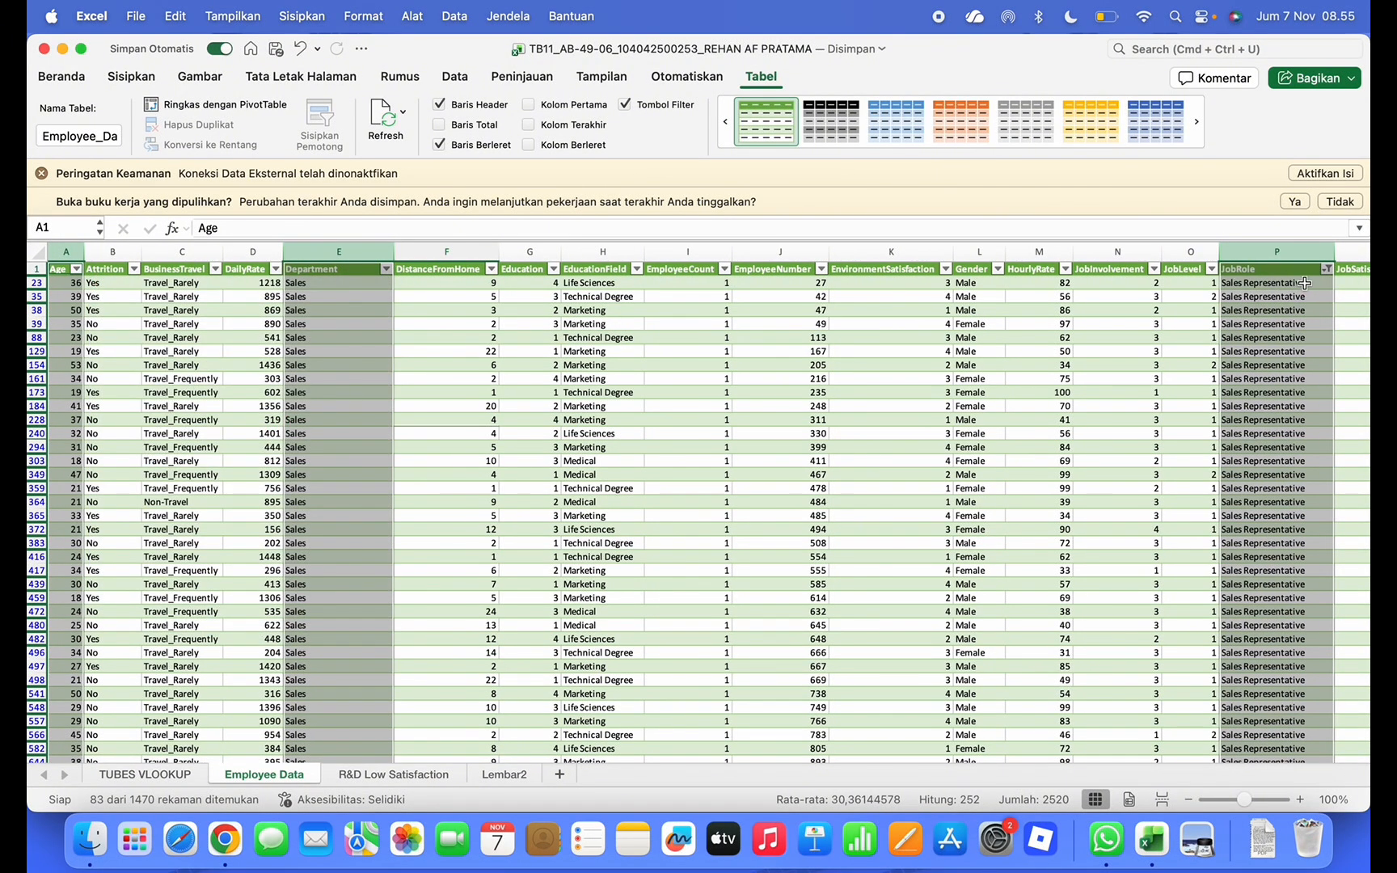
# Clear the JobRole filter so every job role is included again
pyautogui.click(1177, 349)
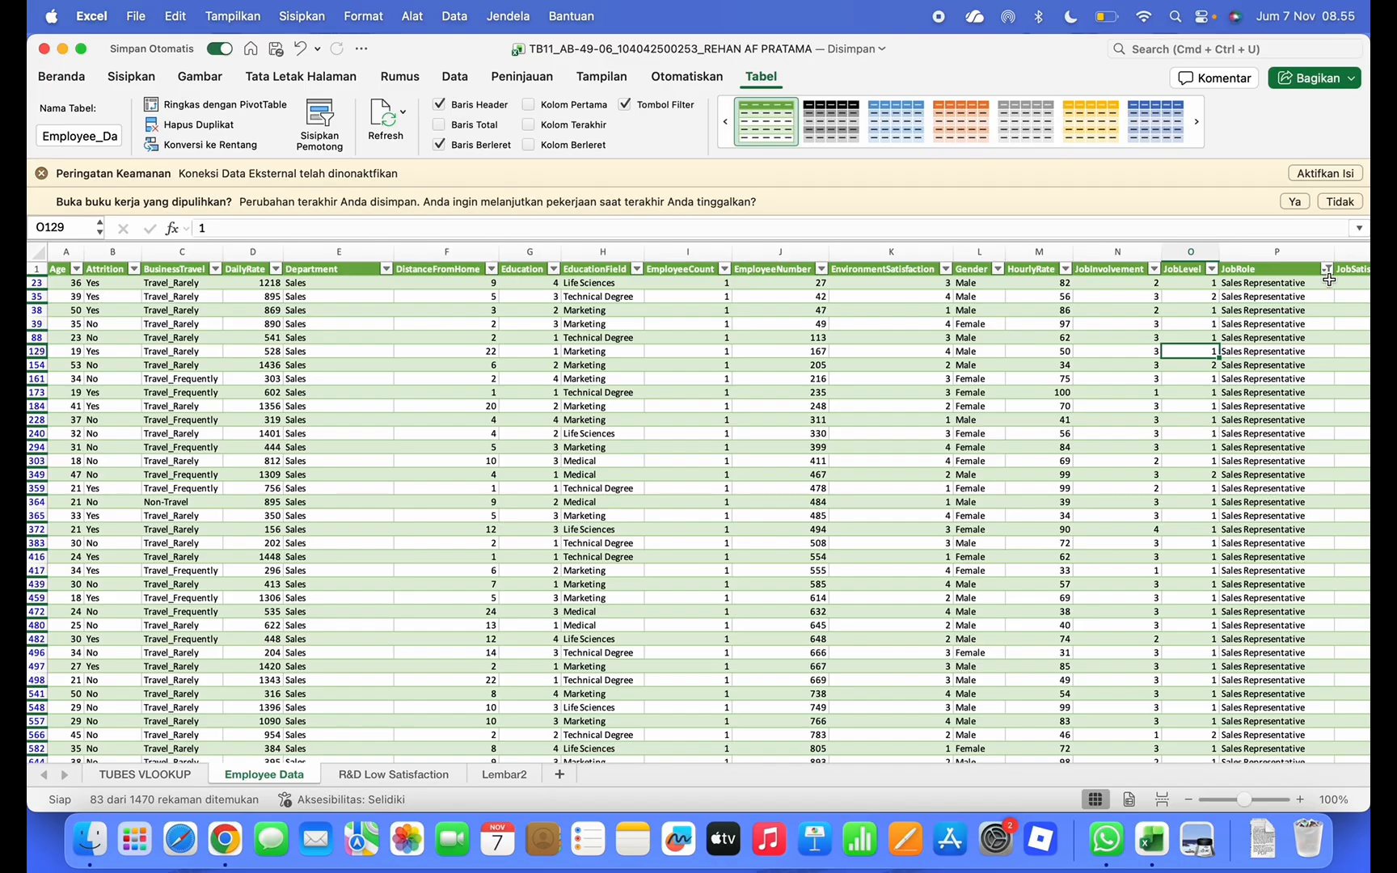
pyautogui.click(1327, 269)
pyautogui.click(1132, 531)
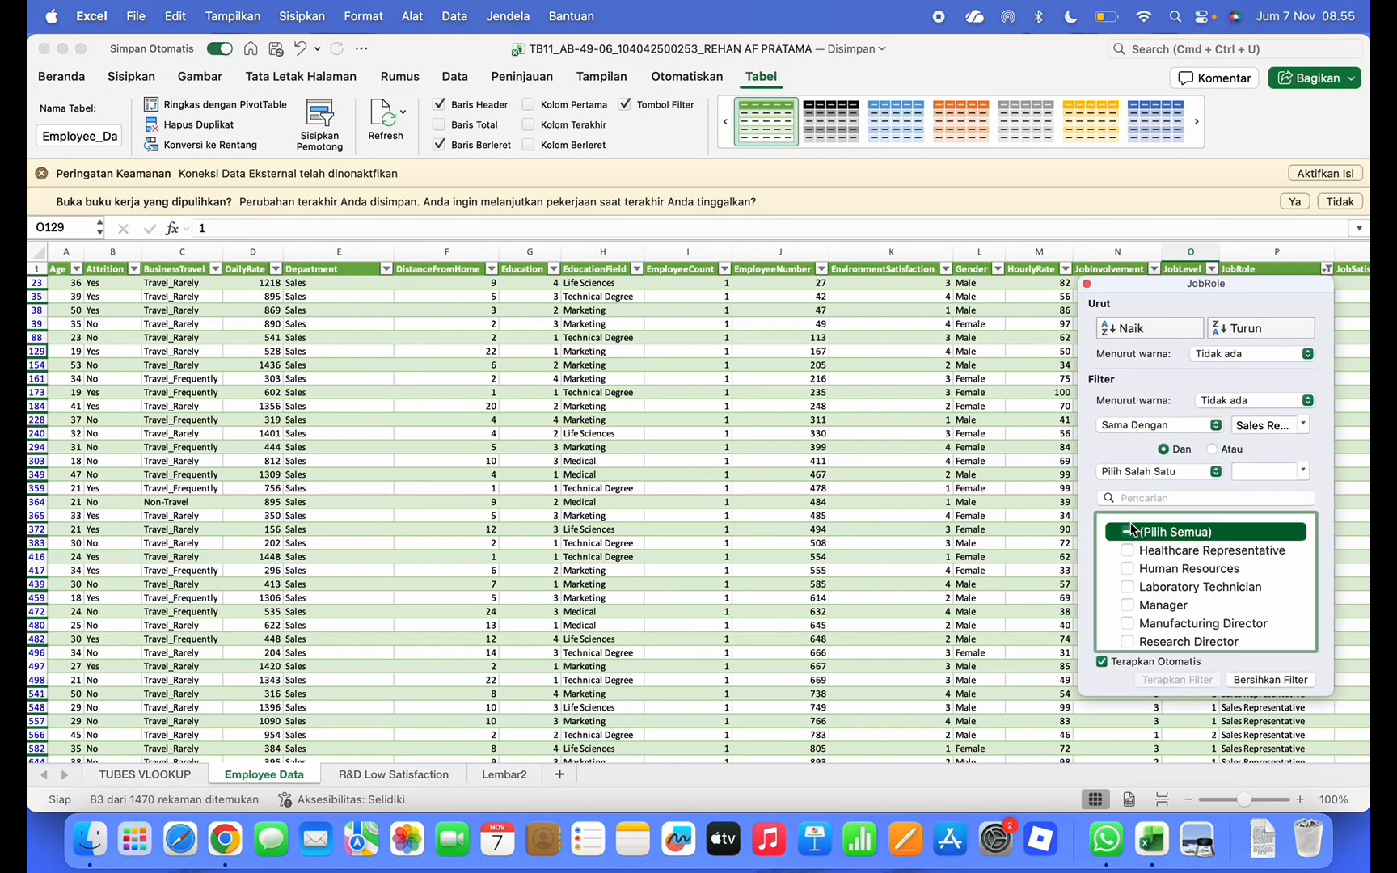
pyautogui.click(1127, 534)
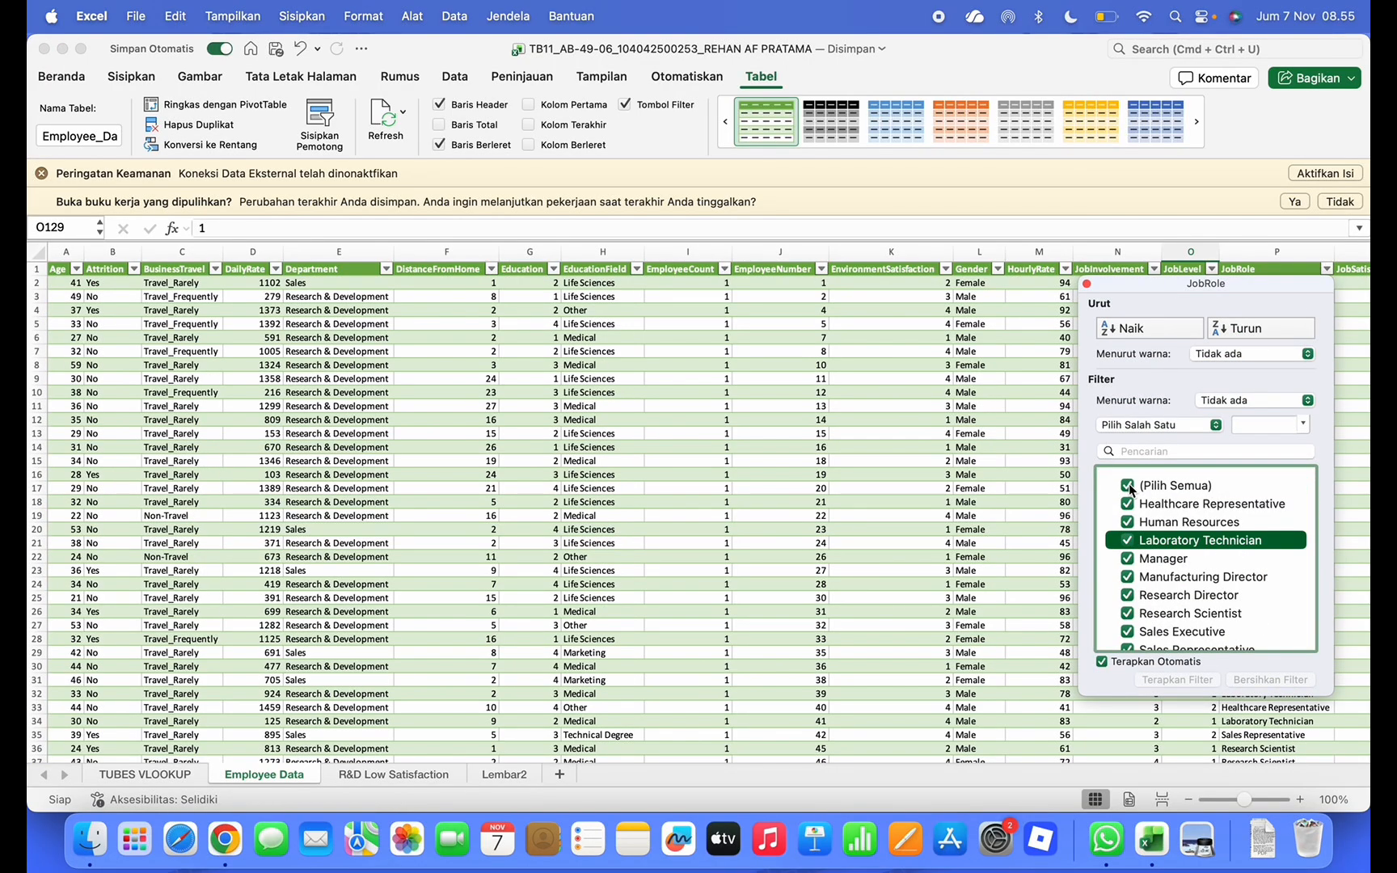
pyautogui.click(1086, 284)
pyautogui.hscroll(10, 892, 372)
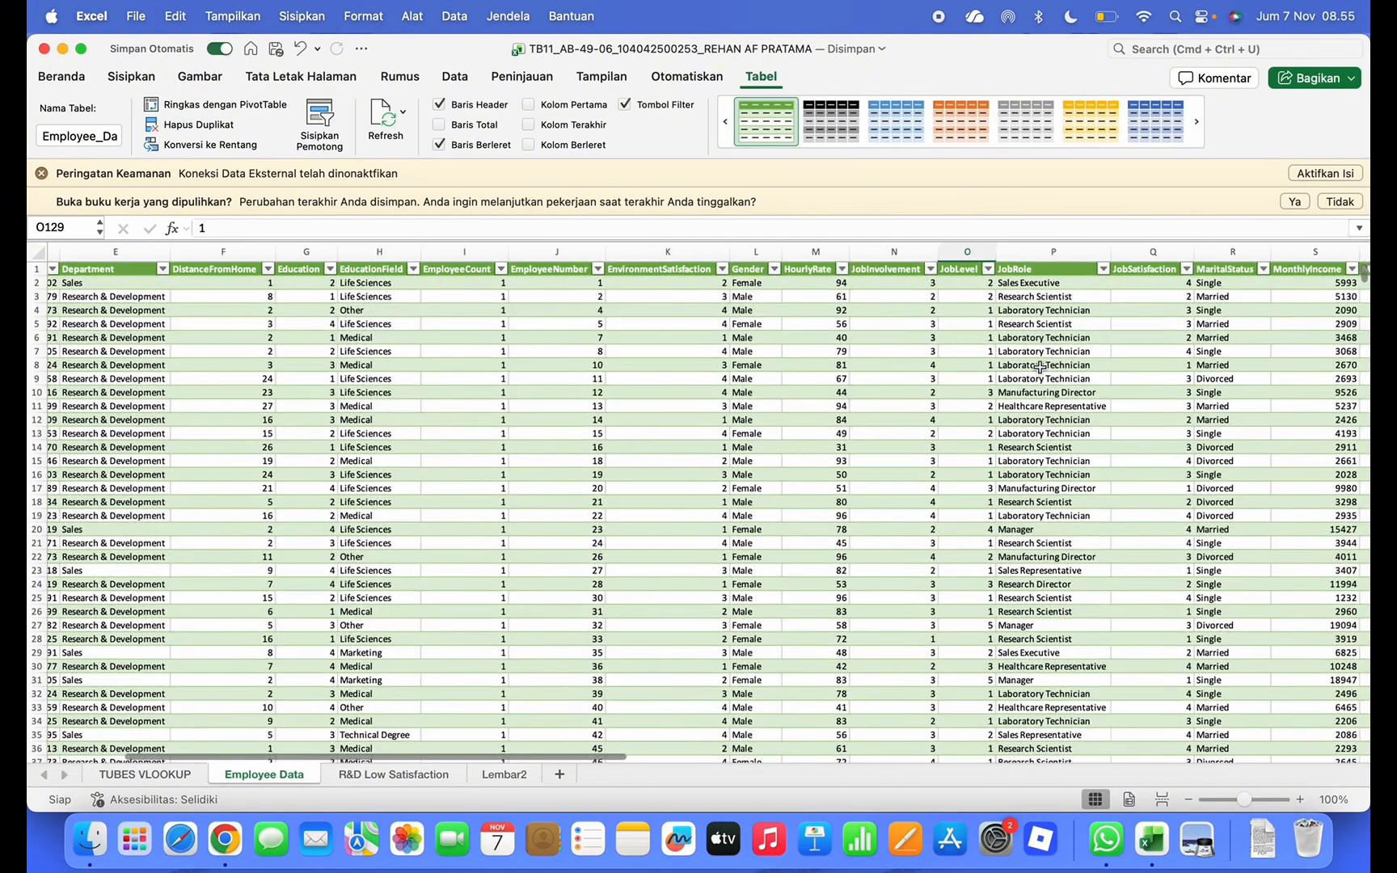
pyautogui.hscroll(5, 889, 374)
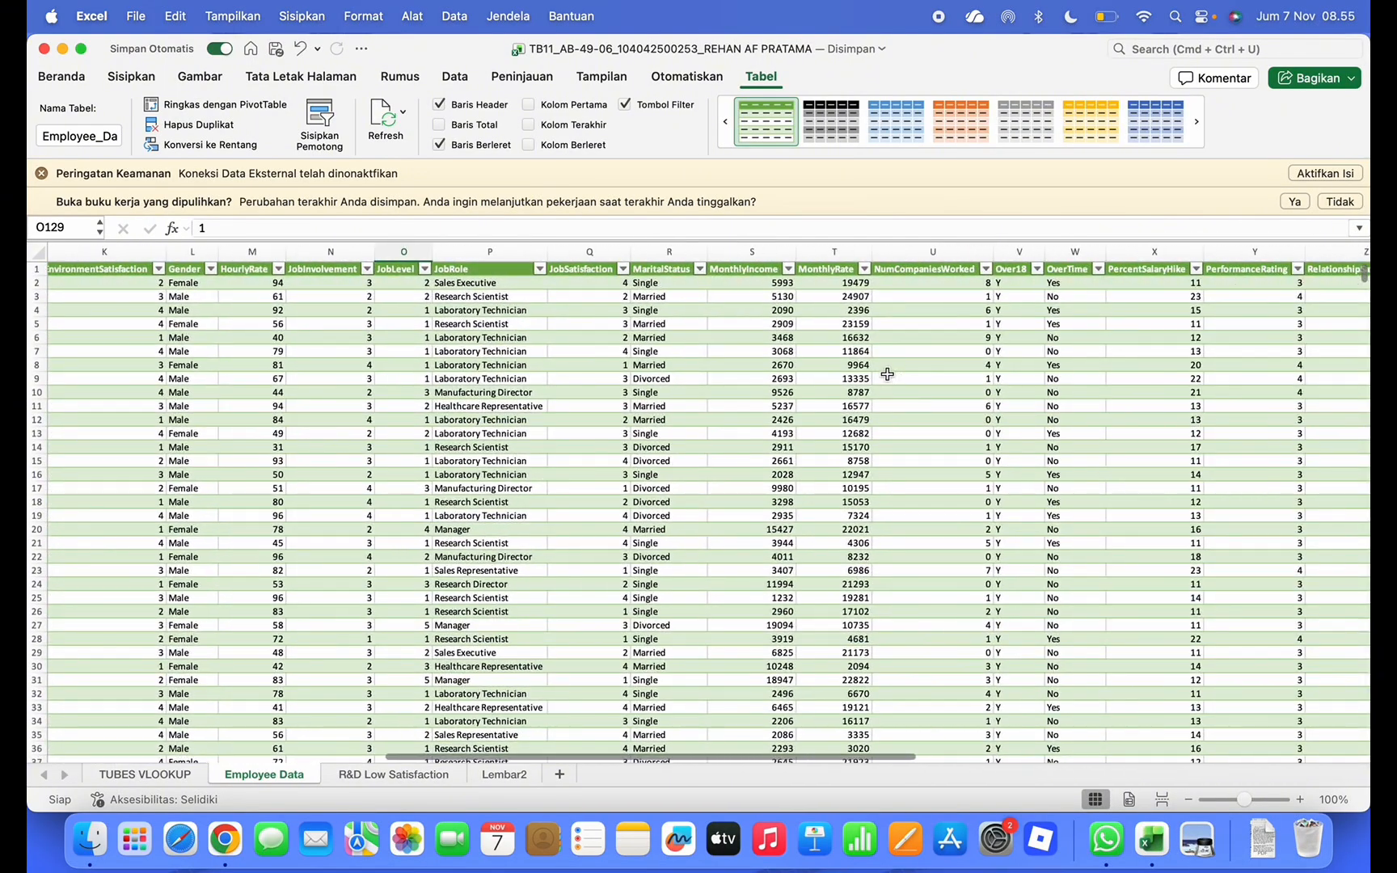
pyautogui.hscroll(2, 889, 373)
pyautogui.hscroll(-10, 889, 374)
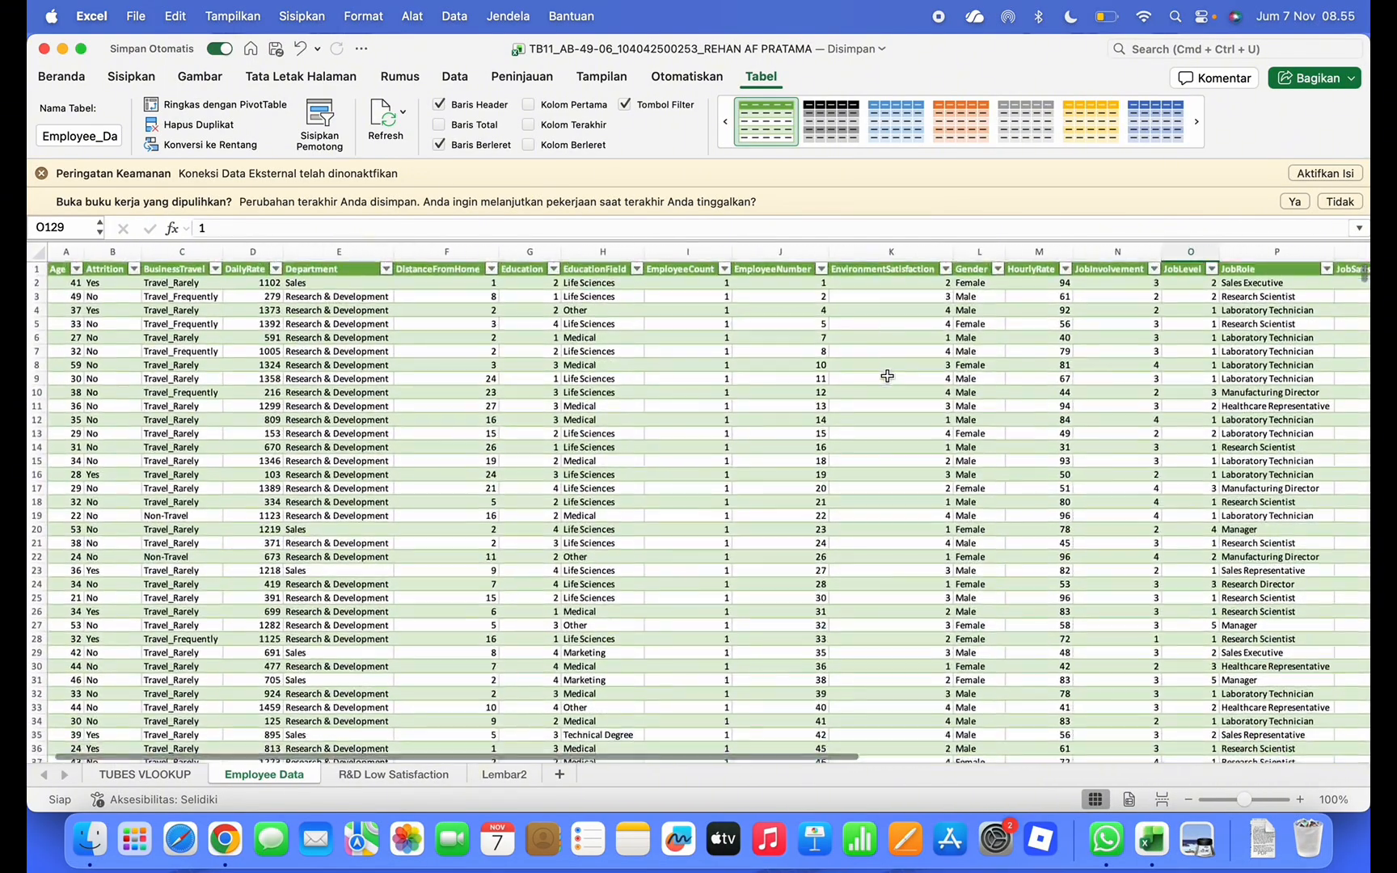
# Go back to the workbook and display the R&D Low Satisfaction sheet
pyautogui.hotkey('ctrl', 'Up')
pyautogui.click(718, 438)
pyautogui.scroll(-5, 566, 485)
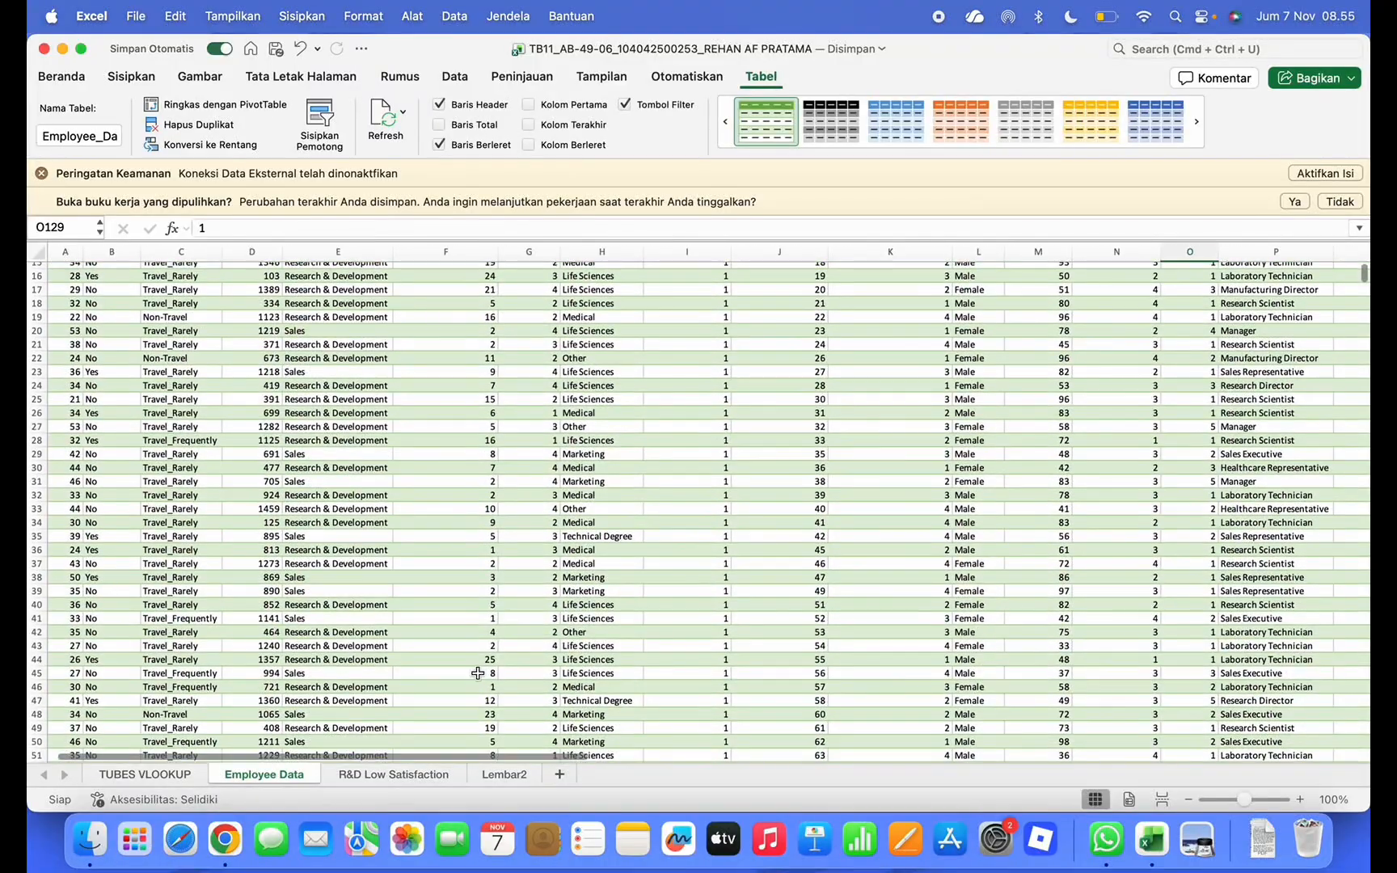
pyautogui.click(386, 776)
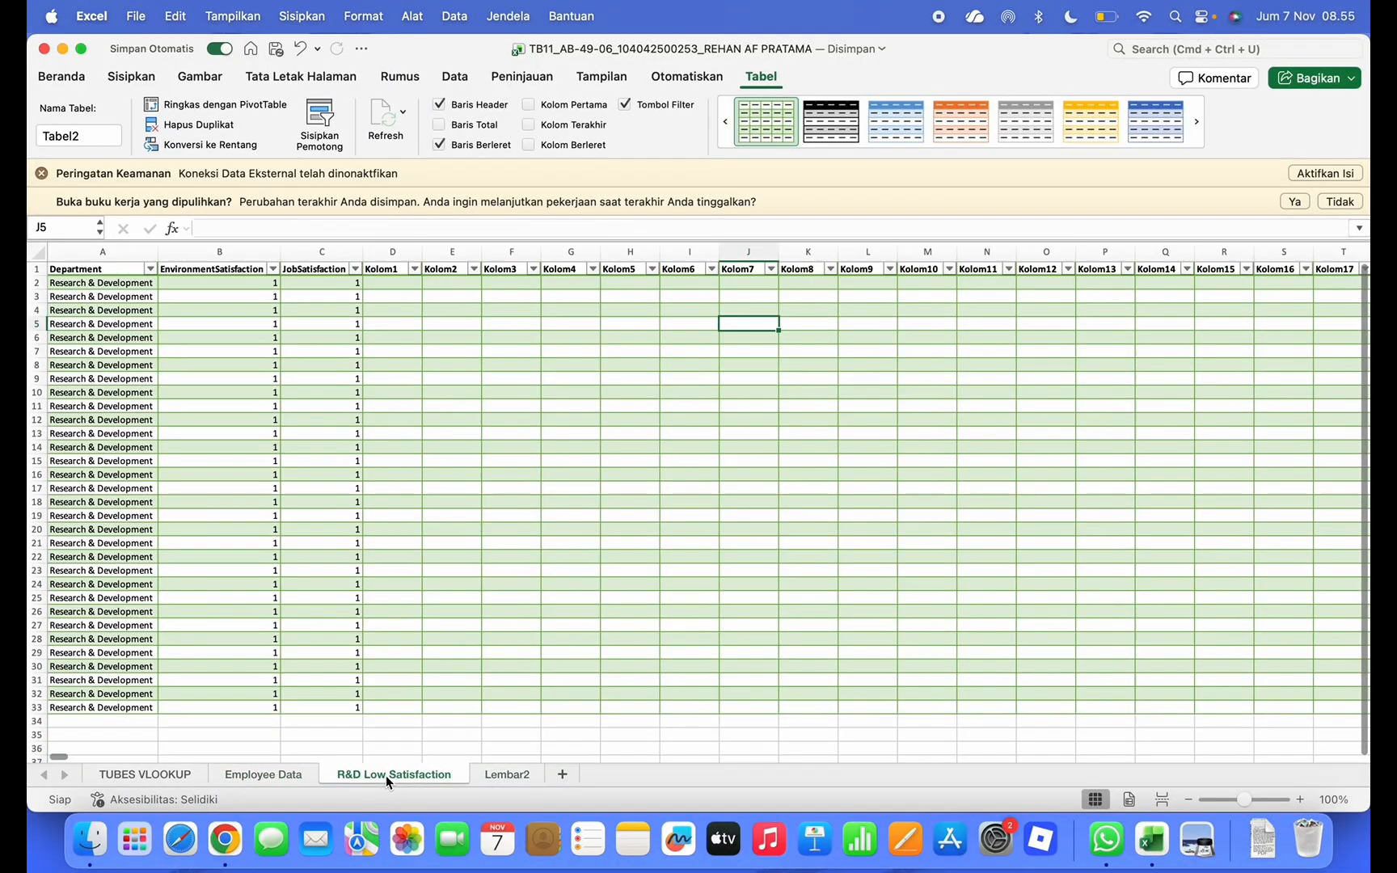
# Rename the Lembar2 sheet to a first, misspelled version of 'Onsite Campus Fair Rep'
pyautogui.click(498, 780)
pyautogui.doubleClick(498, 775)
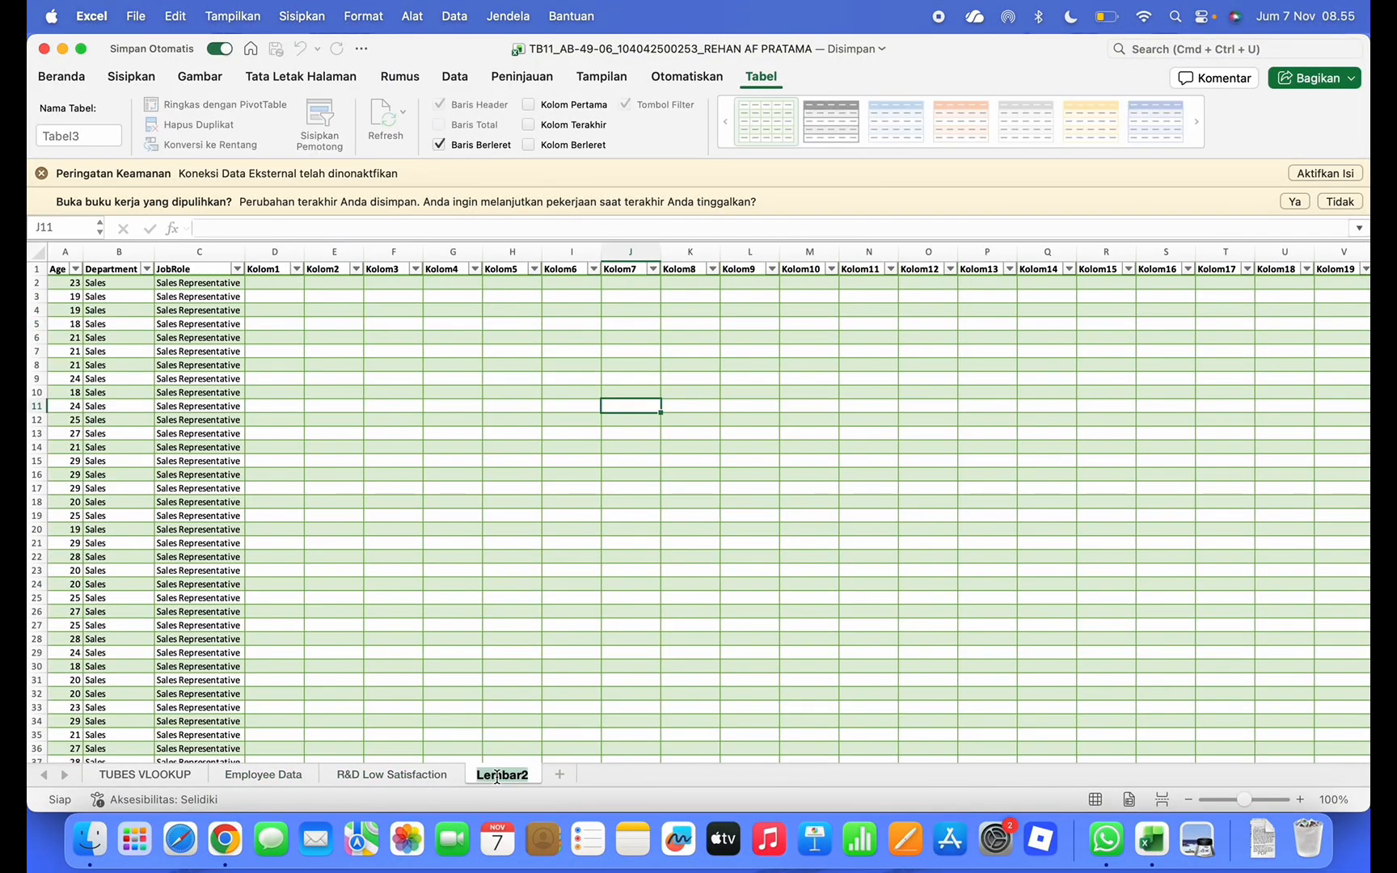
pyautogui.write('onstie Care')
pyautogui.press('BackSpace')
pyautogui.press('BackSpace')
pyautogui.press('BackSpace')
pyautogui.write('C')
pyautogui.press('BackSpace')
pyautogui.write('Campus Fi')
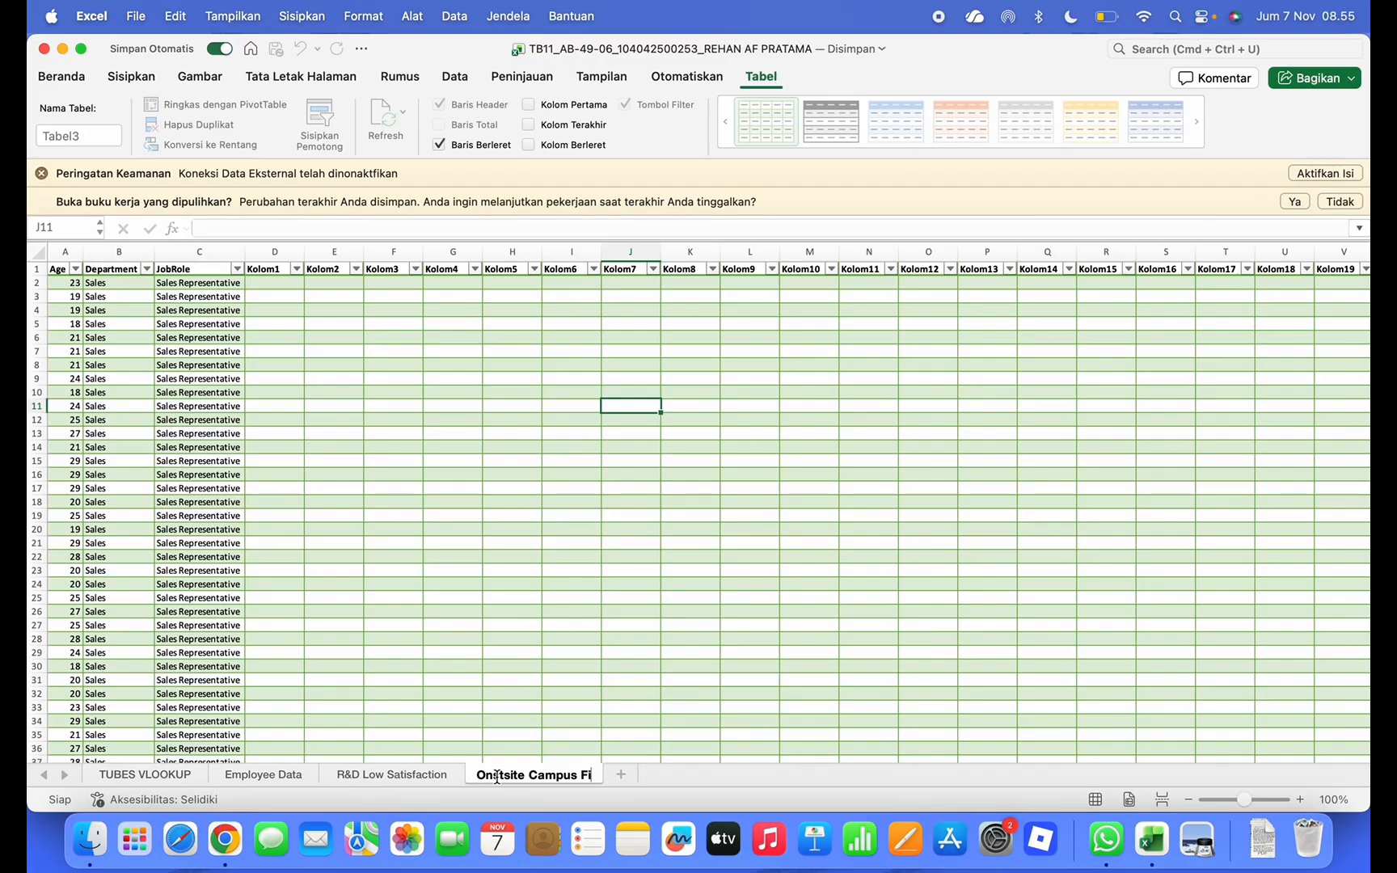
pyautogui.press('BackSpace')
pyautogui.write('air Rep')
pyautogui.press('Return')
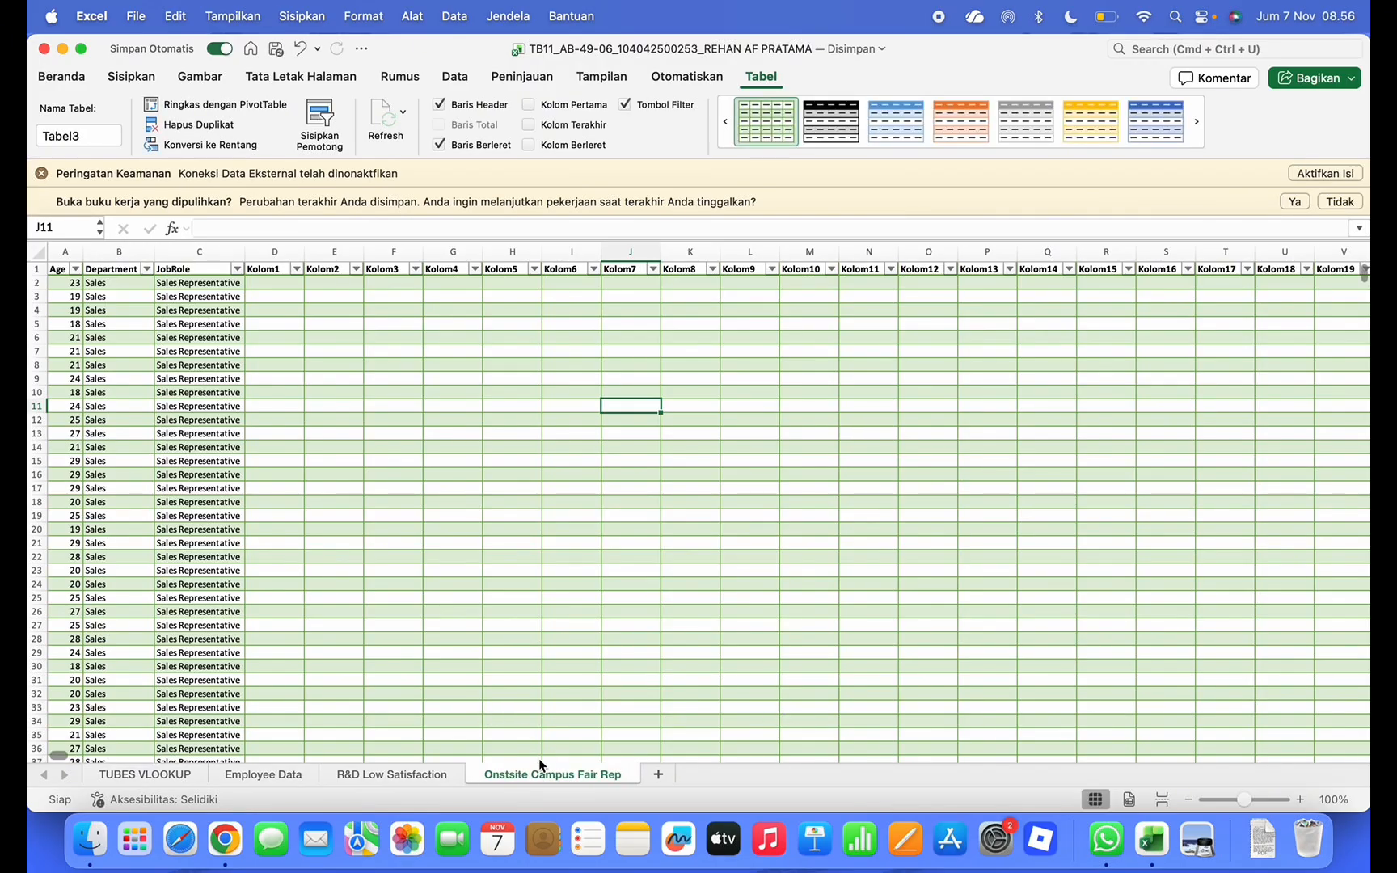
# Fix the sheet name's spelling so it reads 'Onsite Campus Fair Rep'
pyautogui.doubleClick(527, 773)
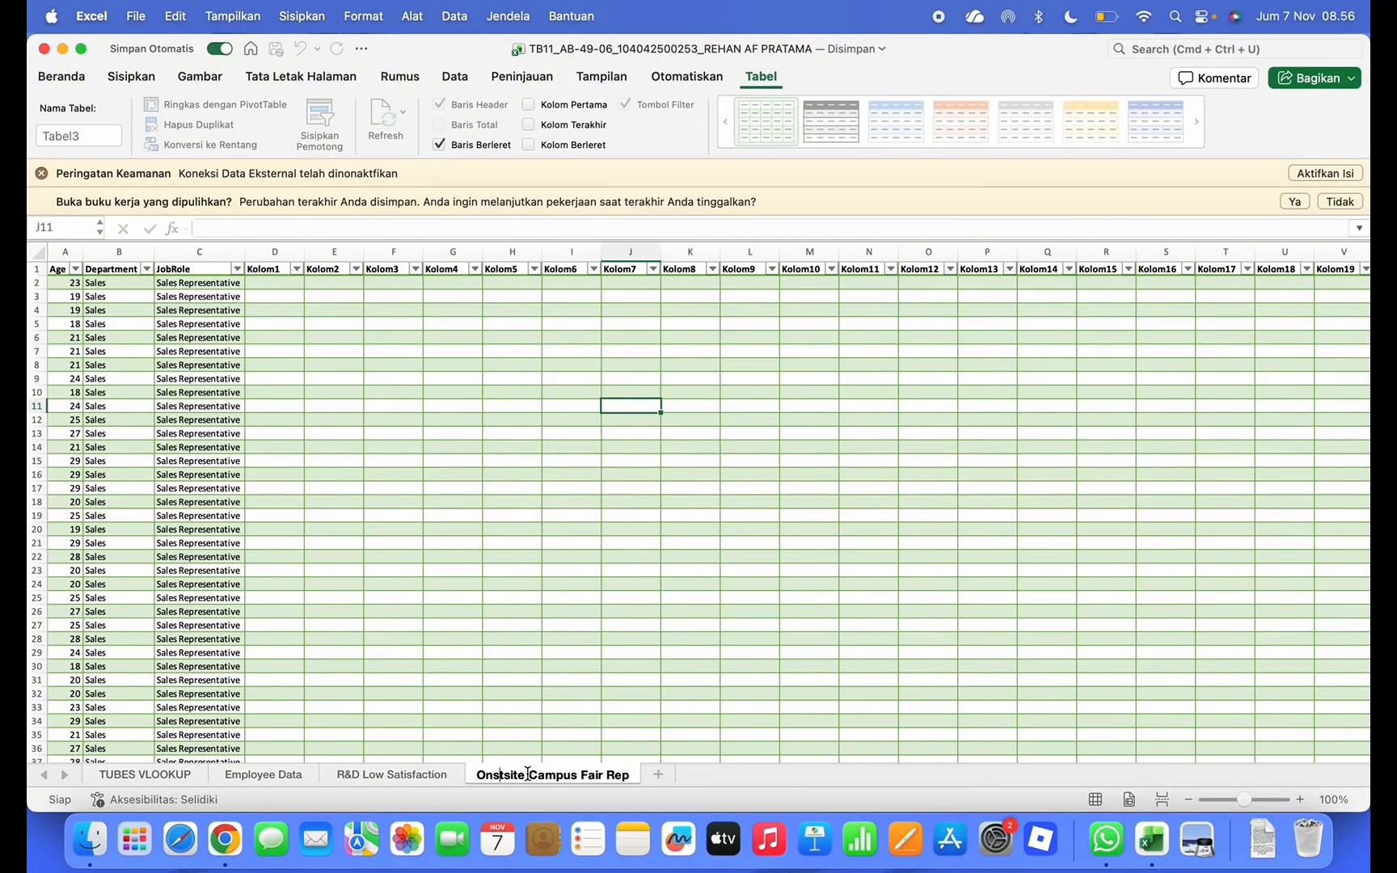
pyautogui.press('BackSpace')
pyautogui.write('s')
pyautogui.press('BackSpace')
pyautogui.press('BackSpace')
pyautogui.press('BackSpace')
pyautogui.write('i')
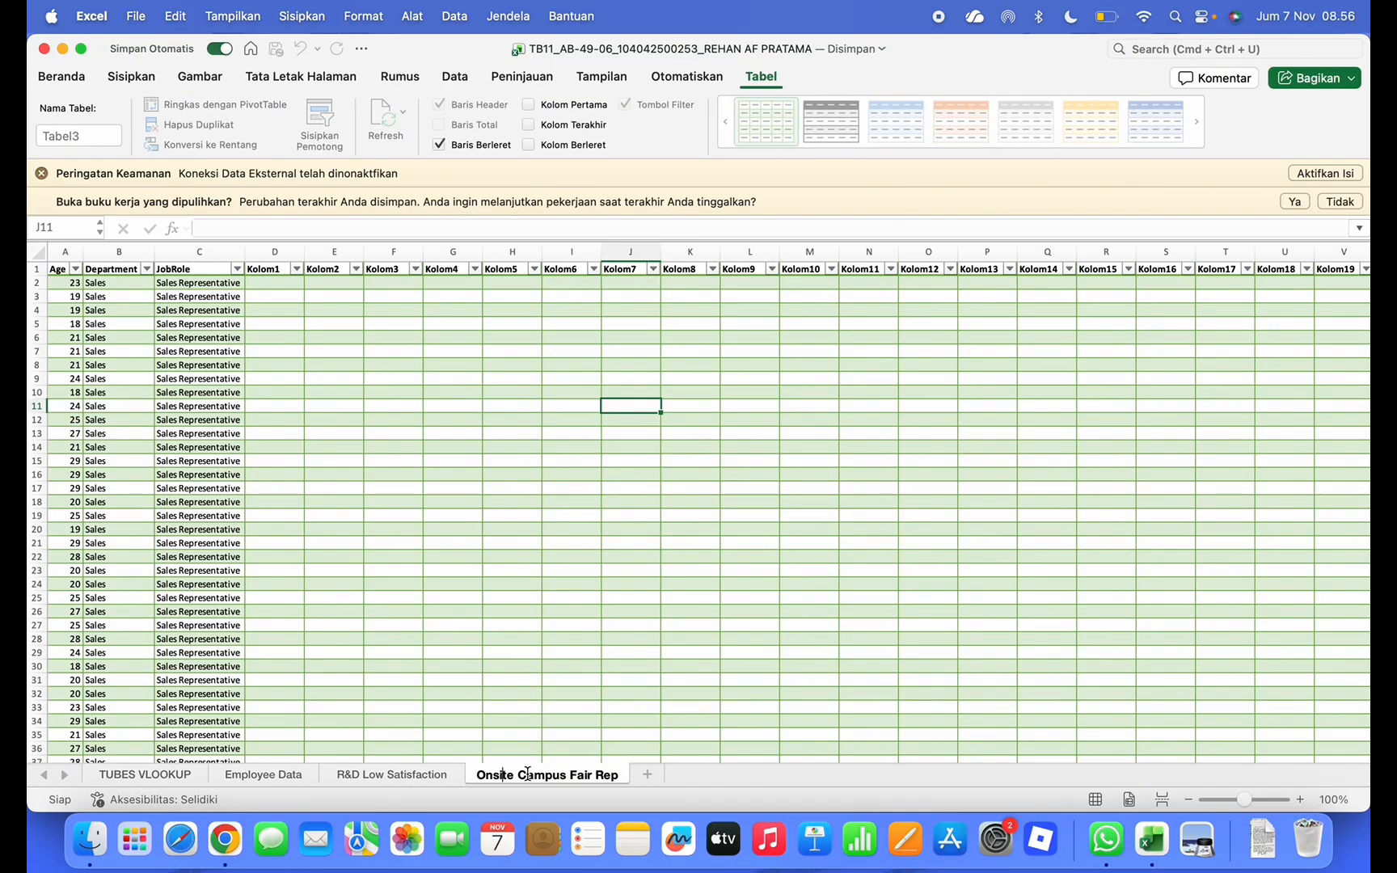
pyautogui.press('Return')
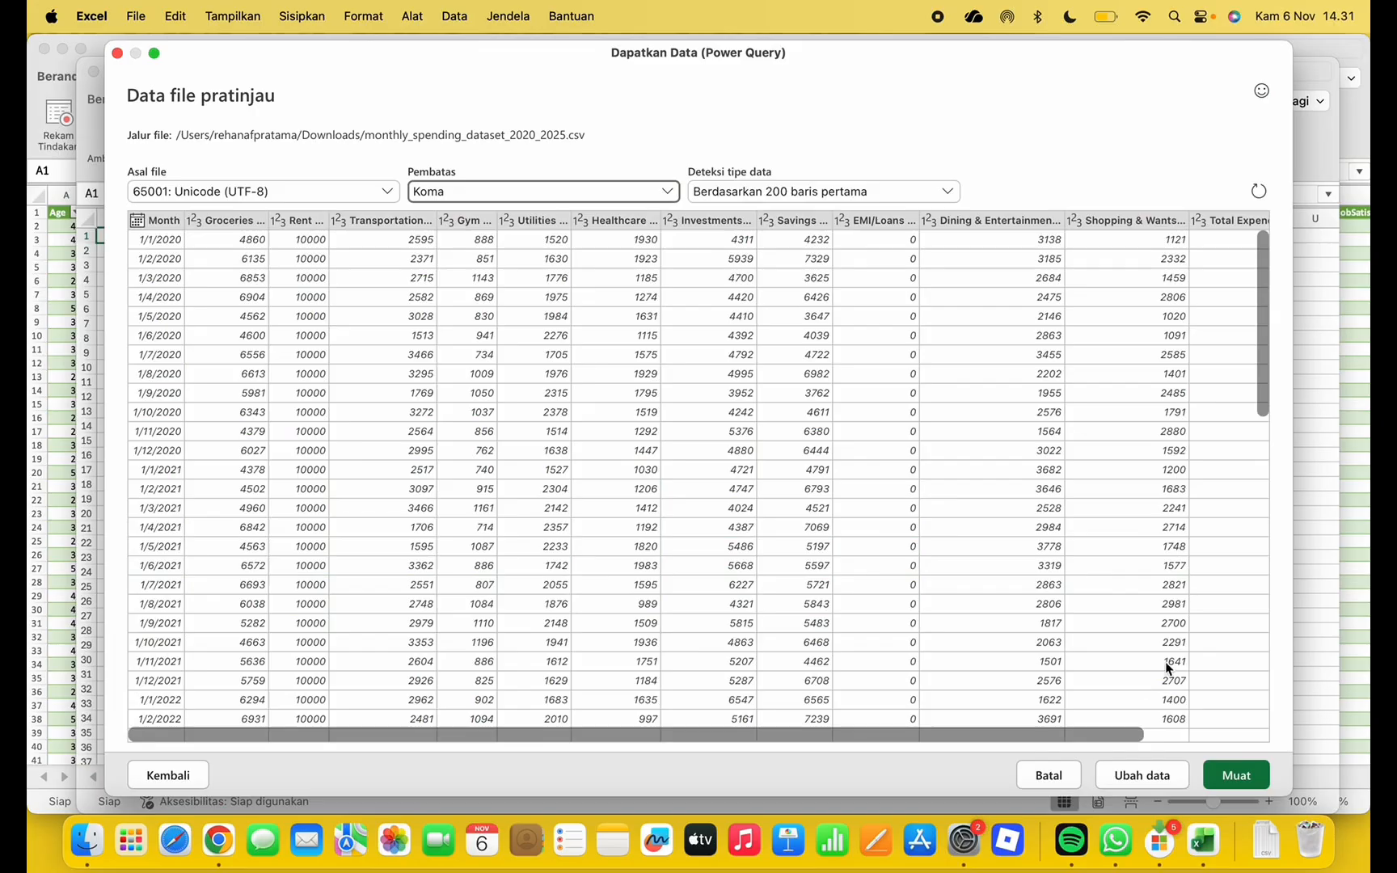
pyautogui.hotkey('ctrl', 'Up')
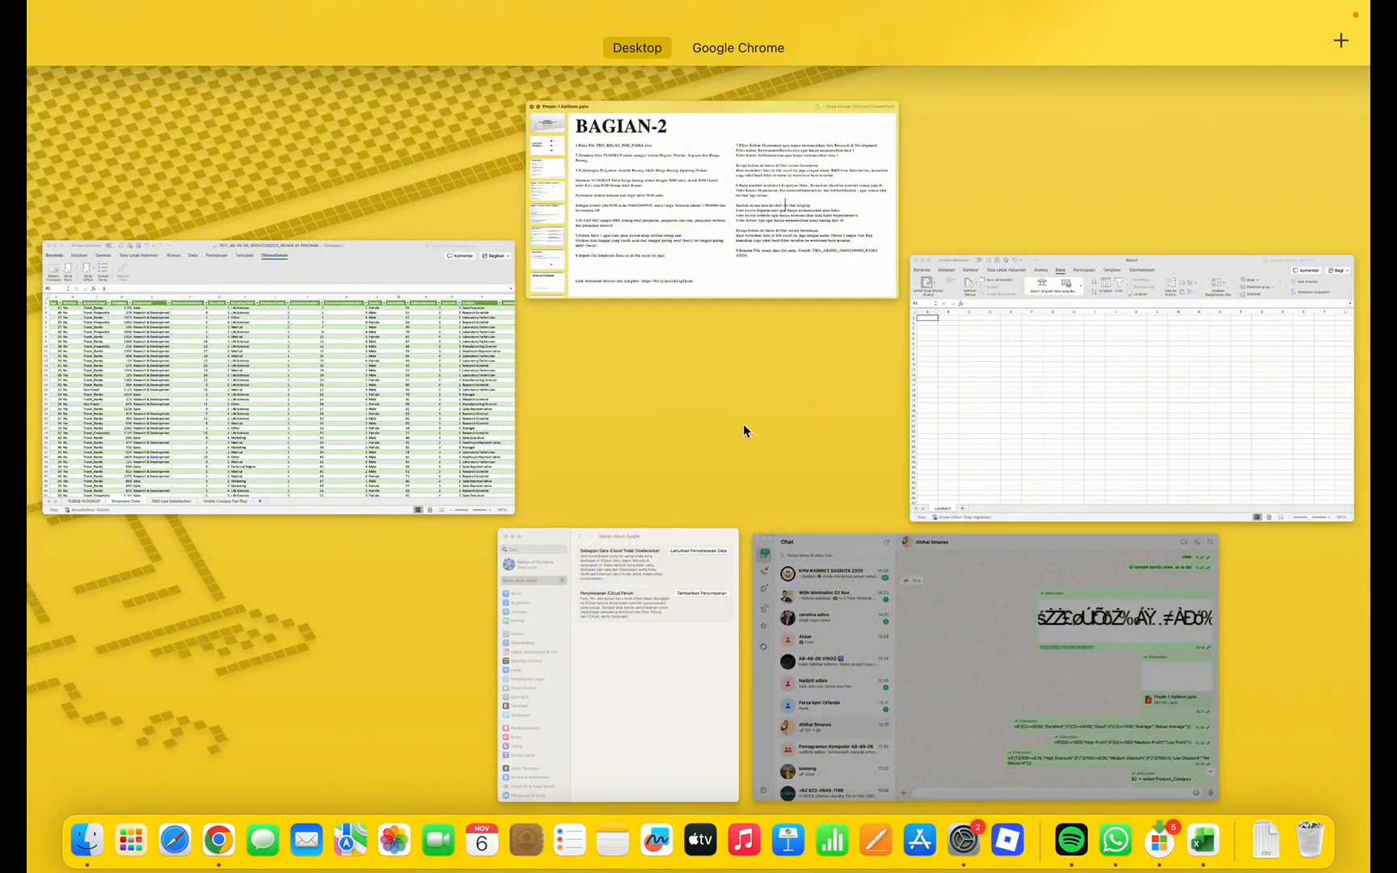
# Scroll through the Kaggle 'Data Pengeluaran Bulanan' dataset page, reading its description and CSV details
pyautogui.click(721, 77)
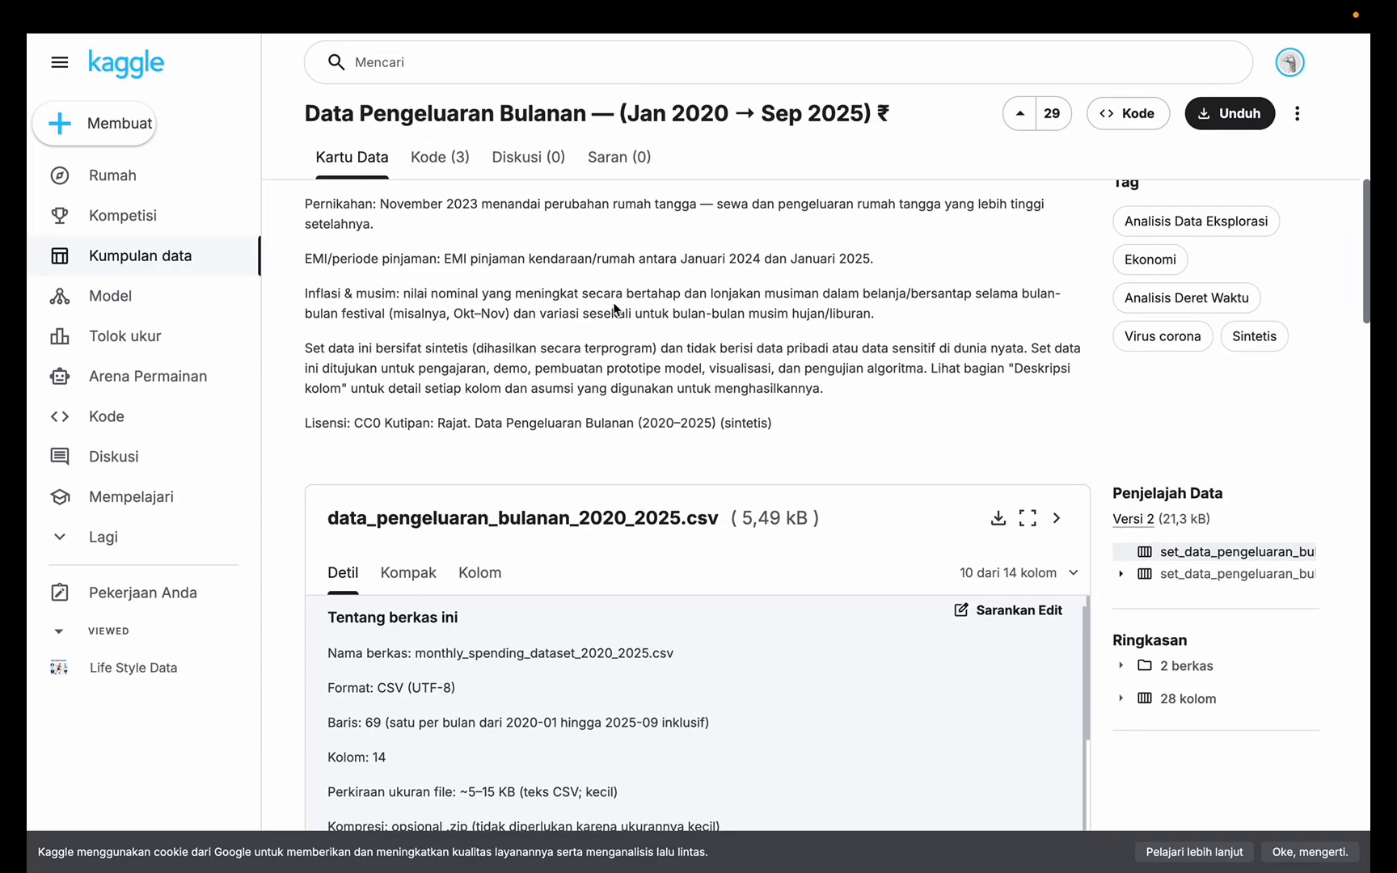
pyautogui.scroll(10, 637, 501)
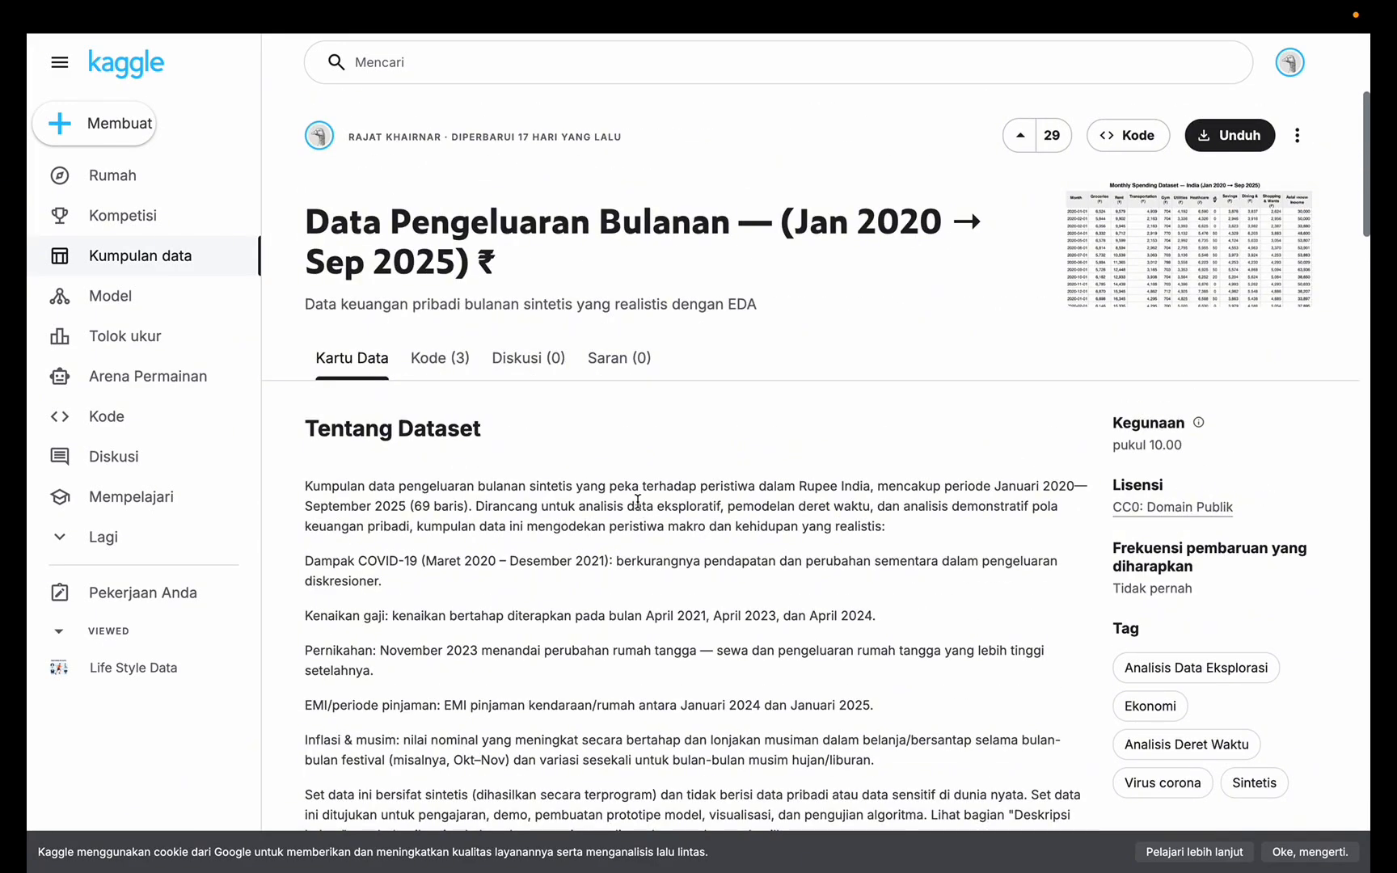
pyautogui.scroll(-4, 637, 501)
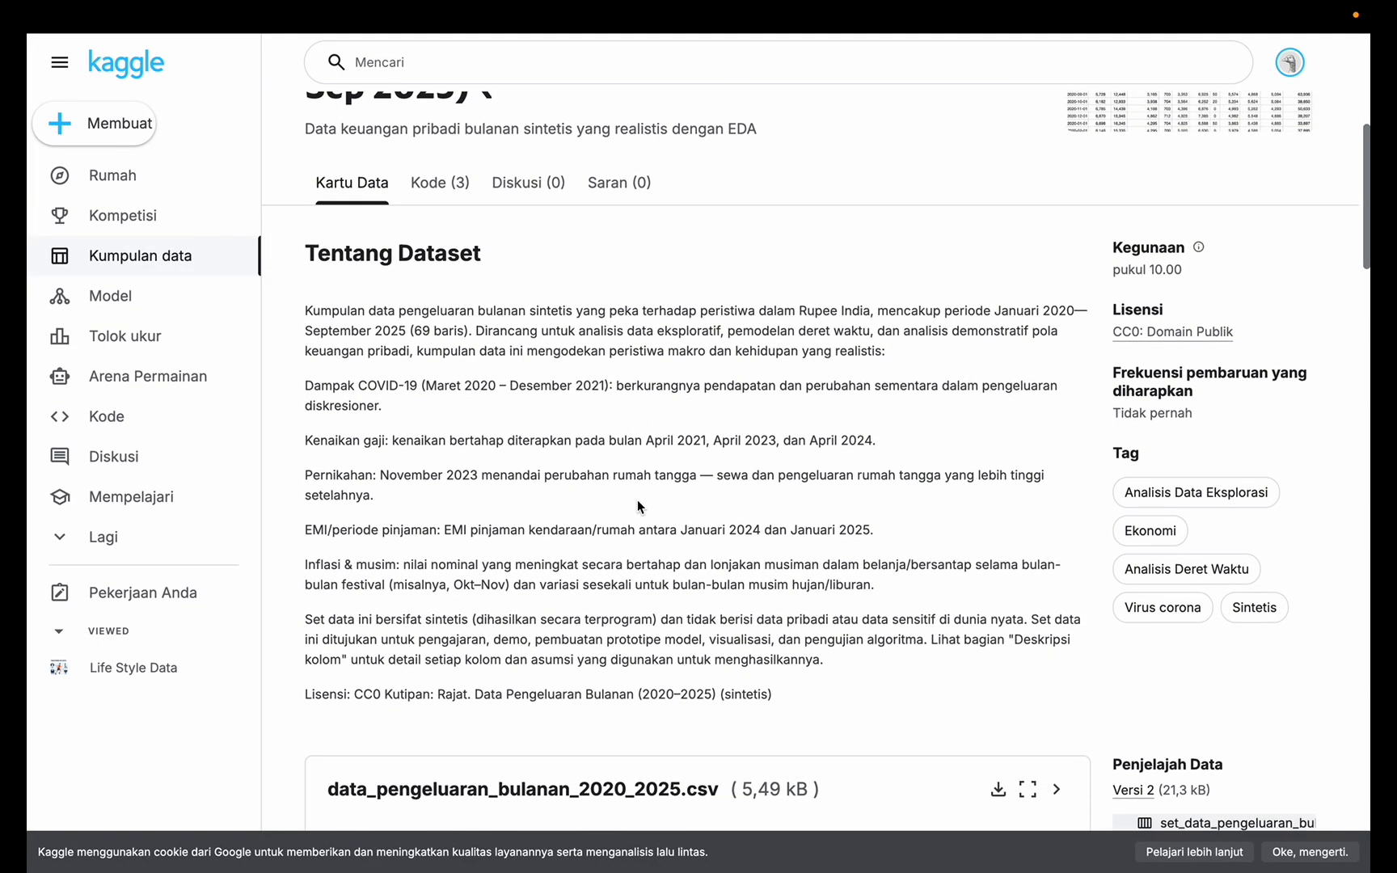
pyautogui.scroll(-2, 637, 504)
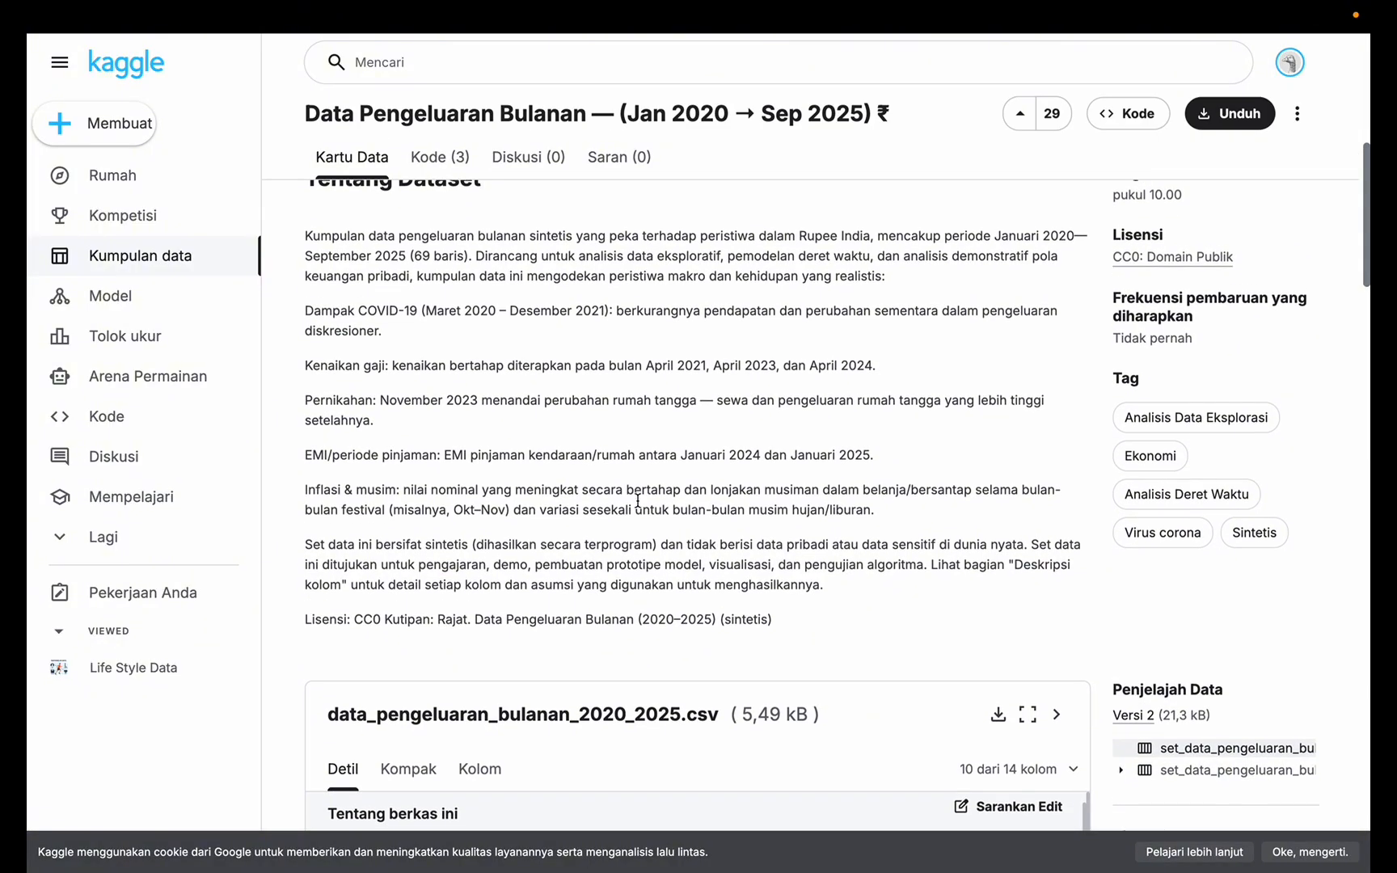
pyautogui.scroll(-1, 637, 501)
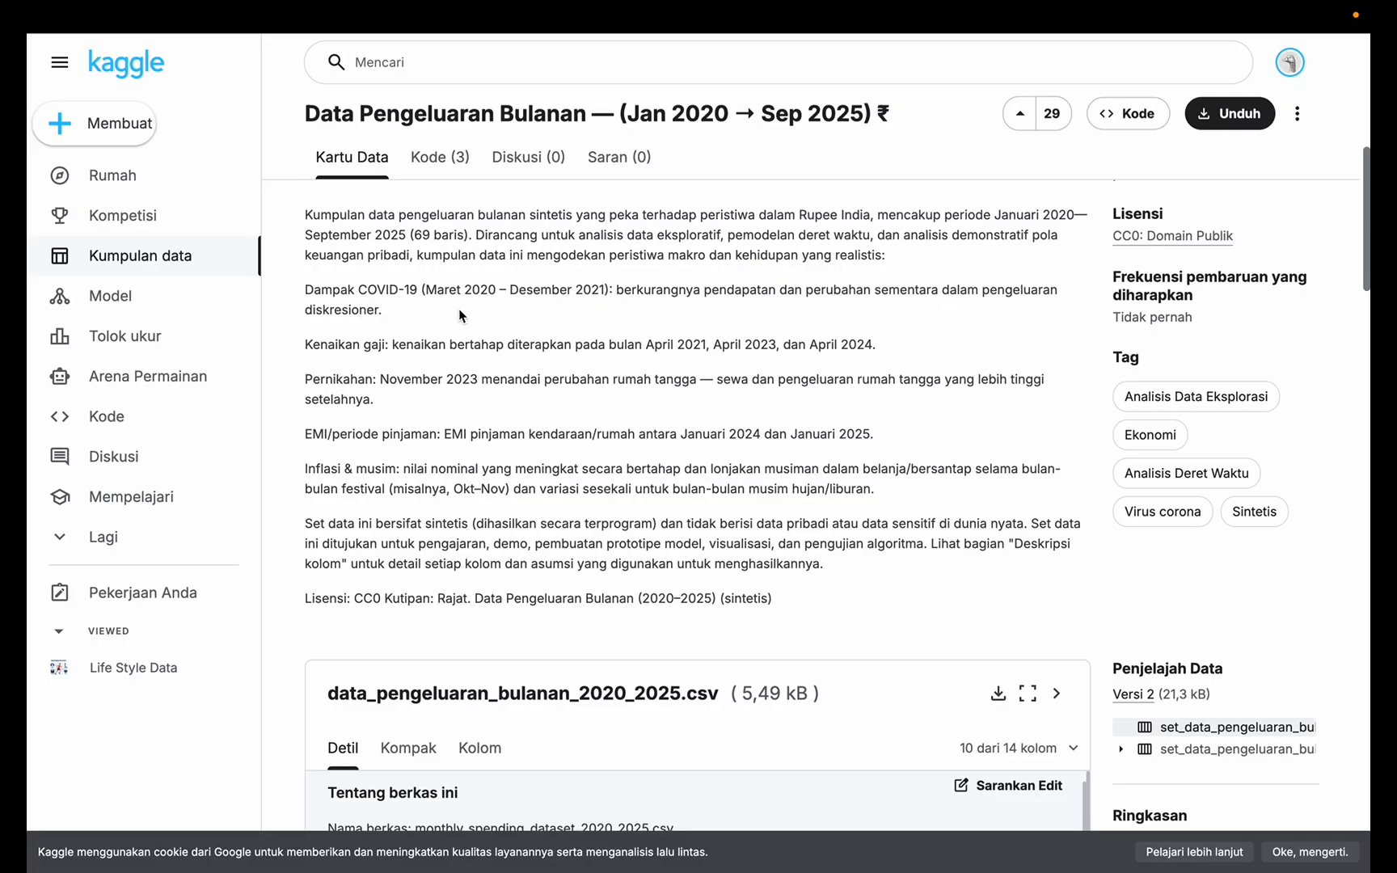
pyautogui.scroll(-1, 740, 307)
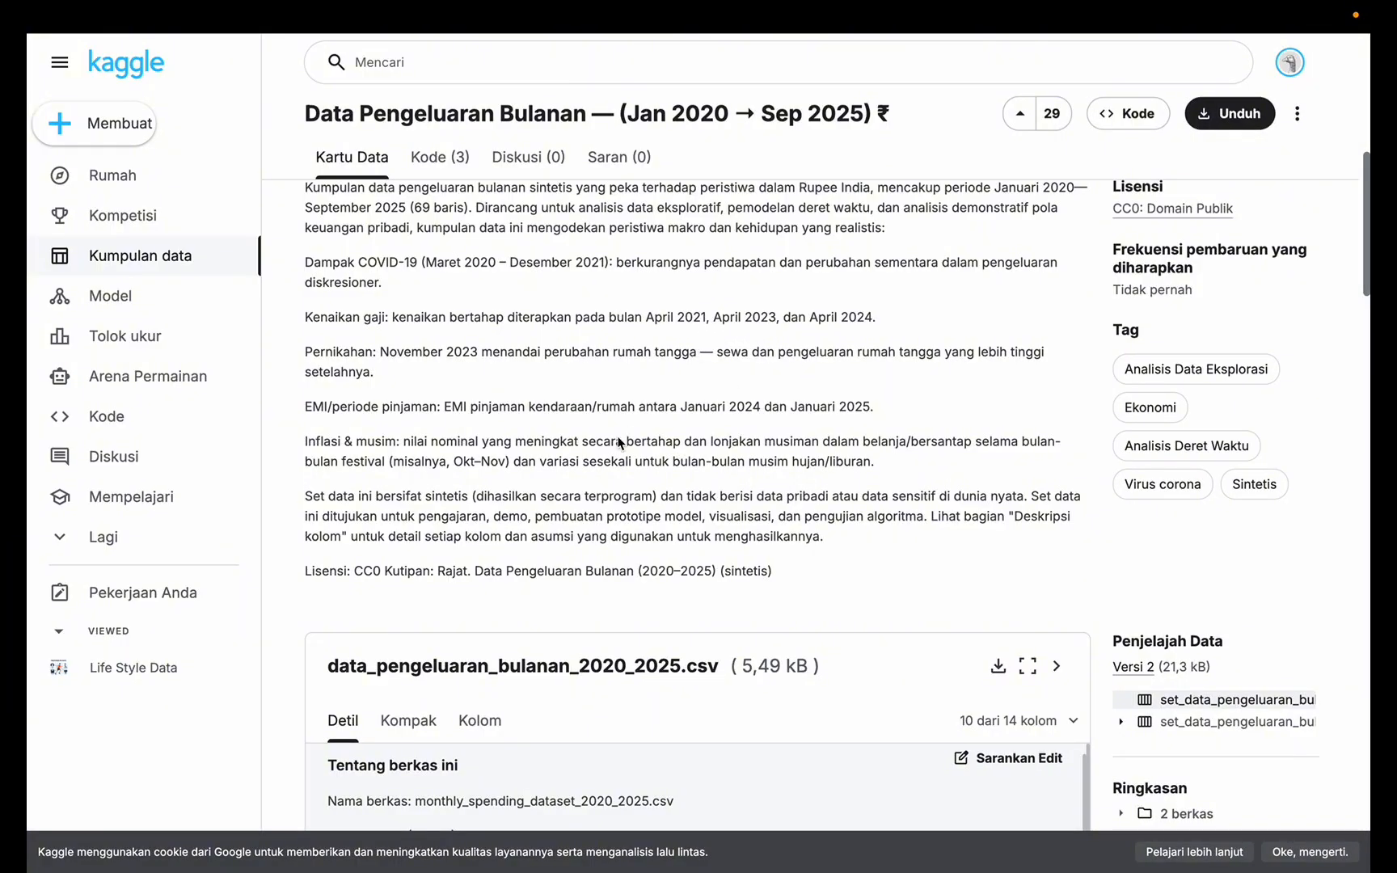
pyautogui.hotkey('ctrl', 'Up')
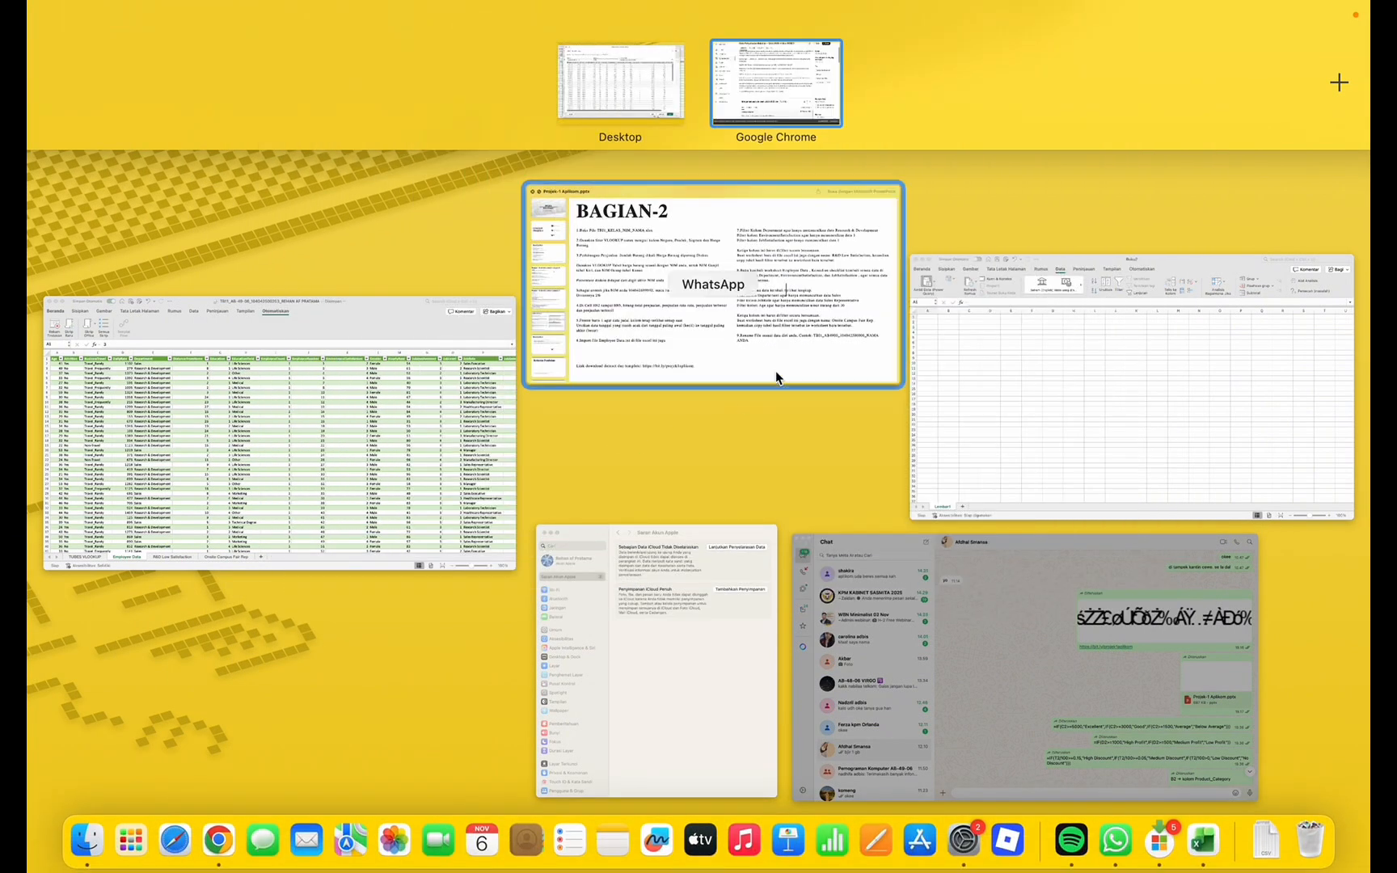
# Load the monthly spending CSV from the import preview into the Buku2 workbook
pyautogui.click(599, 77)
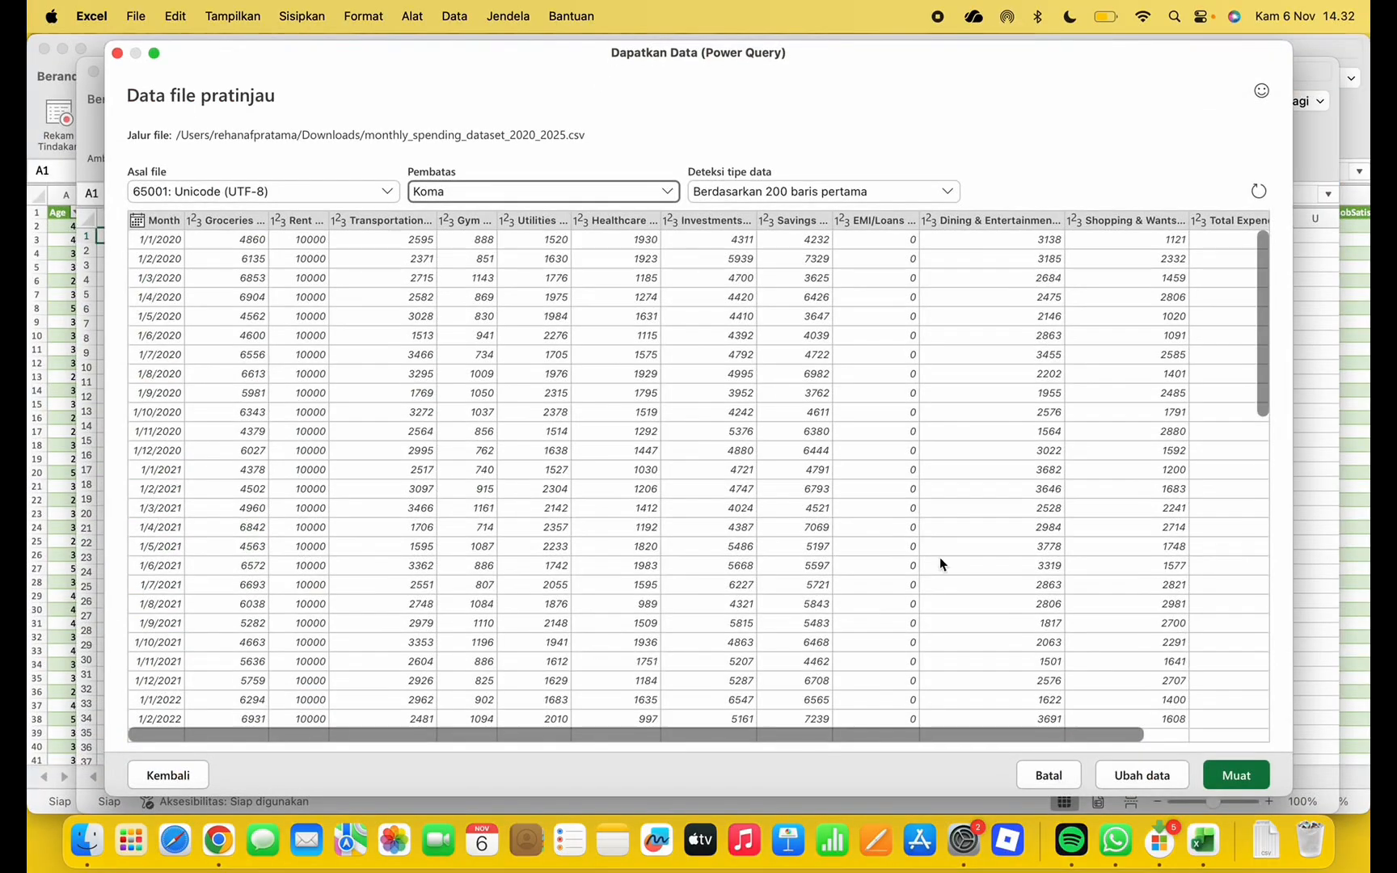
pyautogui.click(1235, 774)
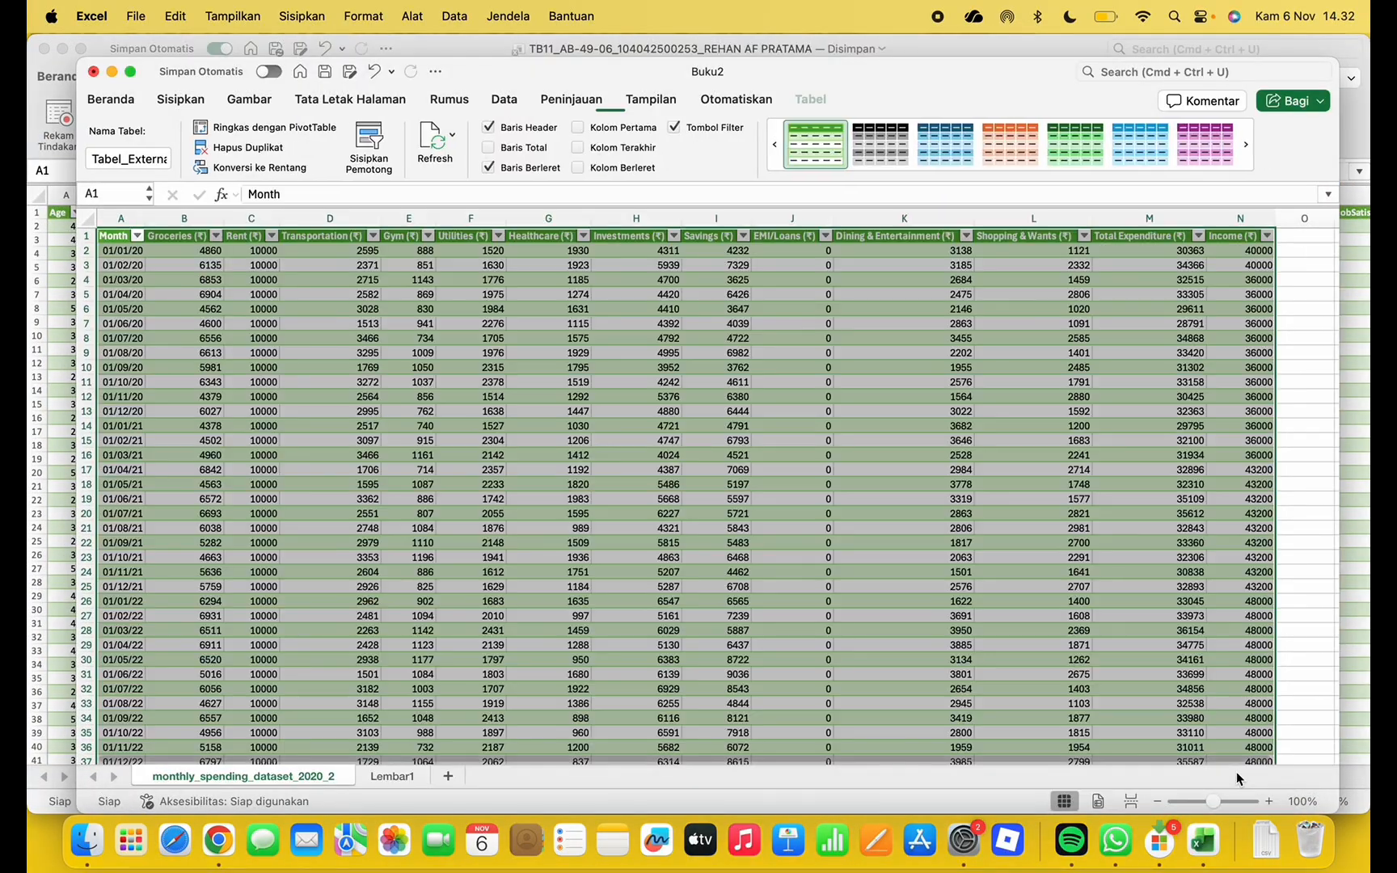
pyautogui.click(1304, 674)
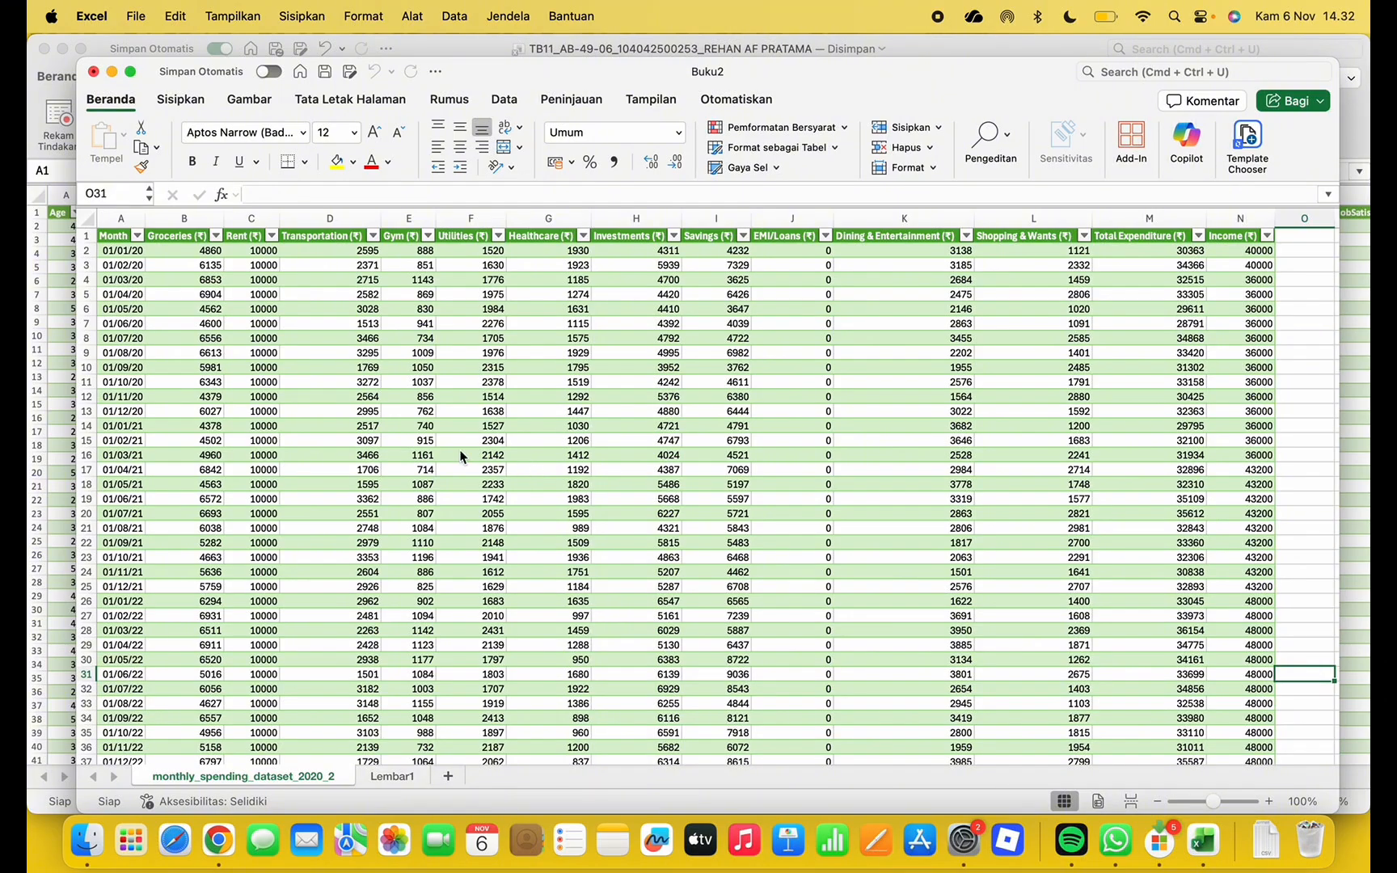
pyautogui.scroll(-15, 462, 455)
pyautogui.scroll(5, 422, 443)
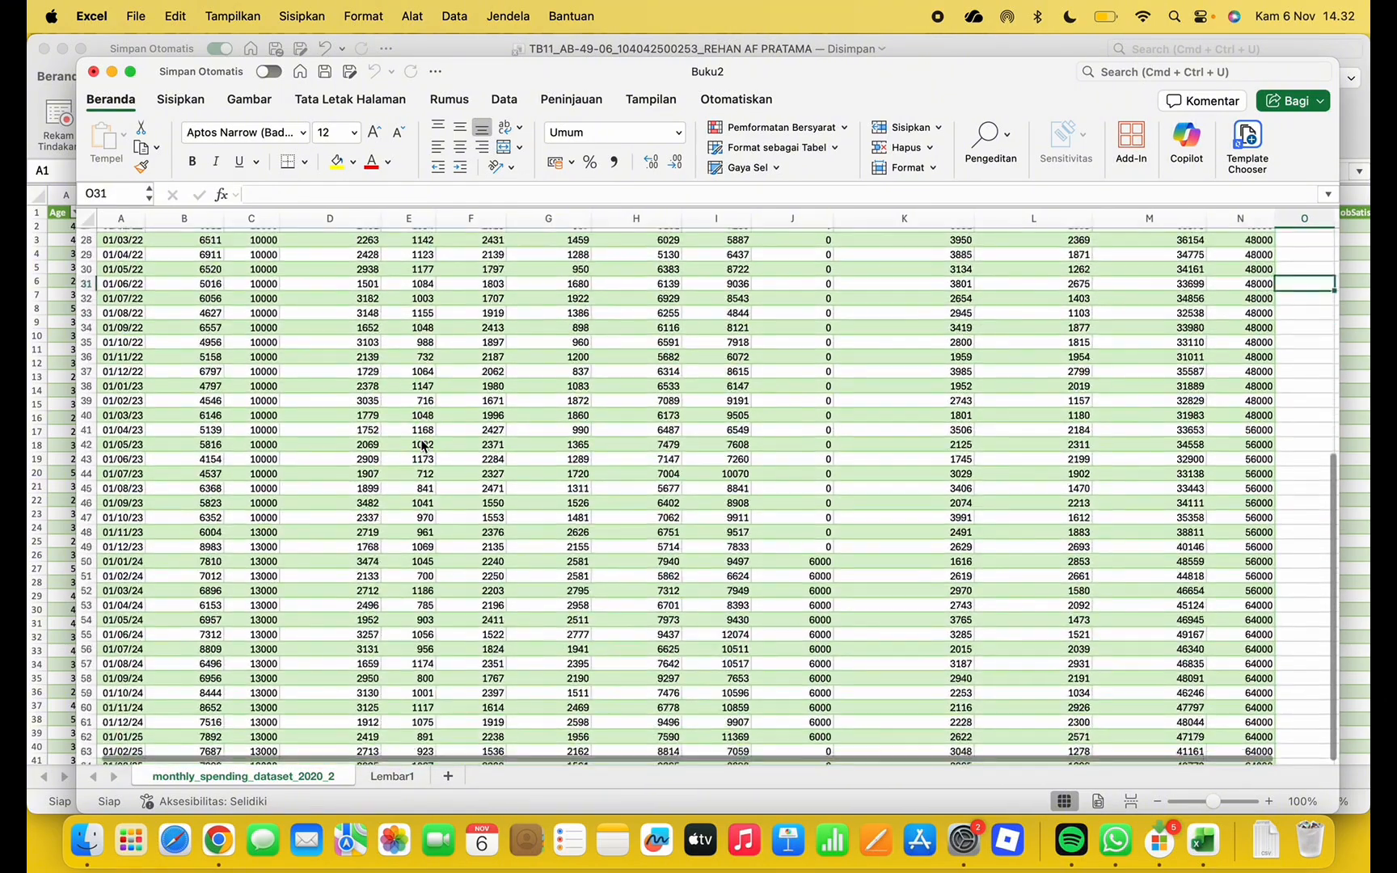
pyautogui.scroll(13, 422, 443)
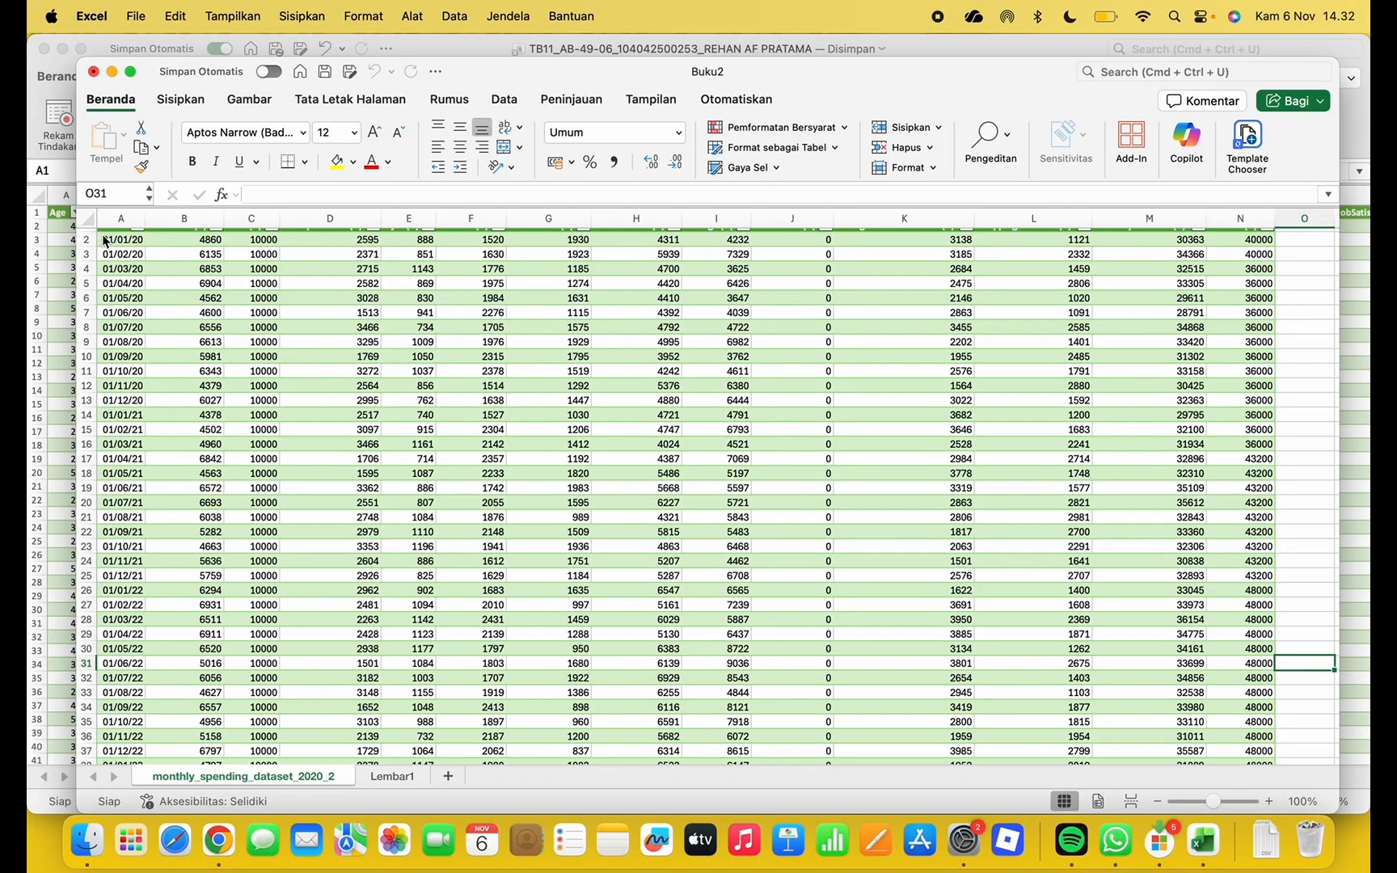
# Check the empty Lembar1 sheet, then select the monthly_spending_dataset_2020_2 data rows
pyautogui.click(406, 775)
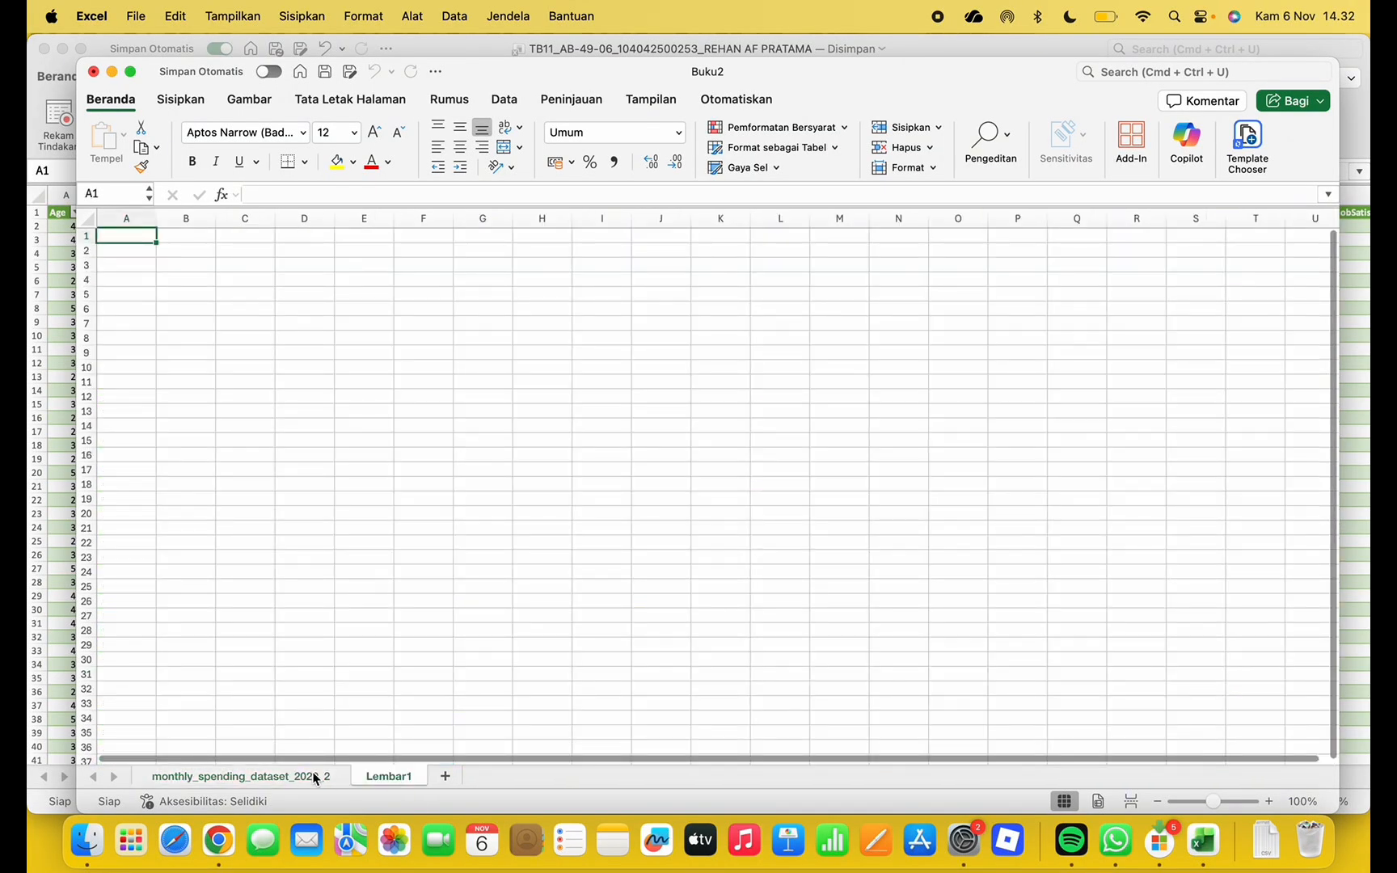
pyautogui.click(317, 778)
pyautogui.moveTo(99, 233); pyautogui.dragTo(1269, 744)
pyautogui.moveTo(788, 872); pyautogui.dragTo(926, 537)
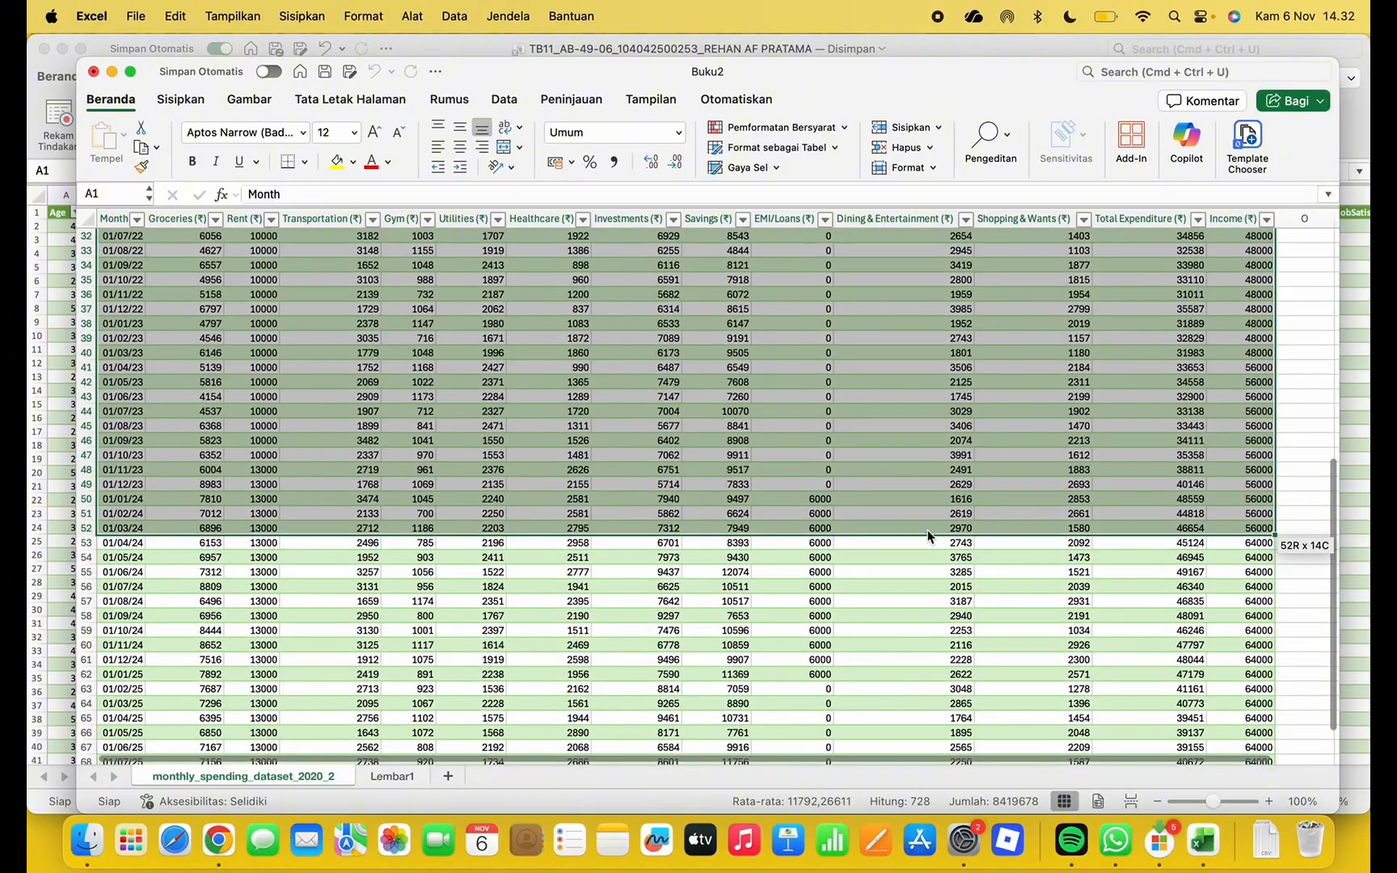
pyautogui.click(1295, 452)
pyautogui.scroll(5, 623, 396)
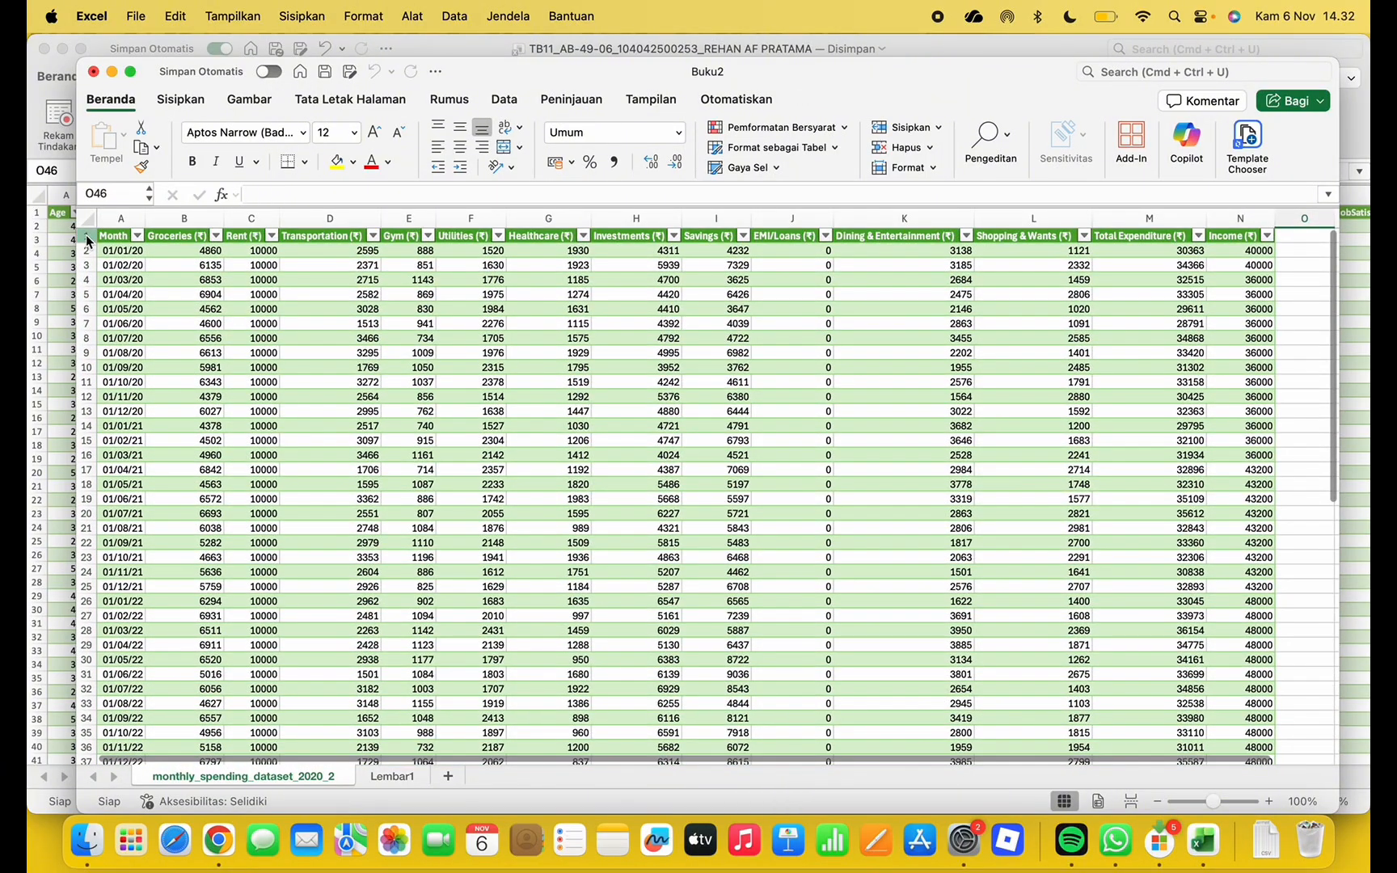
pyautogui.moveTo(87, 234); pyautogui.dragTo(727, 711)
# Read the BAGIAN-3 task slide in WhatsApp's Projek-1 Aplikom.pptx preview
pyautogui.hotkey('ctrl', 'Up')
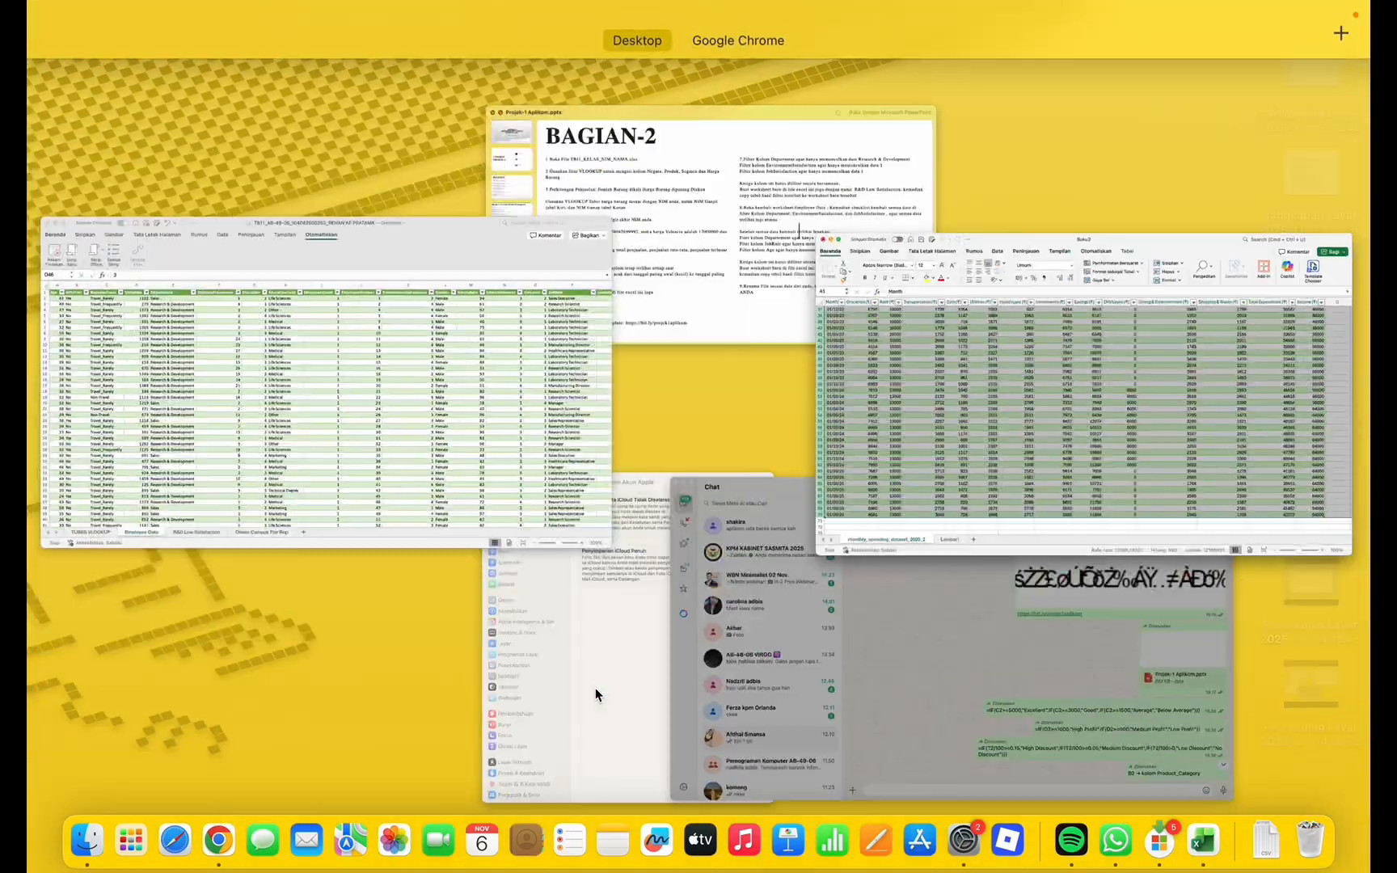
pyautogui.click(627, 246)
pyautogui.scroll(-10, 855, 506)
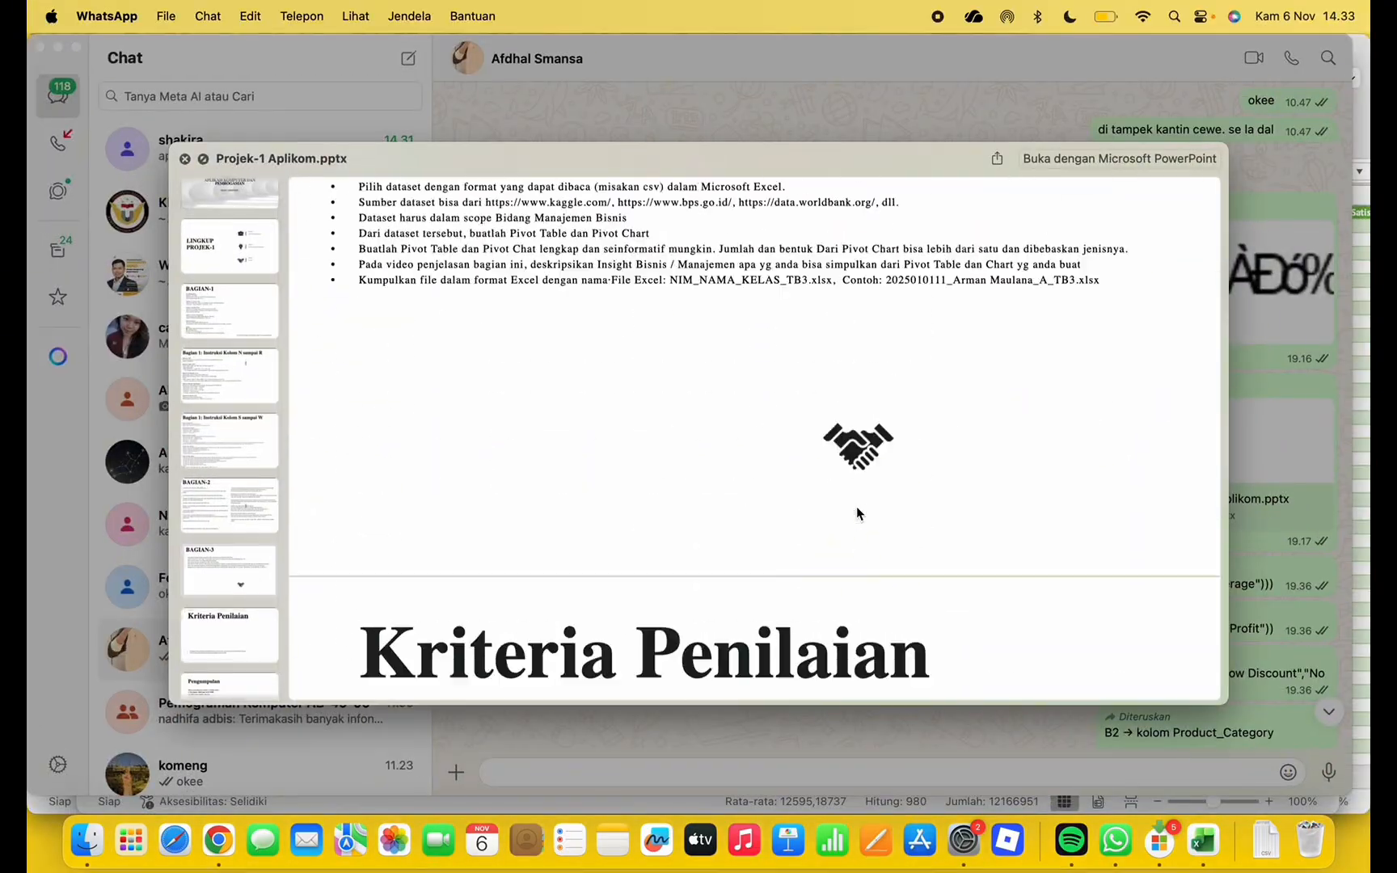
pyautogui.scroll(5, 856, 506)
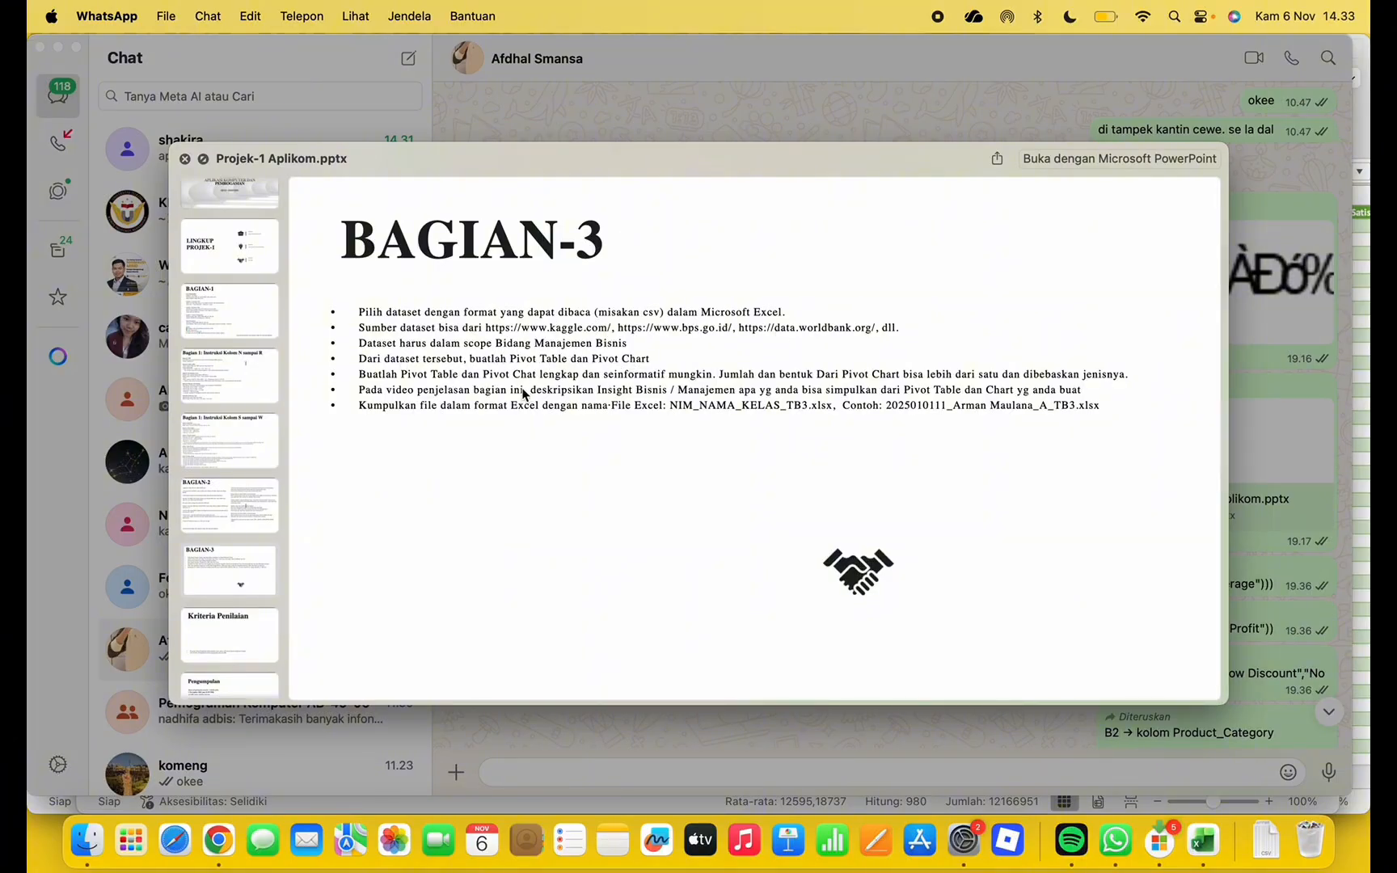
pyautogui.hotkey('ctrl', 'Up')
# Bring the TB11 employee data workbook forward and browse its ribbon tabs
pyautogui.click(528, 335)
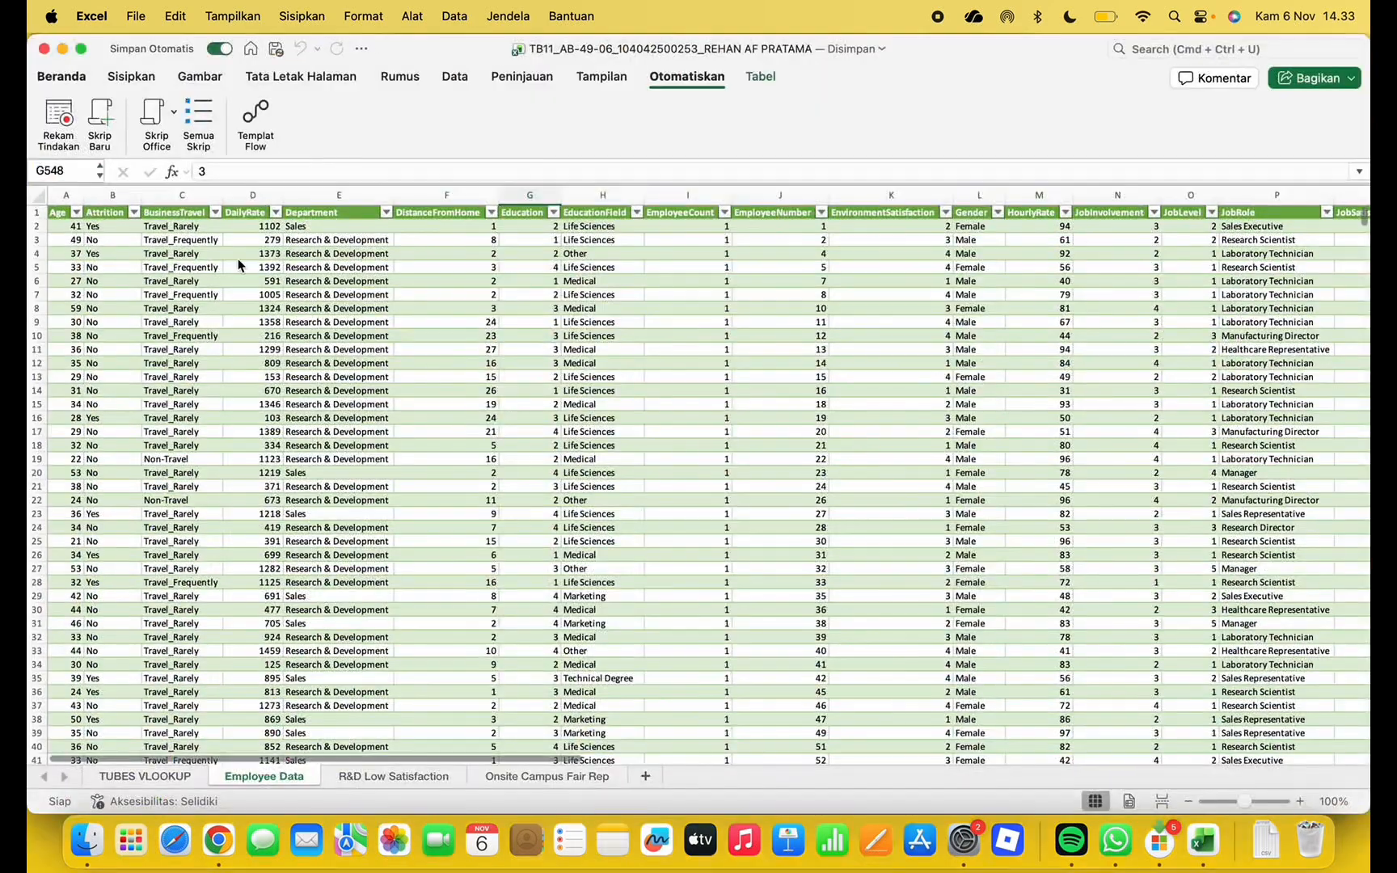
pyautogui.click(356, 78)
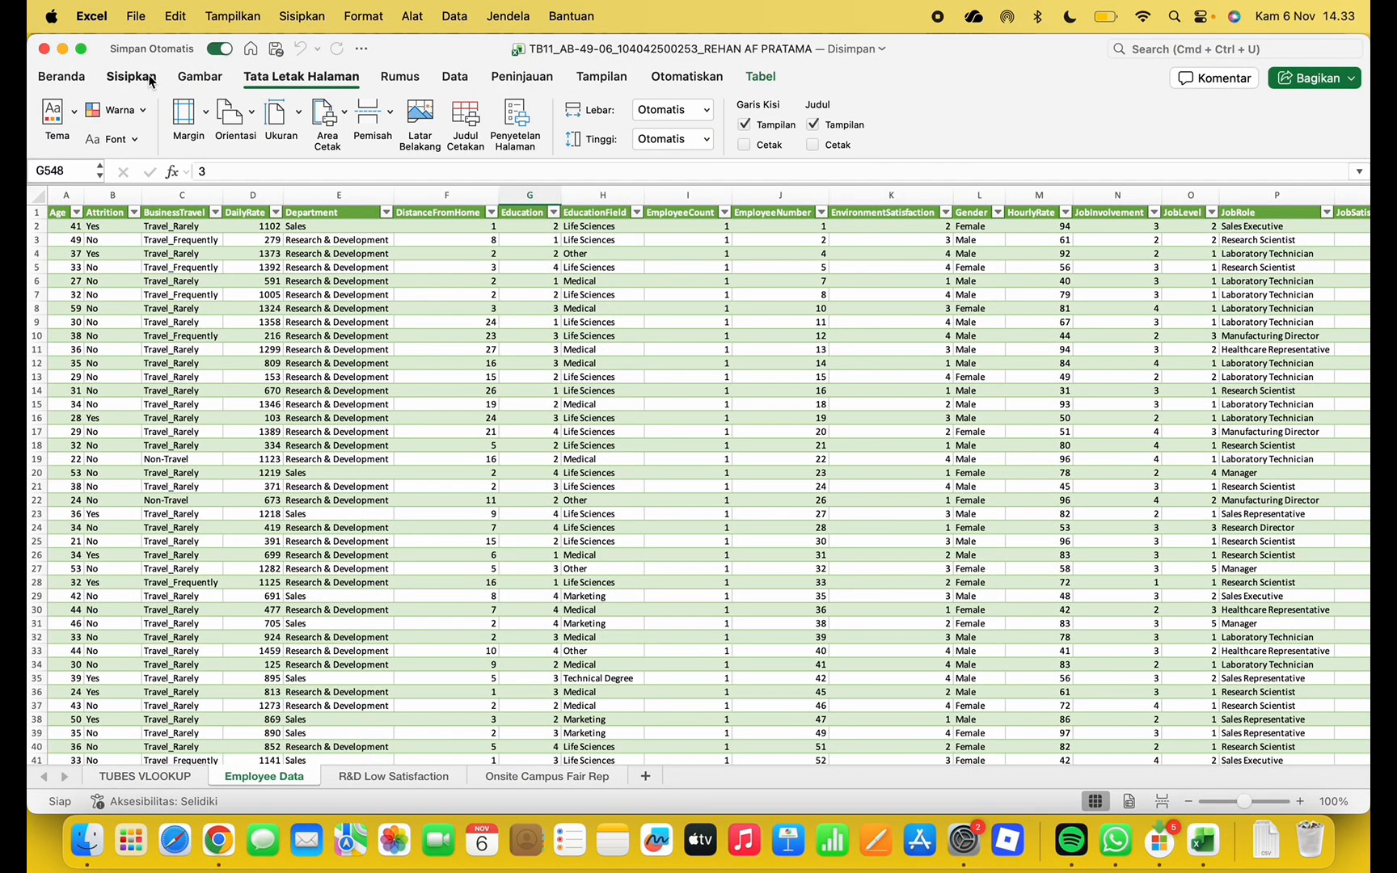
pyautogui.click(452, 81)
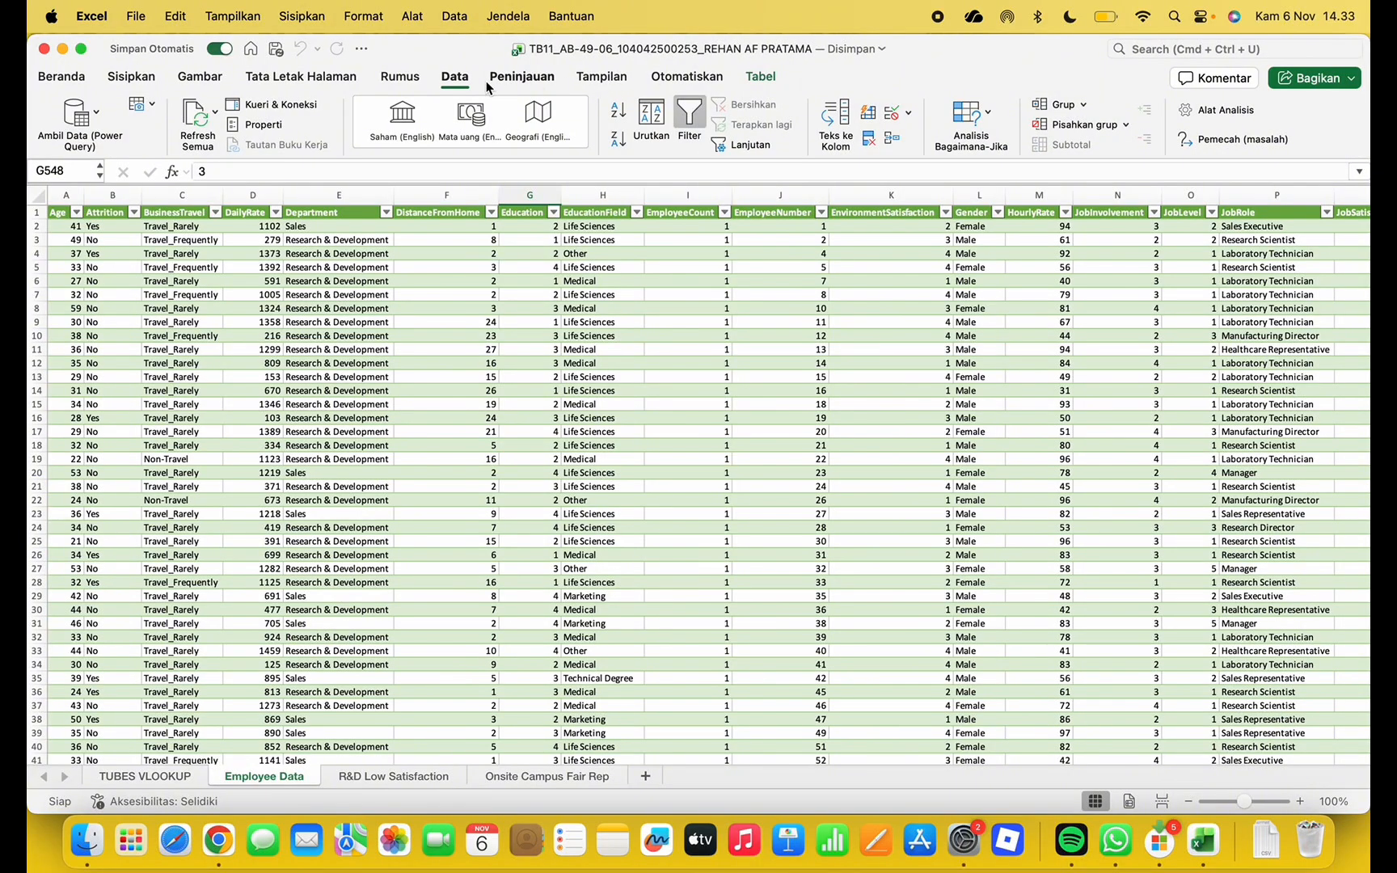
pyautogui.click(400, 76)
pyautogui.click(331, 78)
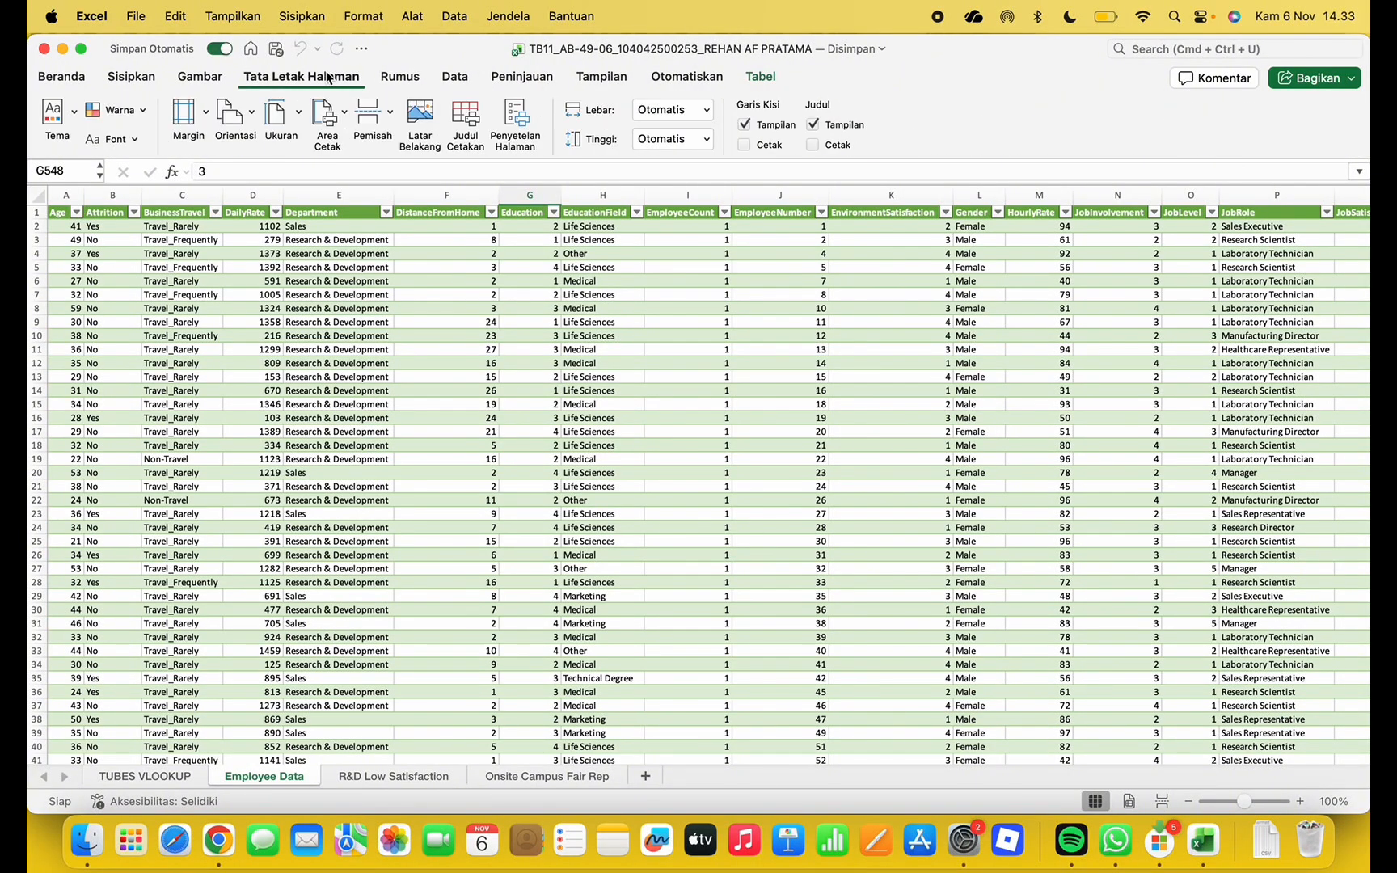
# Start a PivotTable from the employee data, then cancel it
pyautogui.click(129, 77)
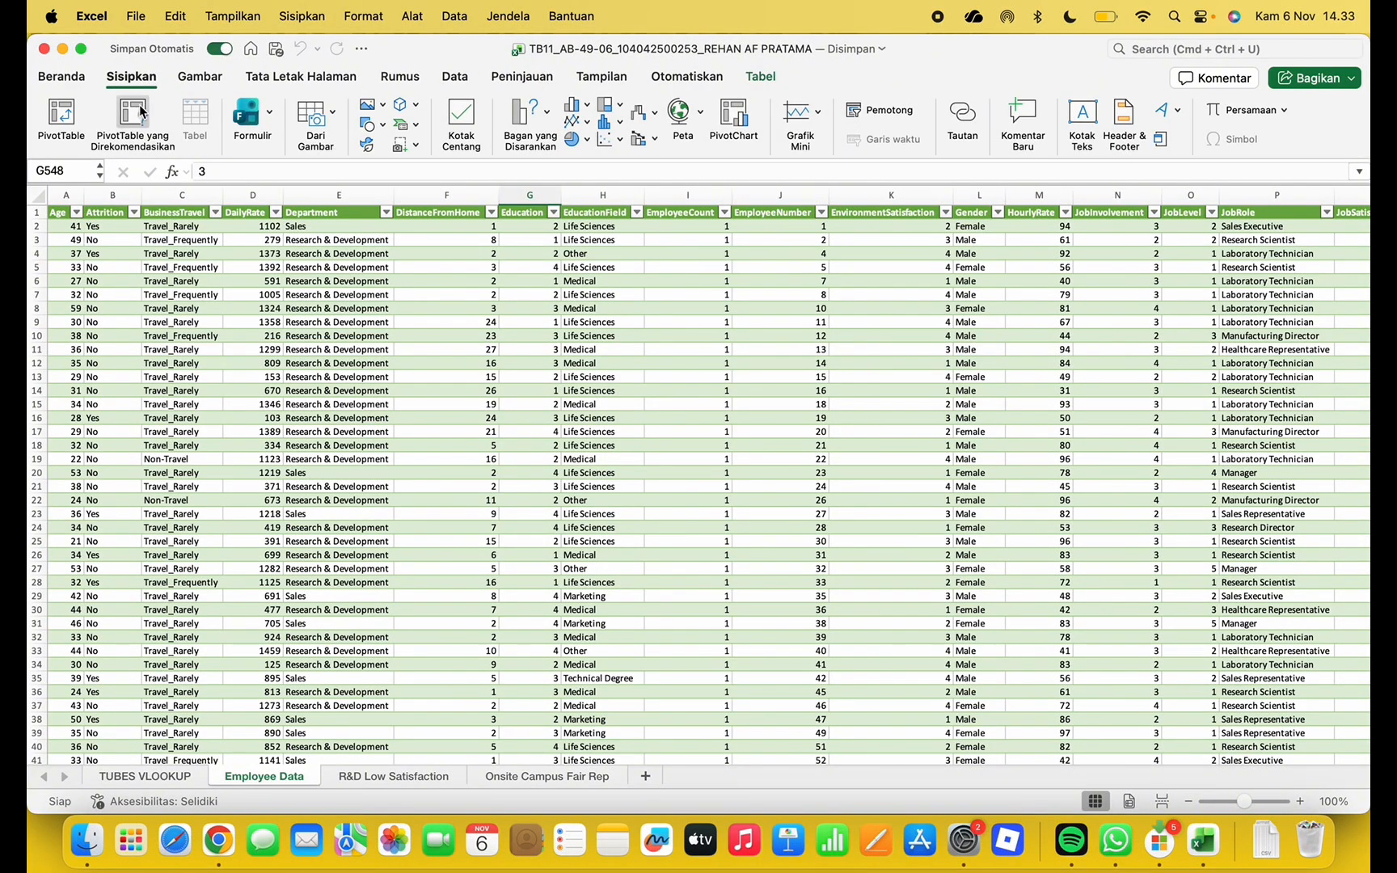
pyautogui.click(71, 129)
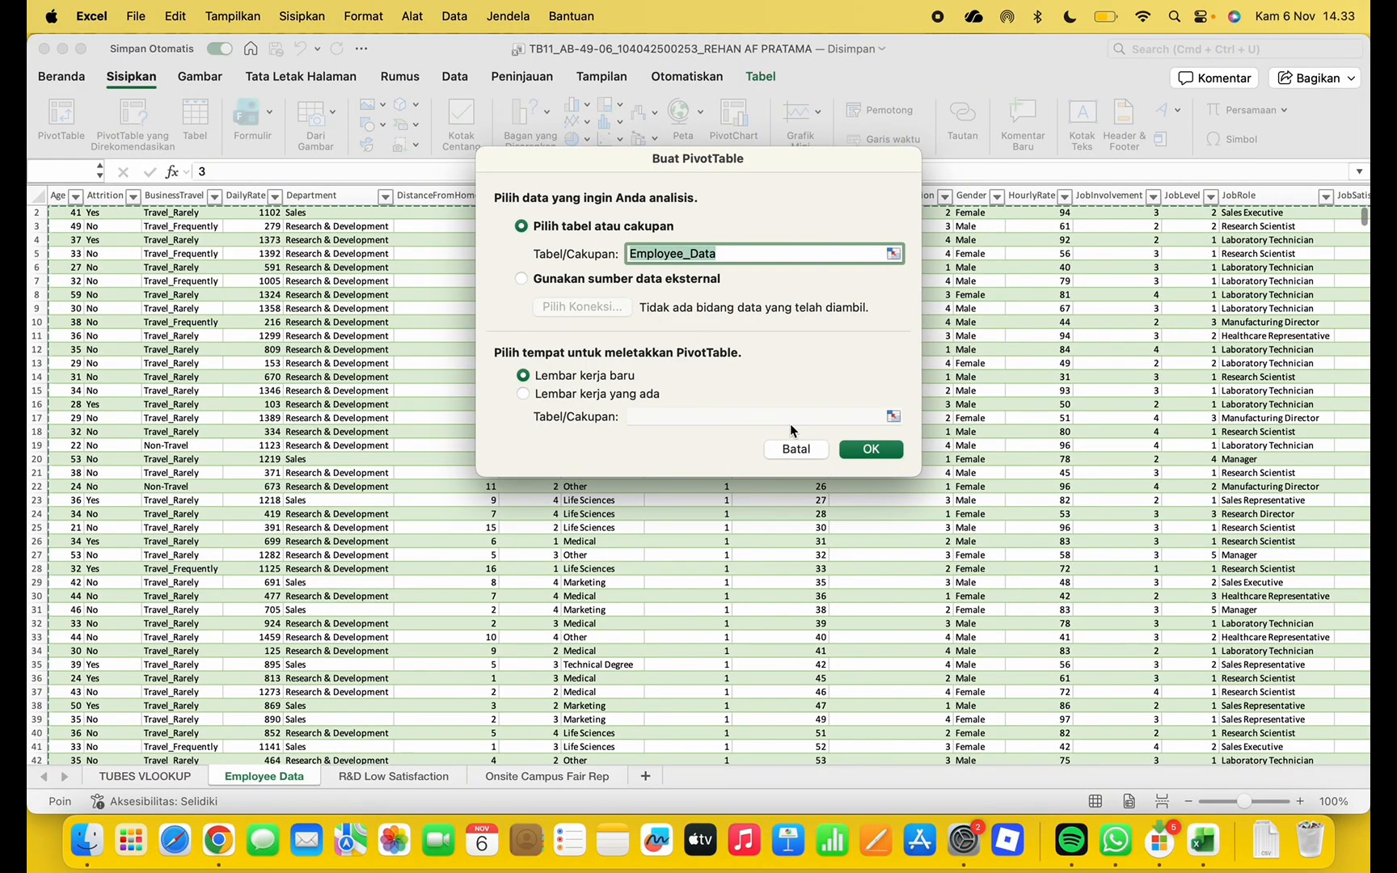
pyautogui.click(795, 448)
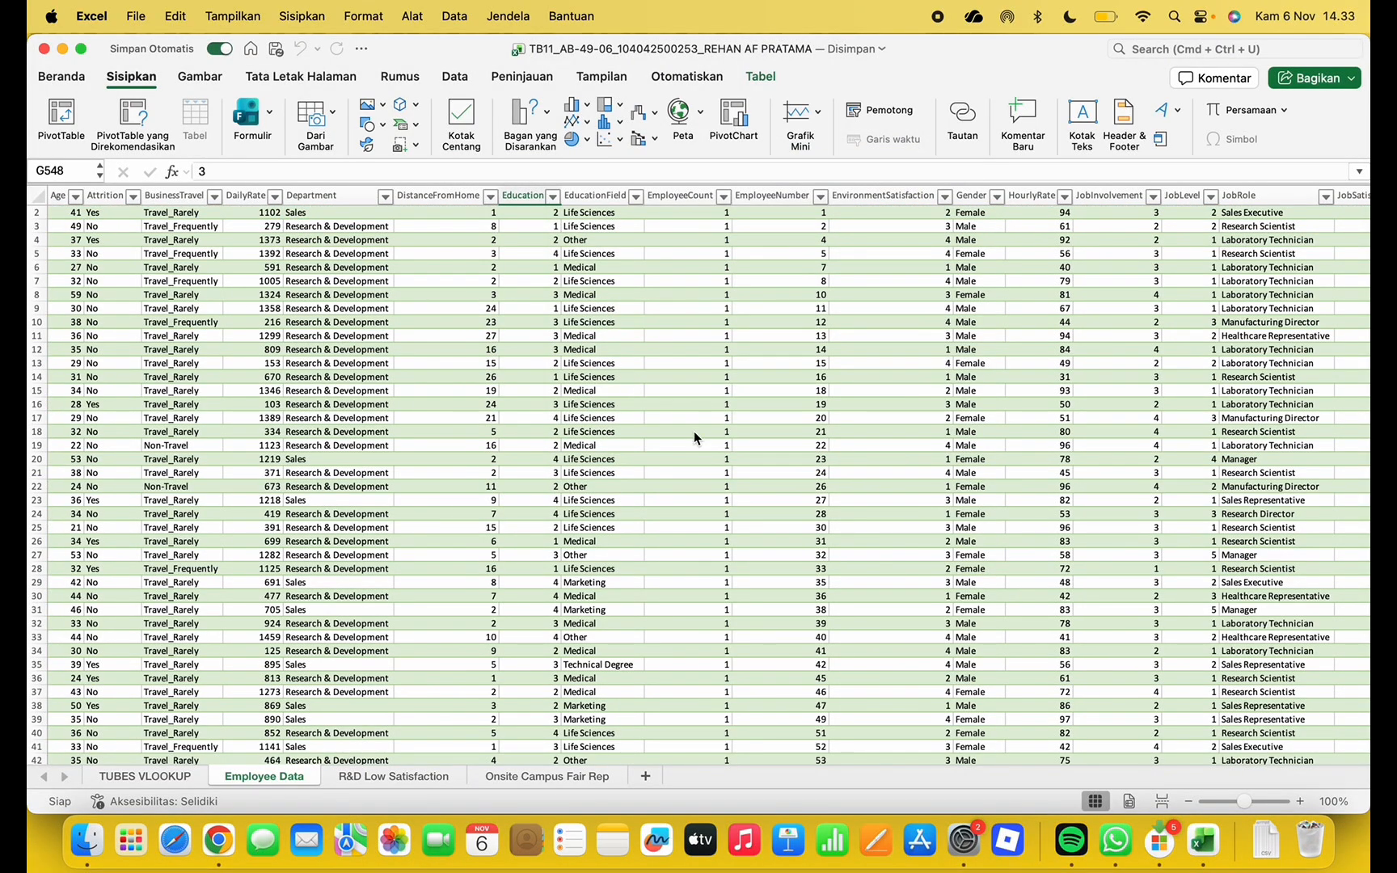
pyautogui.scroll(-9, 694, 431)
pyautogui.hotkey('ctrl', 'Up')
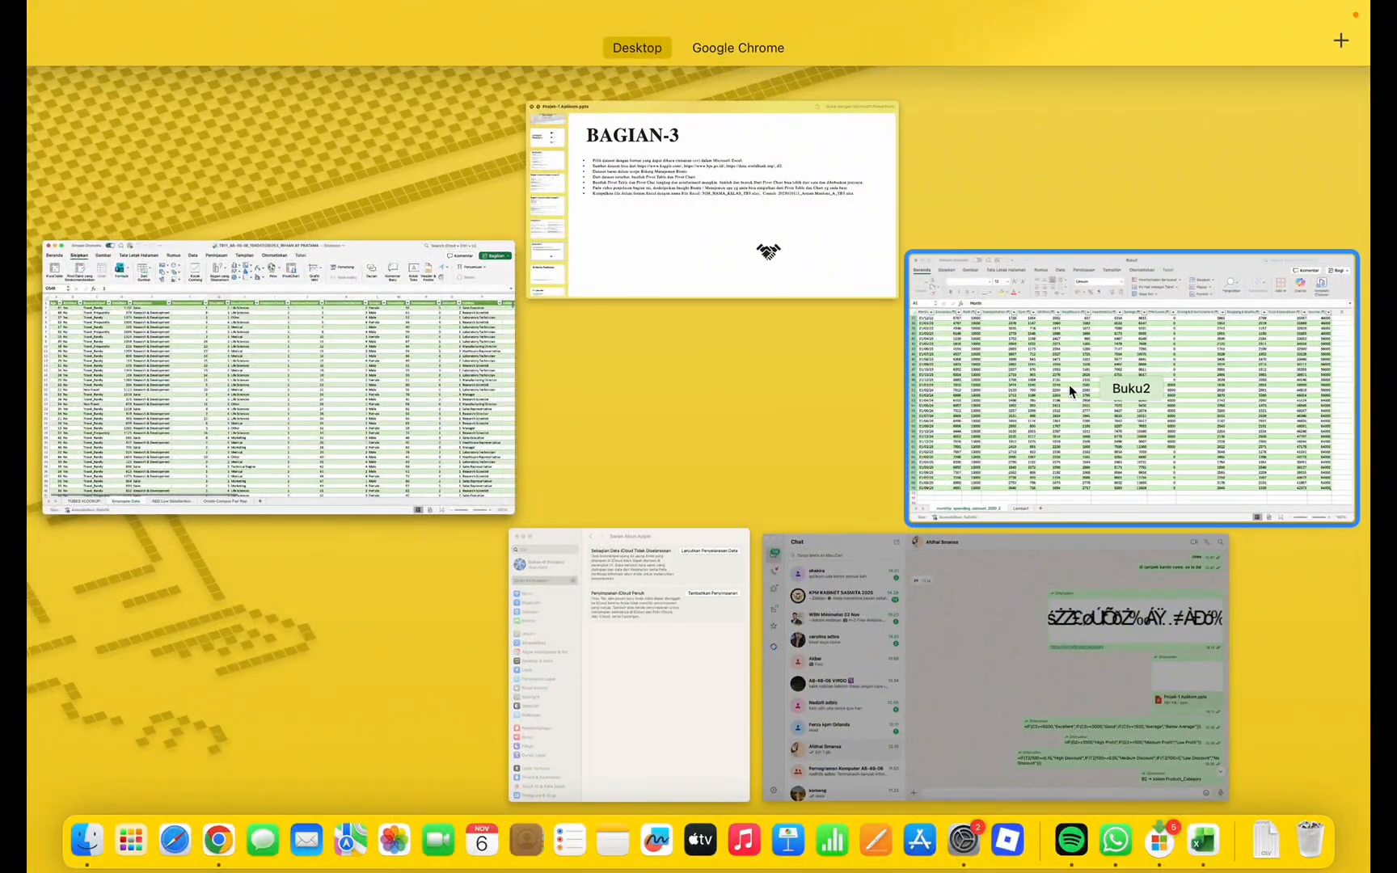
# In Buku2, insert a PivotTable from the spending data on a new sheet
pyautogui.click(1069, 384)
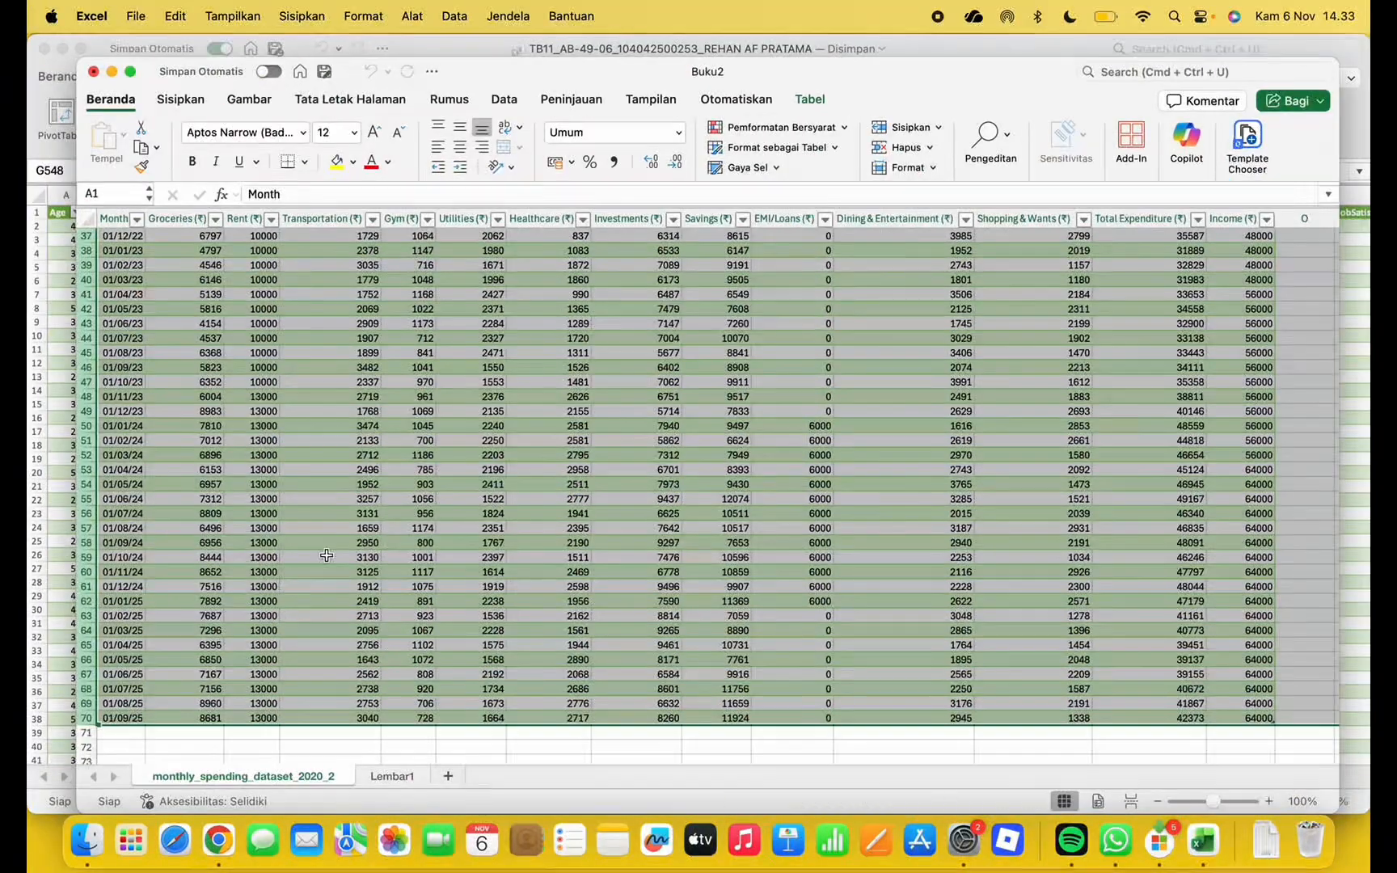
pyautogui.click(244, 99)
pyautogui.click(191, 101)
pyautogui.click(111, 139)
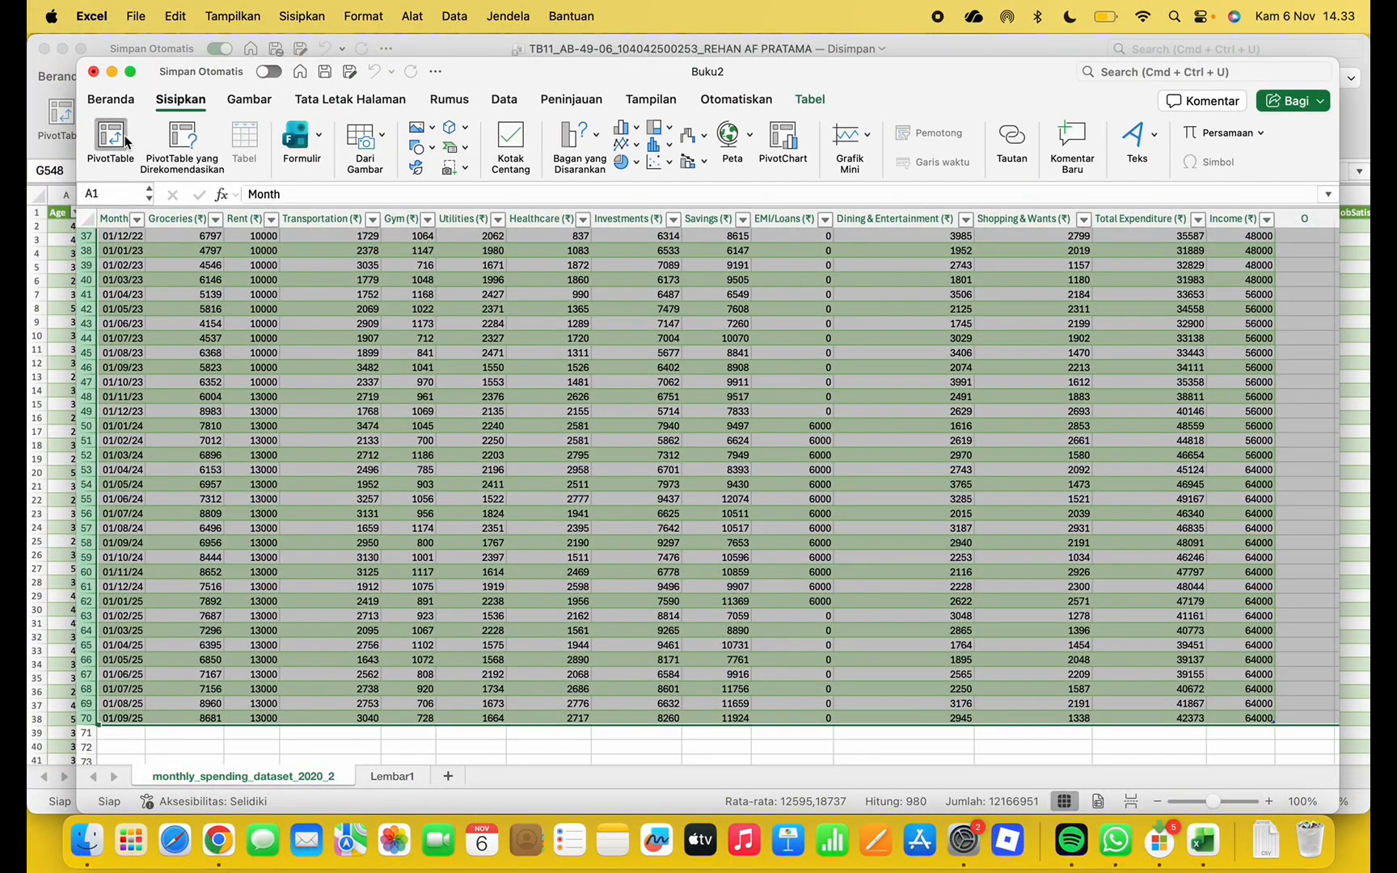
pyautogui.click(872, 450)
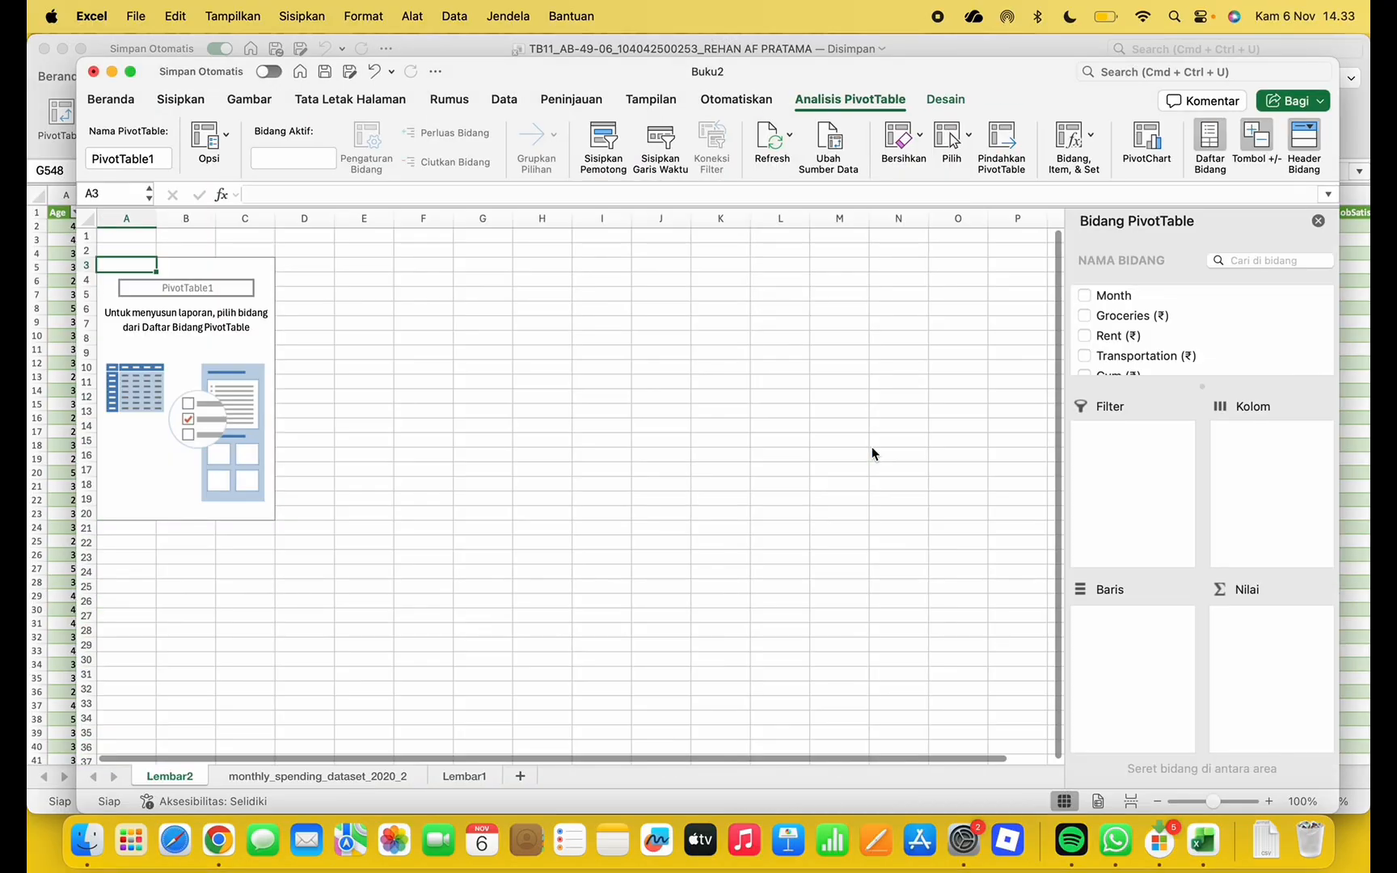
# Add Month, Groceries, Rent, Transportation, Gym, Utilities and Healthcare to the PivotTable
pyautogui.click(1085, 295)
pyautogui.click(1085, 315)
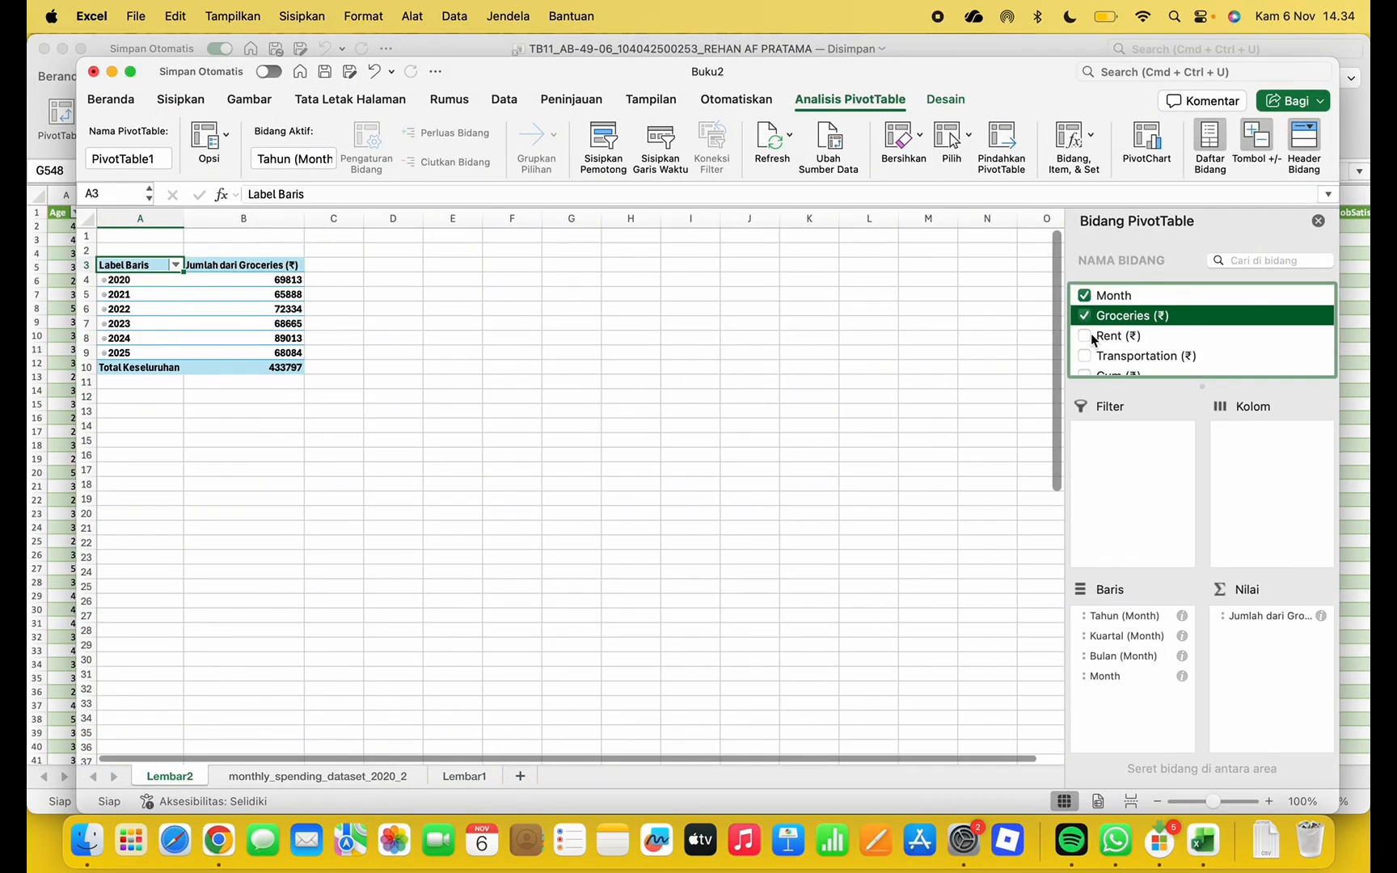
pyautogui.click(1084, 336)
pyautogui.scroll(-2, 1094, 339)
pyautogui.click(1085, 303)
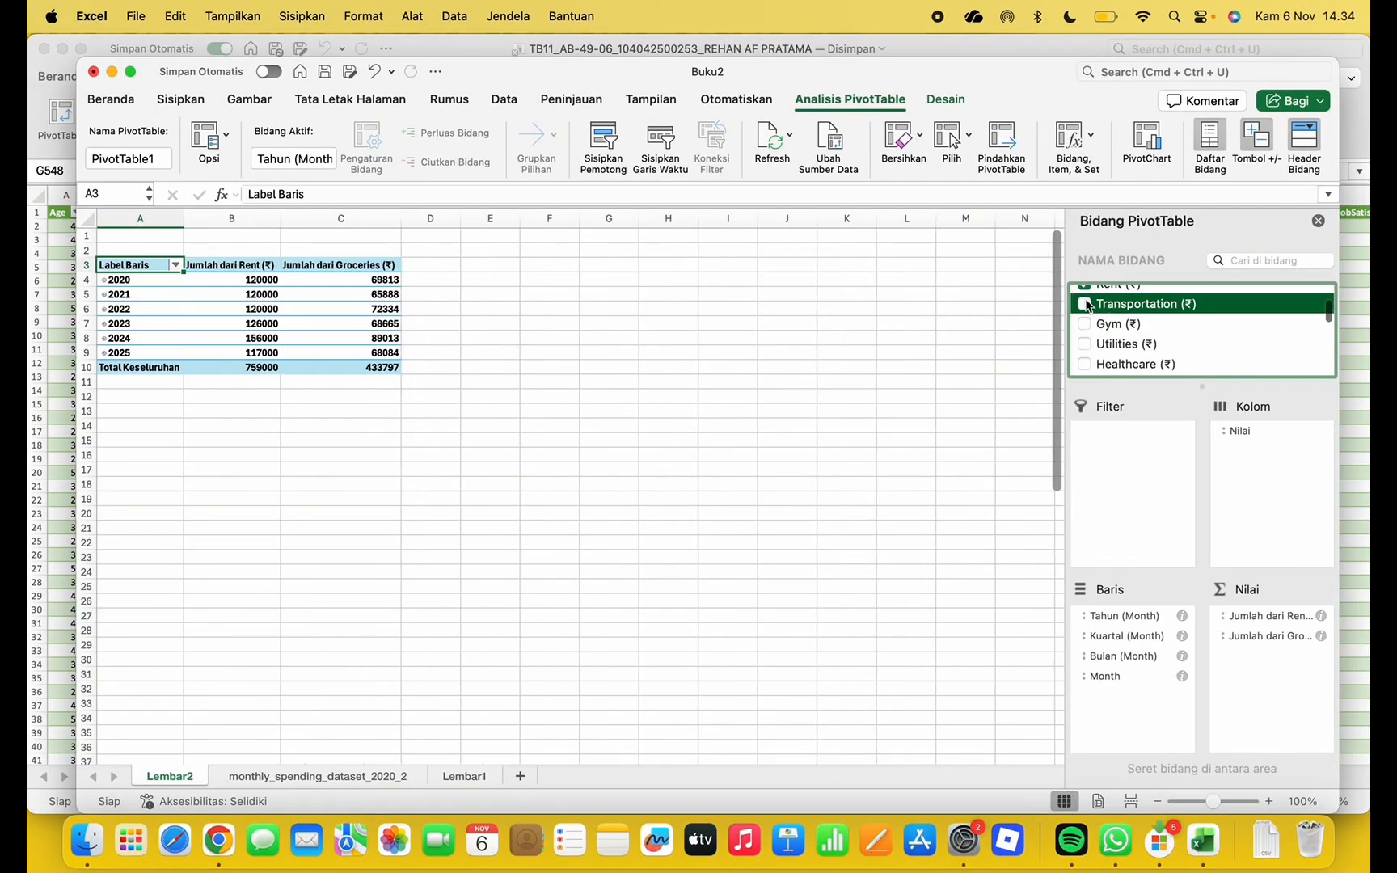
pyautogui.click(1084, 323)
pyautogui.click(1084, 344)
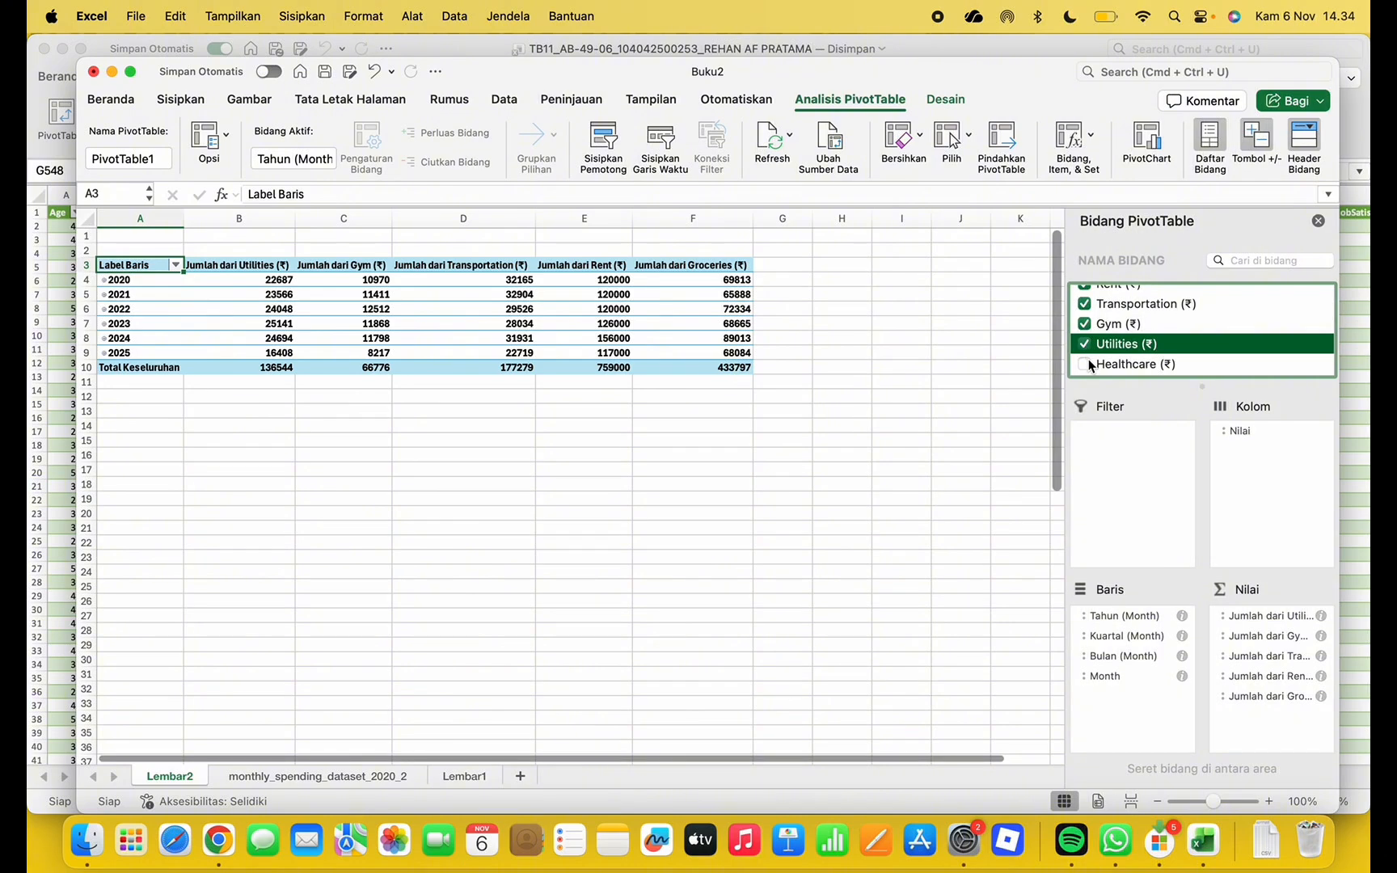
pyautogui.click(1085, 364)
pyautogui.scroll(3, 1089, 347)
# Add Investments, Savings, EMI/Loans, Dining & Entertainment, Shopping & Wants, Total Expenditure and Income, then close the field list
pyautogui.click(1085, 297)
pyautogui.click(1086, 317)
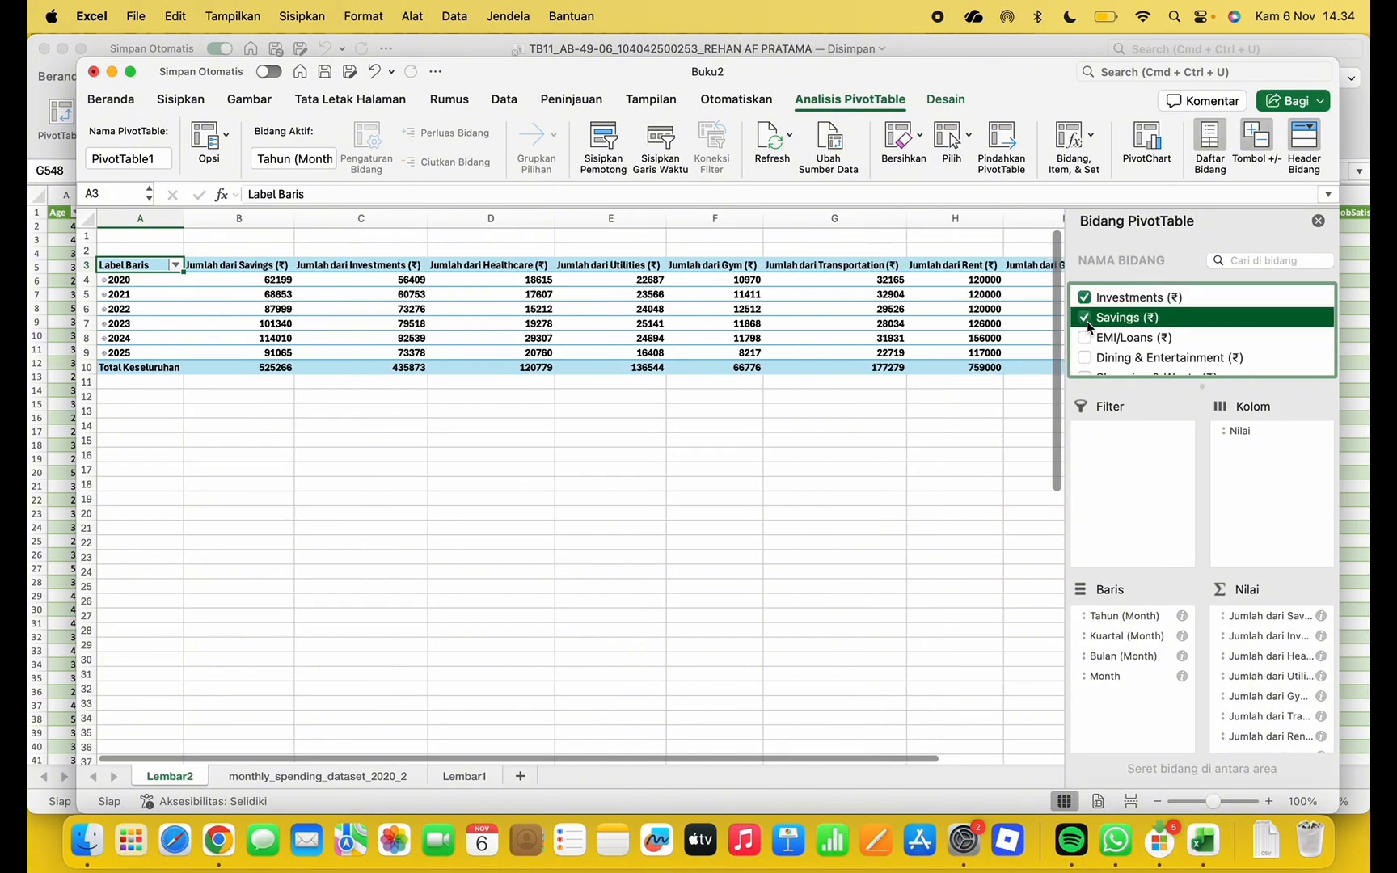
pyautogui.click(1085, 338)
pyautogui.click(1084, 357)
pyautogui.scroll(-2, 1087, 351)
pyautogui.click(1085, 340)
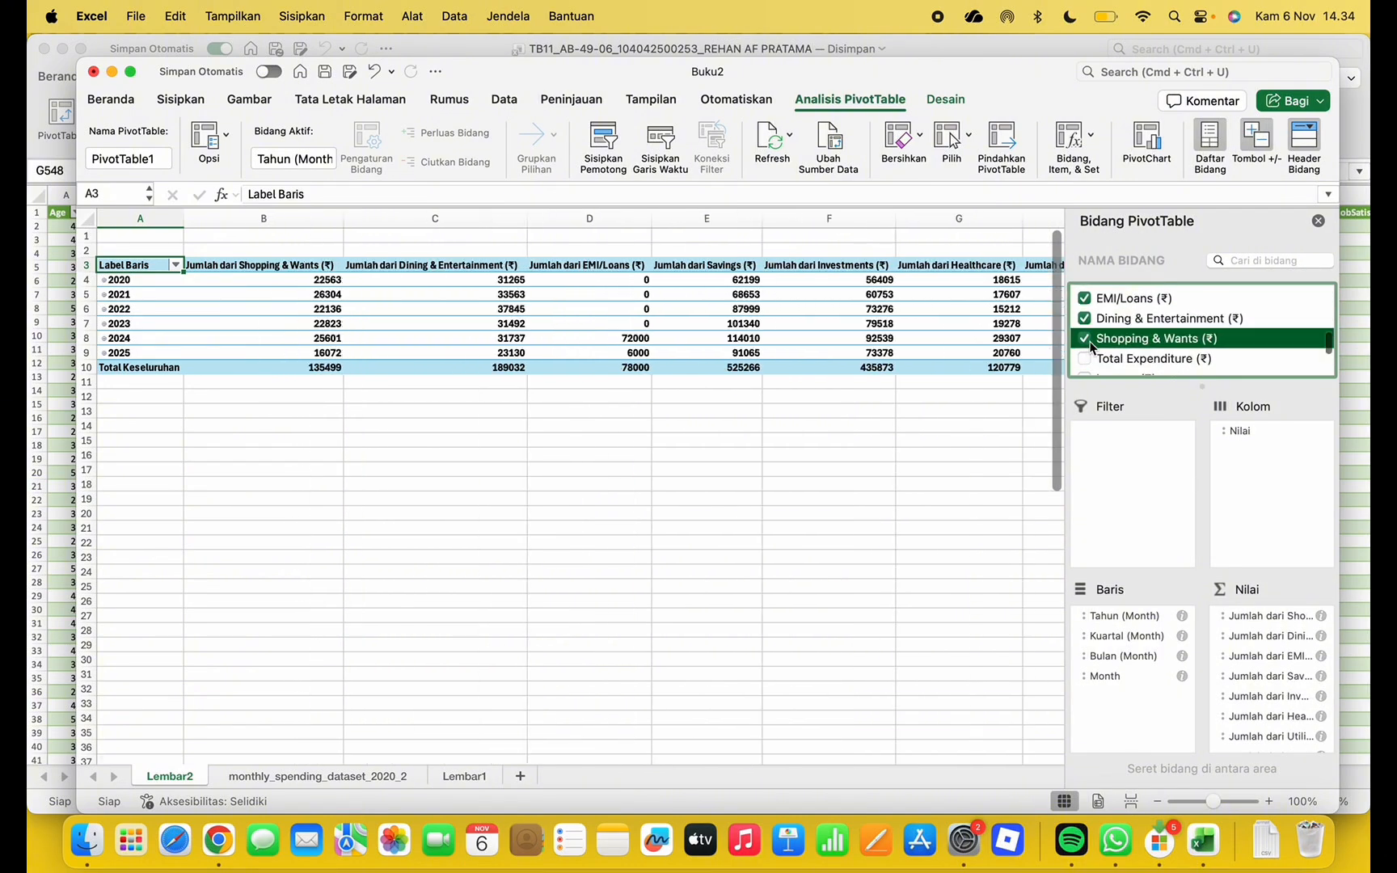
pyautogui.click(1084, 358)
pyautogui.scroll(-3, 1087, 335)
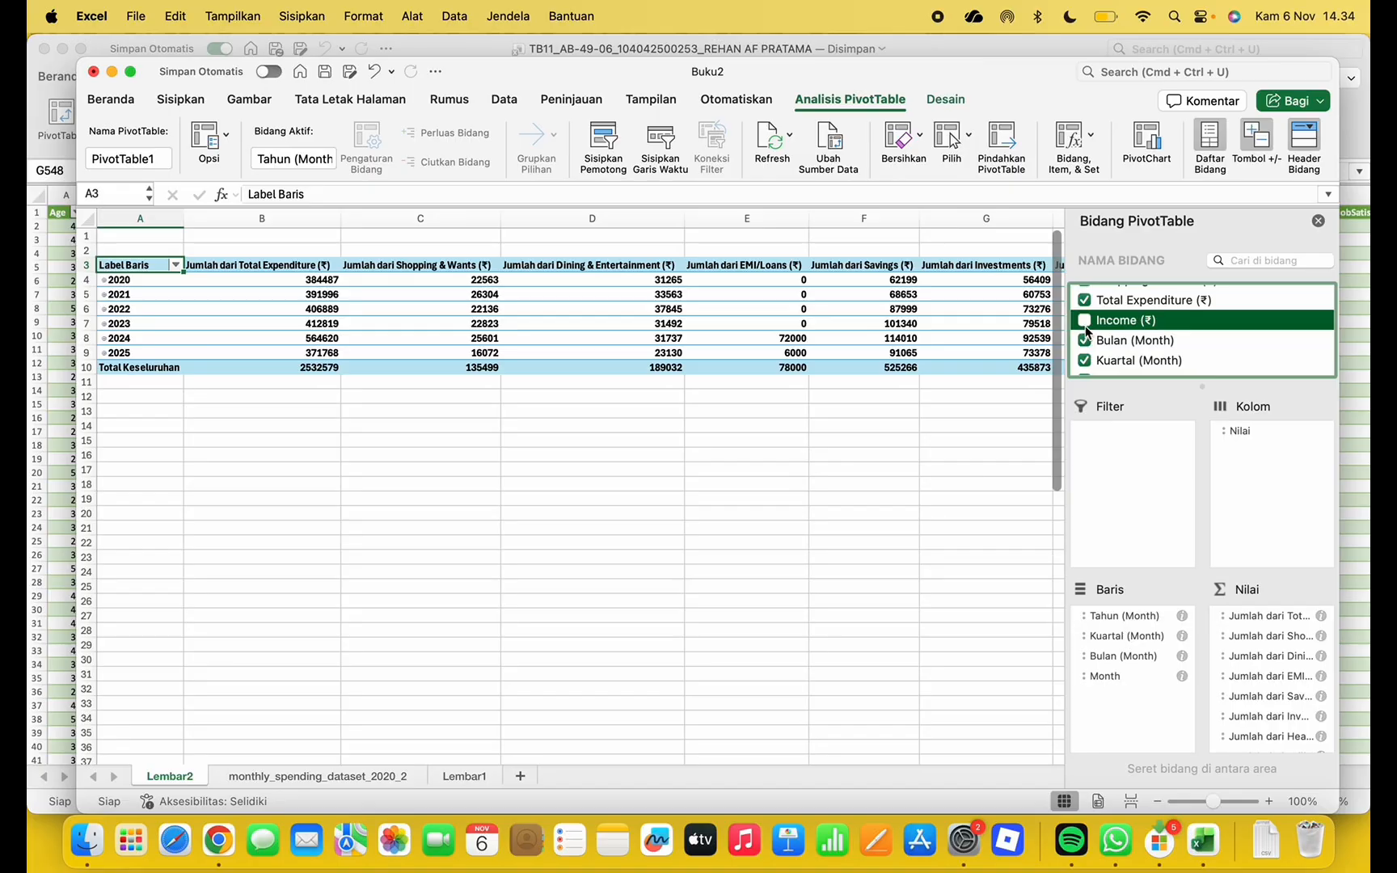
pyautogui.click(1086, 320)
pyautogui.scroll(-1, 1174, 358)
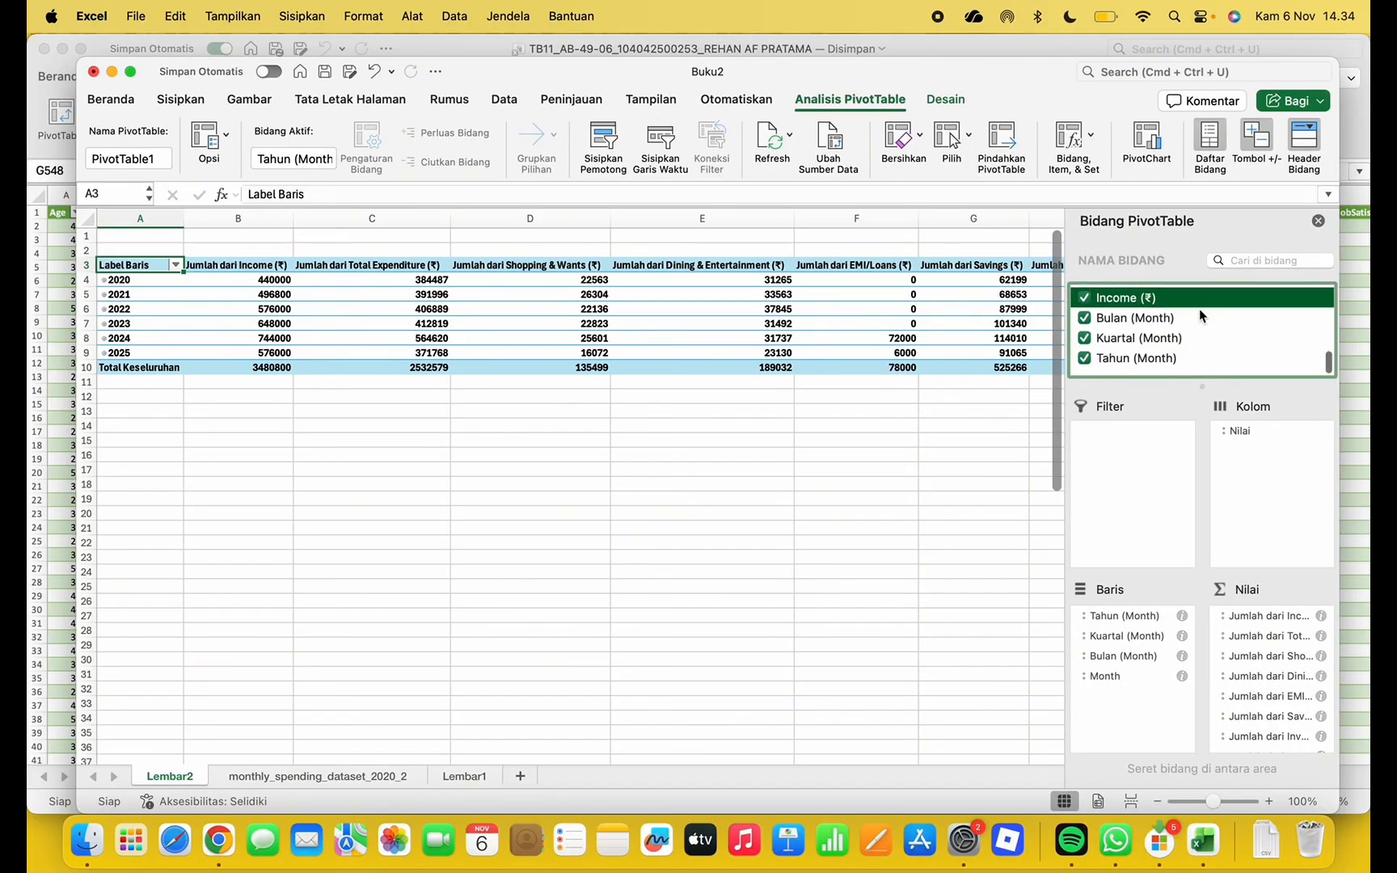
pyautogui.click(1318, 221)
# From the monthly spending data sheet, insert a PivotChart on a new worksheet
pyautogui.click(945, 563)
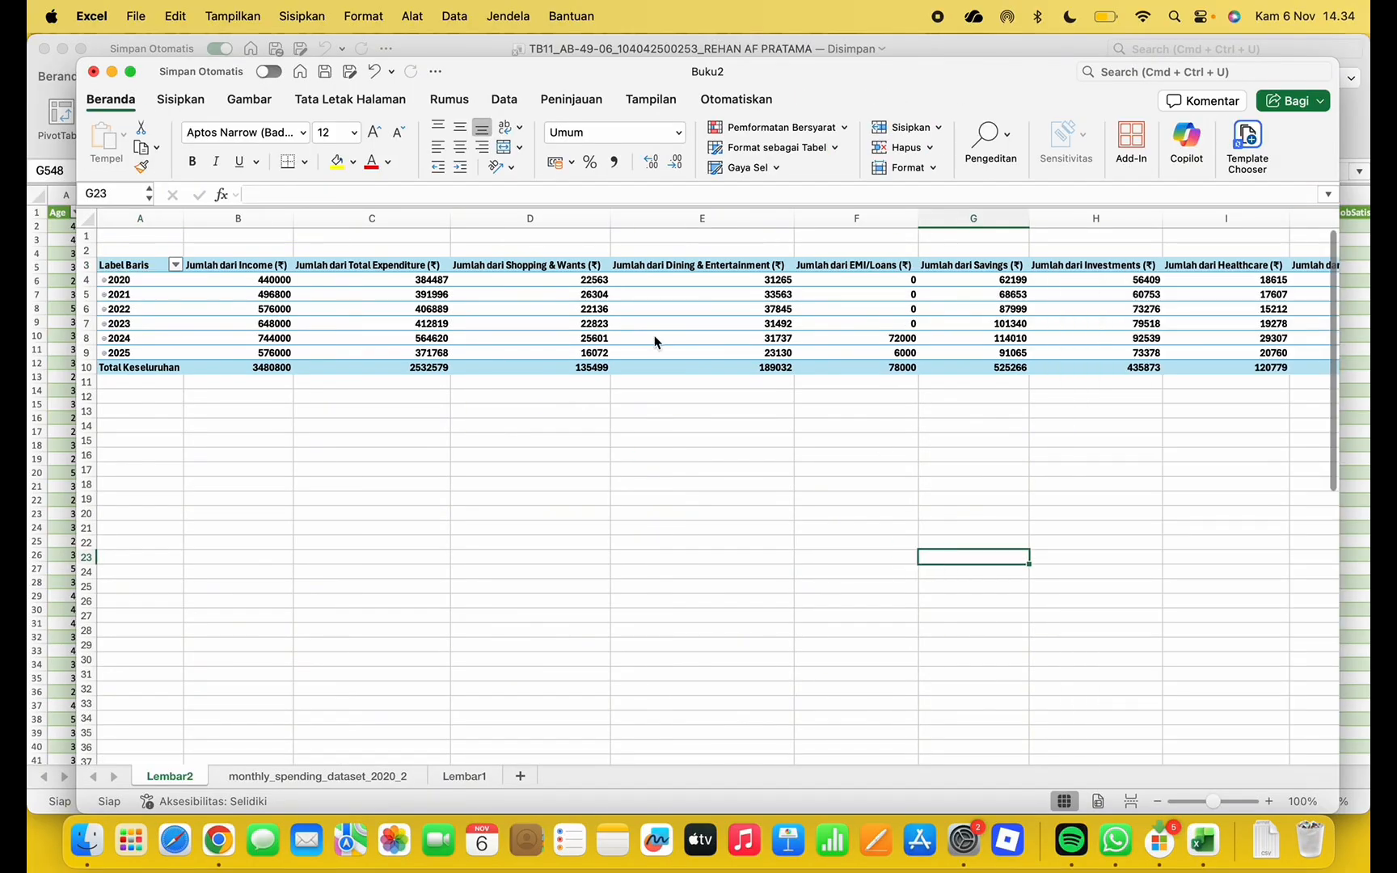
pyautogui.click(329, 776)
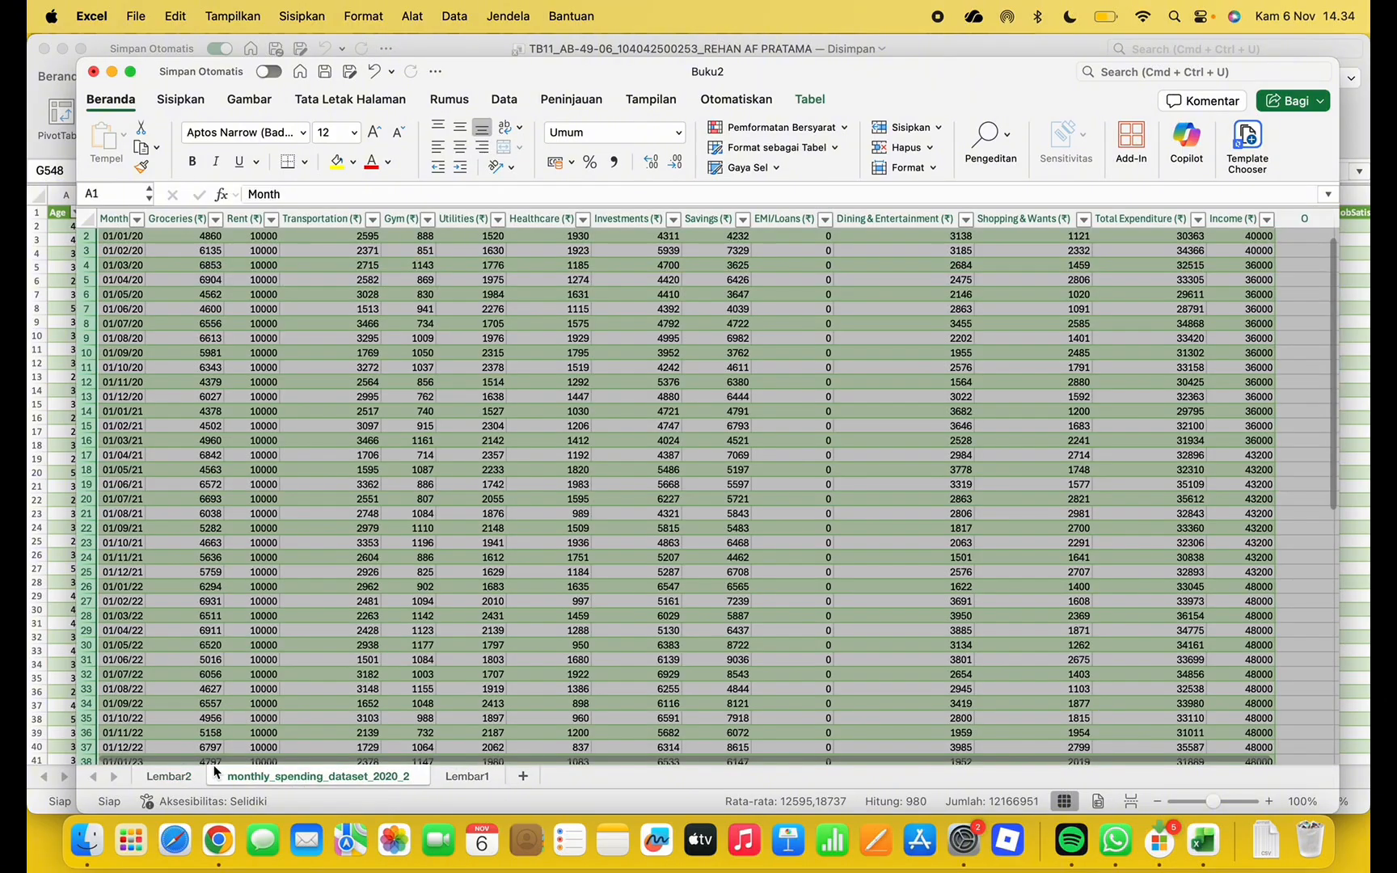
pyautogui.click(250, 99)
pyautogui.click(115, 99)
pyautogui.click(158, 101)
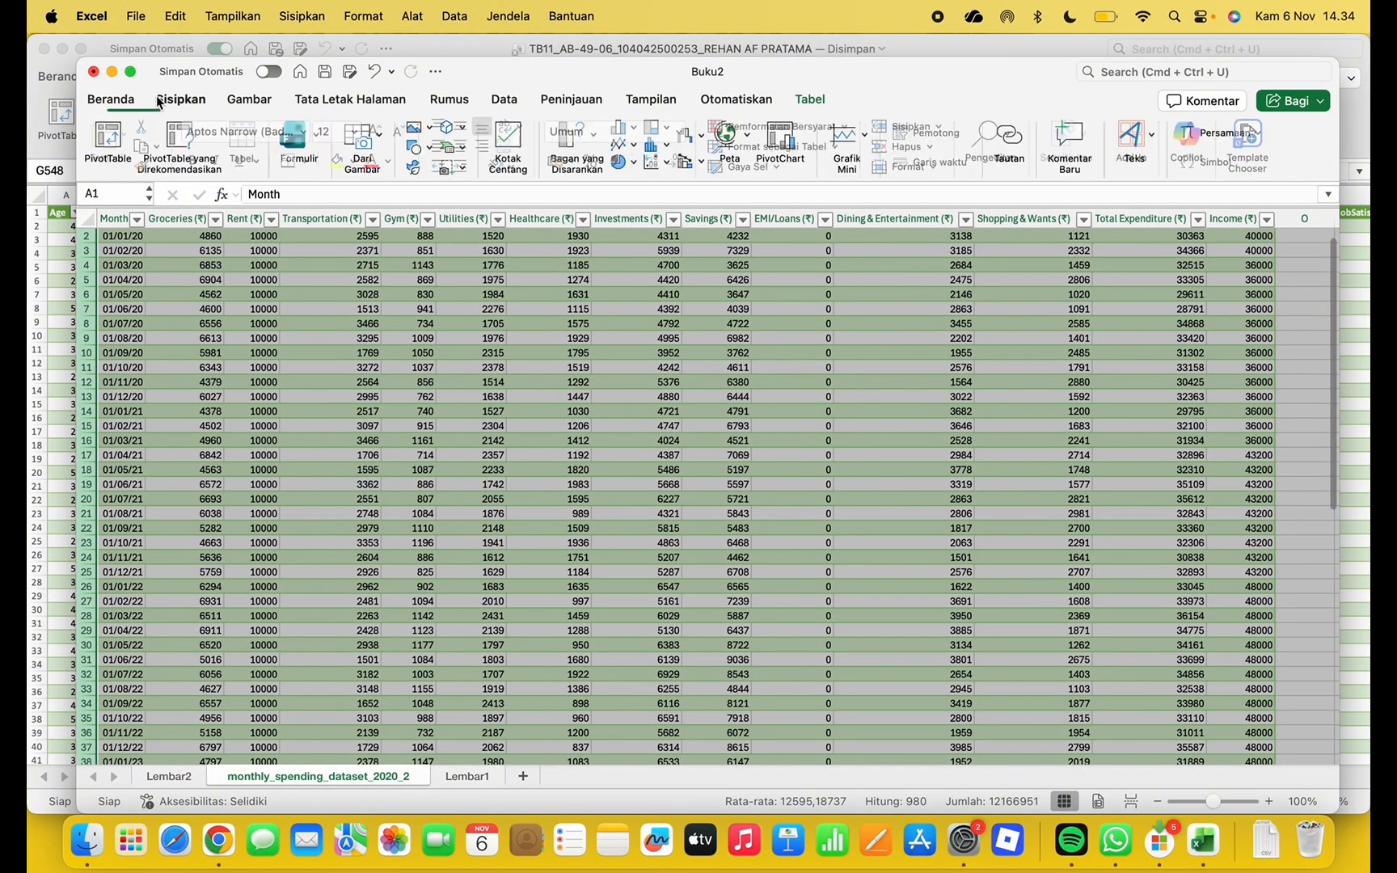
pyautogui.click(789, 135)
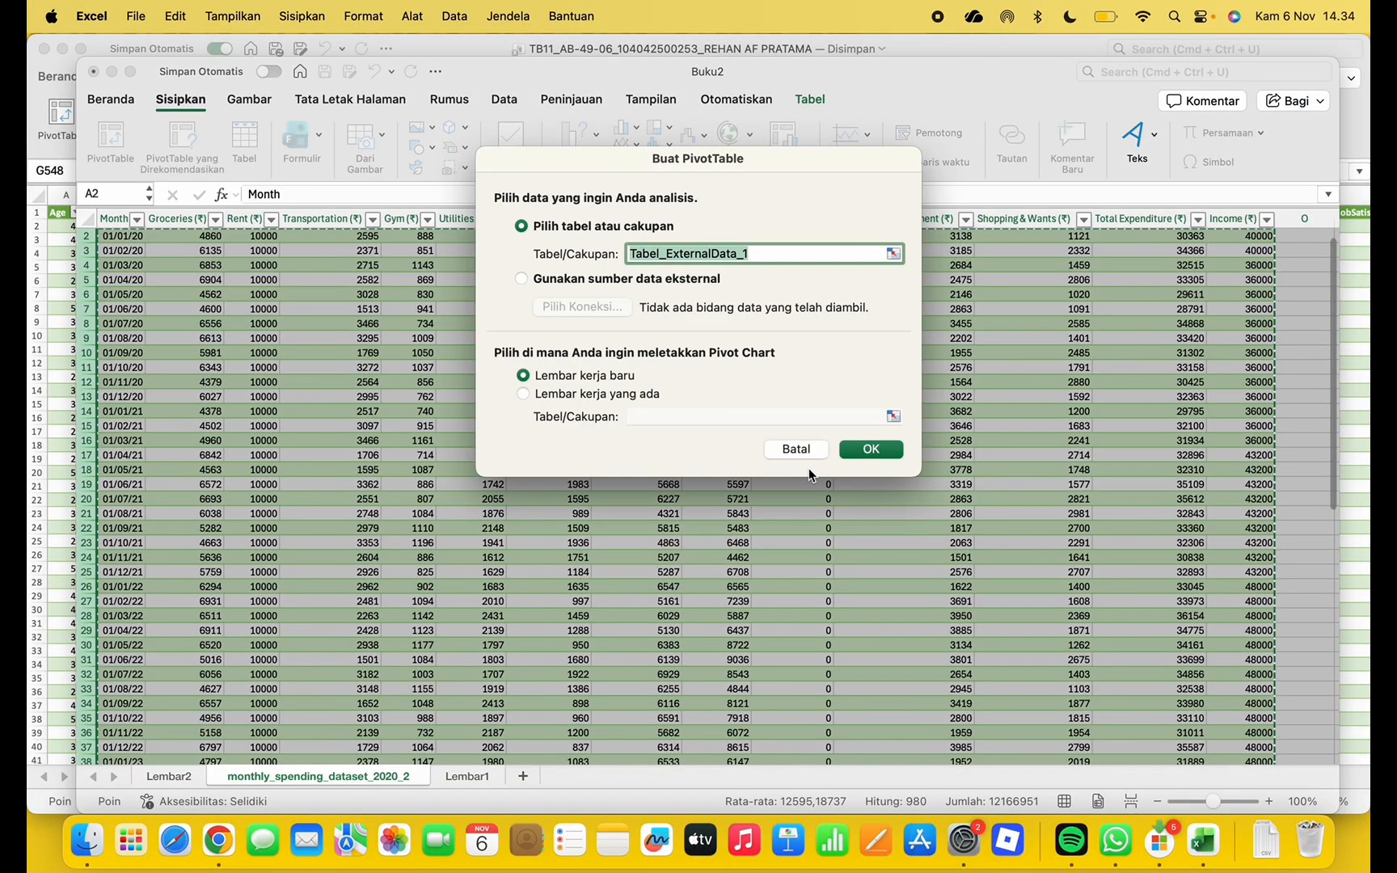
pyautogui.click(881, 448)
# Chart Month against Groceries, Rent, Transportation, Gym, Utilities, Healthcare, Investments and Savings
pyautogui.click(1072, 296)
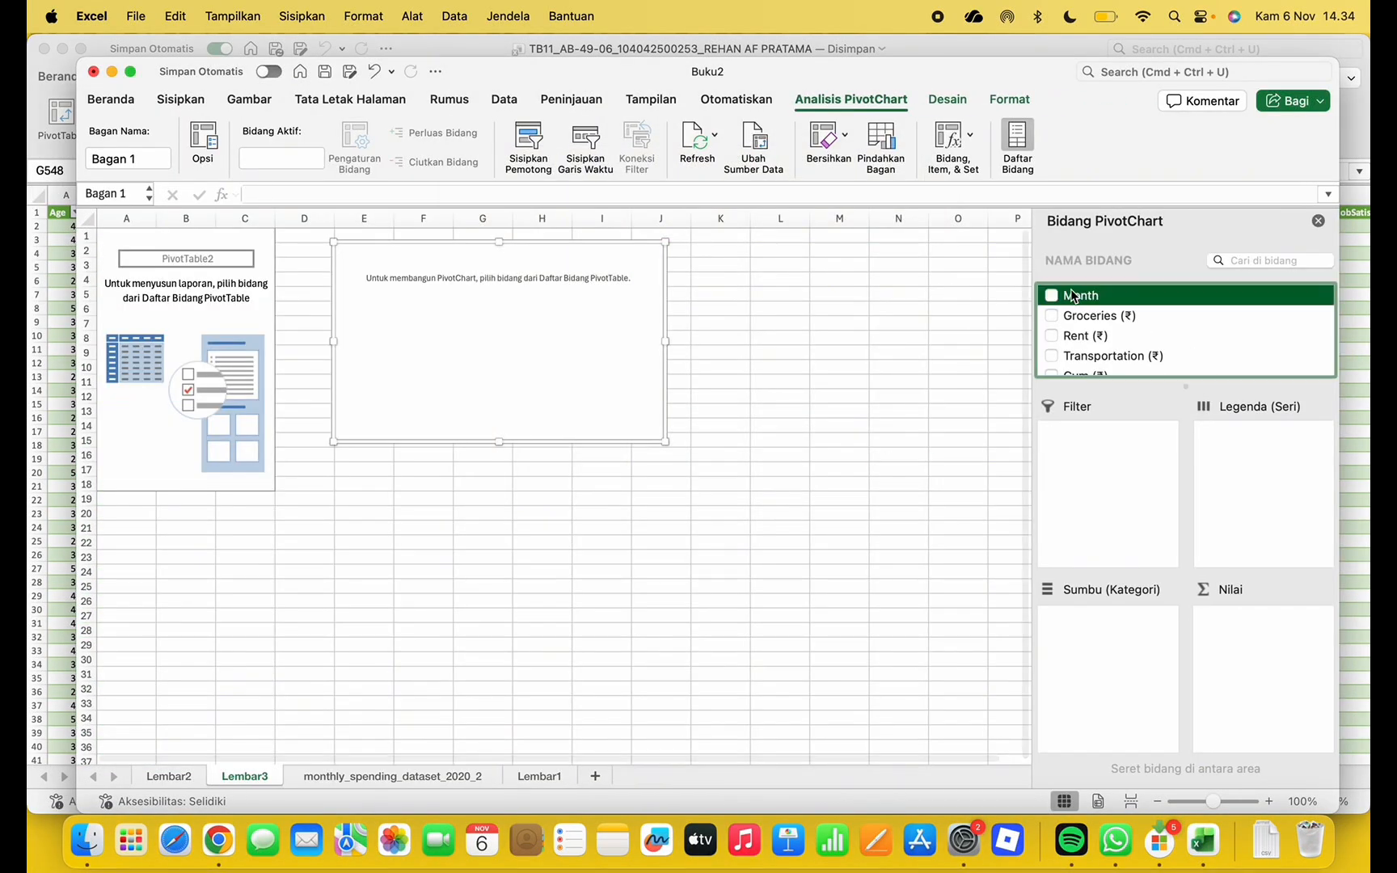
pyautogui.click(1052, 296)
pyautogui.click(1052, 316)
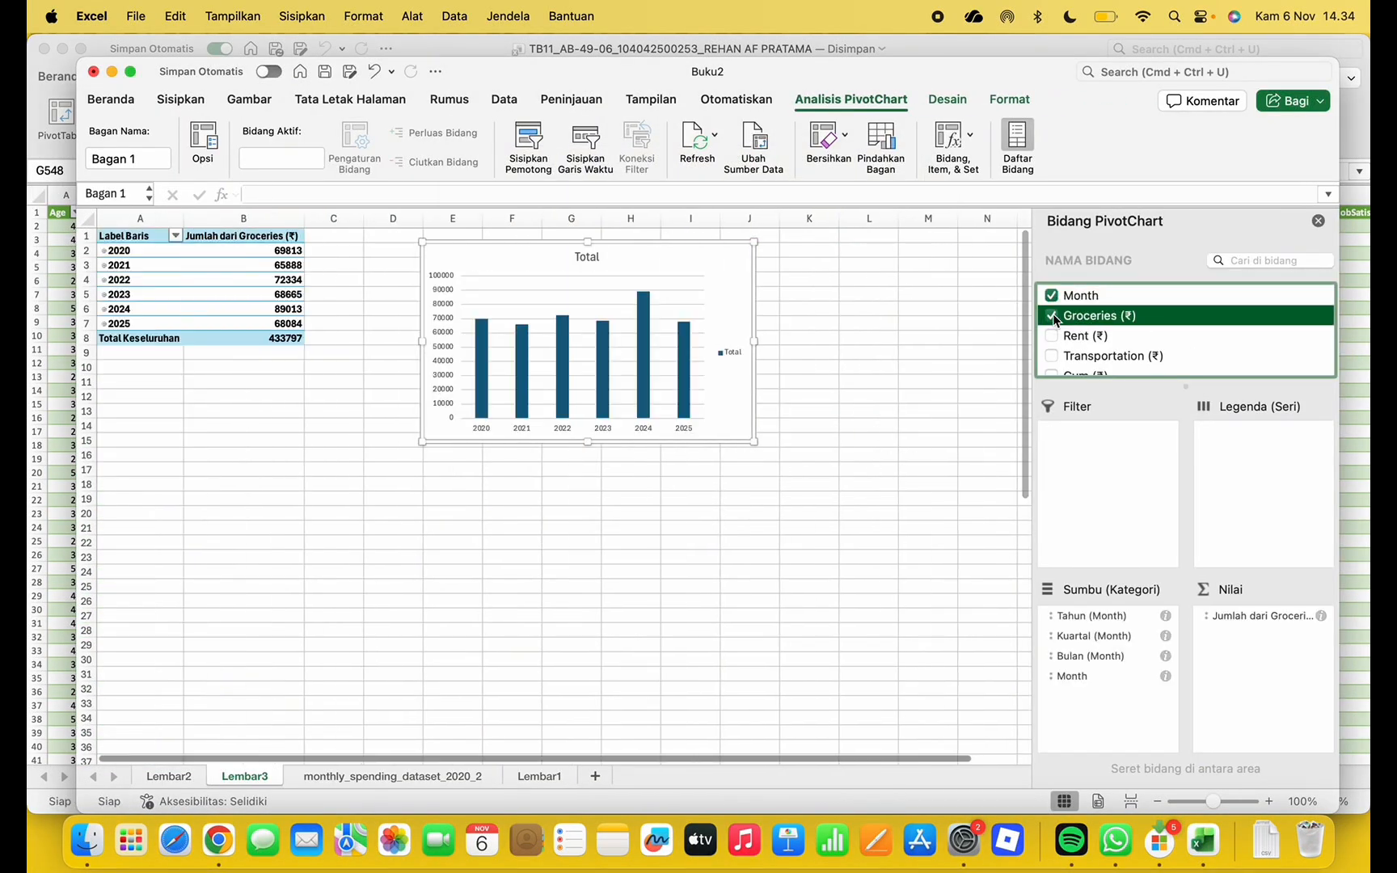
pyautogui.click(1052, 335)
pyautogui.click(1052, 309)
pyautogui.click(1052, 329)
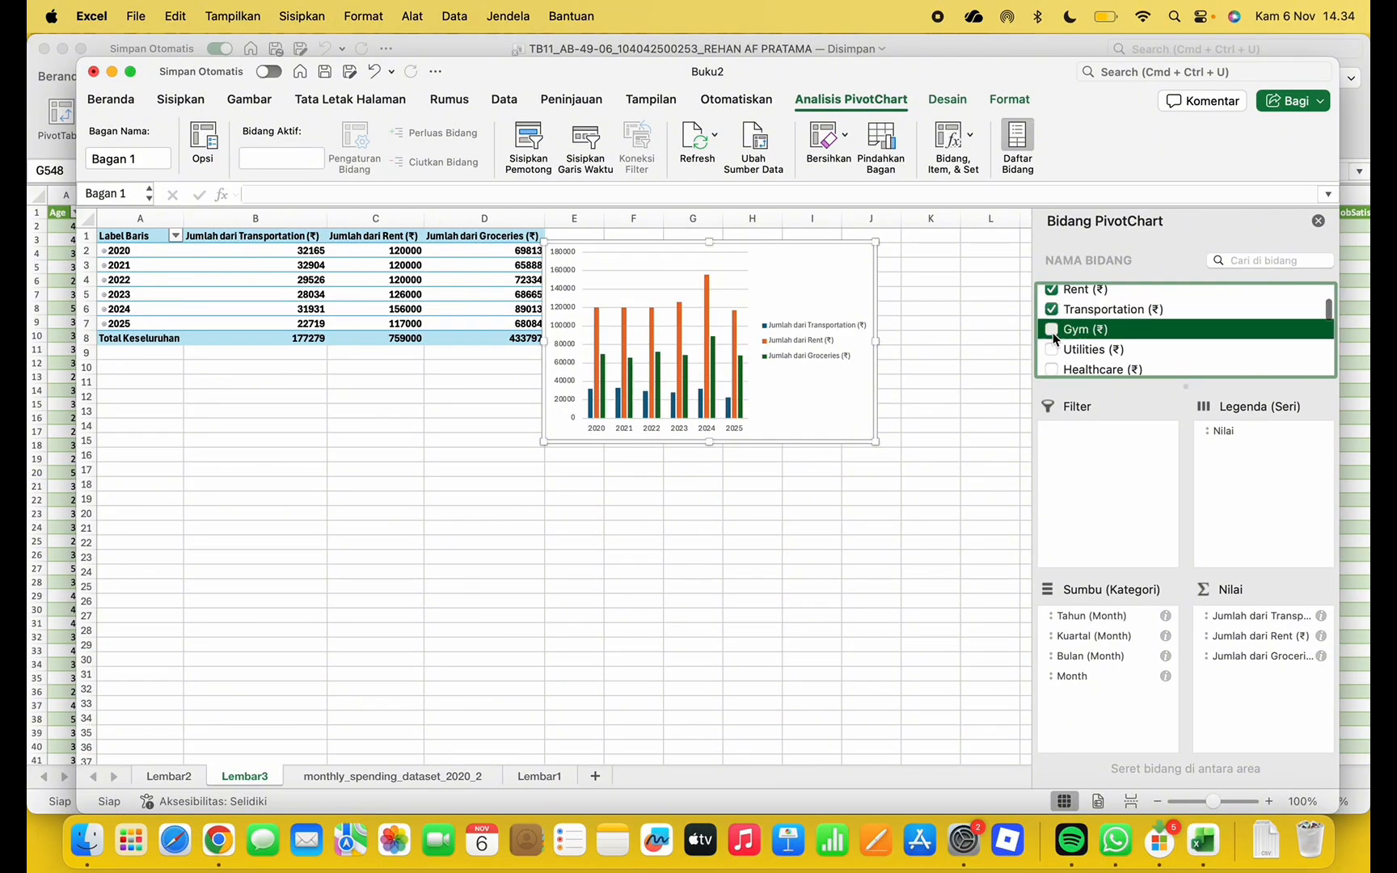
pyautogui.click(1064, 351)
pyautogui.click(1051, 315)
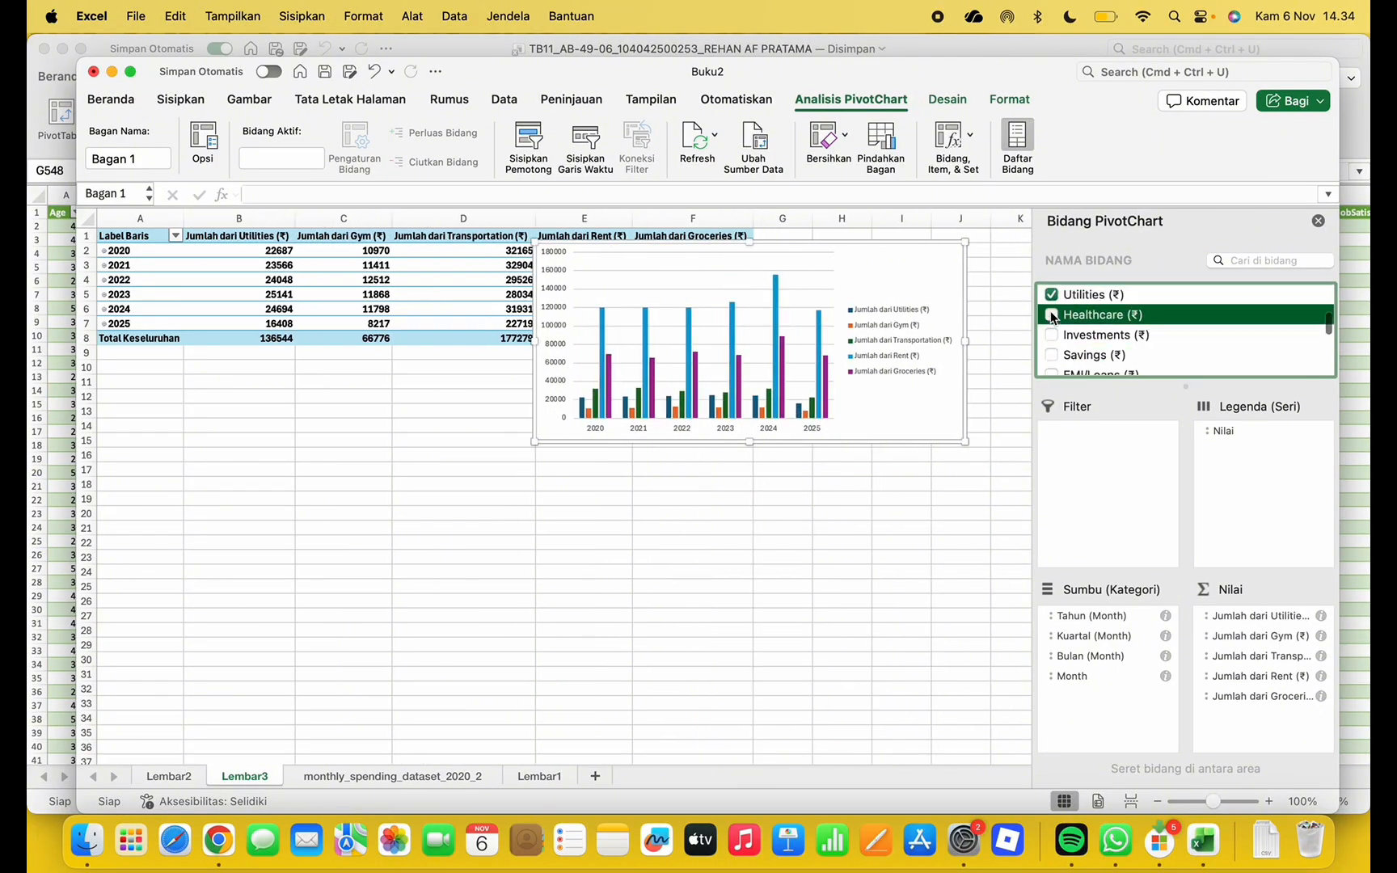
pyautogui.click(1054, 334)
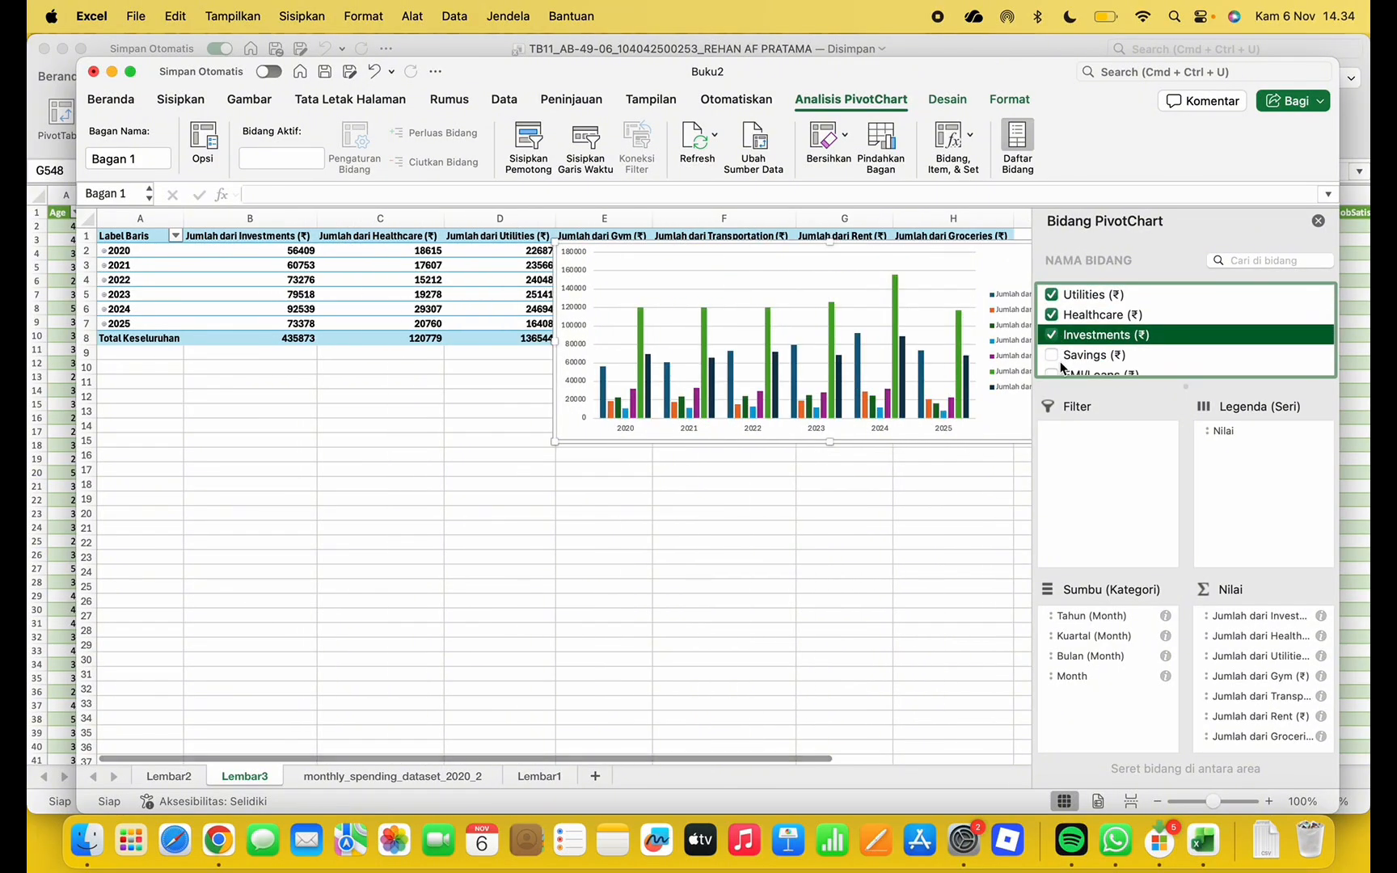
pyautogui.click(1052, 356)
pyautogui.scroll(-3, 1052, 359)
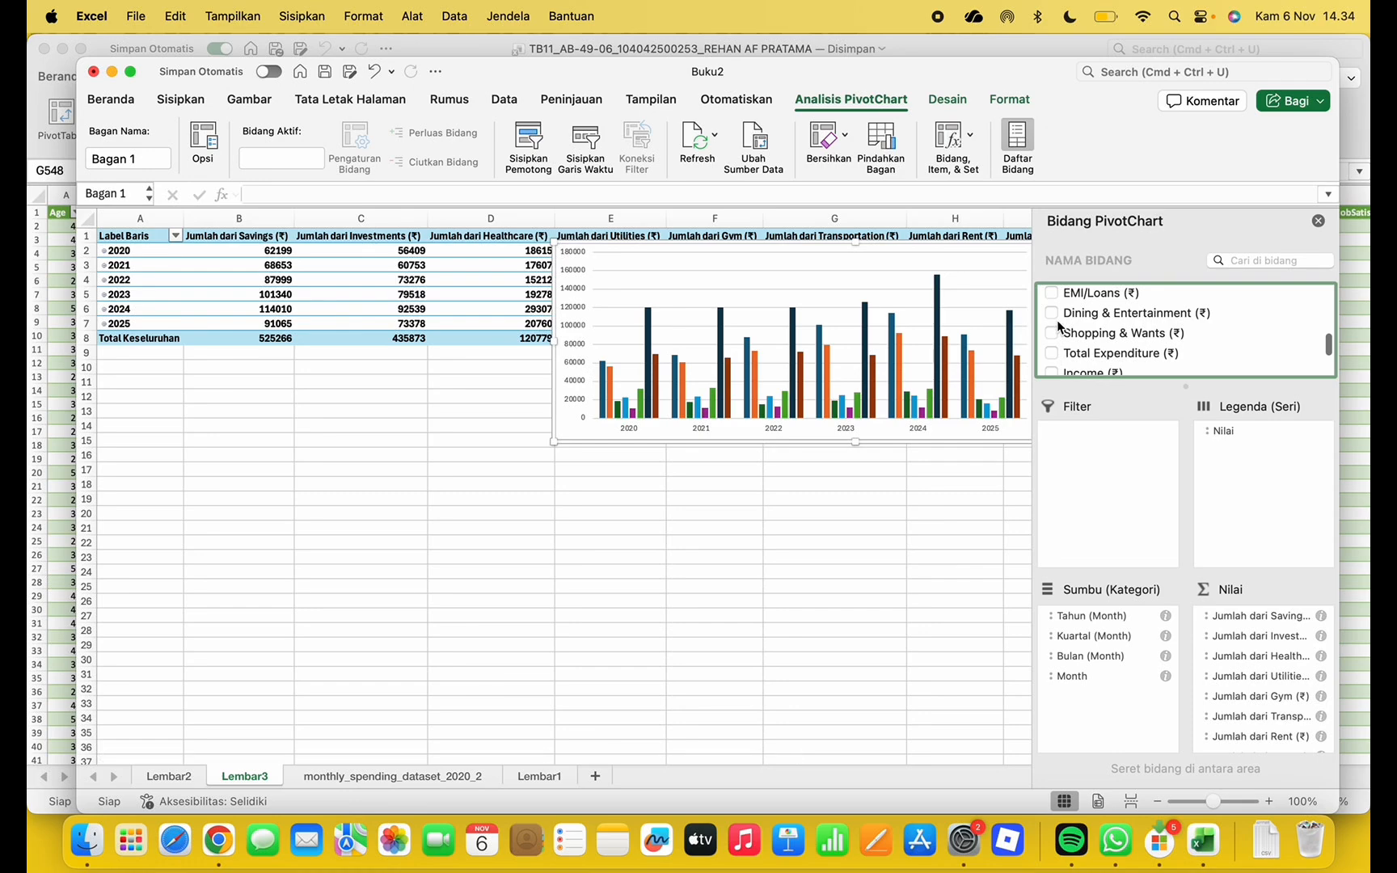
# Hide the field list and resize the chart to fill the area below the table
pyautogui.click(1318, 221)
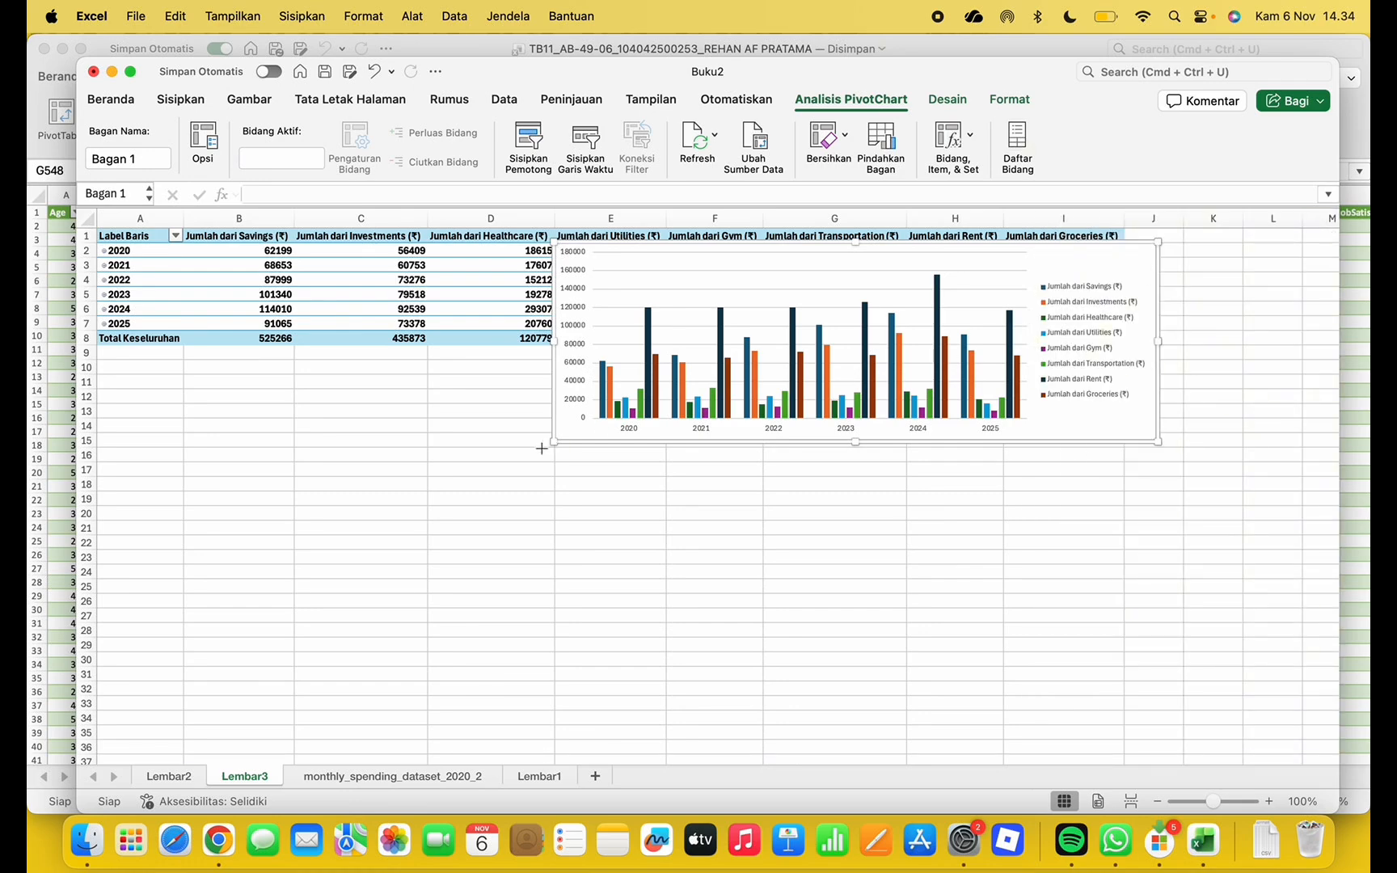
pyautogui.moveTo(554, 442); pyautogui.dragTo(336, 604)
pyautogui.moveTo(337, 242); pyautogui.dragTo(143, 357)
pyautogui.moveTo(1156, 607); pyautogui.dragTo(1136, 717)
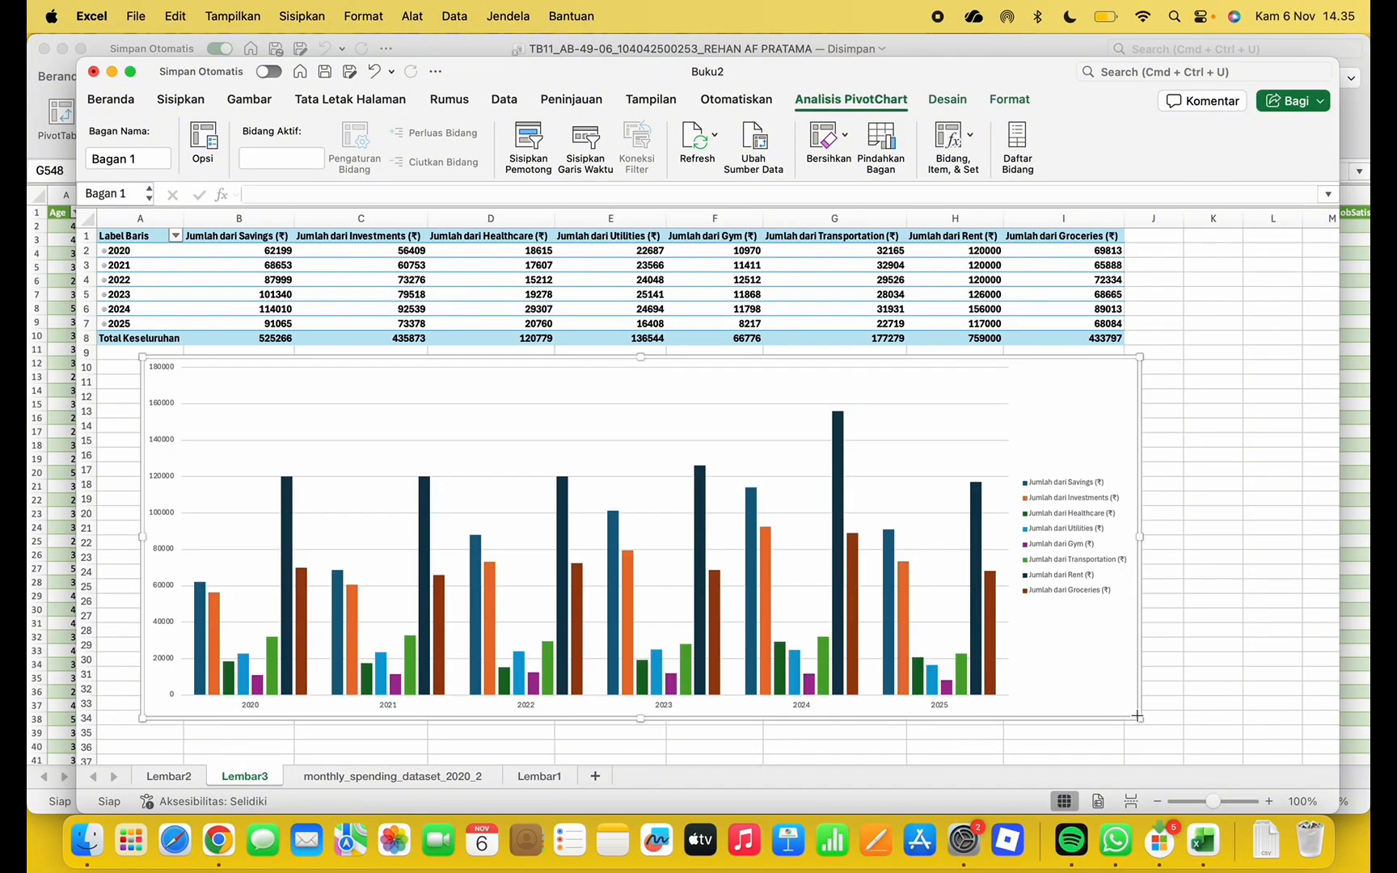
pyautogui.hotkey('ctrl', 'Up')
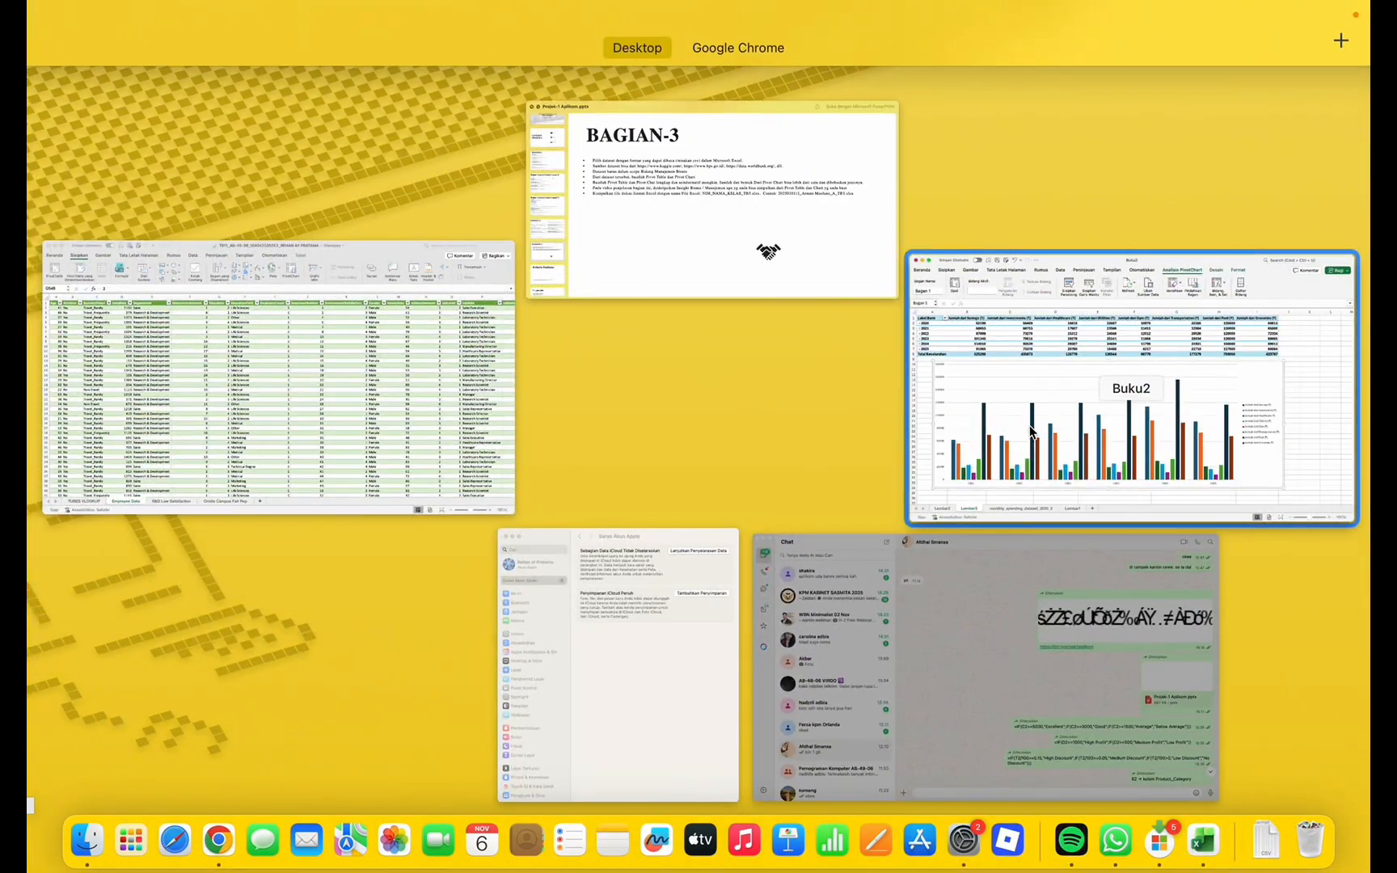
# Narrow the chart slightly and rename the Lembar2 sheet to Pivot Table
pyautogui.click(1140, 356)
pyautogui.moveTo(1140, 357)
pyautogui.mouseDown()
pyautogui.moveTo(1103, 379)
pyautogui.moveTo(1121, 365)
pyautogui.mouseUp()
pyautogui.click(173, 776)
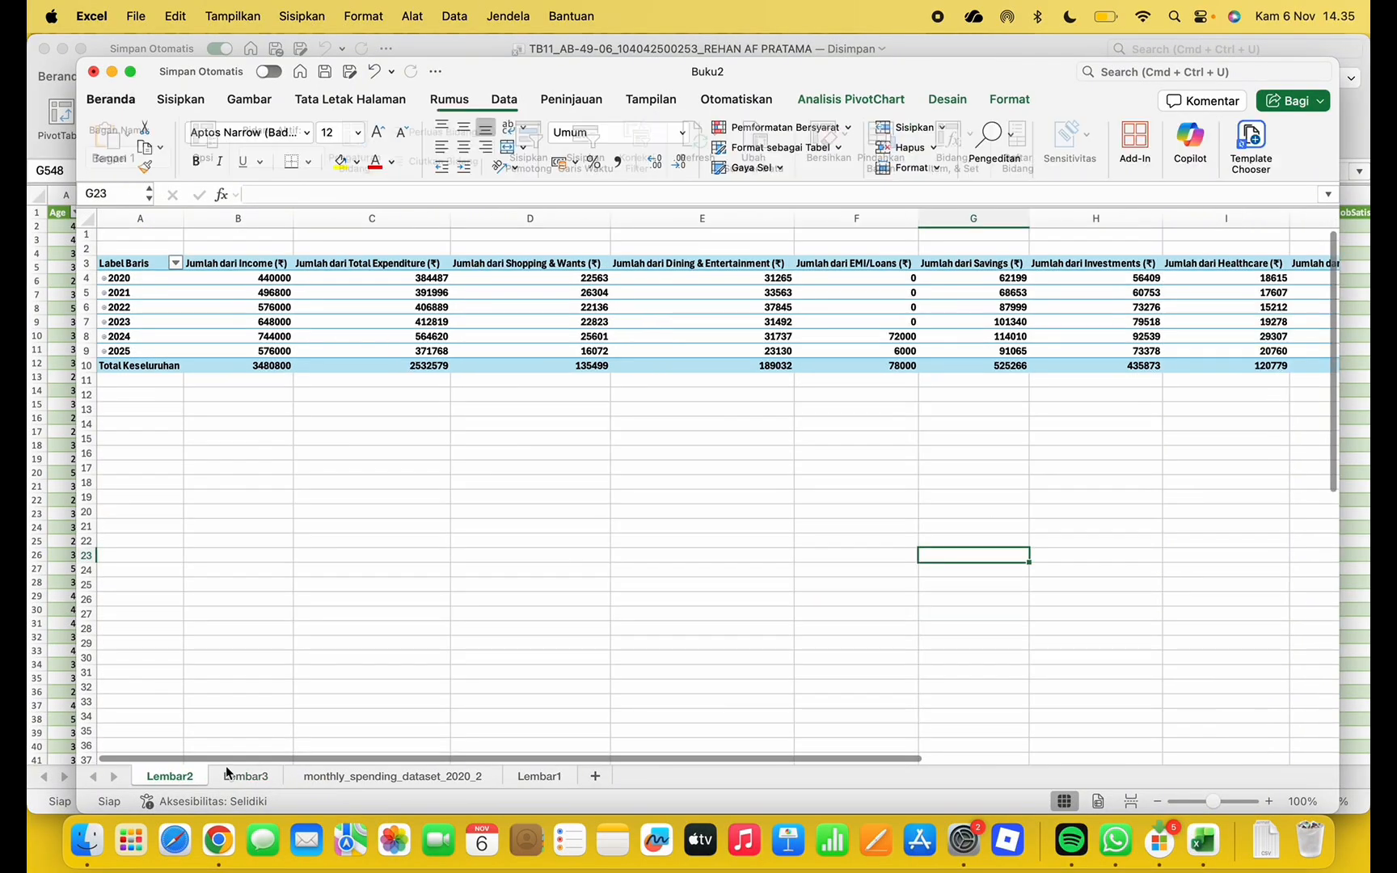
pyautogui.doubleClick(194, 776)
pyautogui.press('BackSpace')
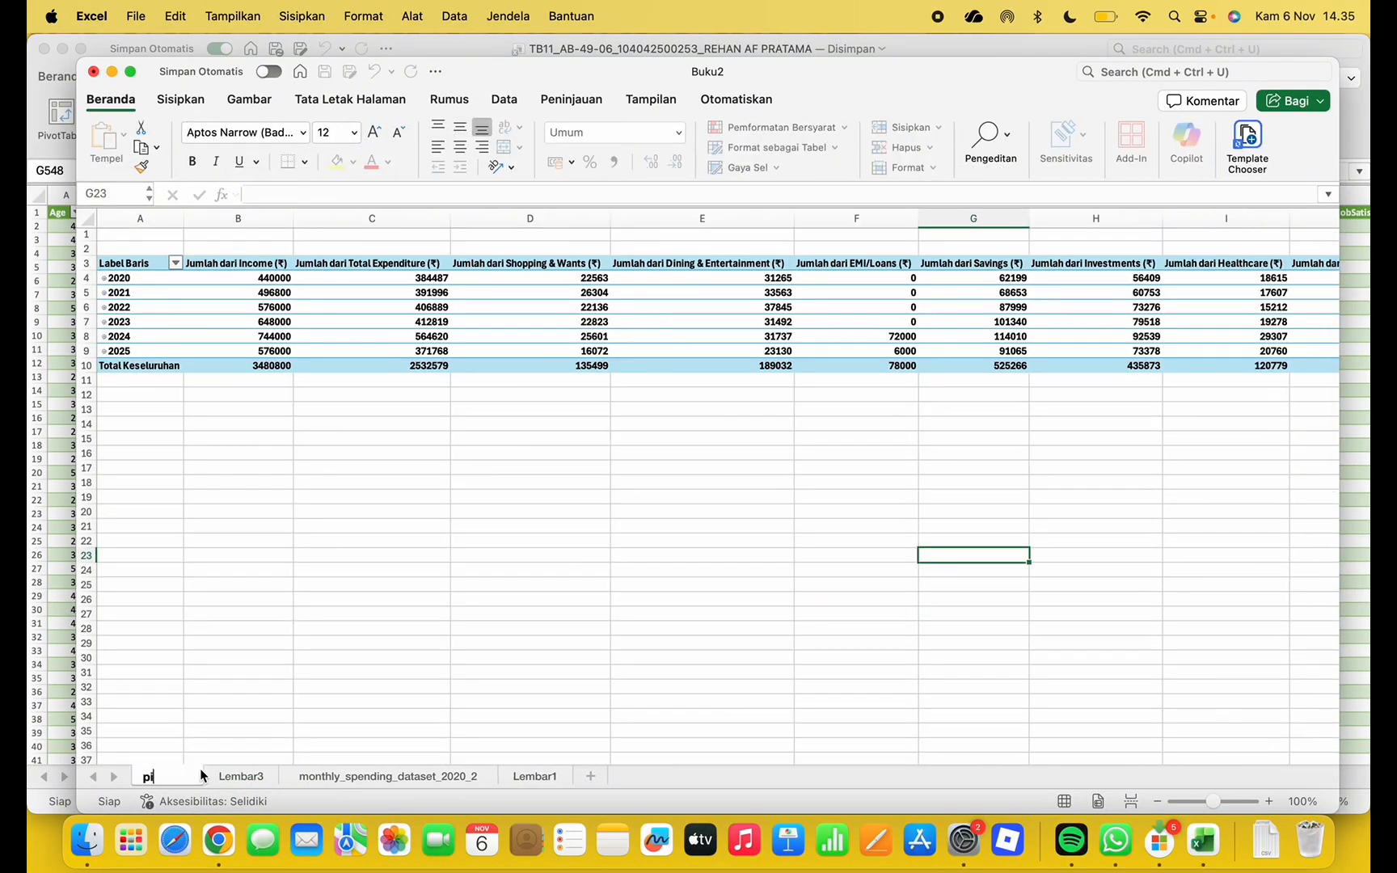
pyautogui.write('Pivot Table')
pyautogui.press('Return')
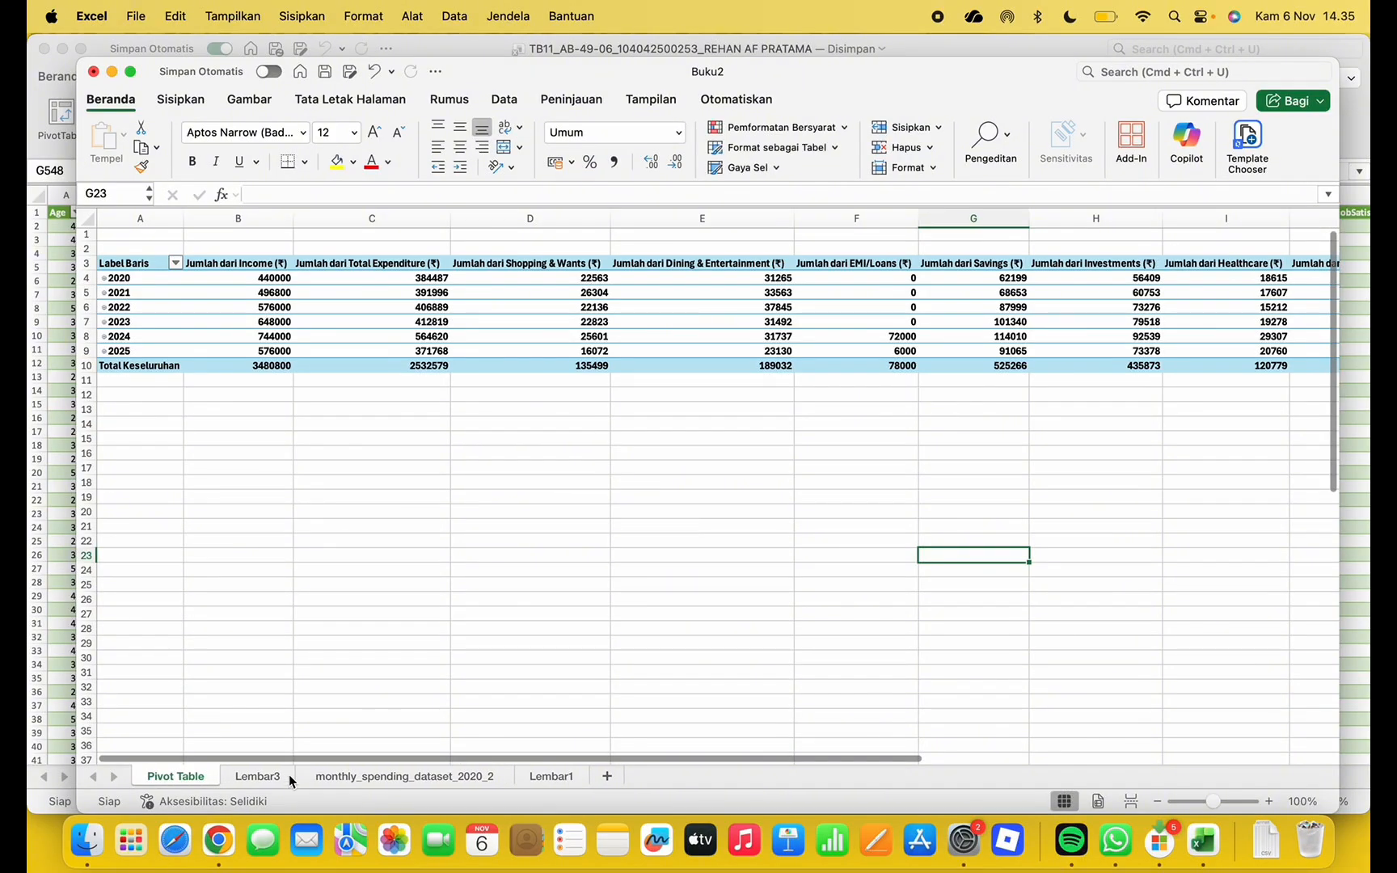
# Rename the Lembar3 sheet to Pivot Chart
pyautogui.click(285, 776)
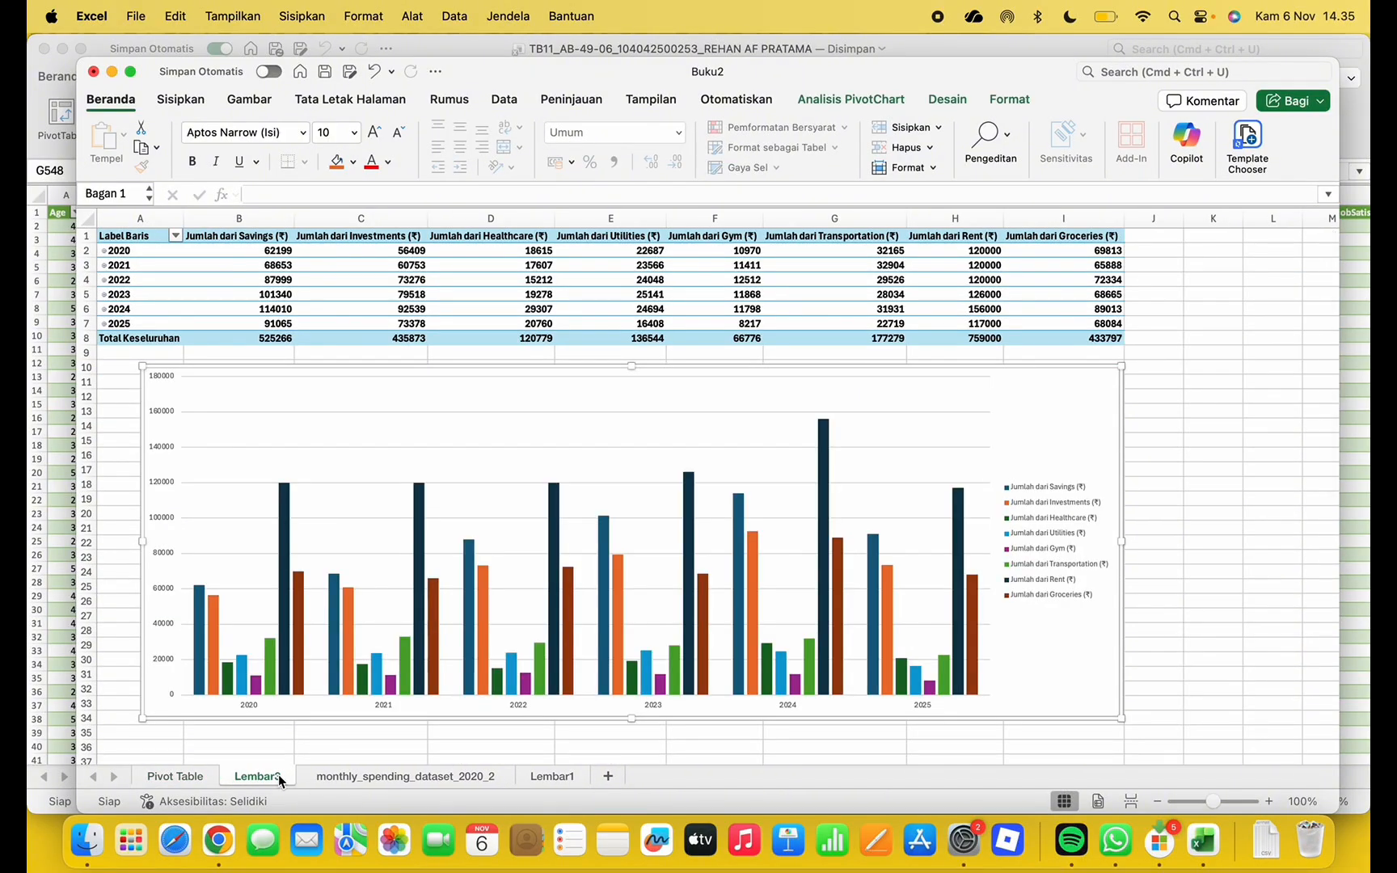
pyautogui.doubleClick(278, 775)
pyautogui.write('Pivo')
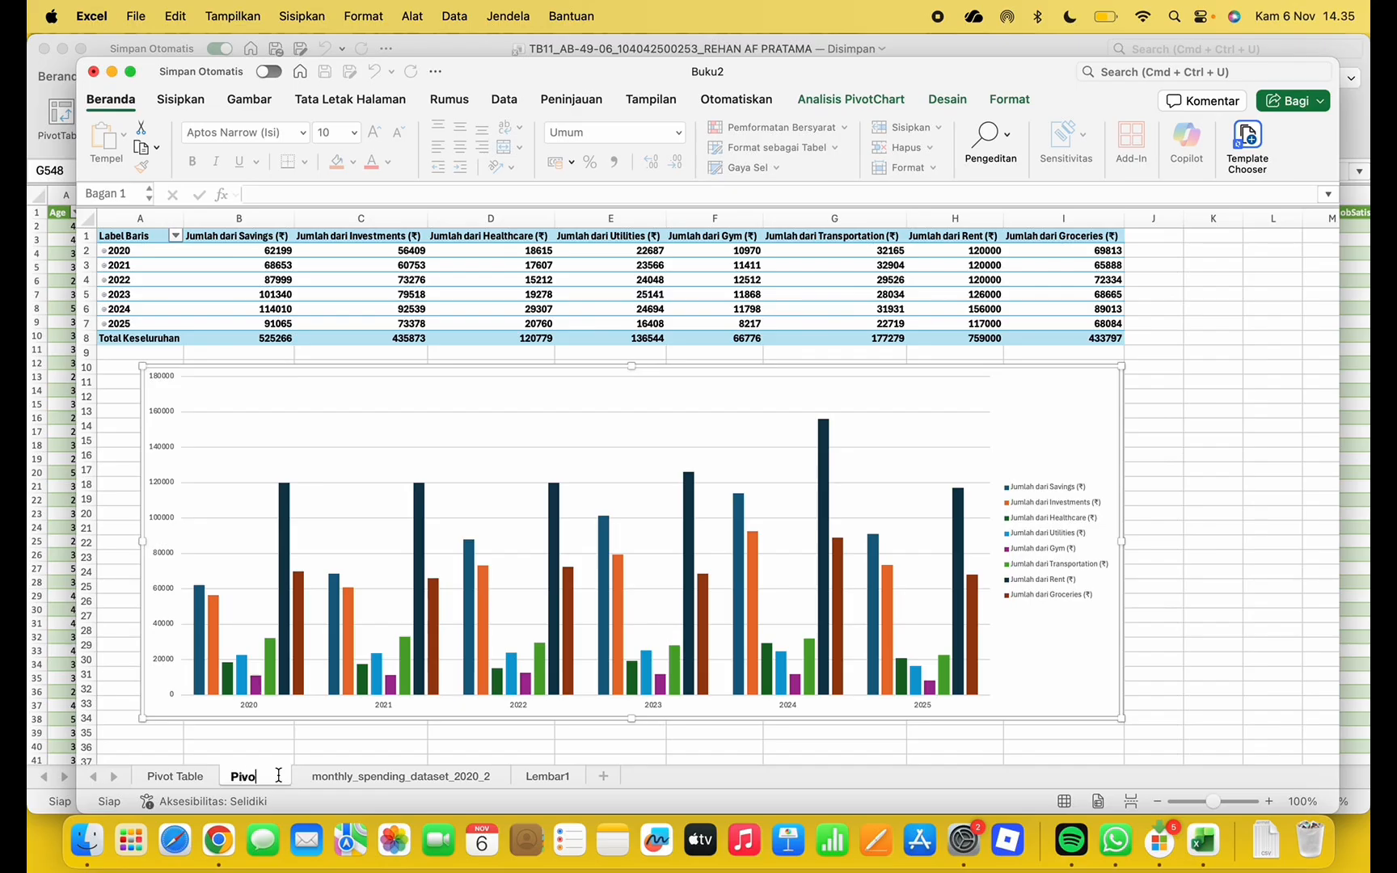
pyautogui.write('t Chart')
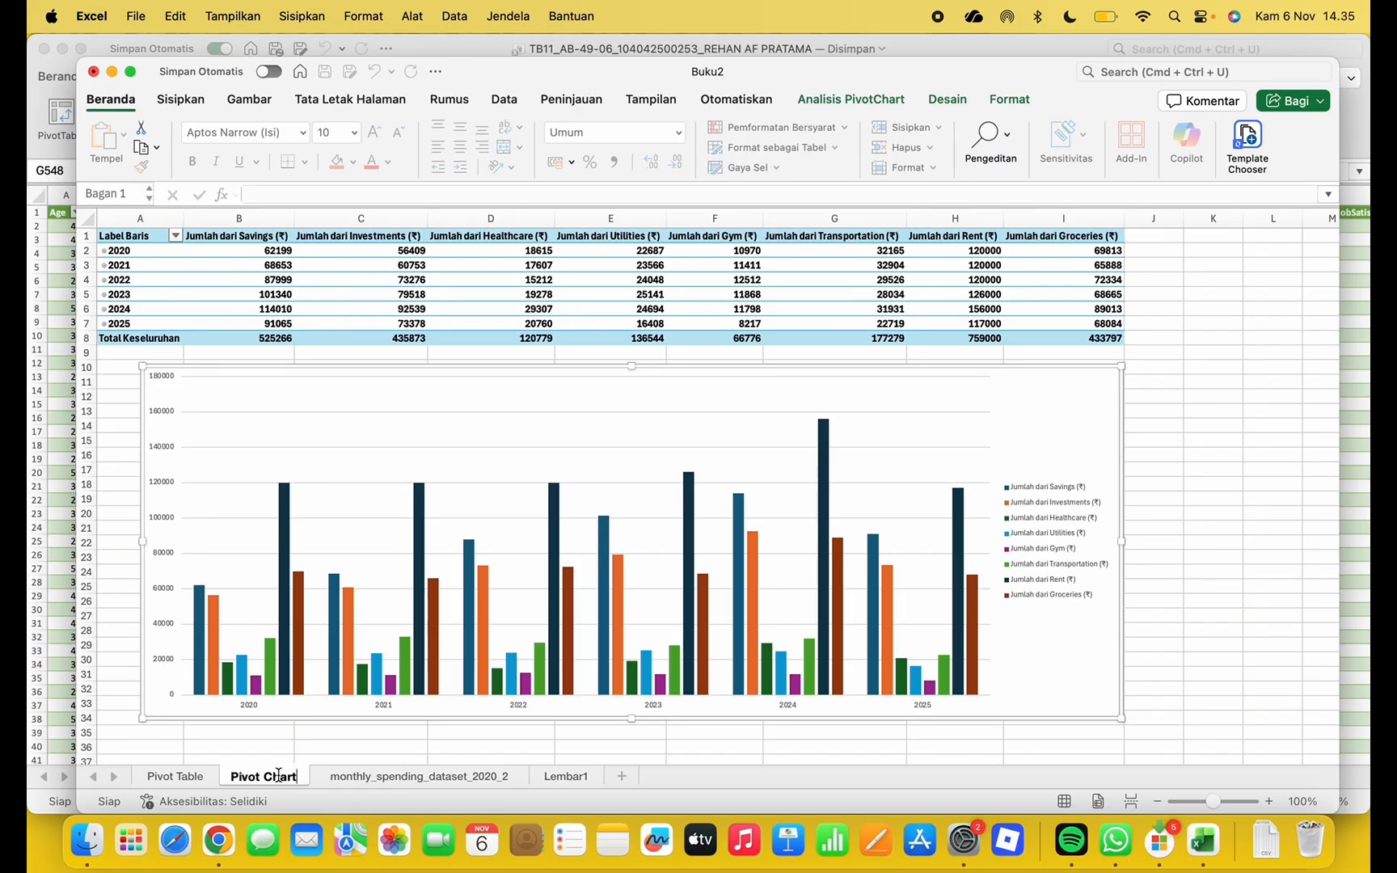
pyautogui.press('Return')
# Delete the blank Lembar1 sheet, leaving the data sheet name unchanged
pyautogui.click(400, 776)
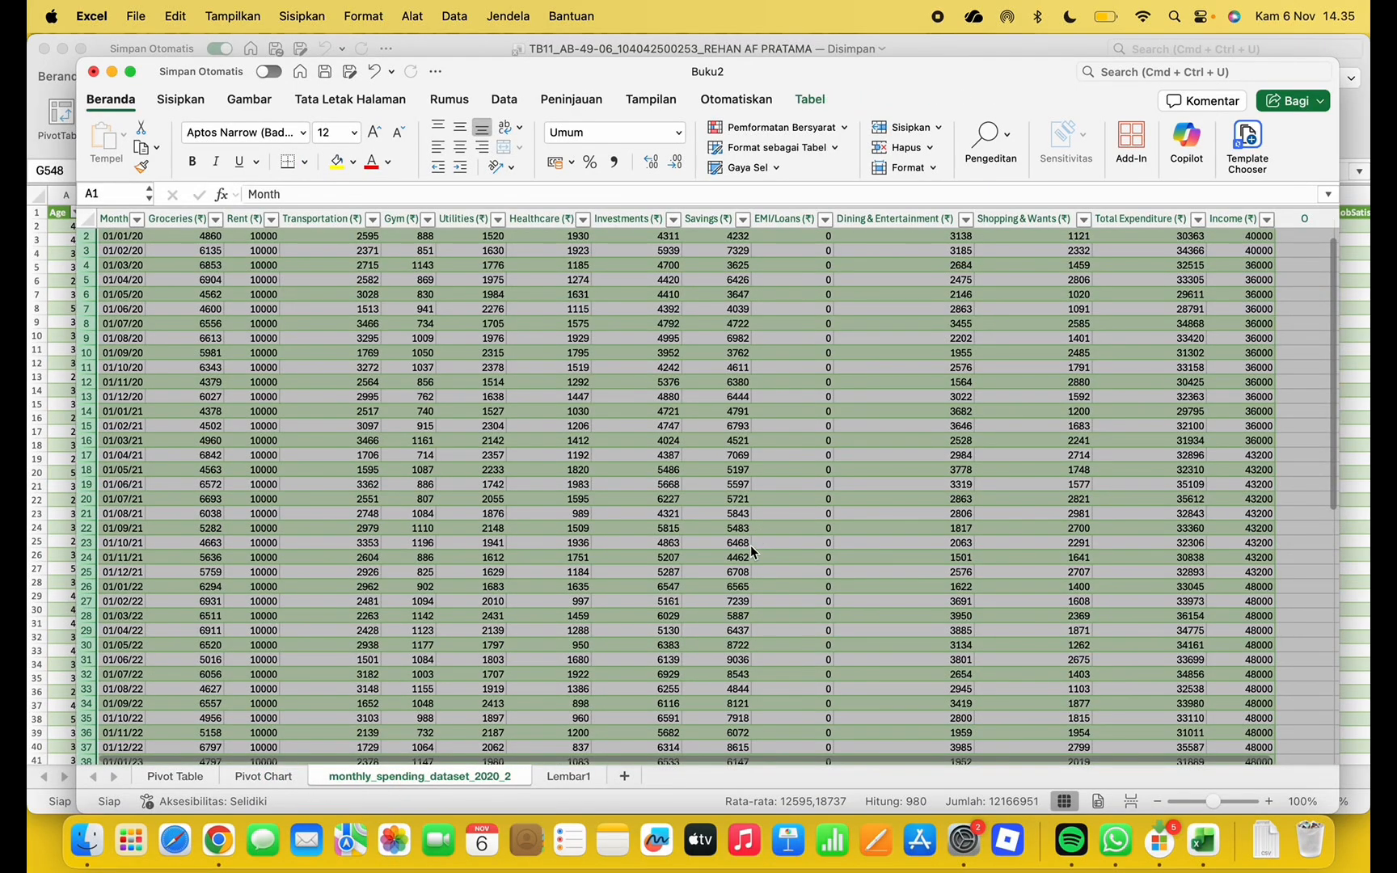
pyautogui.rightClick(581, 773)
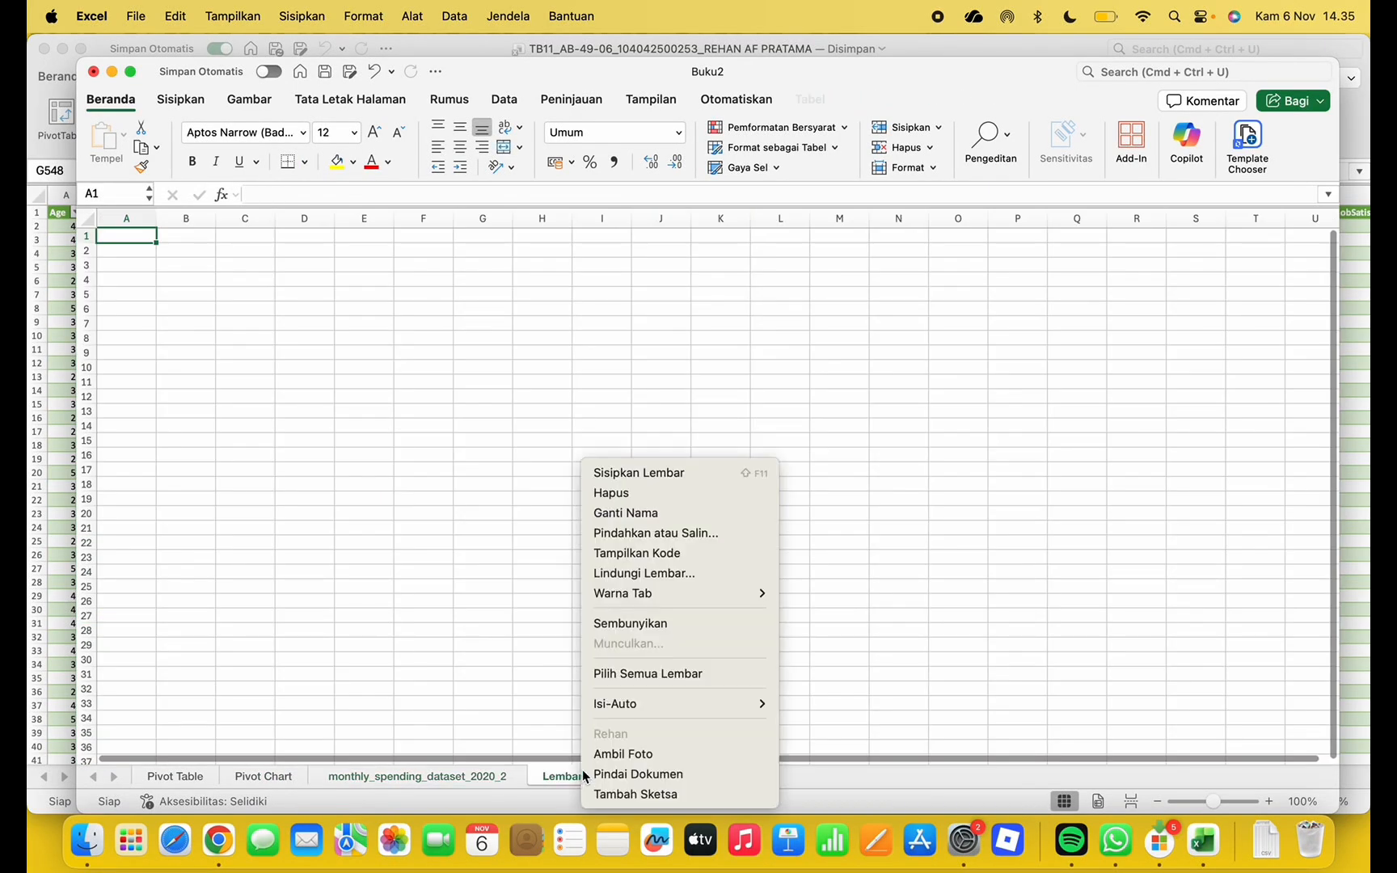
pyautogui.click(717, 494)
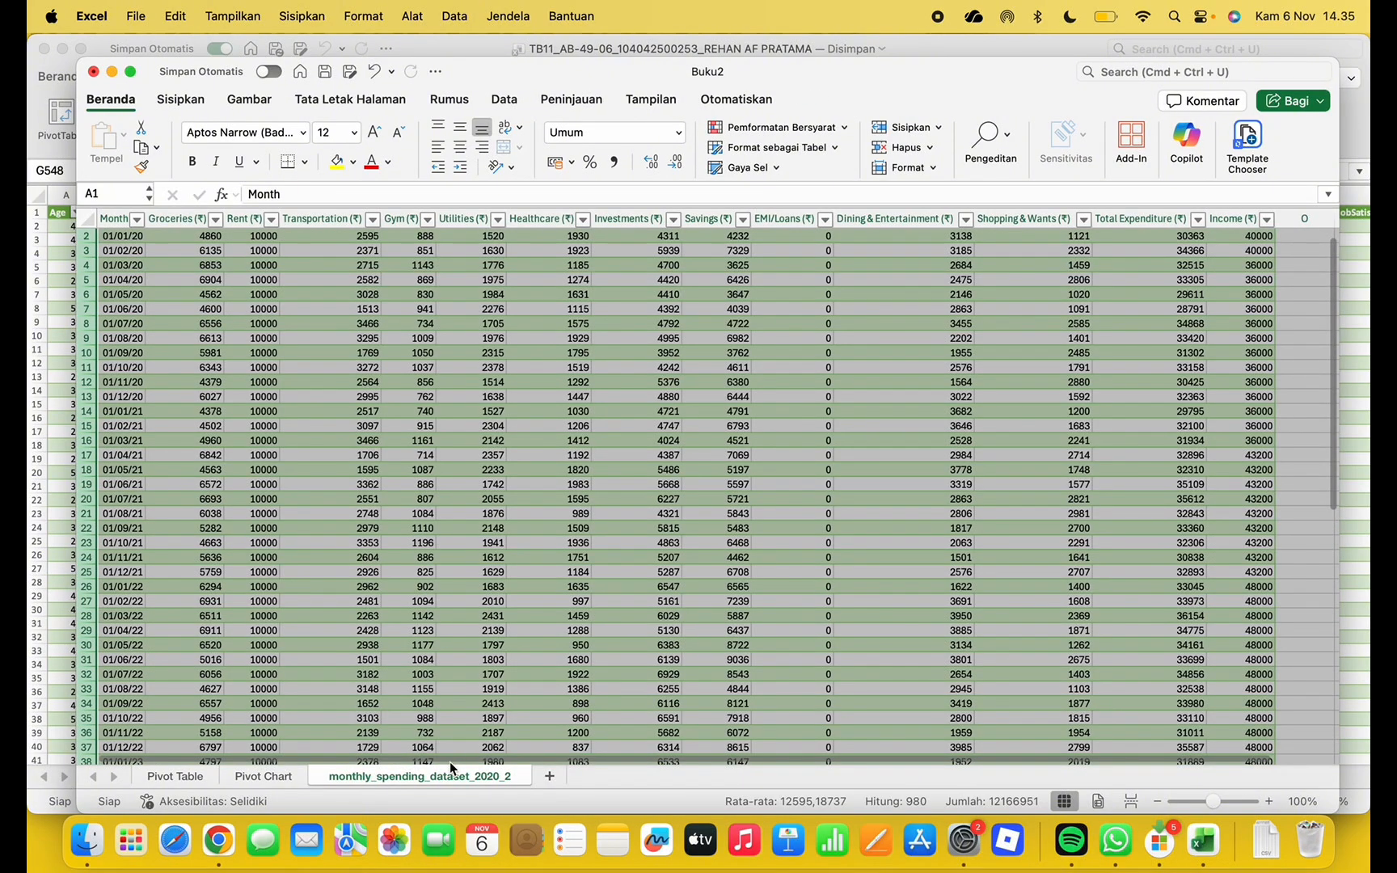
pyautogui.doubleClick(511, 776)
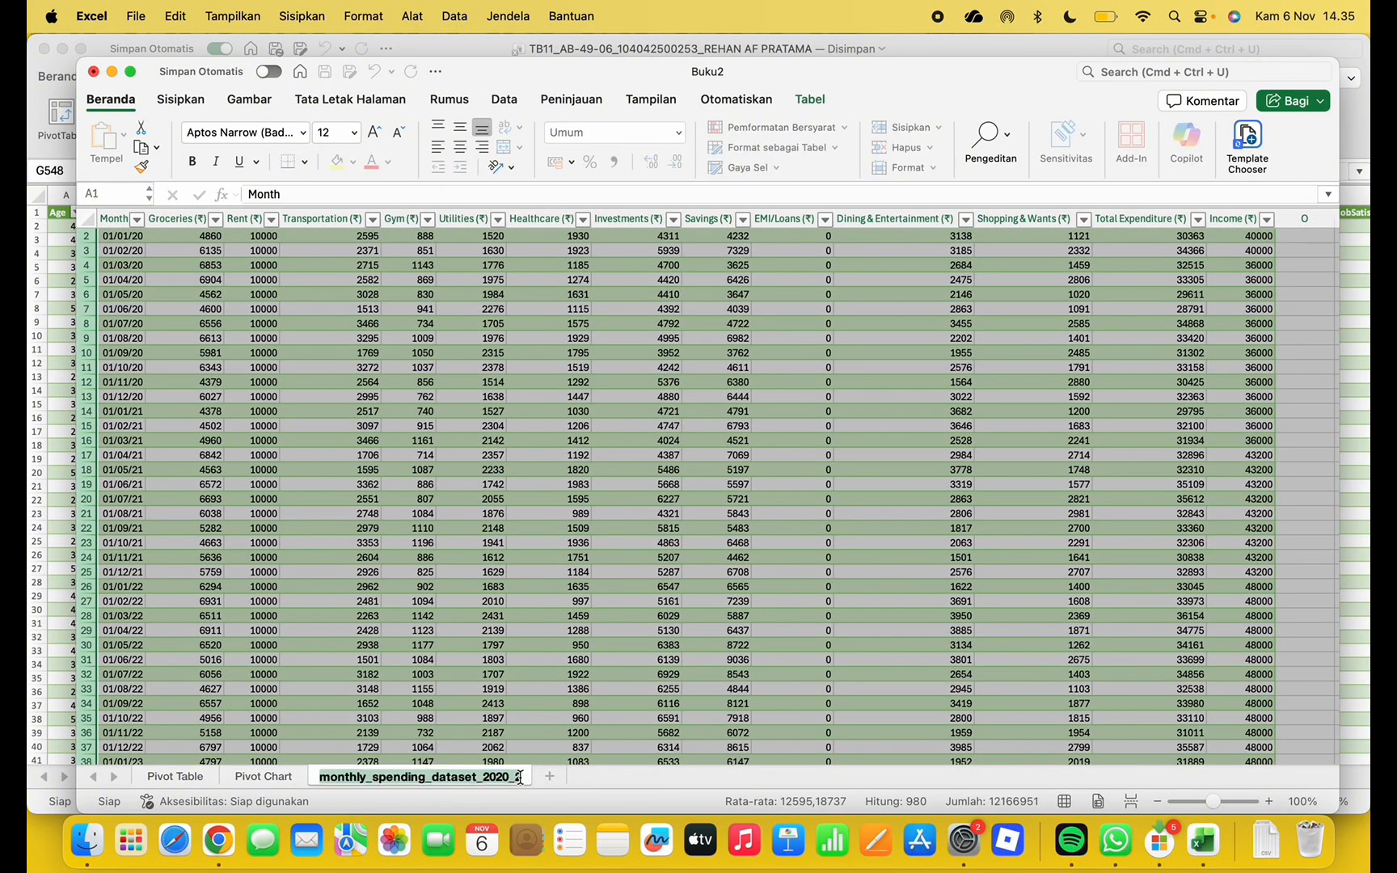
pyautogui.press('Return')
# Check the Pivot Table and Pivot Chart sheets, then return to the monthly_spending_dataset_2020_2 sheet
pyautogui.click(482, 602)
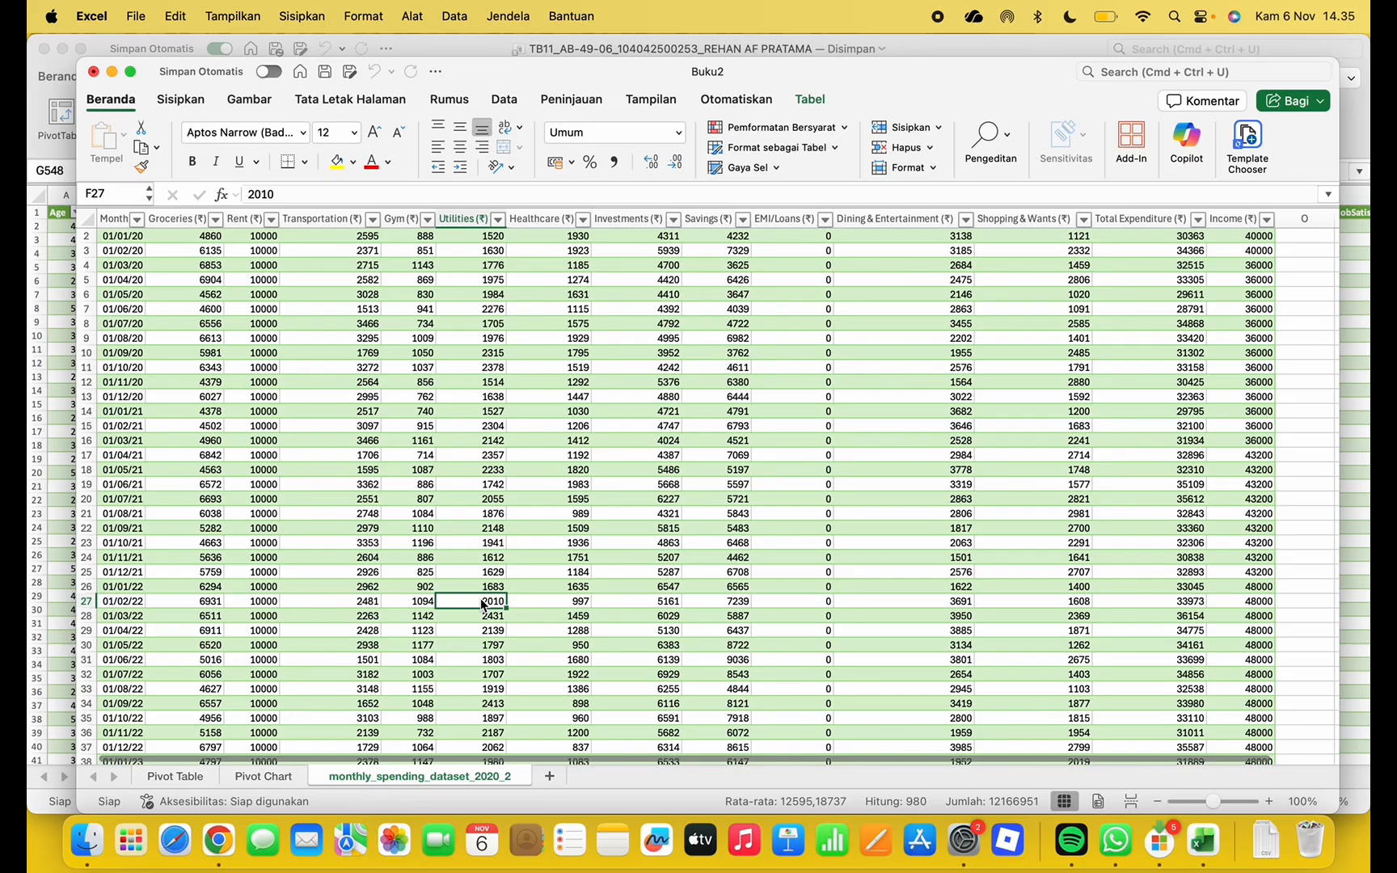
pyautogui.click(275, 776)
pyautogui.click(179, 778)
pyautogui.click(266, 778)
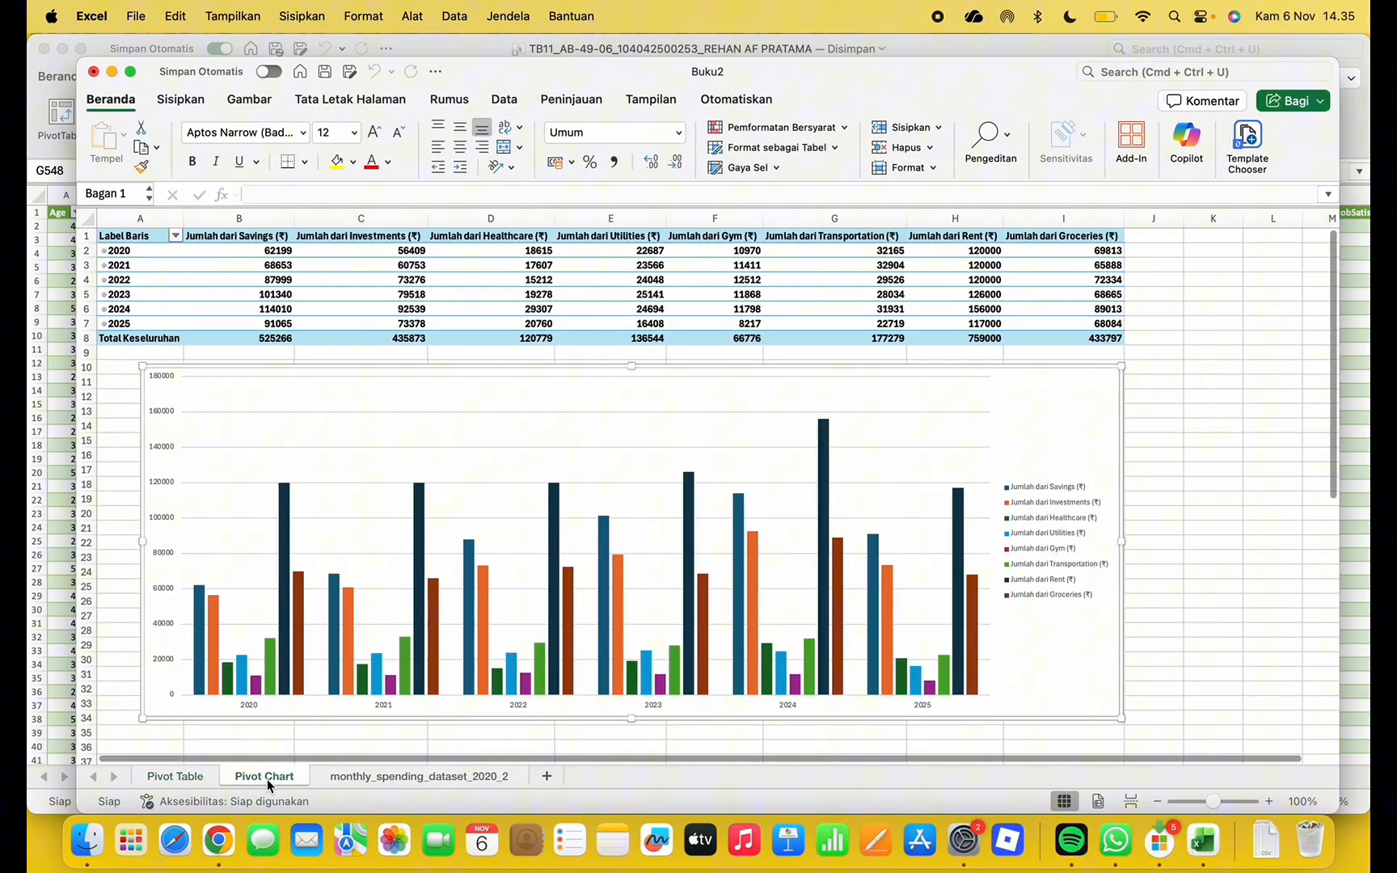
pyautogui.click(202, 774)
pyautogui.click(360, 785)
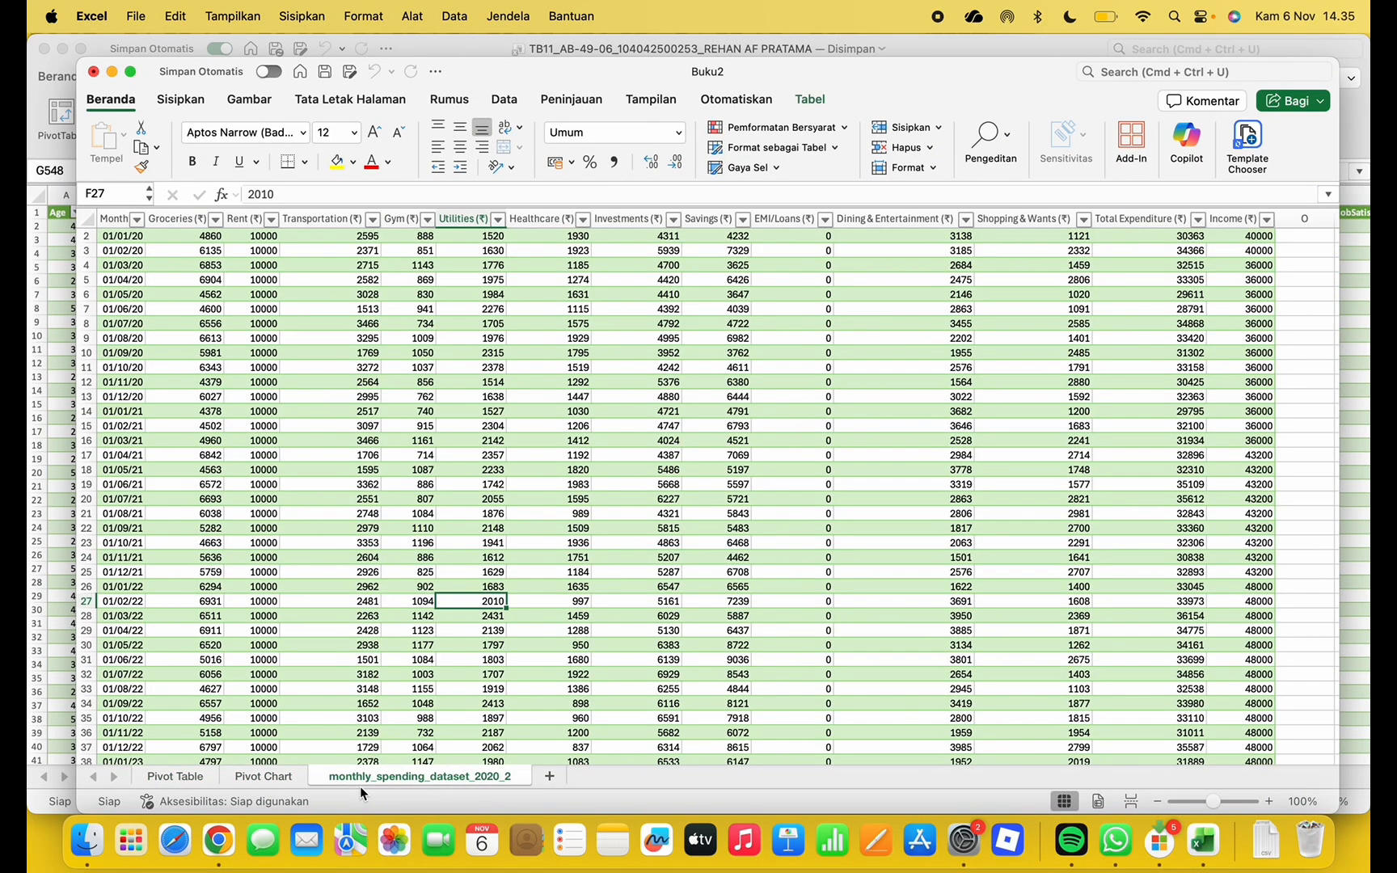